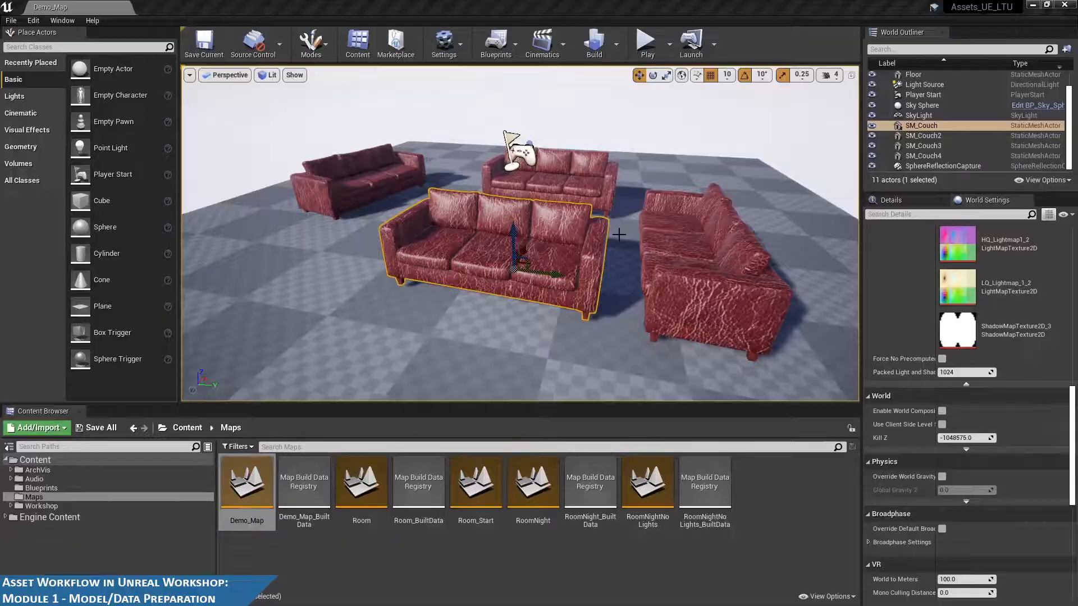
left_click(782, 297)
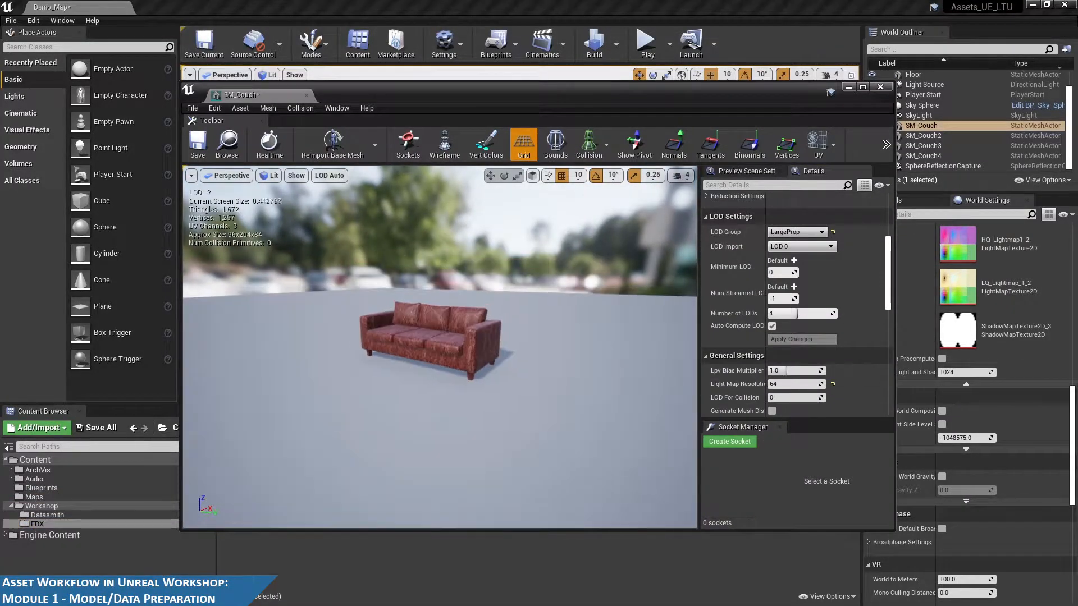
left_click(810, 353)
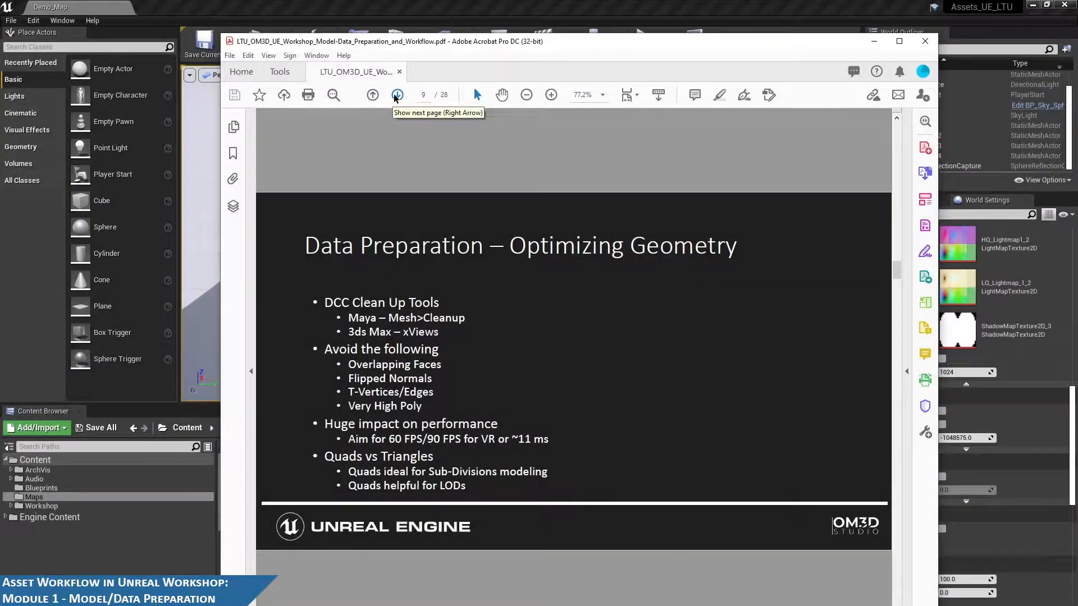
Read the Optimizing Geometry slides on pages 9 and 10 of the data preparation PDF
left_click(396, 96)
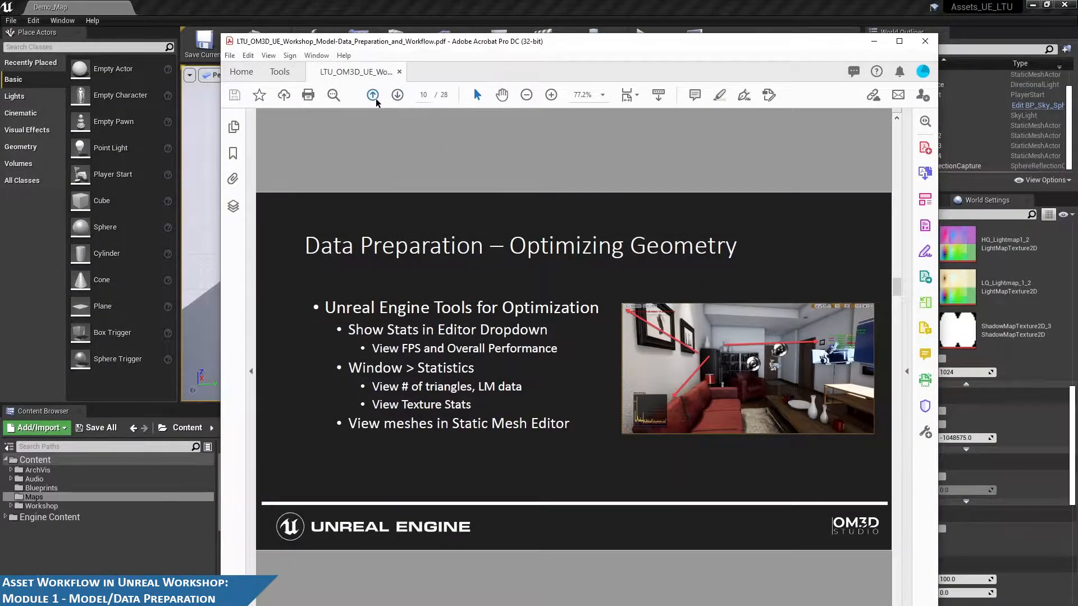
left_click(375, 98)
double_click(632, 42)
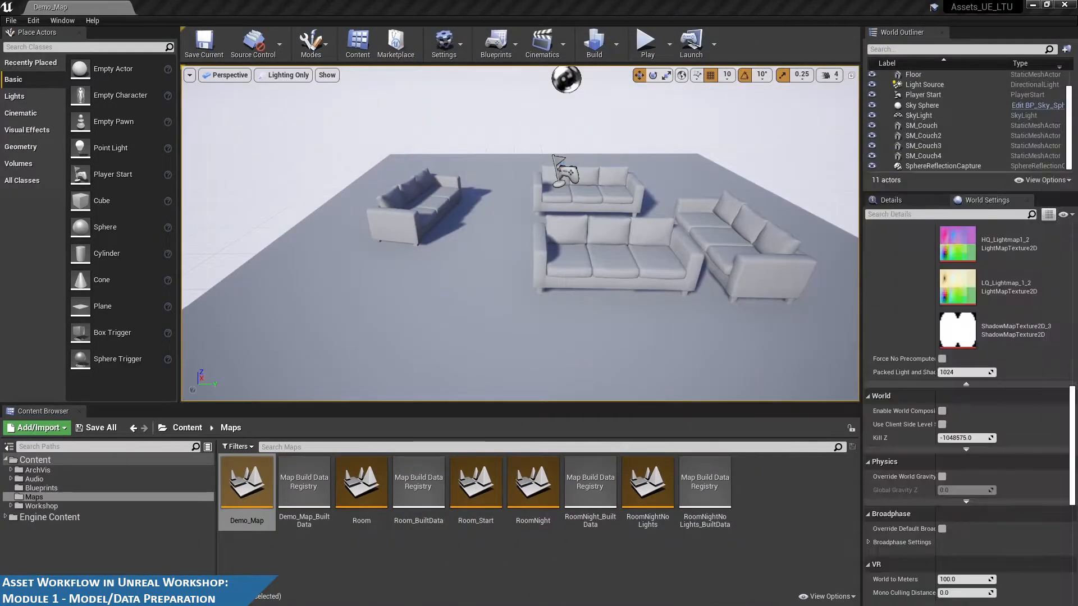
Switch the Unreal viewport of Demo_Map to the Lit view mode
left_click_drag(541, 238, 615, 224, "alt")
left_click(288, 75)
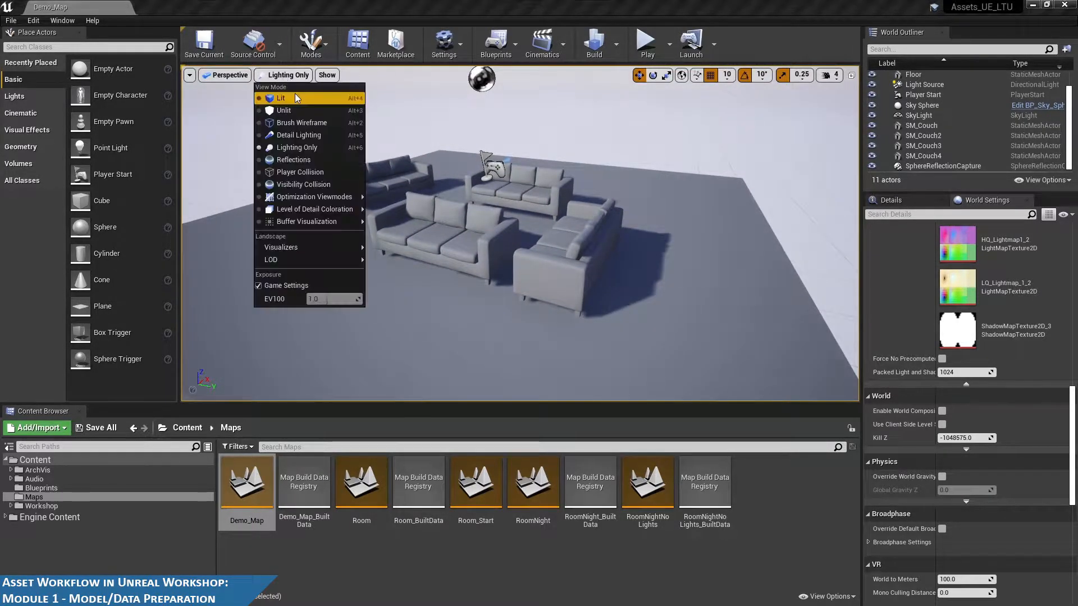
left_click(293, 96)
right_click(565, 241)
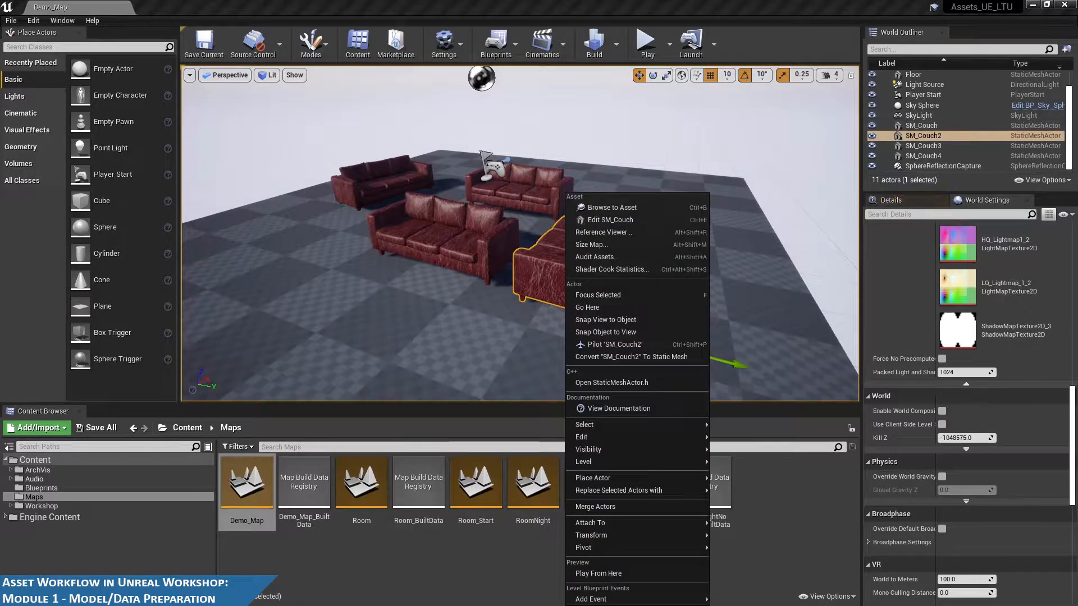
key("Escape")
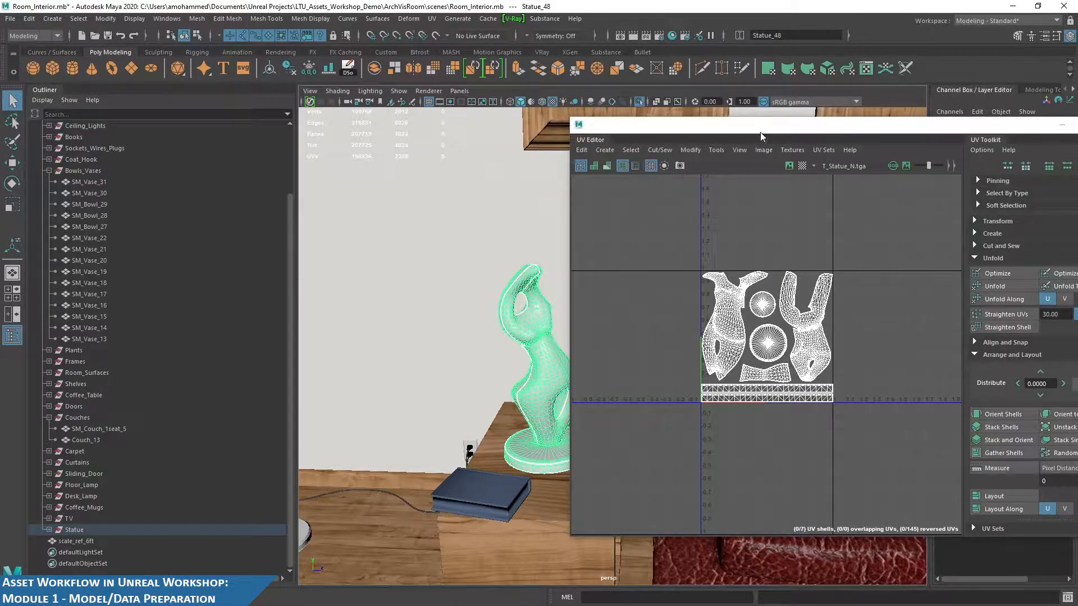
In Maya, move the UV Editor away from the room view and turn off textured display
left_click_drag(761, 133, 1077, 152)
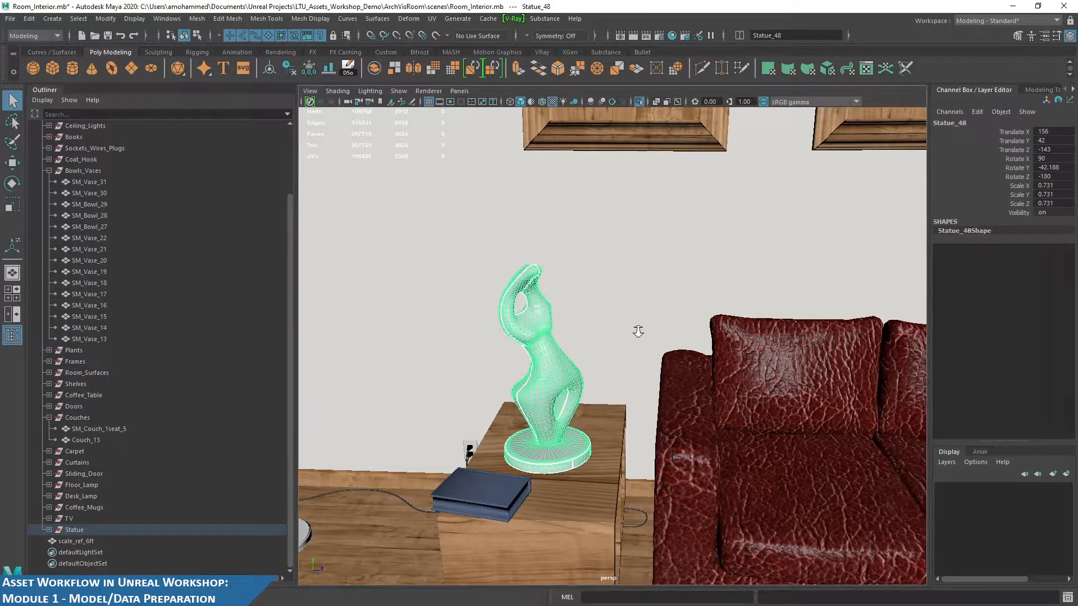
scroll(642, 331, "down", 1)
left_click(551, 102)
left_click_drag(623, 337, 659, 291, "alt")
Duplicate the three-seat couch and raise the copy to about 71.9 in Translate Y
left_click(659, 291)
left_click_drag(717, 320, 718, 330, "alt")
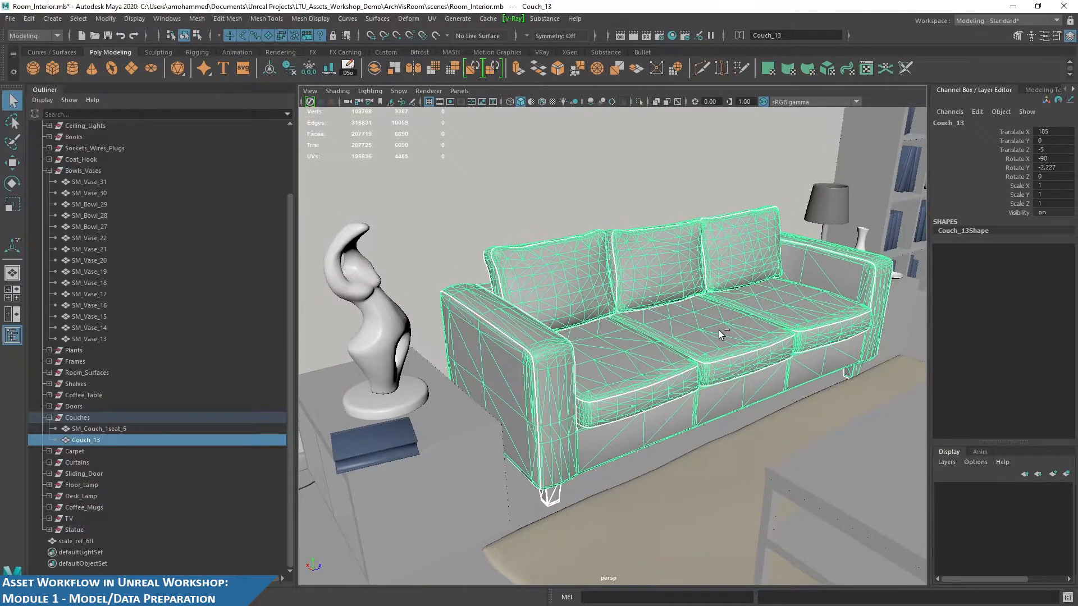
key("ctrl+d")
scroll(719, 329, "down", 5)
key("w")
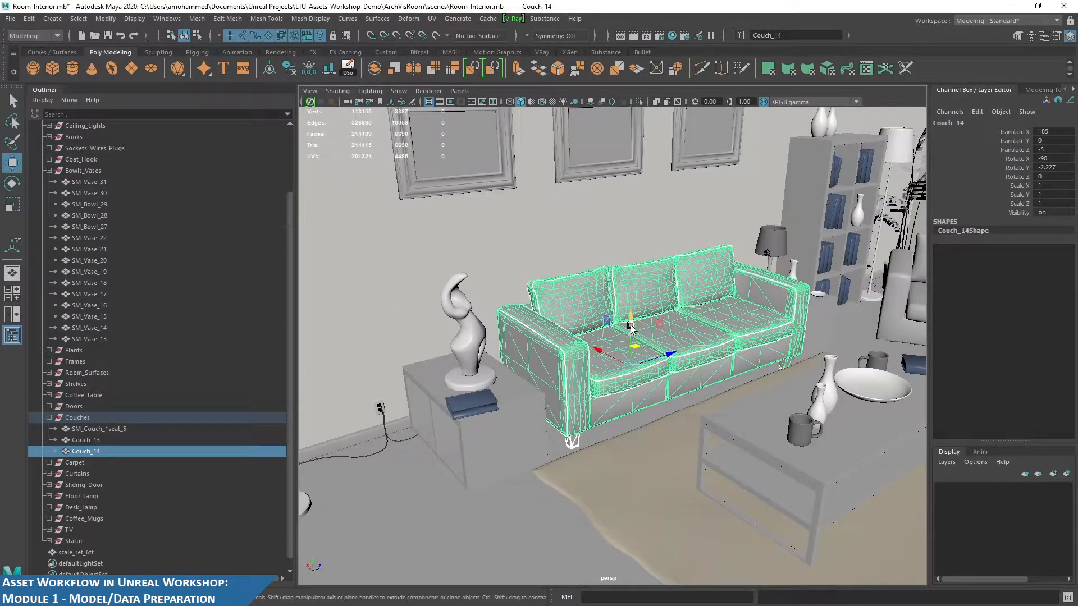
left_click_drag(627, 336, 625, 226)
Isolate the couch copy and examine its triangulated topology from several angles
key("ctrl+1")
left_click_drag(685, 255, 666, 301, "alt")
left_click_drag(805, 245, 676, 242, "alt")
left_click(701, 186)
left_click_drag(750, 265, 463, 213, "alt")
left_click(722, 274)
key("alt+Tab")
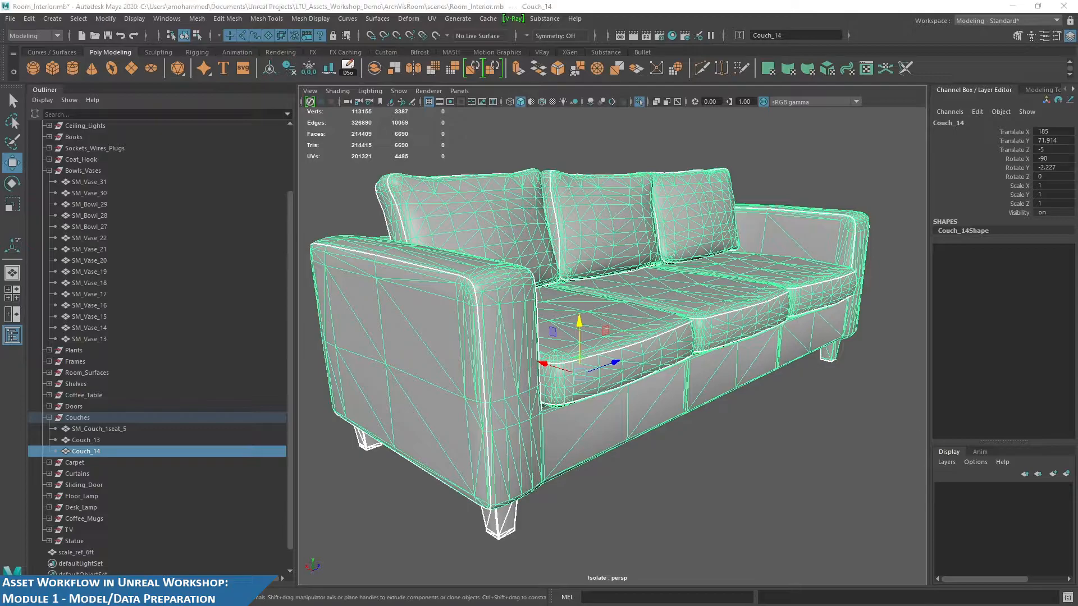
left_click(799, 192)
left_click_drag(635, 339, 648, 283, "alt")
left_click(716, 486)
left_click_drag(717, 483, 652, 281, "alt")
left_click(712, 306)
scroll(751, 238, "down", 3)
Quadrangulate the couch copy and examine the resulting edge flow on its cushions and arms
key("q")
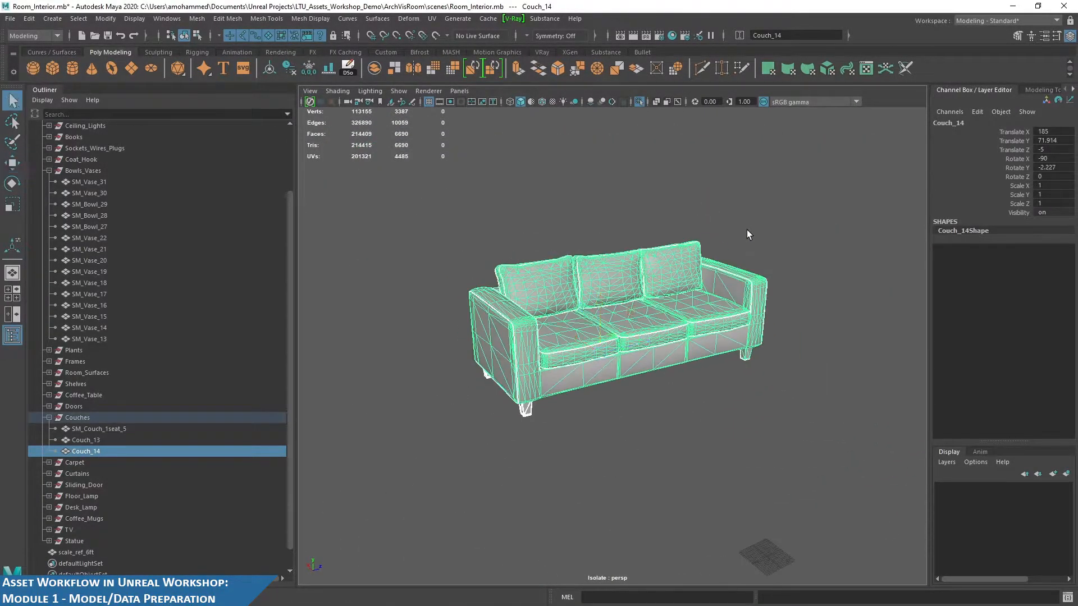
right_click(781, 201, "shift")
right_click_drag(778, 200, 773, 369, "shift")
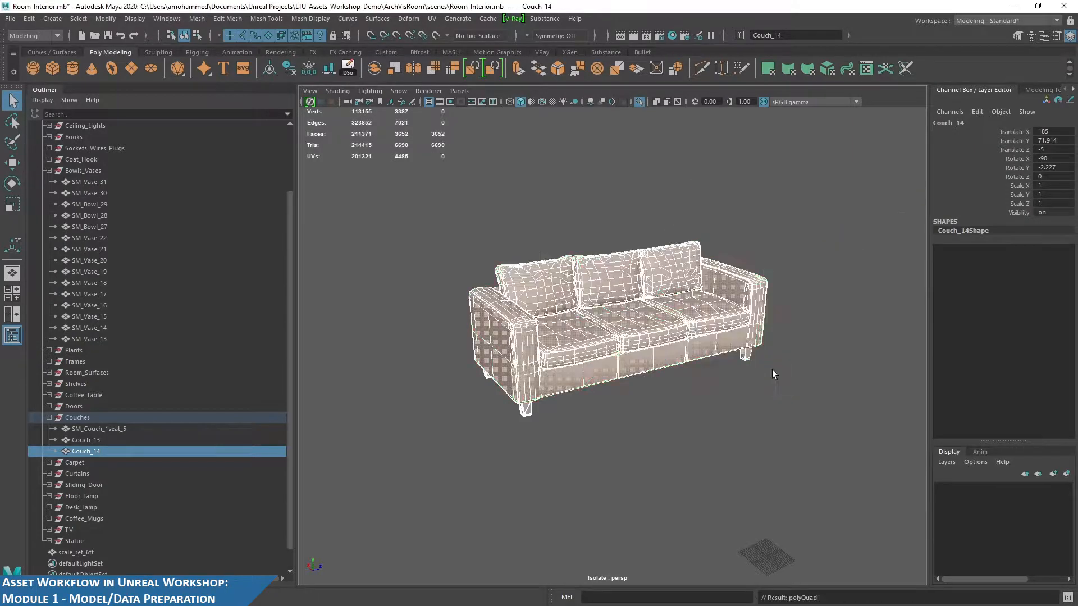
scroll(713, 339, "up", 5)
left_click_drag(736, 377, 702, 336, "alt")
right_click(732, 150, "shift")
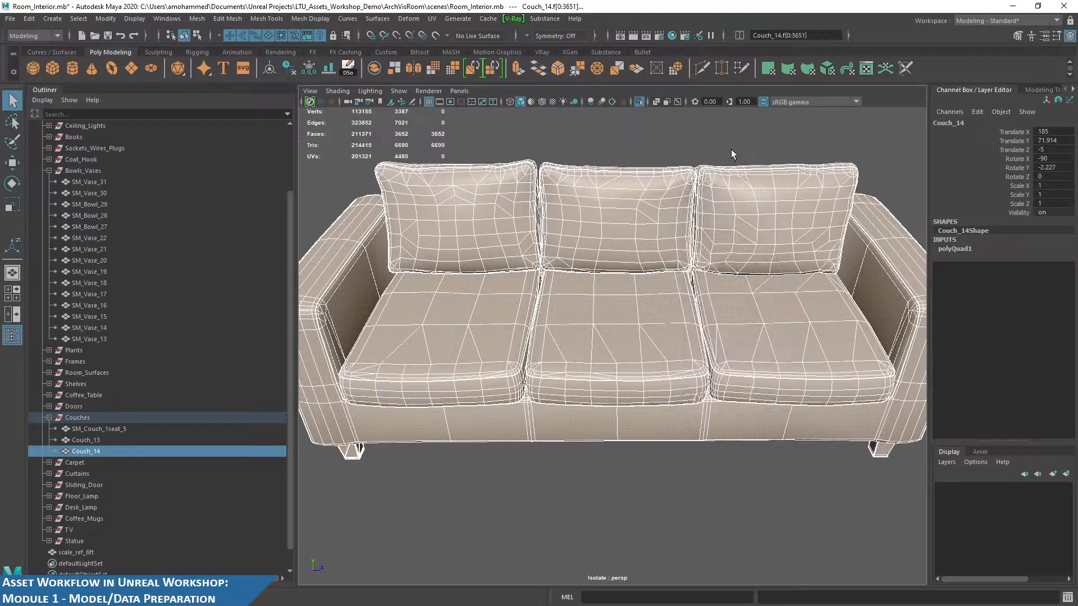
left_click(731, 201)
left_click_drag(731, 201, 708, 210, "alt")
scroll(736, 228, "down", 3)
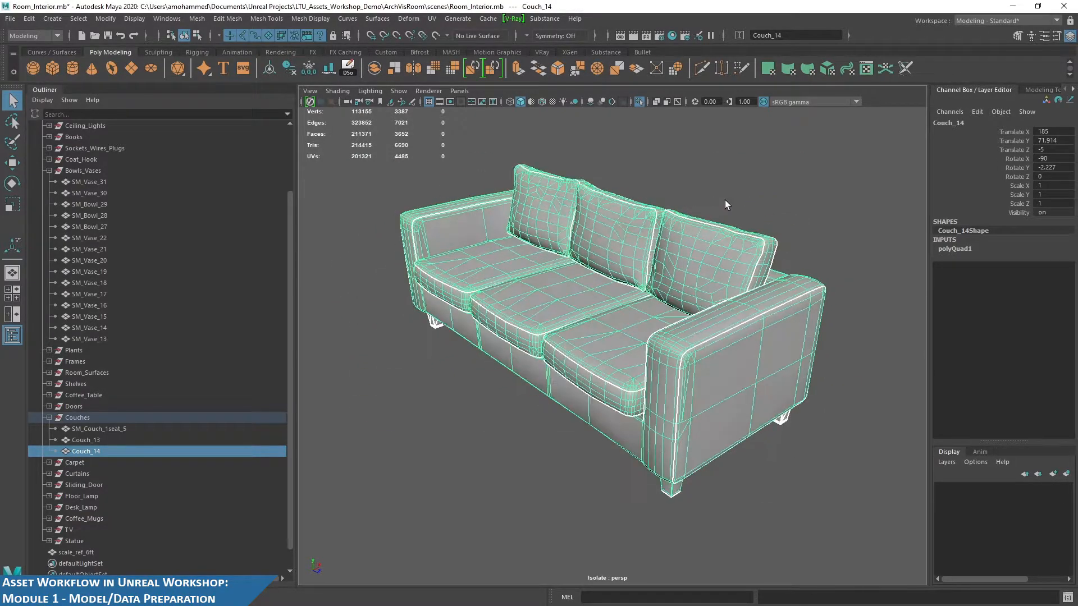
Smooth the couch copy's mesh with 2 divisions
right_click(788, 176, "shift")
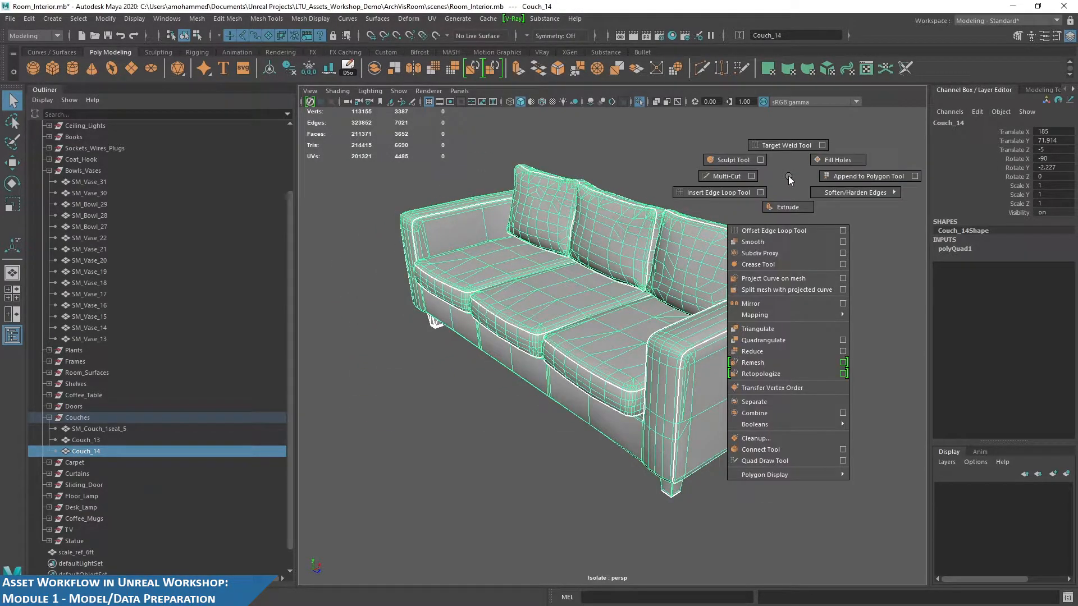
left_click(772, 243)
left_click_drag(709, 289, 773, 228, "alt")
left_click_drag(833, 166, 838, 167)
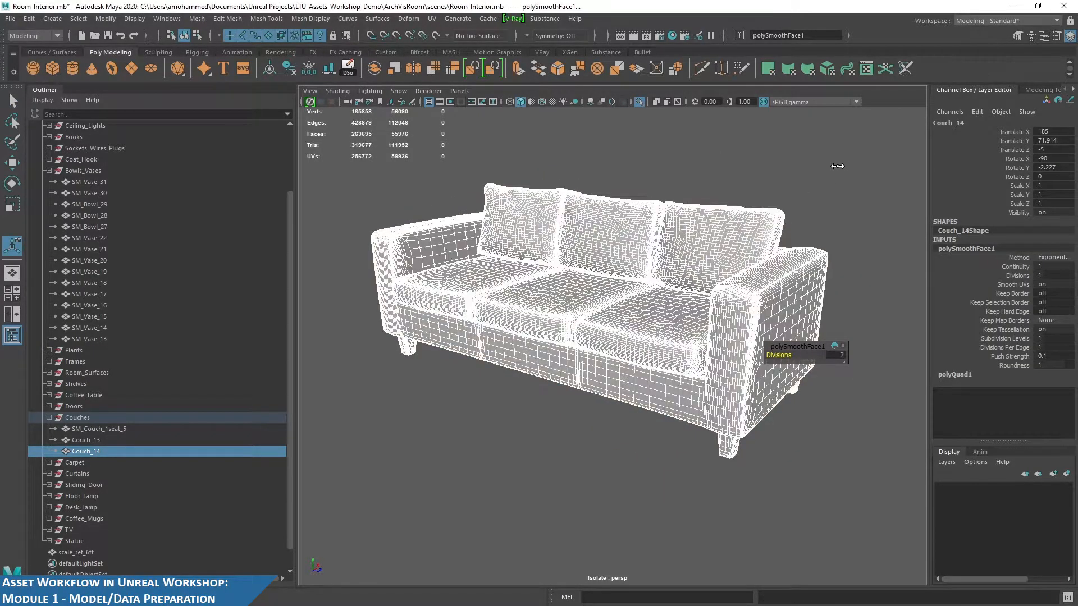
key("q")
left_click(840, 171)
Examine the smoothed couch's mesh density from both ends and the front, with and without its wireframe
left_click_drag(884, 303, 696, 327, "alt")
left_click(696, 325)
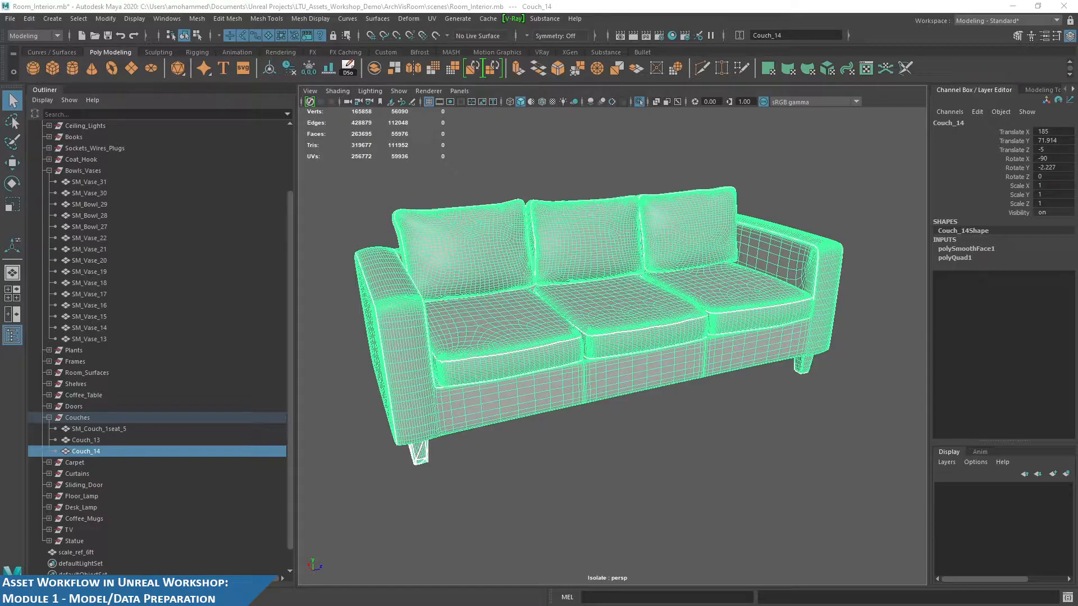
left_click_drag(637, 376, 657, 329, "alt")
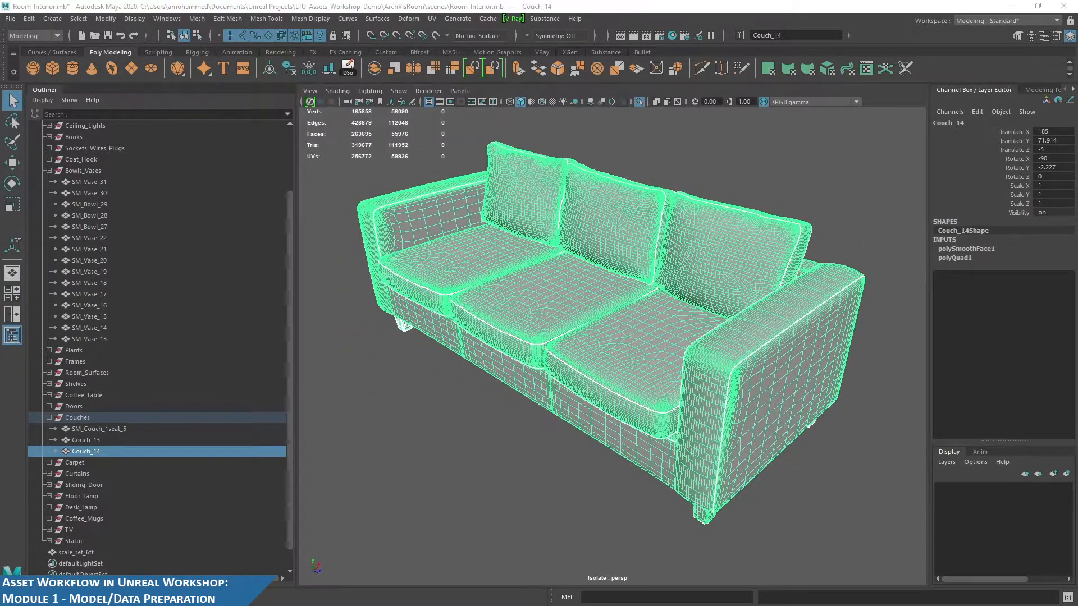
left_click_drag(786, 291, 632, 286, "alt")
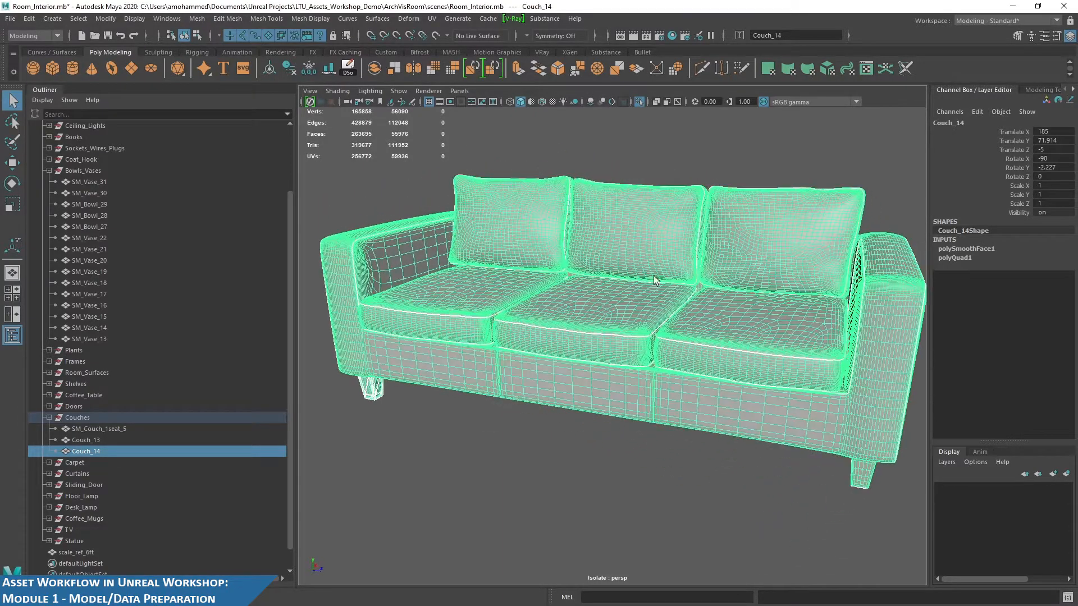
left_click(747, 144)
left_click_drag(724, 247, 659, 262, "alt")
left_click(658, 261)
Undo the smoothing and quadrangulation of the couch copy
key("ctrl+z")
key("ctrl+z")
key("ctrl+z")
key("ctrl+z")
key("ctrl+z")
key("ctrl+z")
key("ctrl+z")
key("ctrl+z")
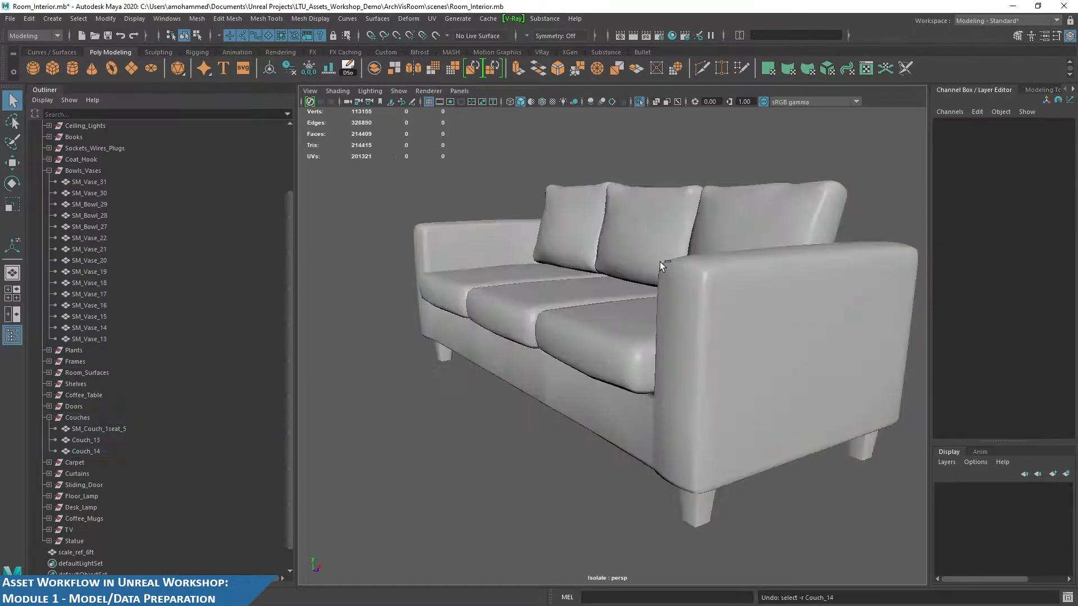
left_click_drag(661, 264, 429, 113, "alt")
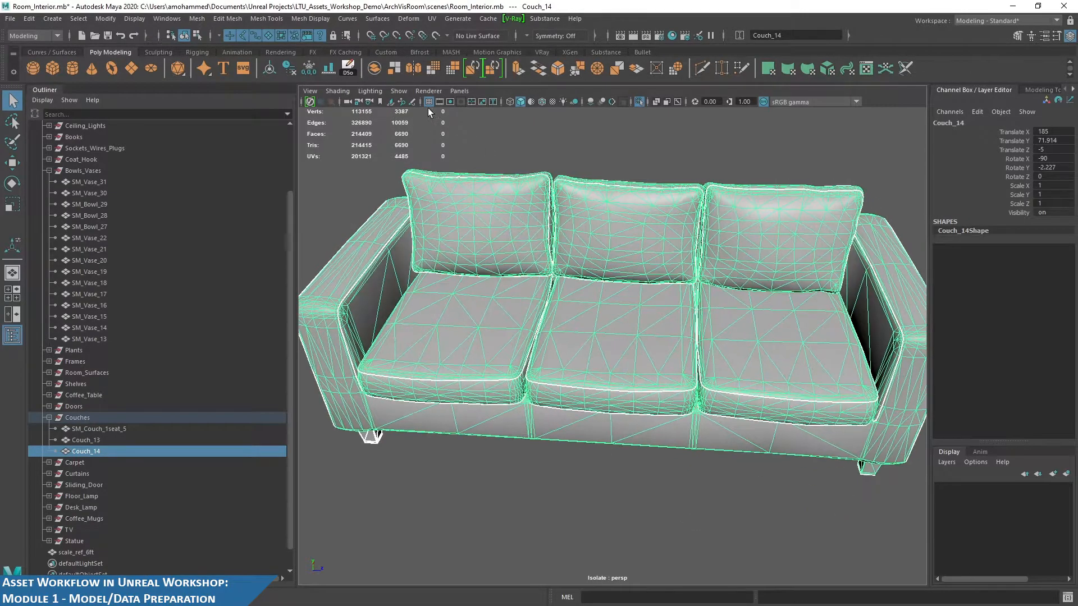
Remesh the couch copy and examine the new triangle distribution from several angles
left_click(198, 18)
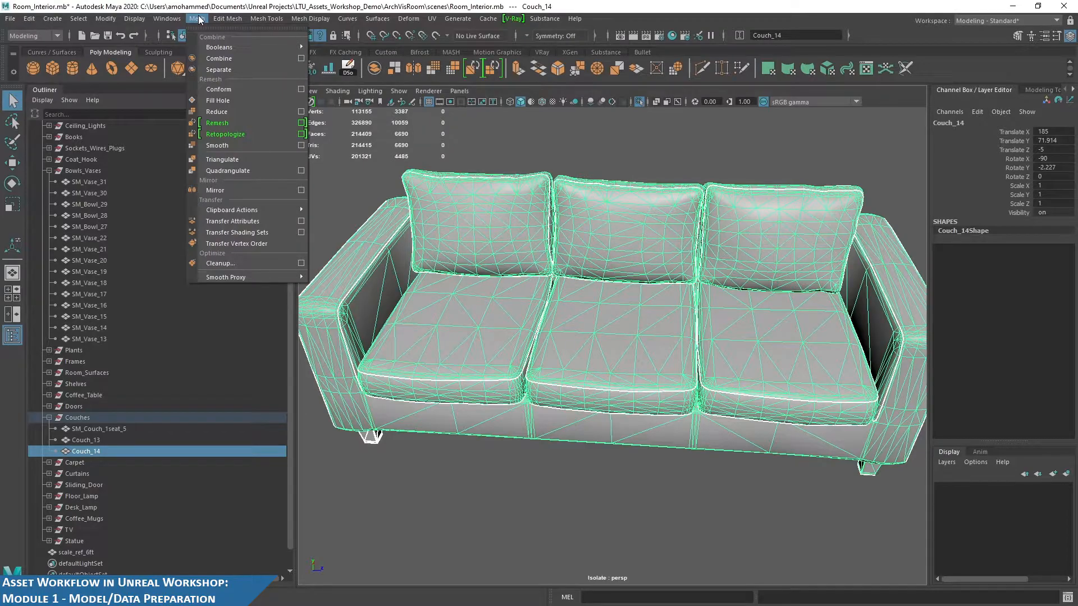
left_click(219, 125)
left_click_drag(696, 309, 670, 306, "alt")
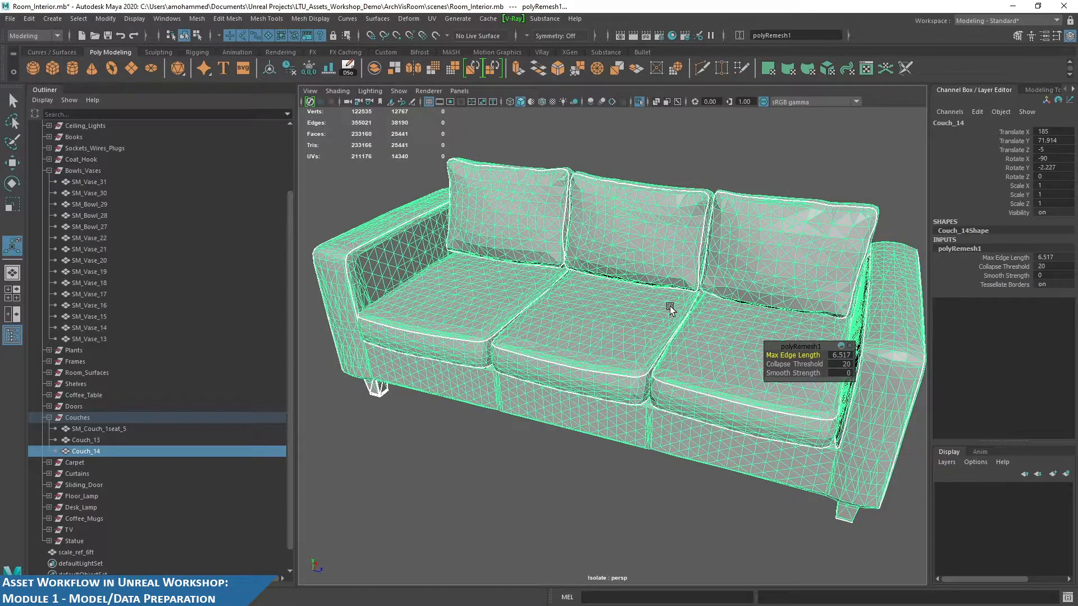
left_click_drag(678, 306, 619, 282, "alt")
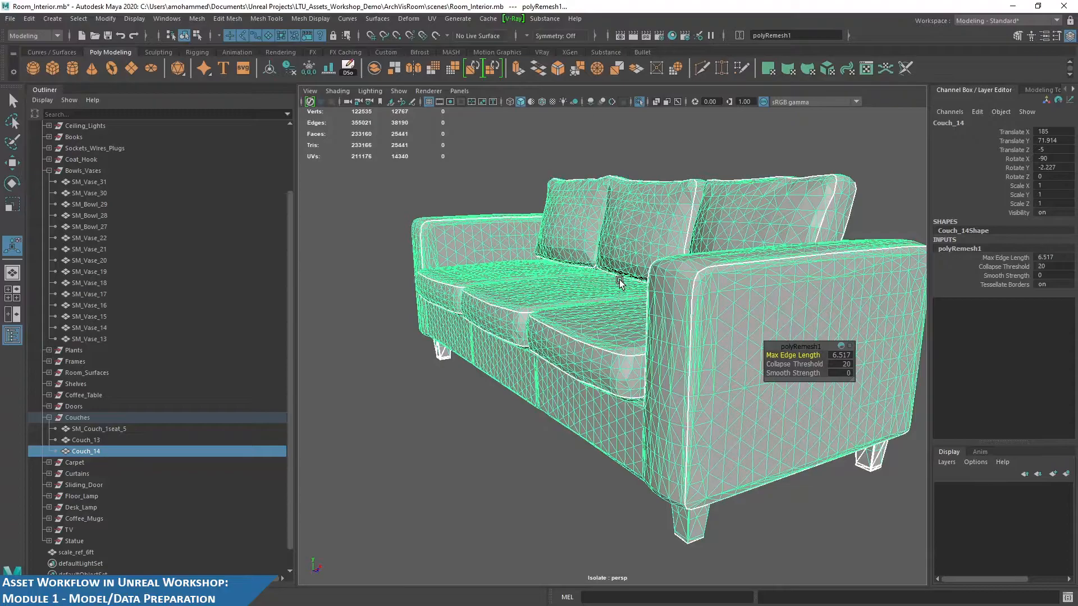
left_click_drag(598, 291, 613, 298, "alt")
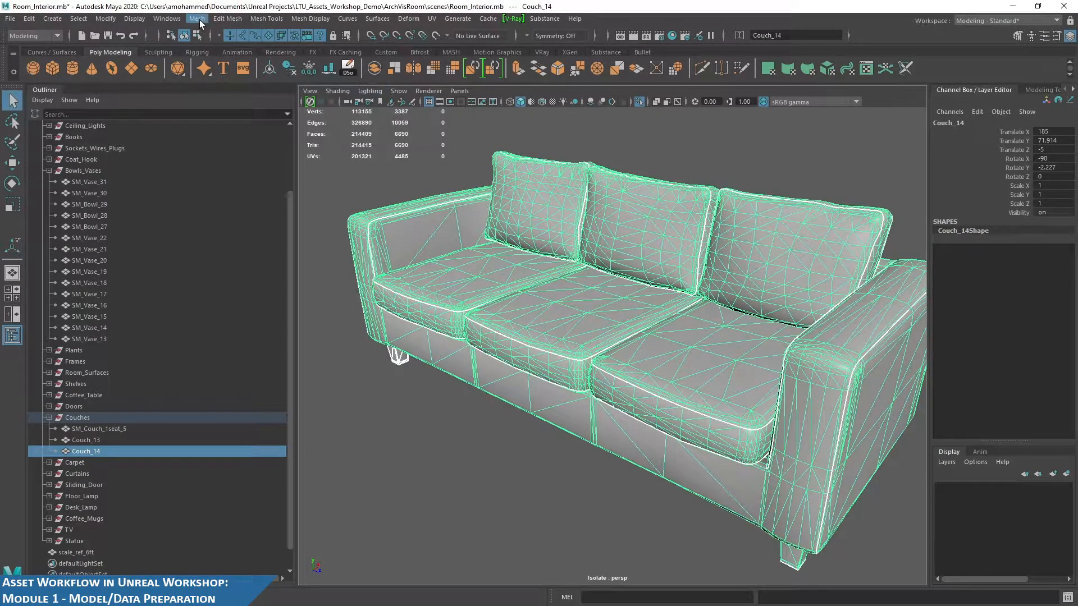
Apply Reduce to the original triangulated couch copy with a percentage of 25
left_click(198, 19)
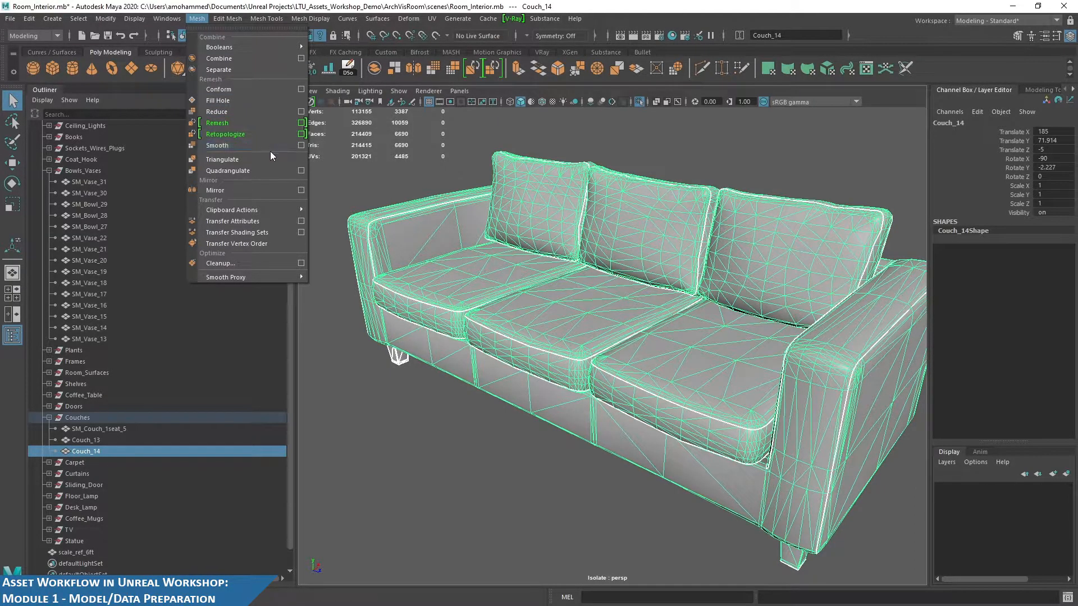
mouse_move(230, 19)
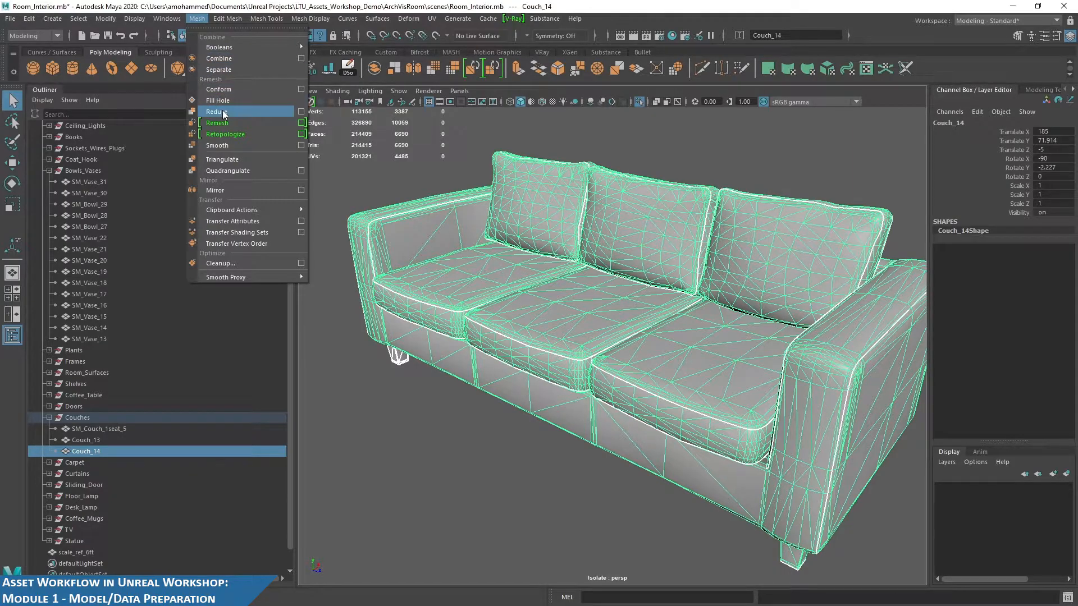
left_click(223, 113)
left_click_drag(673, 289, 694, 304, "alt")
type("25")
key("Return")
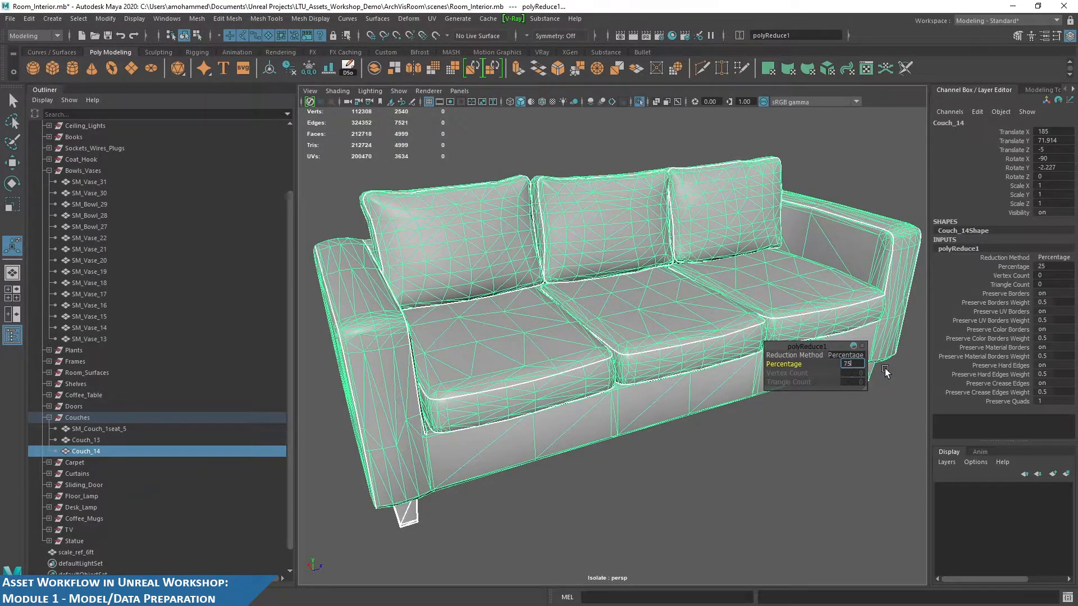
Try a reduction percentage of 75 on the couch copy and inspect its simplified shape
left_click_drag(685, 275, 590, 253, "alt")
left_click(572, 455)
left_click_drag(572, 456, 554, 474, "alt")
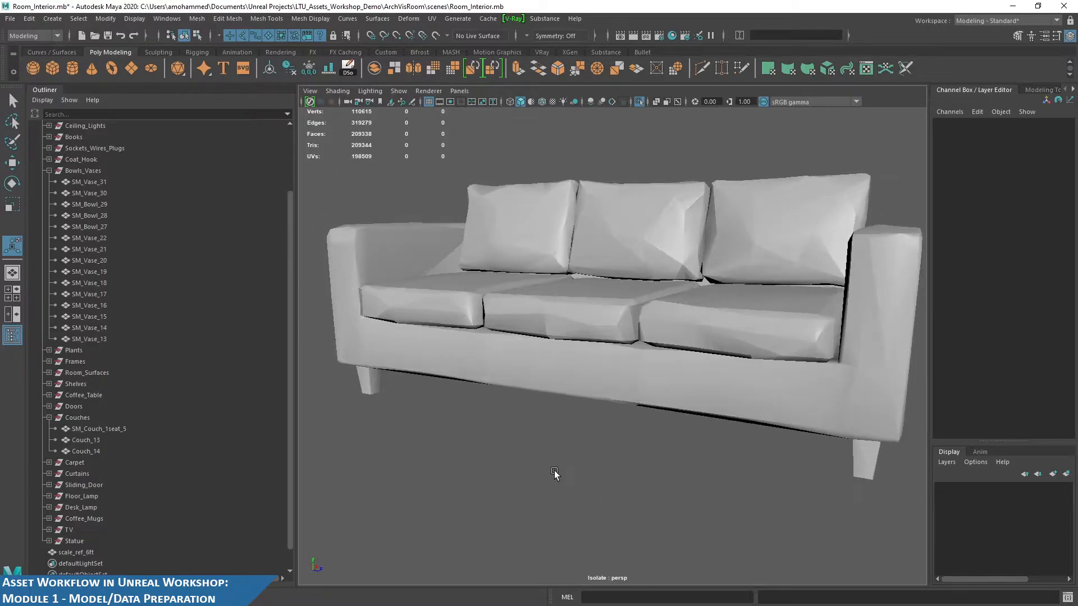
left_click_drag(601, 447, 661, 375, "alt")
key("ctrl+z")
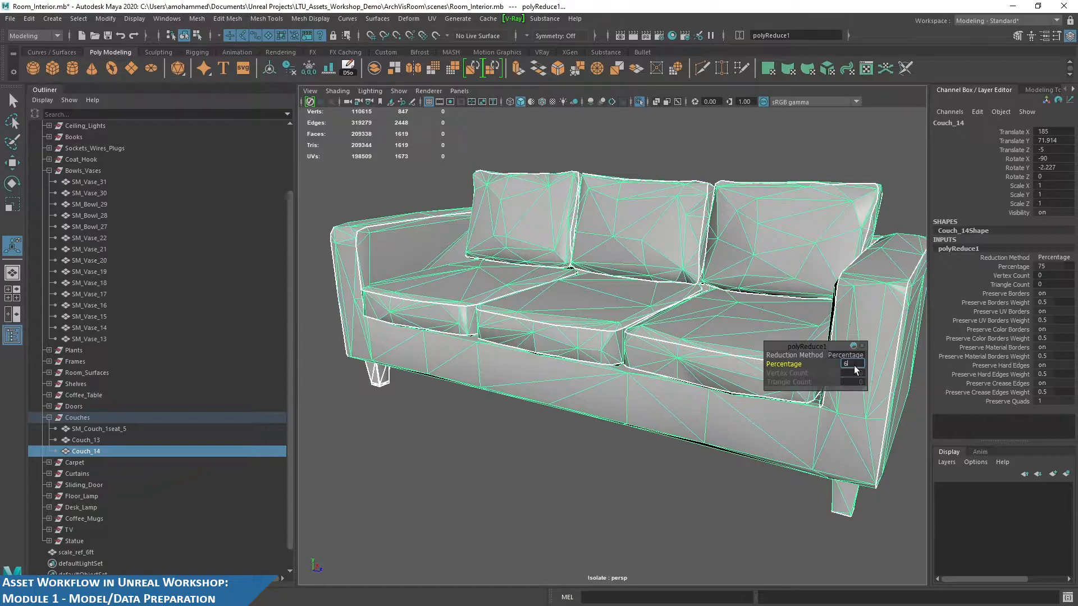
Set the couch copy's reduction percentage to 60 and inspect the shading of its cushions and armrest up close
type("60")
key("Return")
left_click(712, 525)
left_click_drag(520, 380, 551, 316, "alt")
middle_click_drag(696, 292, 534, 347, "alt")
scroll(534, 347, "up", 4)
left_click_drag(534, 348, 601, 273, "alt")
left_click(609, 259)
left_click_drag(683, 207, 654, 201, "alt")
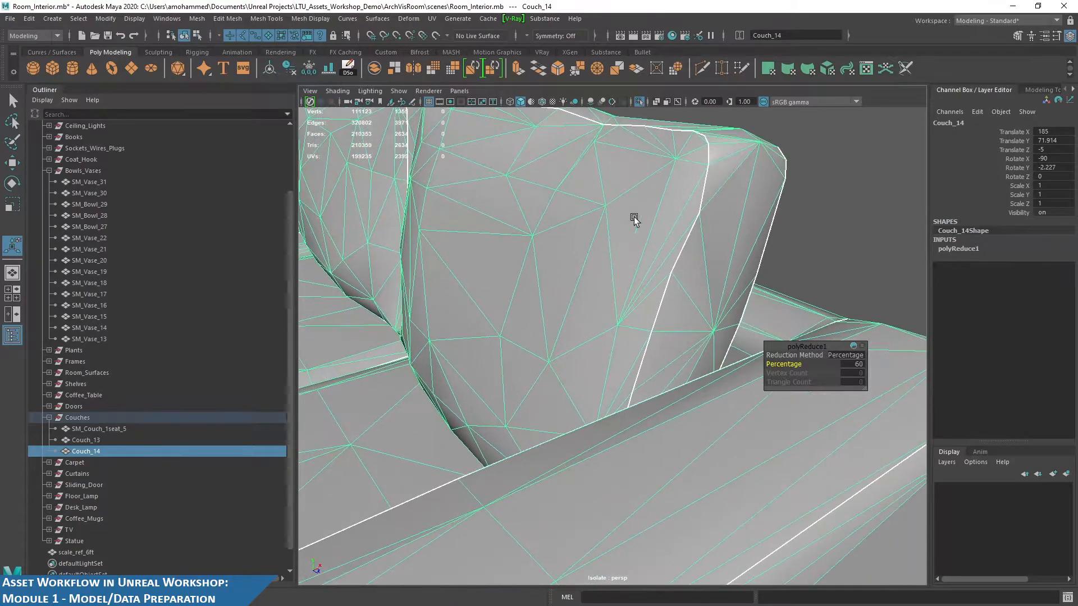
scroll(714, 317, "down", 6)
left_click(701, 269)
left_click_drag(701, 269, 649, 238, "alt")
scroll(628, 273, "up", 3)
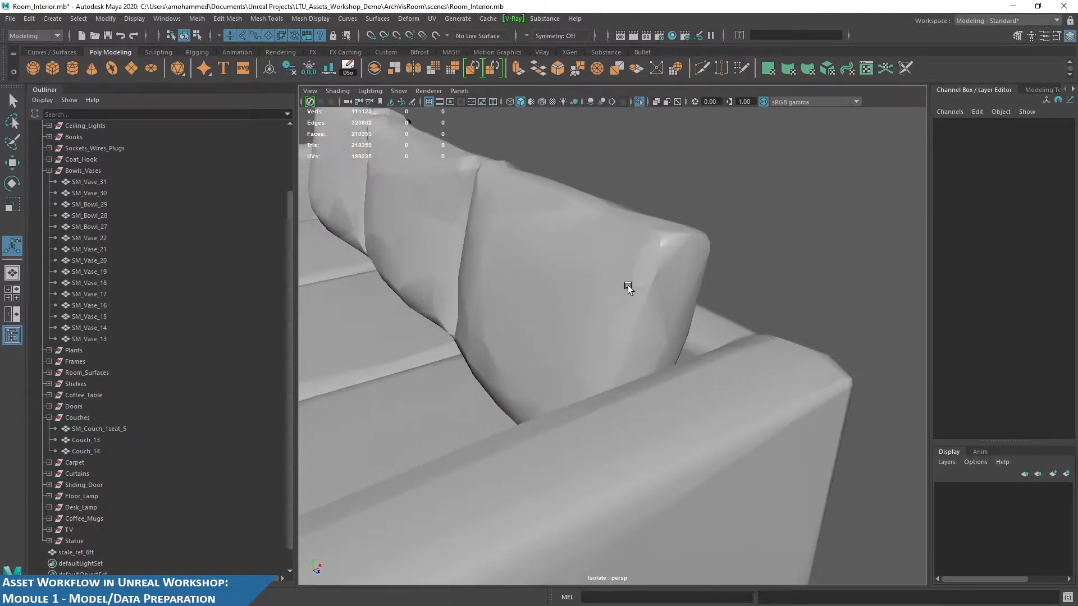
Soften the edges of the reduced couch copy
left_click(649, 276)
right_click_drag(777, 186, 842, 218, "shift")
left_click(816, 217)
scroll(817, 217, "down", 4)
left_click_drag(809, 225, 662, 230, "alt")
left_click(521, 304)
Unlock the normals of the reduced couch copy and inspect its shading from both sides
left_click(227, 20)
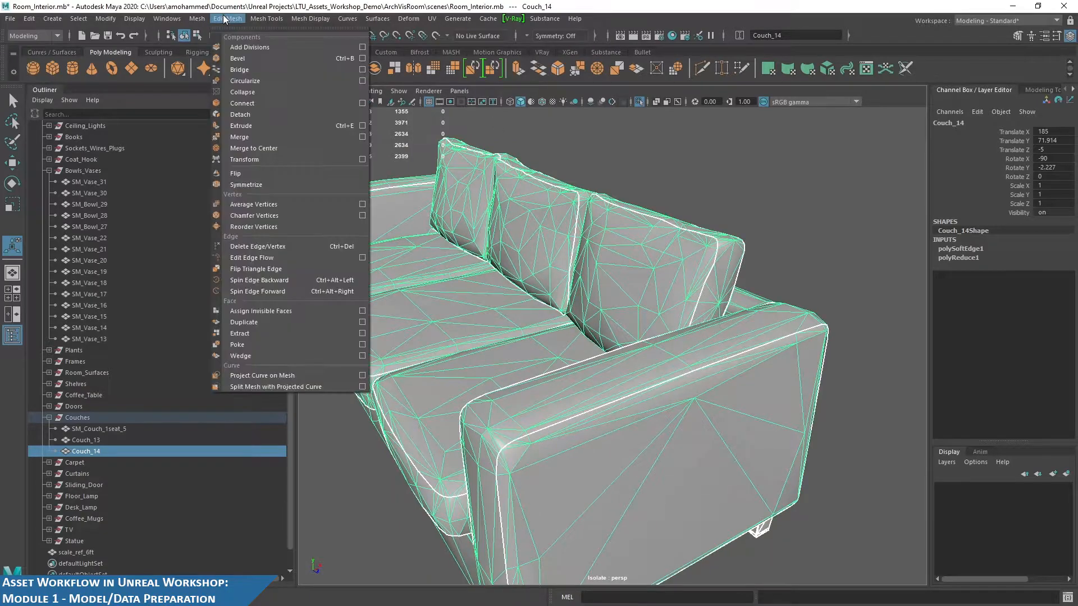
mouse_move(306, 21)
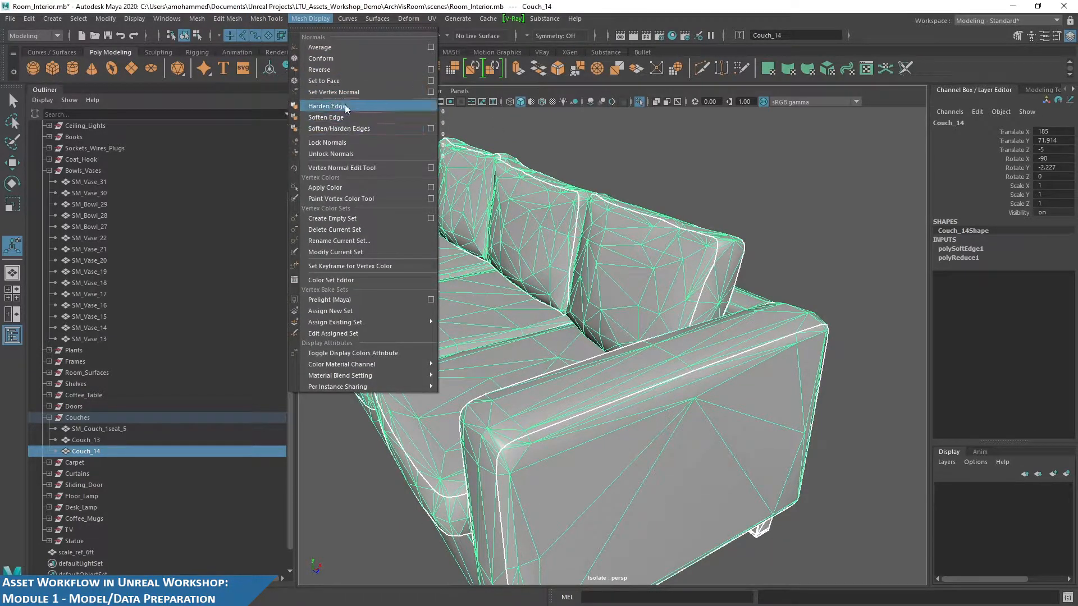
left_click(347, 153)
left_click(769, 241)
left_click_drag(696, 320, 763, 331, "alt")
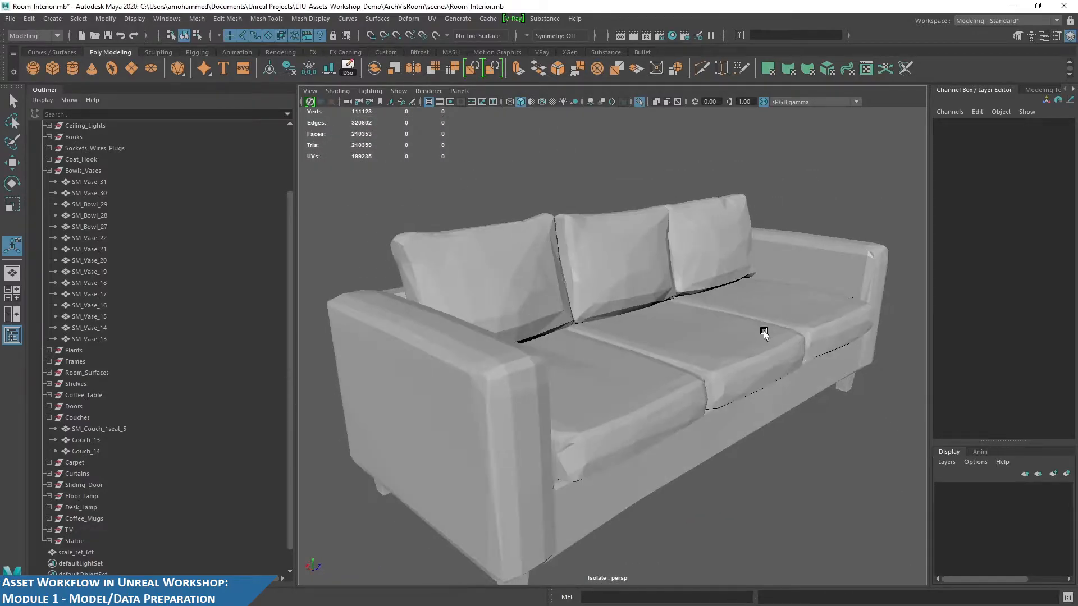
left_click(717, 296)
left_click_drag(717, 296, 650, 365, "alt")
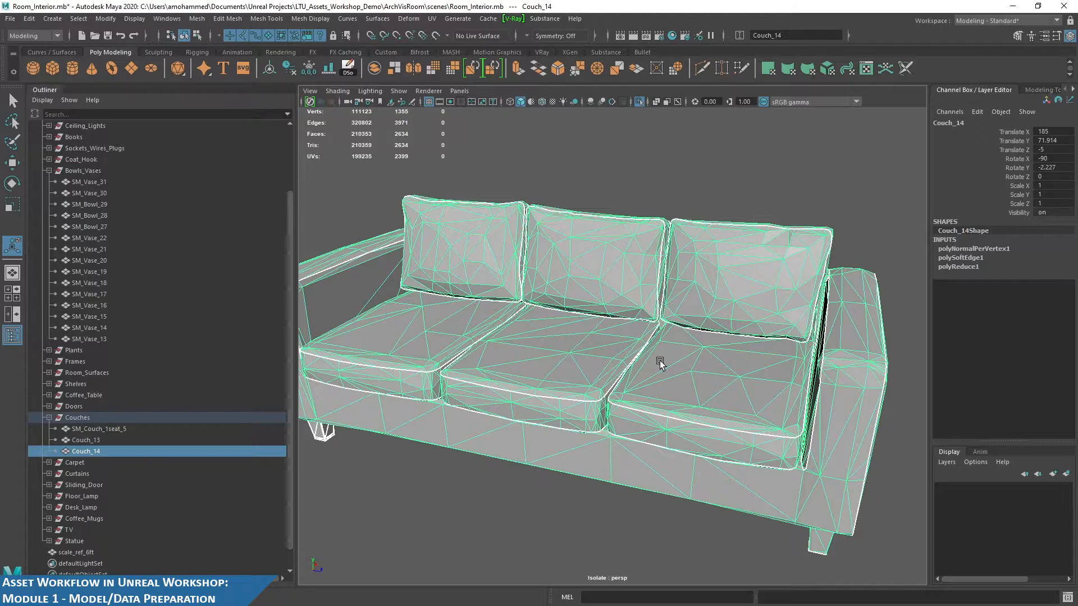
Show the full scene again and compare the reduced couch copy with the original couch below it
key("ctrl+1")
middle_click_drag(688, 361, 651, 229, "alt")
left_click_drag(652, 228, 642, 211, "alt")
left_click(639, 384)
left_click_drag(638, 385, 635, 386, "alt")
middle_click_drag(596, 314, 662, 332, "alt")
left_click_drag(662, 331, 622, 338, "alt")
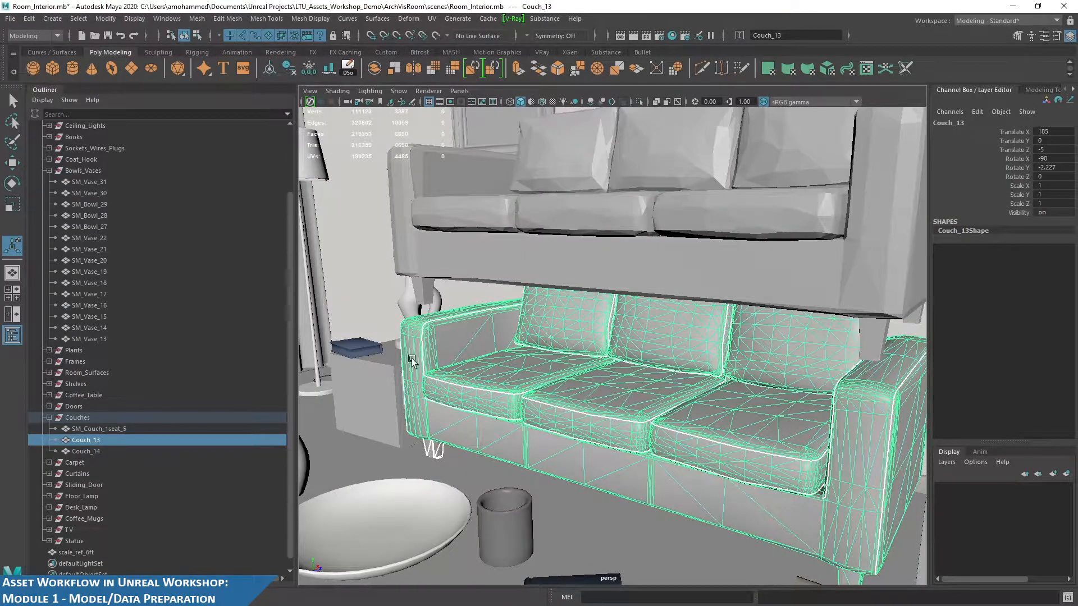
middle_click_drag(798, 437, 758, 463, "alt")
left_click_drag(714, 301, 711, 278, "alt")
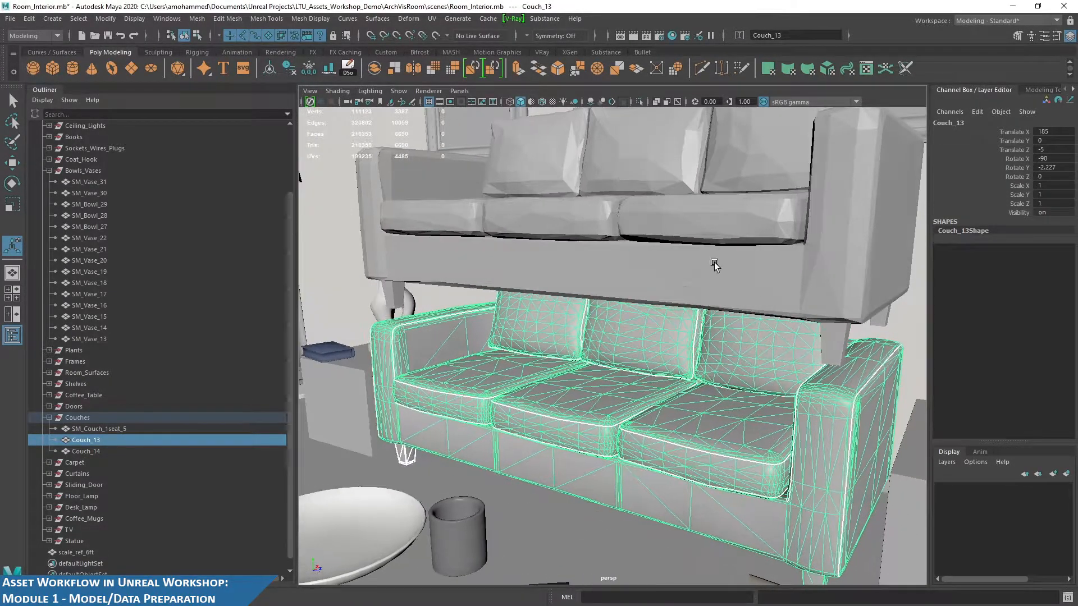
Isolate the reduced couch copy and frame the armrest at its near end
left_click(722, 217)
key("ctrl+1")
left_click_drag(722, 217, 653, 301, "alt")
key("f")
left_click_drag(704, 324, 780, 306, "alt")
middle_click_drag(780, 306, 601, 336, "alt")
scroll(602, 337, "up", 10)
left_click_drag(602, 335, 638, 380, "alt")
left_click_drag(720, 311, 659, 272, "alt")
Extrude an edge on the armrest's outer side inward into the couch, with X-ray display on
right_click(663, 272)
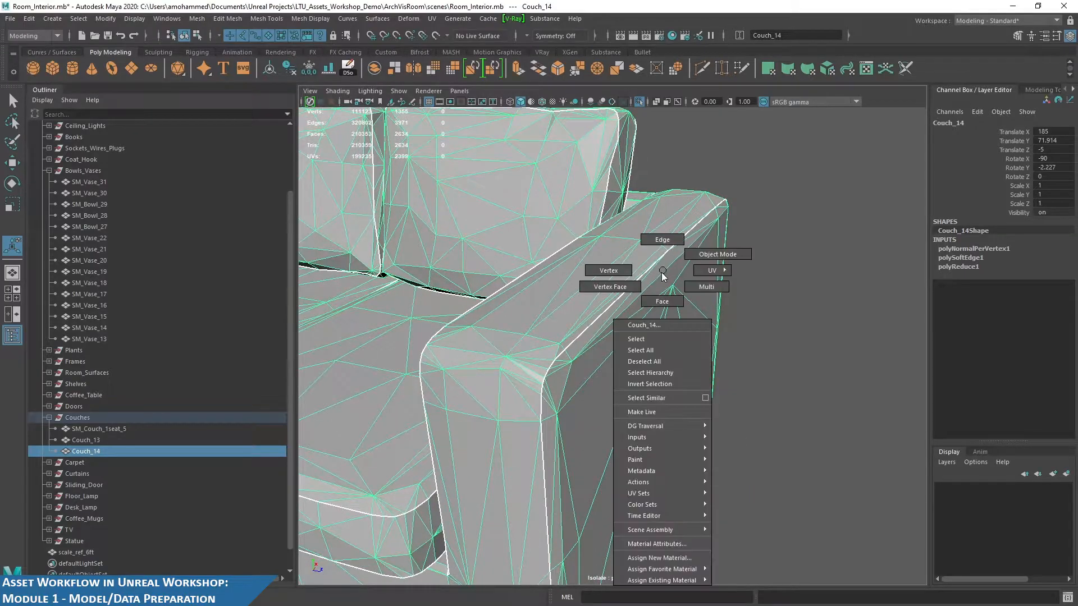
left_click(662, 240)
left_click(637, 332)
key("w")
left_click_drag(637, 333, 694, 308, "alt")
key("alt+x")
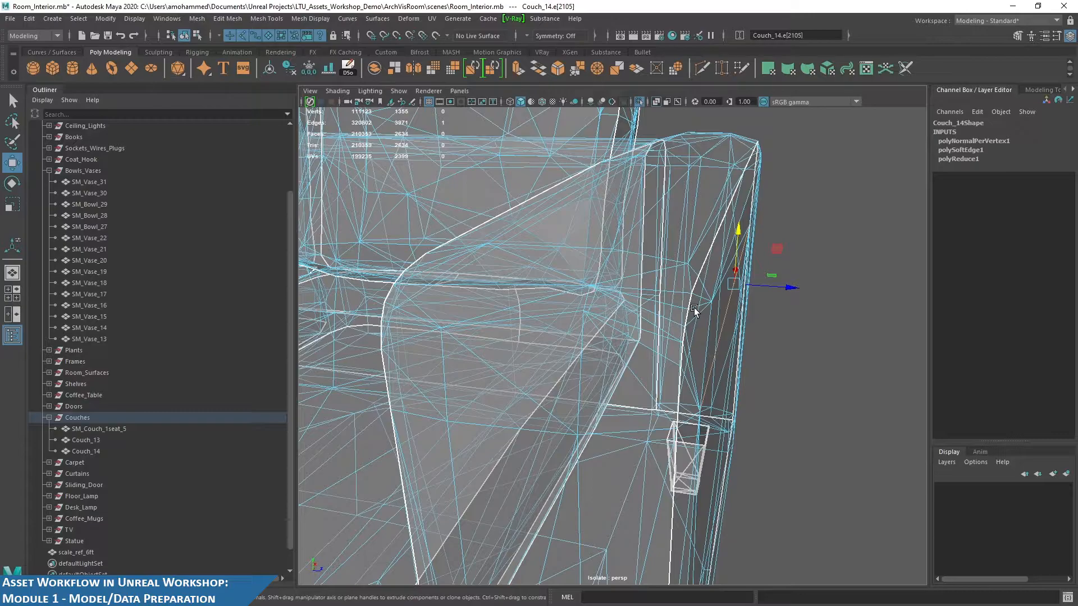
left_click_drag(790, 287, 748, 284, "shift")
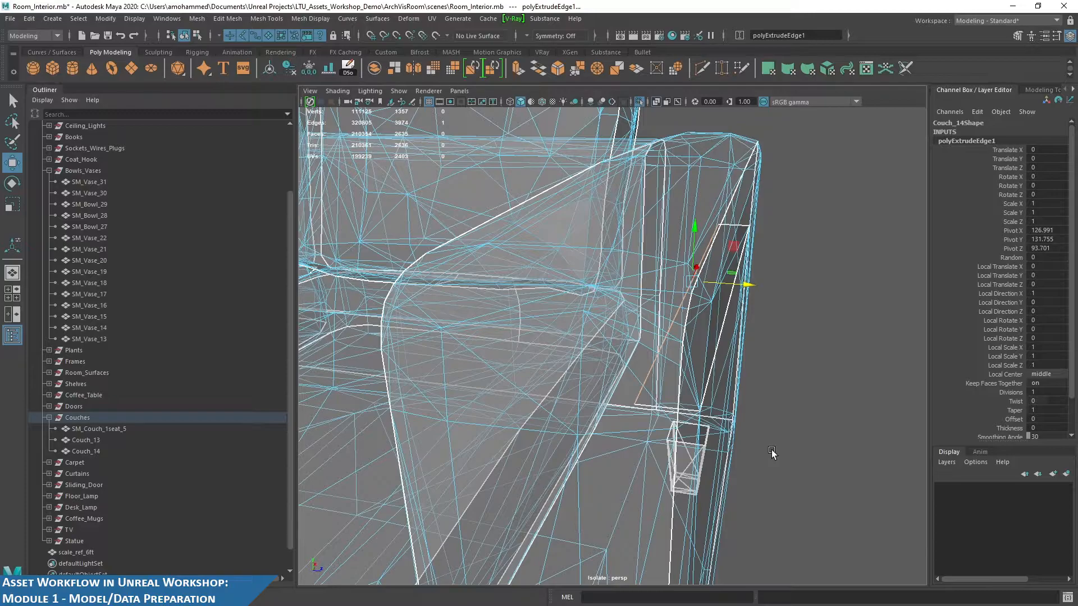
Extract the large triangular face on the armrest's outer side from the couch mesh
right_click_drag(768, 452, 686, 307, "alt")
left_click_drag(686, 308, 664, 302, "alt")
middle_click_drag(664, 302, 714, 286, "alt")
right_click_drag(696, 262, 694, 296)
key("q")
left_click(681, 287)
right_click(684, 263, "shift")
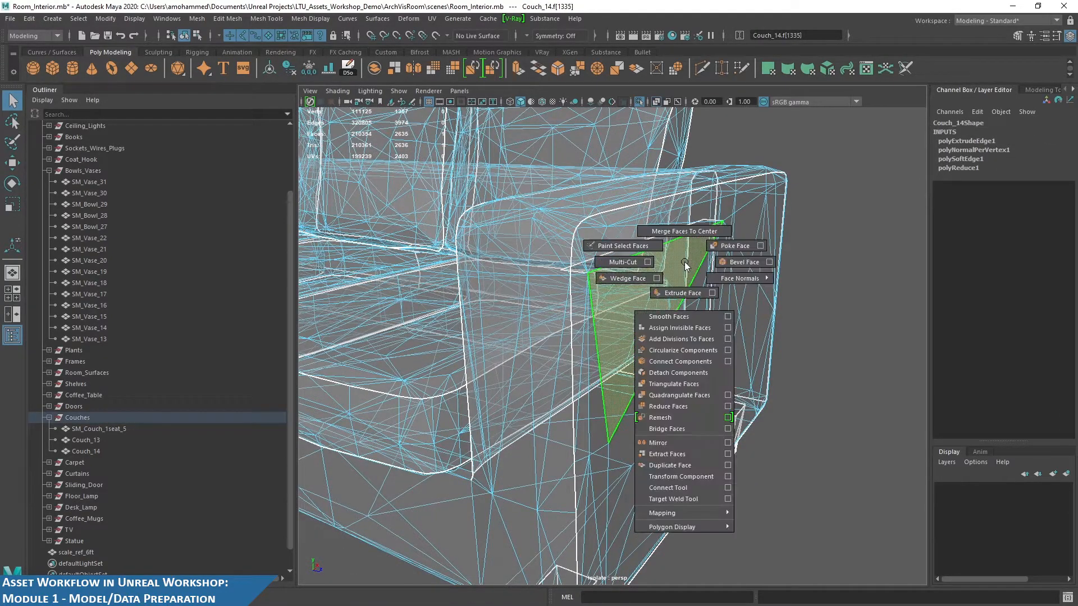
right_click_drag(686, 265, 677, 454, "shift")
key("q")
Combine the extracted triangular face with the rest of the couch into one mesh
right_click_drag(685, 260, 784, 192)
right_click_drag(854, 197, 831, 434, "shift")
left_click_drag(675, 316, 721, 320, "alt")
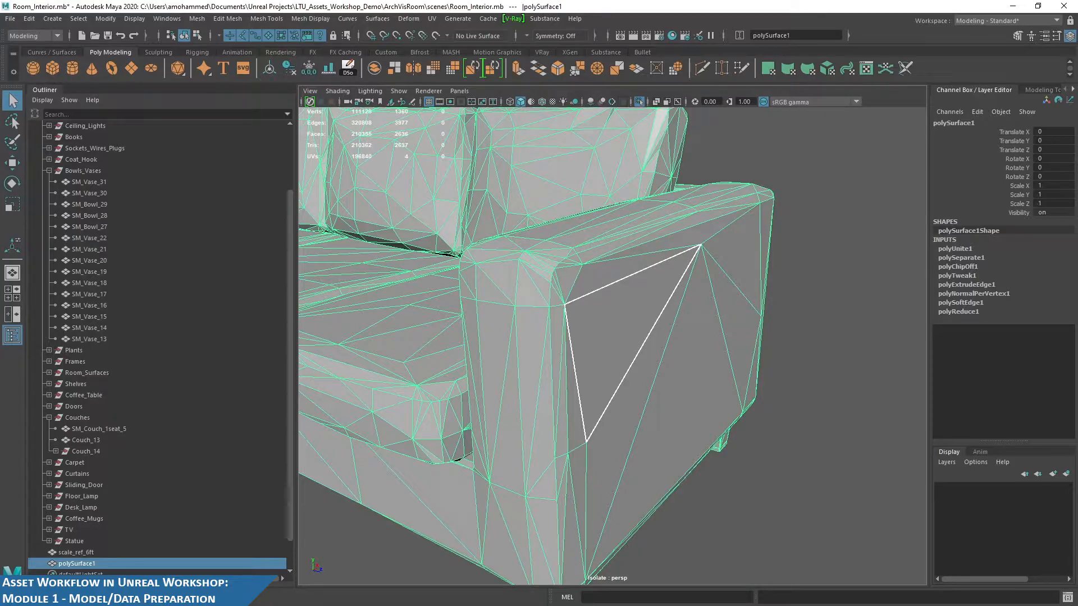
left_click_drag(1077, 115, 473, 69)
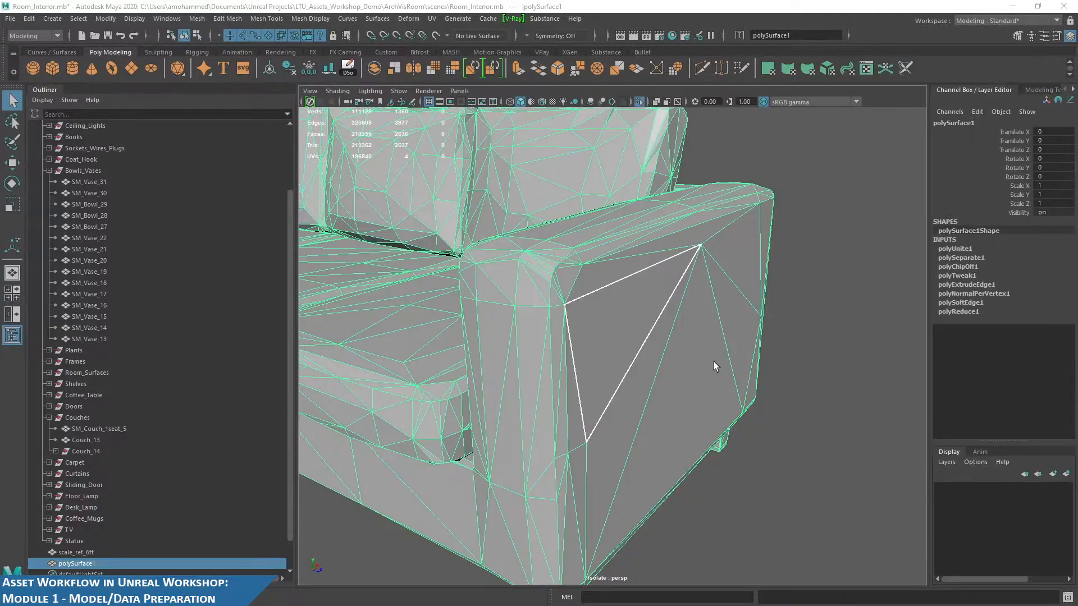
Reverse the normals of two adjacent triangular faces at the rear of the armrest's outer side
right_click_drag(749, 235, 744, 274)
left_click(733, 298)
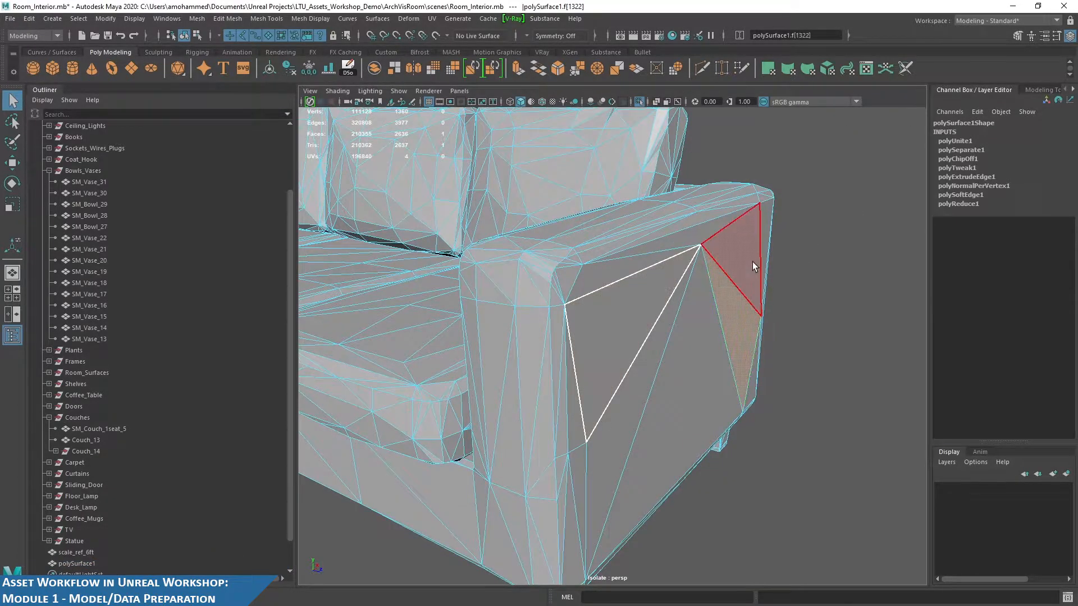
left_click(752, 261, "shift")
left_click(298, 20)
left_click(337, 69)
left_click_drag(746, 246, 696, 249, "alt")
right_click_drag(696, 262, 742, 237)
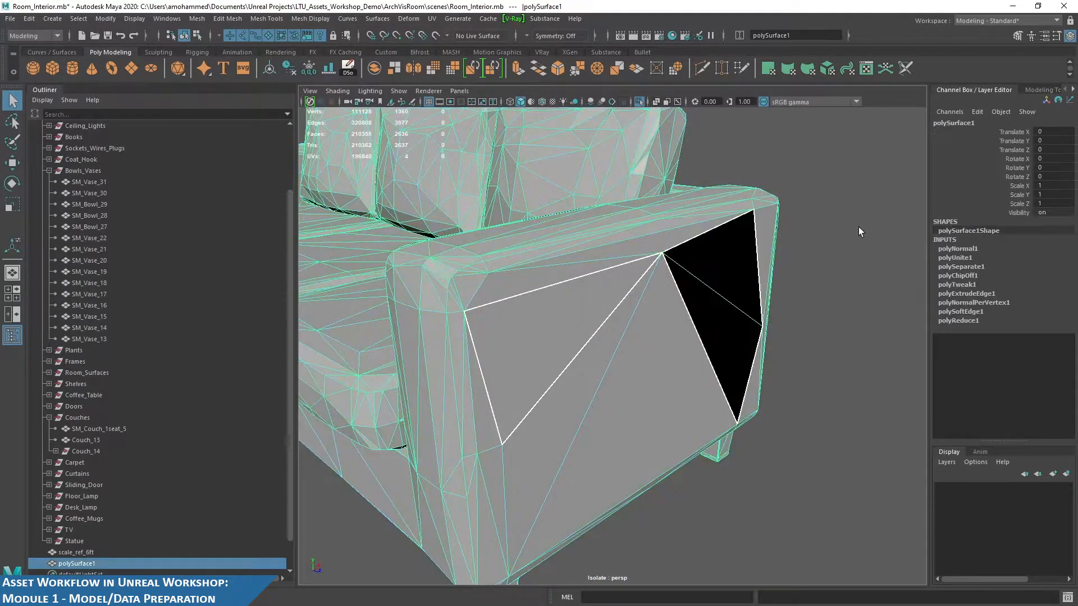
left_click(860, 232)
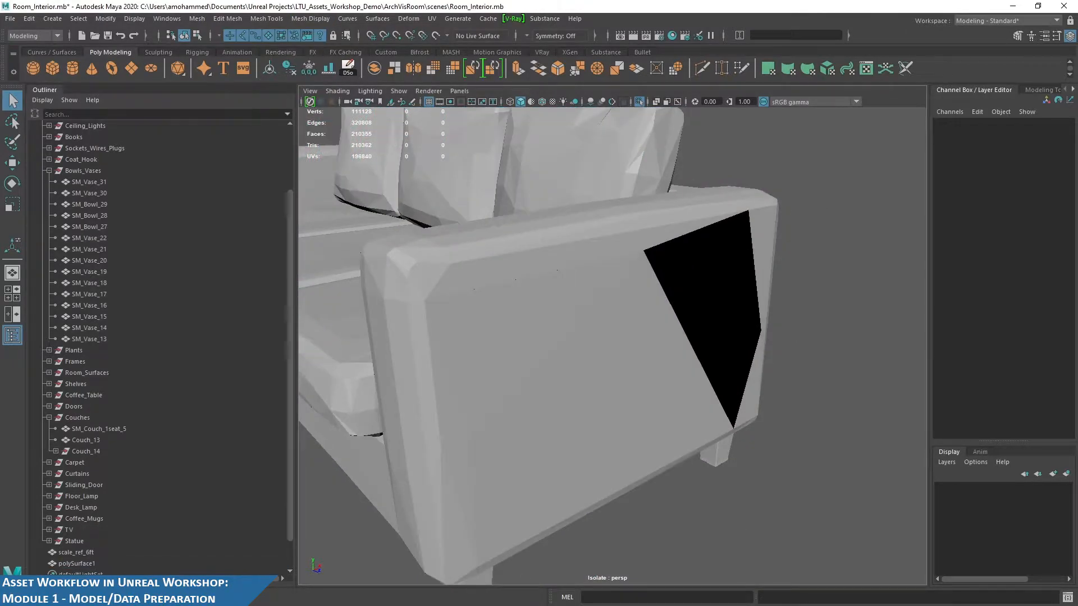
left_click(595, 282)
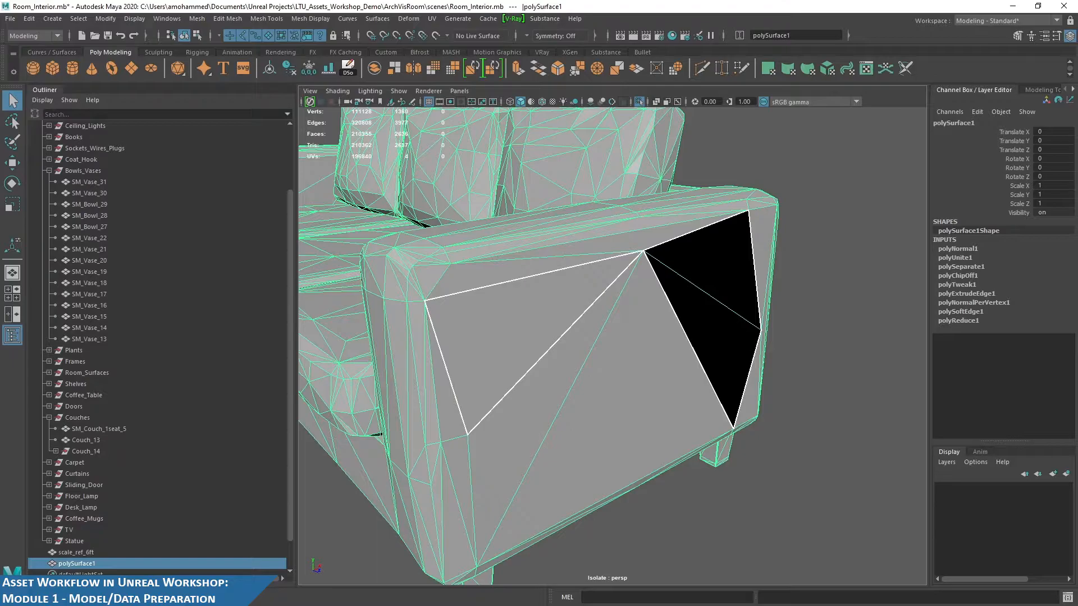
Run Cleanup on the combined couch with lamina faces and nonmanifold geometry enabled
key("alt+x")
left_click_drag(720, 279, 524, 203, "alt")
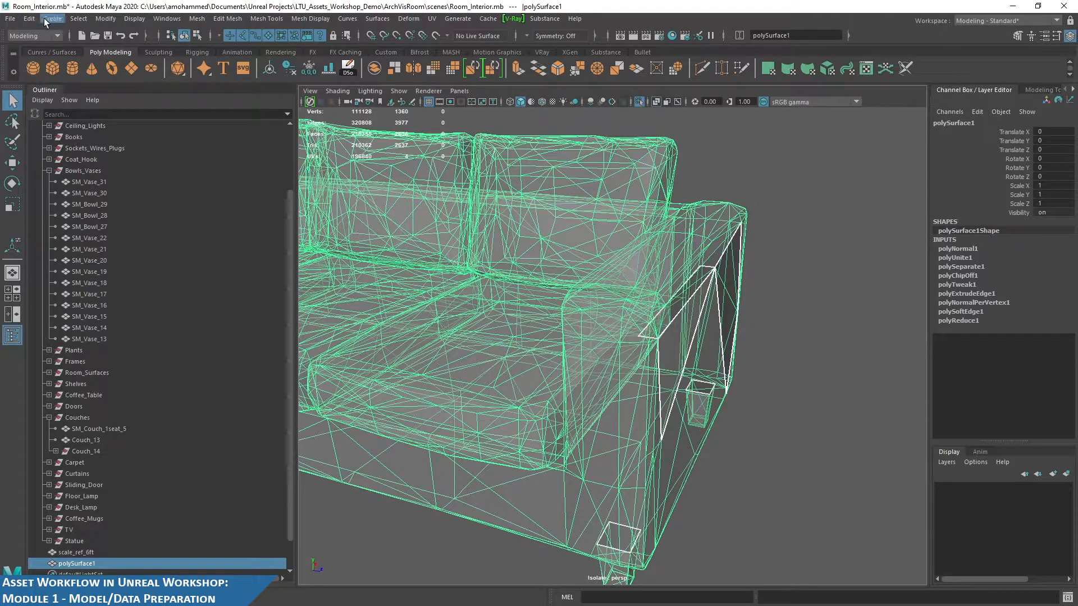
left_click(26, 19)
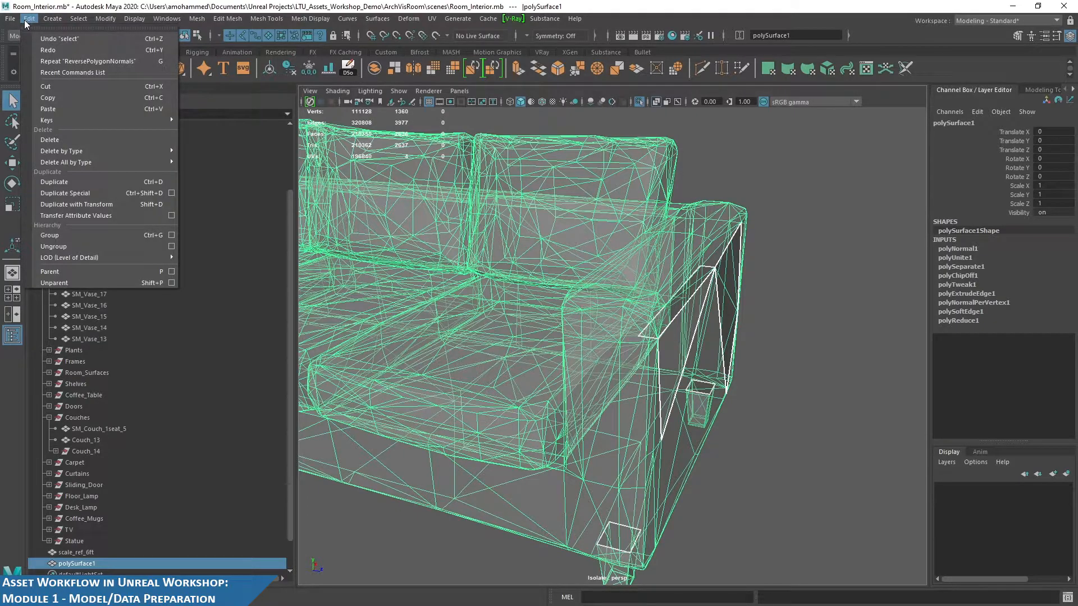
mouse_move(197, 19)
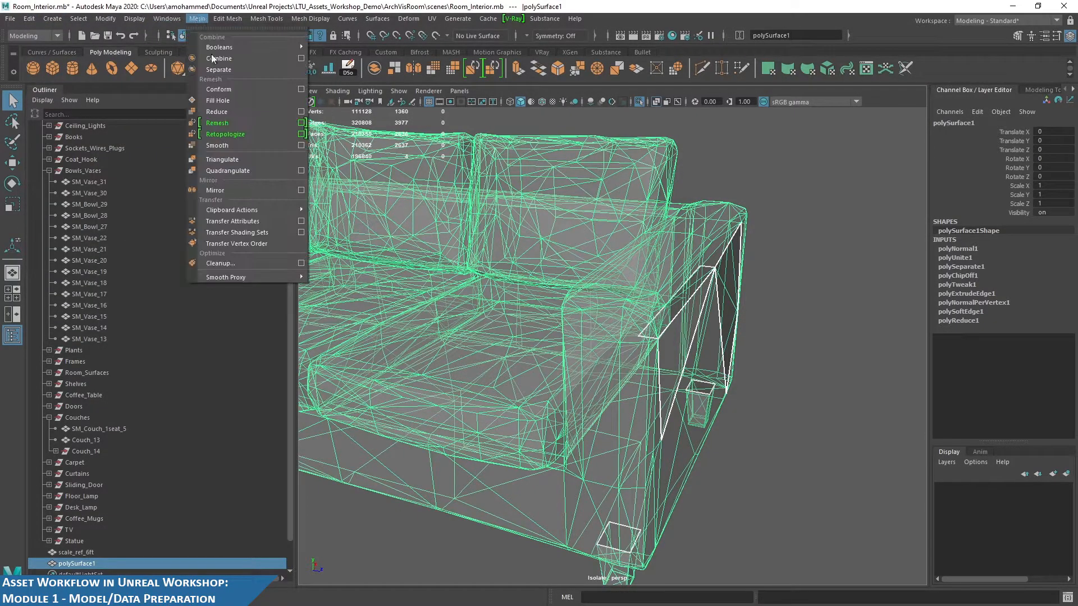
left_click(300, 264)
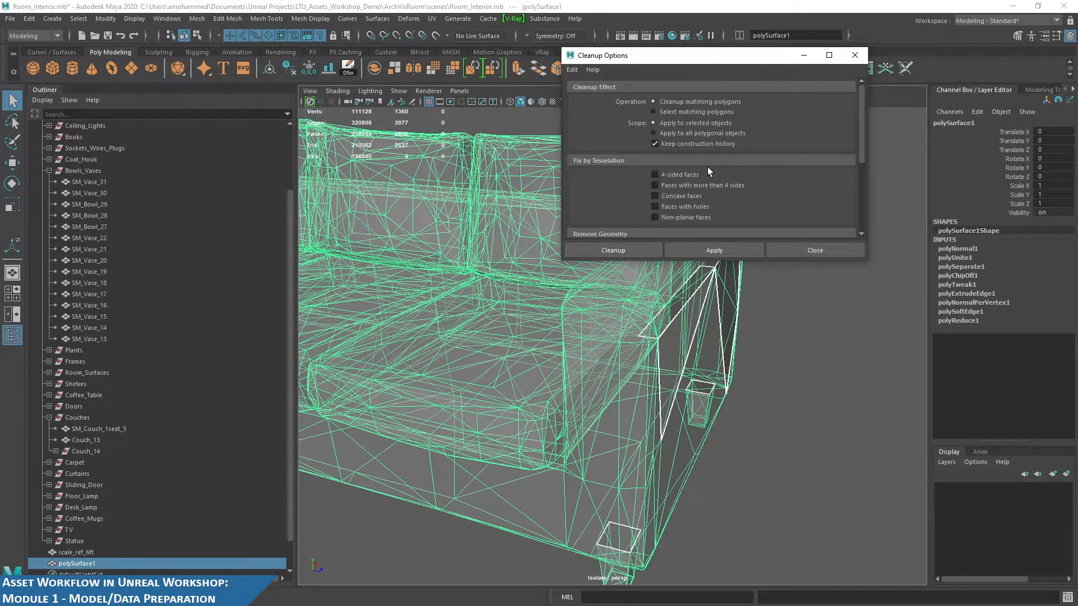
scroll(708, 168, "down", 2)
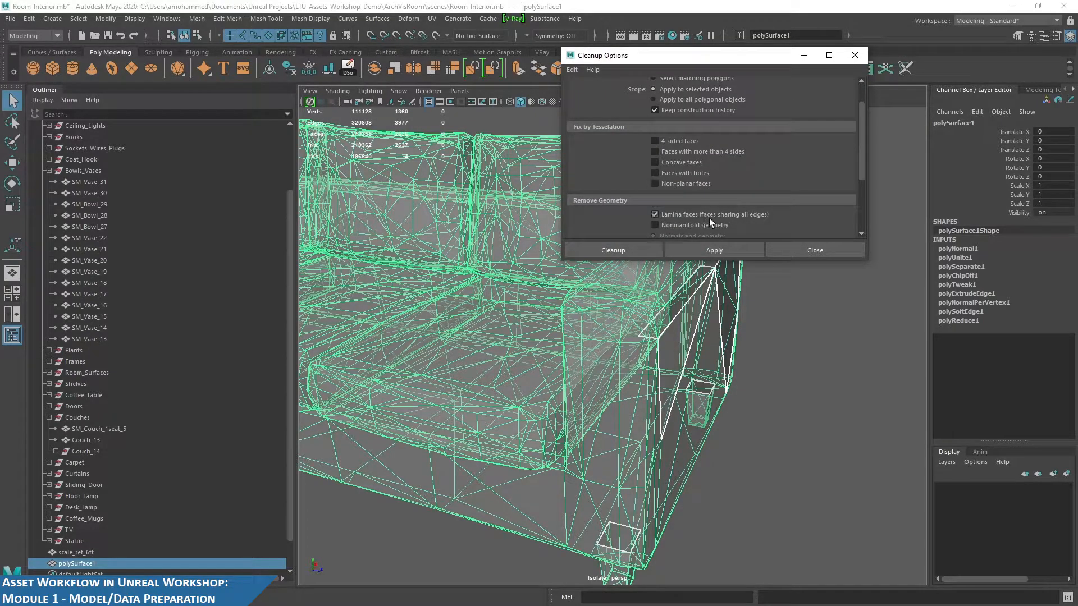
left_click(667, 226)
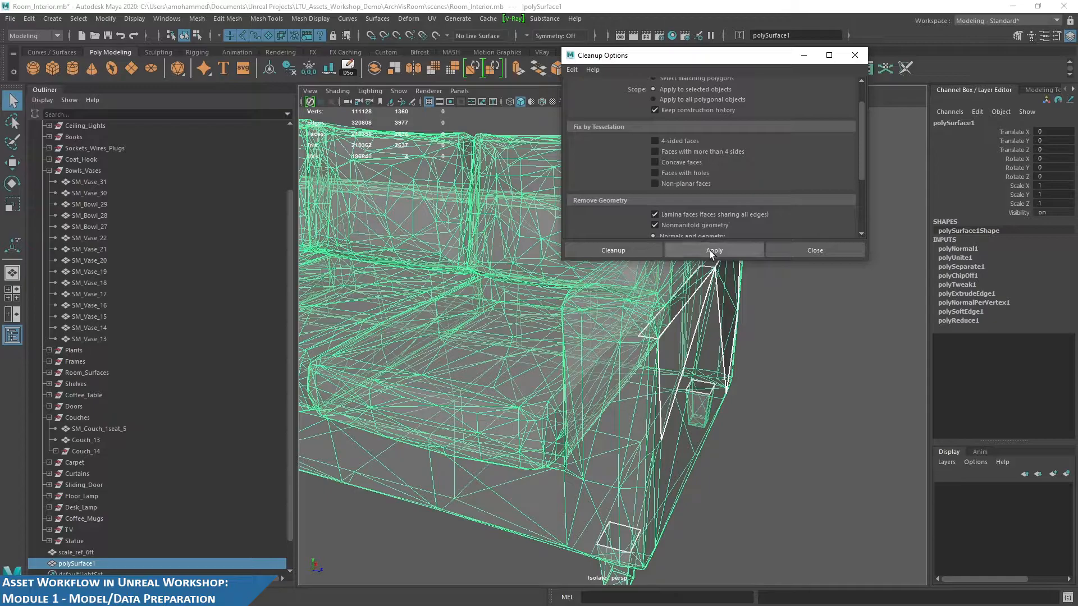
left_click(710, 250)
left_click_drag(726, 60, 984, 86)
Examine the faces and border edges around the armrest after the cleanup, with and without X-ray display
left_click_drag(668, 300, 675, 362, "alt")
key("F8")
key("F11")
left_click(596, 310)
left_click_drag(630, 317, 663, 311, "alt")
right_click_drag(663, 312, 737, 346, "alt")
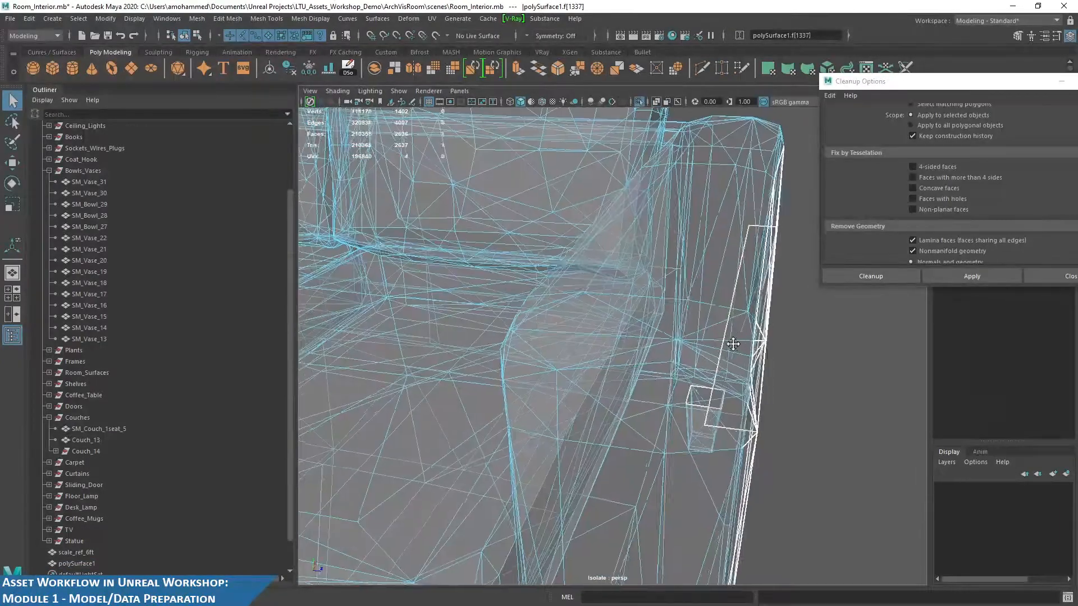
middle_click_drag(736, 346, 674, 355, "alt")
left_click(643, 285)
left_click_drag(669, 356, 602, 302, "alt")
mouse_move(595, 304)
left_mouse_down("alt")
mouse_move(566, 310)
mouse_move(758, 257)
left_mouse_up("alt")
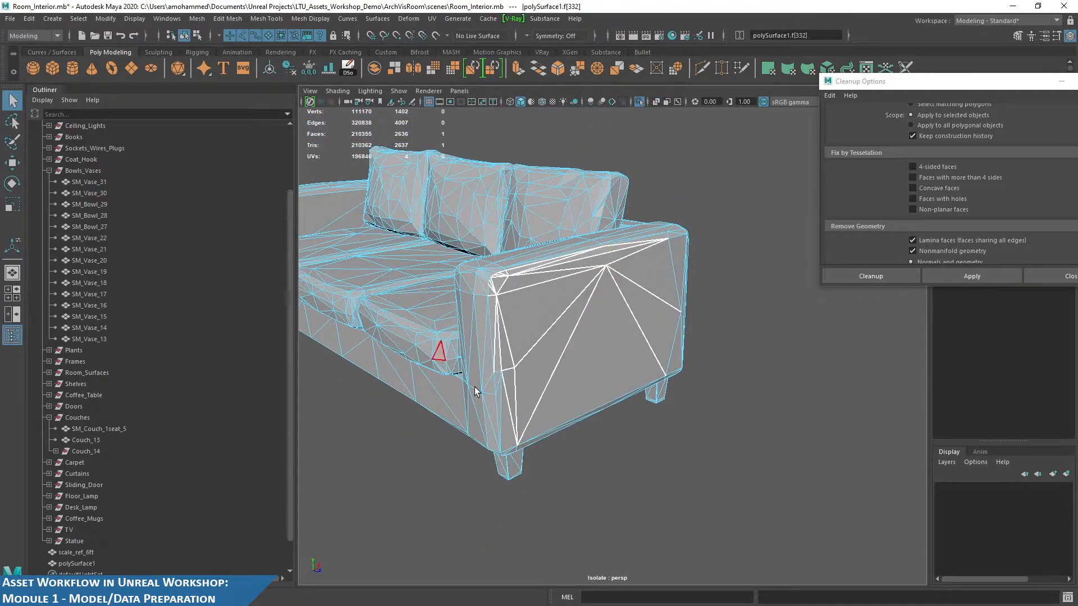
Return the couch to object selection mode and close the Cleanup options
key("F8")
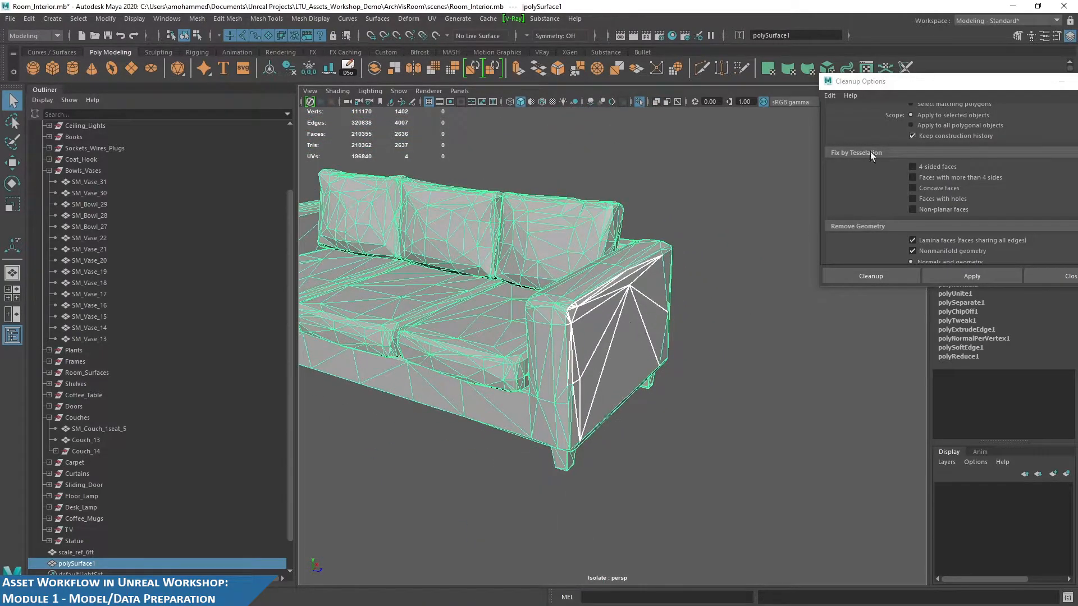
left_click_drag(898, 82, 752, 82)
left_click(960, 275)
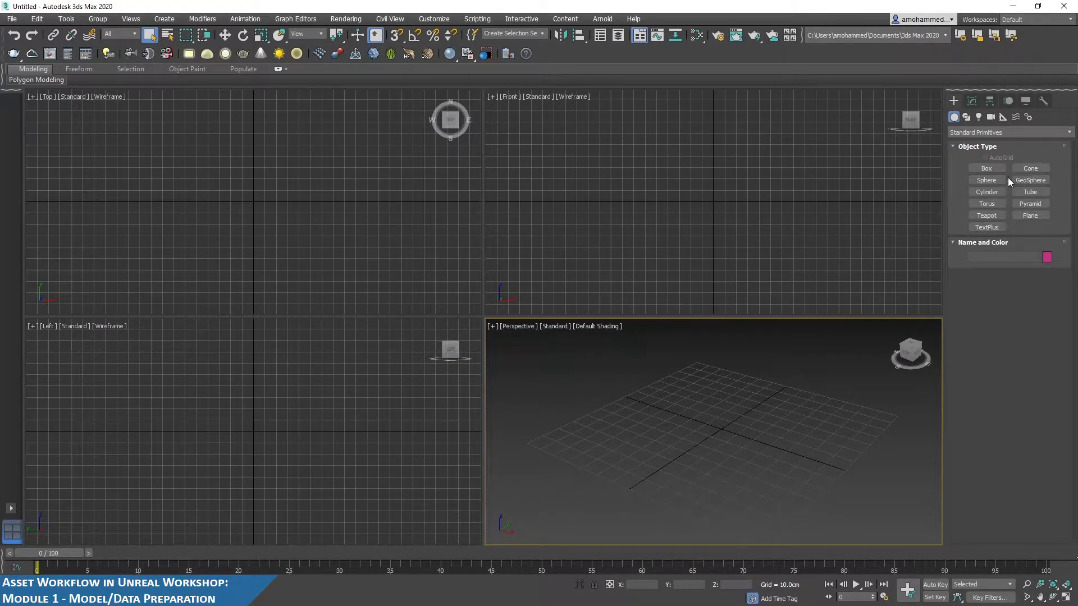
Switch to 3ds Max and create a geosphere with a radius of about 118.57 cm in the perspective view
left_click(1030, 180)
left_click_drag(723, 458, 812, 378)
scroll(805, 388, "down", 4)
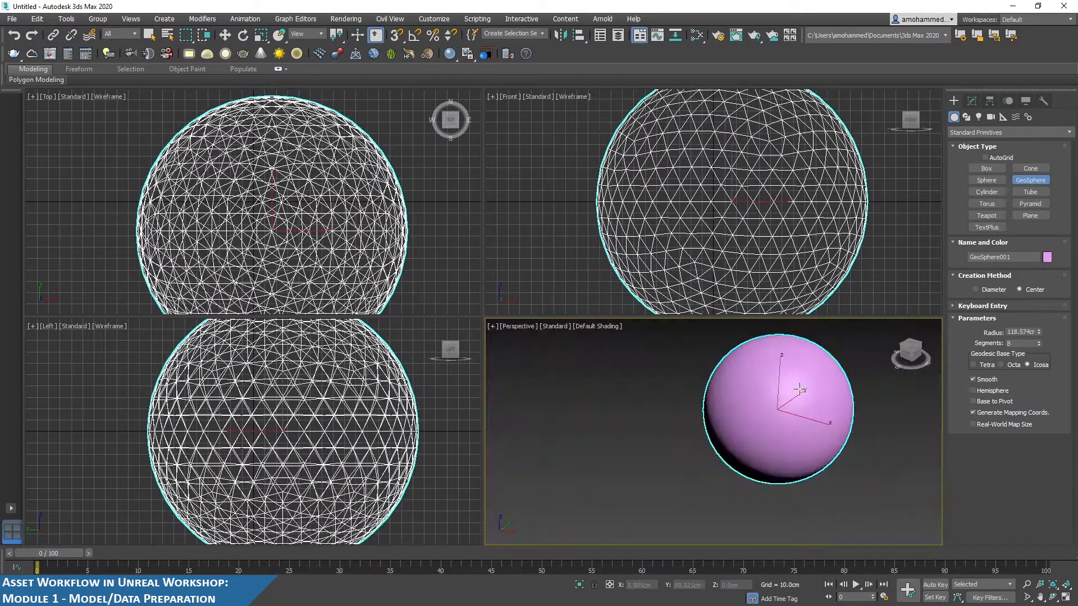
key("q")
Enable the xView T-Vertices check in the perspective view and reselect the geosphere
left_click(131, 19)
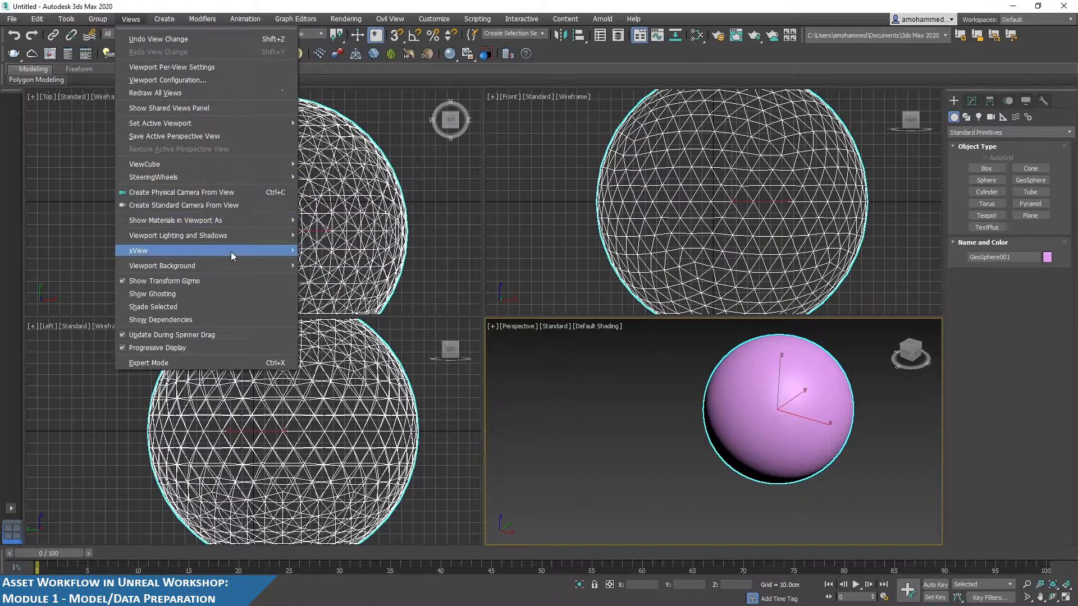
mouse_move(231, 251)
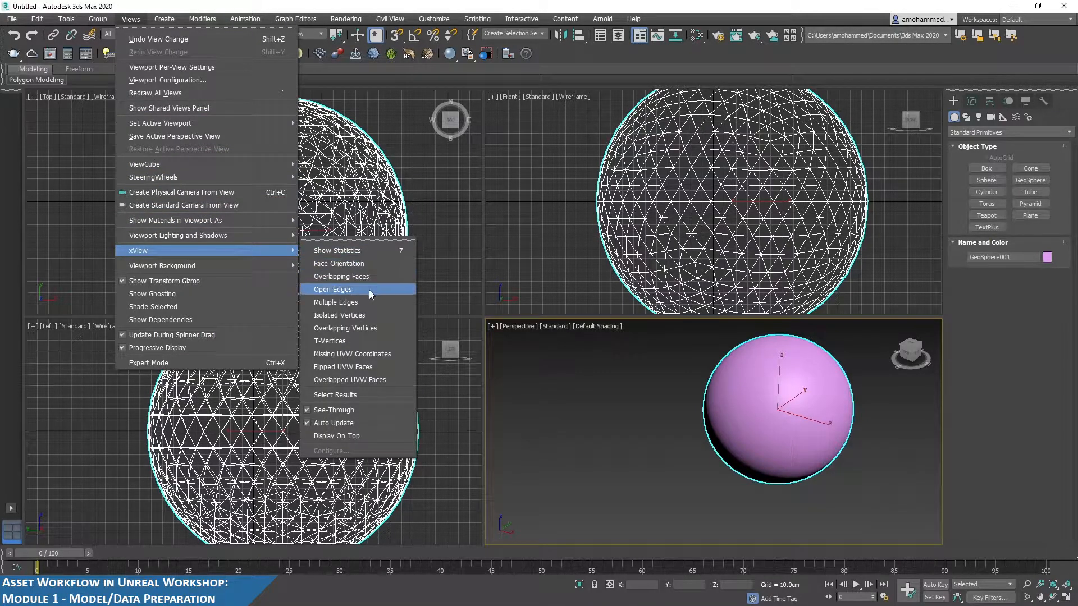
left_click(359, 340)
left_click(699, 429)
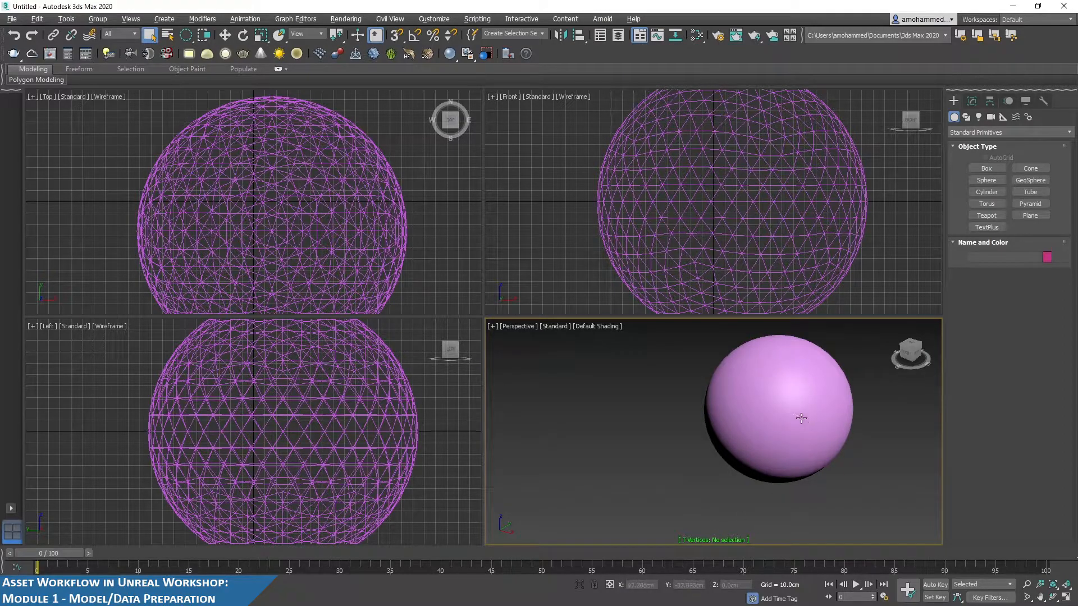
left_click(801, 419)
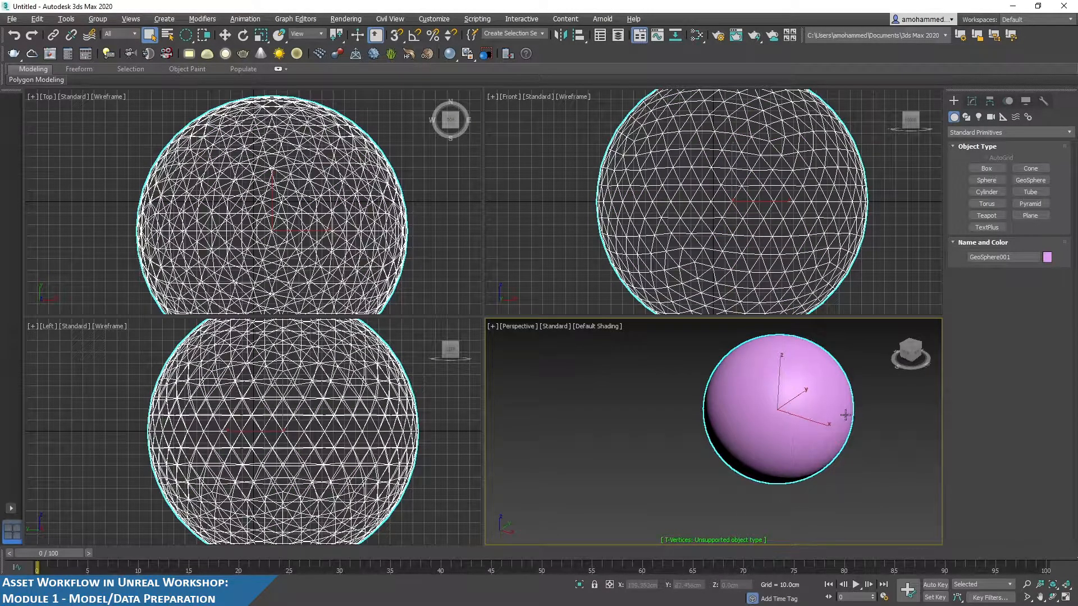
Convert the geosphere to an Editable Poly and check it for T-vertices from several angles
left_click(976, 100)
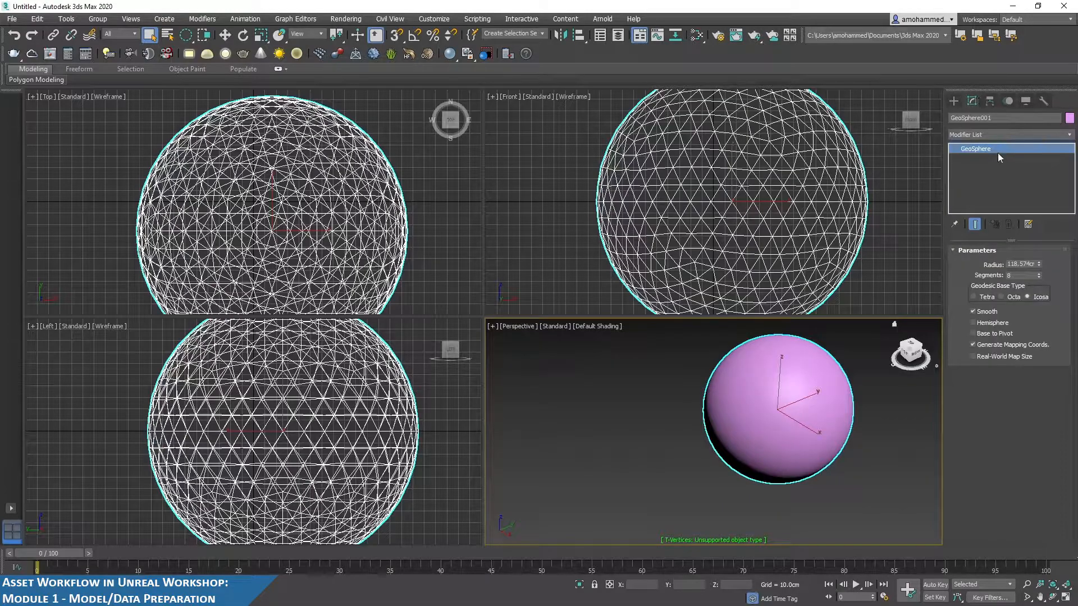
right_click(998, 153)
left_click(1002, 230)
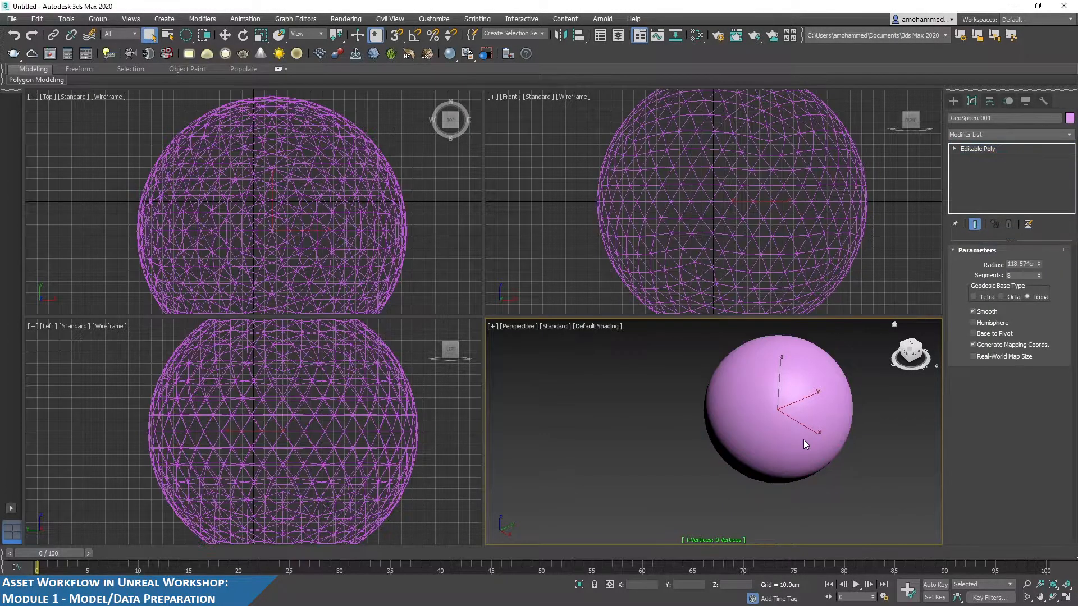
left_click(803, 440)
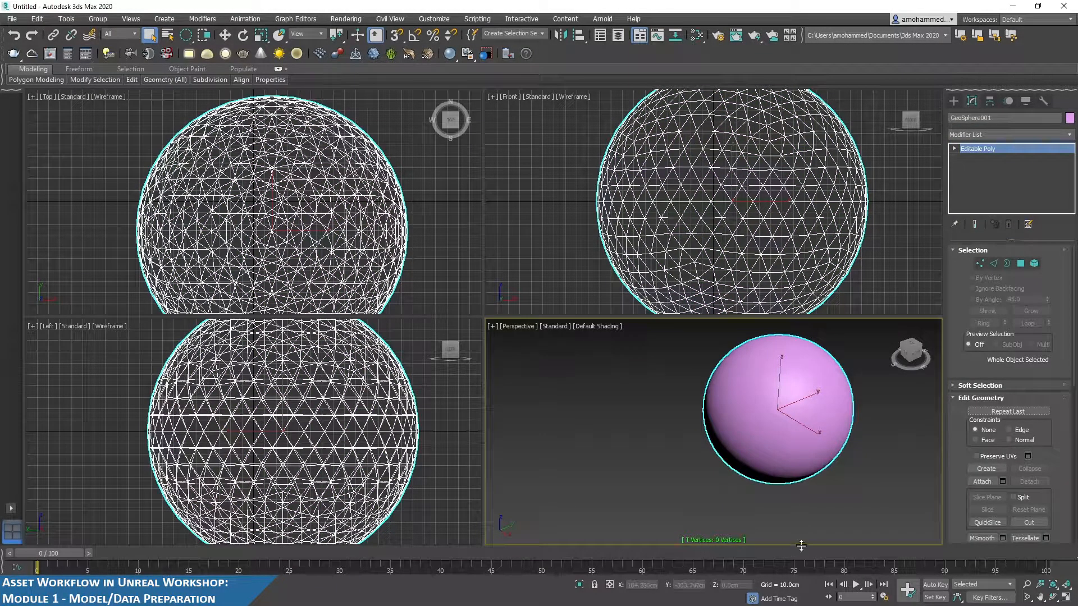
mouse_move(816, 401)
middle_mouse_down("alt")
mouse_move(800, 402)
mouse_move(837, 397)
middle_mouse_up("alt")
middle_click_drag(793, 365, 815, 356, "alt")
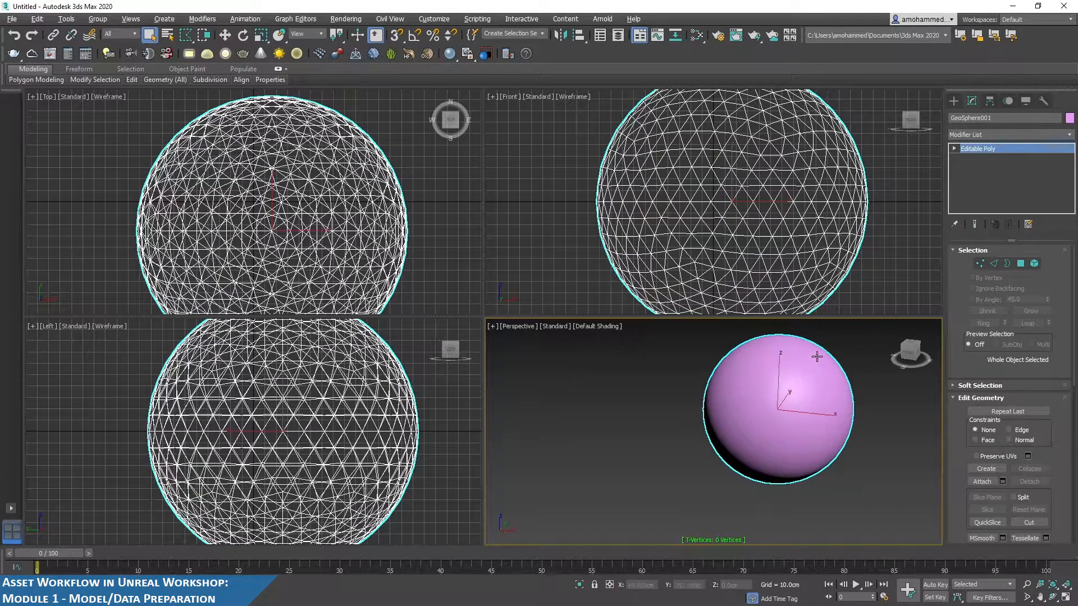
Enable the xView Overlapping Vertices check, maximize the perspective view and inspect the geosphere from several angles
left_click(98, 19)
mouse_move(142, 23)
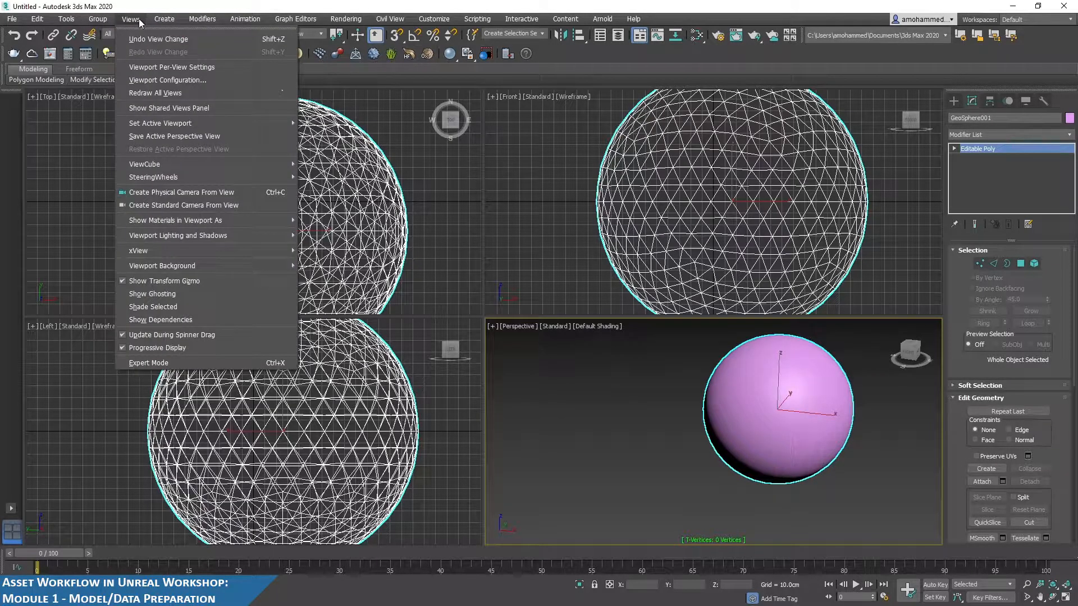
mouse_move(208, 249)
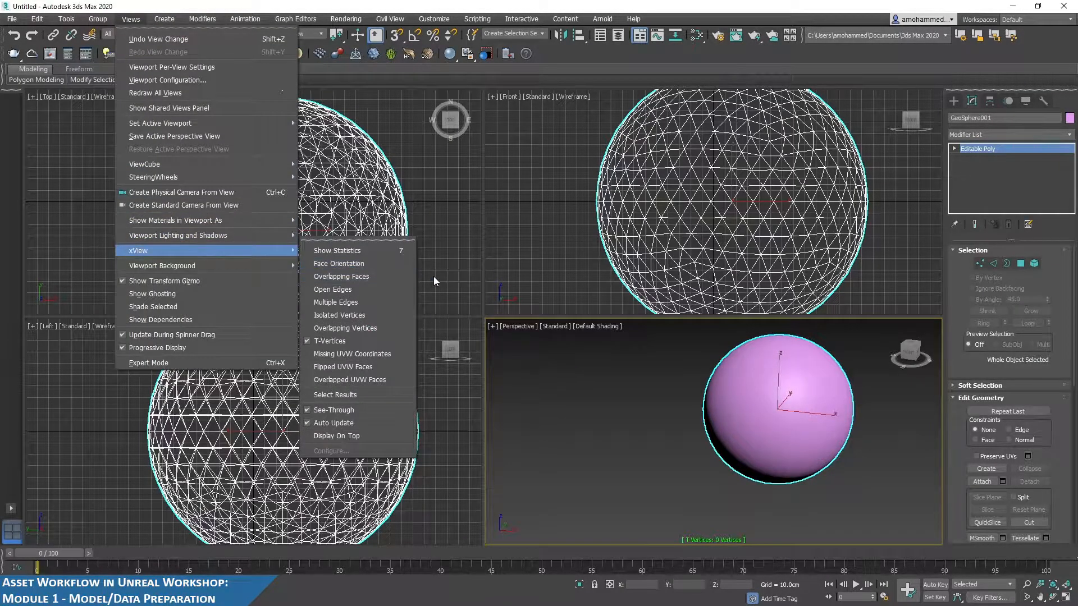
mouse_move(263, 248)
left_click(373, 332)
middle_click_drag(755, 429, 782, 426, "alt")
key("alt+w")
middle_click_drag(607, 368, 620, 356, "alt")
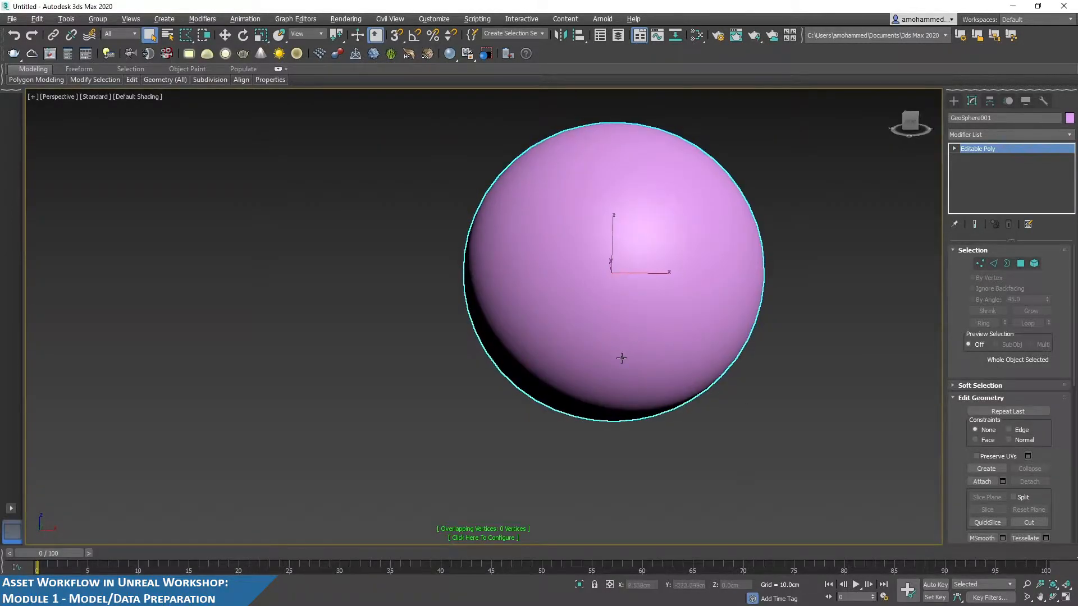
middle_click_drag(666, 240, 645, 247, "alt")
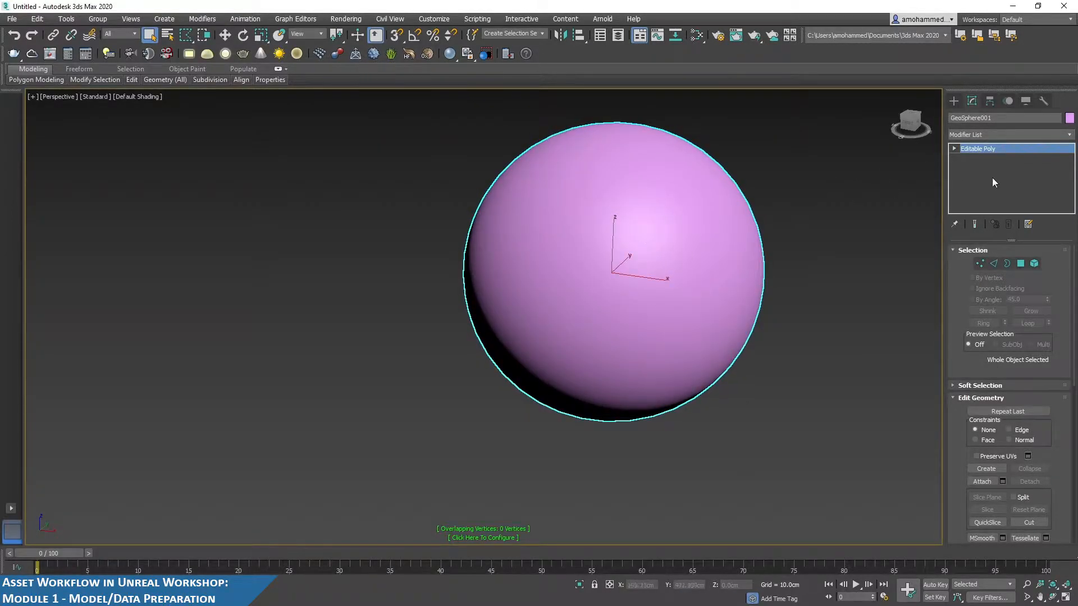
Select a patch of polygons on the geosphere, detach it as the separate object Object001 and leave polygon editing
left_click(1021, 264)
left_click_drag(700, 214, 597, 286)
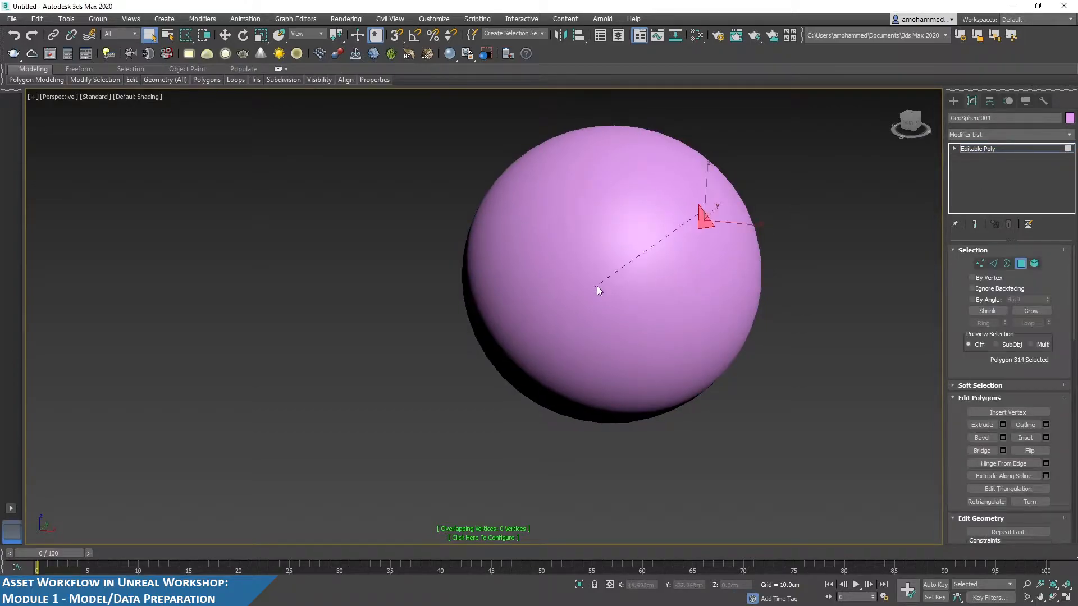
left_click(687, 299)
left_click(719, 244)
middle_click_drag(760, 317, 721, 368, "alt")
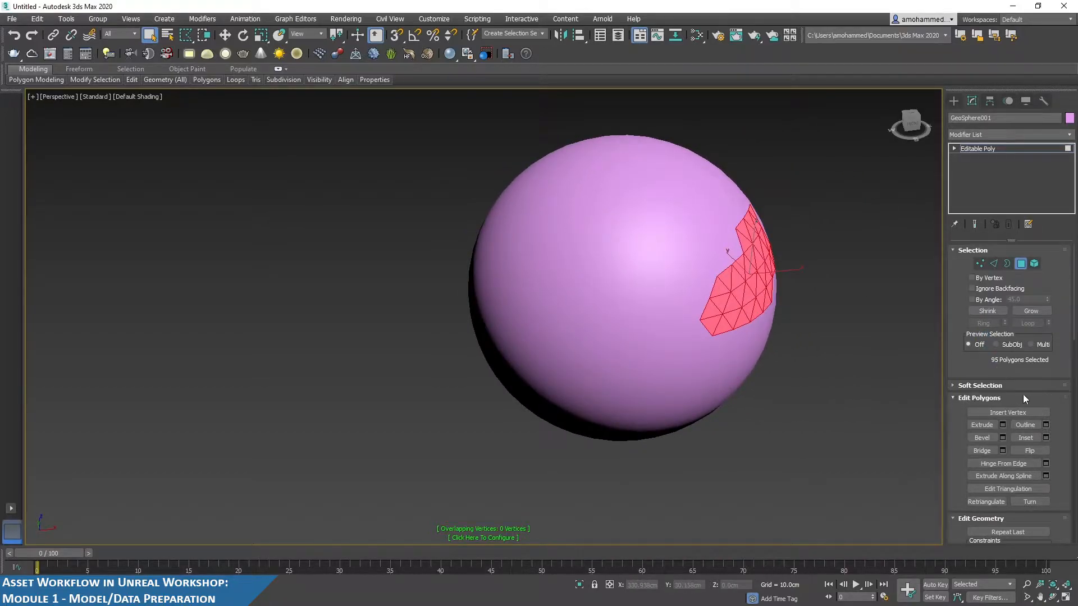
left_click_drag(993, 378, 996, 223)
left_click(1030, 447)
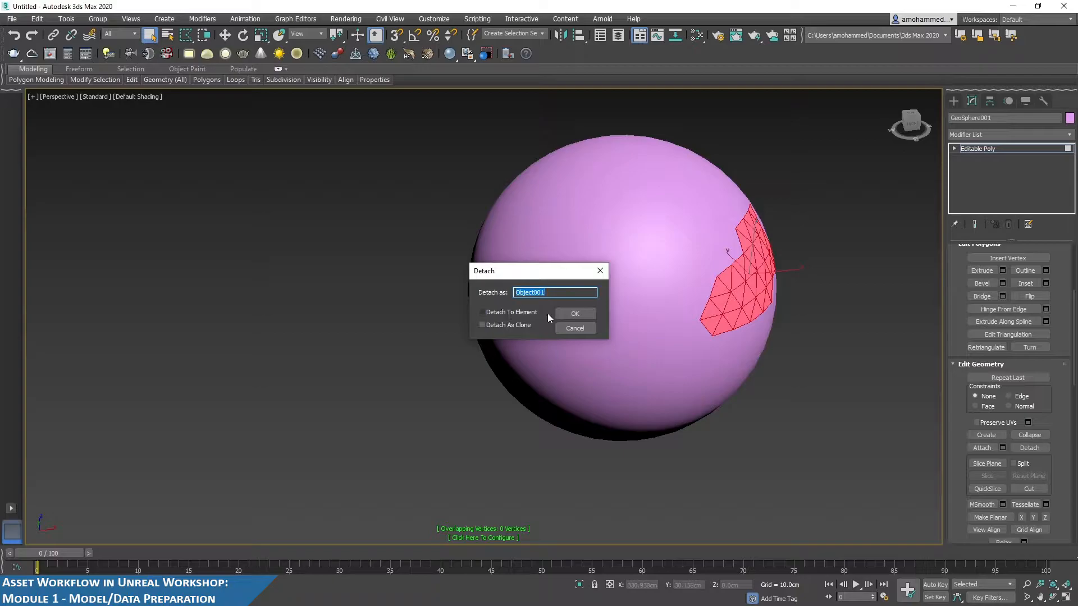
left_click(566, 313)
left_click(988, 149)
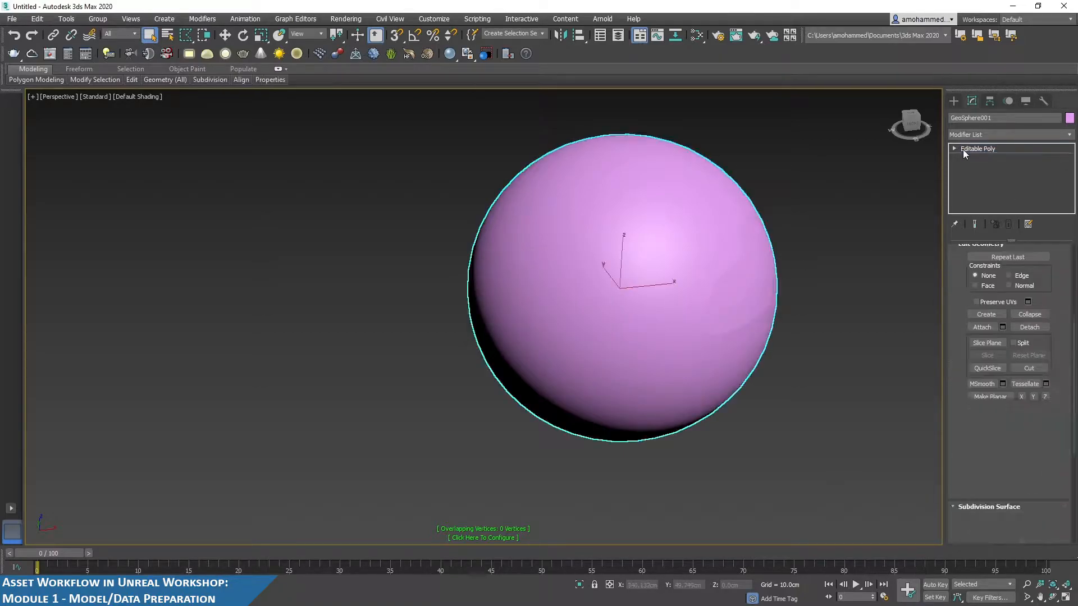
Activate the Move tool and examine the geosphere around the detached patch for overlapping vertices
key("w")
middle_click_drag(607, 251, 503, 240)
left_click(553, 253)
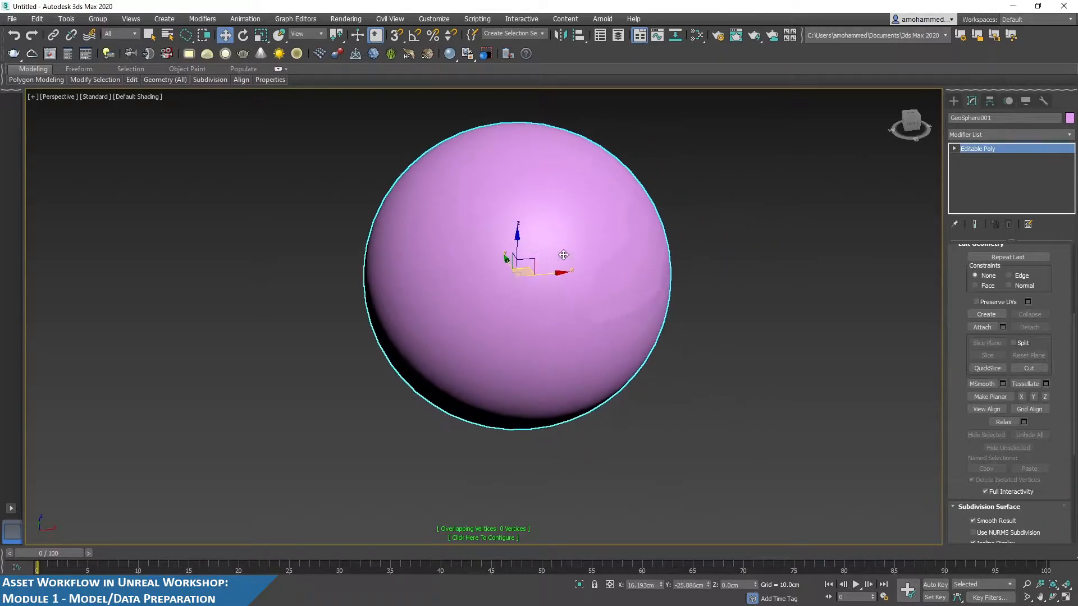
left_click(644, 433)
left_click(522, 322)
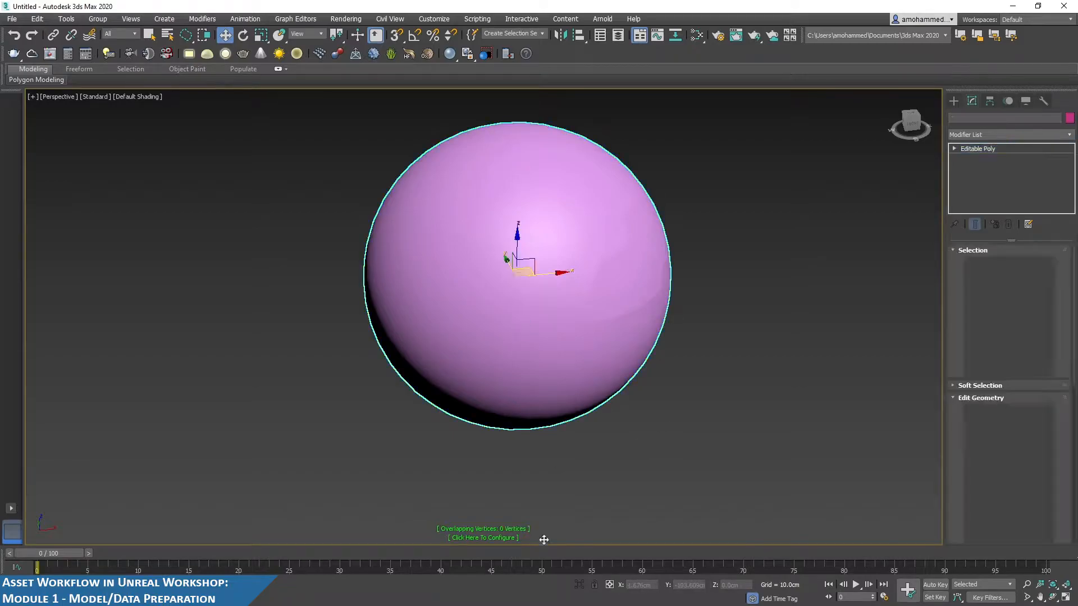
middle_click_drag(720, 311, 537, 284, "alt")
left_click(556, 275)
left_click(542, 202)
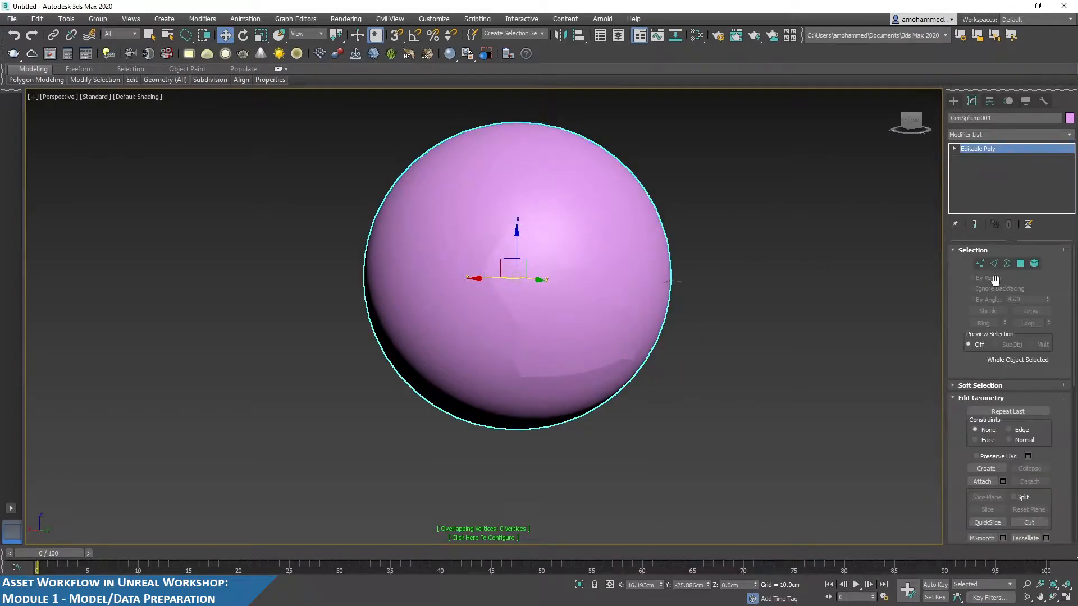
Try to move the geosphere slightly along its Z axis and undo the last changes
mouse_move(517, 234)
left_mouse_down()
mouse_move(517, 181)
mouse_move(518, 236)
left_mouse_up()
key("ctrl+z")
key("ctrl+z")
key("ctrl+z")
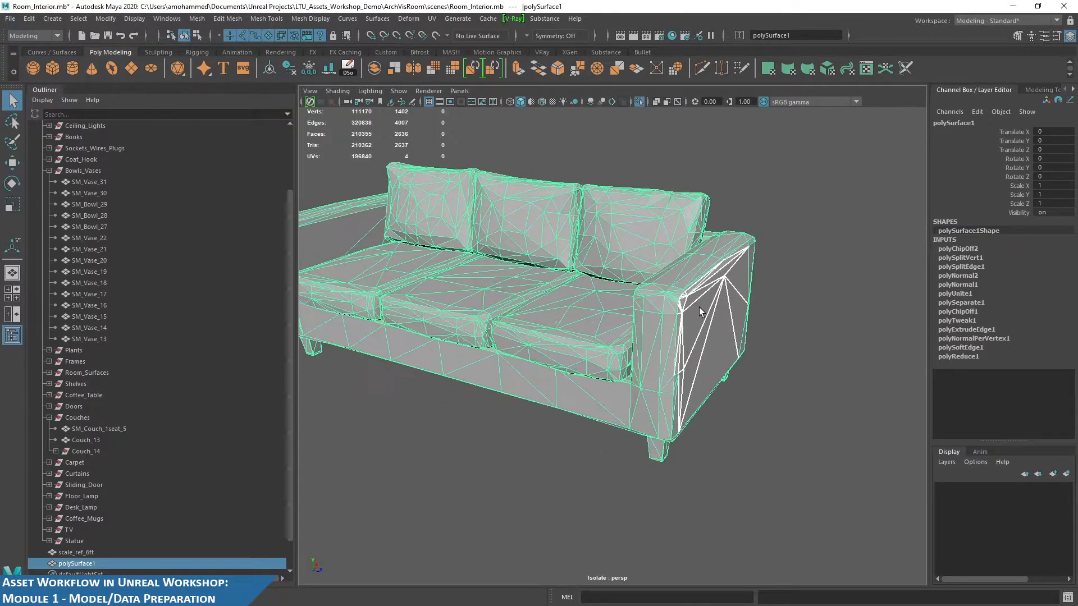
Switch to the workshop PDF in Acrobat and review the performance point on the Optimizing Geometry slide
left_click_drag(699, 308, 692, 331, "alt")
key("alt+Tab")
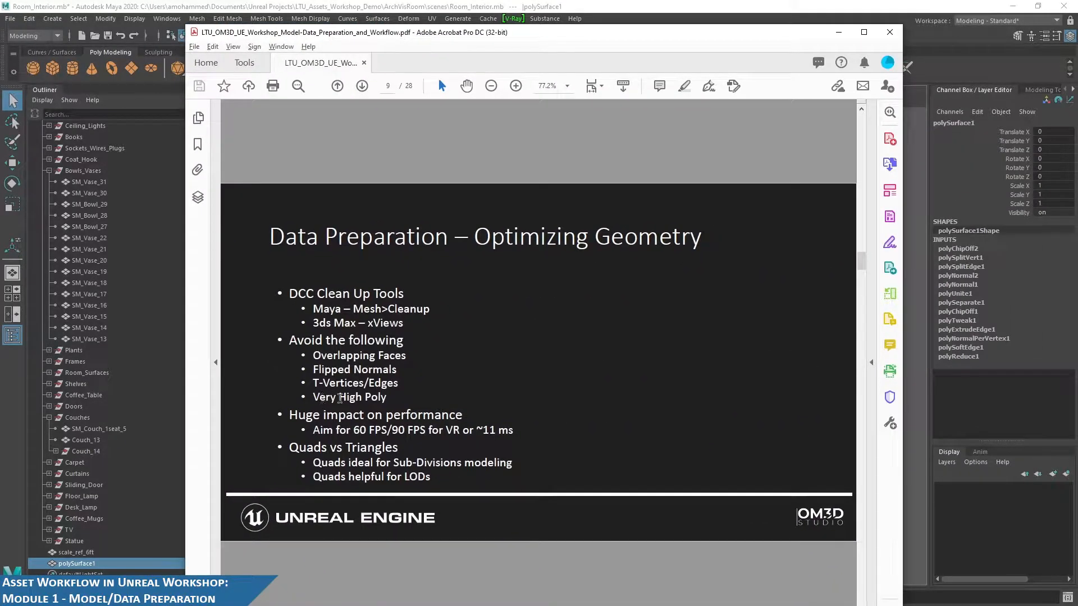
left_click_drag(290, 417, 463, 417)
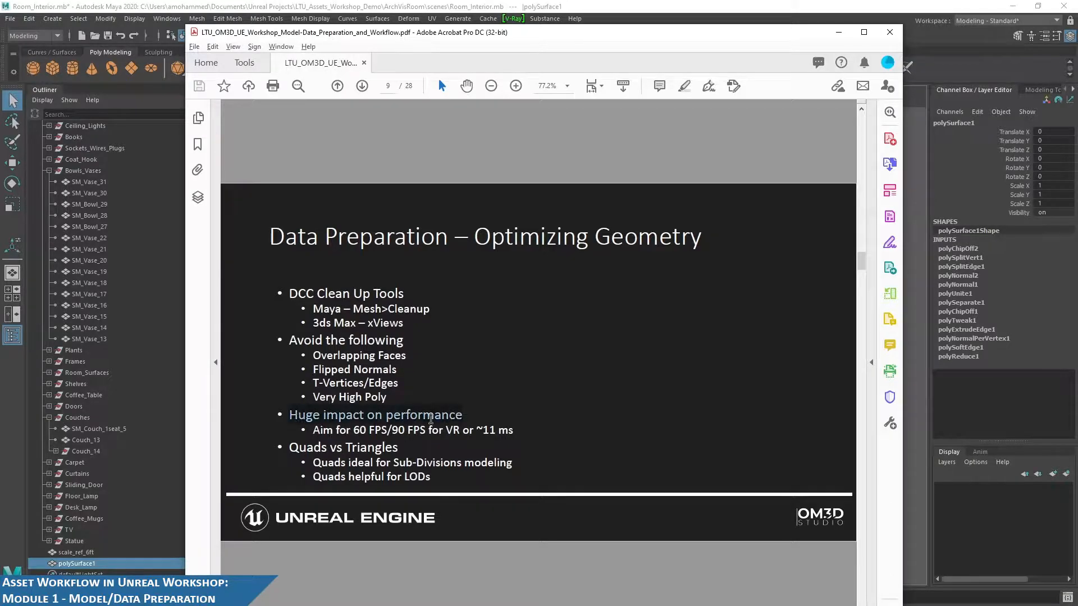
left_click(462, 417)
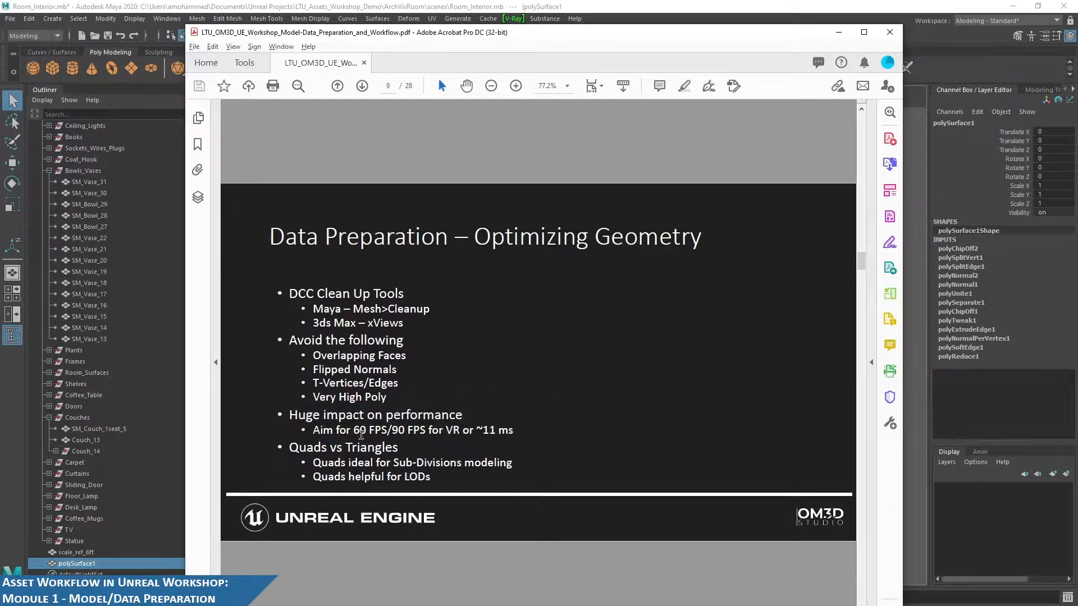
Switch to the Unreal Editor and open the Room map from the Maps folder
key("alt+Tab")
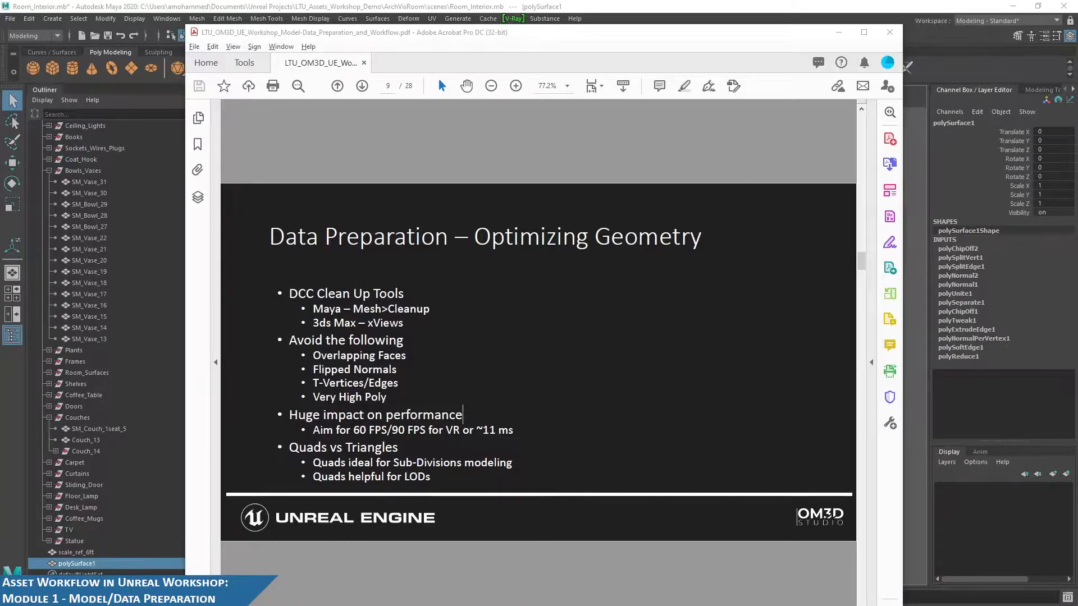
key("alt+Tab")
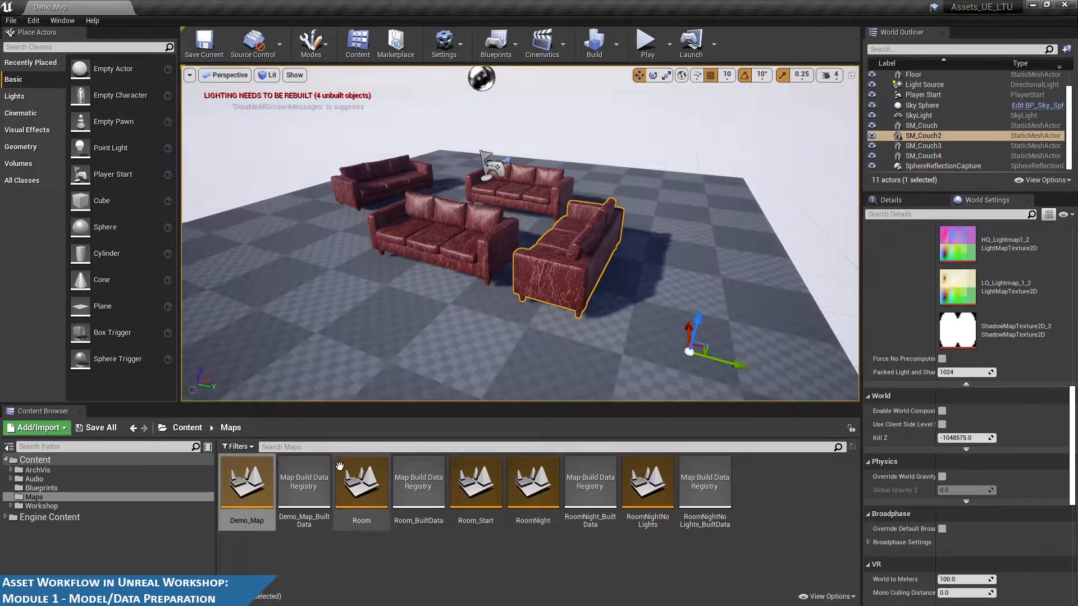
left_click(358, 480)
double_click(357, 480)
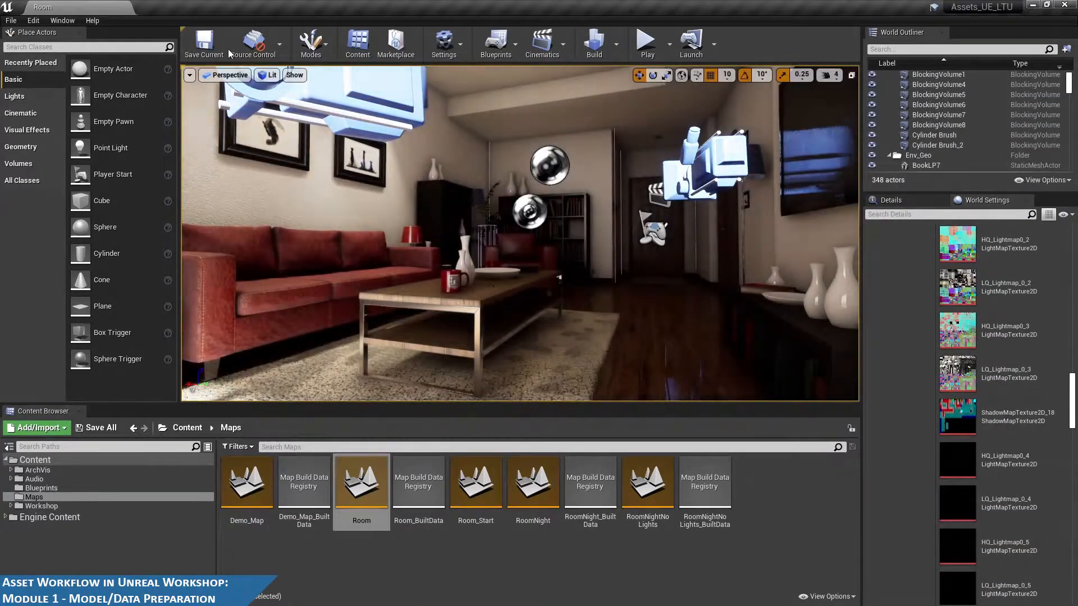
Turn on the FPS display in the viewport and check the frame rate of the living room scene
left_click(190, 75)
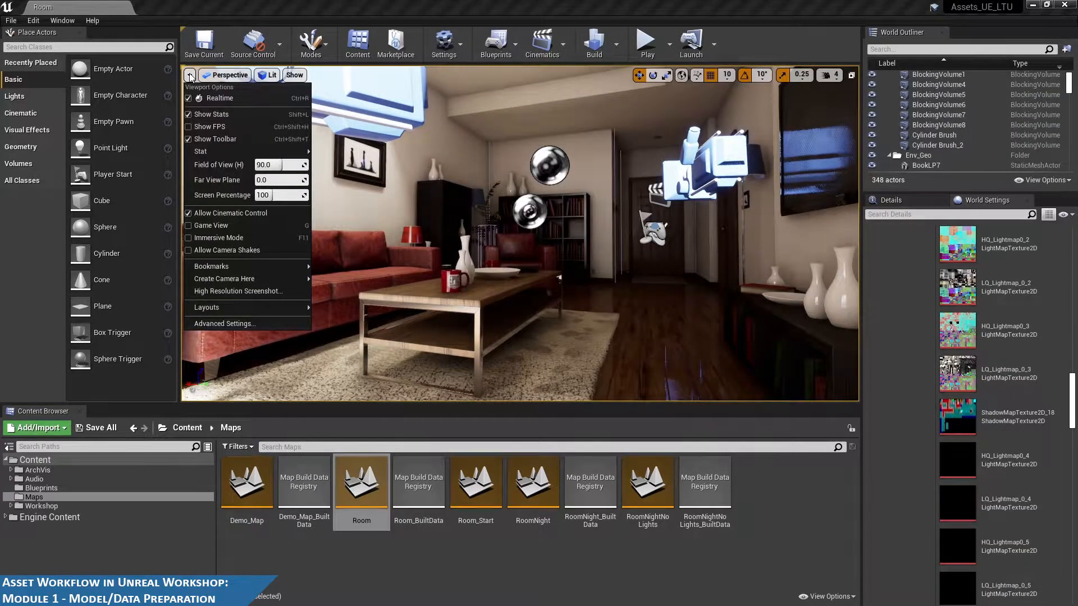
left_click(193, 127)
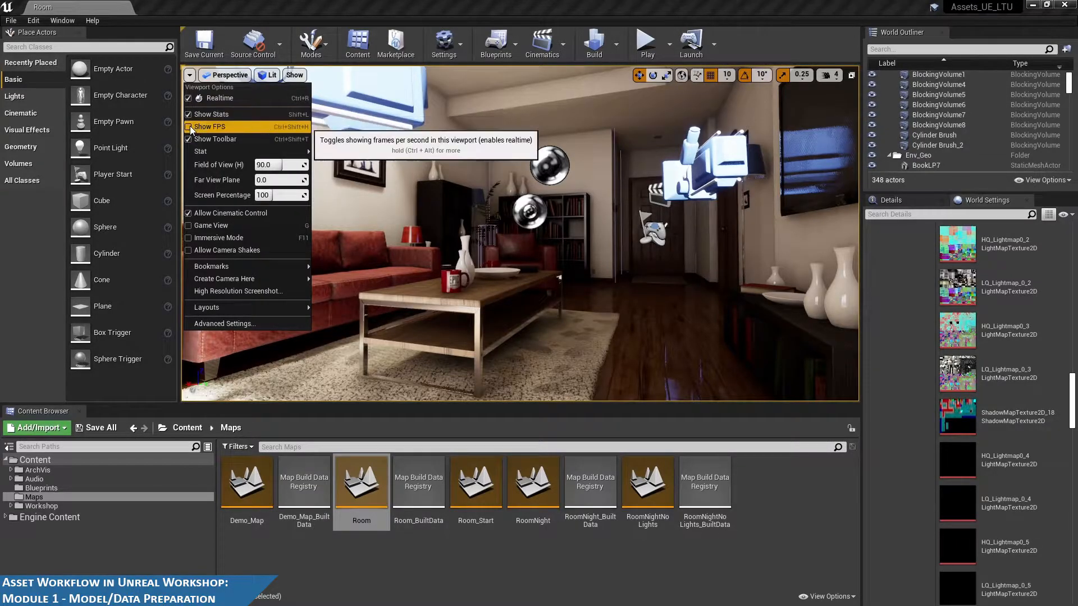
left_click(407, 5)
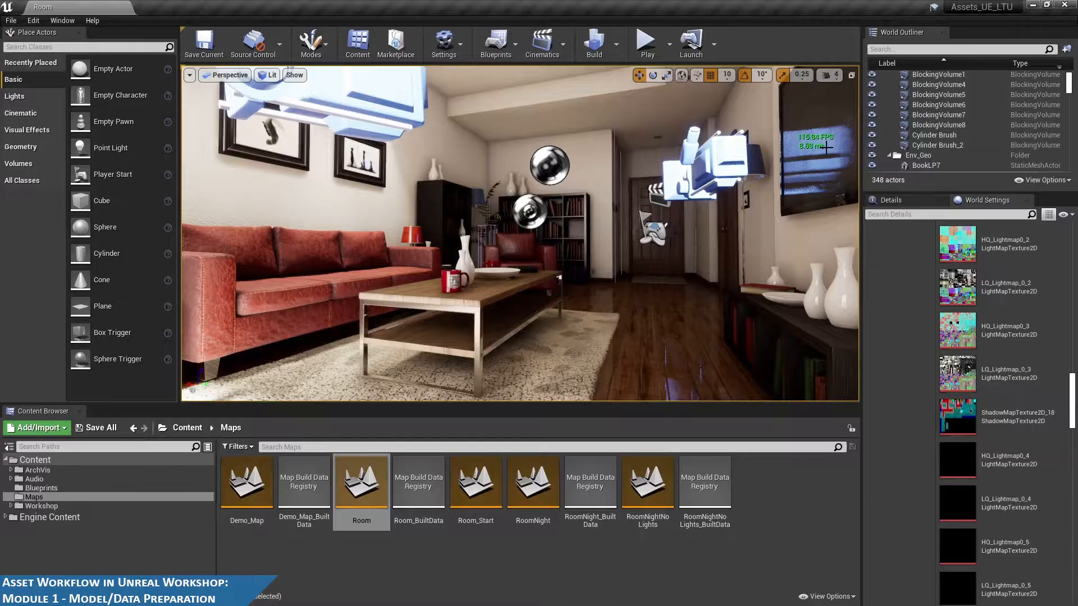
middle_click_drag(602, 146, 581, 176)
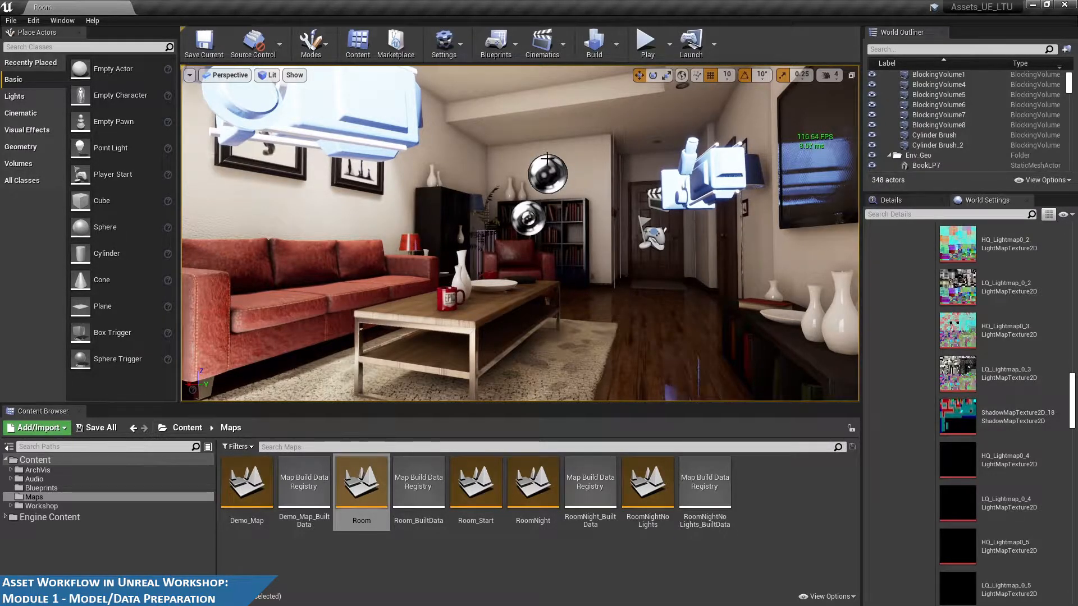
Enable the Detailed engine stat in the viewport
left_click(189, 75)
mouse_move(253, 163)
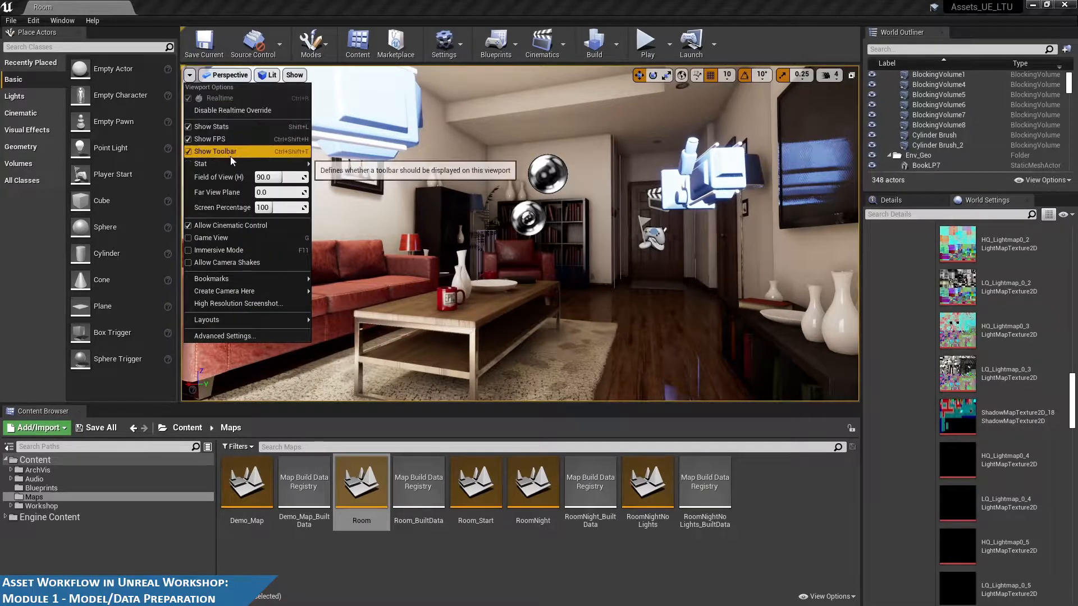
mouse_move(355, 194)
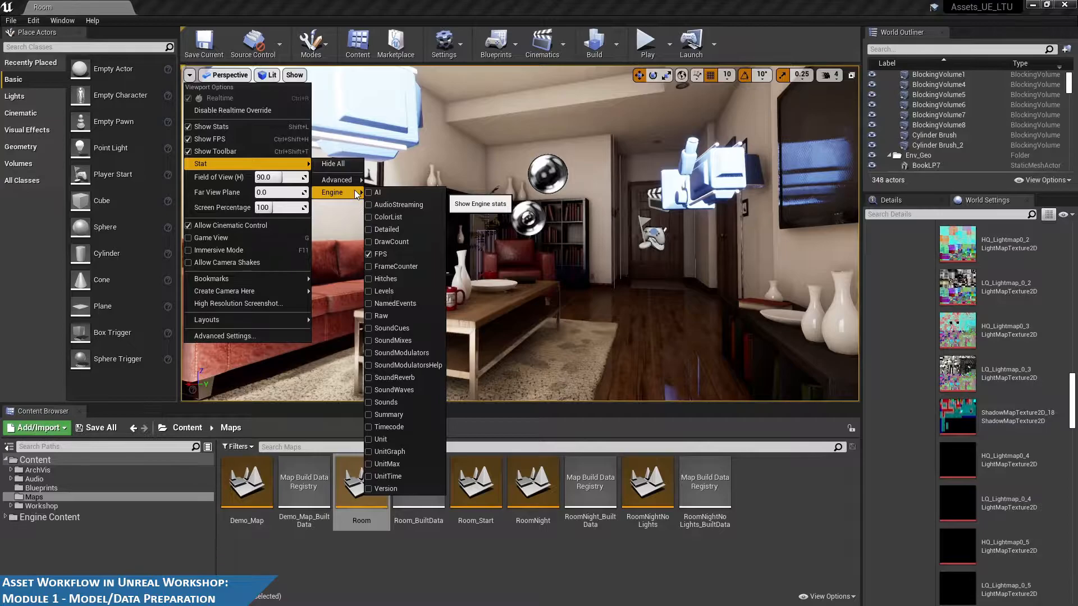
left_click(388, 229)
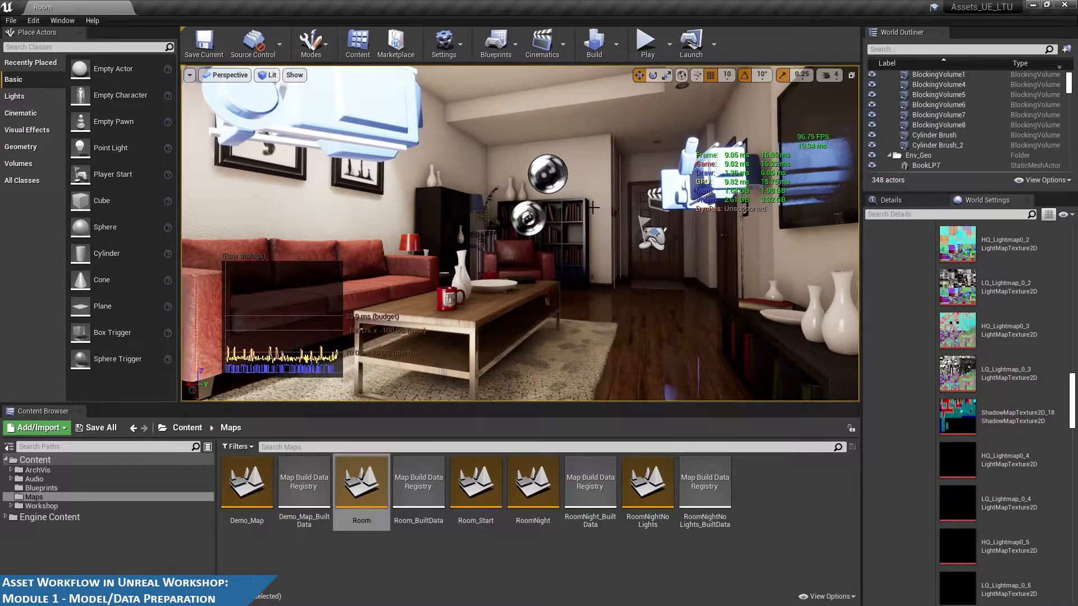
Open the Statistics window and place it over the viewport to review the level's primitive stats
left_click(57, 22)
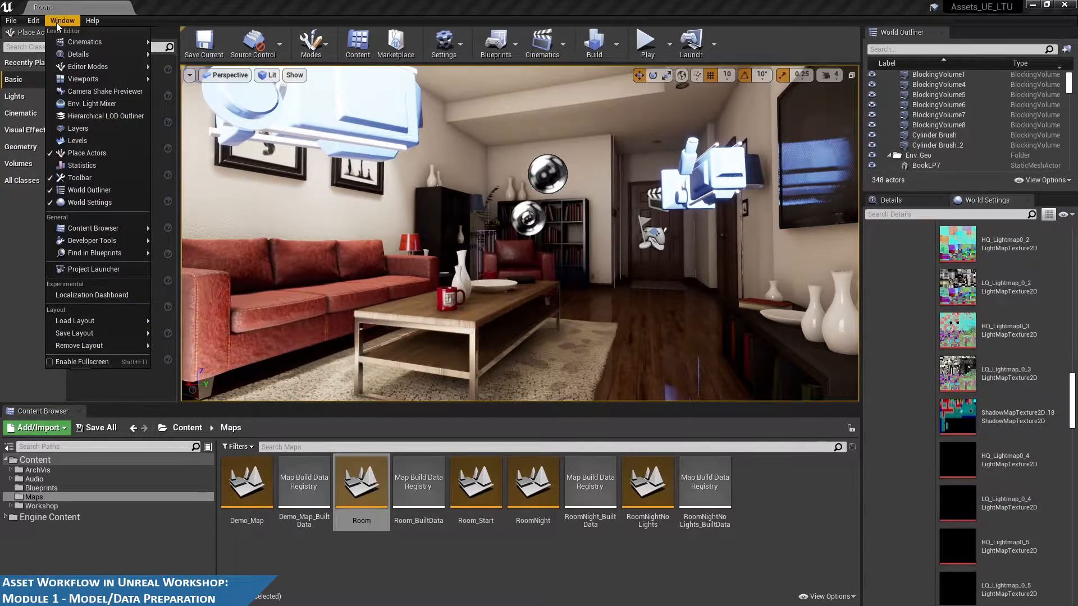
left_click(96, 165)
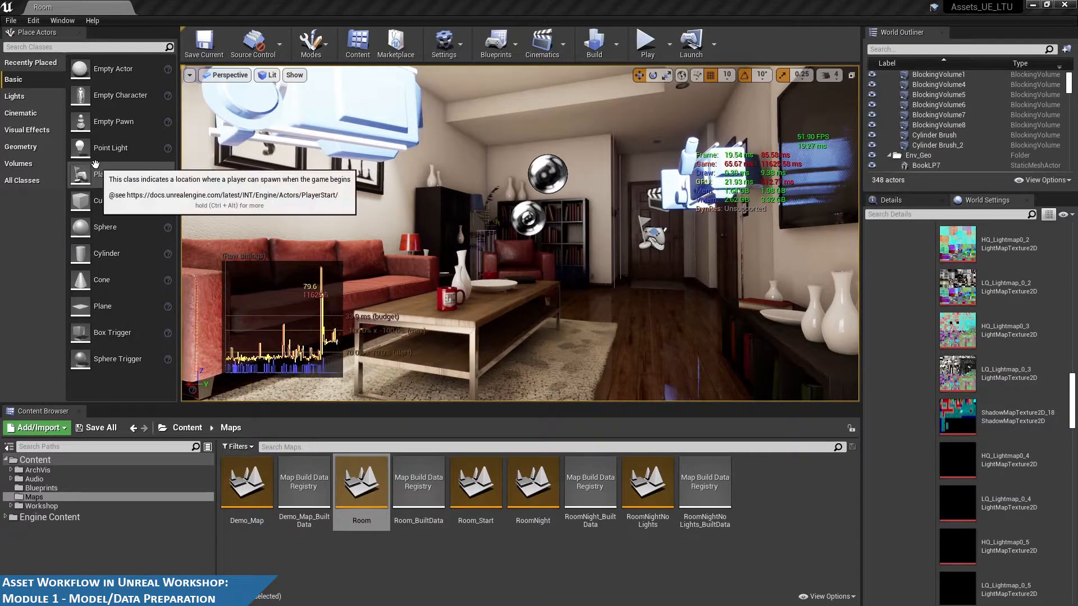
left_click_drag(886, 224, 362, 127)
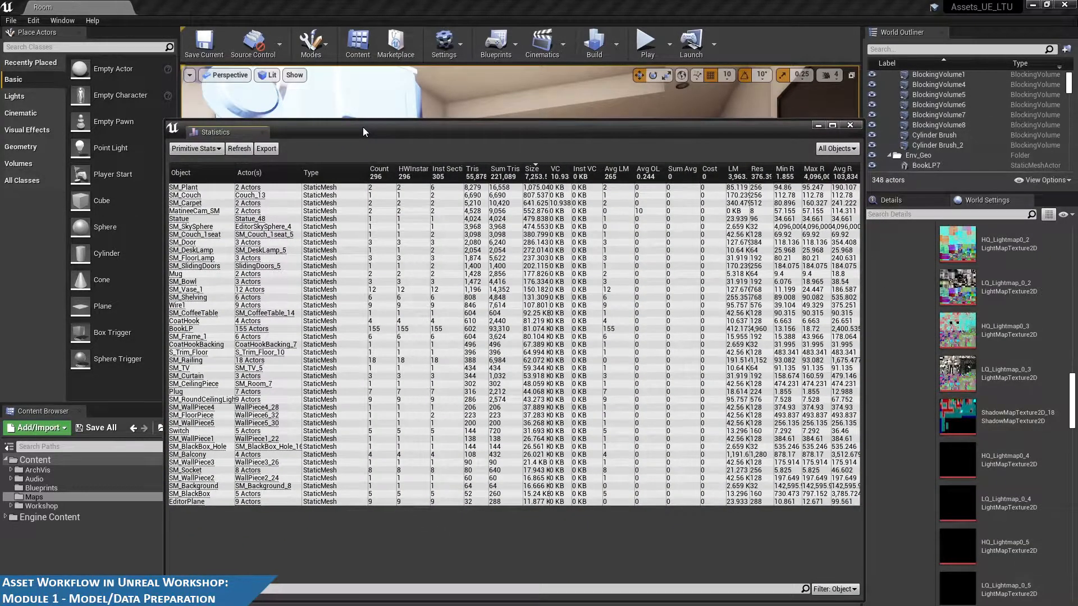
left_click(60, 21)
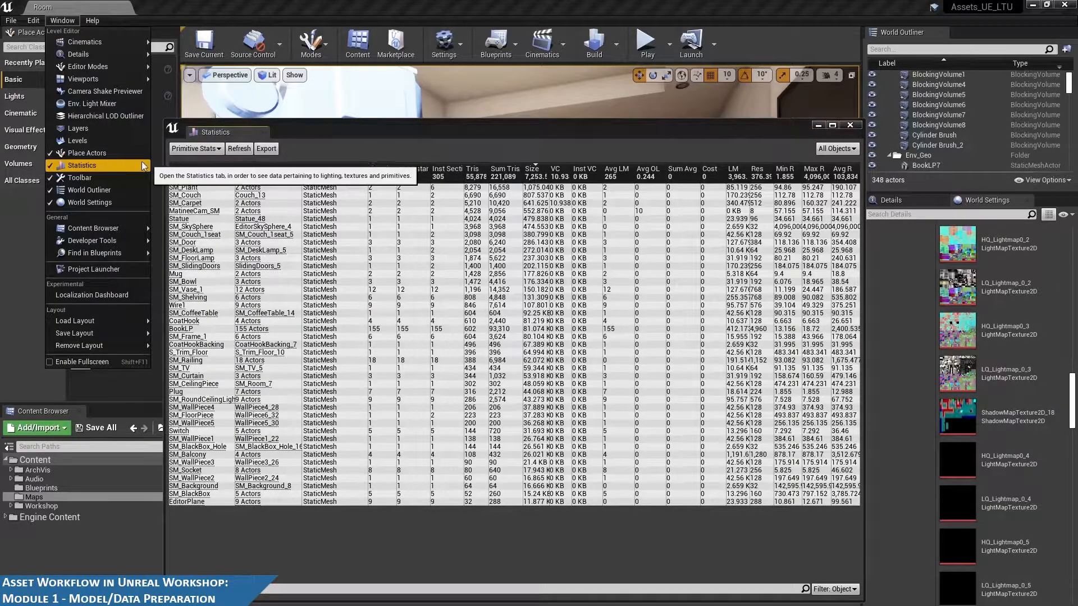
left_click(367, 128)
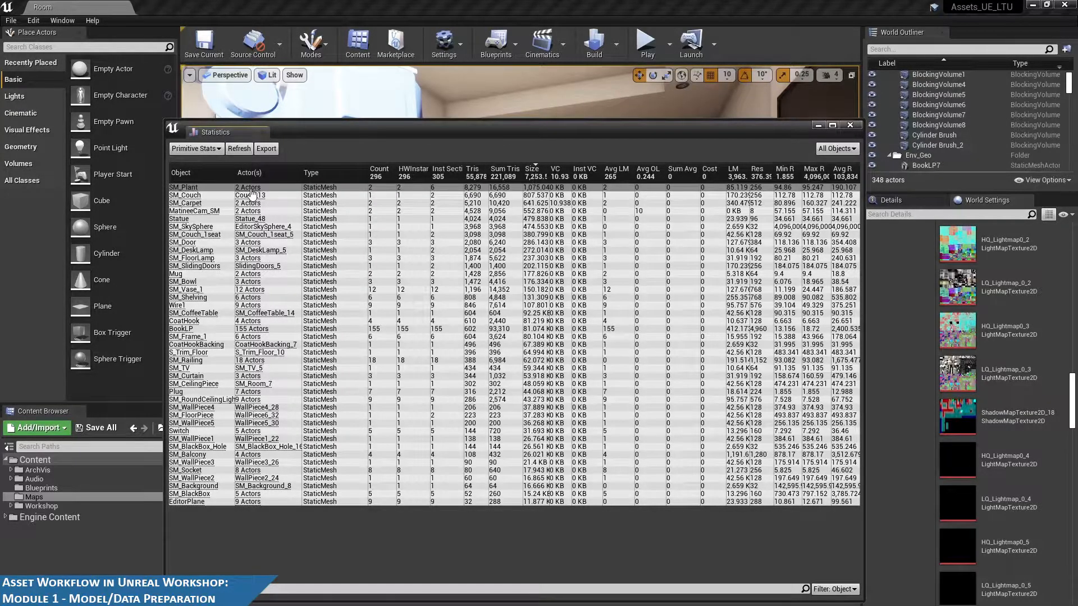
Move the Statistics window aside and select the potted plant between the dark shelves in the room, viewing it up close
left_click_drag(512, 132, 990, 165)
mouse_move(495, 243)
middle_mouse_down()
mouse_move(393, 230)
mouse_move(495, 243)
middle_mouse_up()
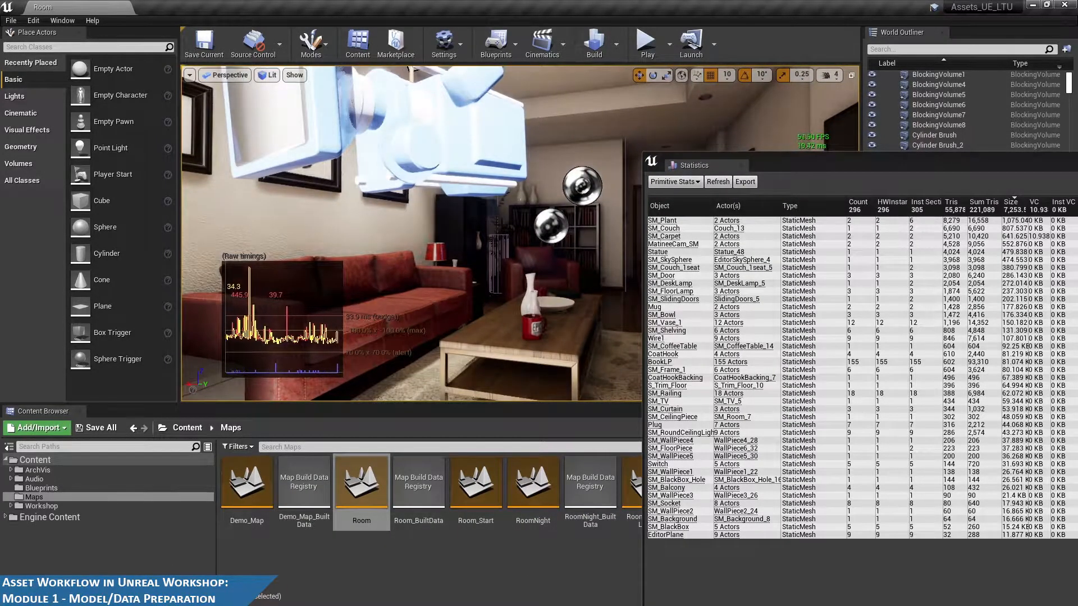
left_click(497, 242)
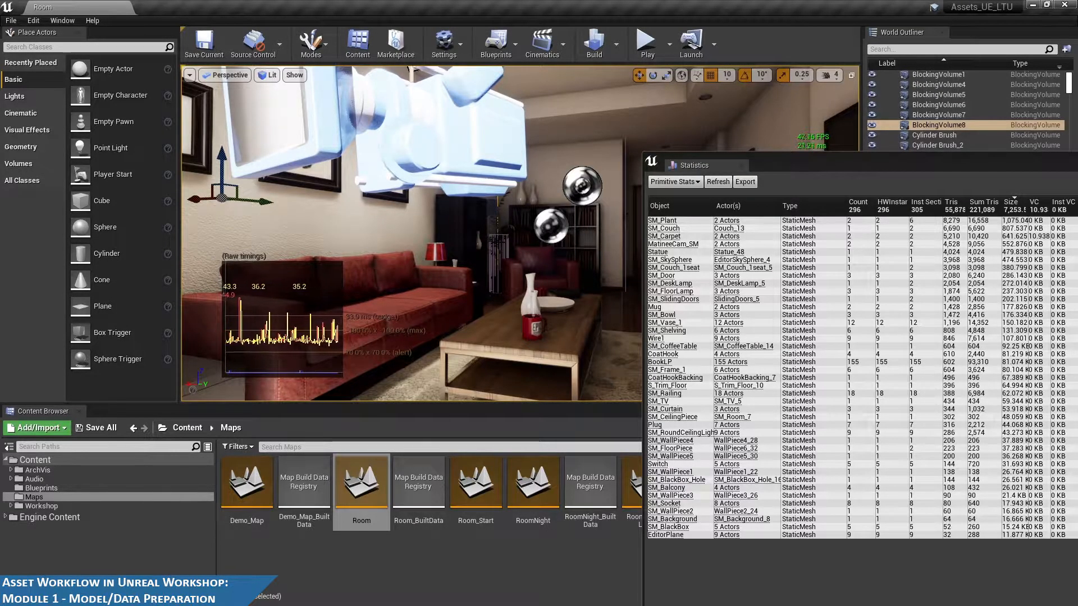
key("f")
key("w")
right_click_drag(525, 240, 589, 188)
left_click(518, 174)
right_click_drag(518, 174, 520, 196)
key("s")
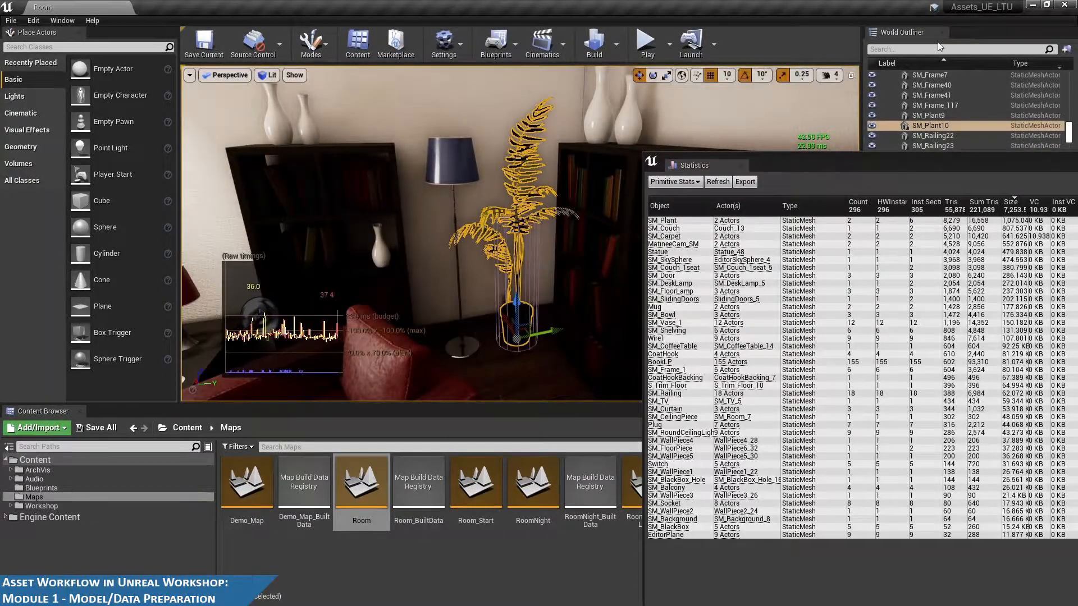
Bring the Statistics window over the viewport and switch it to Texture Stats to review the level's texture sizes
left_click_drag(867, 160, 560, 107)
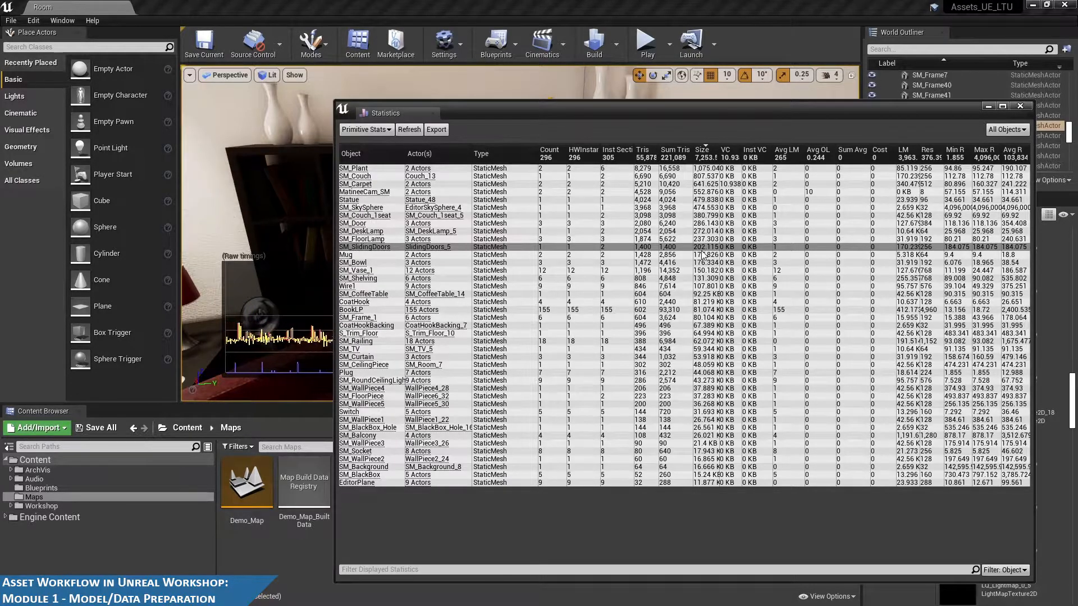
left_click(372, 131)
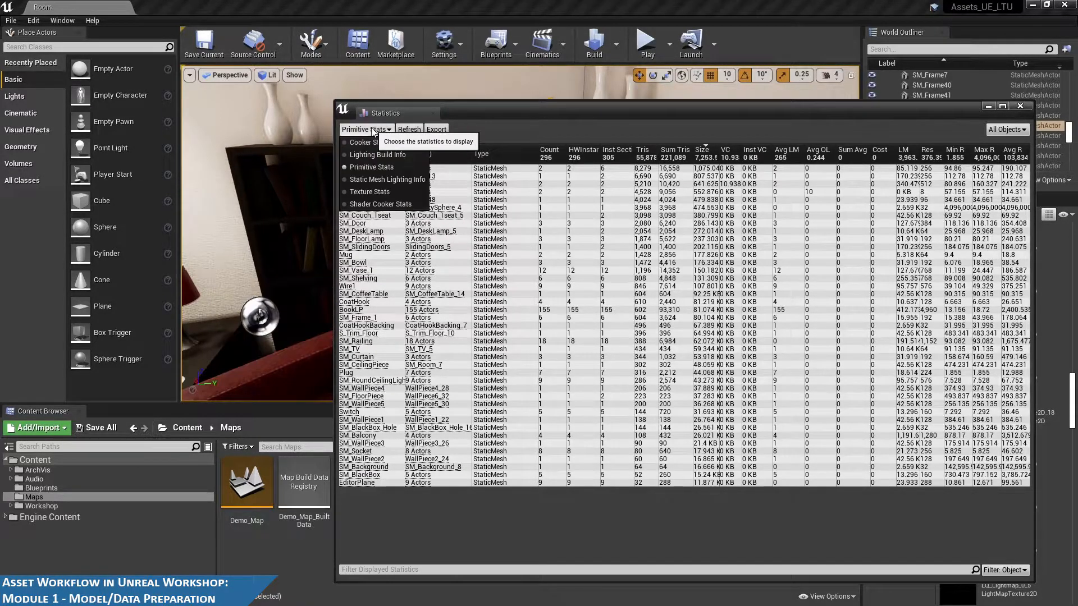
left_click(372, 193)
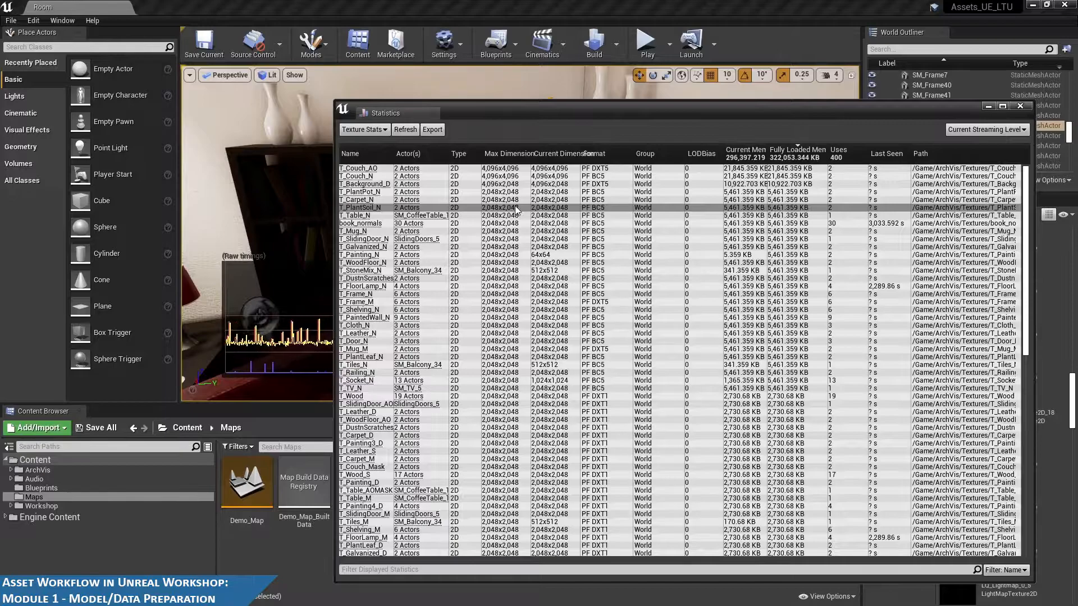
left_click_drag(555, 113, 528, 110)
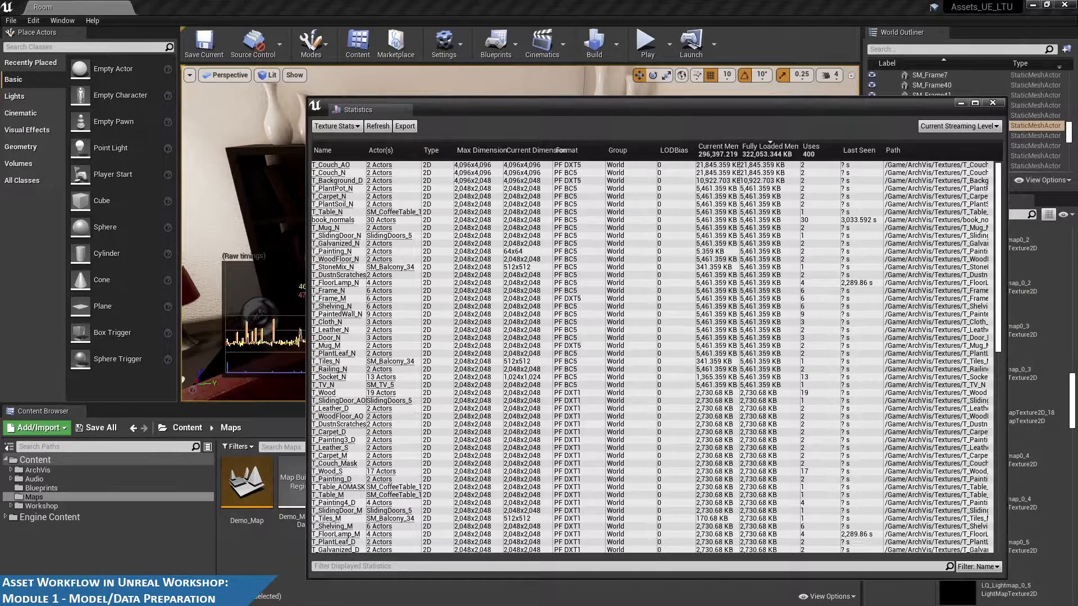
Switch to the workshop PDF, look through the slides from Optimizing Geometry to Textures, return to the LODs slide and move the PDF aside
key("alt+Tab")
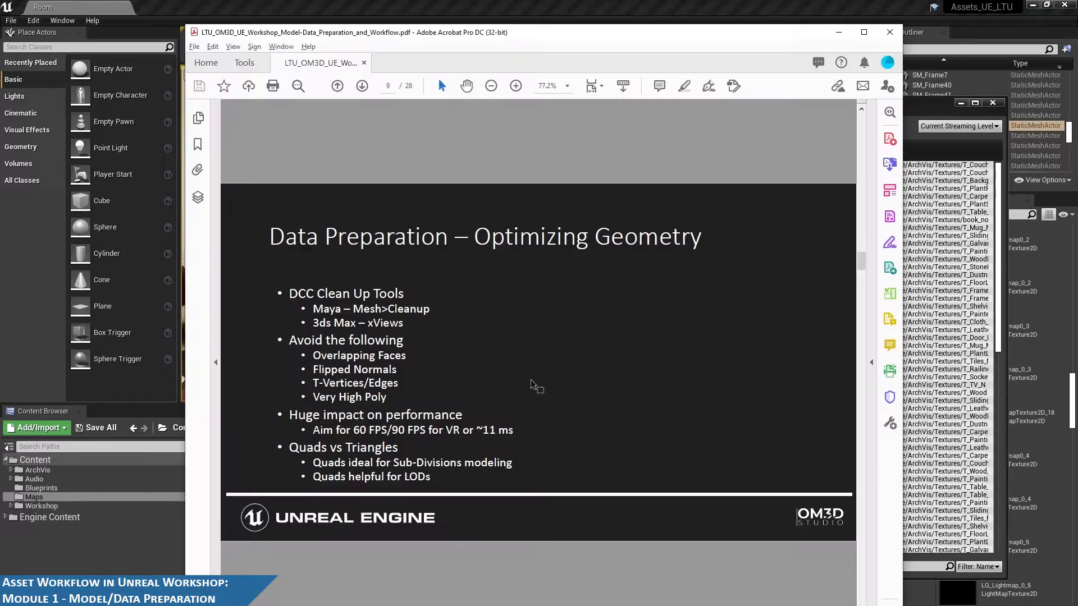
left_click(362, 86)
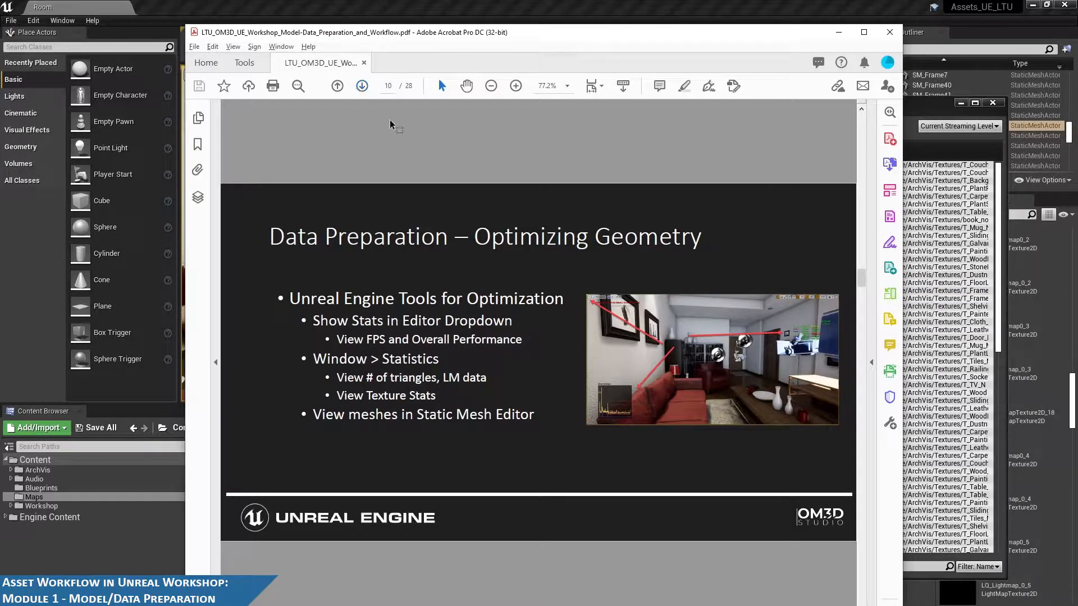
left_click(362, 87)
left_click(362, 86)
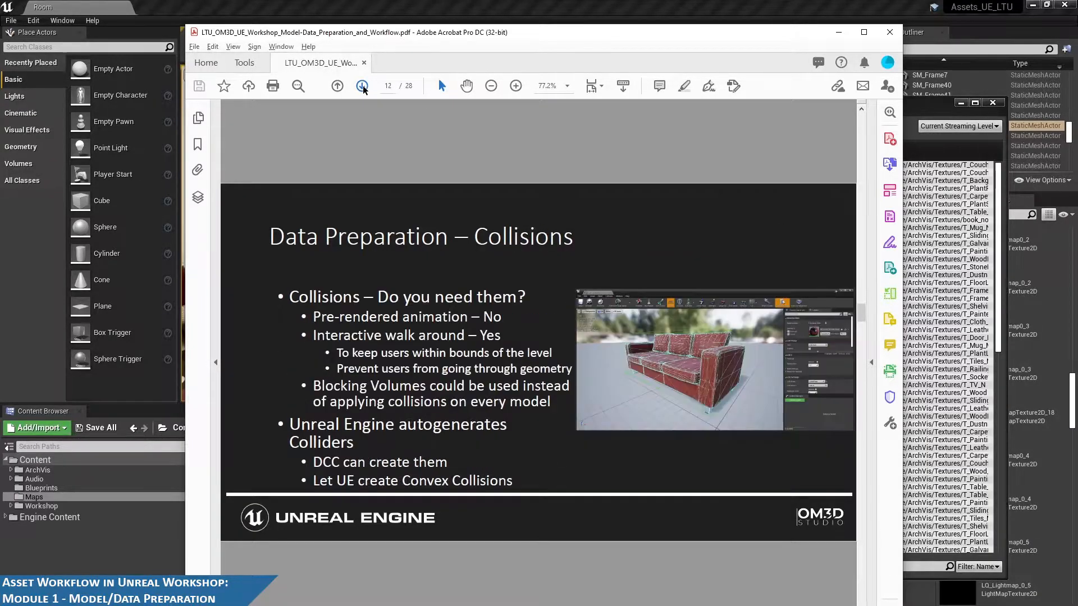
left_click(362, 86)
left_click(363, 87)
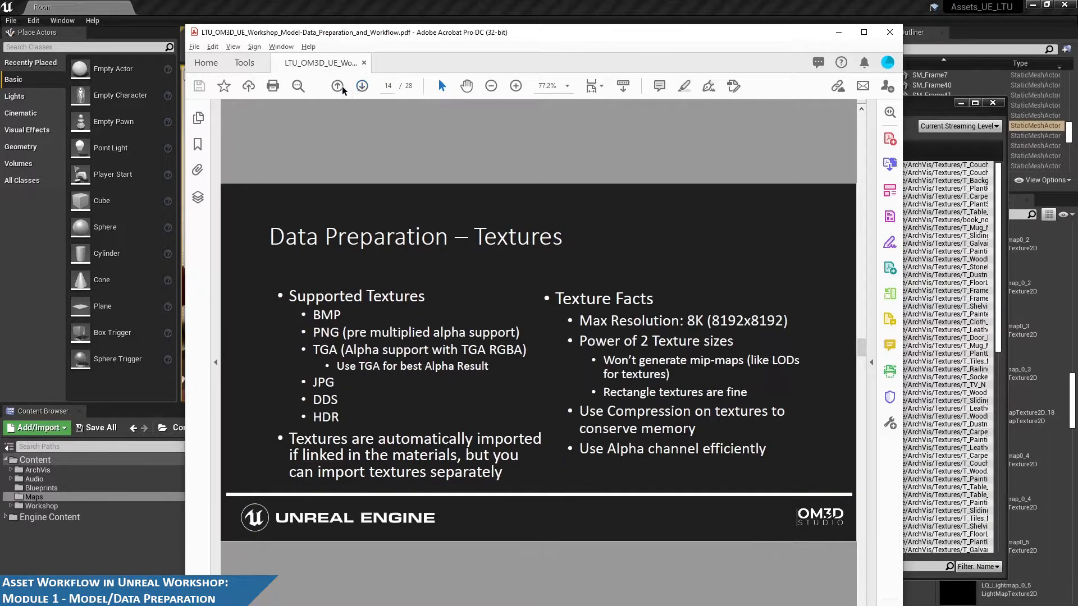
left_click(338, 86)
left_click(337, 86)
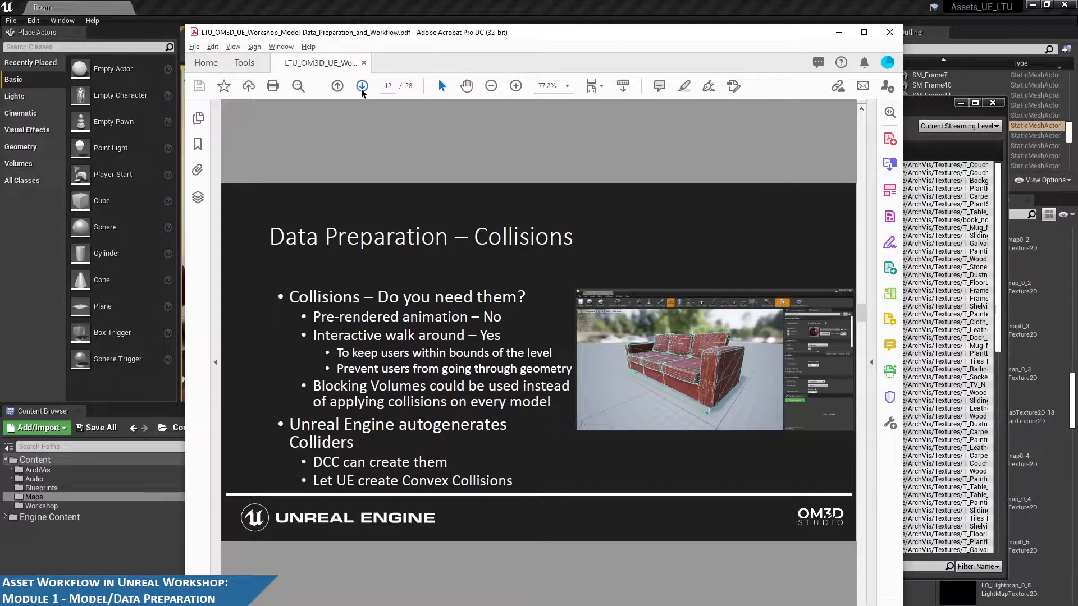
left_click(337, 87)
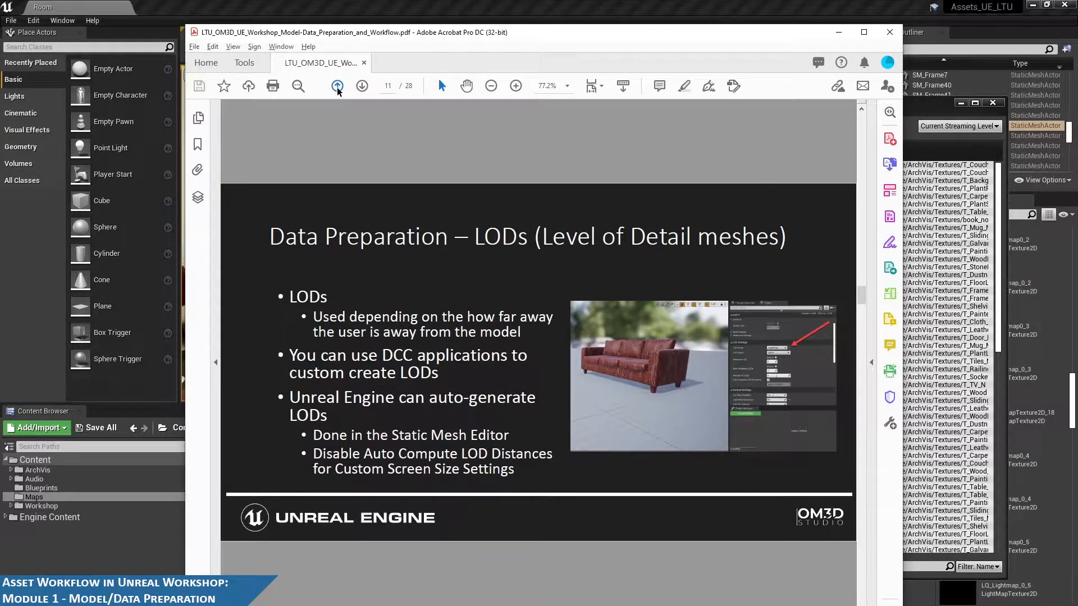
left_click(337, 87)
left_click(362, 87)
left_click_drag(508, 32, 1077, 124)
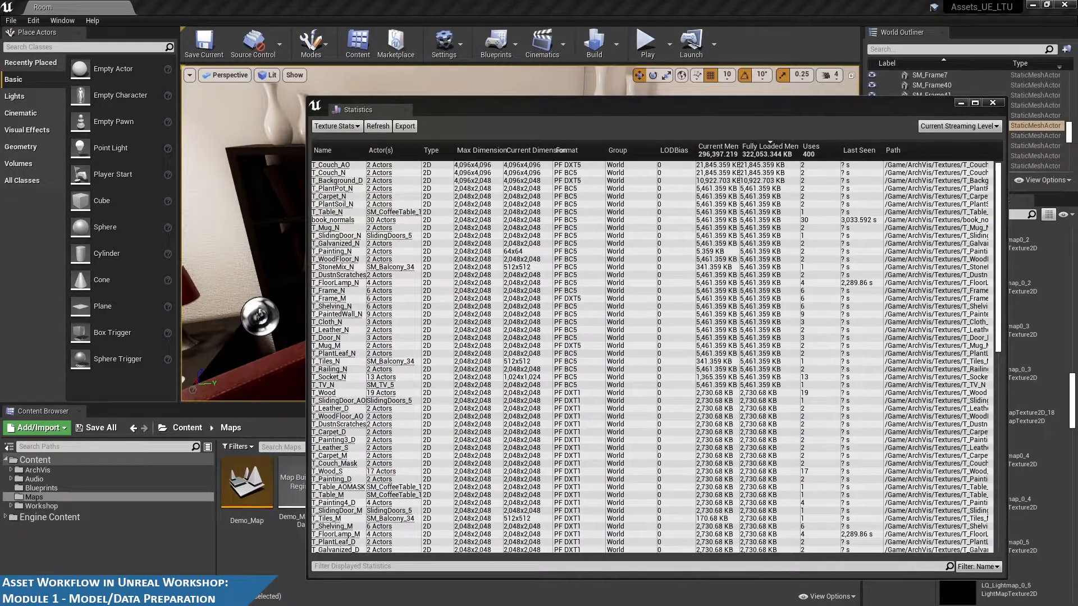
Close the Statistics window and turn off the Detailed engine stat in the viewport
left_click(992, 103)
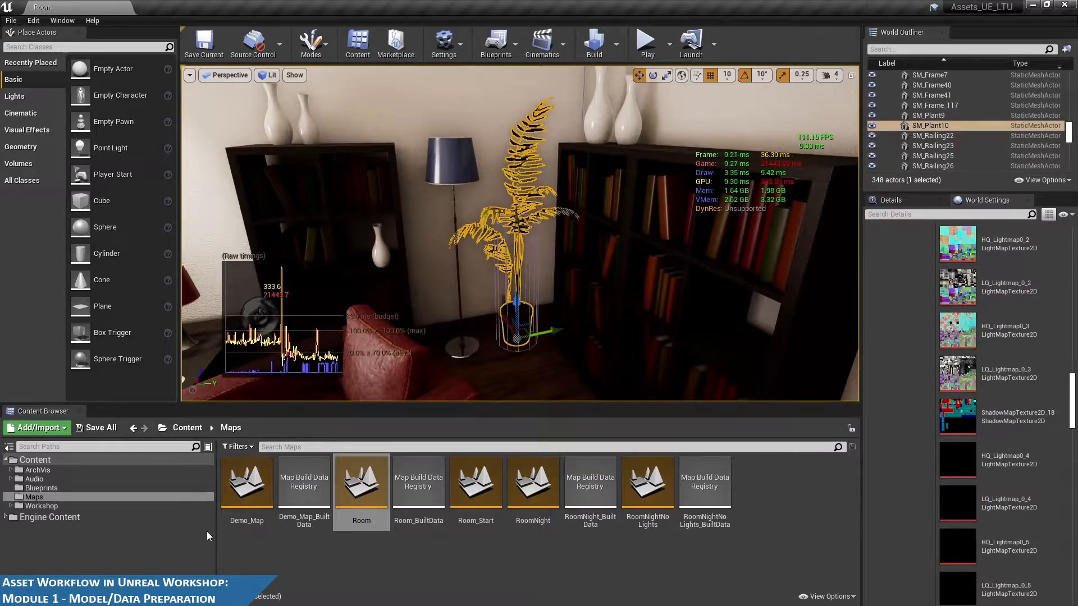
left_click(191, 76)
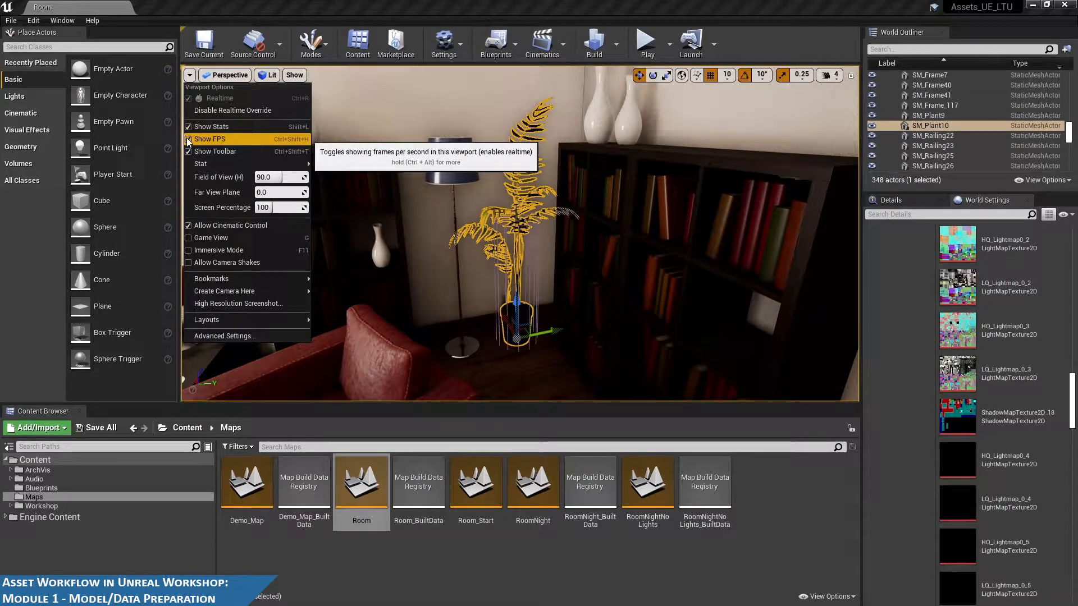
mouse_move(292, 163)
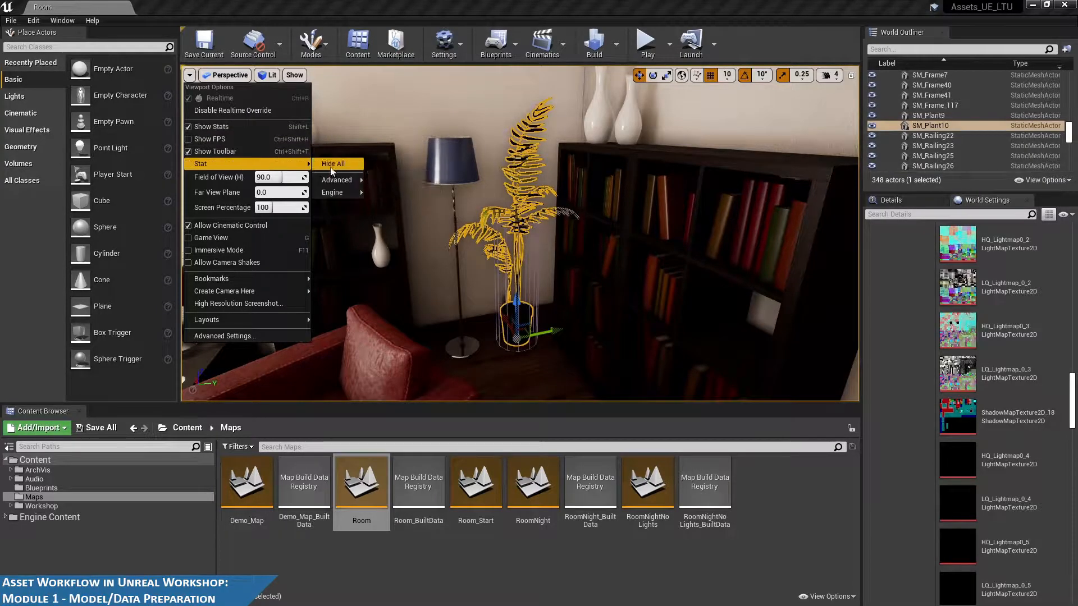
mouse_move(339, 191)
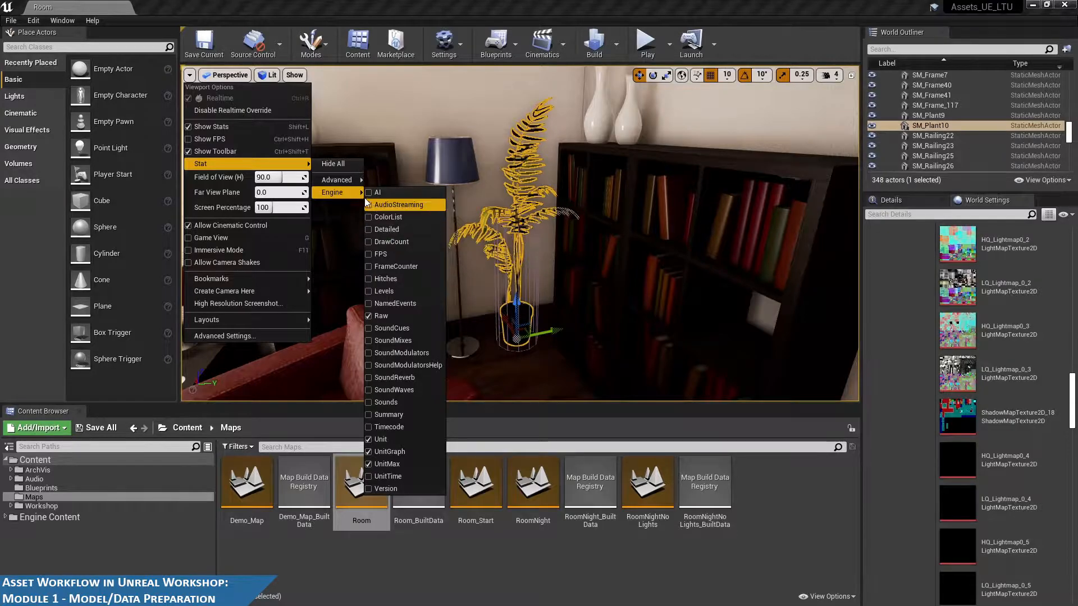
left_click(379, 229)
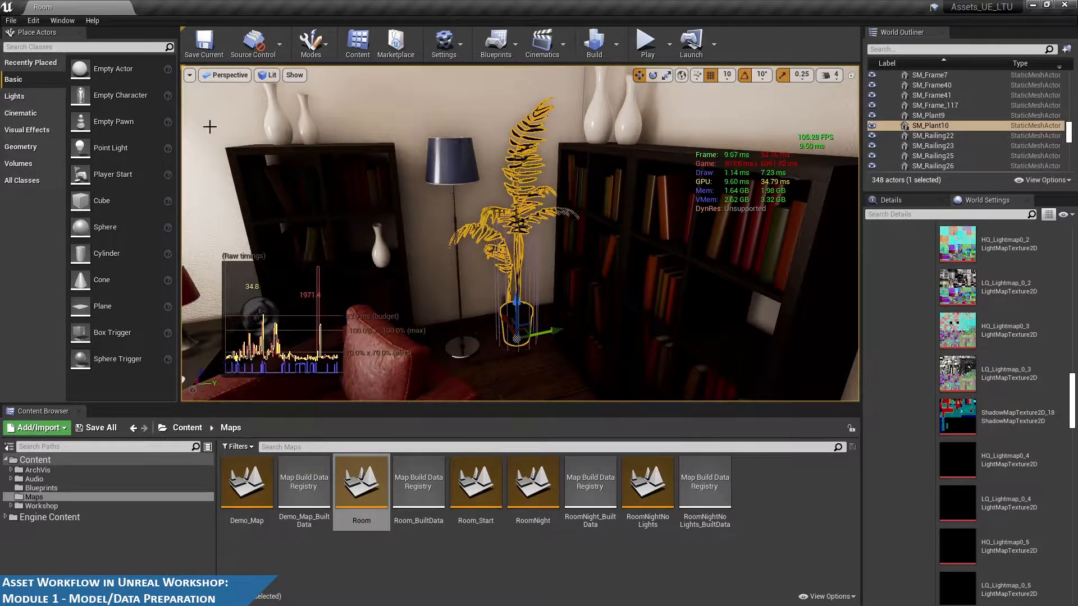
left_click(188, 76)
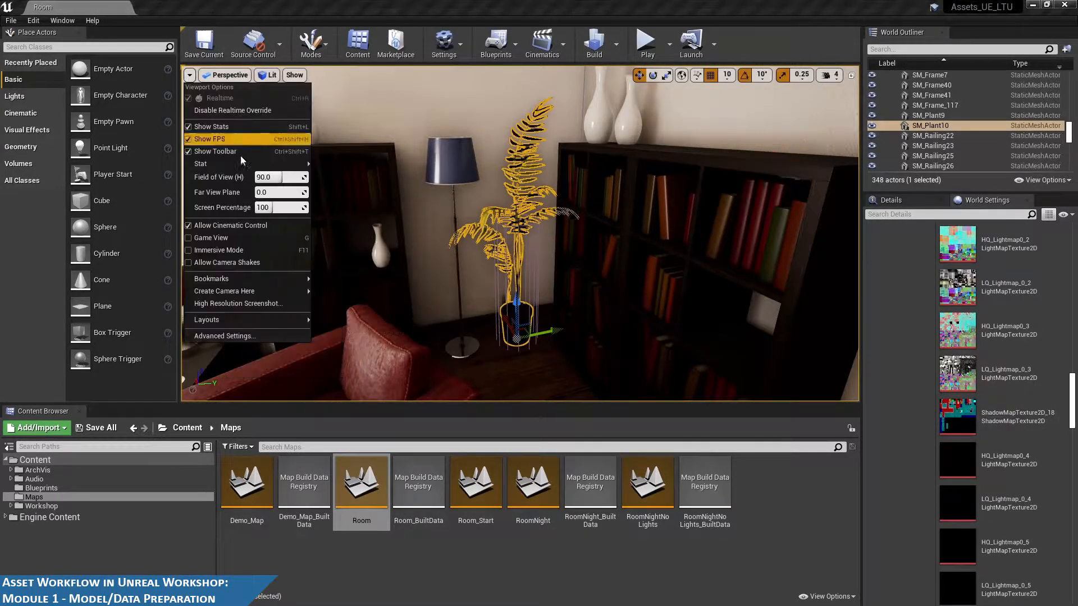
left_click(189, 76)
mouse_move(256, 164)
mouse_move(348, 192)
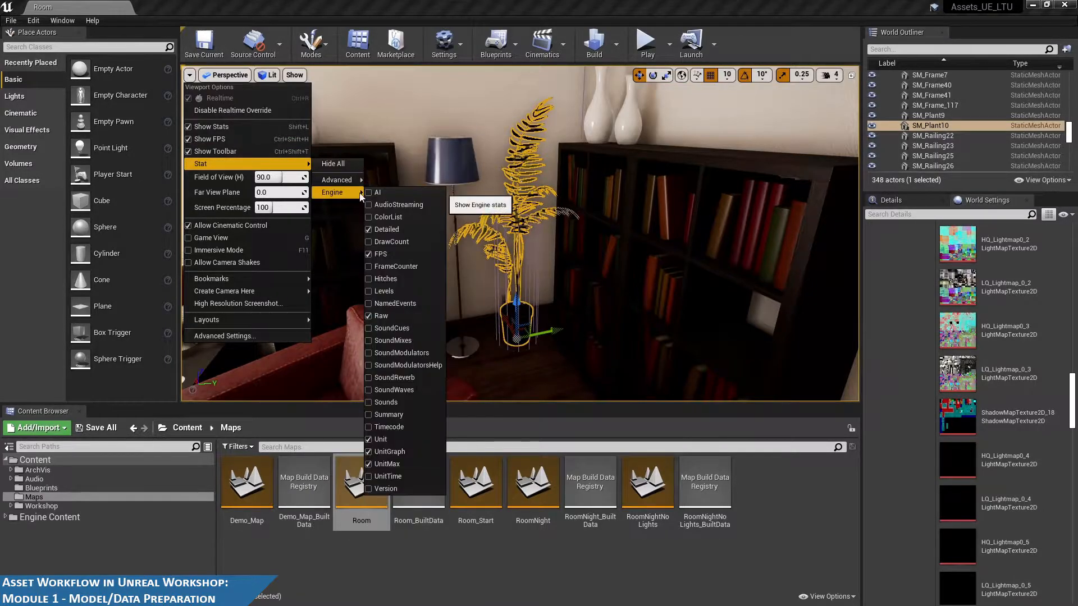
left_click(393, 228)
Look over the viewport's advanced stats, open the Demo_Map level and check its viewport options
left_click(188, 75)
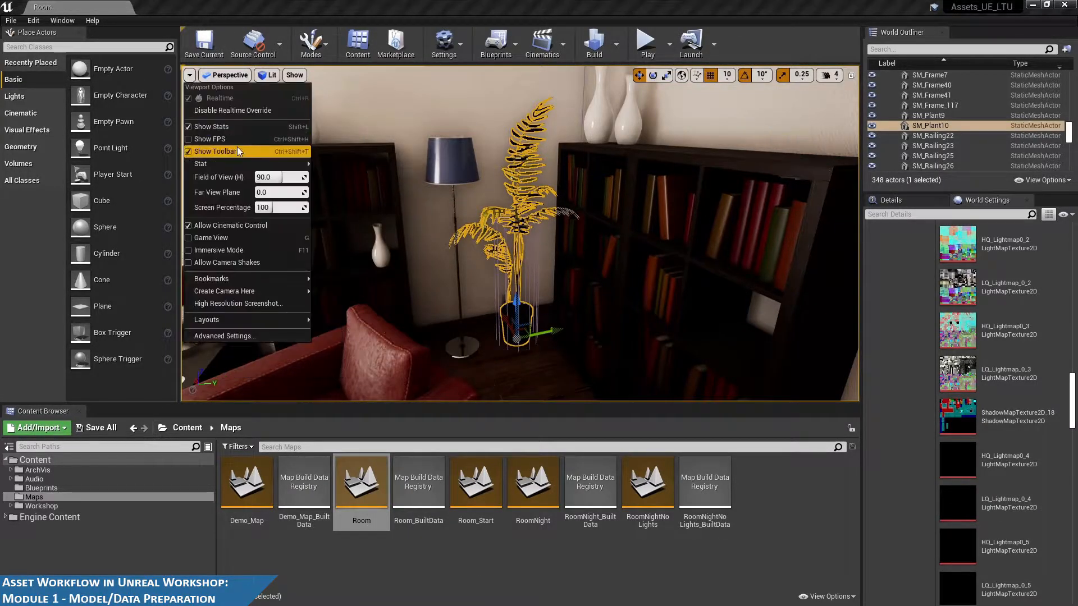
mouse_move(294, 164)
mouse_move(348, 192)
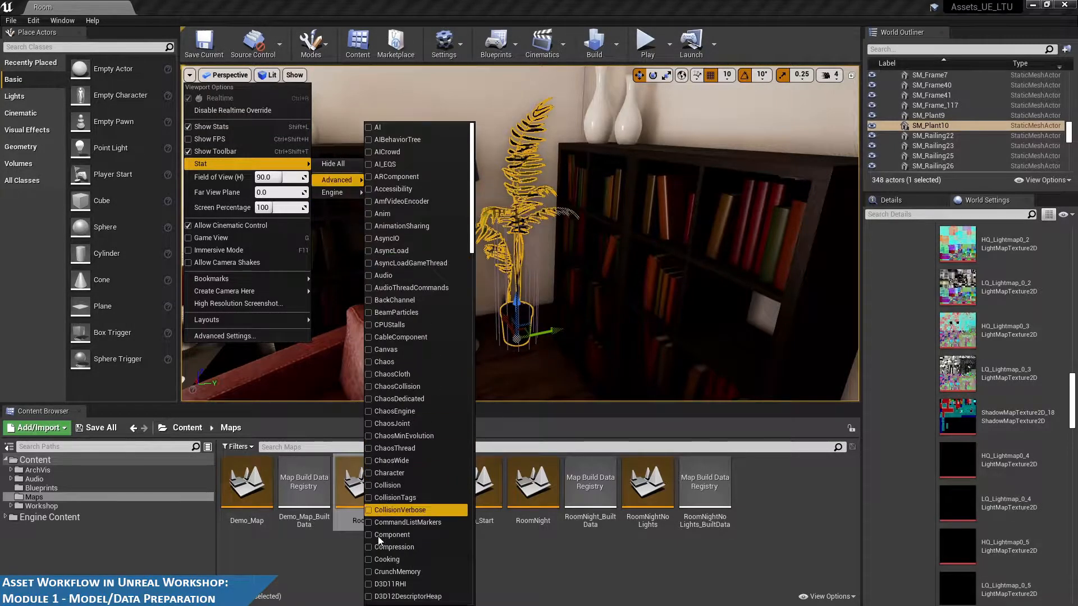
double_click(247, 482)
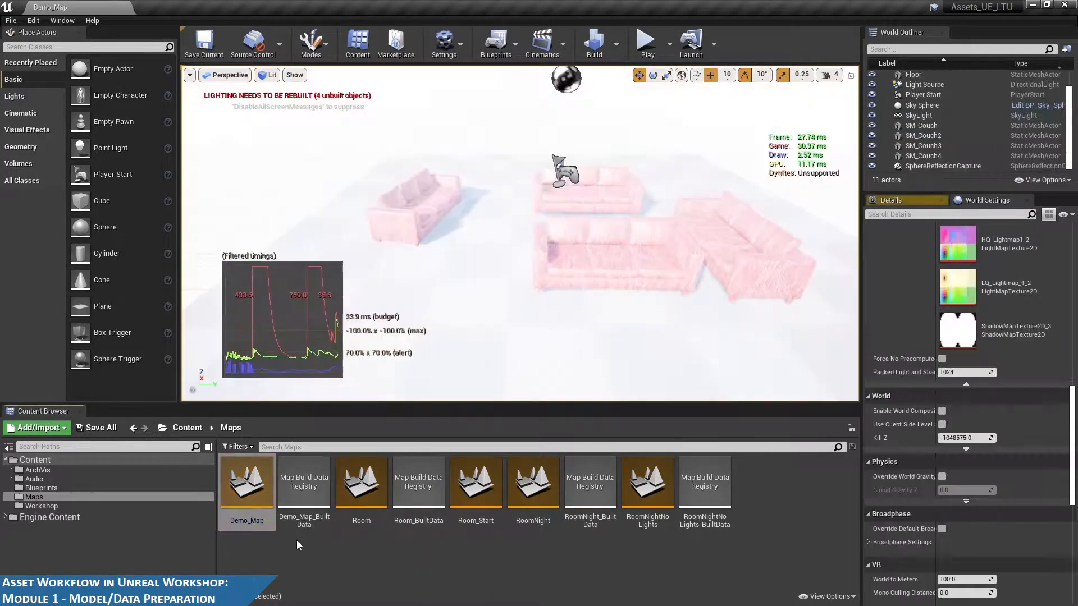
left_click(190, 74)
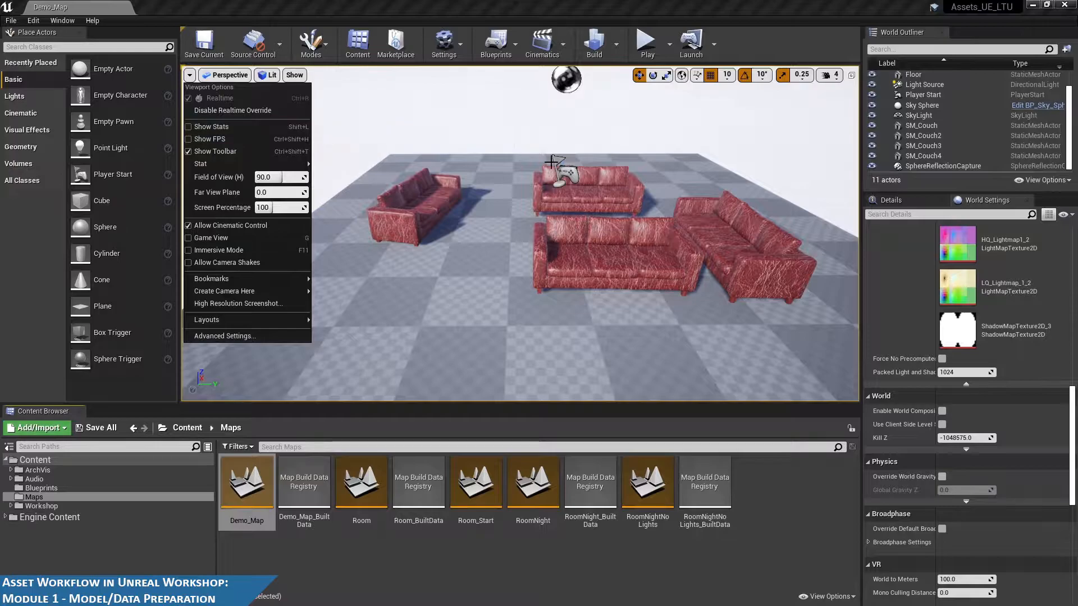
left_click(496, 128)
left_click(474, 105)
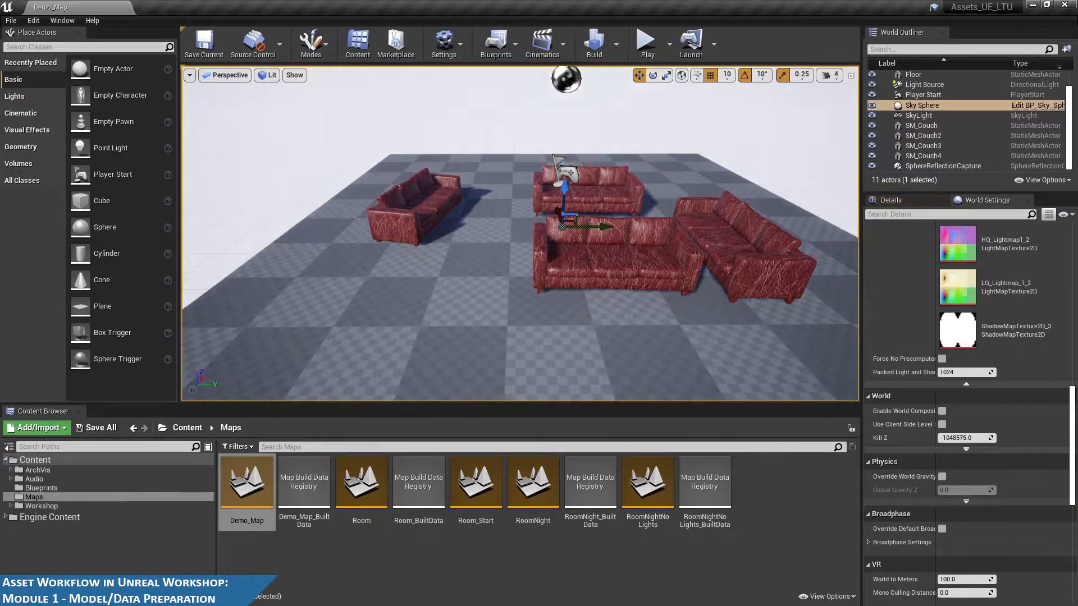
Select the front couch, SM_Couch, and view the group of four couches from another angle
left_click(592, 259)
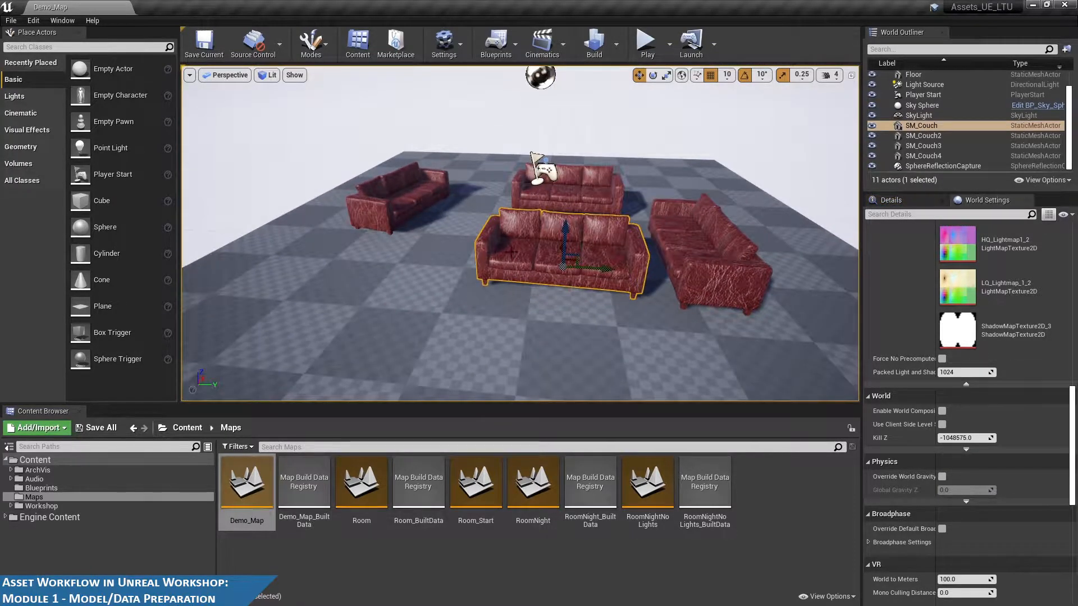
mouse_move(635, 286)
right_mouse_down()
mouse_move(595, 285)
mouse_move(636, 283)
right_mouse_up()
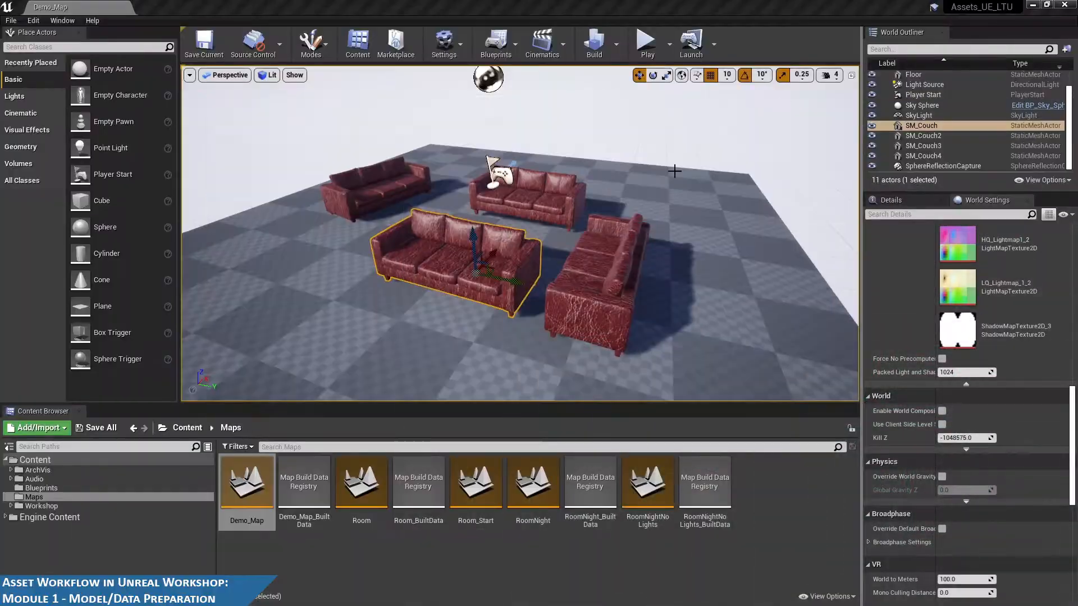
right_click_drag(635, 285, 634, 285)
right_click_drag(573, 198, 573, 198)
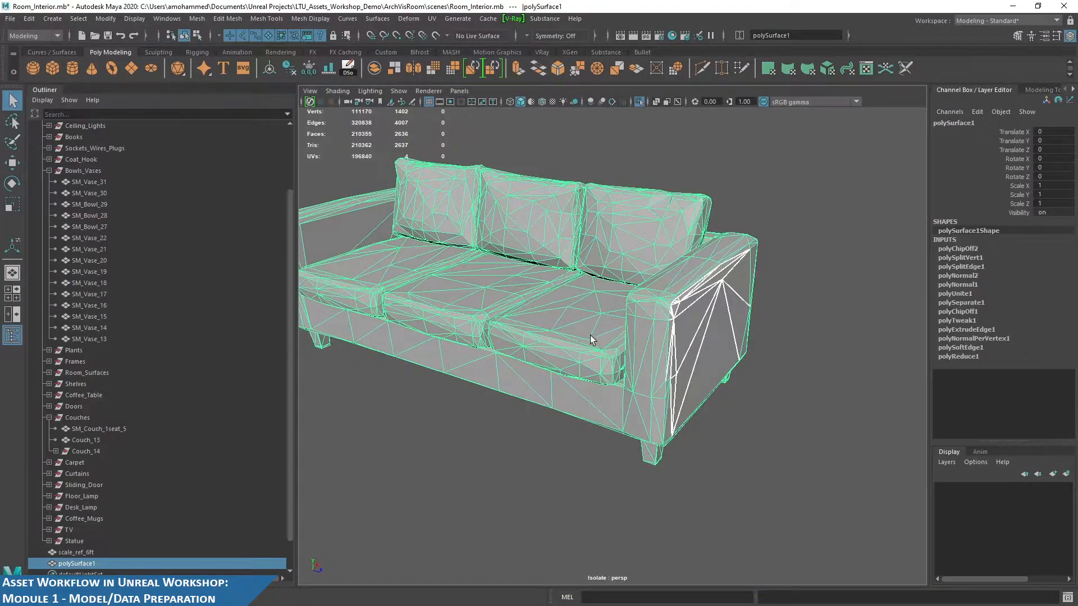
Try a polyReduce1 percentage of 20 on the isolated couch mesh and undo it
left_click_drag(591, 339, 611, 307, "alt")
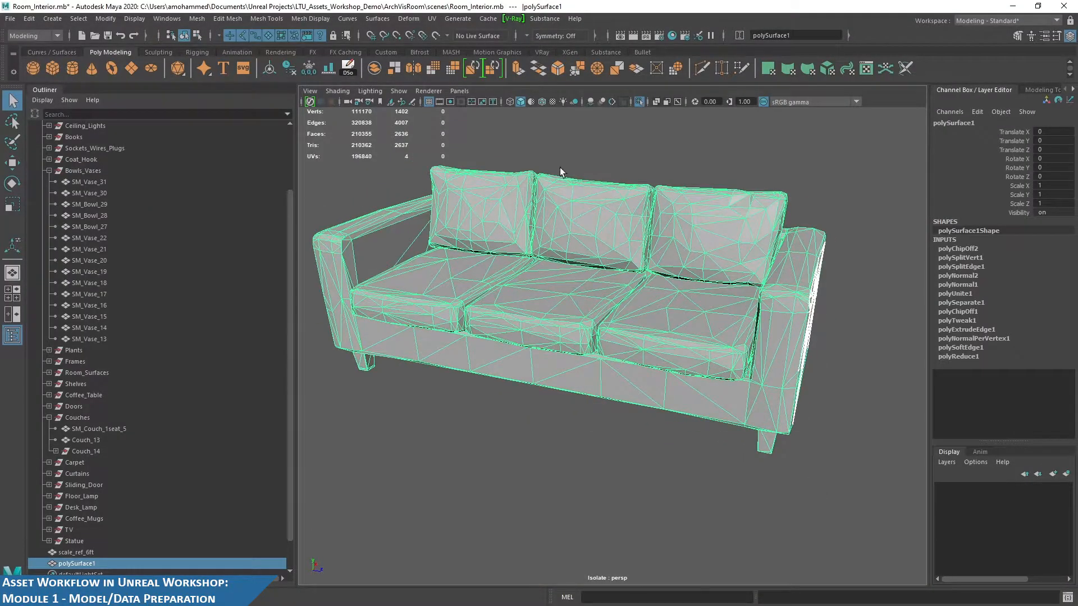
left_click(959, 357)
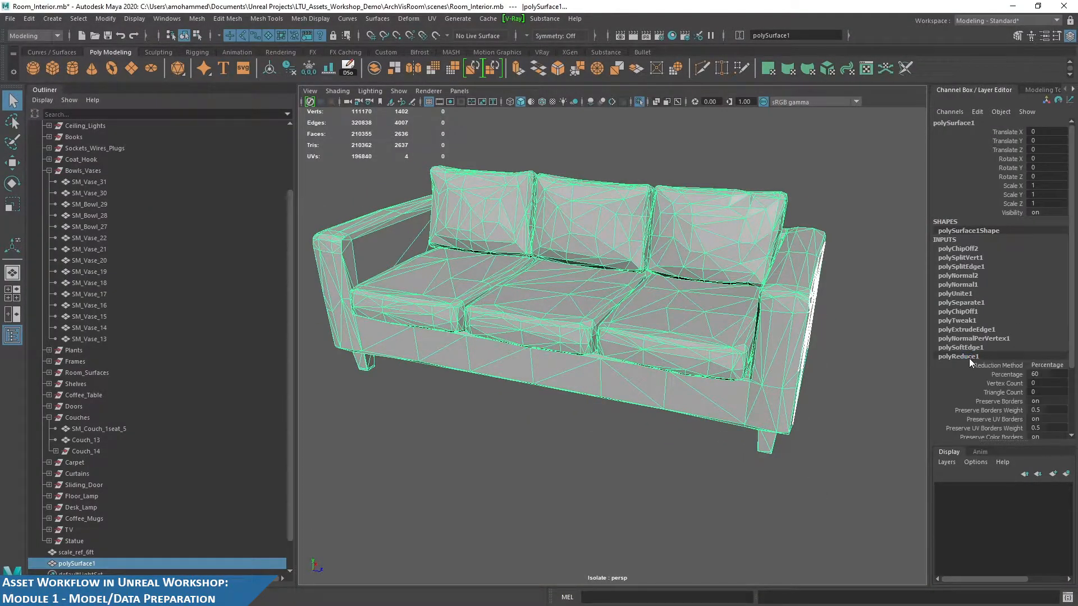
left_click(1047, 374)
type("20")
key("Return")
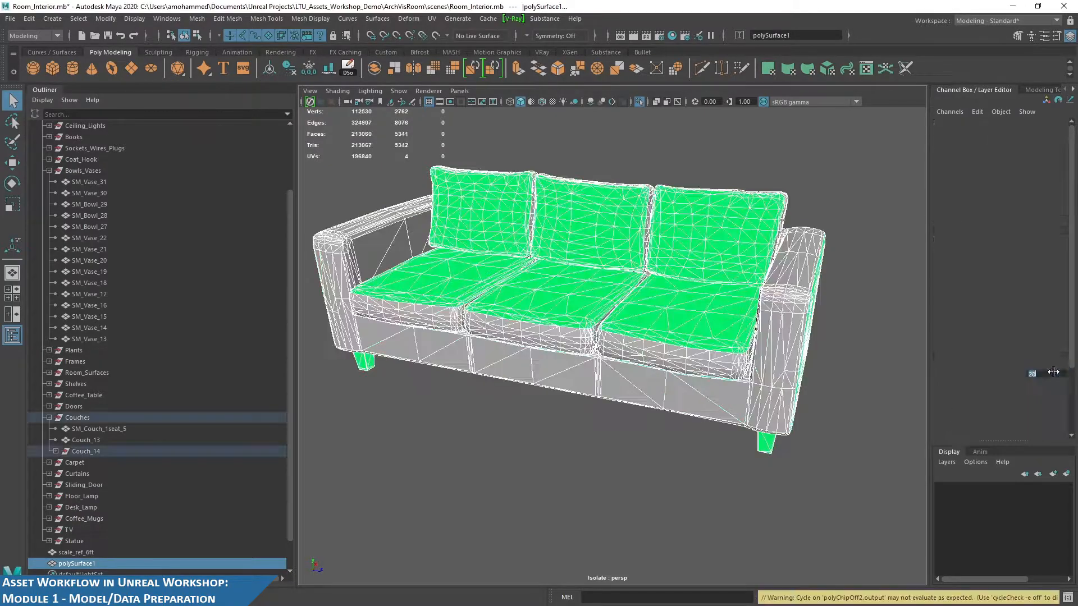
key("ctrl+z")
Try a polyReduce1 percentage of 80 on the couch, inspect the reduced mesh and undo the change
left_click(1035, 376)
double_click(1036, 376)
type("80")
key("Return")
left_click_drag(667, 341, 634, 344, "alt")
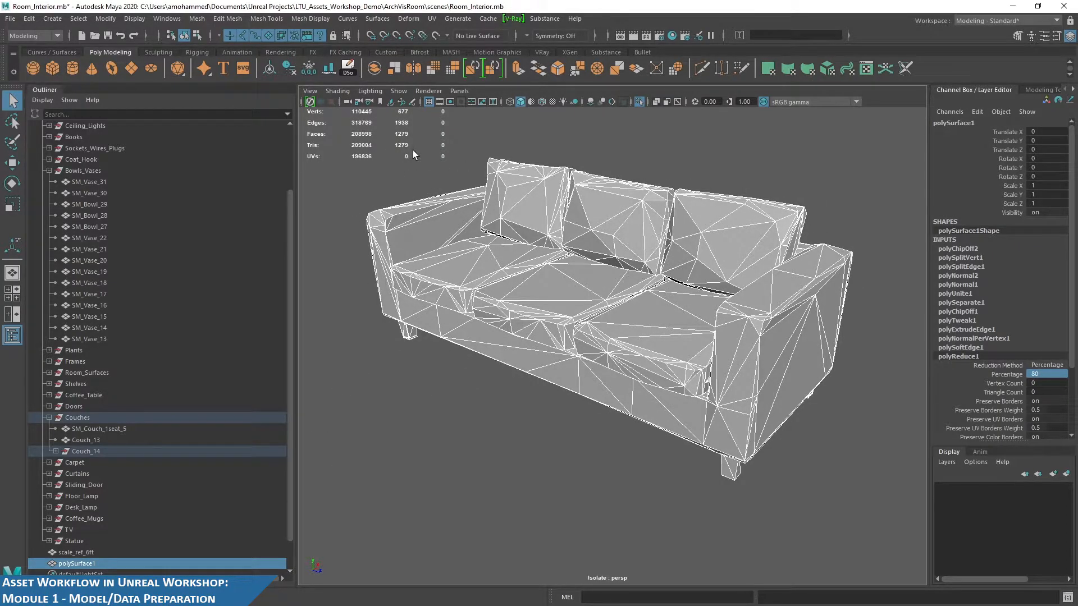
left_click_drag(625, 291, 652, 290, "alt")
key("ctrl+z")
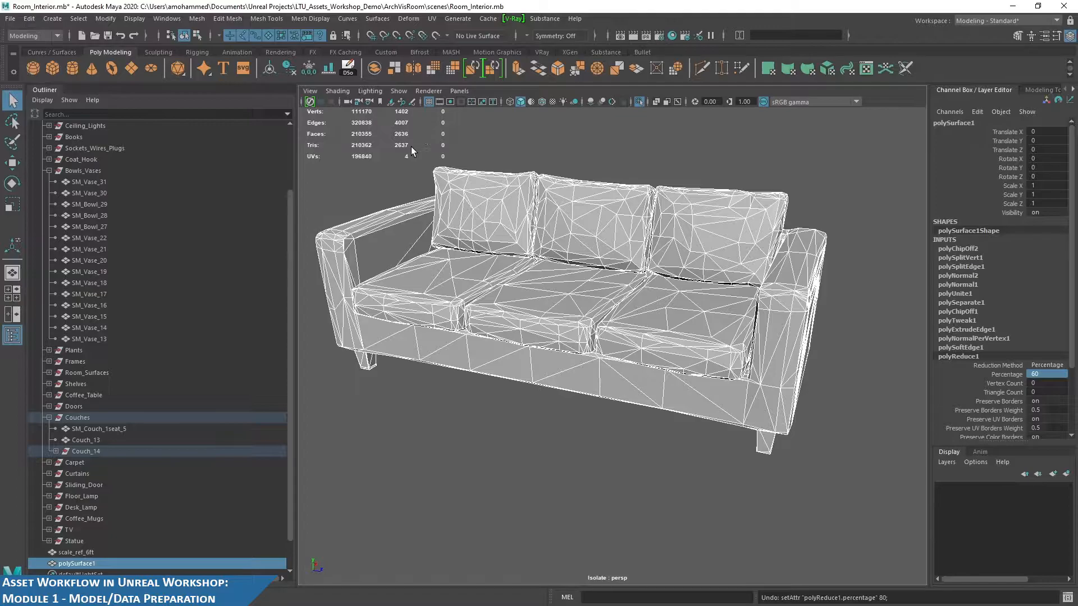
key("ctrl+z")
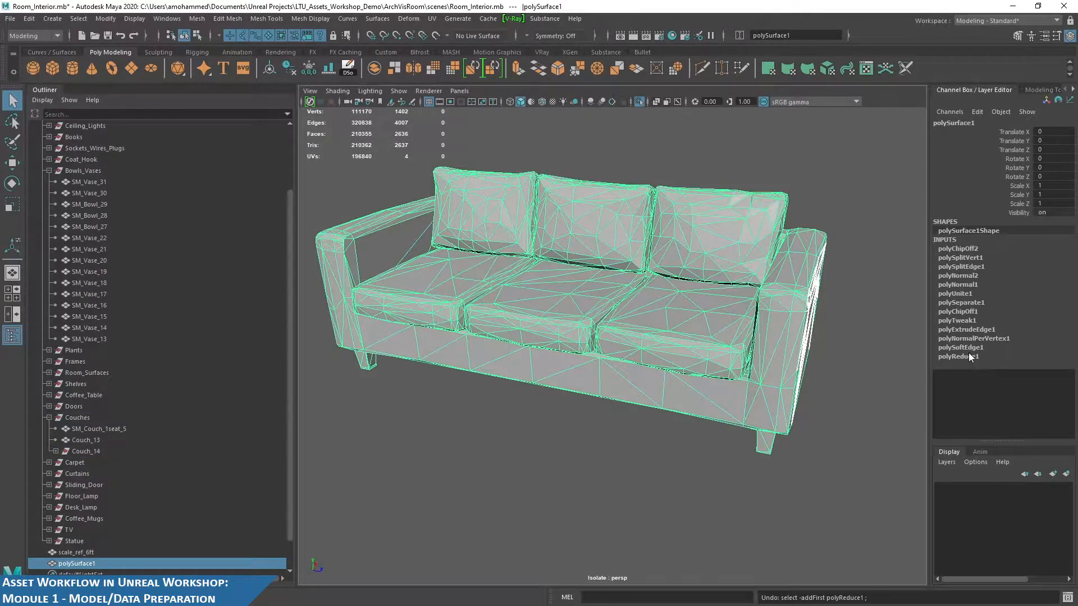
Set the couch's polyReduce1 percentage to 5 and inspect the dense mesh from the side
left_click(968, 356)
left_click(1043, 374)
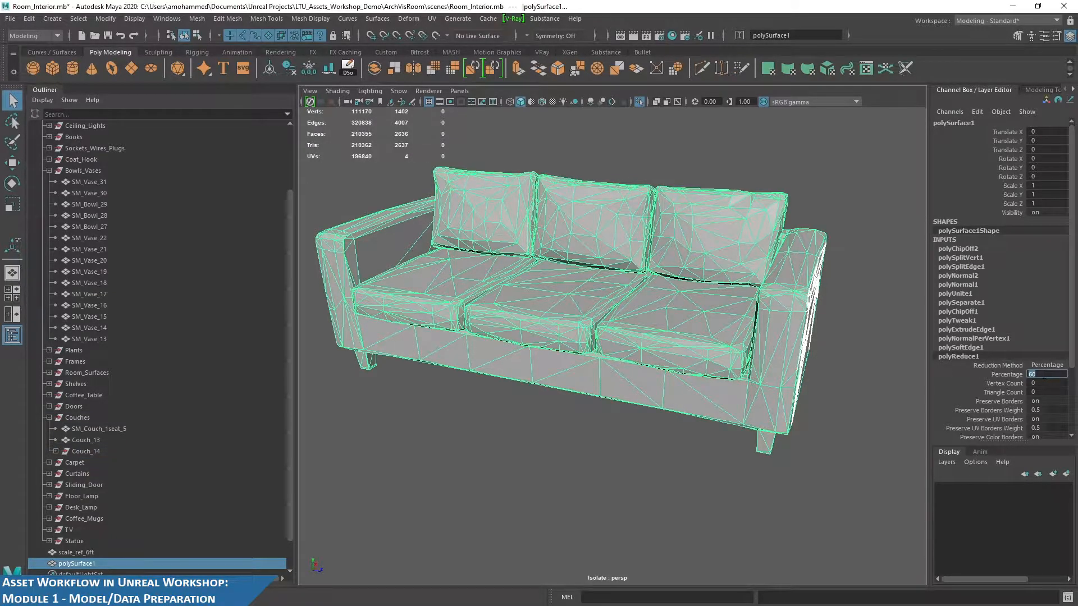
type("5")
key("Return")
left_click_drag(637, 337, 618, 274, "alt")
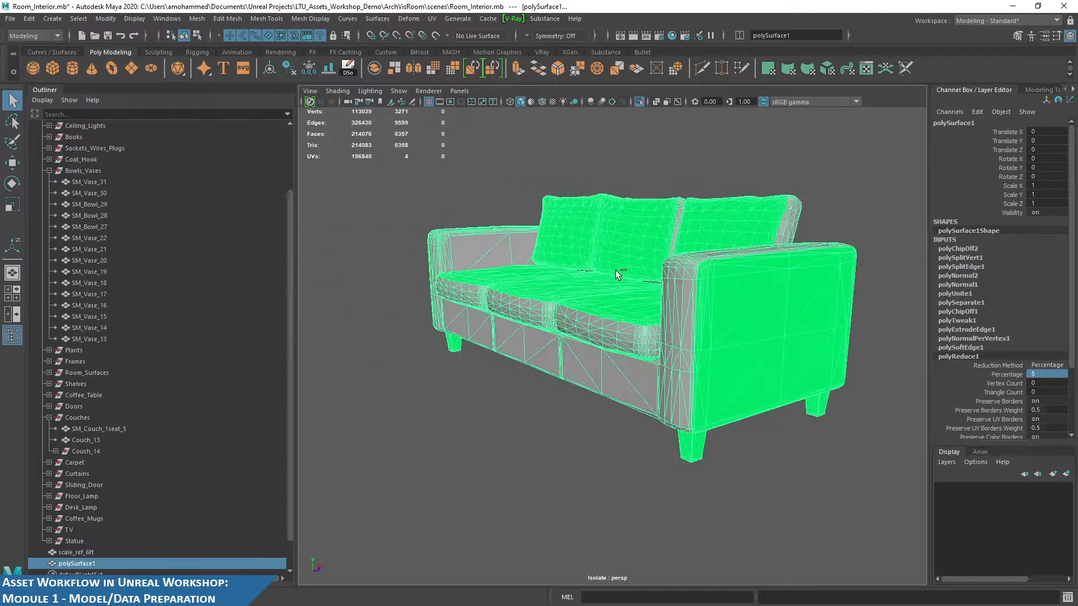
Leave the isolated view to show the whole room and delete the polySurface1 couch mesh
key("ctrl+1")
key("Delete")
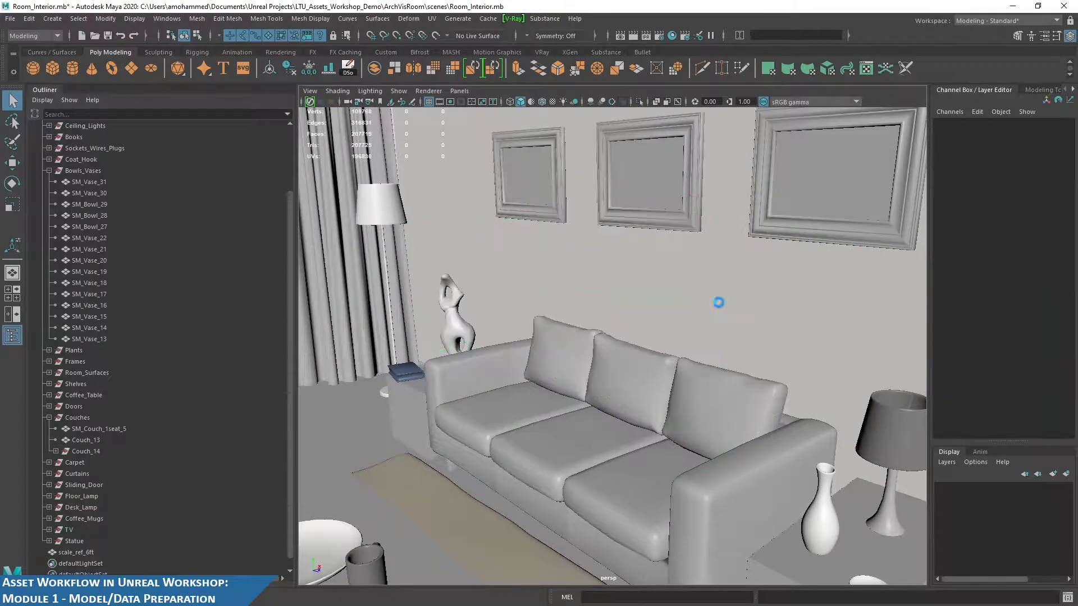
Isolate Couch_13 in the viewport and examine its wireframe and polygon counts
left_click(449, 494)
left_click_drag(595, 290, 574, 289, "alt")
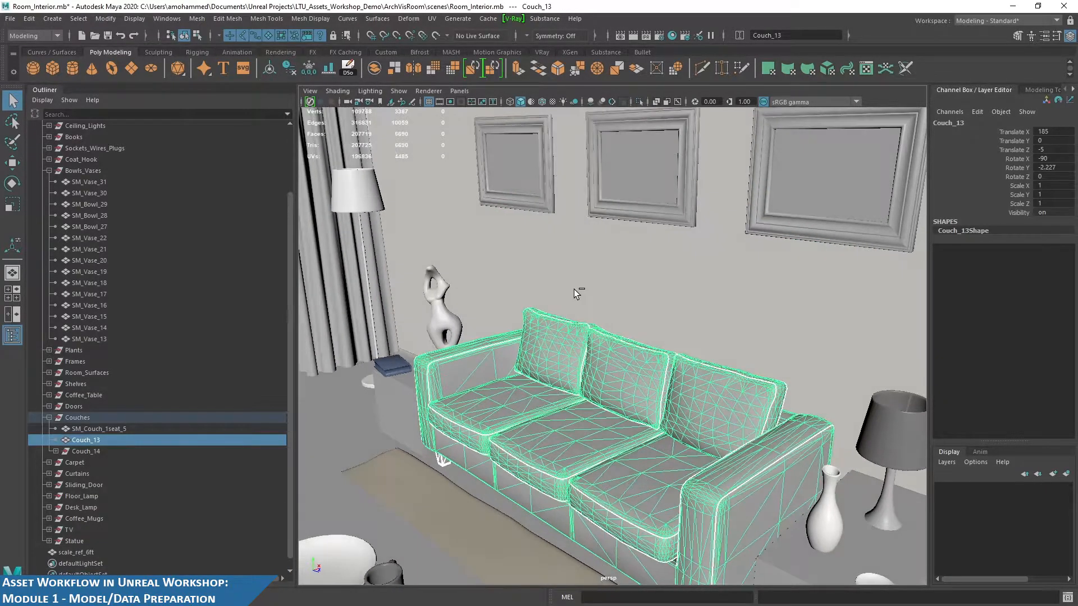
key("ctrl+1")
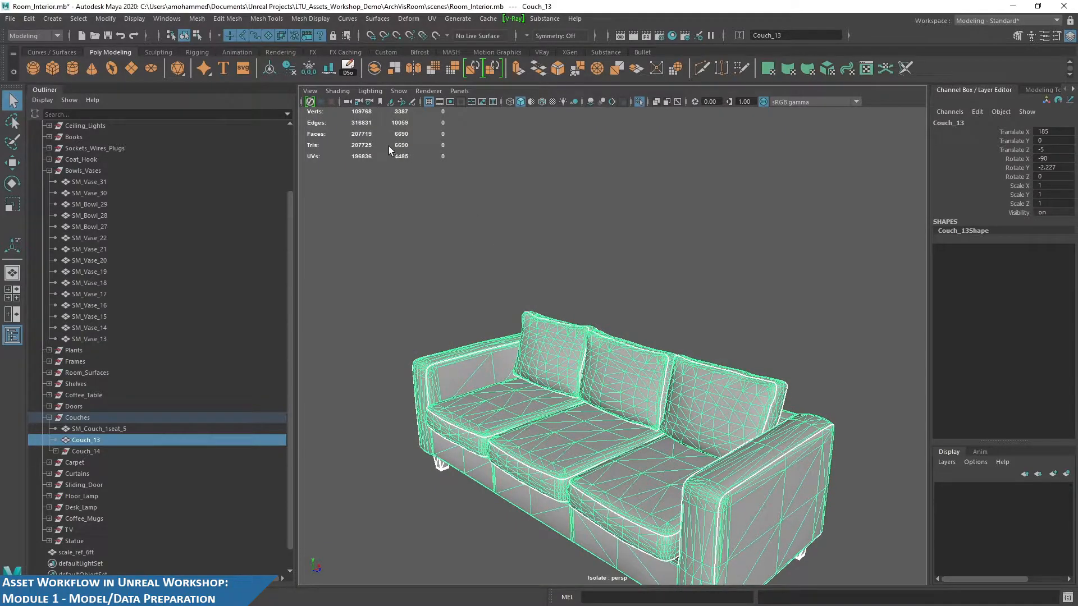
left_click(762, 66)
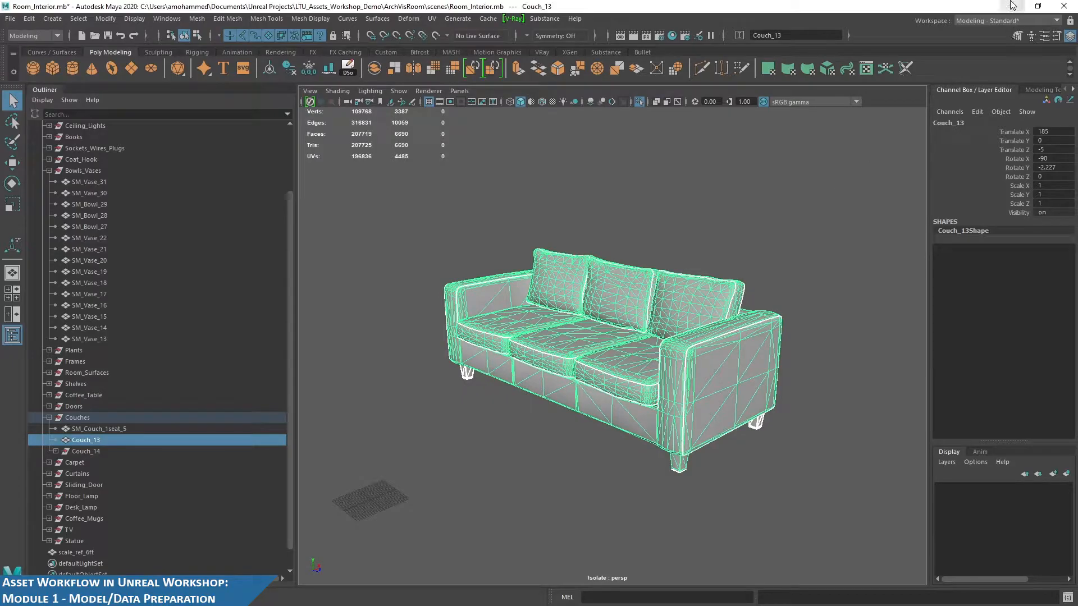
Switch to Unreal Editor and open the SM_Couch static mesh from the Workshop/FBX content folder
left_click(1011, 5)
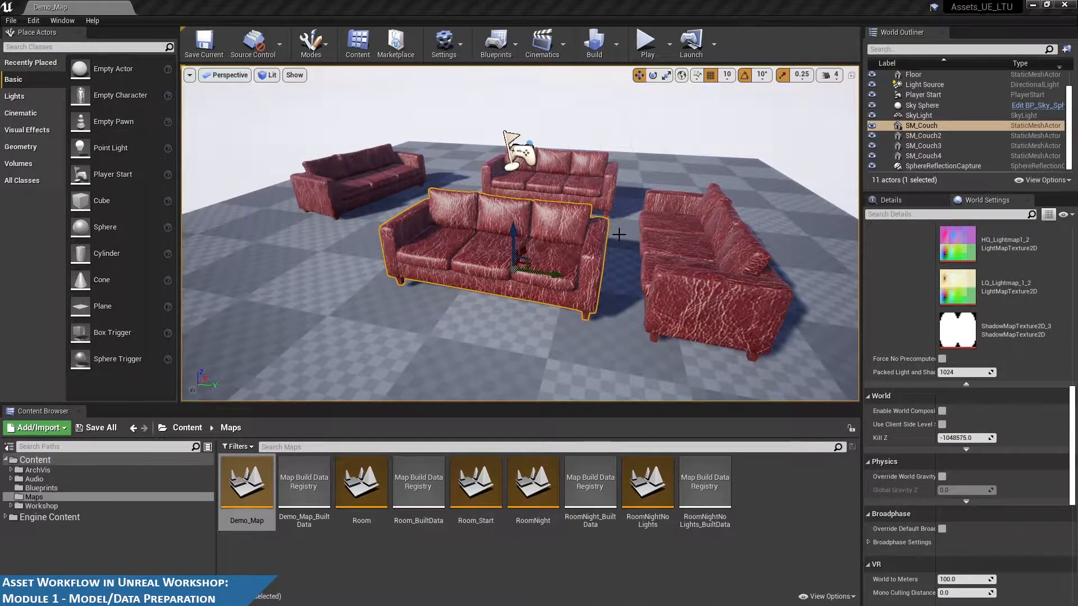
left_click(10, 506)
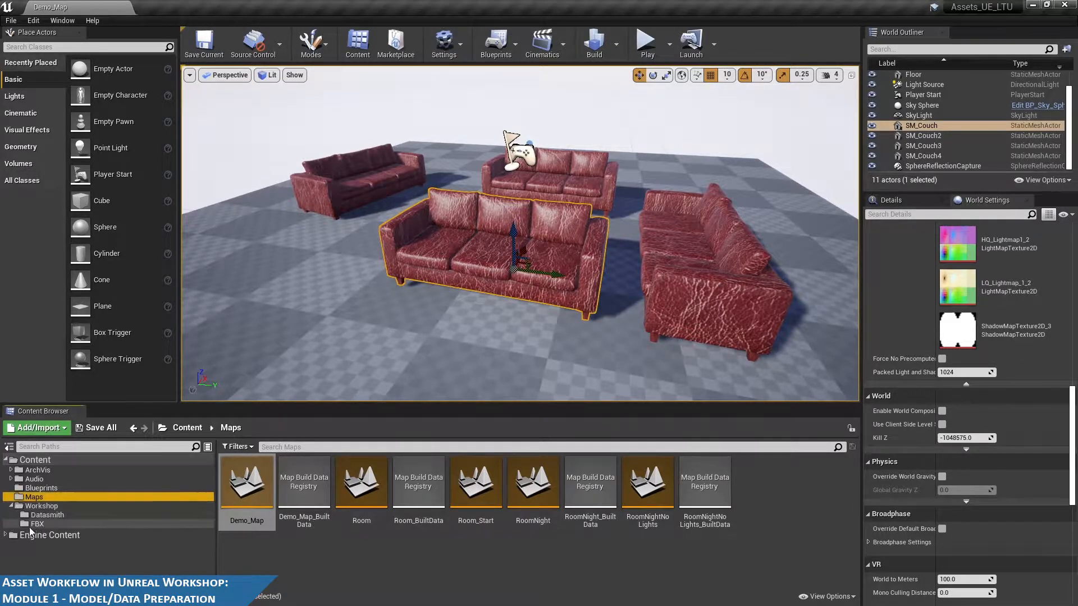
left_click(35, 515)
left_click(36, 525)
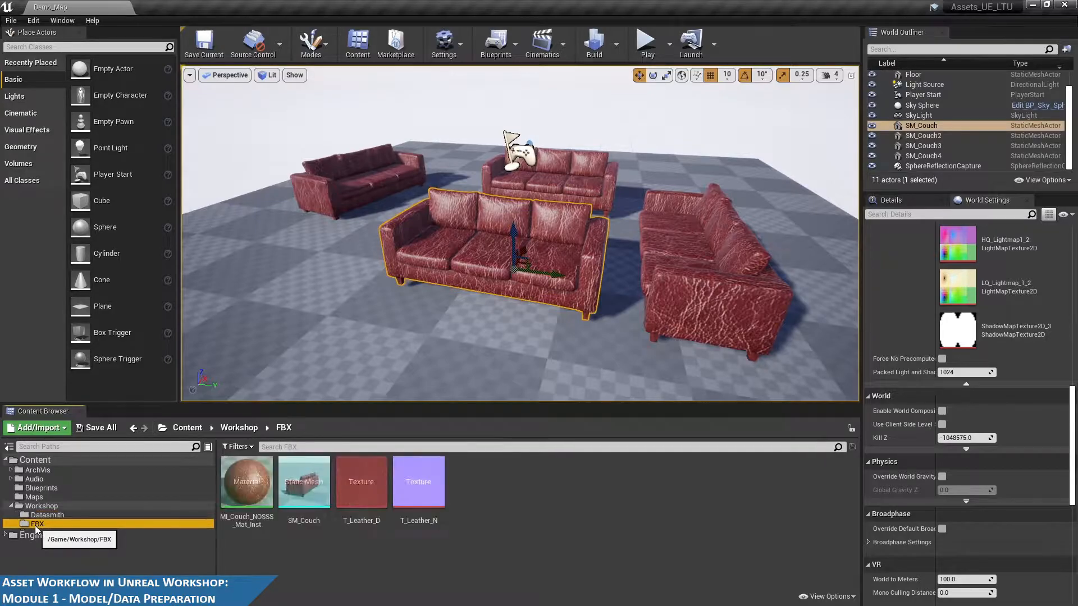
left_click(296, 496)
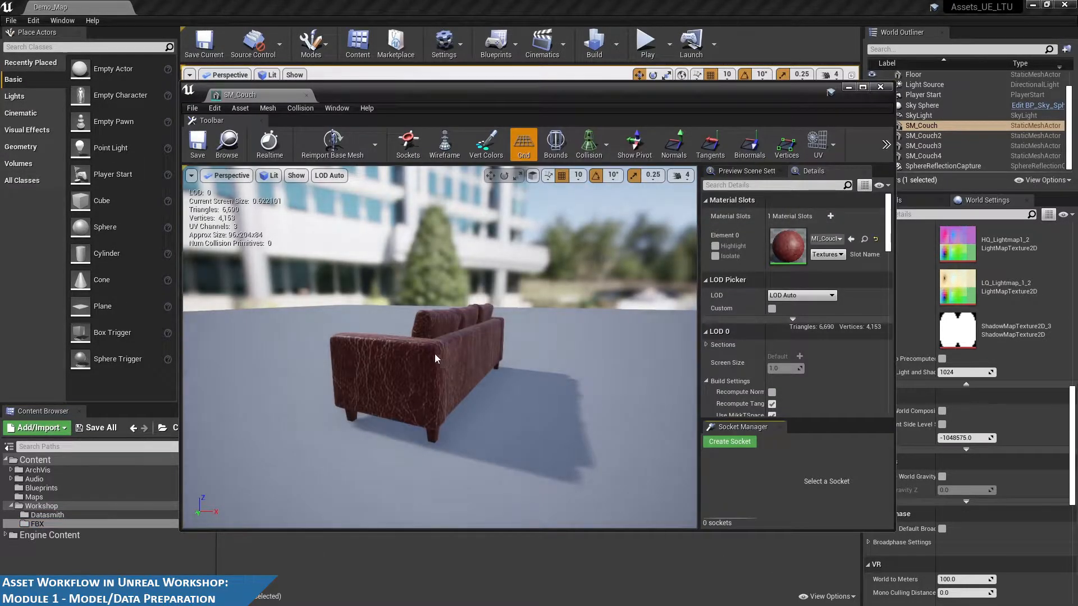
View the couch from the front at near and far distances, checking its LOD, screen size and triangle statistics
left_click_drag(437, 354, 522, 357)
left_click_drag(402, 343, 514, 339)
middle_click_drag(402, 343, 381, 303)
scroll(403, 332, "down", 1)
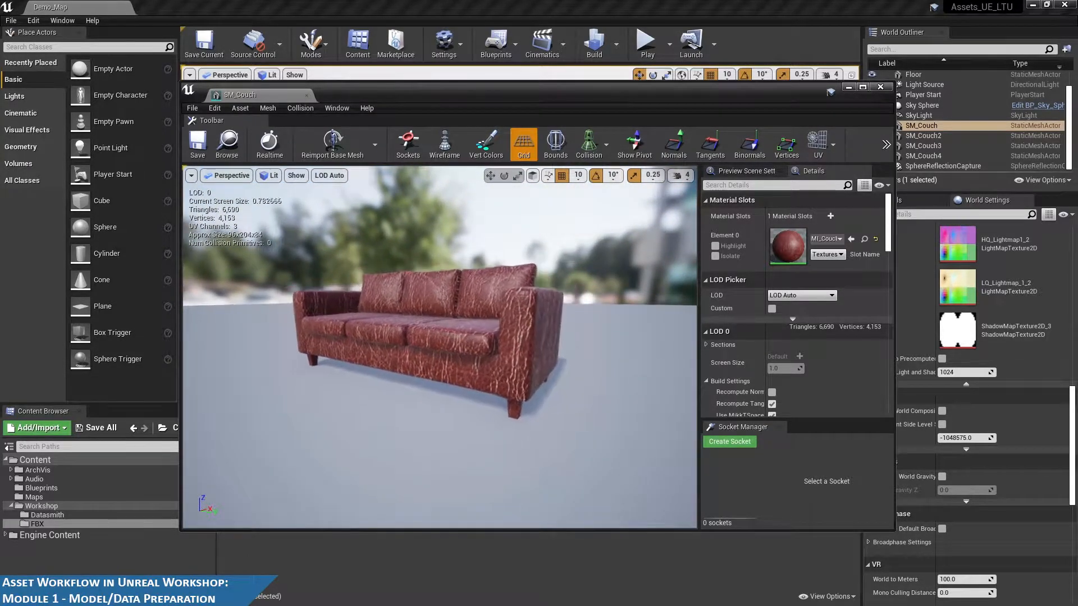
scroll(403, 331, "up", 2)
left_click_drag(402, 331, 405, 331)
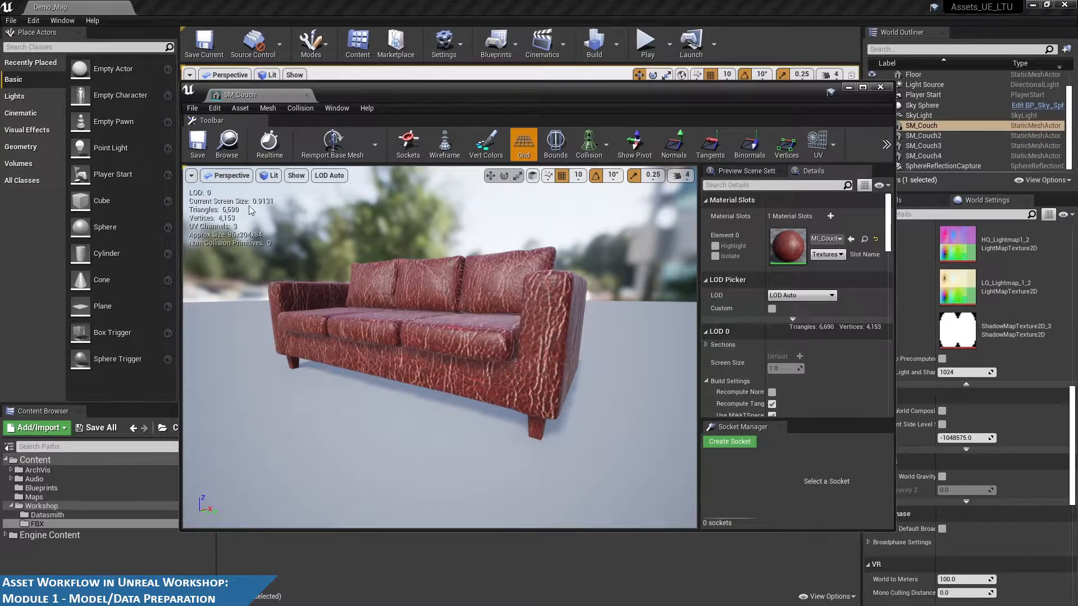
mouse_move(200, 199)
right_mouse_down("alt")
mouse_move(188, 185)
mouse_move(199, 197)
right_mouse_up("alt")
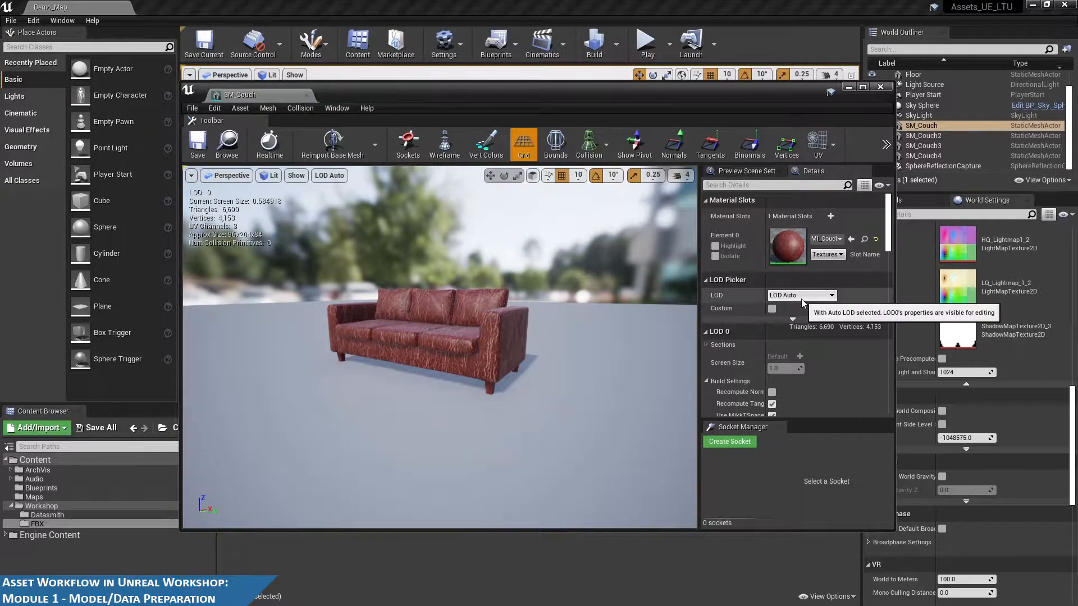
Set the couch mesh's LOD Group to LargeProp and accept overwriting the current settings with that group's defaults
left_click(793, 319)
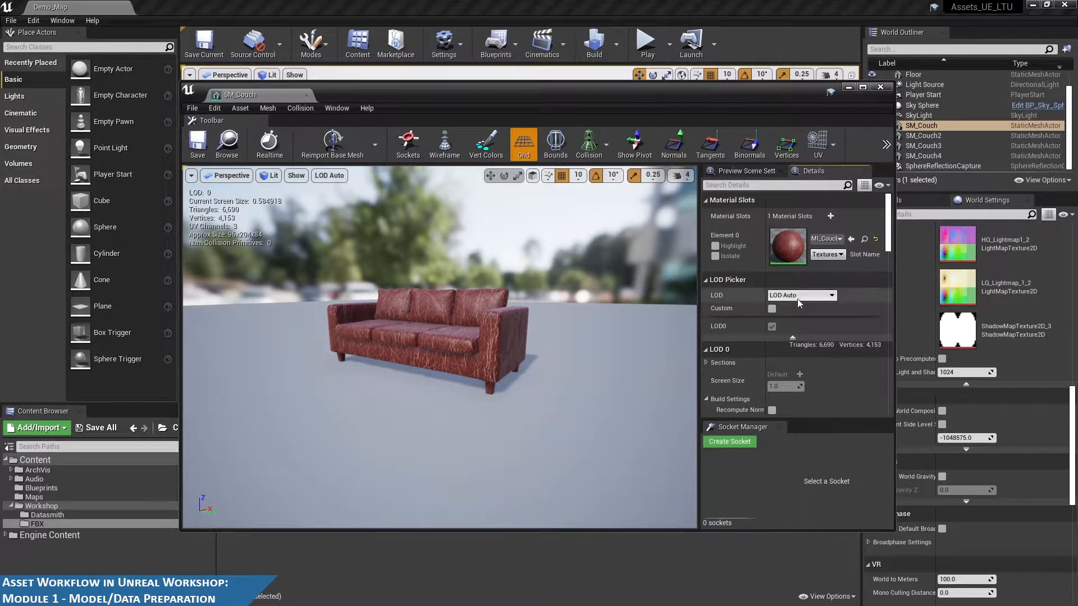
left_click_drag(486, 295, 532, 286)
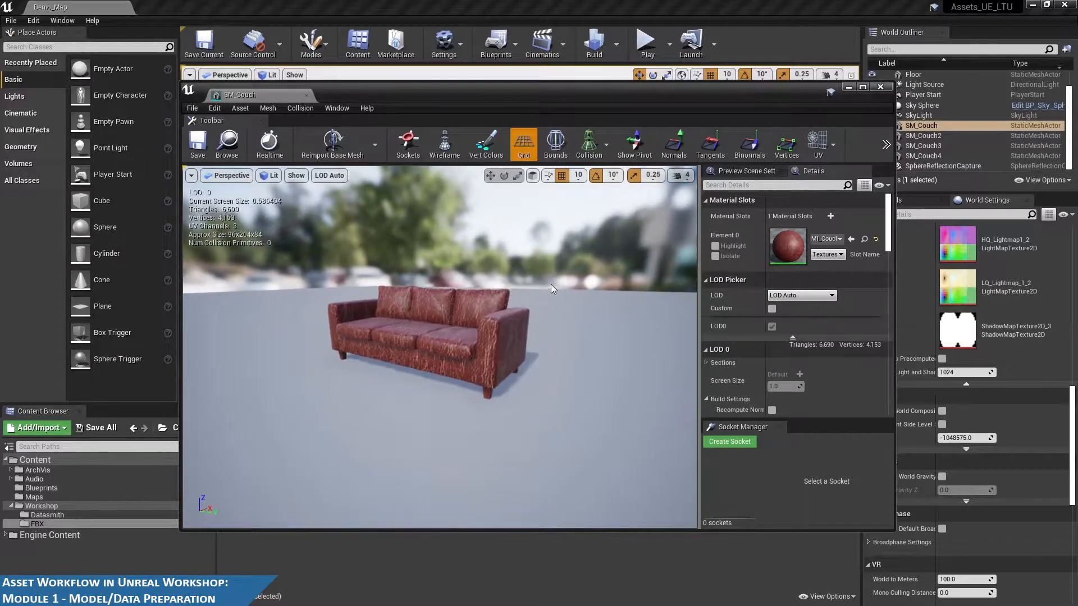
scroll(820, 354, "down", 5)
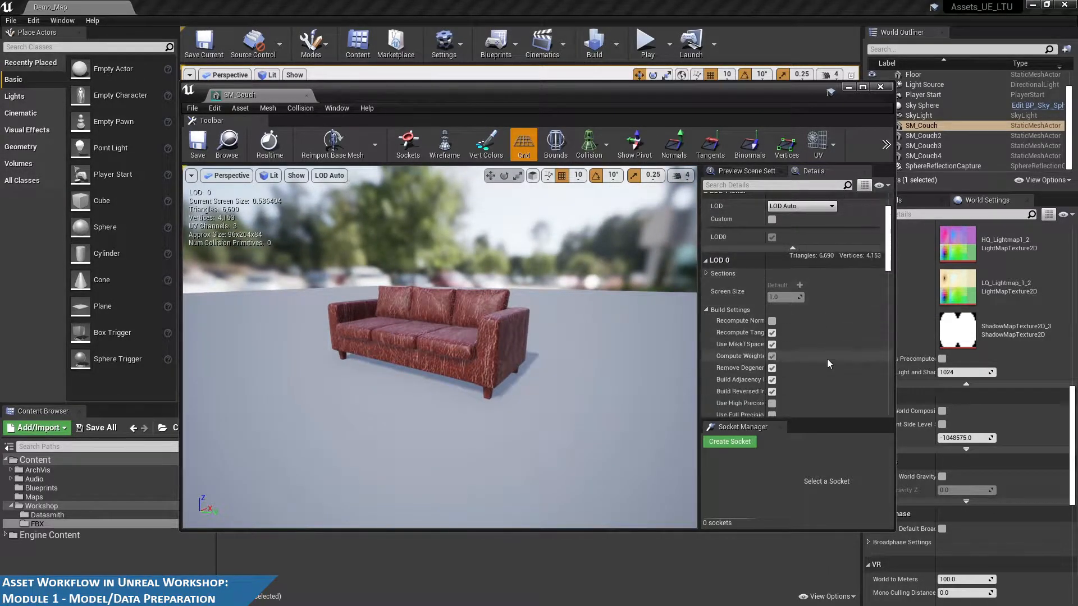
left_click(705, 237)
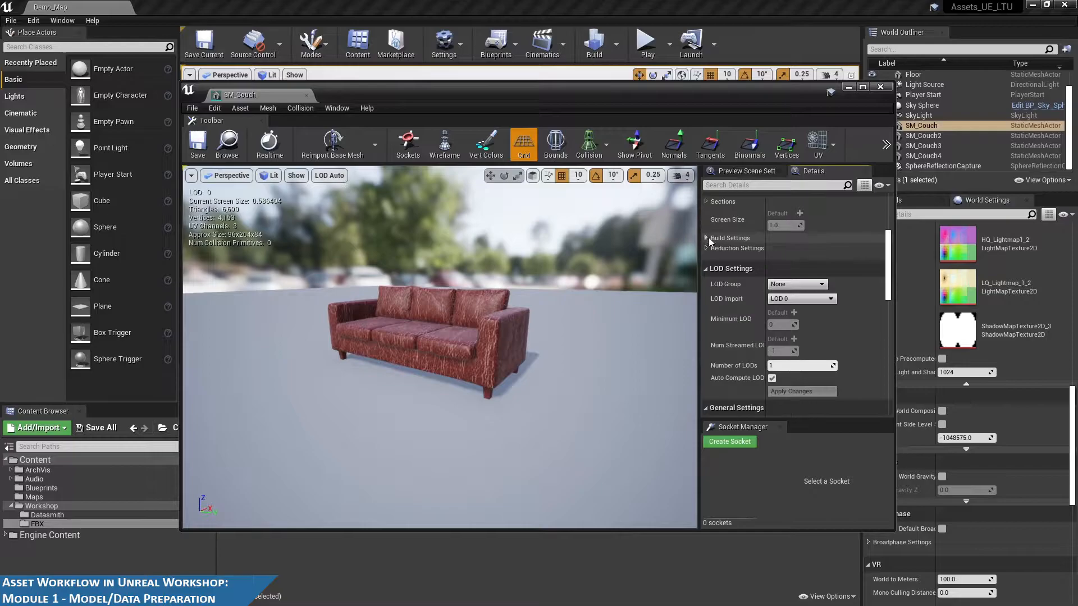
scroll(878, 317, "down", 1)
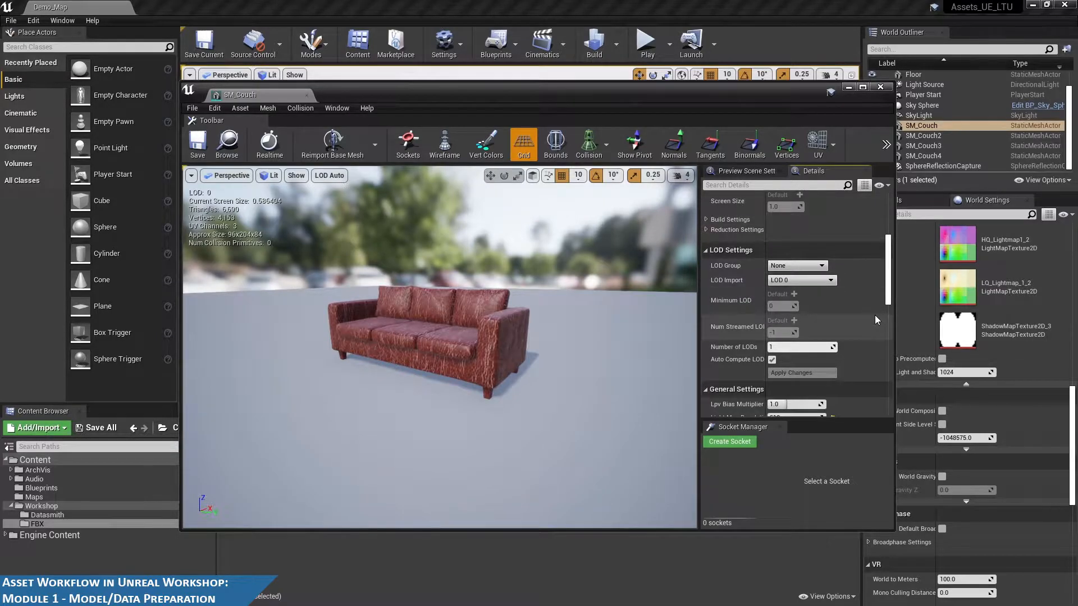
left_click(796, 266)
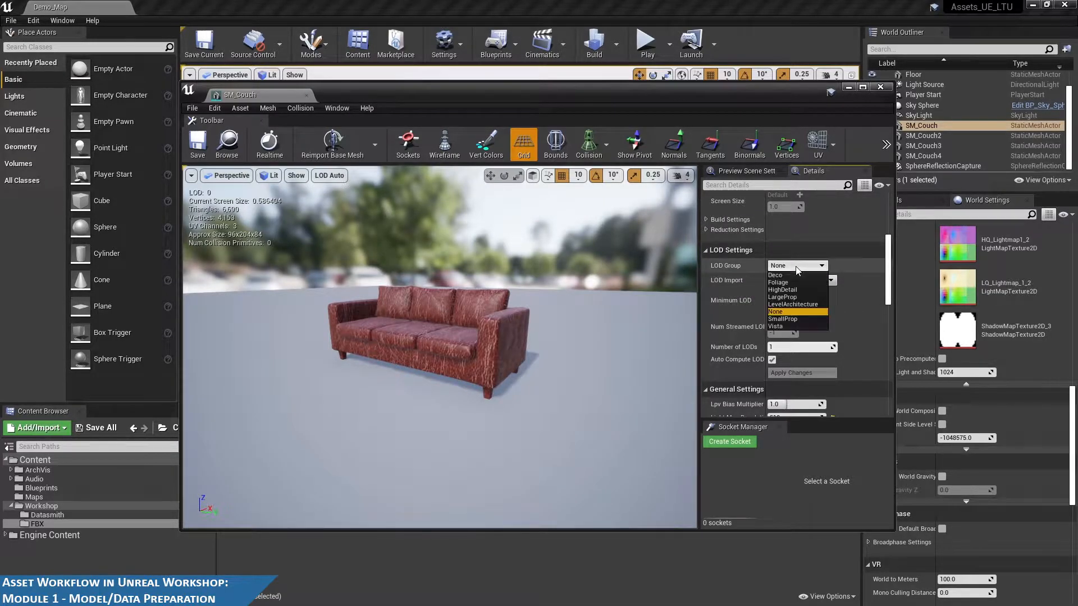
left_click(781, 299)
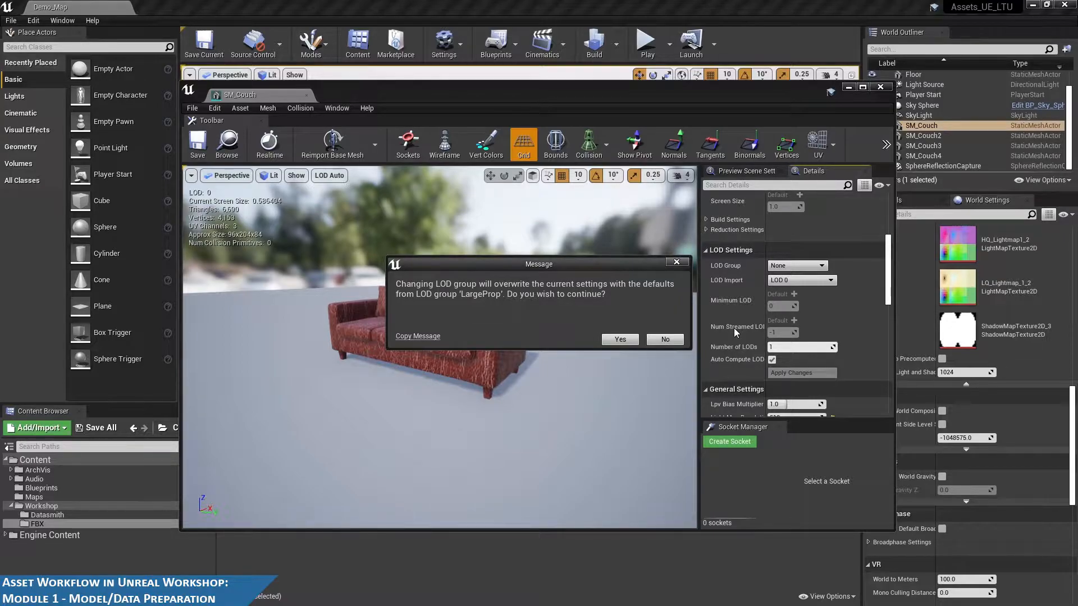
left_click(618, 339)
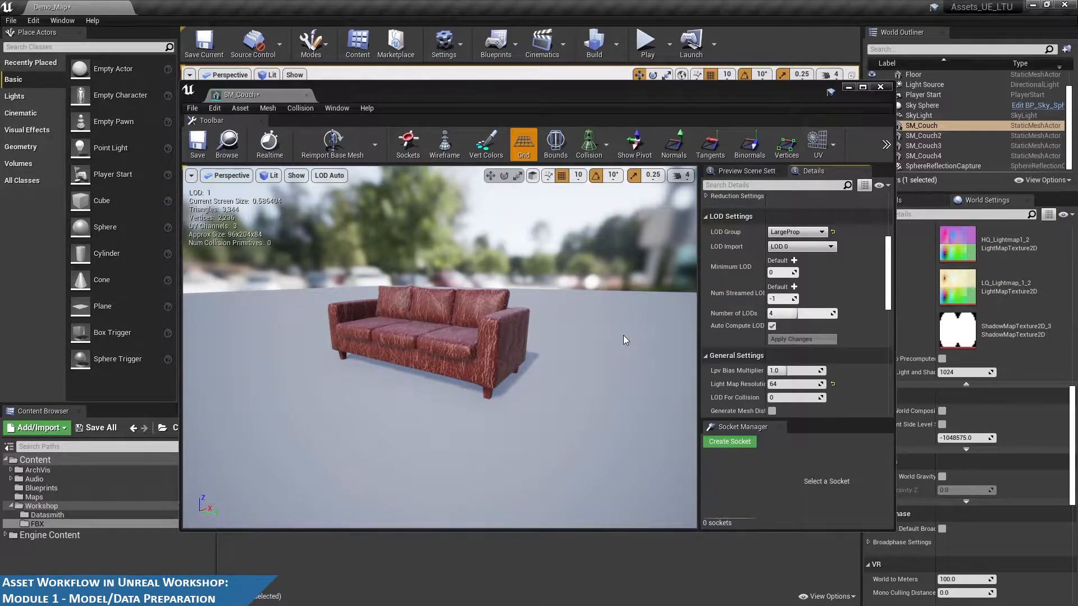
Examine the couch from several angles and distances, comparing its appearance and triangle counts as the automatic LOD switches
right_click_drag(581, 339, 525, 306)
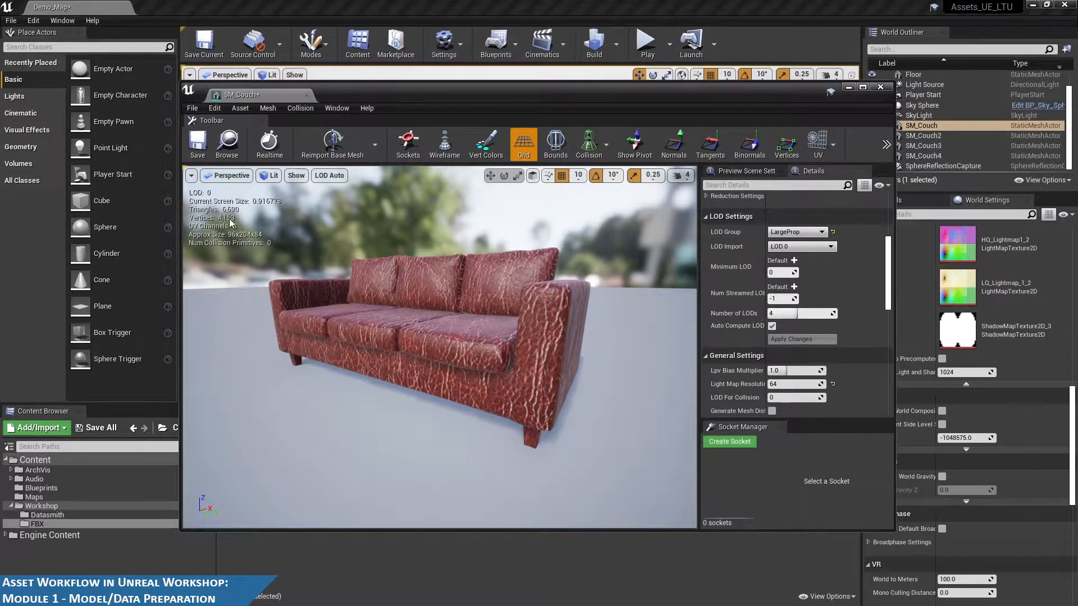
right_click_drag(637, 340, 636, 353)
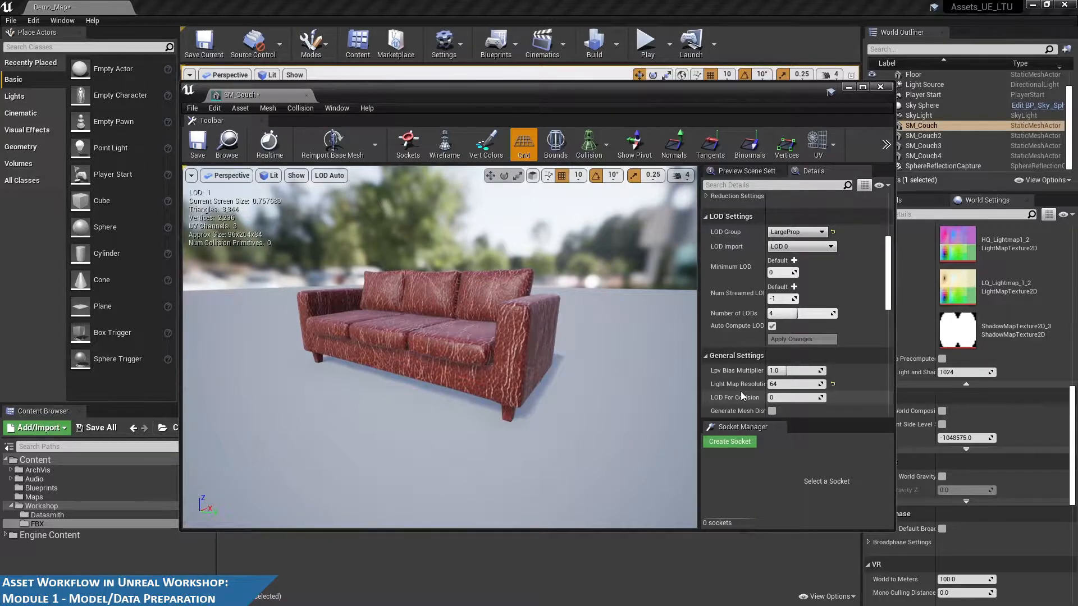
mouse_move(563, 352)
right_mouse_down()
mouse_move(562, 365)
mouse_move(558, 352)
right_mouse_up()
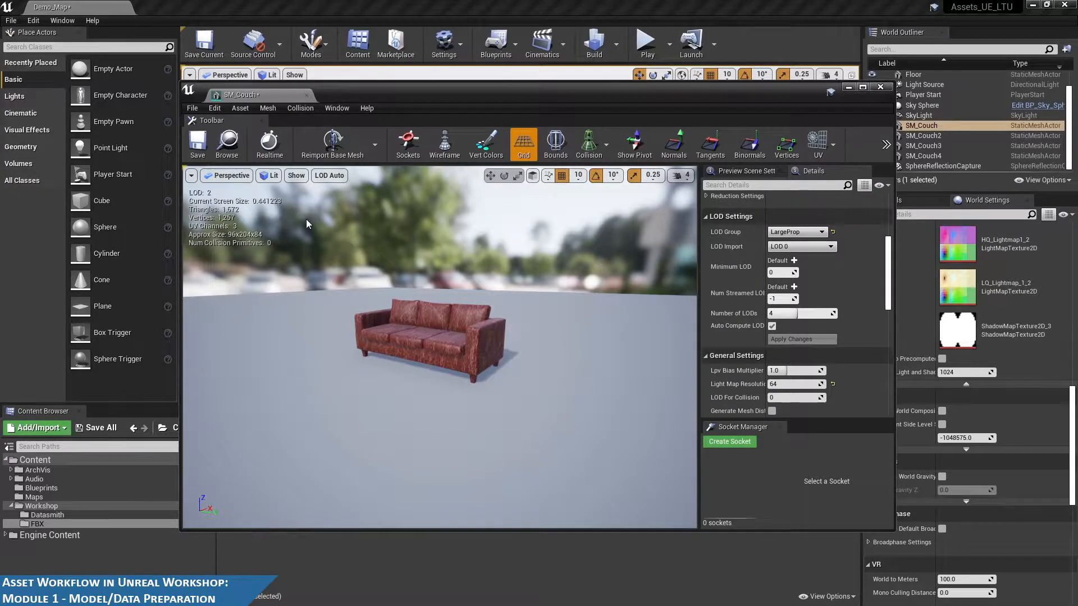
right_click_drag(501, 357, 548, 357, "alt")
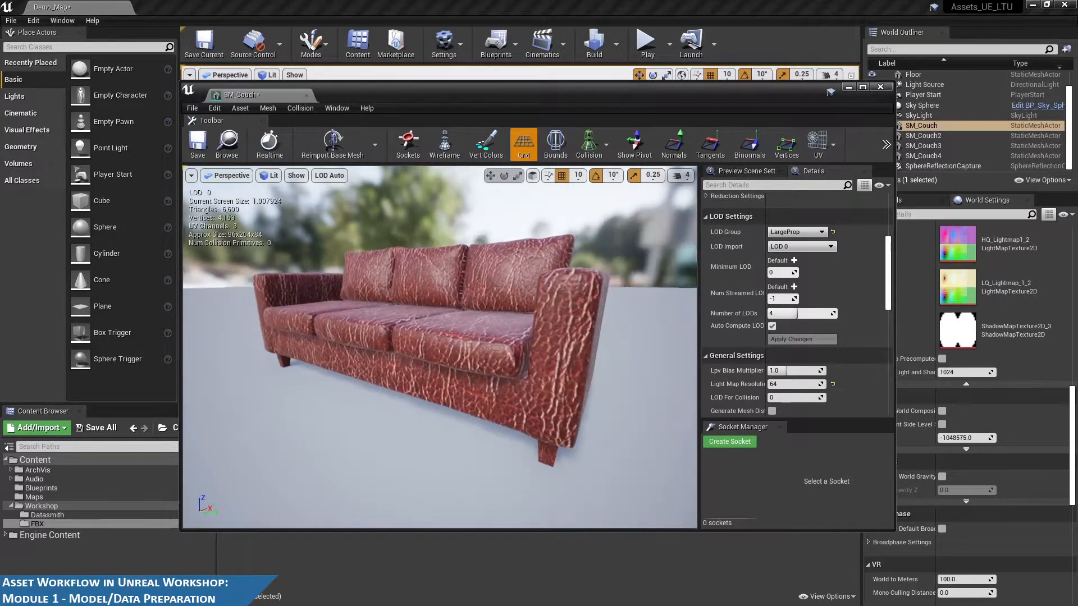
left_click_drag(553, 326, 623, 328, "alt")
mouse_move(623, 328)
middle_mouse_down("alt")
mouse_move(595, 323)
mouse_move(668, 334)
mouse_move(616, 323)
middle_mouse_up("alt")
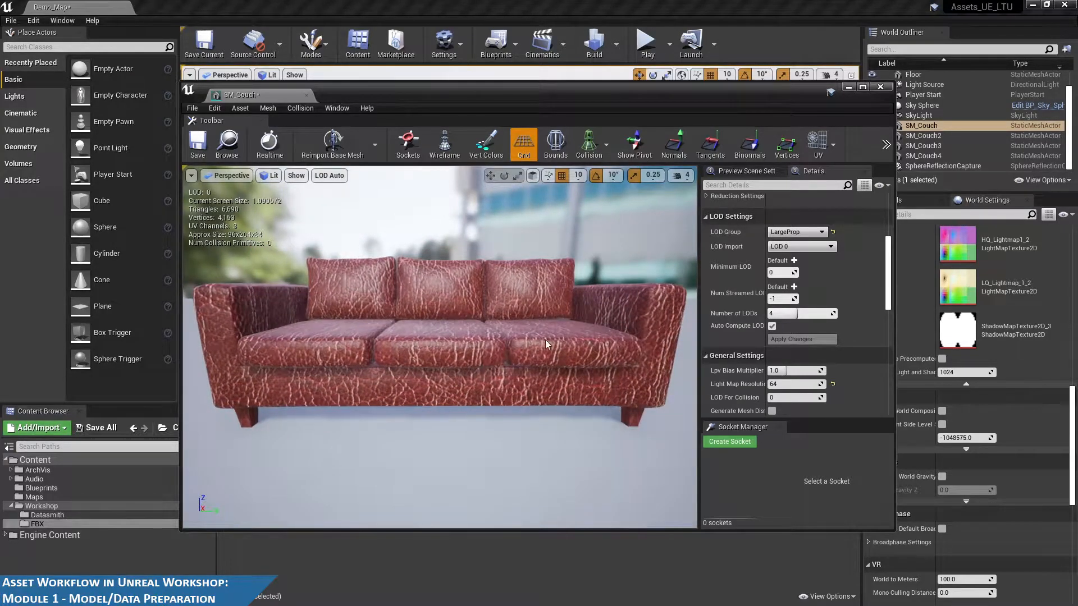
right_click_drag(547, 337, 477, 337, "alt")
right_click_drag(566, 357, 587, 379, "alt")
left_click_drag(588, 379, 540, 315, "alt")
right_click_drag(541, 315, 534, 191, "alt")
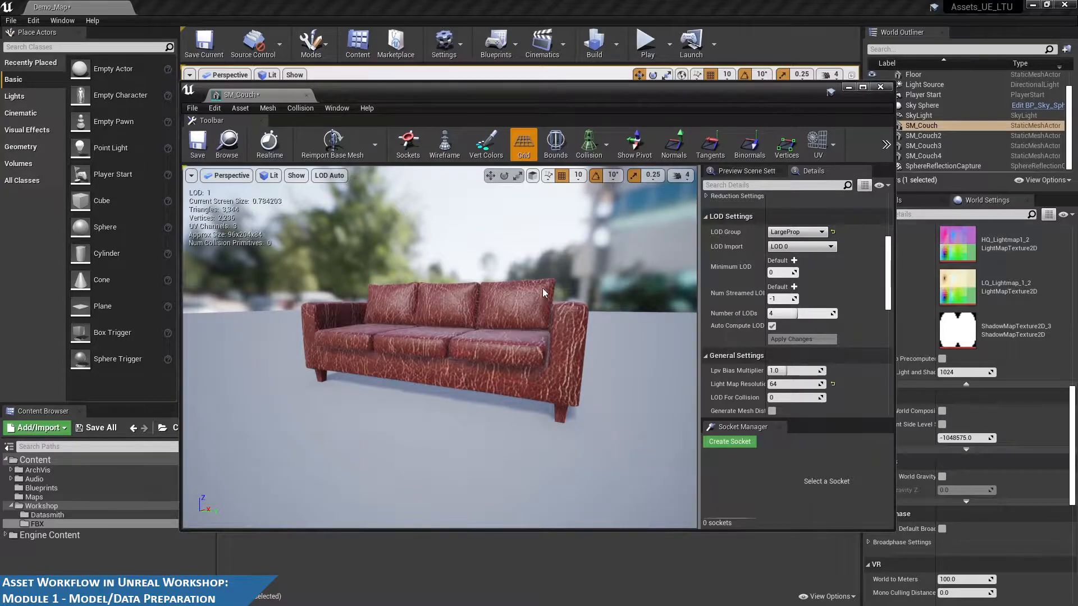
left_click_drag(492, 355, 447, 361, "alt")
left_click(491, 354)
right_click_drag(490, 354, 494, 337, "alt")
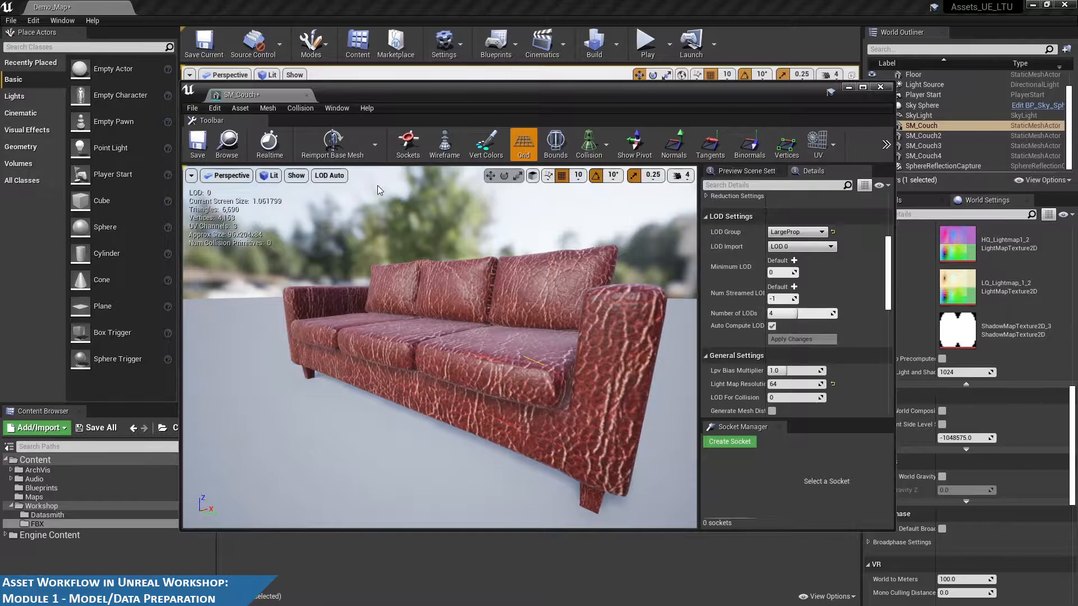
scroll(580, 326, "down", 3)
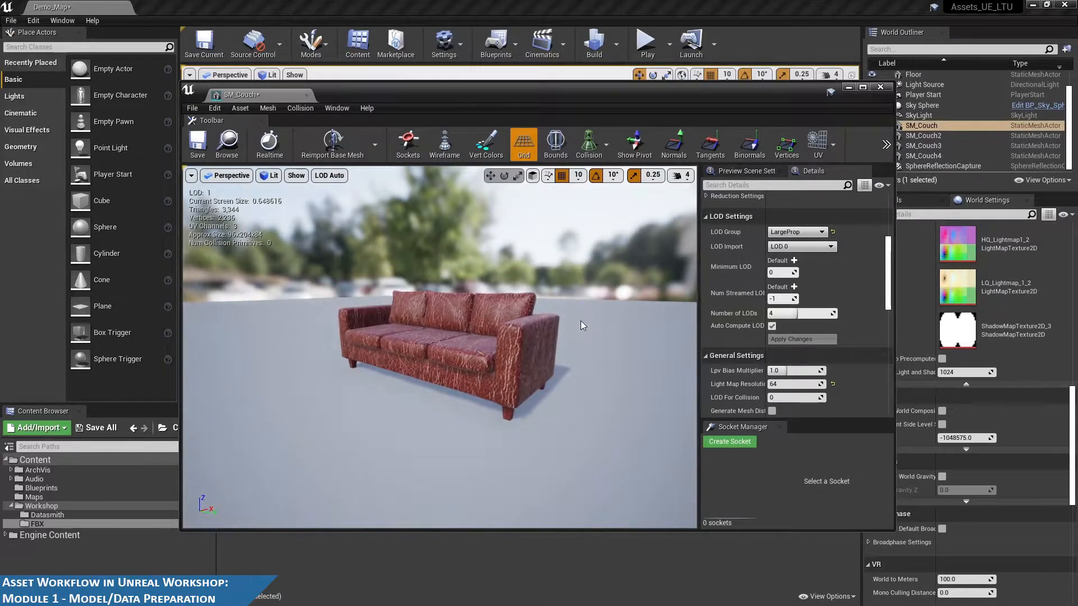
Display the couch in wireframe to compare its mesh density at near and far distances, then restore the lit view
left_click(444, 144)
scroll(494, 364, "up", 4)
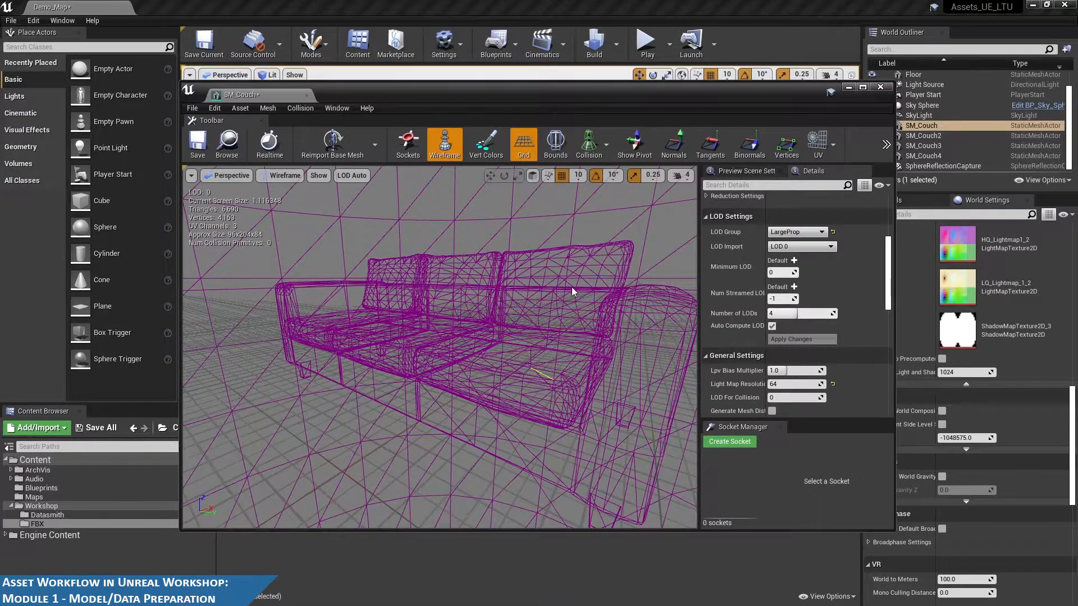
scroll(582, 285, "down", 4)
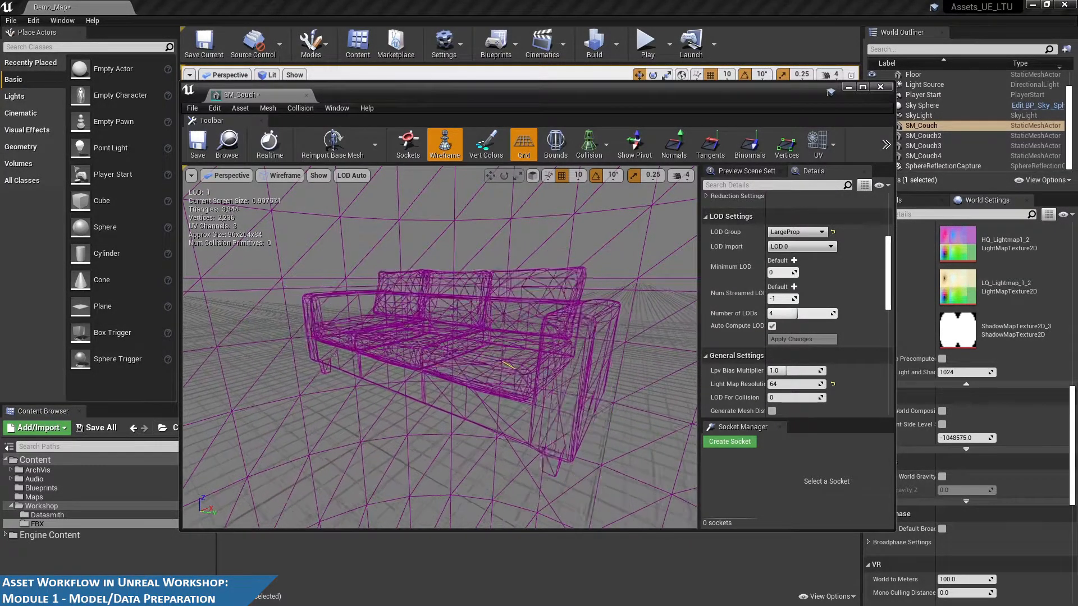
mouse_move(592, 337)
right_mouse_down()
mouse_move(592, 371)
mouse_move(591, 344)
mouse_move(591, 353)
right_mouse_up()
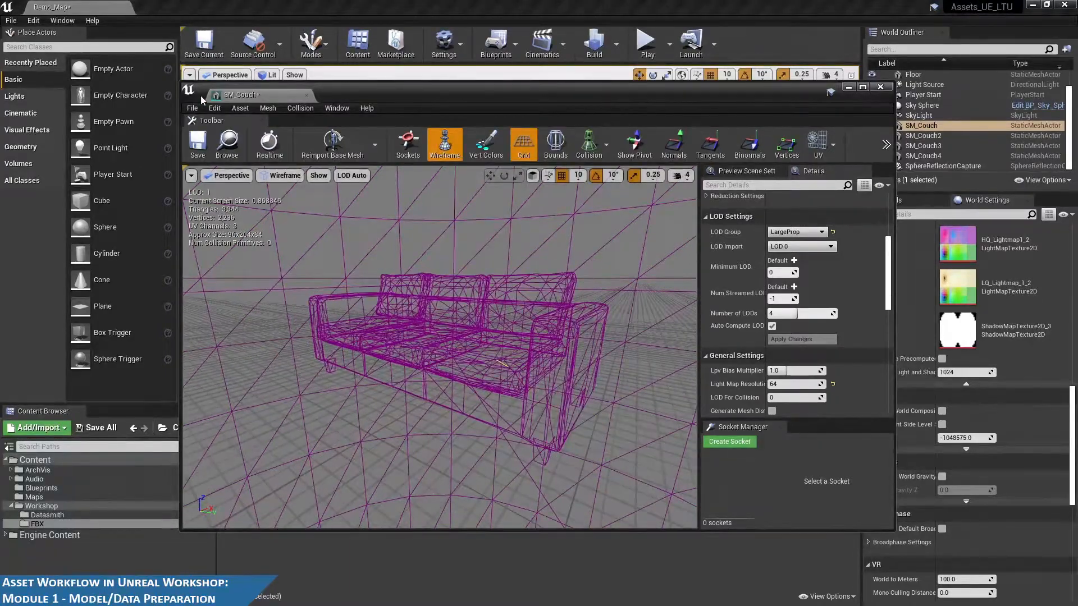
left_click(452, 149)
mouse_move(477, 281)
right_mouse_down()
mouse_move(477, 308)
mouse_move(478, 263)
right_mouse_up()
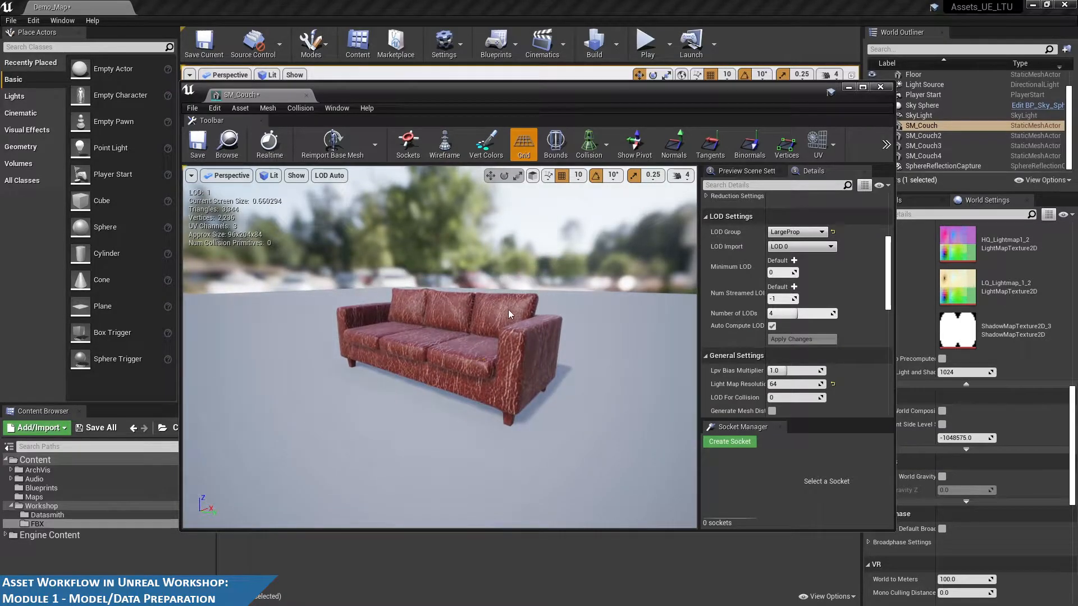
left_click_drag(507, 309, 509, 311)
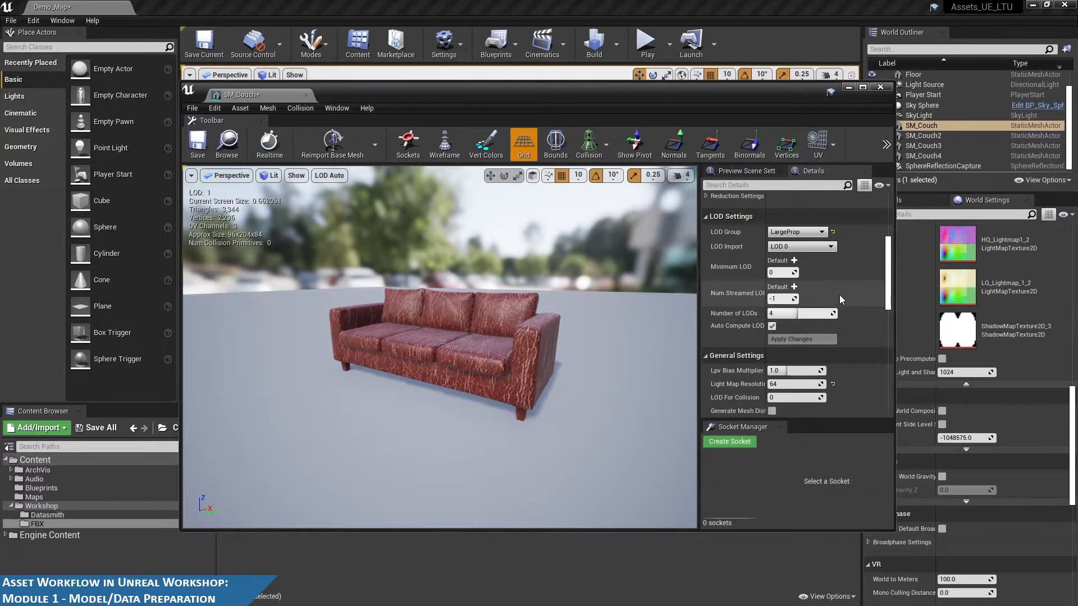
Widen the property name column in the mesh details and review the LOD settings up to the LOD Picker
scroll(840, 297, "down", 2)
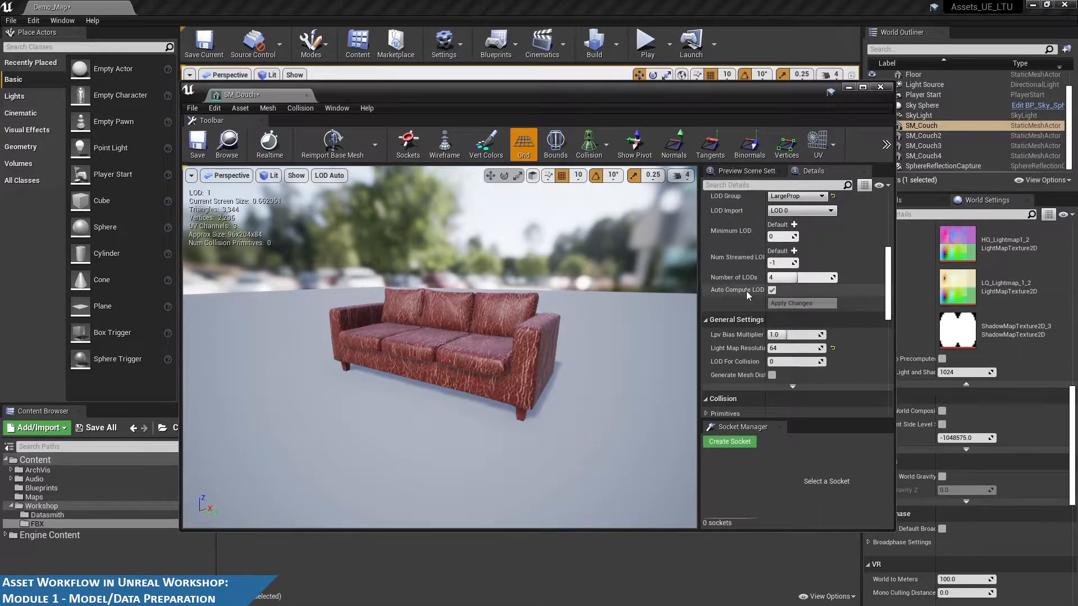
mouse_move(764, 300)
left_mouse_down()
mouse_move(809, 302)
mouse_move(778, 300)
left_mouse_up()
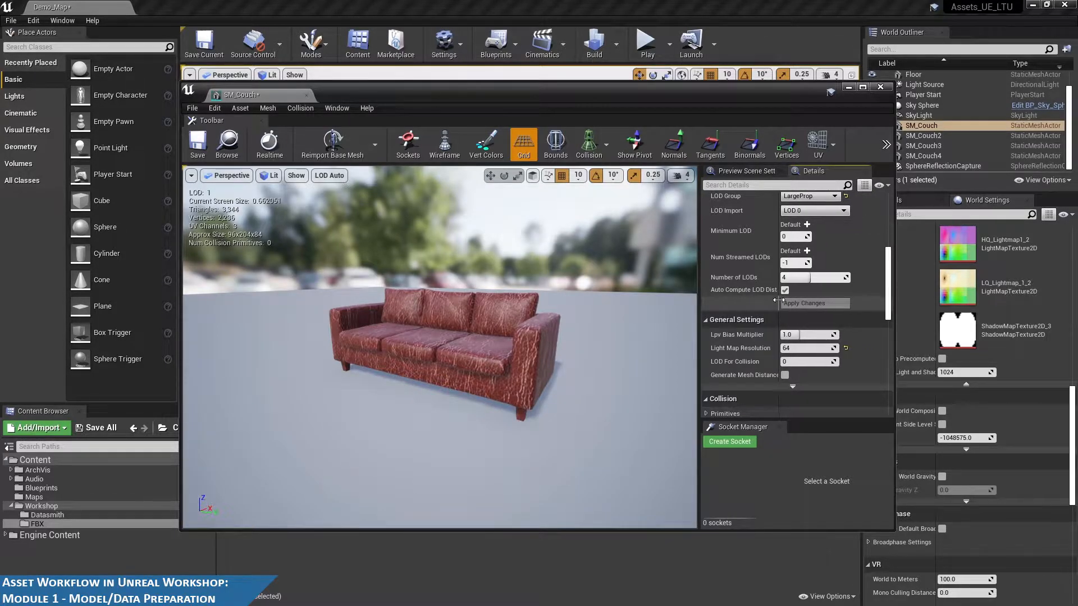
scroll(774, 306, "up", 5)
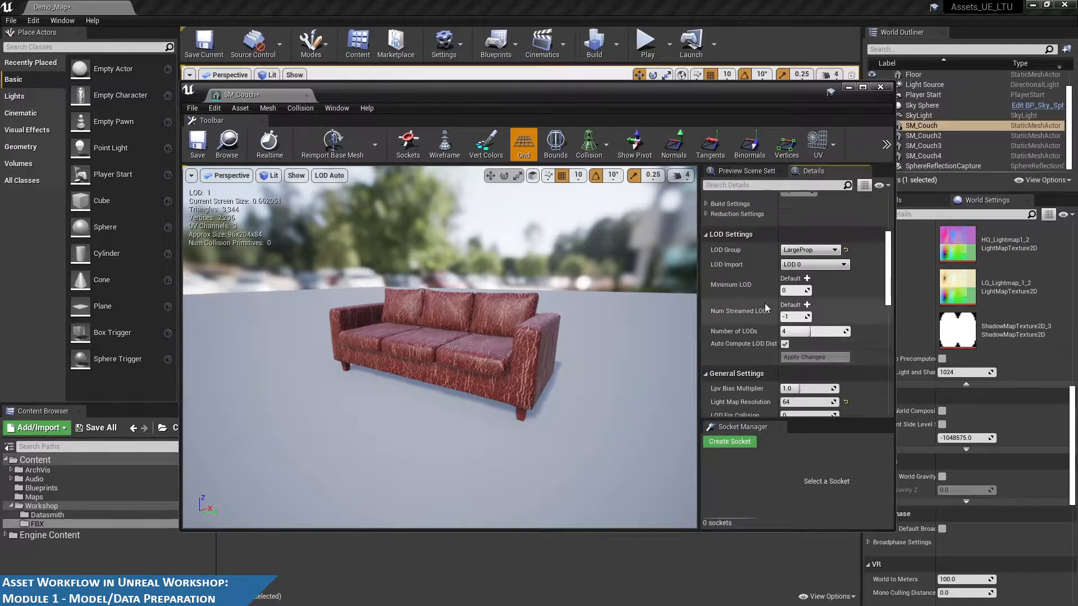
scroll(763, 303, "up", 2)
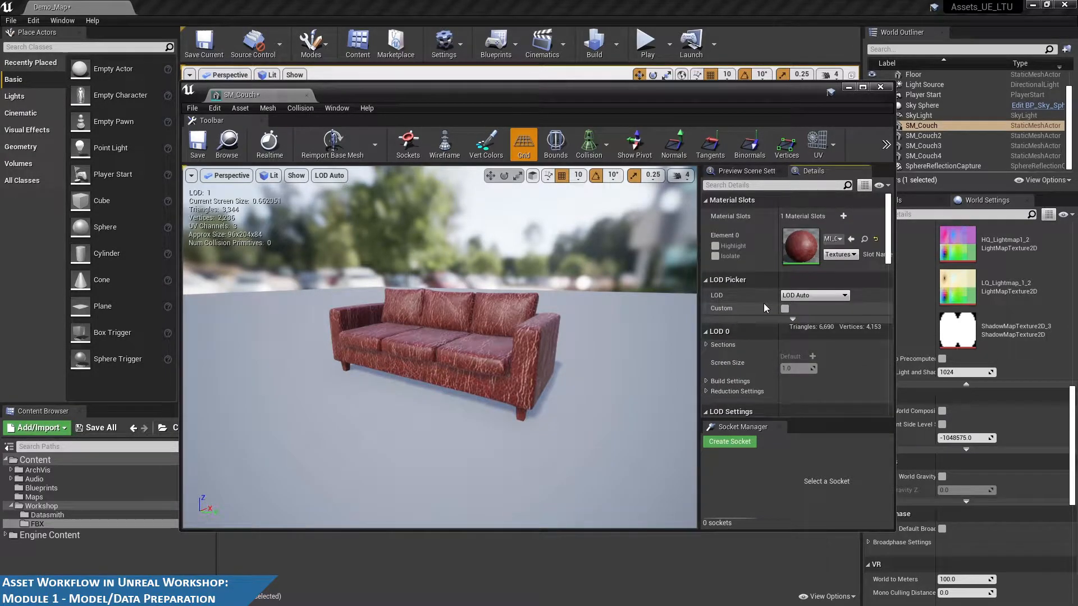
Turn off automatic computation of LOD distances in the couch mesh's LOD settings
left_click(791, 319)
scroll(733, 297, "down", 6)
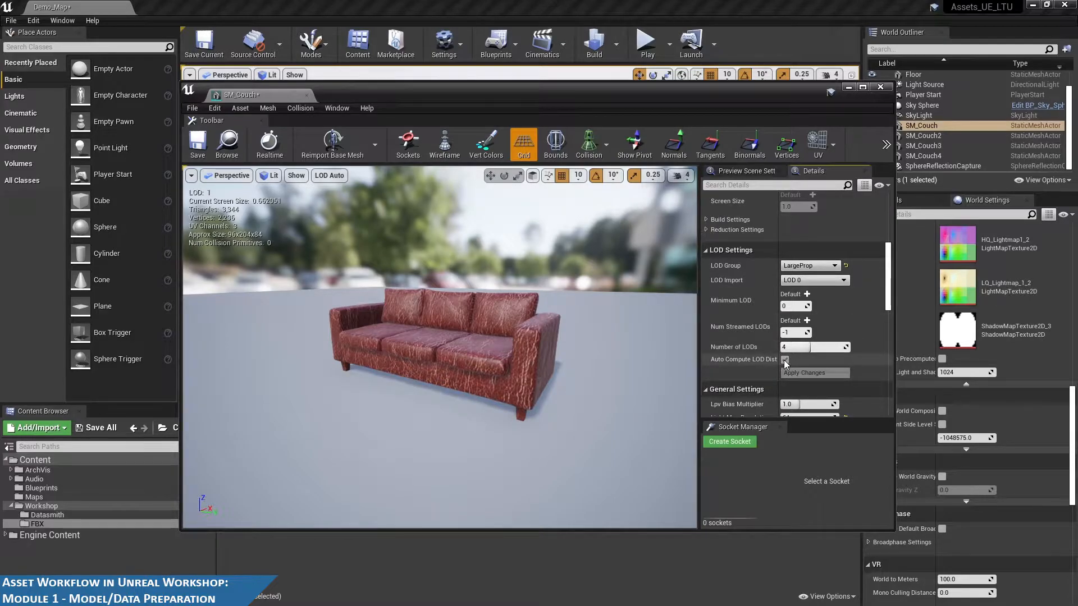
left_click(785, 359)
scroll(784, 362, "down", 2)
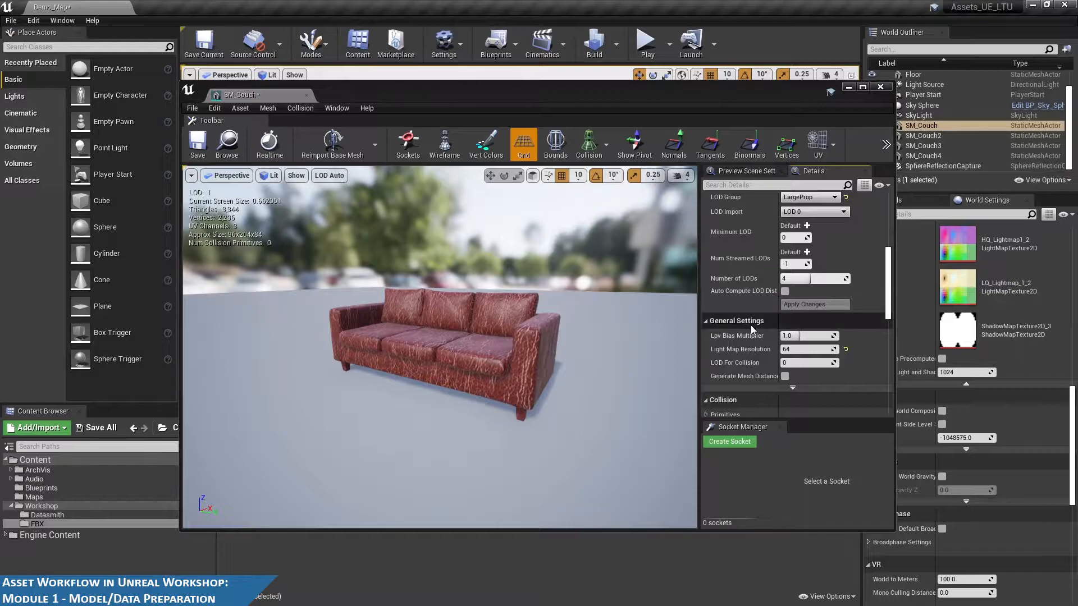
Show LOD 0 of the couch in the LOD Picker and review its screen size, reduction and LOD settings
scroll(750, 325, "up", 1)
scroll(750, 322, "up", 4)
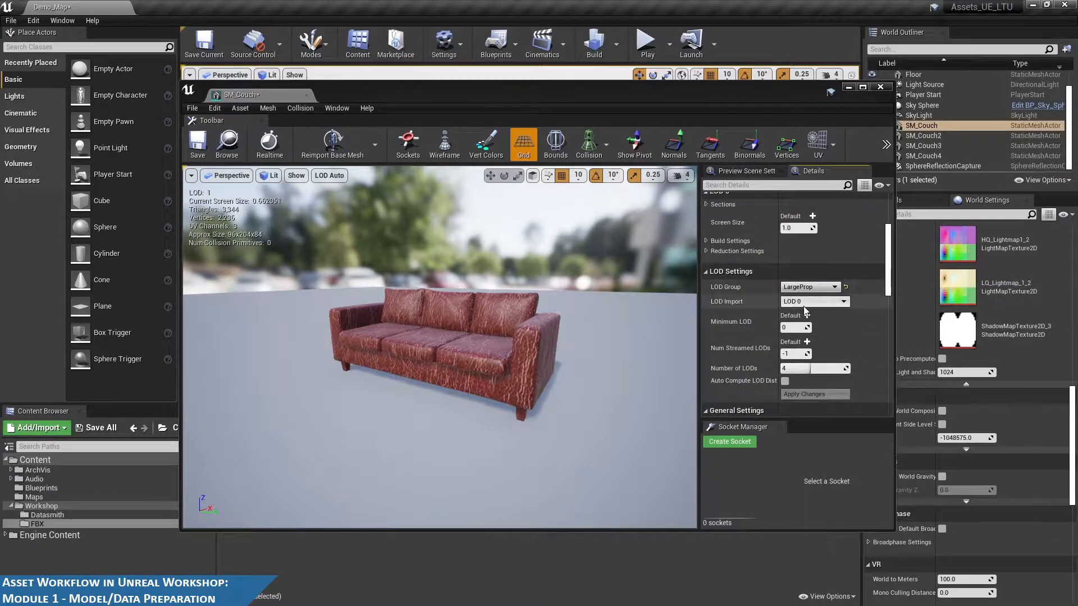
scroll(748, 296, "up", 1)
left_click(814, 263)
left_click(803, 282)
left_click(793, 286)
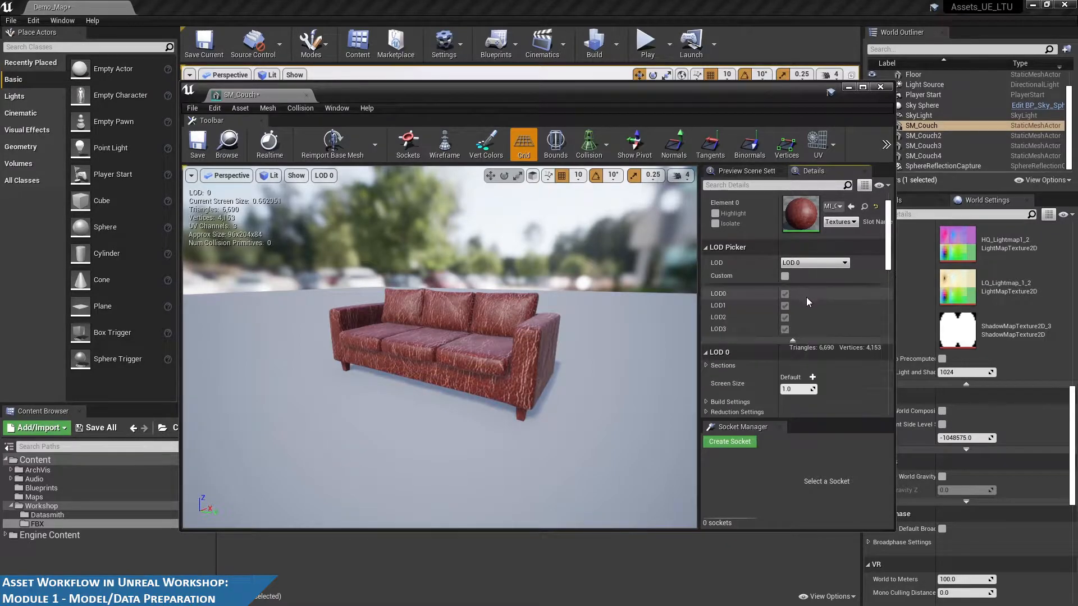
scroll(748, 318, "down", 3)
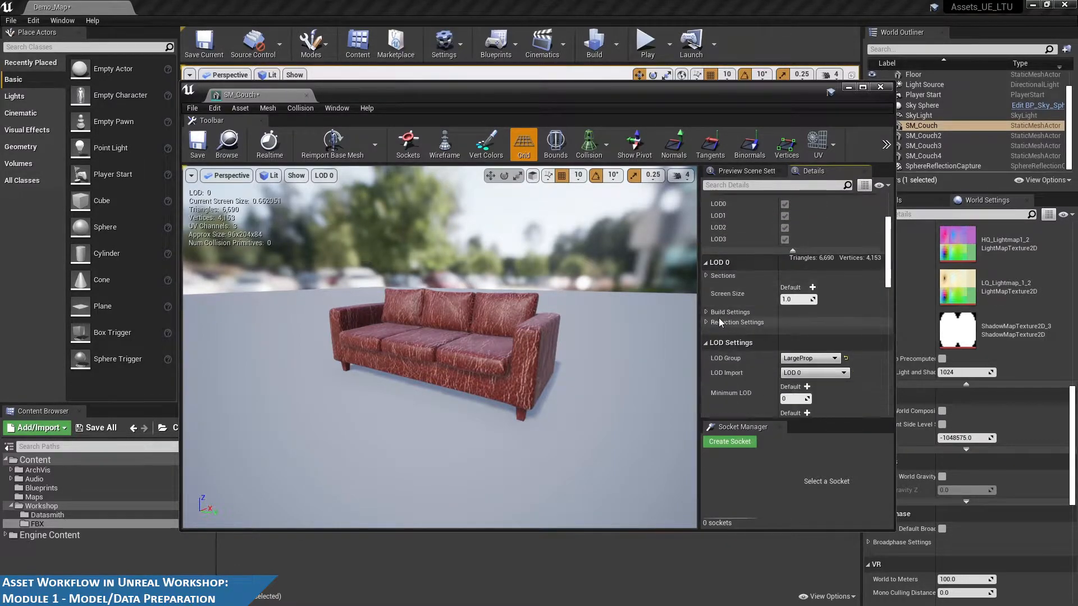
scroll(719, 318, "down", 2)
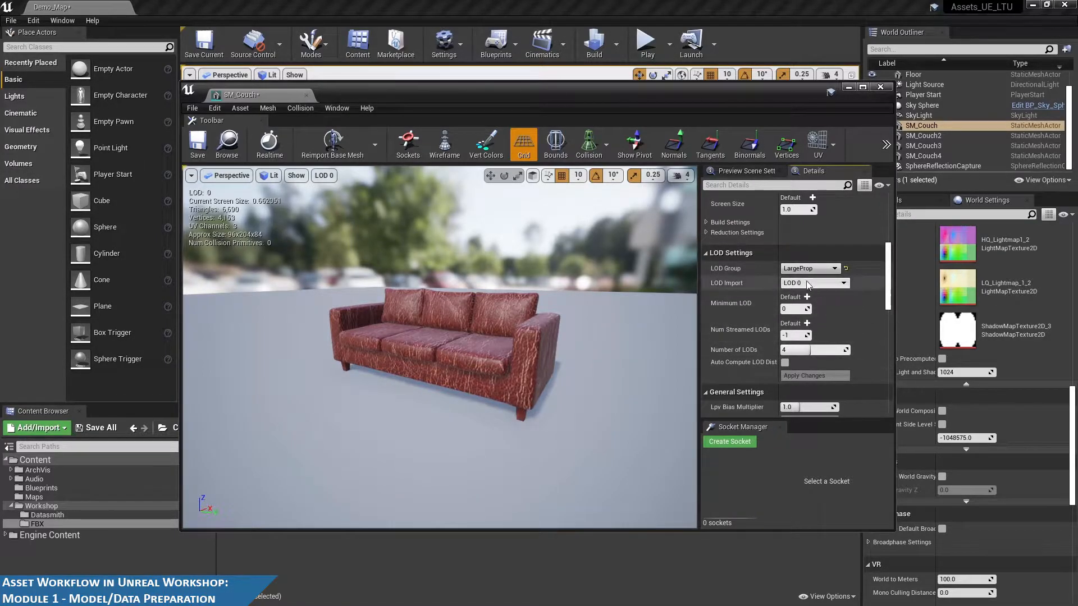
scroll(740, 315, "up", 3)
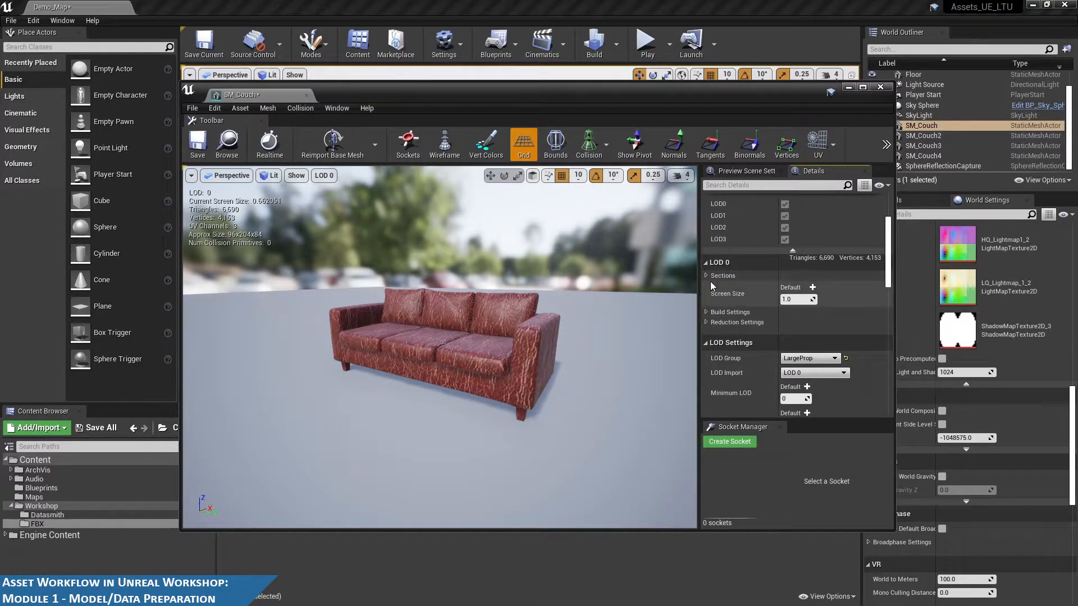
scroll(719, 280, "up", 2)
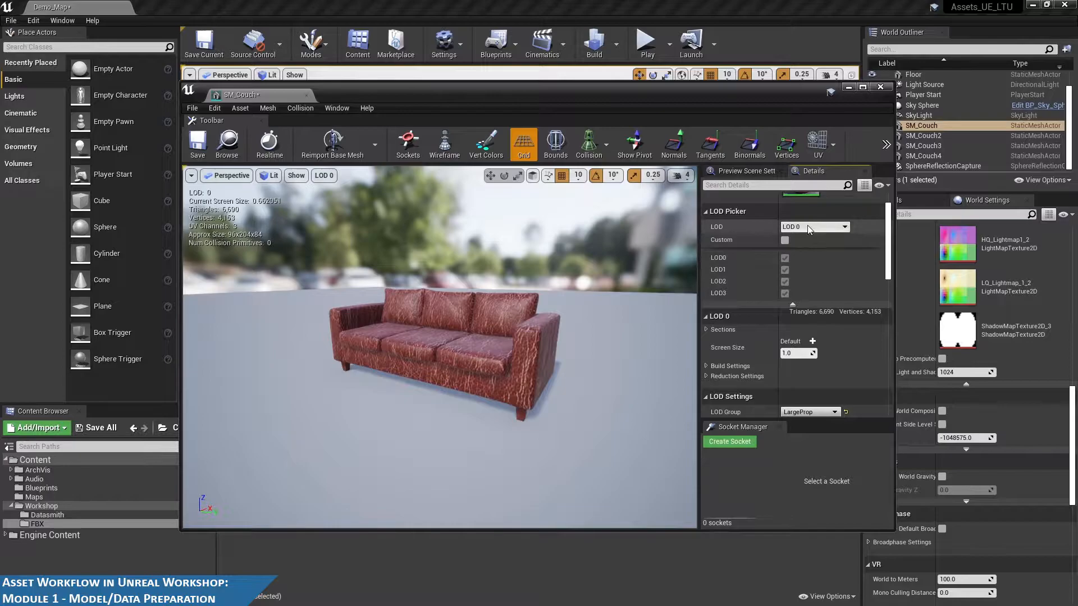
Switch the couch to LOD 1, view it up close, and set that level's screen size to 0.5
left_click(807, 227)
left_click(815, 261)
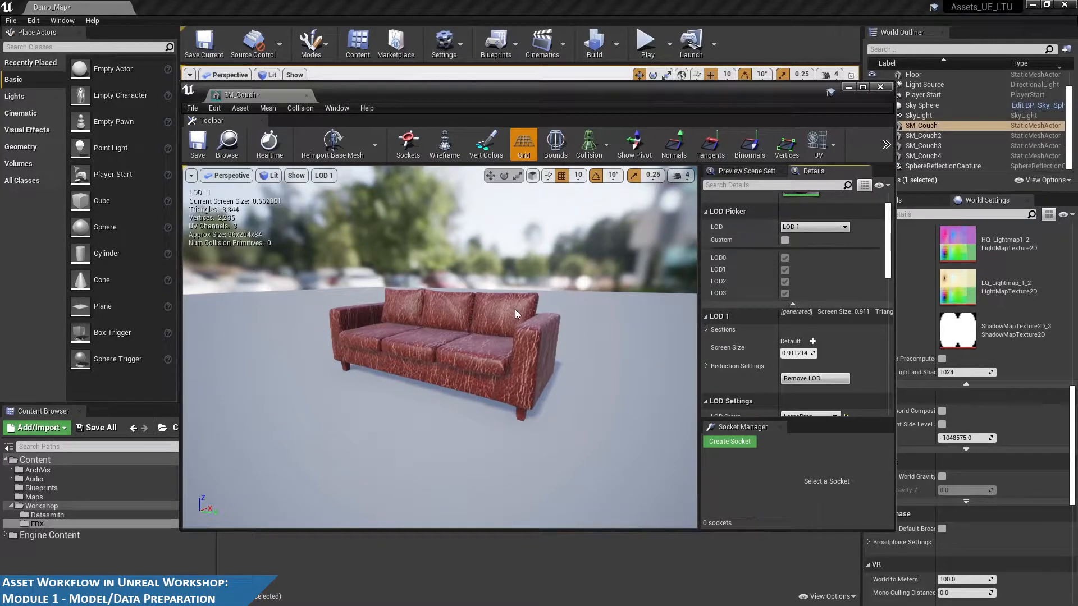
left_click_drag(532, 314, 584, 317)
right_click_drag(584, 317, 685, 334)
right_click_drag(532, 314, 500, 318)
left_click(813, 353)
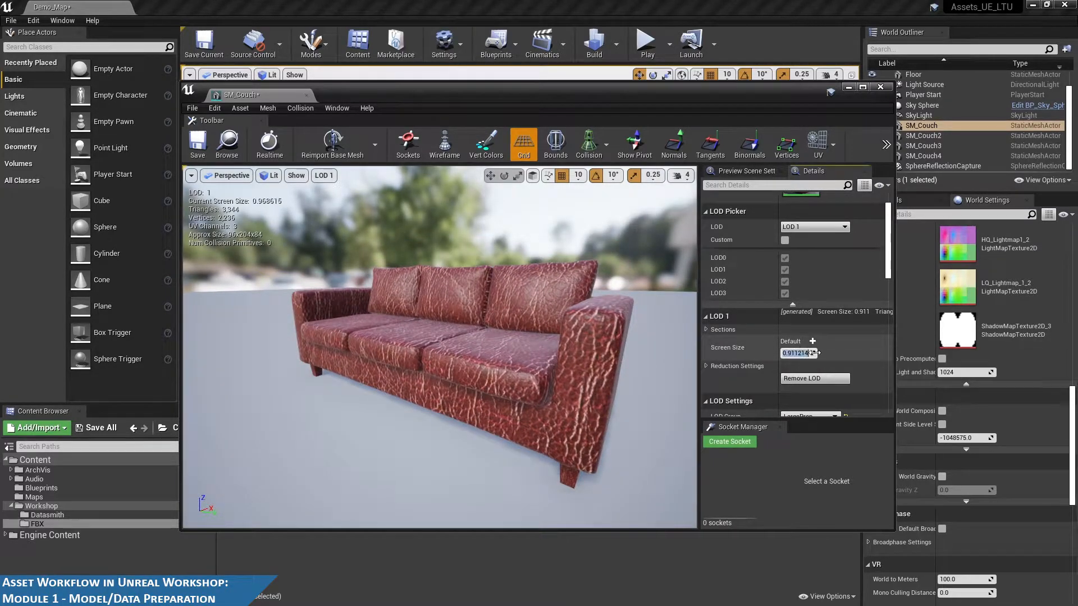
type("0.5")
key("Return")
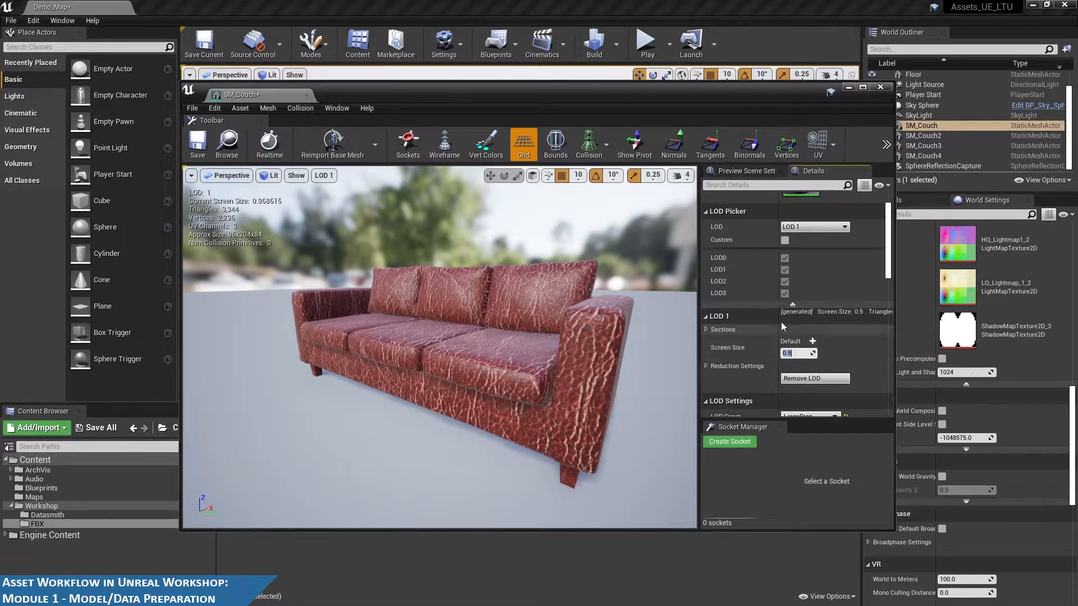
left_click(791, 228)
left_click(810, 257)
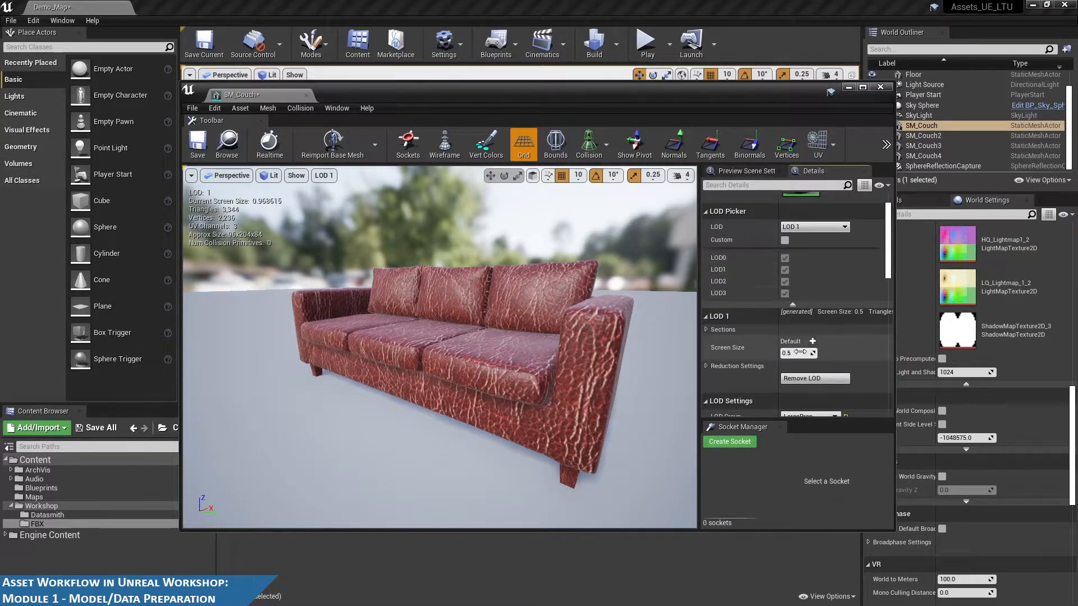
left_click(806, 227)
left_click(808, 269)
left_click(811, 212)
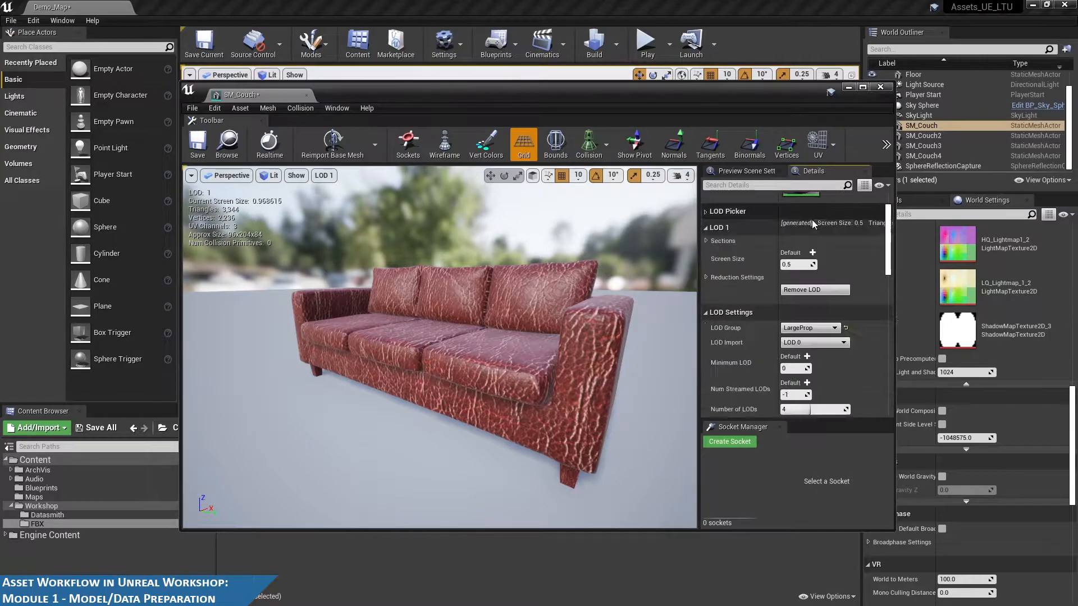
left_click(750, 213)
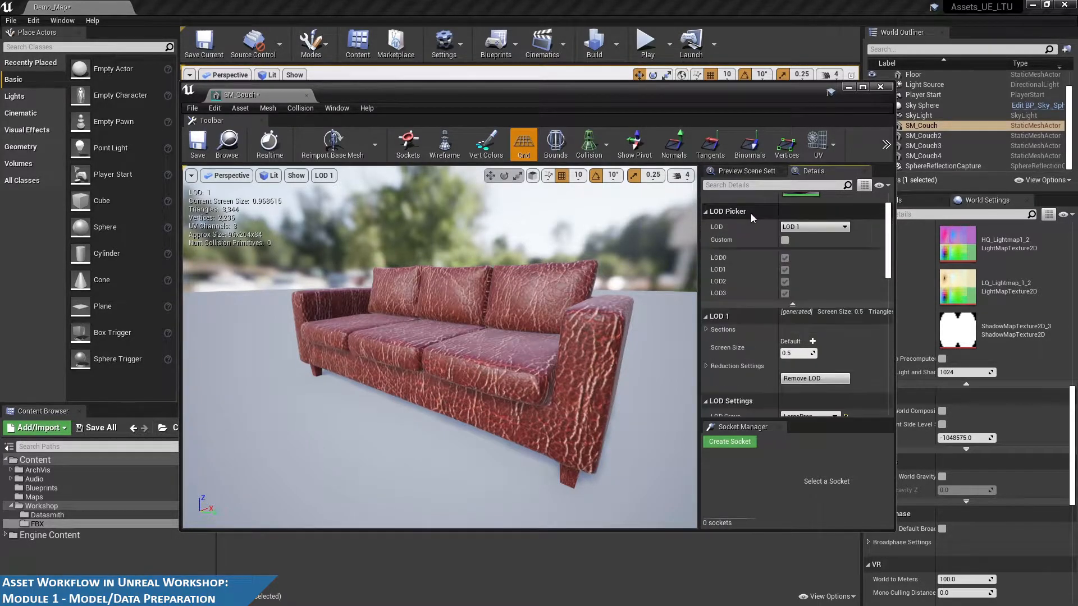
Switch the couch to LOD 2 and set that level's screen size to 0.25
left_click(814, 227)
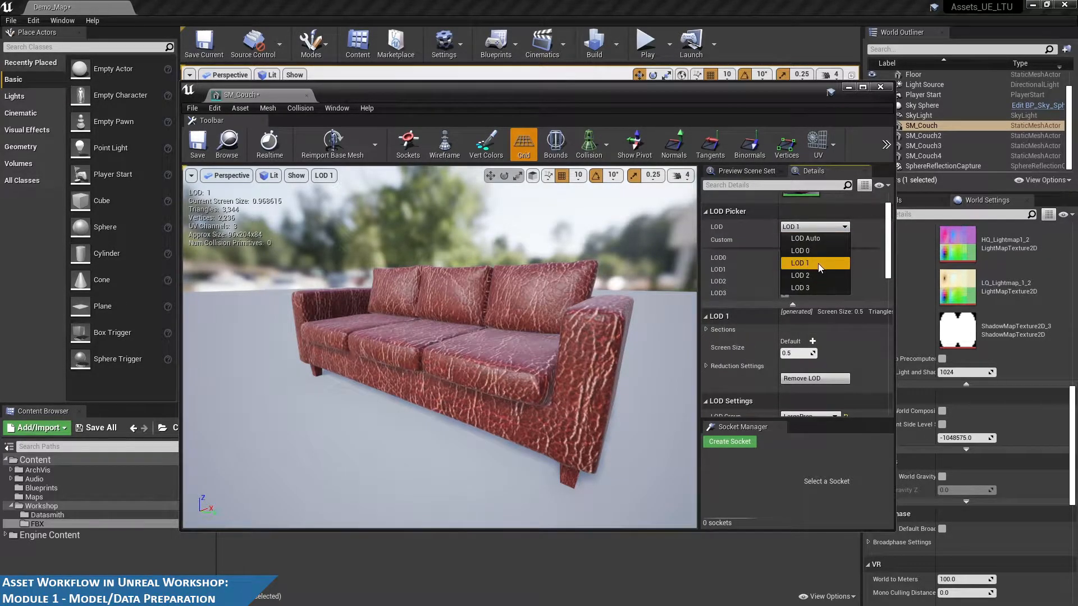
left_click(811, 275)
left_click(810, 351)
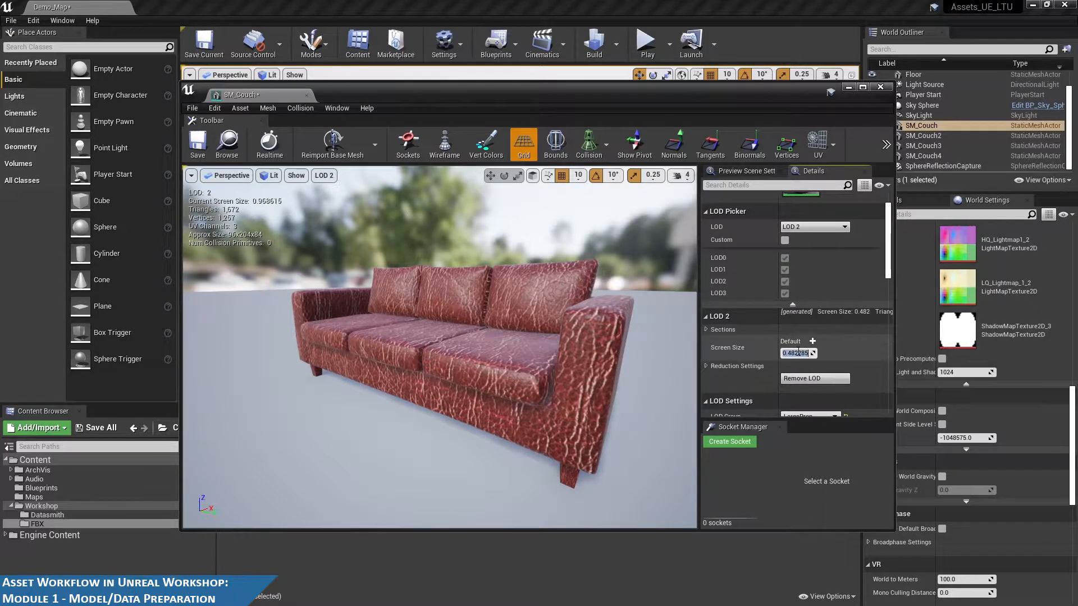
type("0.25")
key("Return")
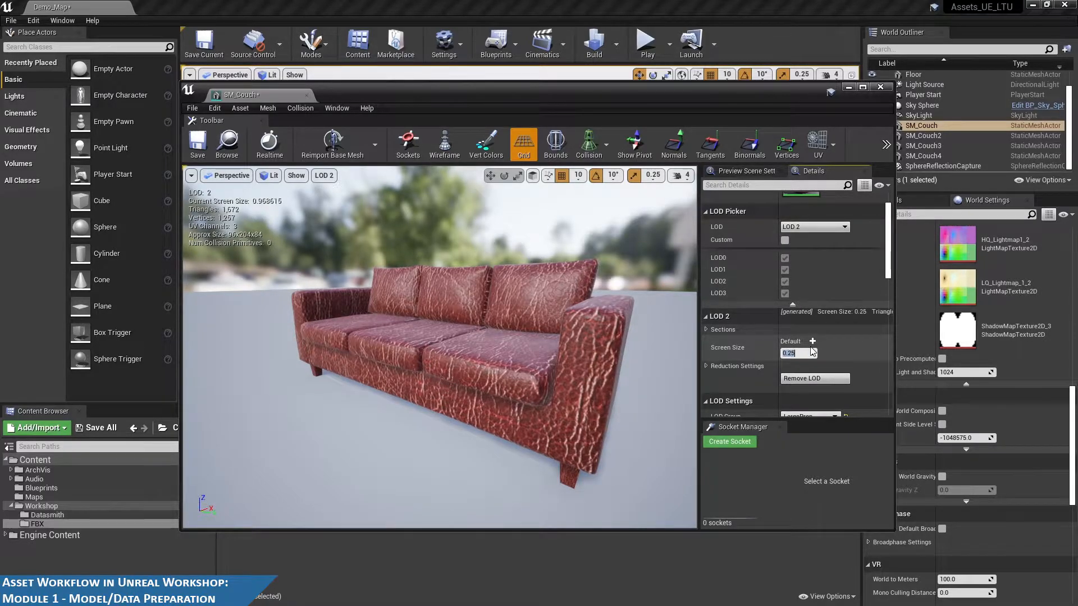
Switch the couch to LOD 3 and set that level's screen size to 0.15
left_click(814, 226)
left_click(821, 288)
left_click(796, 352)
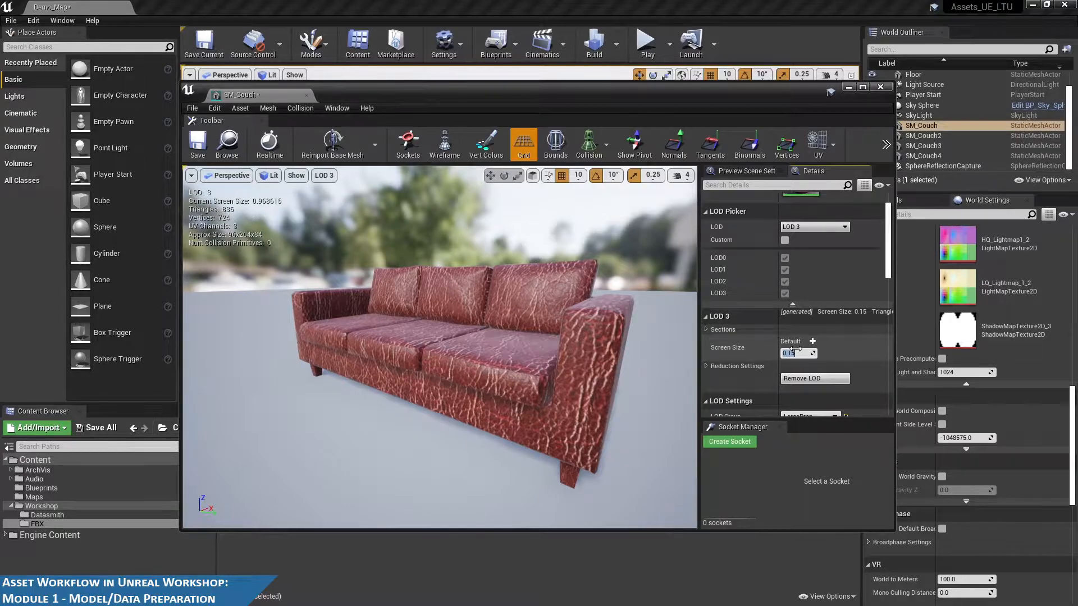
Return the LOD Picker to LOD Auto and view the couch from farther away
scroll(816, 305, "down", 5)
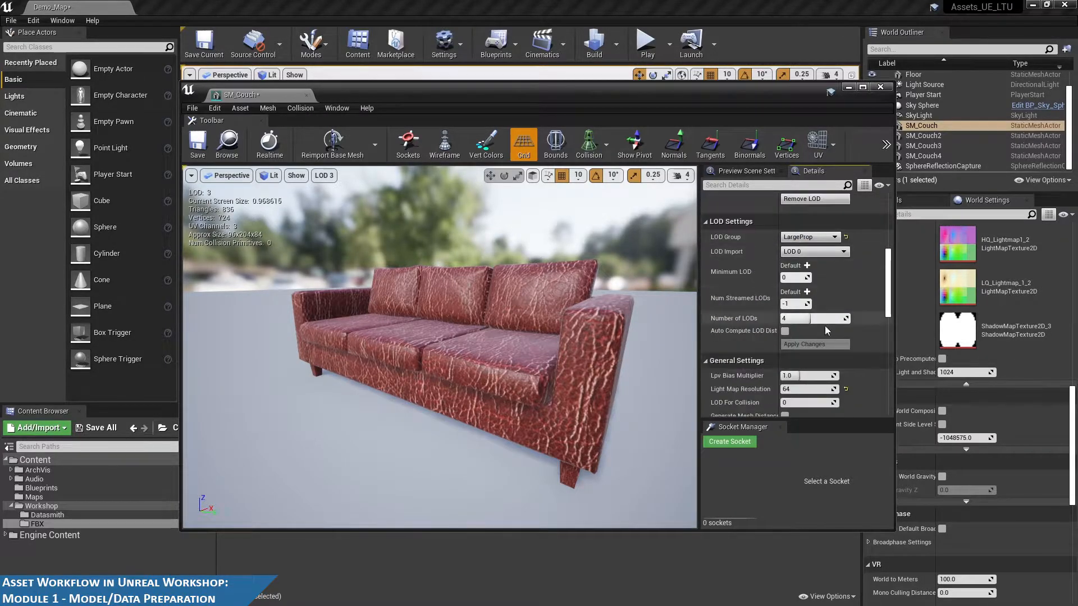
scroll(830, 337, "up", 6)
left_click(817, 245)
left_click(816, 256)
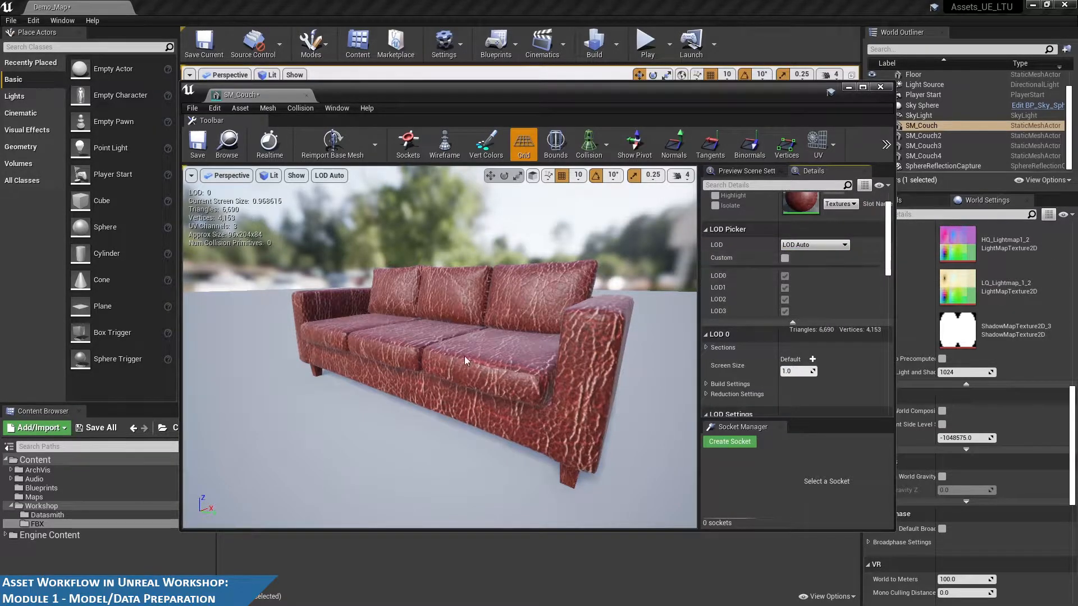
right_click_drag(440, 348, 440, 405)
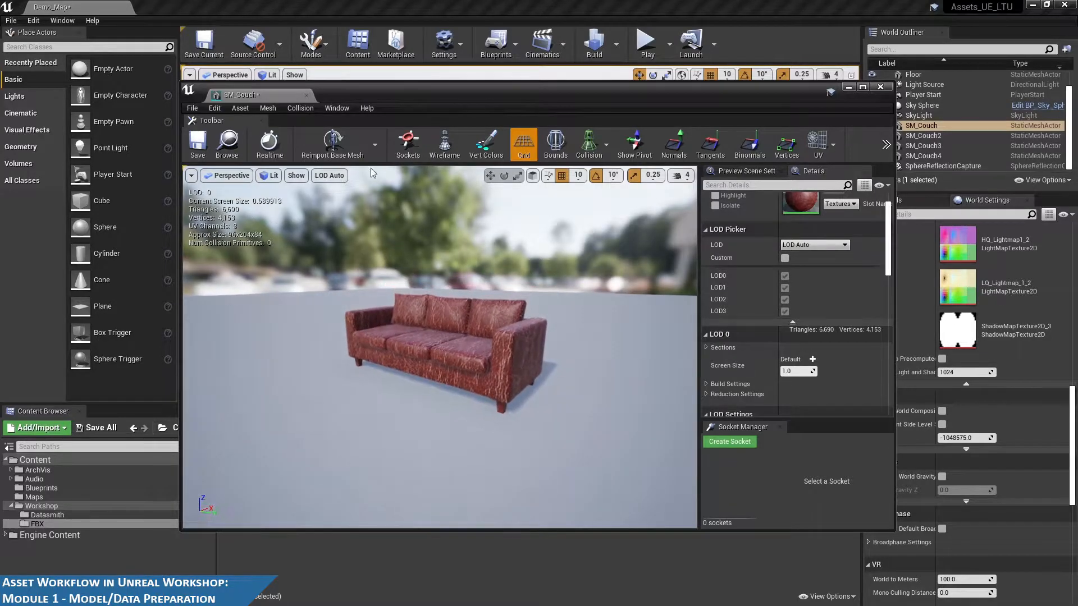
Display the couch in wireframe to check where the LODs switch at the custom screen sizes, and restore the lit view
left_click(441, 141)
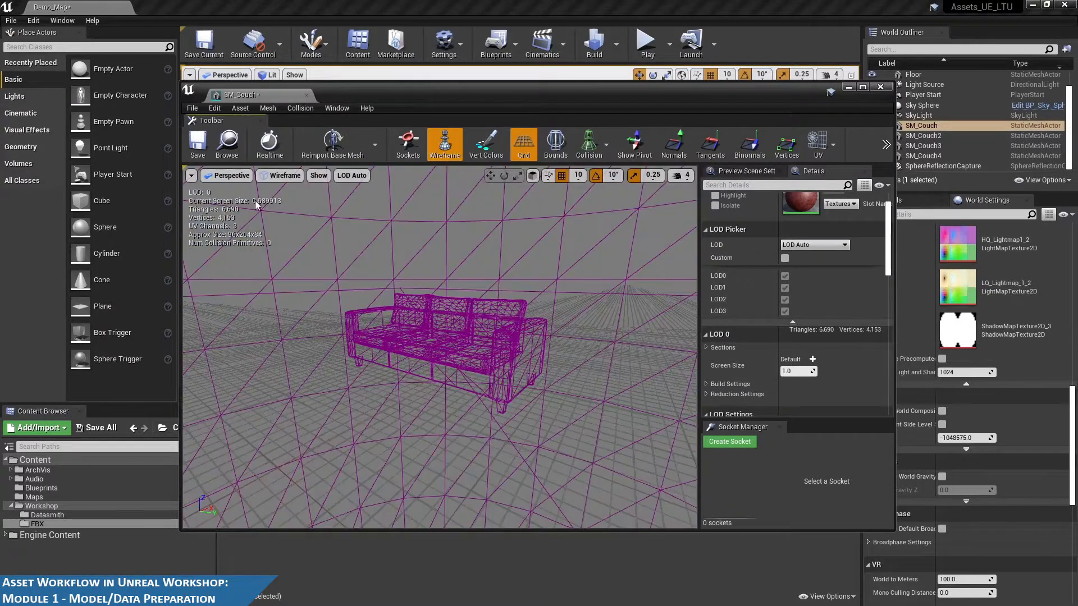
right_click_drag(513, 310, 514, 332)
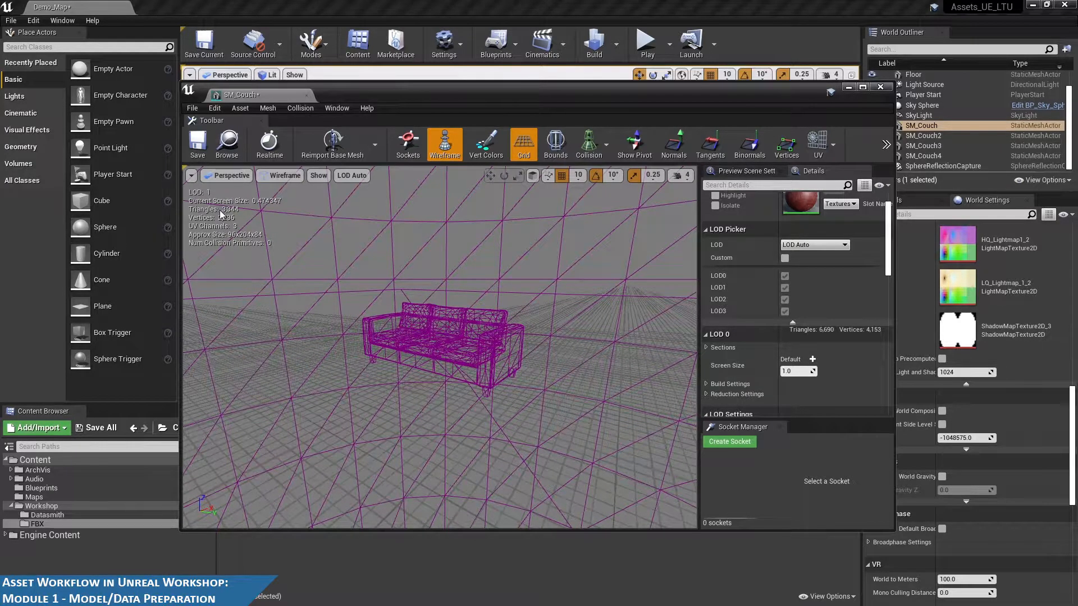
right_click_drag(453, 311, 521, 245)
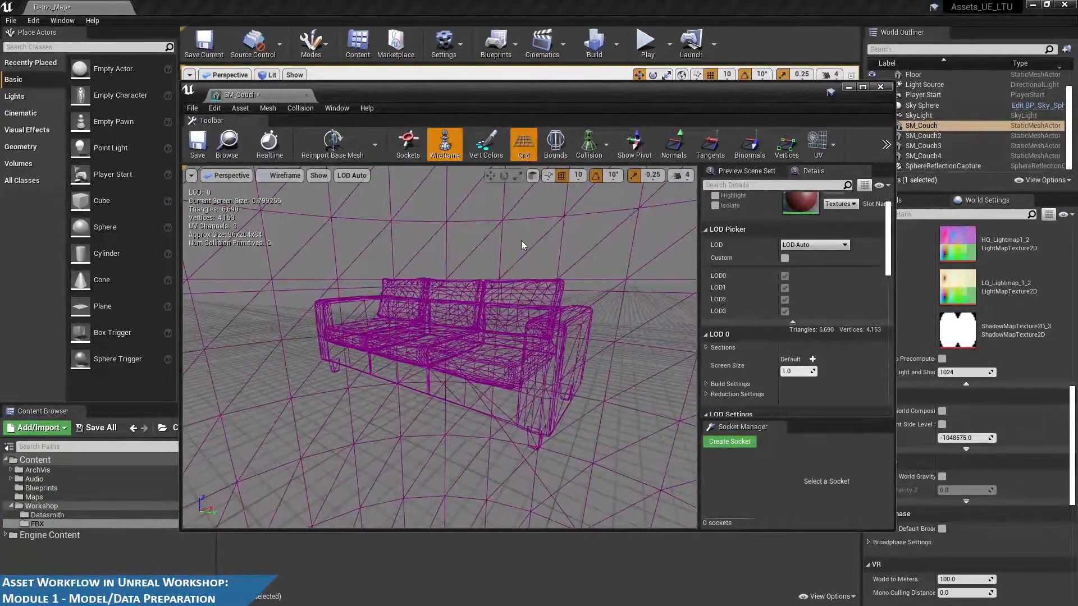
mouse_move(522, 245)
left_mouse_down()
mouse_move(555, 251)
mouse_move(508, 250)
left_mouse_up()
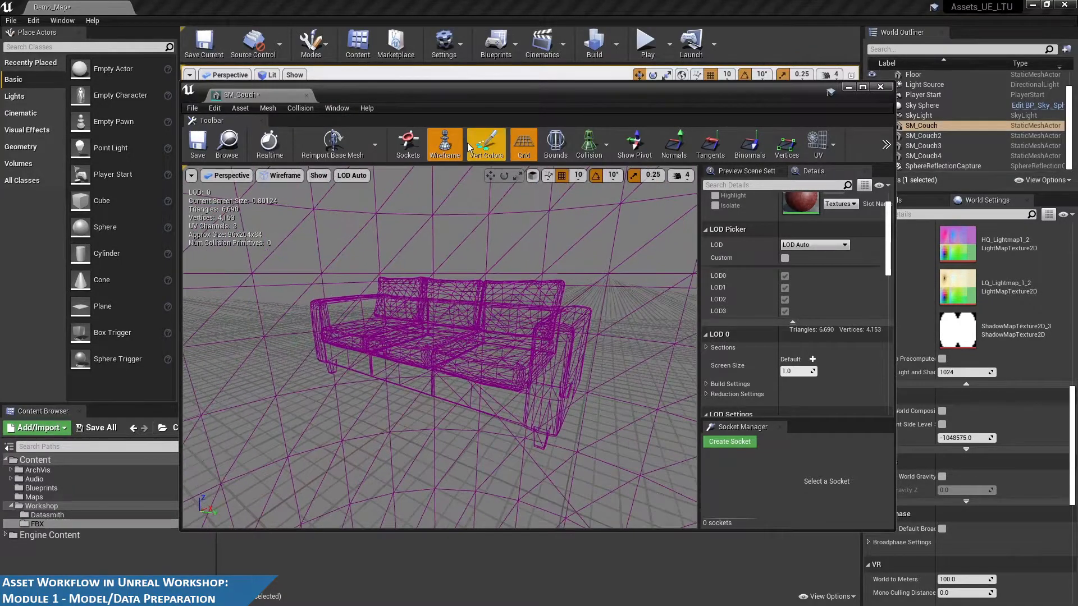
left_click(445, 144)
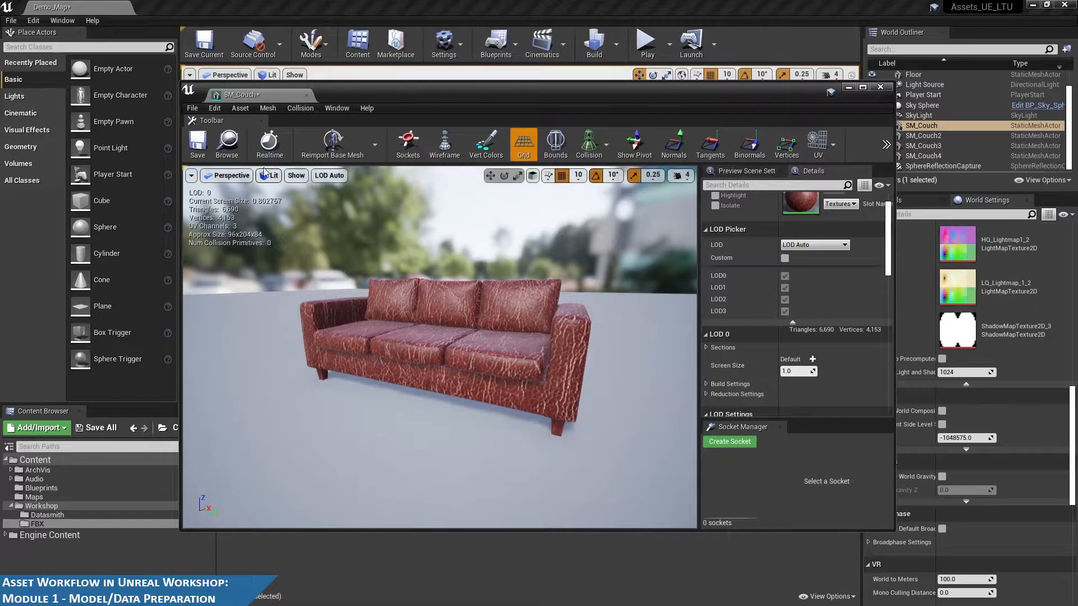
Save the couch mesh, look it over from several angles, and close its mesh editor
left_click(196, 149)
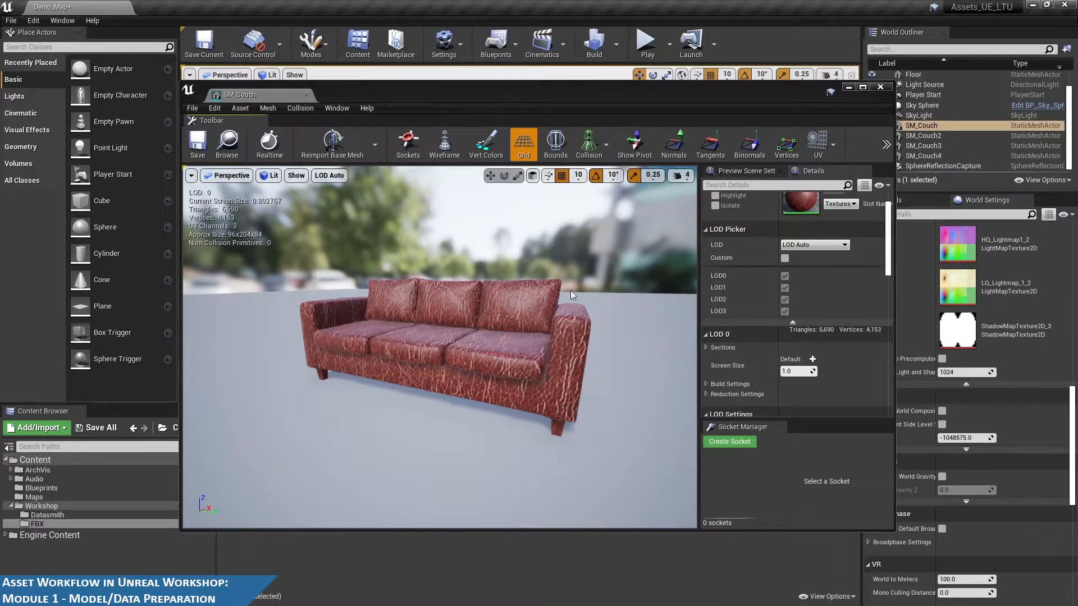
left_click_drag(579, 286, 564, 293)
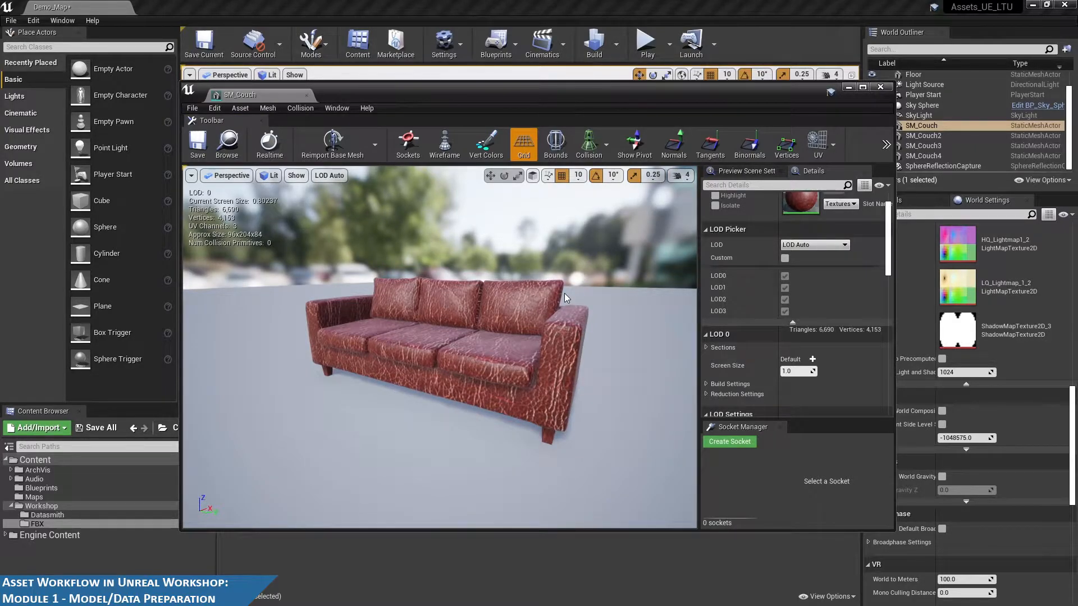
left_click_drag(584, 325, 564, 334)
scroll(584, 325, "up", 5)
scroll(584, 325, "down", 5)
left_click_drag(437, 284, 443, 287)
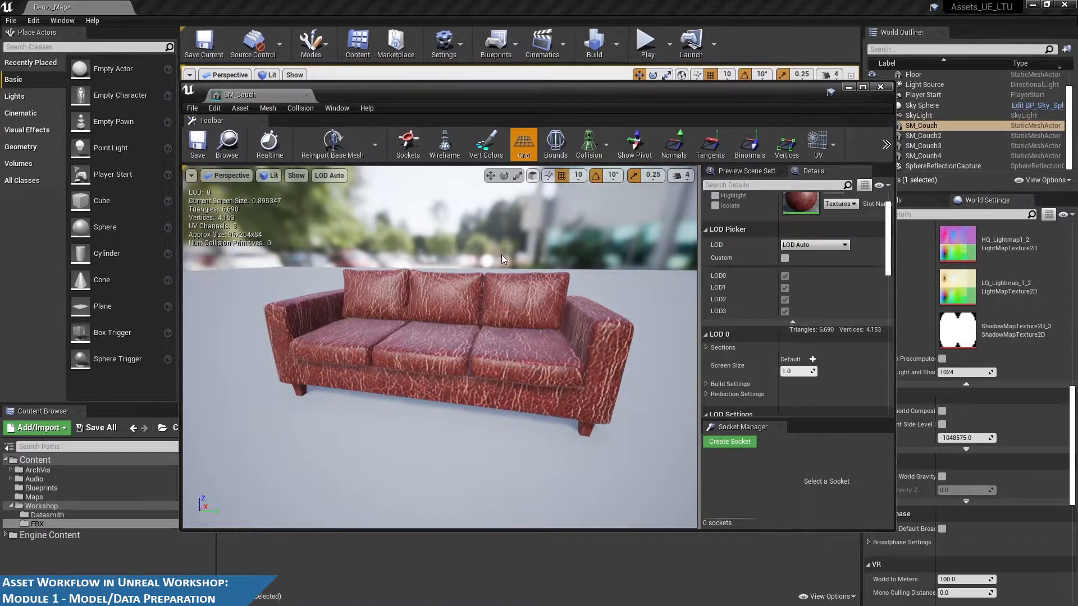
middle_click(248, 96)
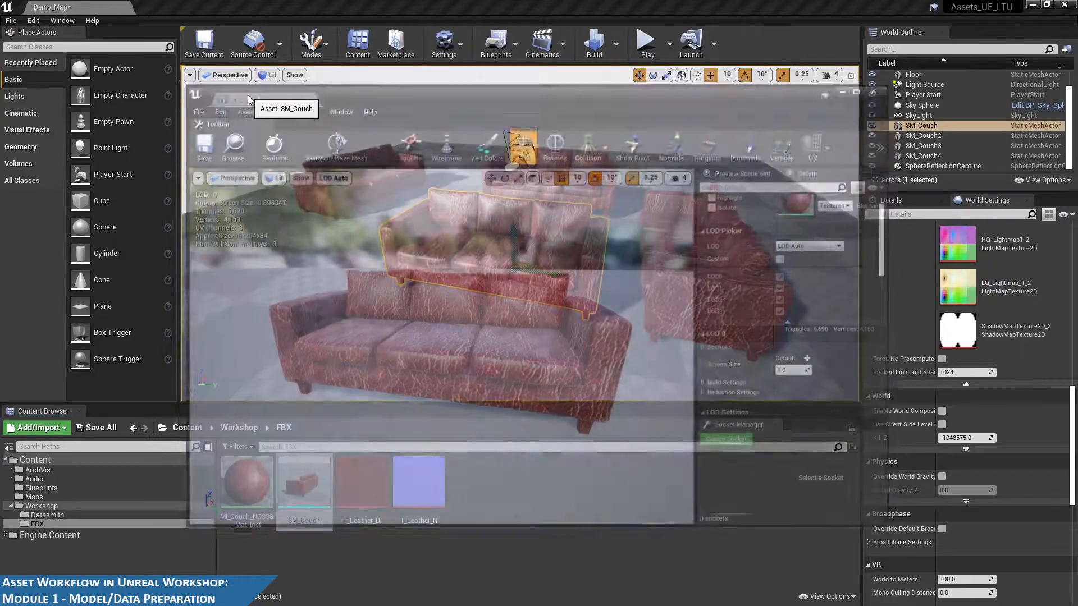
left_click(664, 531)
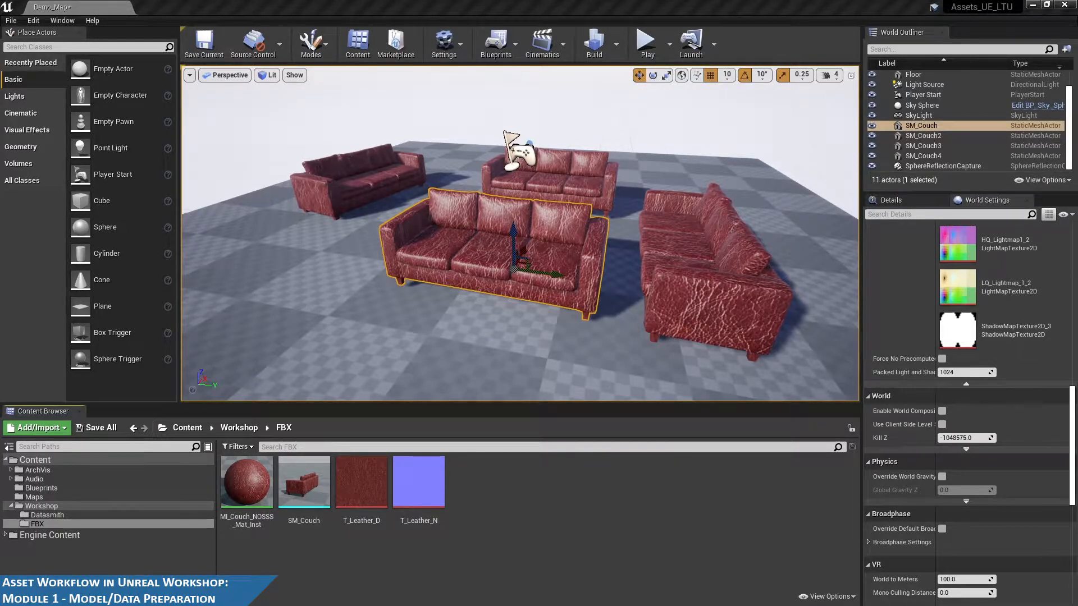
Bring up the workshop PDF, read the LODs slide and the following Collisions slide, and move the document out of view
left_click_drag(1077, 85, 448, 53)
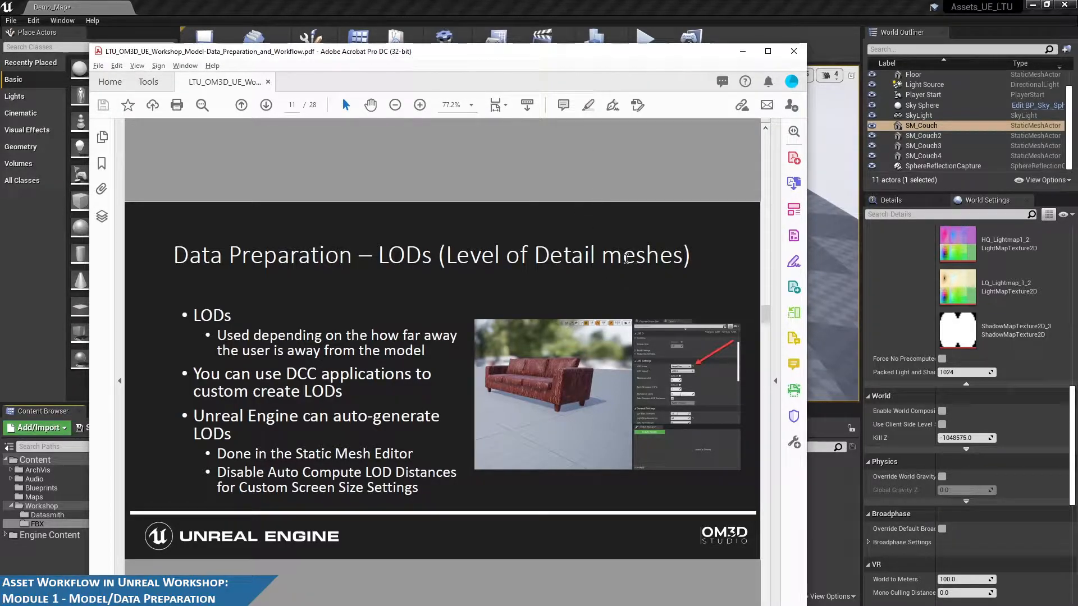
key("Page_Down")
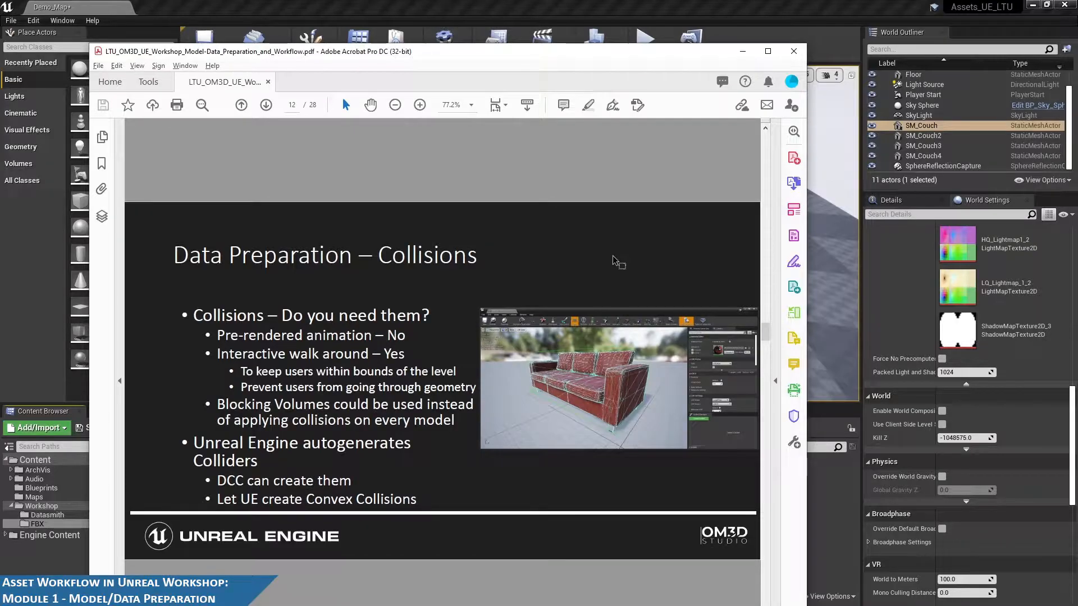
scroll(612, 263, "down", 1)
scroll(613, 262, "up", 1)
left_click_drag(572, 51, 1077, 154)
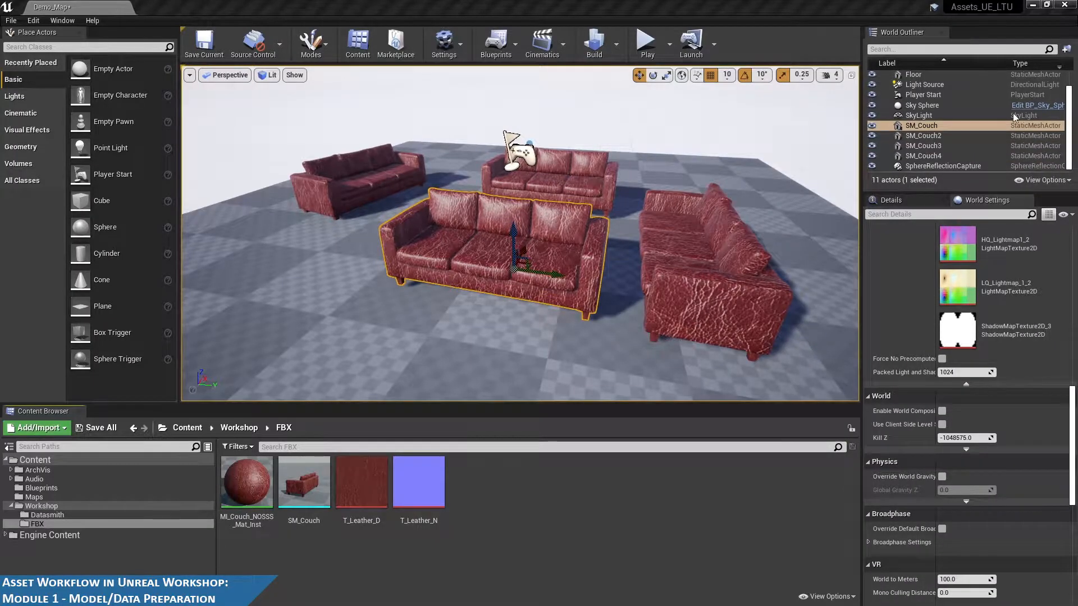
Select all four couches in the level and delete them
right_click_drag(567, 241, 383, 201)
left_click(303, 181)
right_click_drag(303, 181, 269, 182)
left_click(433, 258, "ctrl")
left_click(360, 239, "ctrl")
left_click(398, 190, "ctrl")
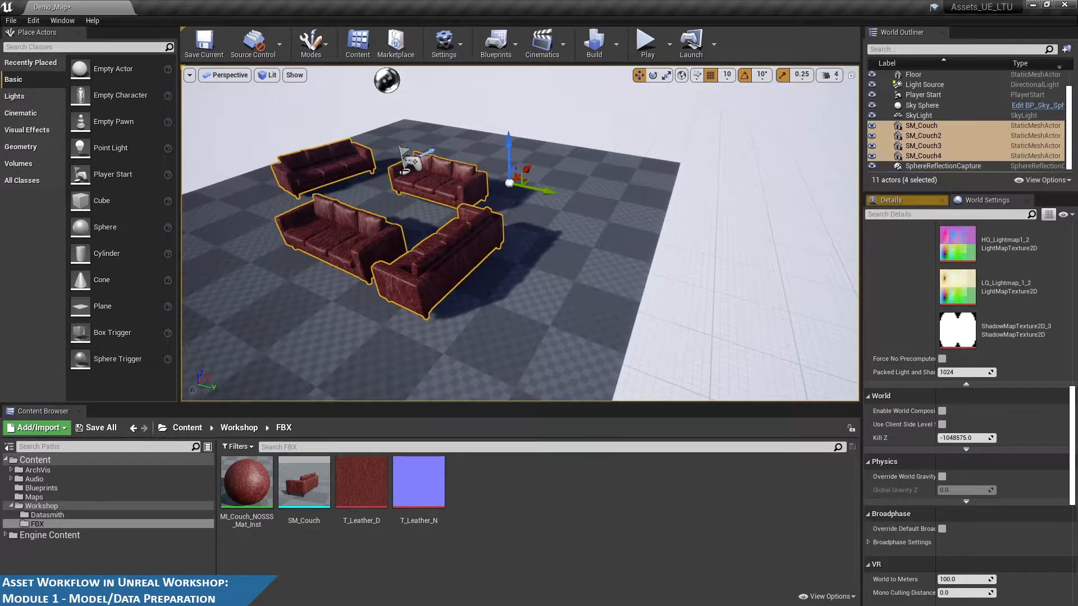
key("Delete")
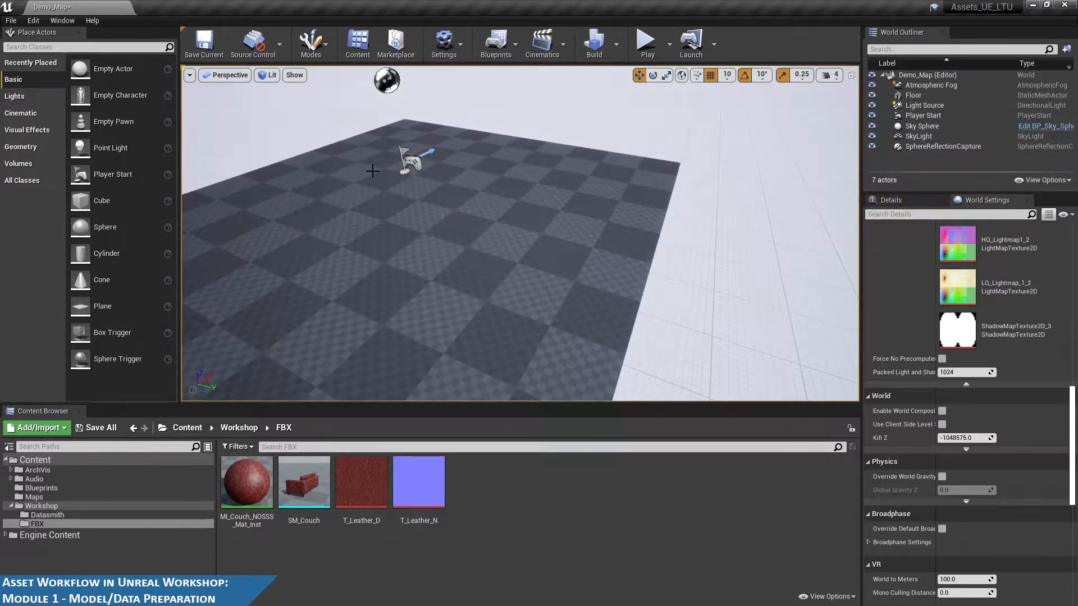
scroll(589, 233, "down", 2)
key("a")
right_click_drag(586, 247, 586, 247)
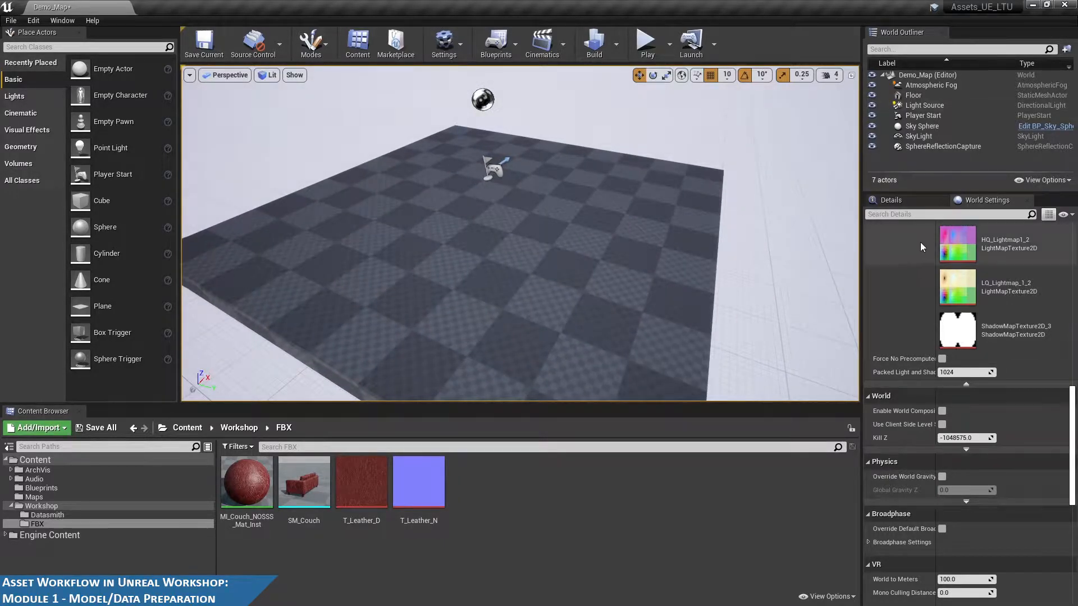
key("alt+Tab")
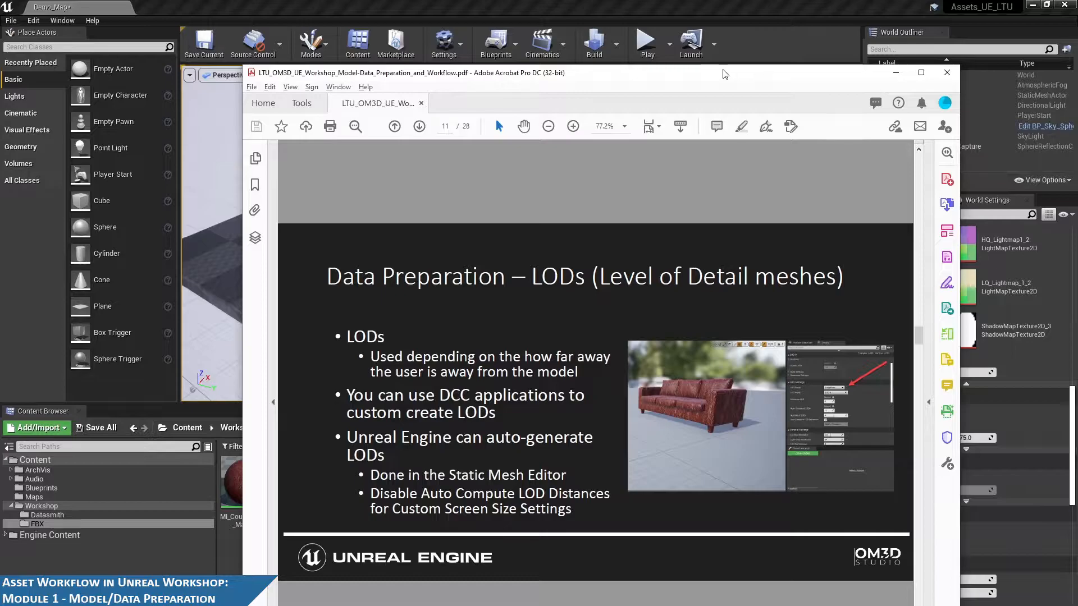
key("alt+Tab")
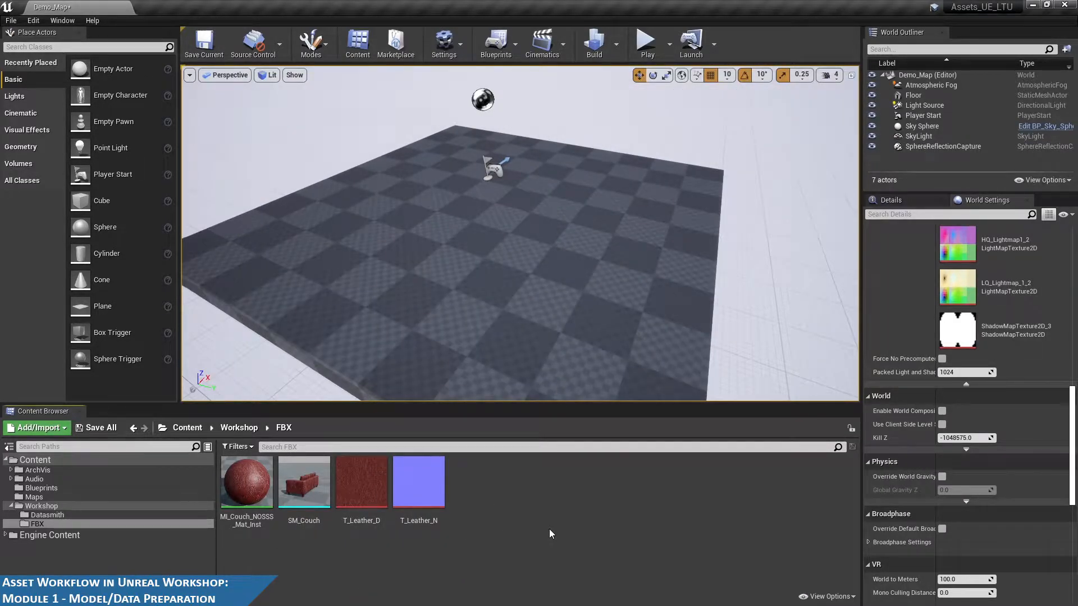
Force delete the couch material, SM_Couch mesh and both leather textures from the FBX content folder
left_click(584, 305)
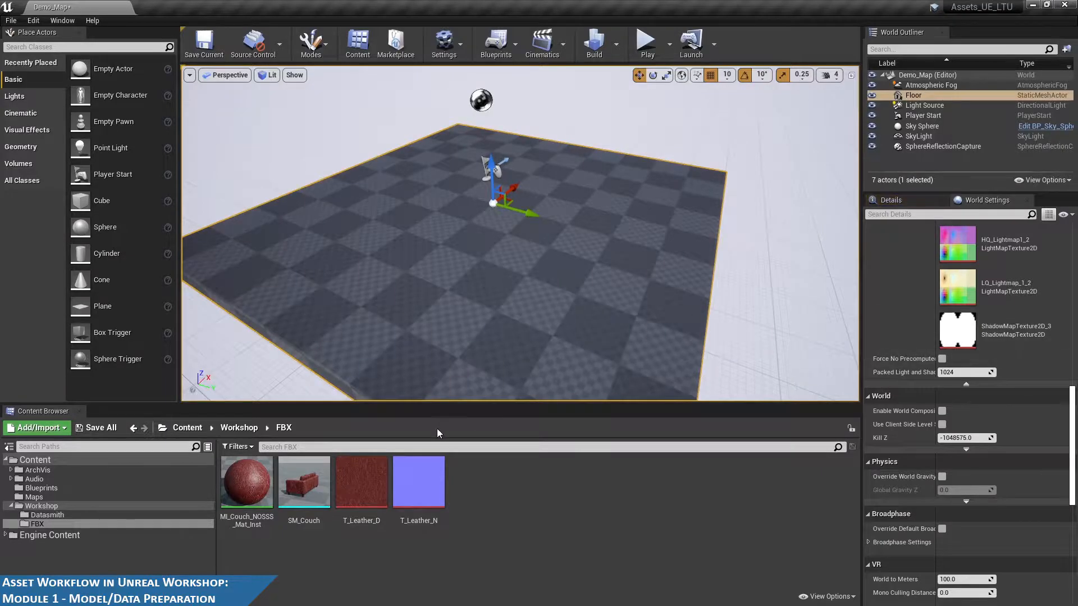
left_click(247, 482)
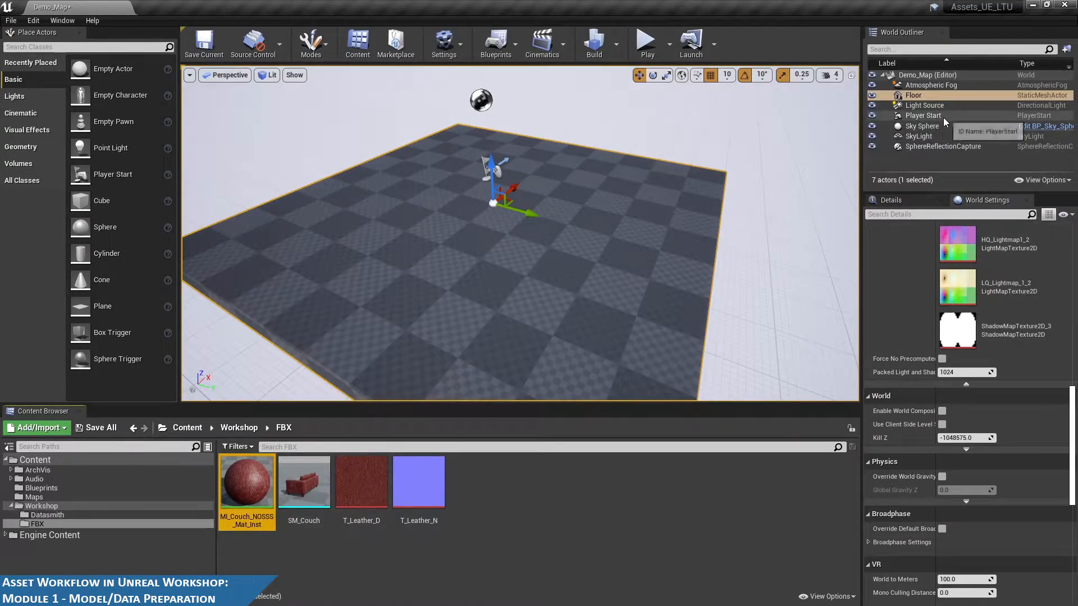
left_click(407, 490, "shift")
key("Delete")
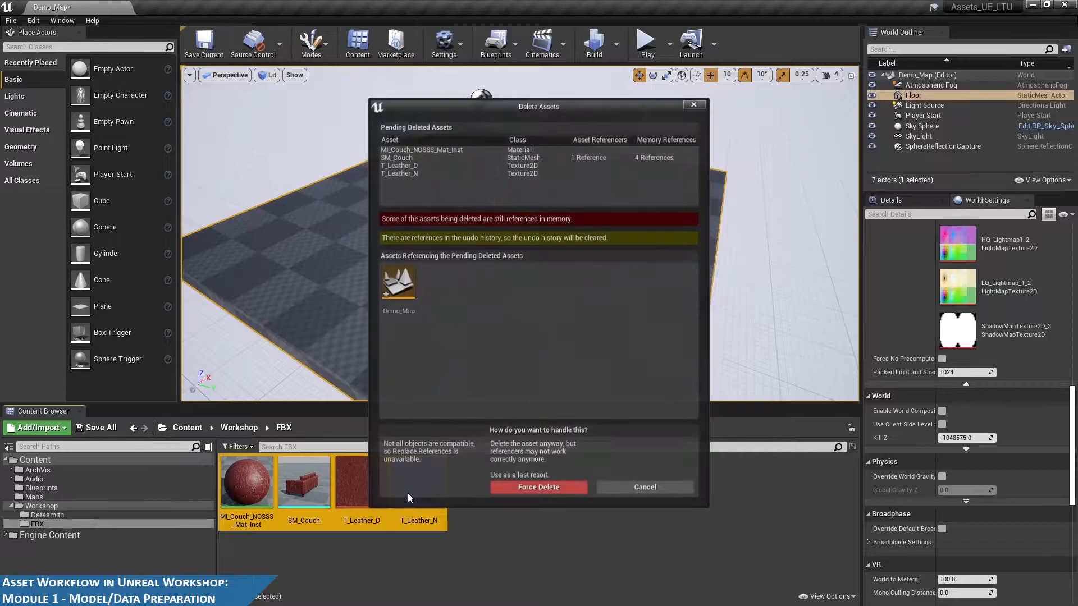
left_click(538, 486)
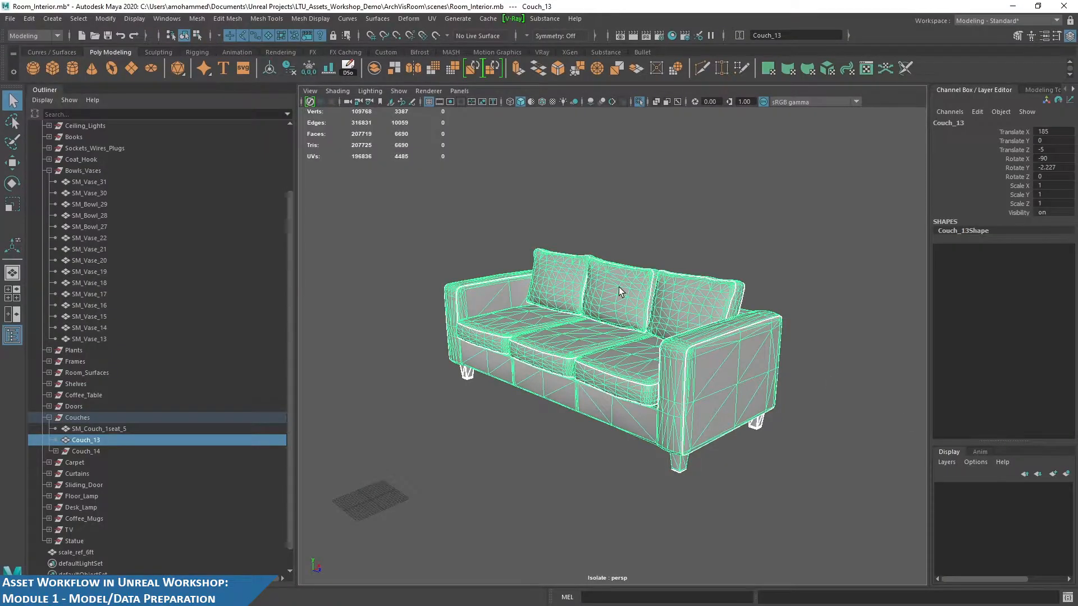
In Maya, end the couch isolation to show the whole room and look over its couch, walls, shelves and props
left_click(745, 174)
key("ctrl+1")
left_click_drag(736, 224, 685, 375, "alt")
left_click(568, 338)
left_click_drag(568, 338, 681, 382, "alt")
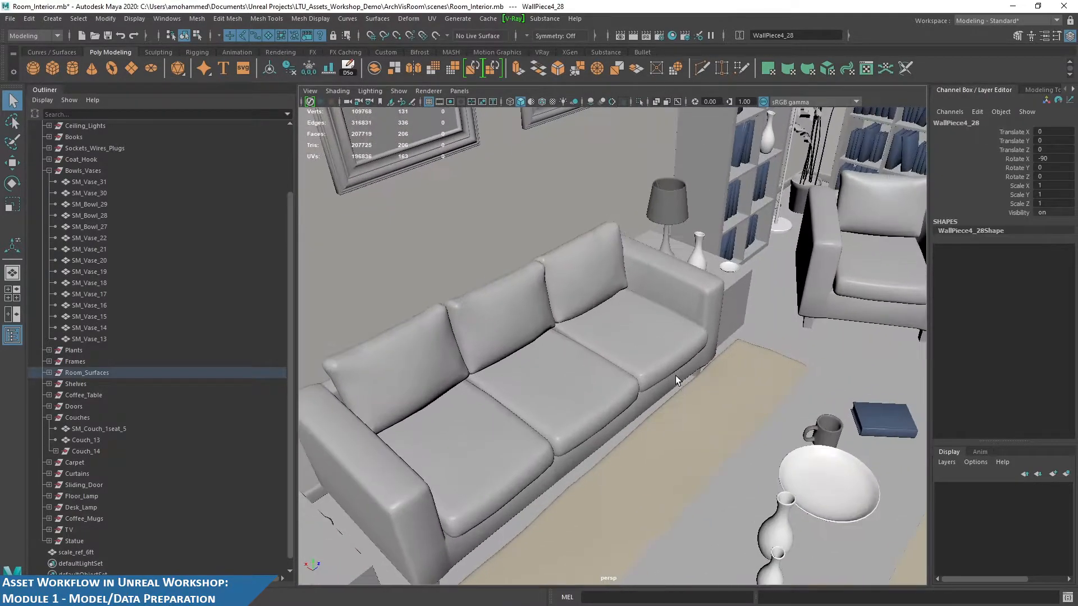
left_click(688, 292)
left_click_drag(688, 291, 736, 238, "alt")
left_click(497, 213)
left_click(606, 203)
middle_click_drag(733, 218, 700, 253, "alt")
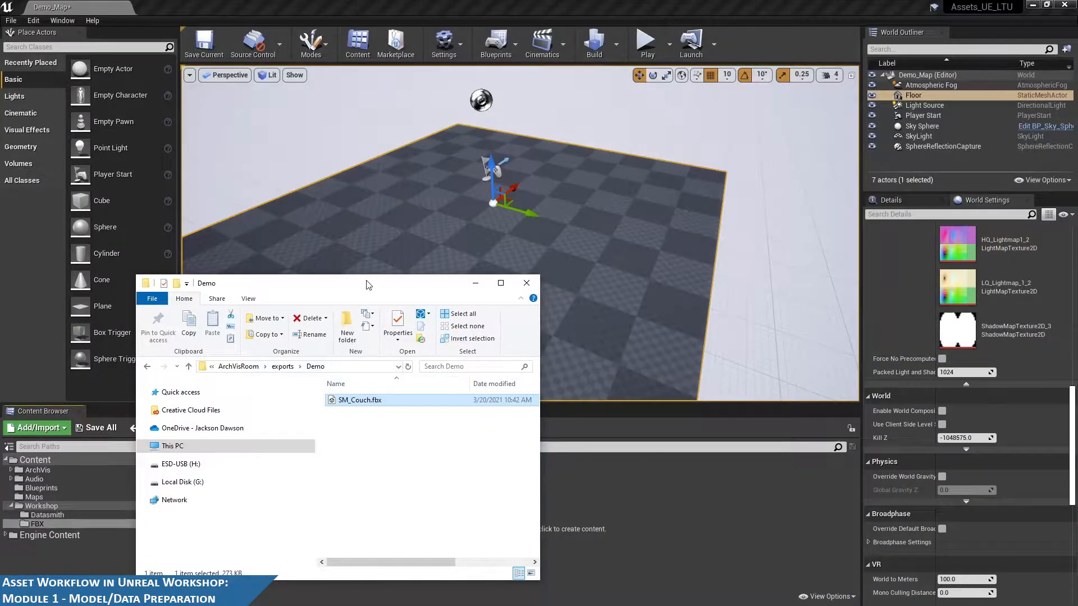
In File Explorer, go up to the exports folder, enlarge the window, and select SM_Books_1.fbx through SM_Books_5.fbx
left_click_drag(367, 285, 519, 112)
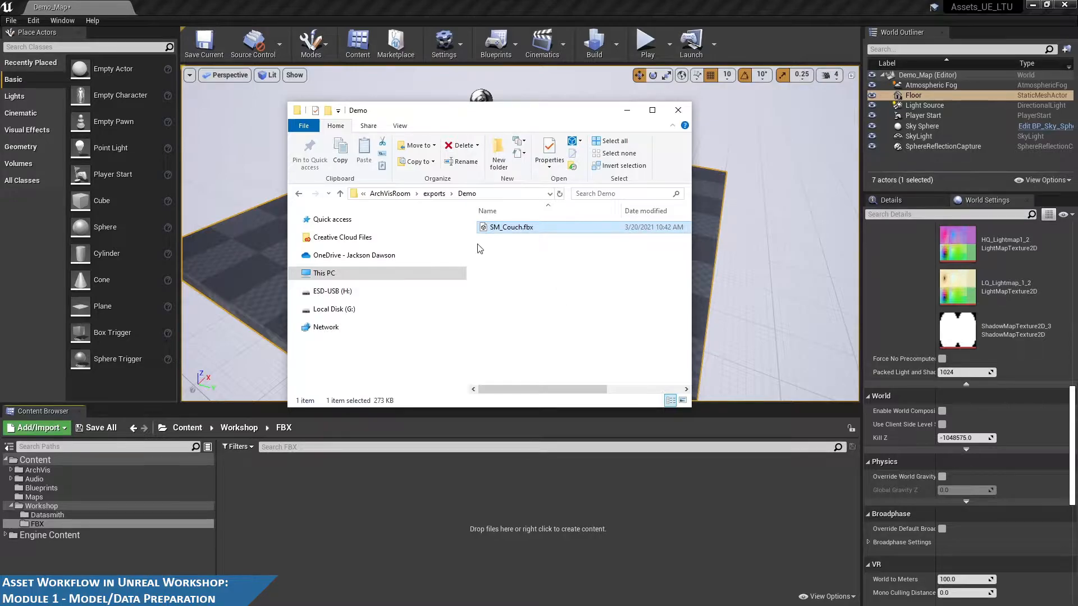
left_click(434, 193)
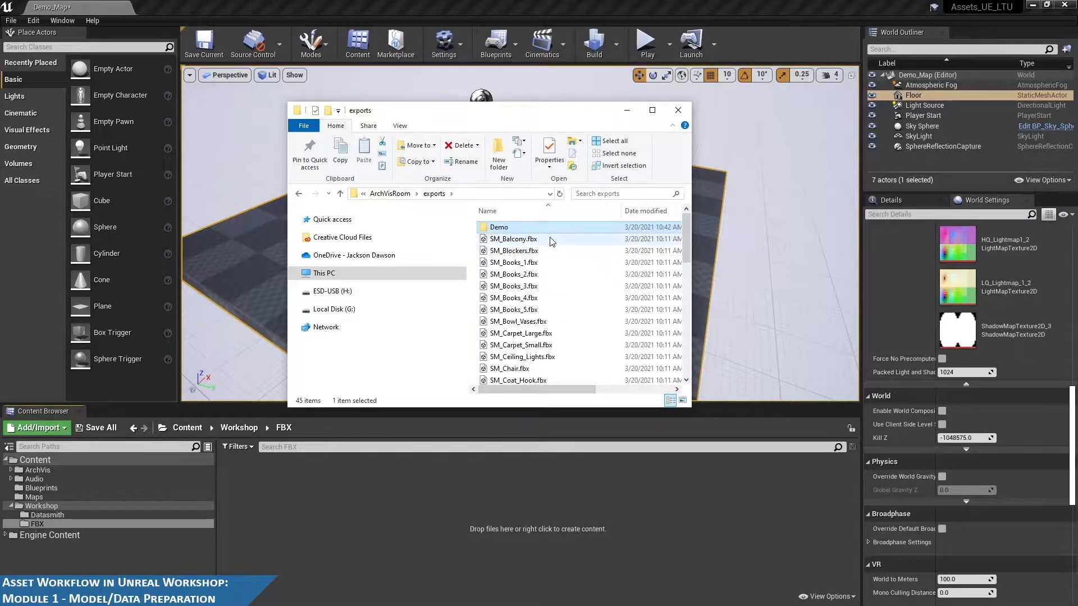
left_click(513, 240)
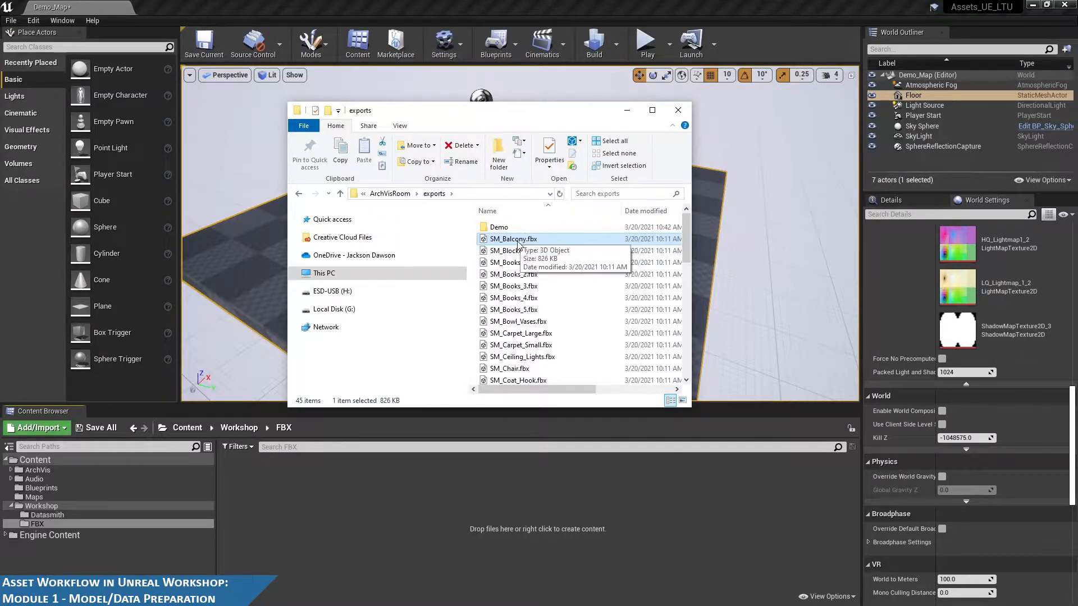
left_click_drag(689, 411, 797, 466)
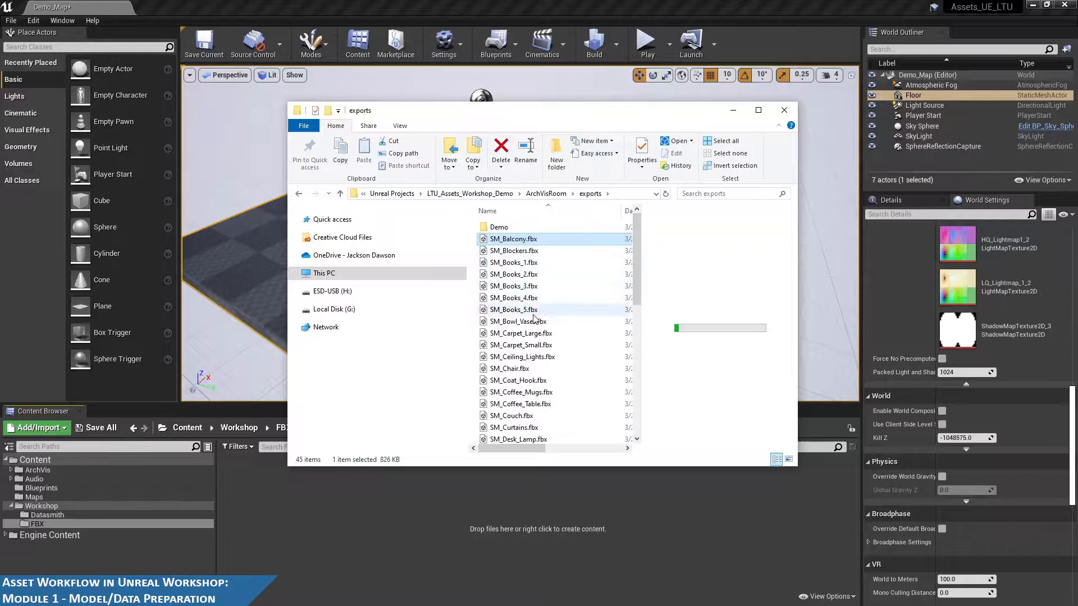
left_click(527, 263)
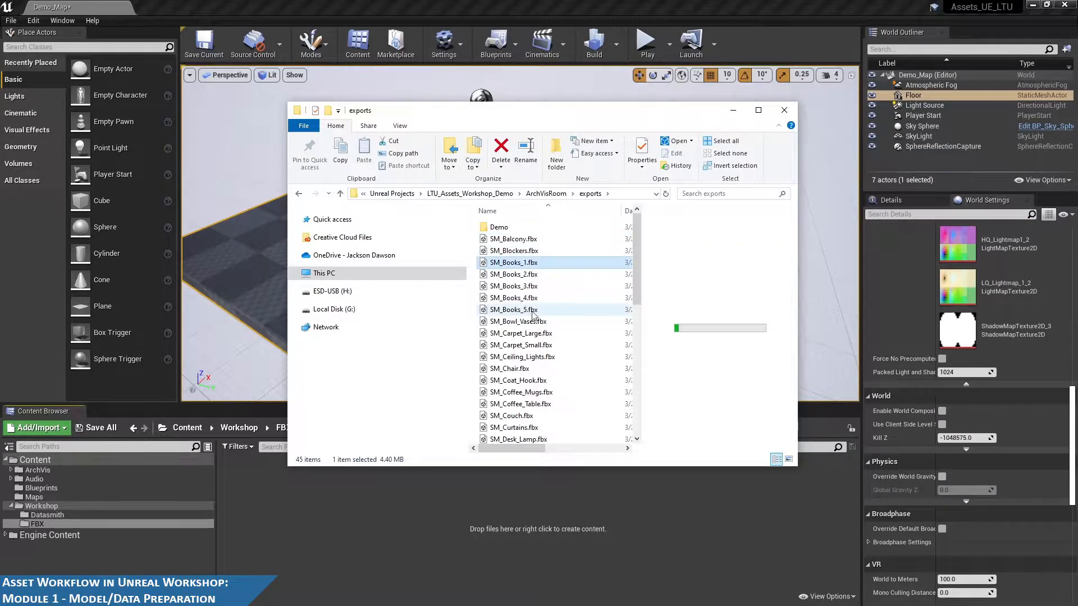
left_click(531, 310, "shift")
Add the structure ceiling, floor, trim and Wall_1 to Wall_5 FBX files to the selection
scroll(565, 359, "down", 1)
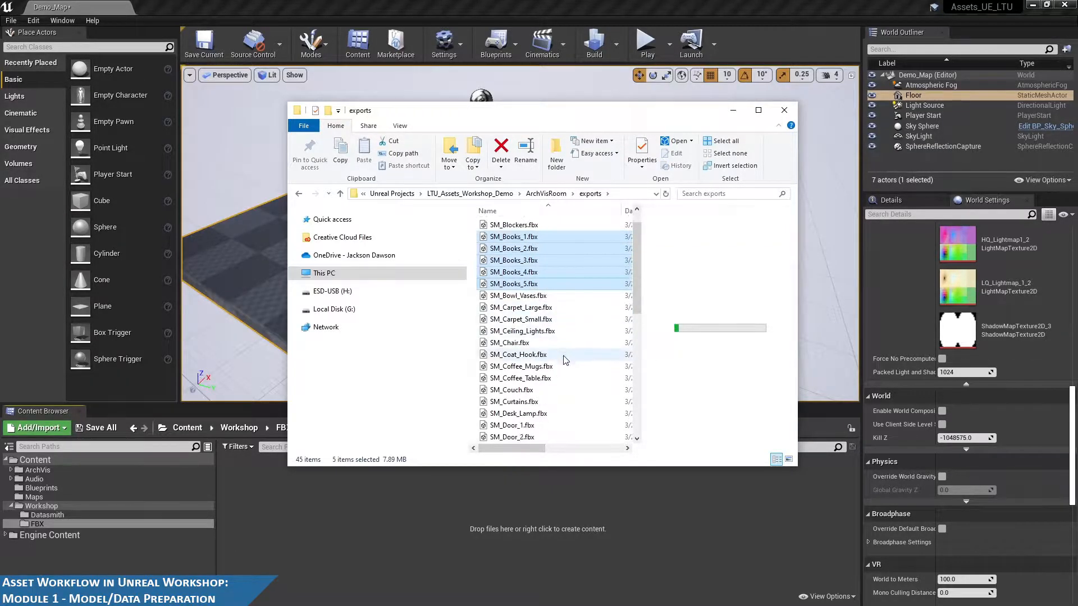
scroll(564, 359, "down", 3)
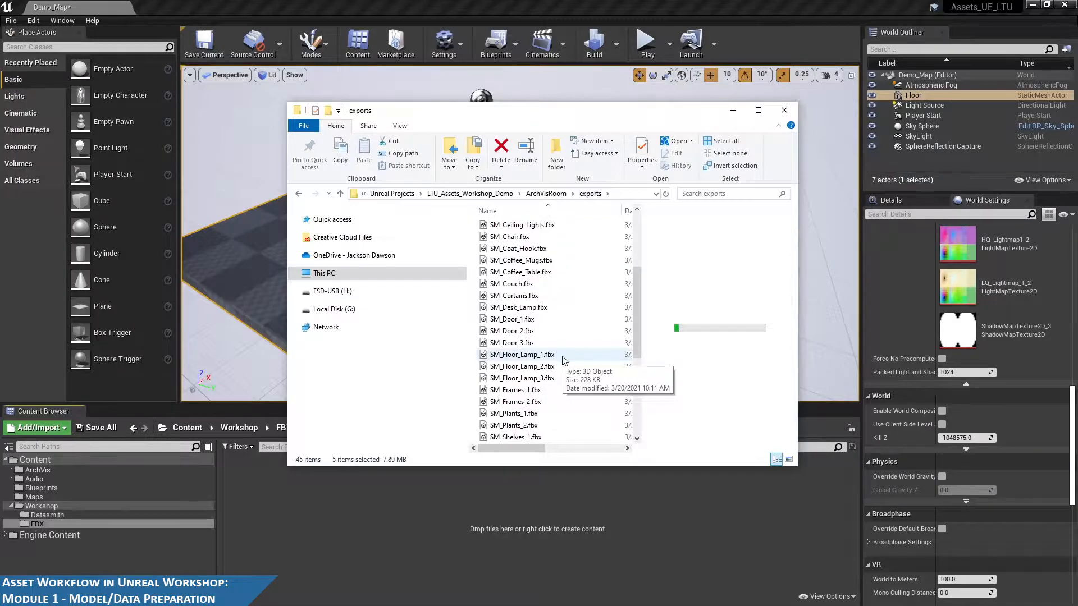
scroll(564, 359, "down", 5)
left_click(533, 366, "ctrl")
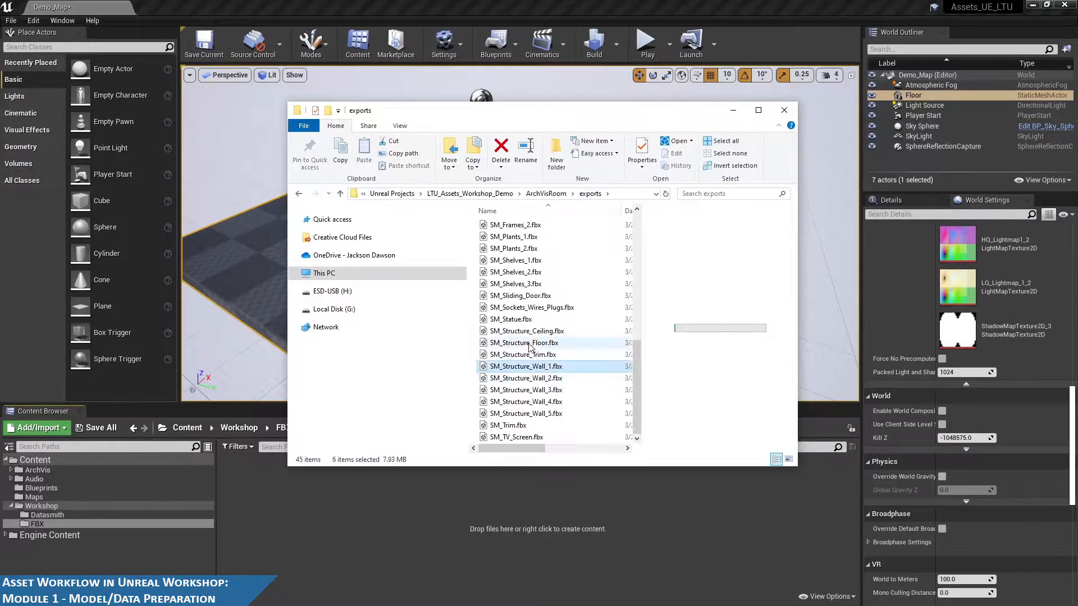
left_click(530, 355, "ctrl")
left_click(543, 332, "ctrl")
left_click(528, 344, "ctrl")
left_click(536, 379, "ctrl")
left_click(541, 391, "ctrl")
left_click(543, 402, "ctrl")
left_click(544, 414, "ctrl")
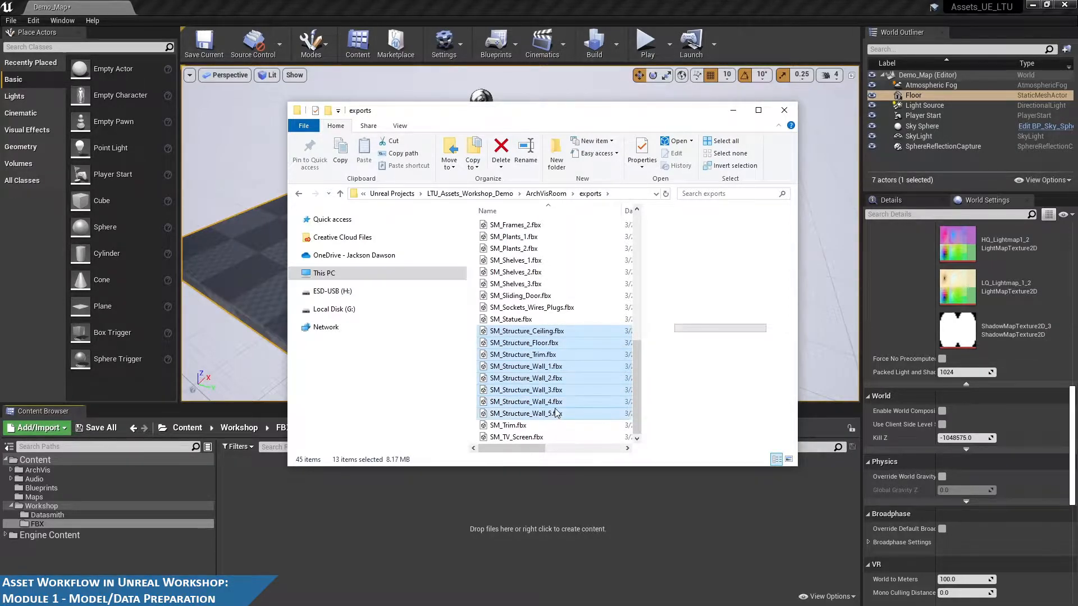
Add SM_Shelves_1.fbx to SM_Shelves_3.fbx to the selection and check the full set of selected files
scroll(556, 414, "up", 1)
left_click(517, 318, "ctrl")
left_click(518, 307, "ctrl")
left_click(517, 297, "ctrl")
scroll(549, 318, "up", 6)
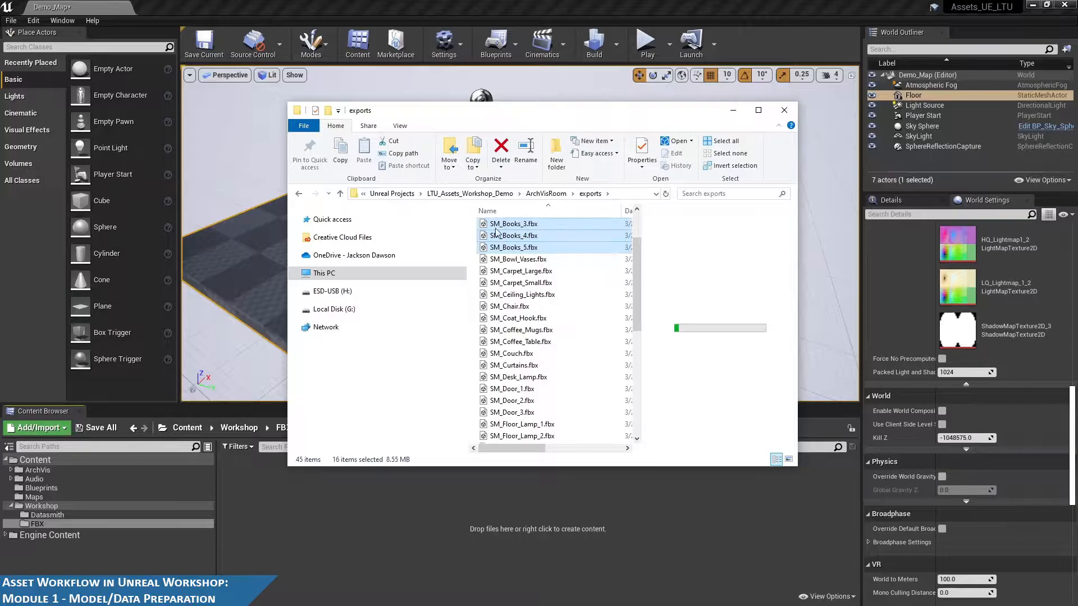
scroll(569, 277, "up", 2)
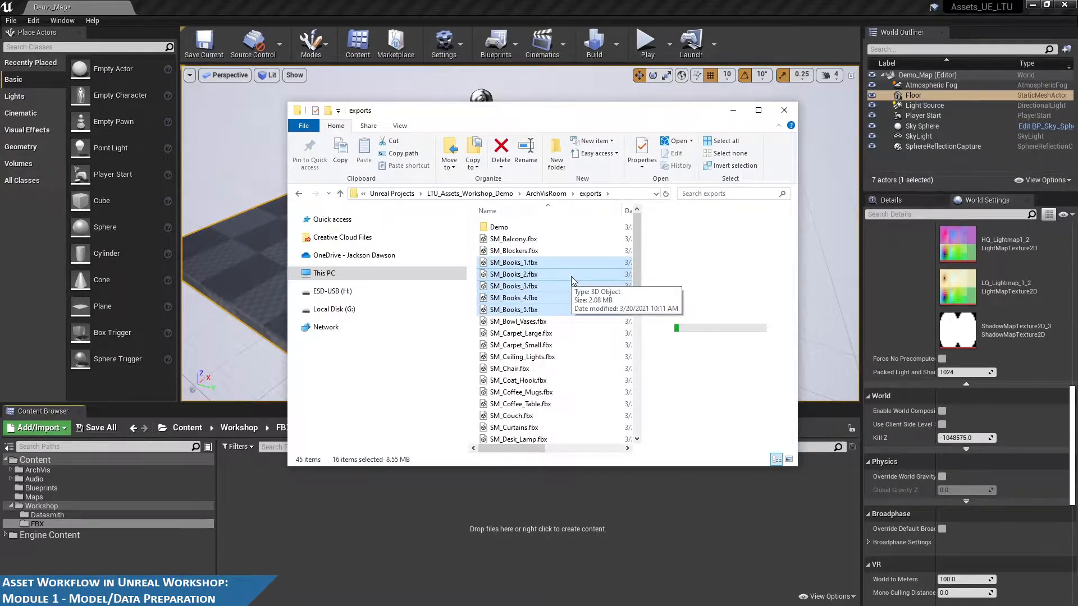
scroll(573, 275, "down", 7)
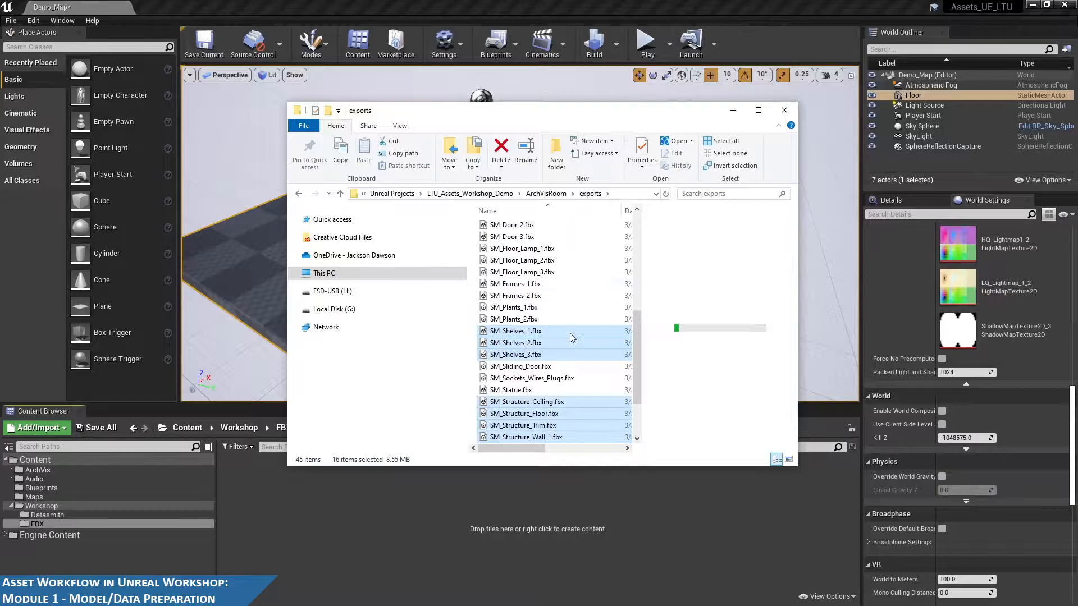
scroll(570, 332, "up", 1)
scroll(570, 333, "down", 3)
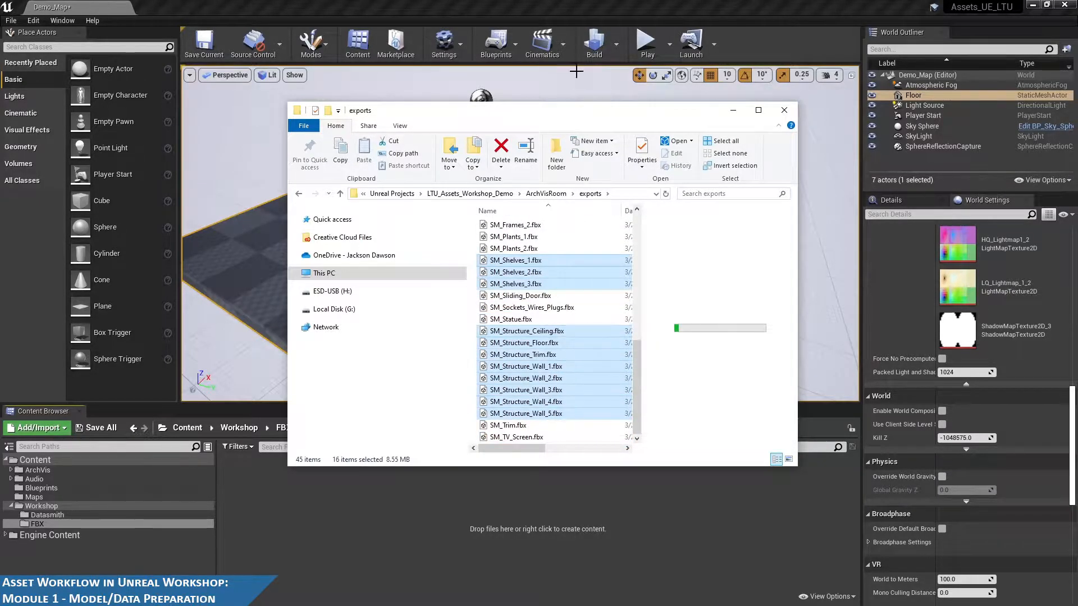
Import all the selected FBX files into Unreal's Workshop/FBX folder with Combine Meshes enabled
left_click_drag(586, 112, 427, 48)
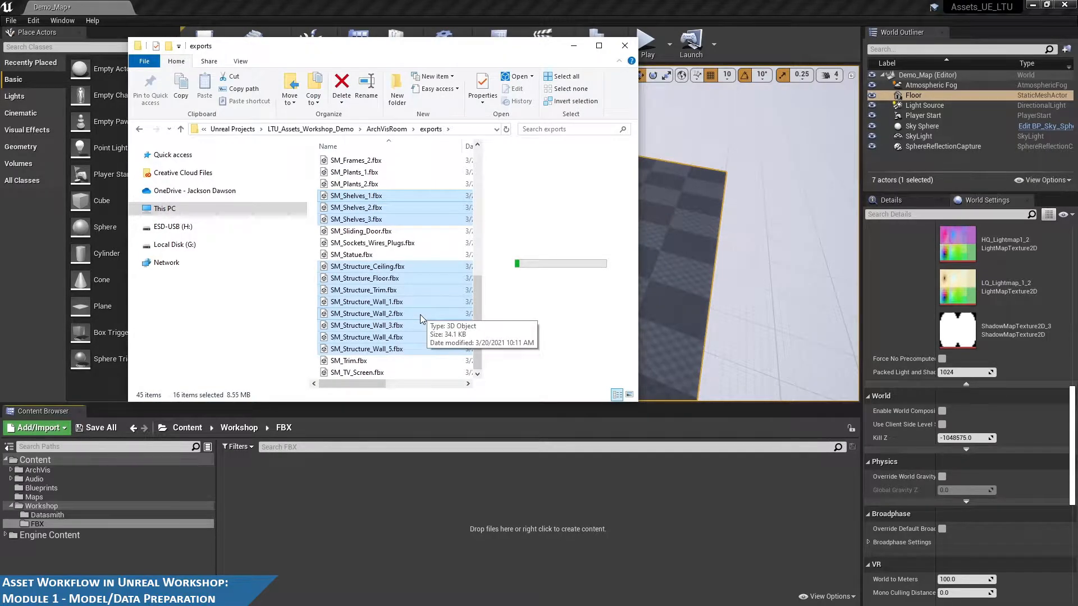
left_click_drag(420, 314, 470, 518)
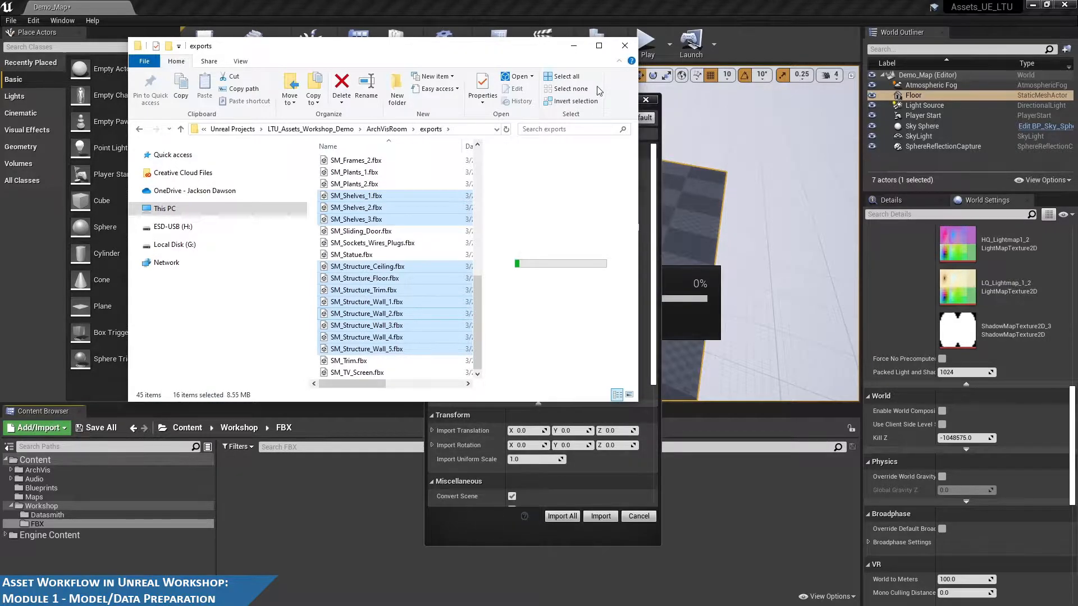
left_click(574, 45)
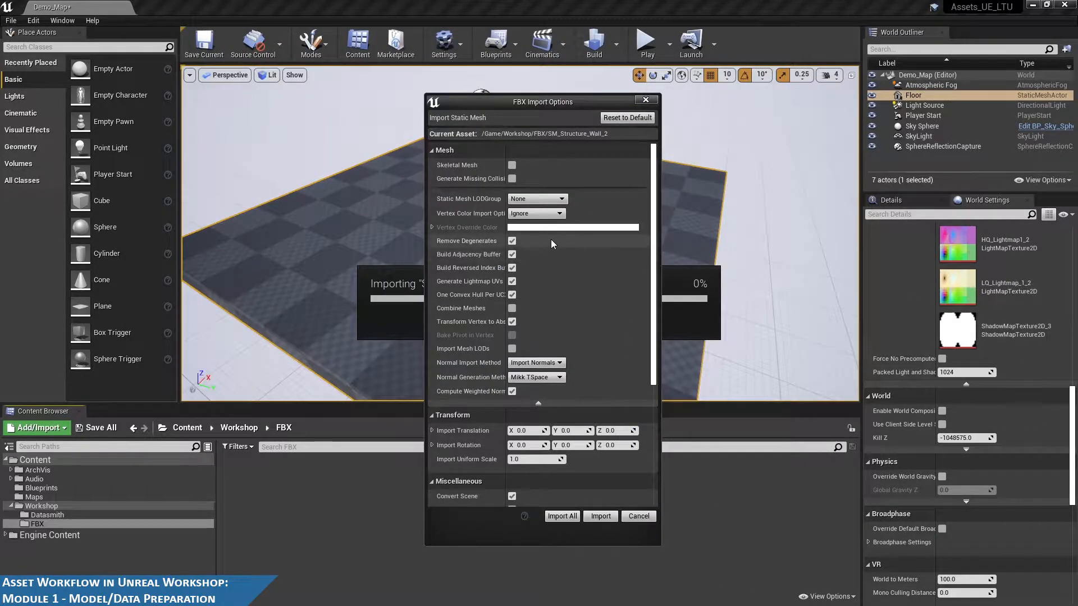
left_click(513, 309)
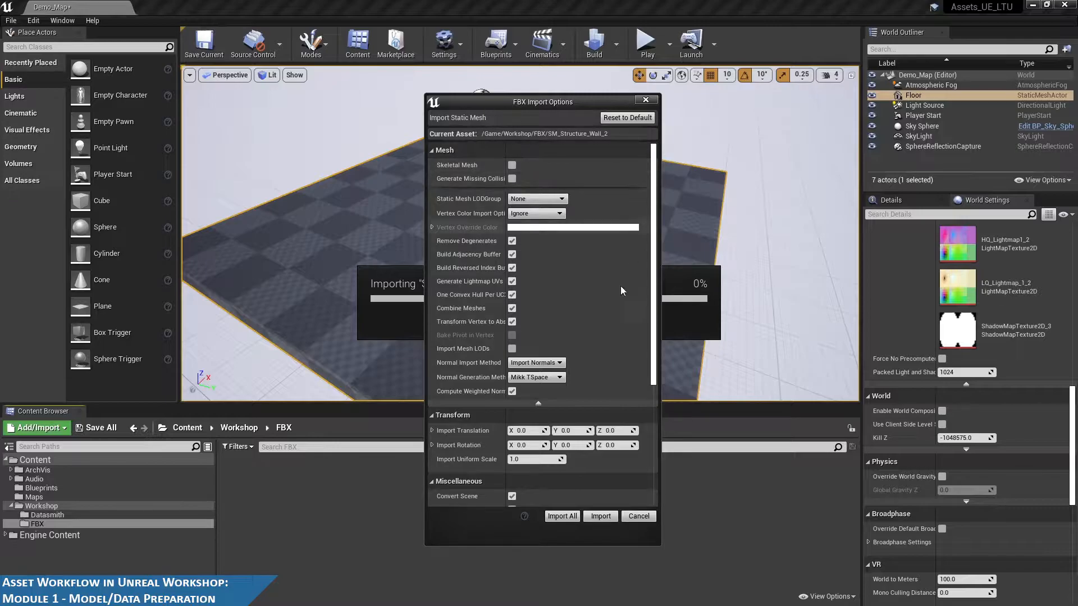
left_click(561, 517)
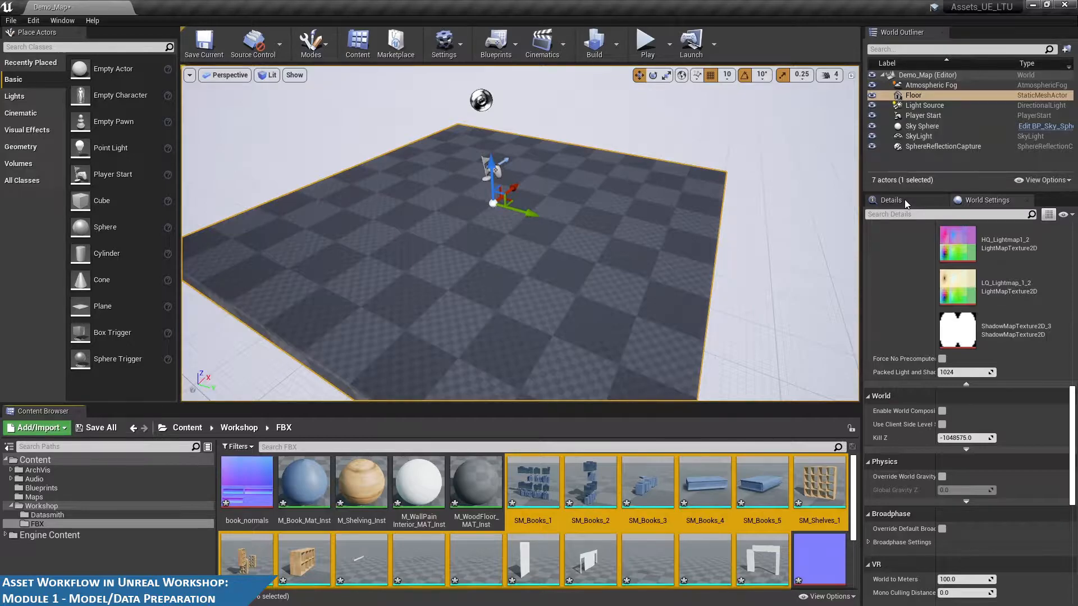
Show the floor's details and look through the imported textures, materials and meshes in the FBX folder
left_click(915, 197)
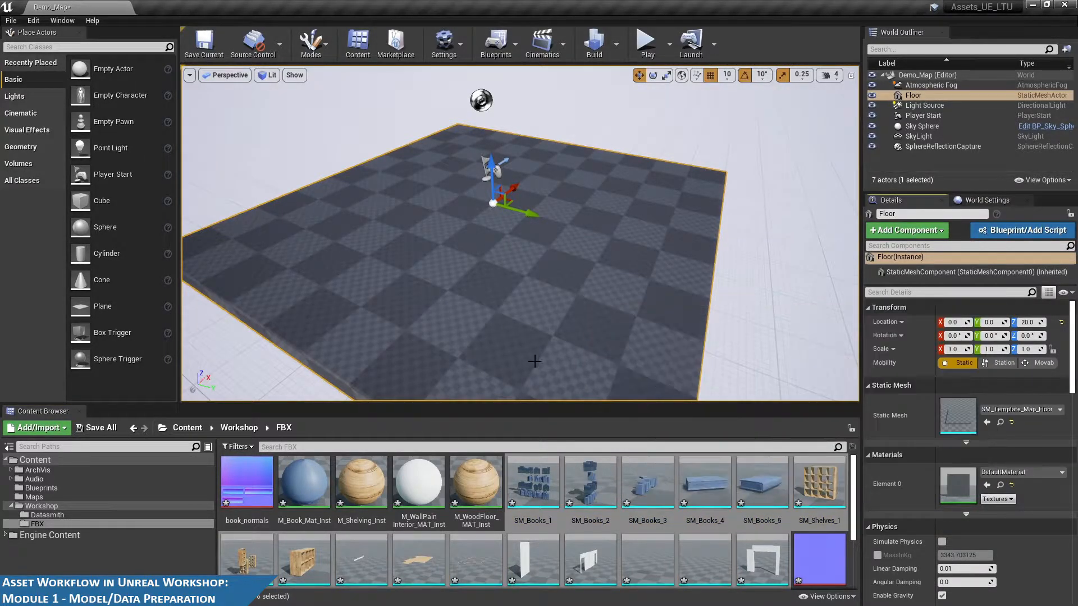
scroll(677, 505, "down", 2)
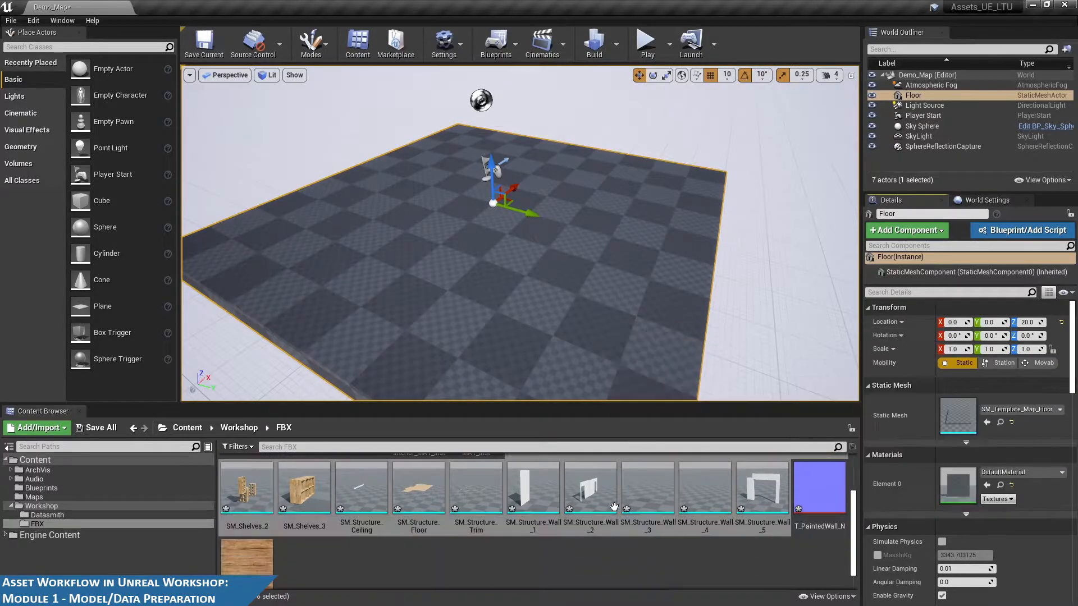
scroll(682, 536, "up", 2)
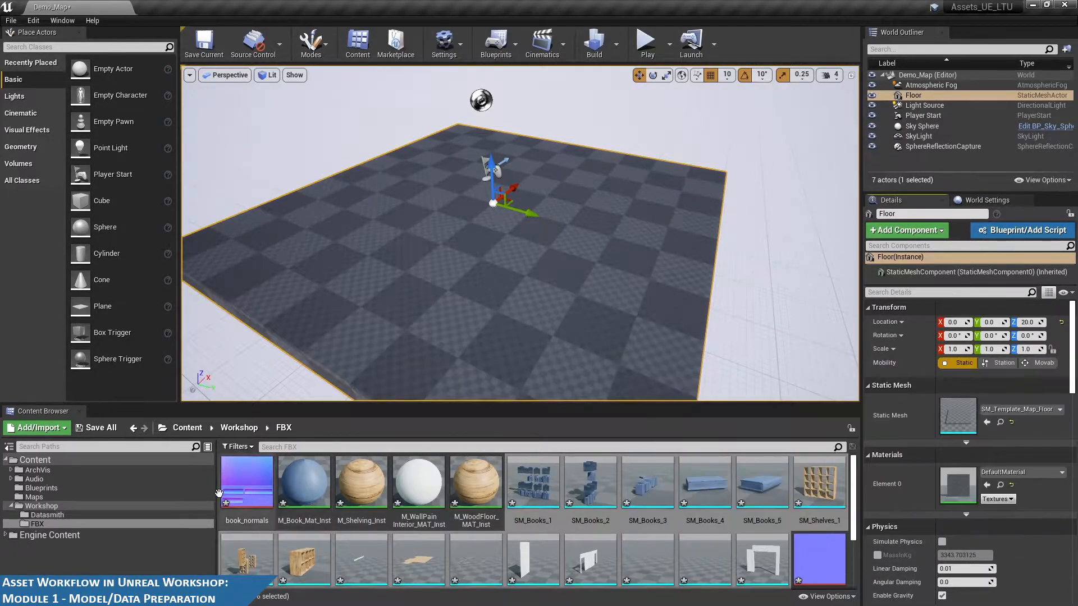
left_click(227, 494)
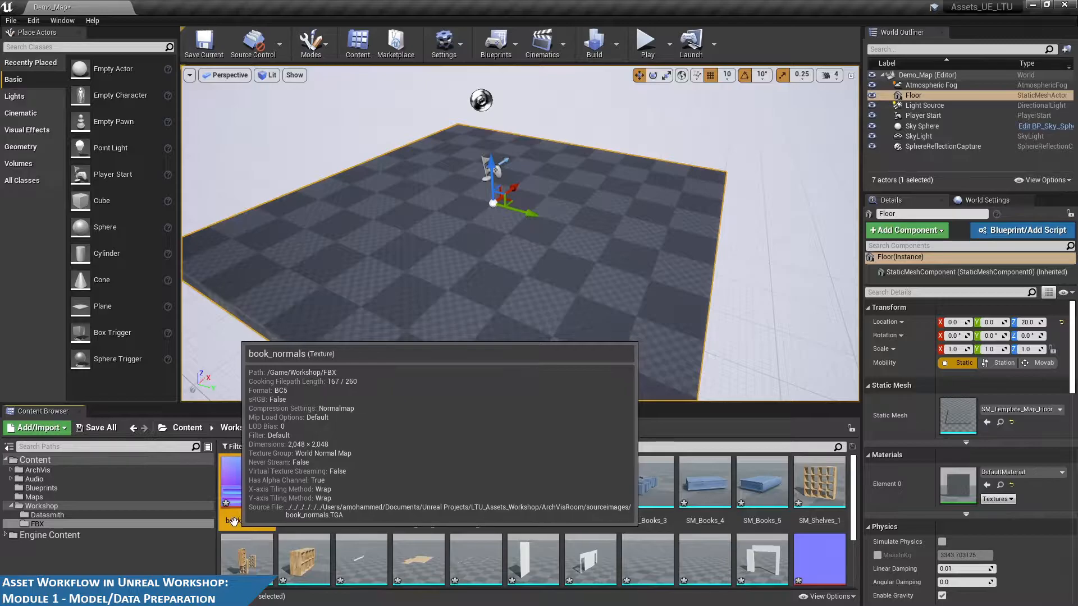
scroll(471, 512, "down", 2)
scroll(471, 512, "up", 2)
Place the imported meshes from SM_Books_1 through SM_Structure_Wall_5 in the level together and reset their location to 0, 0, 0
left_click(520, 491)
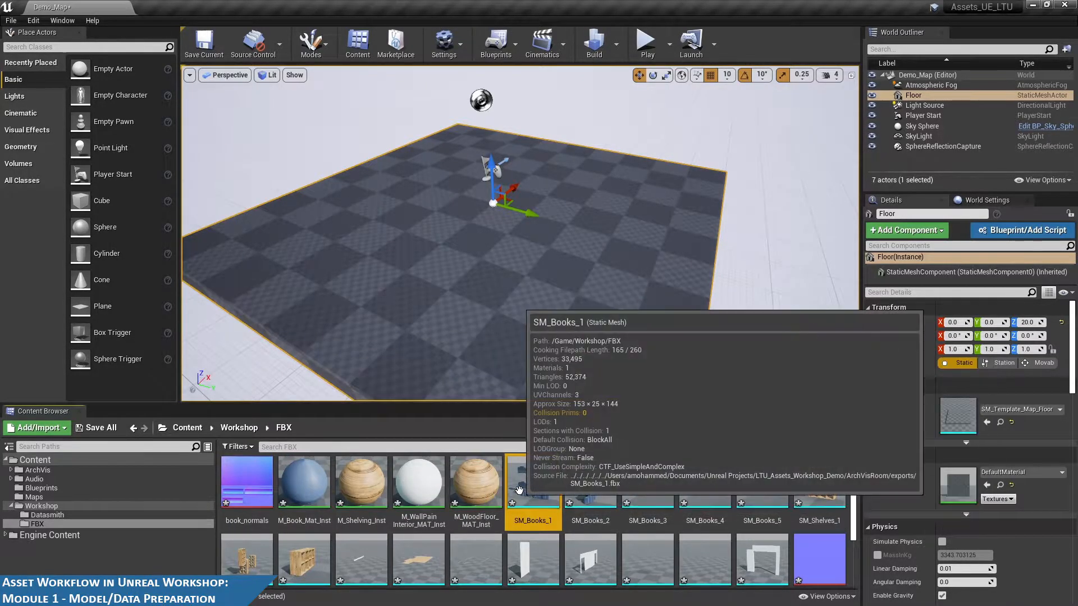
scroll(618, 506, "down", 1)
left_click(762, 525, "shift")
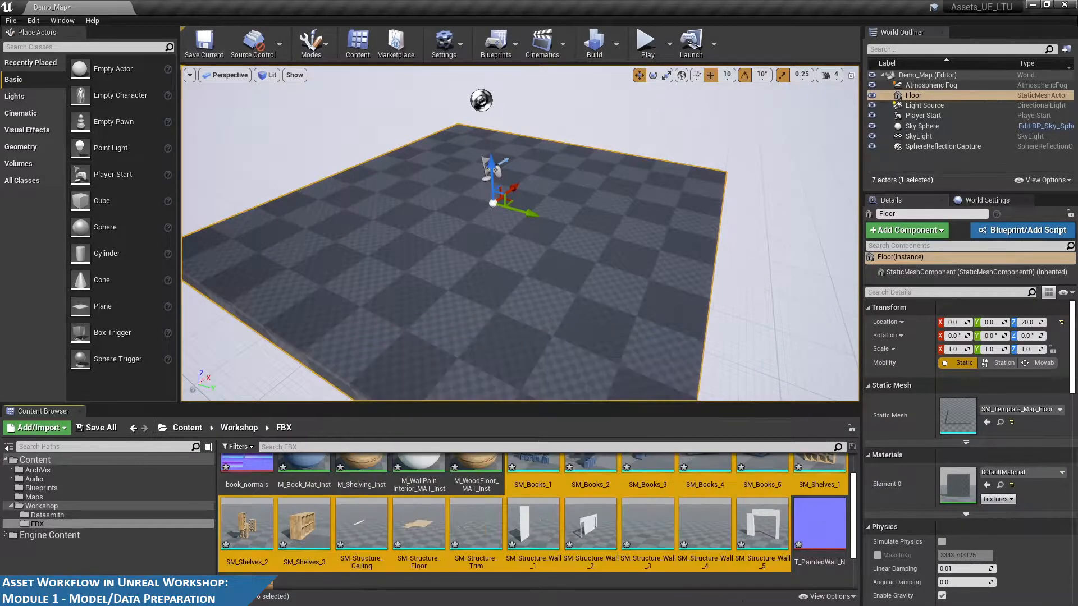
left_click_drag(692, 515, 574, 246)
right_click_drag(574, 246, 482, 233)
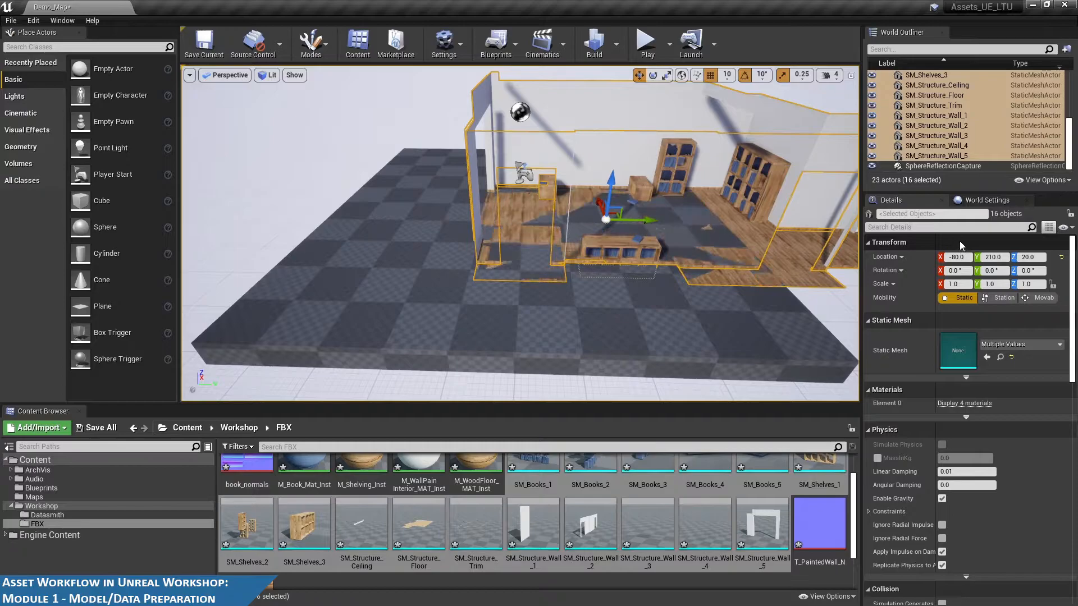
left_click(1062, 257)
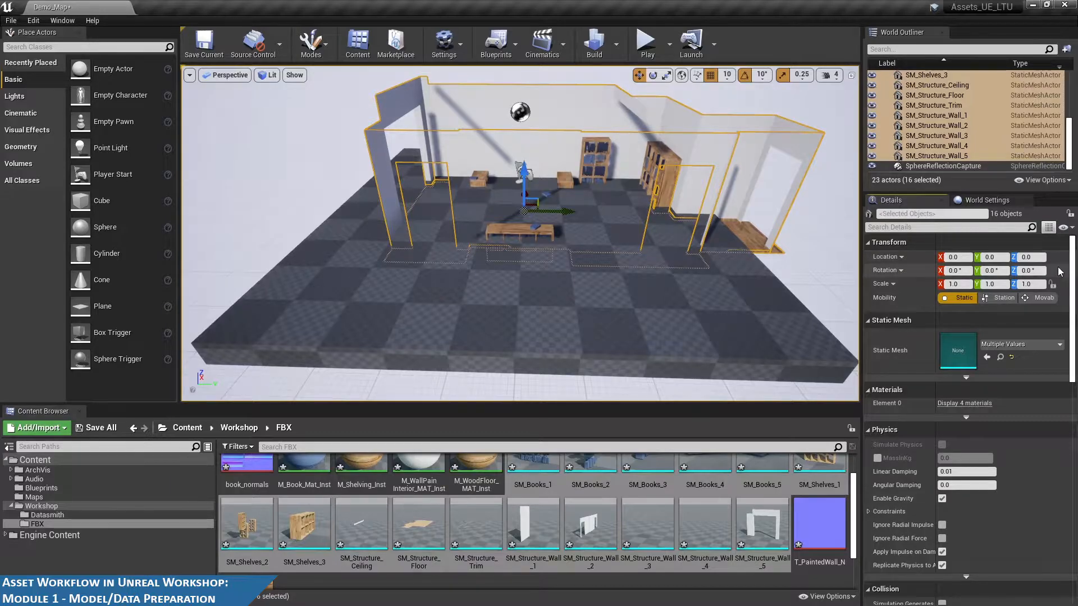
Delete the template Floor actor from the level and inspect SM_Shelves_1 inside the assembled room
left_click(509, 321)
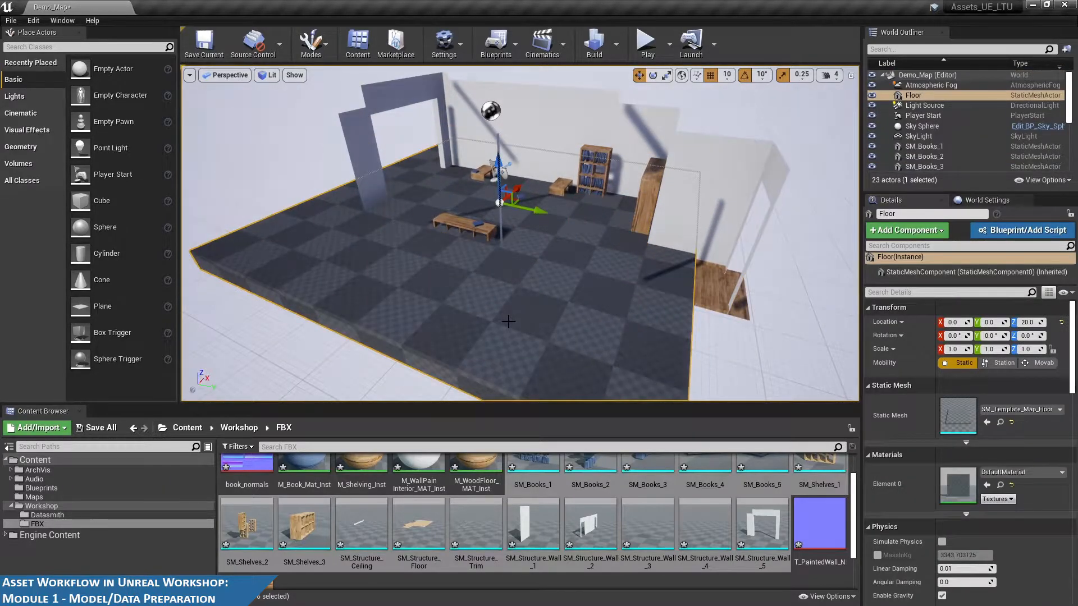
key("Delete")
left_click_drag(530, 315, 741, 315, "alt")
right_click_drag(529, 315, 569, 248)
key("w")
key("w")
right_click_drag(441, 223, 542, 179)
left_click(532, 180)
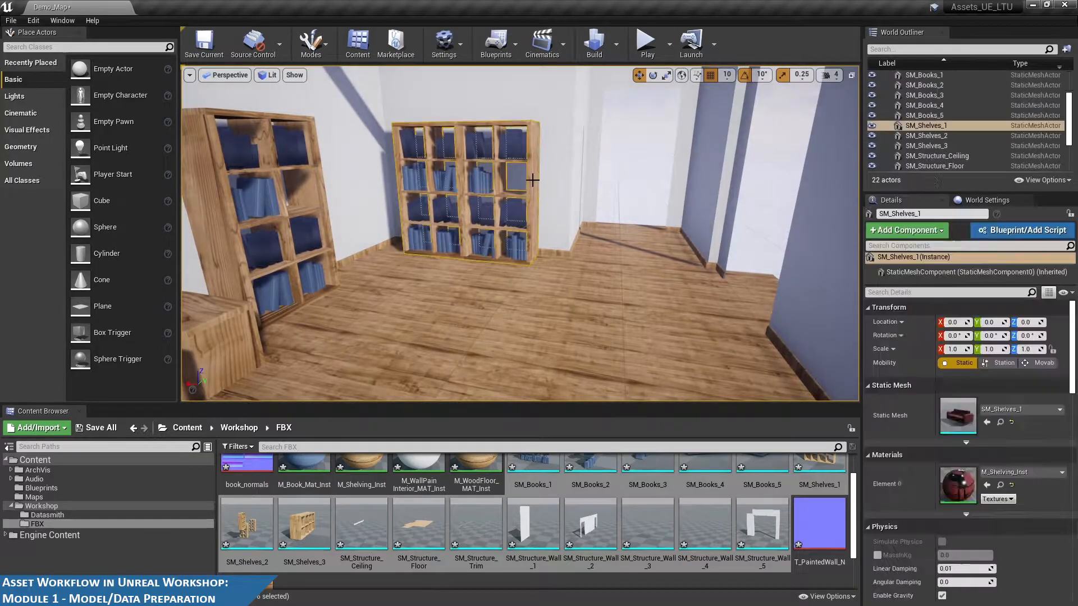
right_click_drag(655, 264, 655, 262)
key("s")
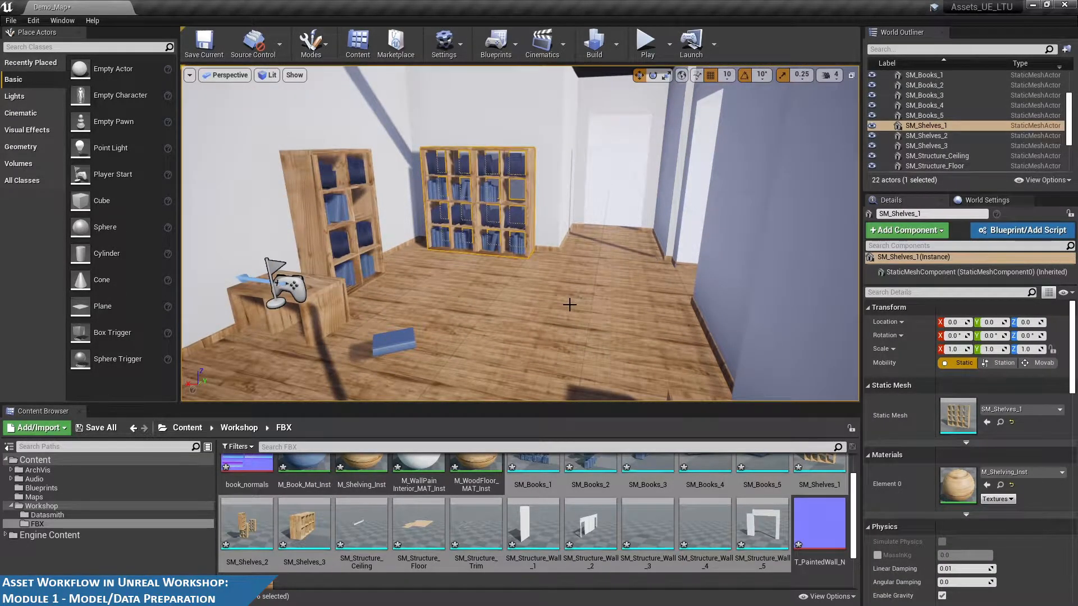
Assign M_WoodFloor_MAT_Inst from the ArchVis/Materials folder to SM_Structure_Floor, searching the materials for "m_wood"
left_click(564, 289)
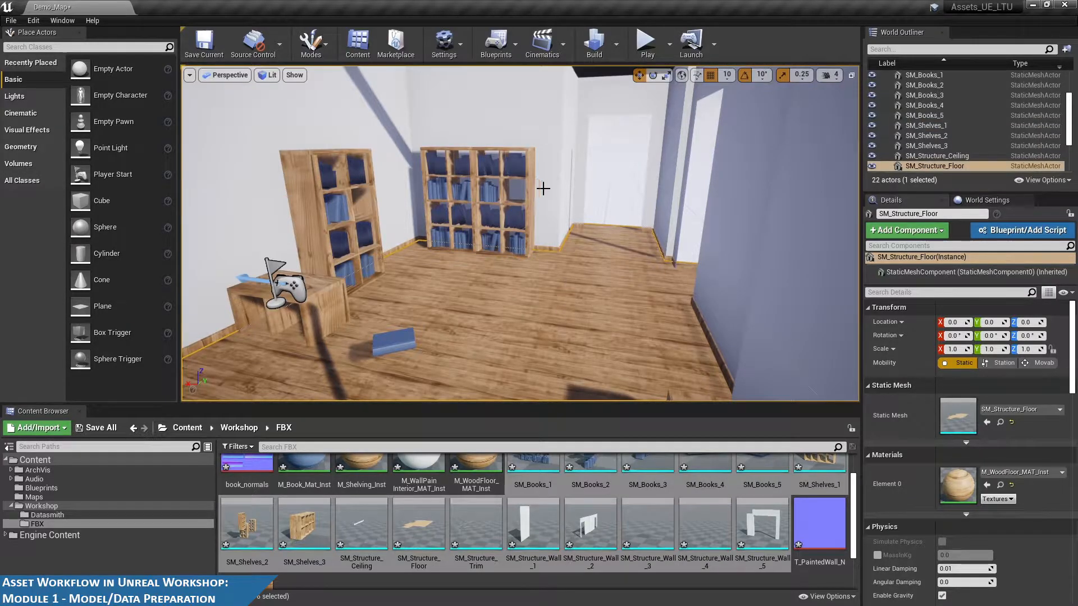
scroll(618, 236, "down", 4)
scroll(618, 236, "down", 1)
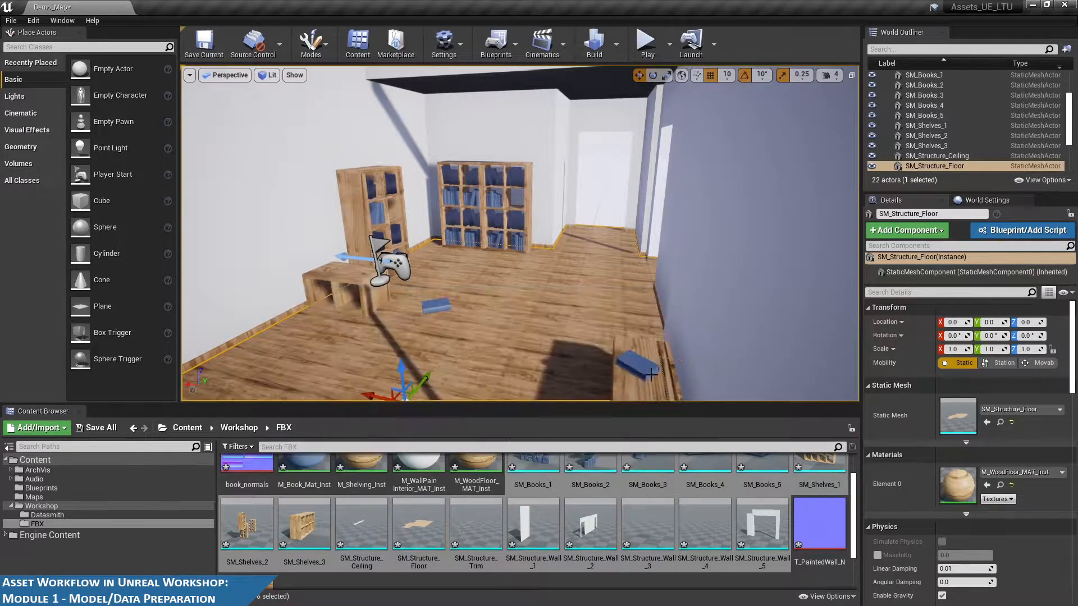
left_click(11, 471)
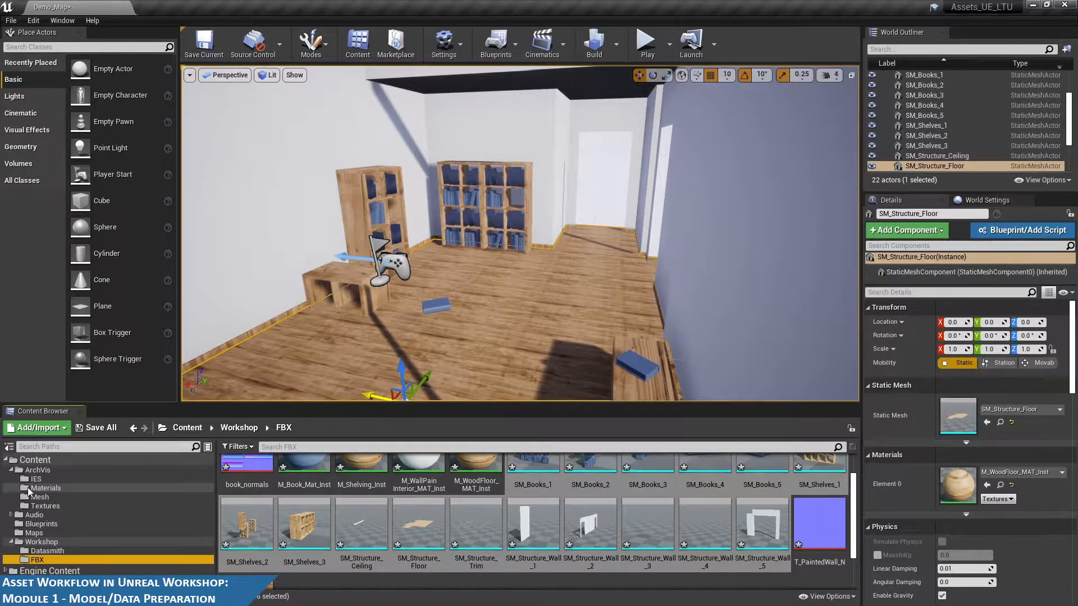
left_click(29, 488)
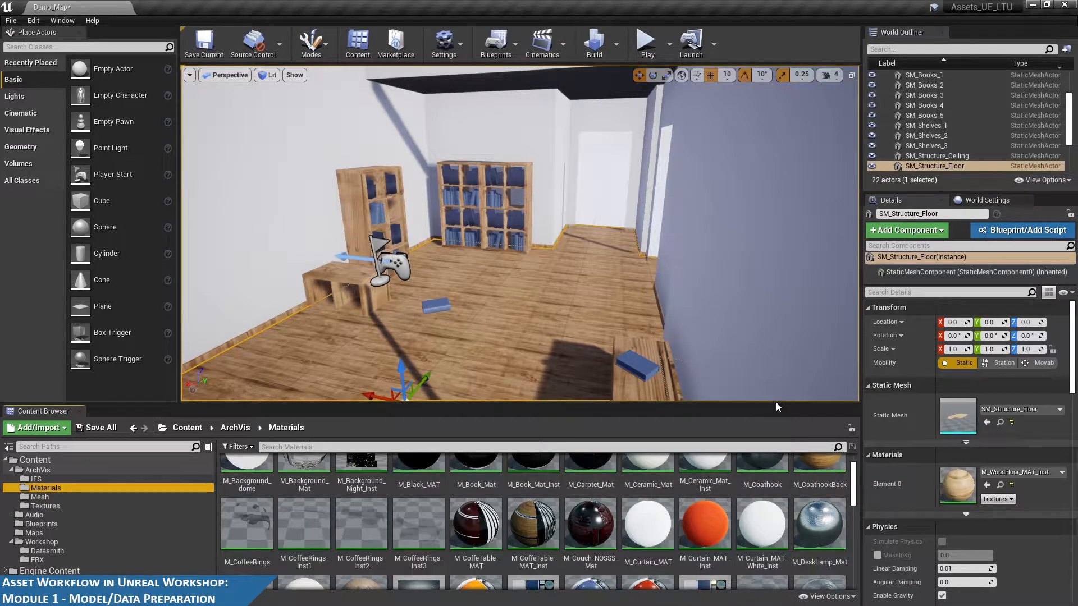
scroll(762, 522, "down", 2)
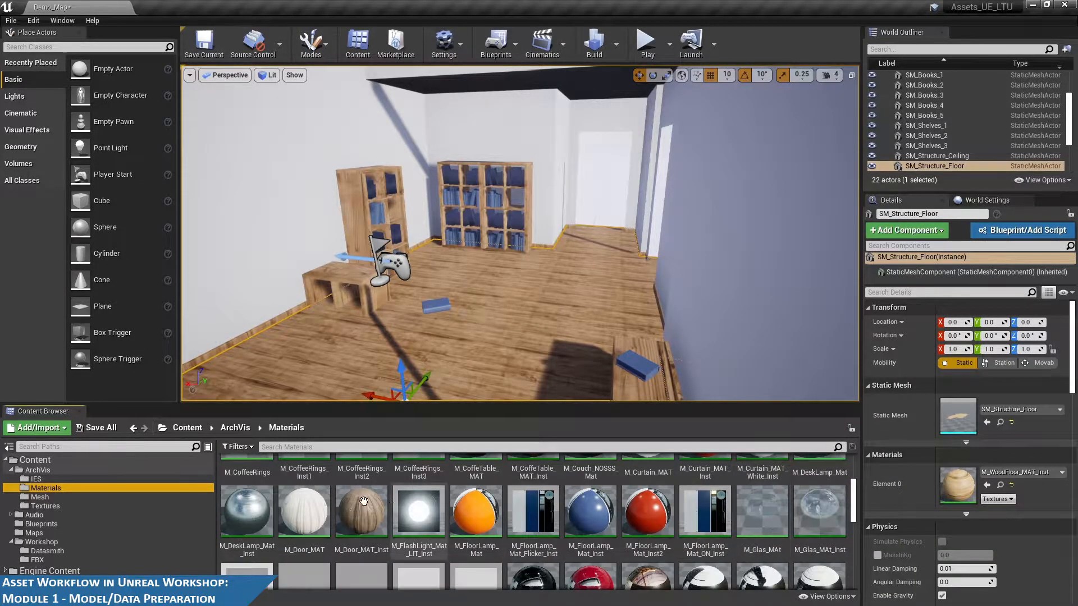
scroll(522, 505, "down", 1)
left_click(490, 448)
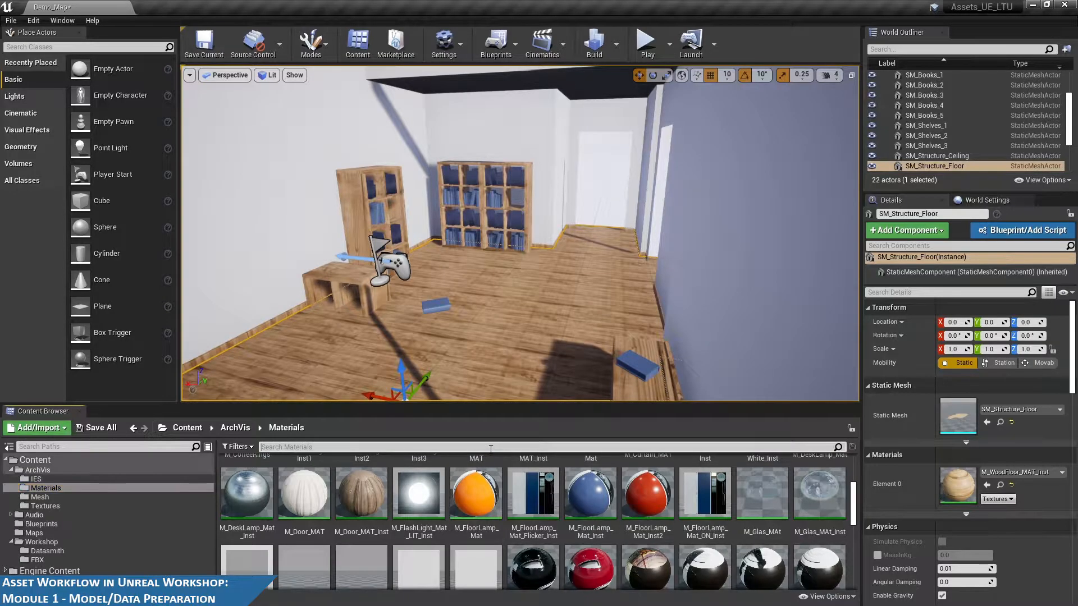
type("m-")
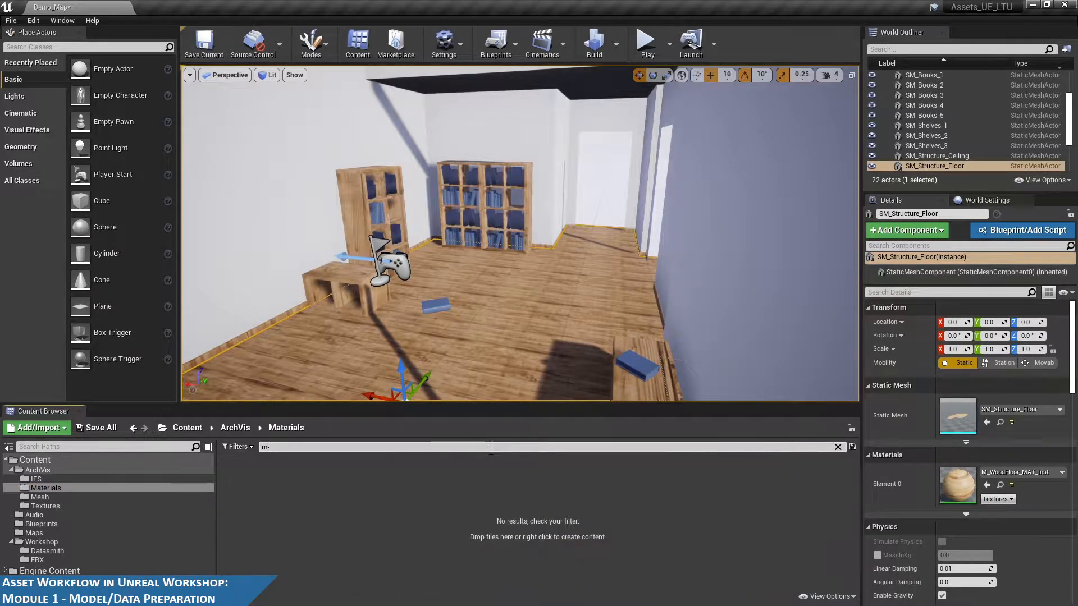
type("wood")
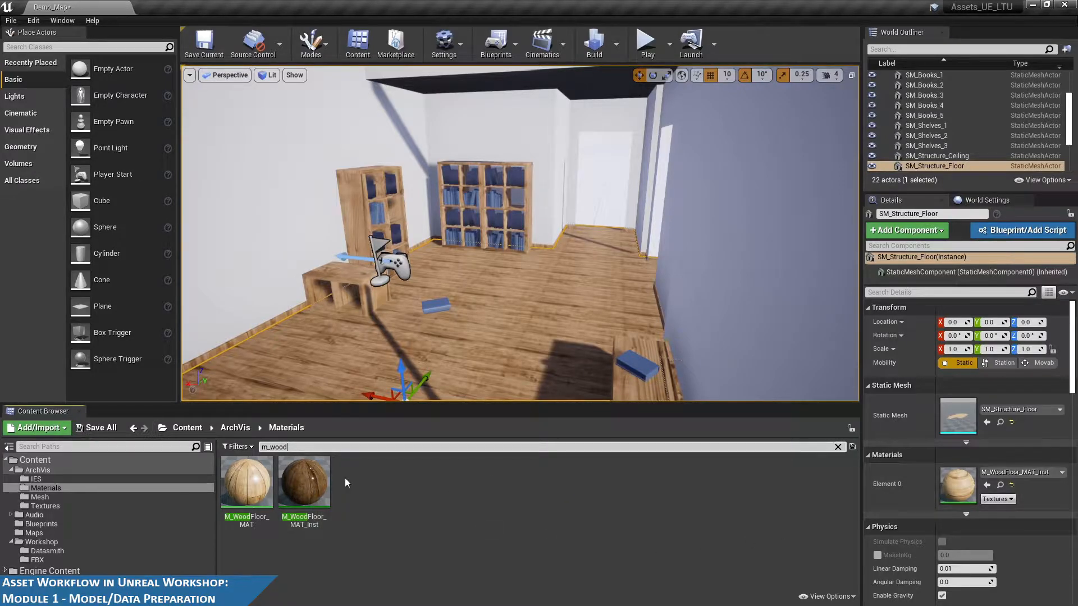
left_click_drag(306, 476, 955, 483)
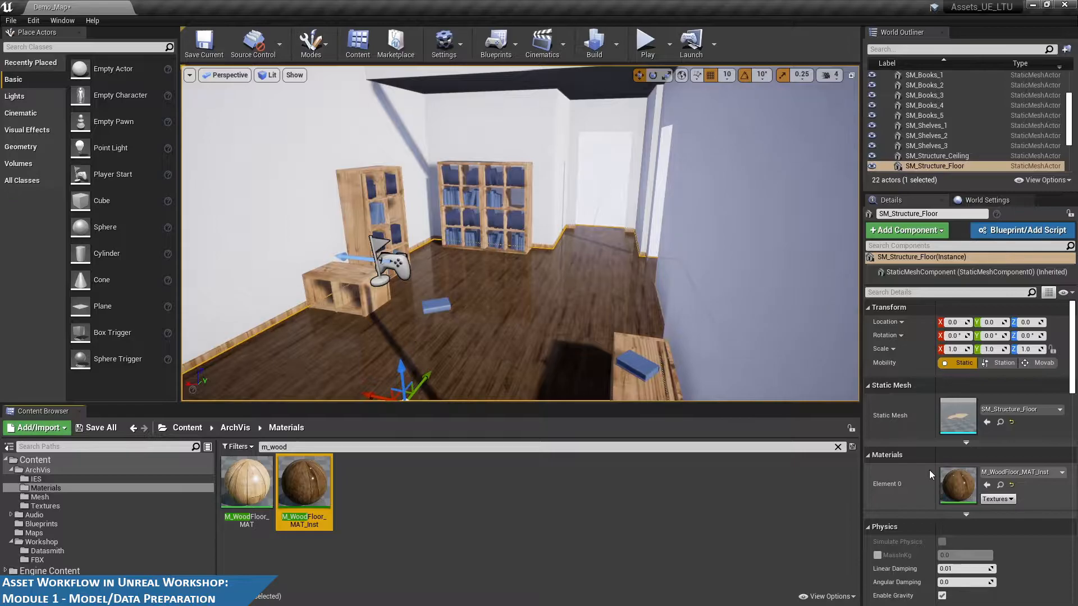
Assign M_Shelving_Inst from ArchVis/Materials to the low shelf SM_Shelves_3, searching the materials for "m_shelving"
left_click_drag(537, 303, 522, 365)
scroll(620, 275, "down", 2)
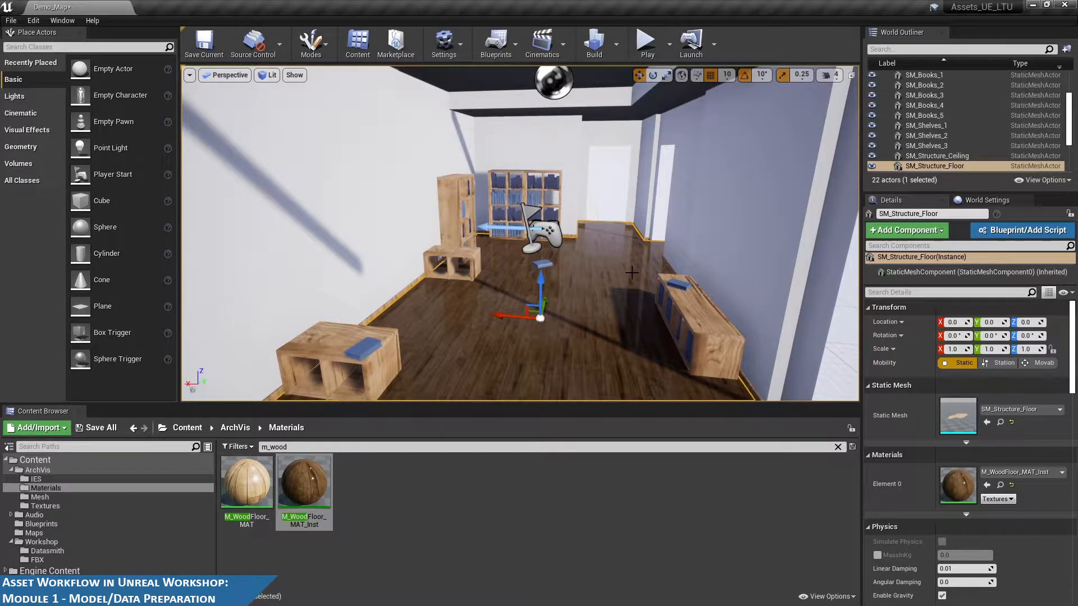
left_click(686, 311)
key("f")
left_click_drag(529, 226, 552, 232, "alt")
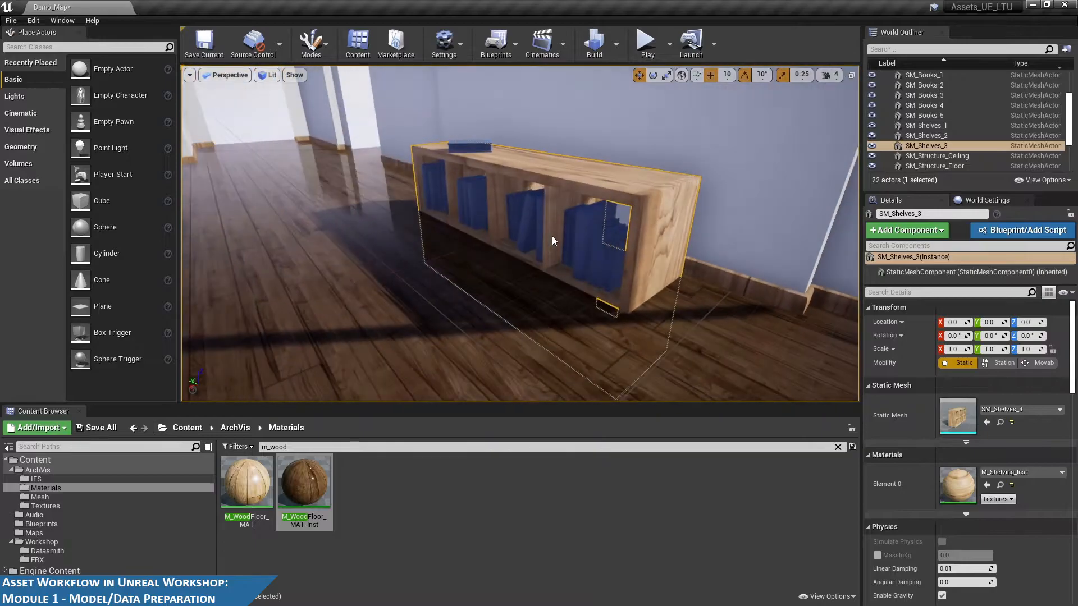
scroll(552, 232, "down", 4)
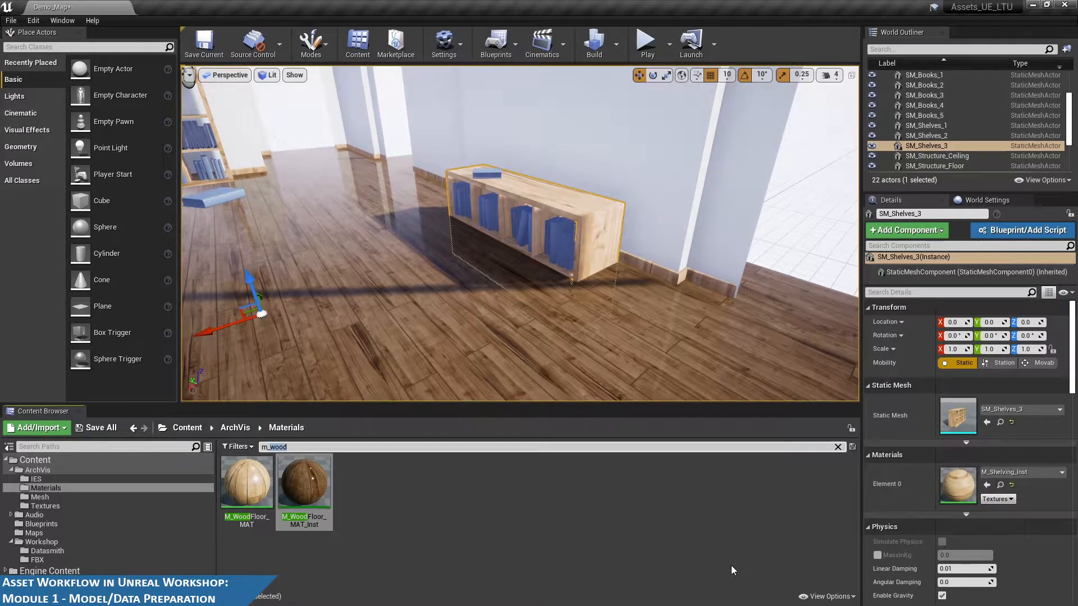
type("ng")
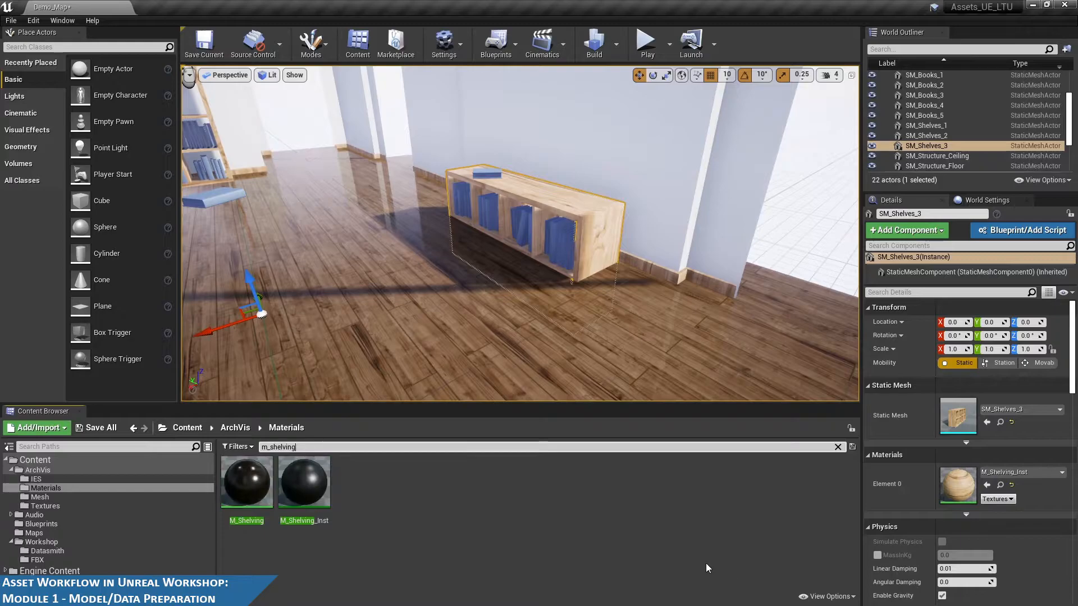
left_click(325, 495)
left_click_drag(325, 494, 958, 485)
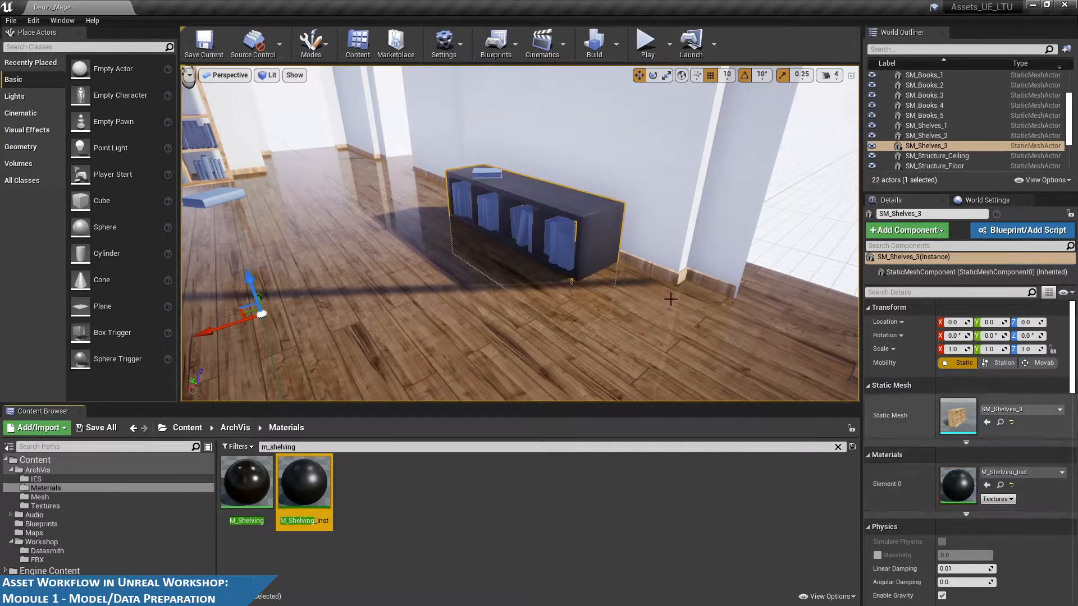
Assign M_Book_Mat_Inst from ArchVis/Materials to SM_Books_1 through SM_Books_5 together, searching the materials for "m_book"
mouse_move(588, 204)
left_mouse_down("alt")
mouse_move(567, 204)
mouse_move(623, 204)
mouse_move(595, 208)
left_mouse_up("alt")
left_click_drag(496, 204, 589, 204, "alt")
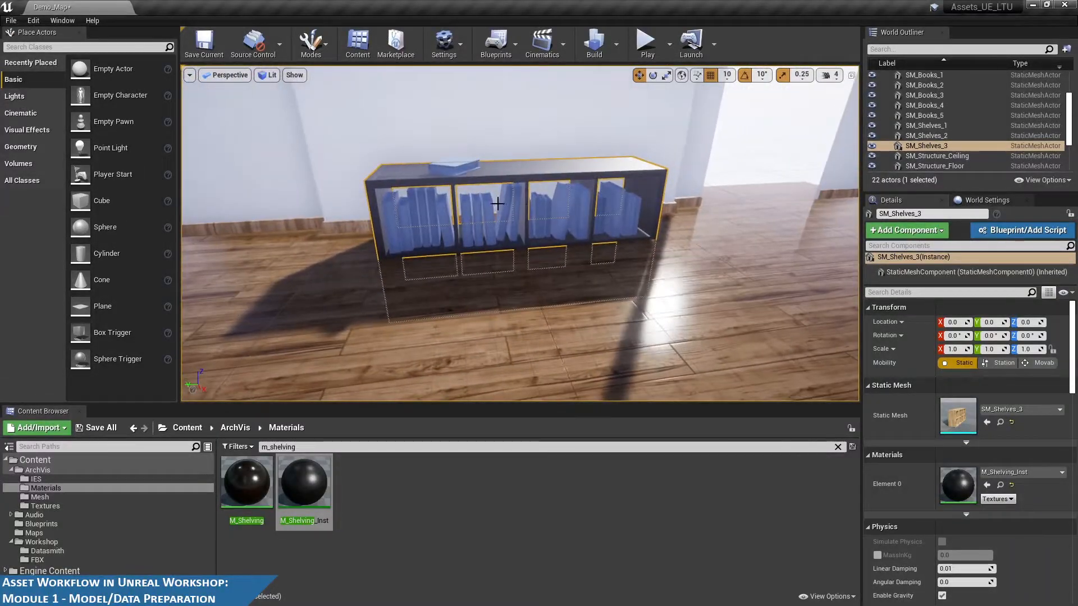
left_click(475, 212)
left_click_drag(680, 261, 724, 262, "alt")
scroll(940, 127, "up", 3)
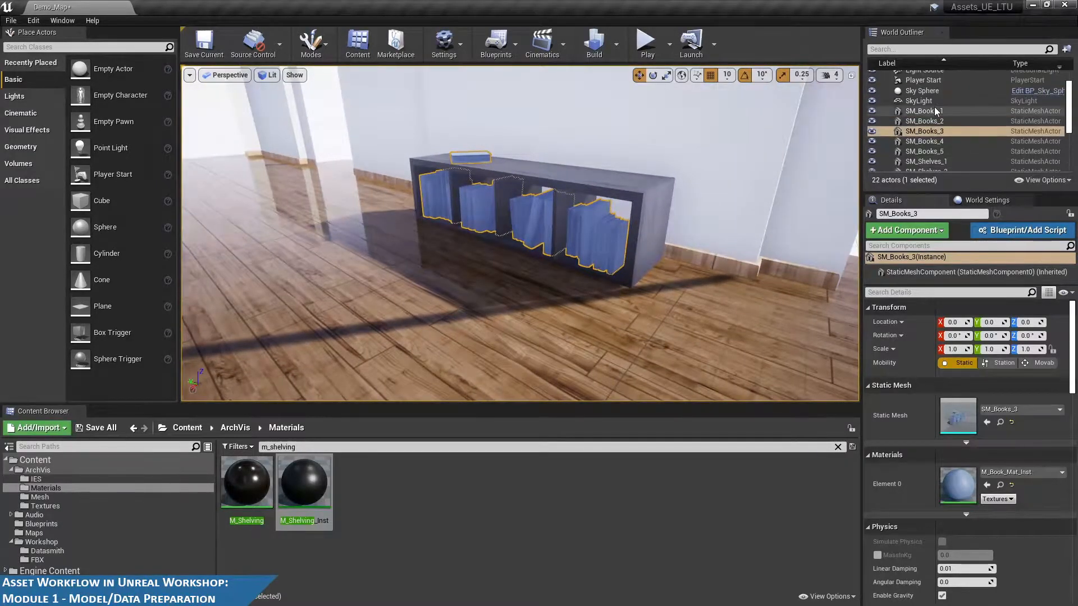
left_click(934, 110)
left_click(941, 151, "shift")
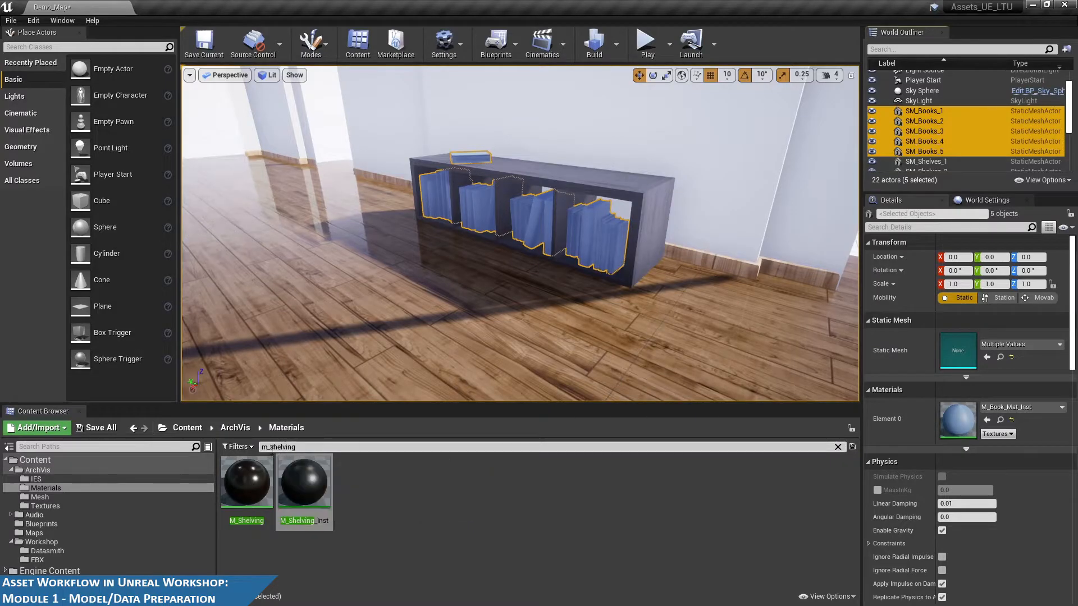
left_click(444, 449)
type("m_book")
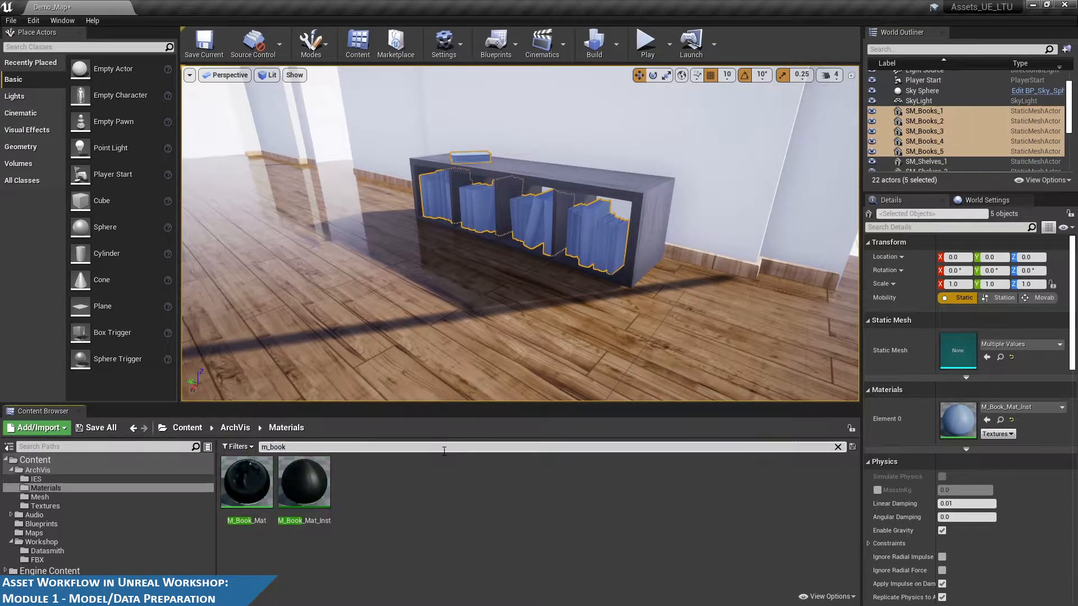
left_click_drag(303, 484, 958, 420)
Examine the materials on the books, shelves and floor throughout the room, including SM_Shelves_1 and SM_Books_4
right_click_drag(437, 180, 426, 168)
right_click_drag(463, 208, 449, 235)
key("w")
key("s")
left_click(487, 242)
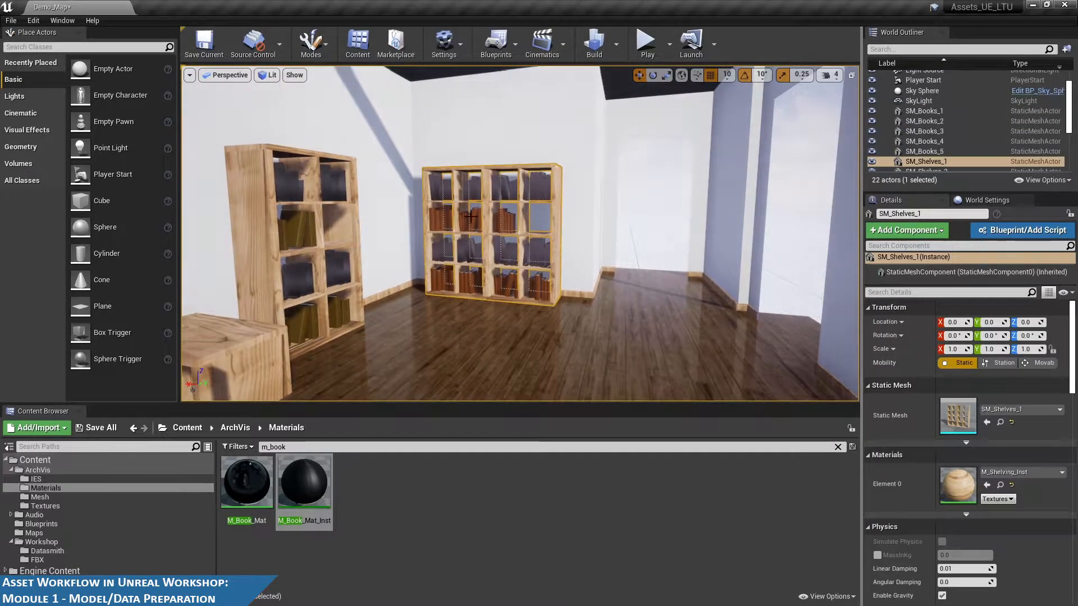
key("a")
right_click_drag(560, 259, 540, 274)
key("s")
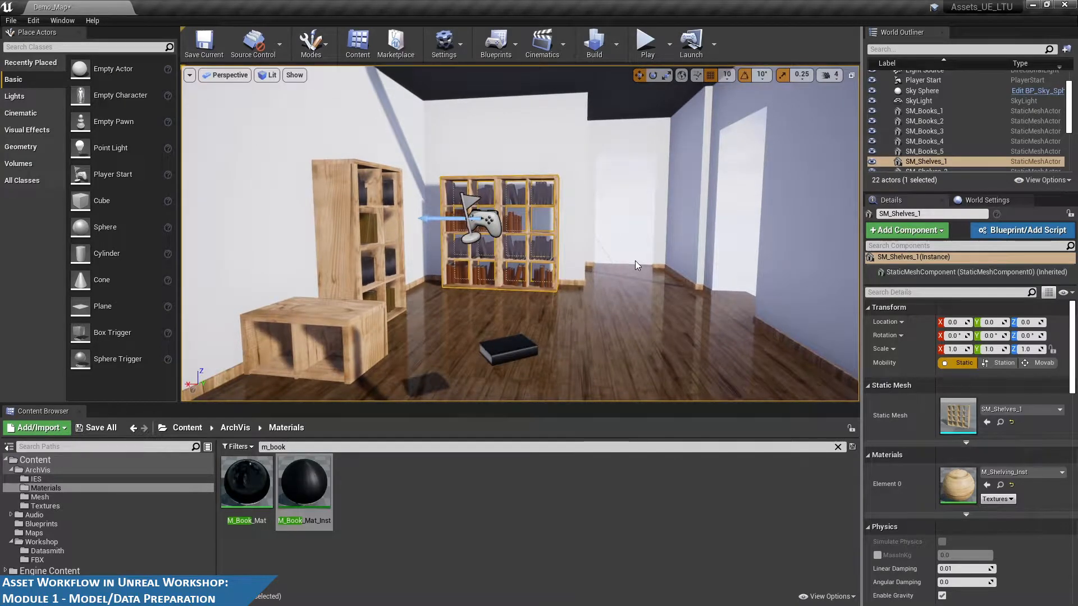
key("s")
right_click_drag(684, 317, 683, 318)
left_click_drag(678, 320, 667, 326, "alt")
left_click(488, 290)
key("s")
right_click_drag(573, 339, 547, 339)
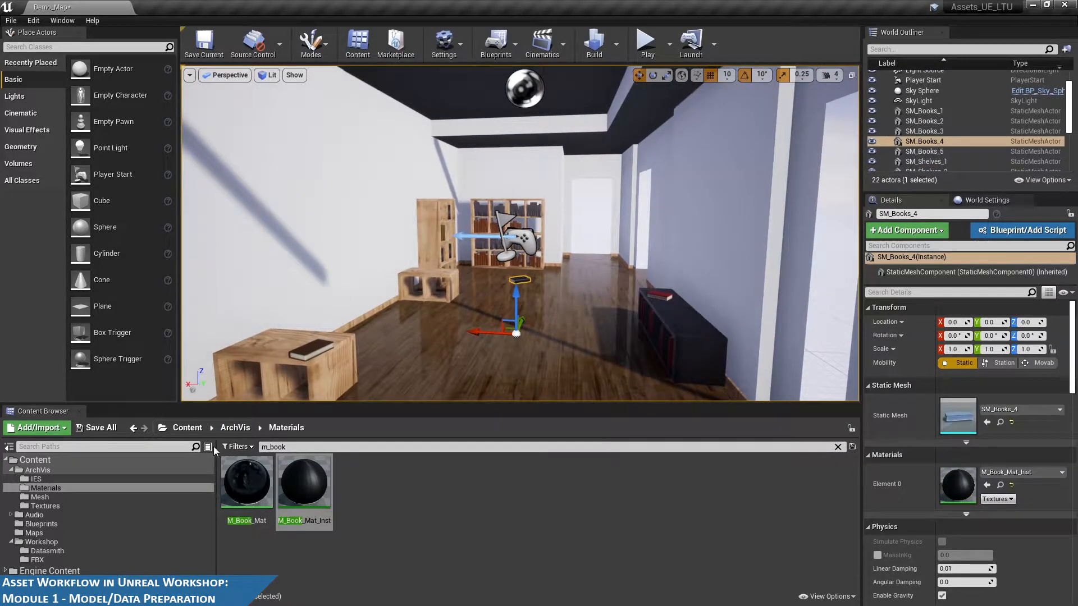
Return to the Workshop/FBX folder and clear the asset search to list all its contents
left_click(37, 560)
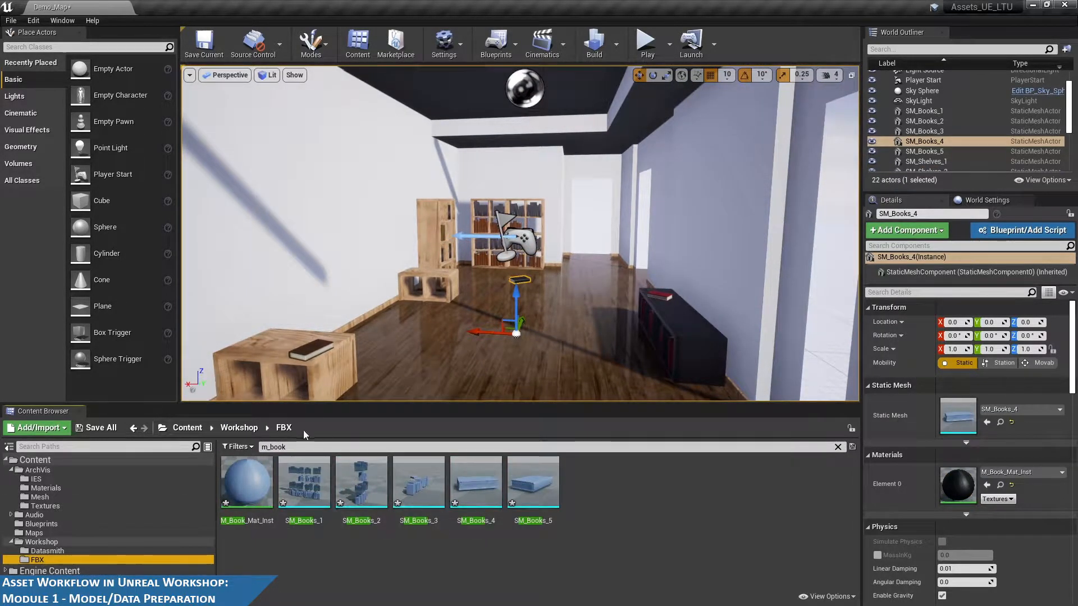
left_click(838, 447)
scroll(582, 553, "down", 2)
Import SM_Coffee_Table.fbx from the ArchVisRoom/exports folder into Workshop/FBX, keeping the current FBX import options
right_click(583, 557)
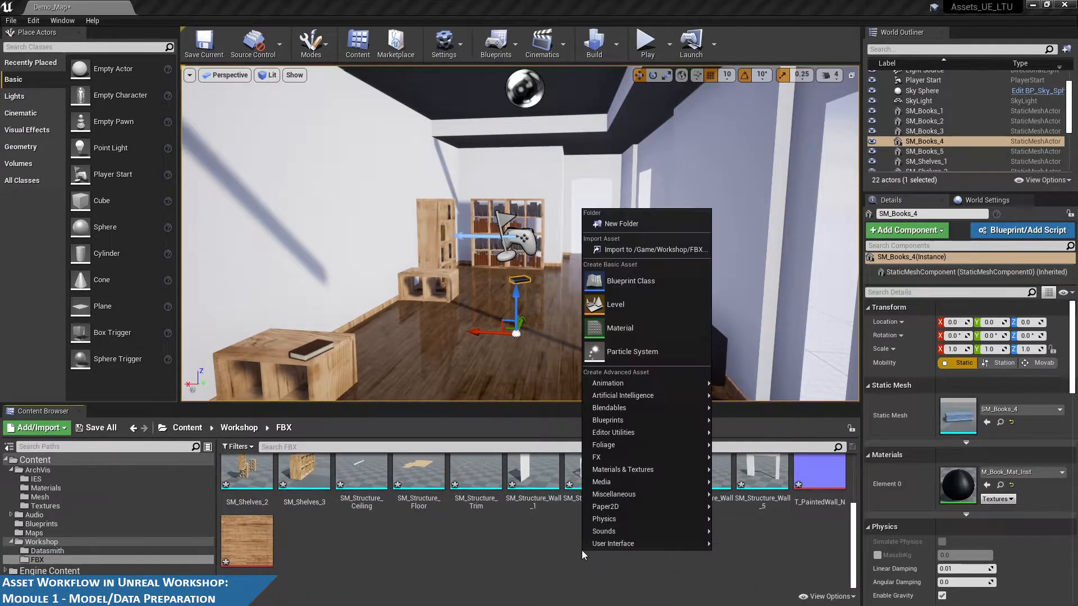
left_click(605, 249)
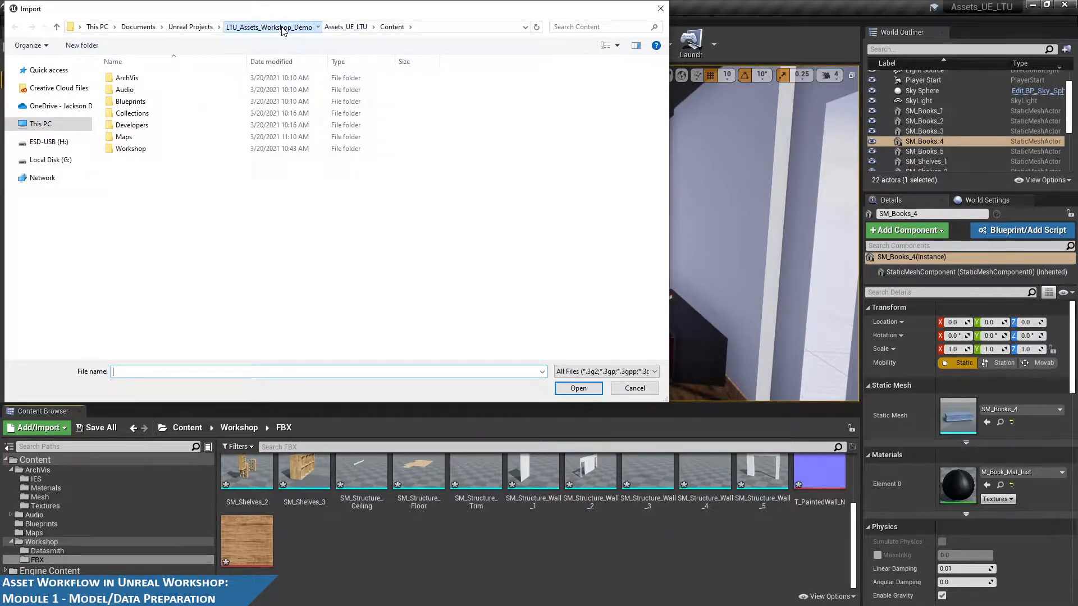
left_click(281, 27)
double_click(157, 79)
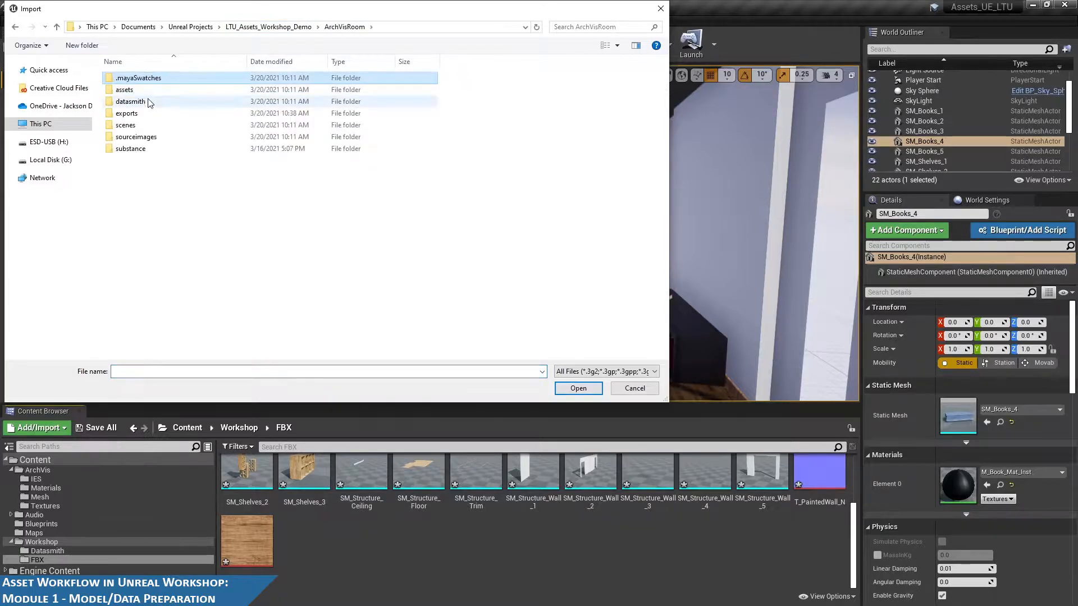
double_click(129, 113)
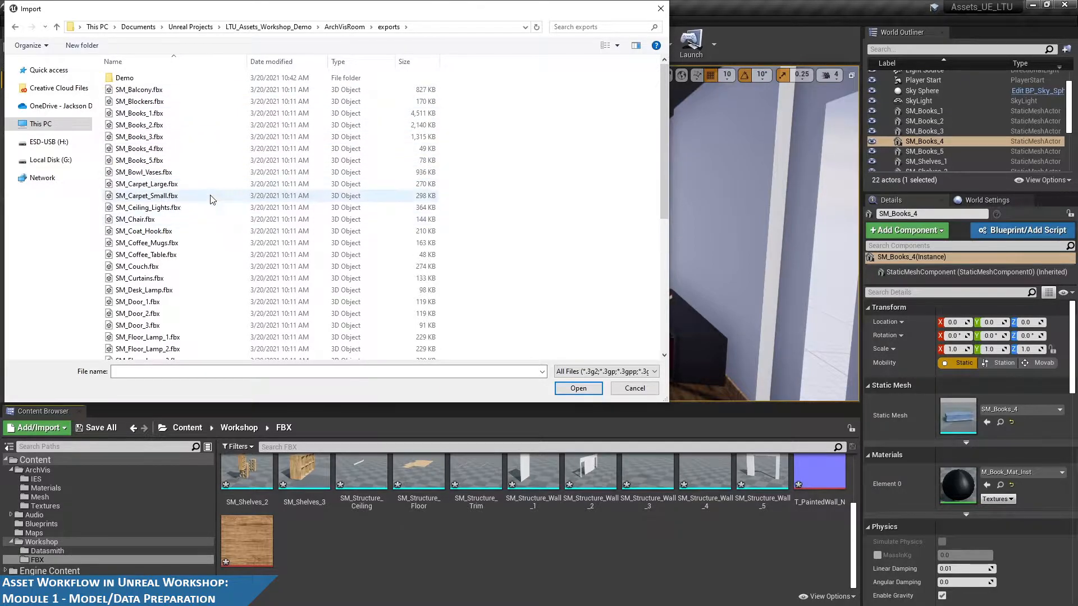
left_click(188, 254)
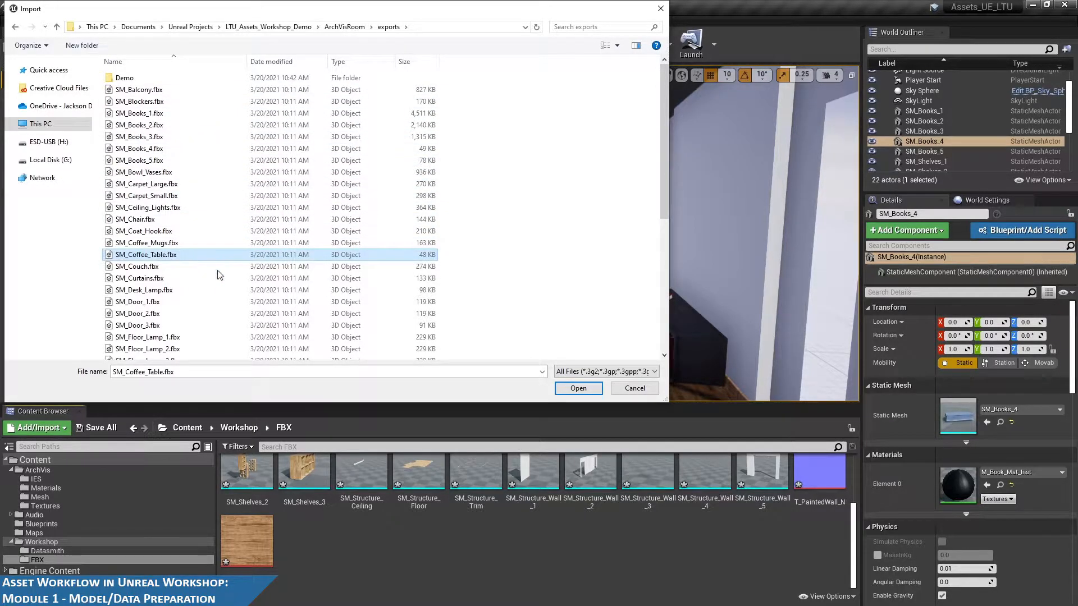
left_click(558, 389)
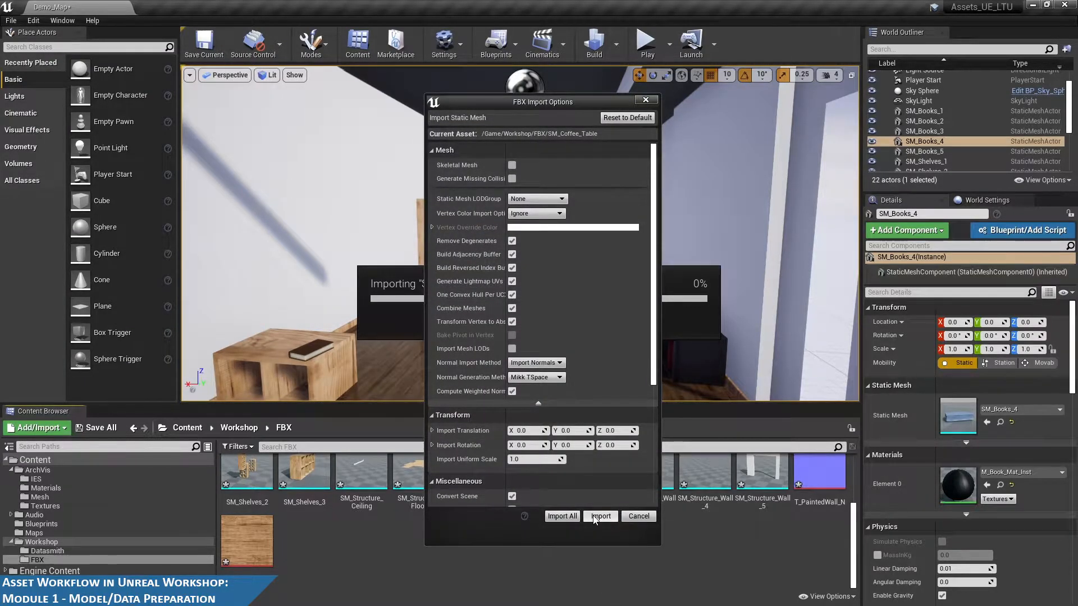
left_click(560, 515)
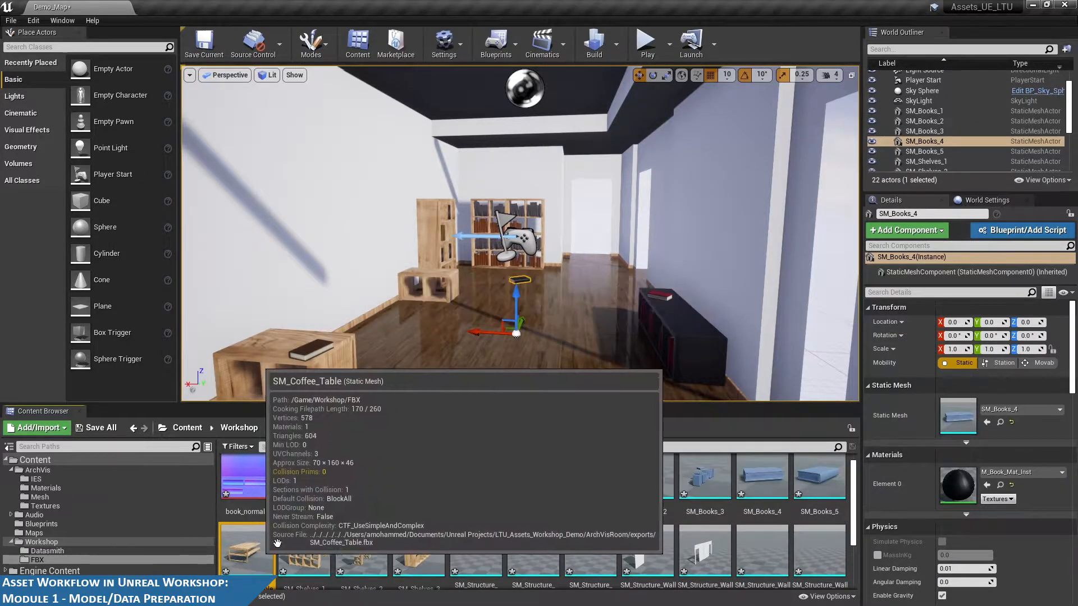
Place SM_Coffee_Table in the room and reset its location to the origin (0, 0, 0)
scroll(360, 545, "down", 2)
scroll(381, 547, "up", 2)
left_click_drag(250, 535, 506, 321)
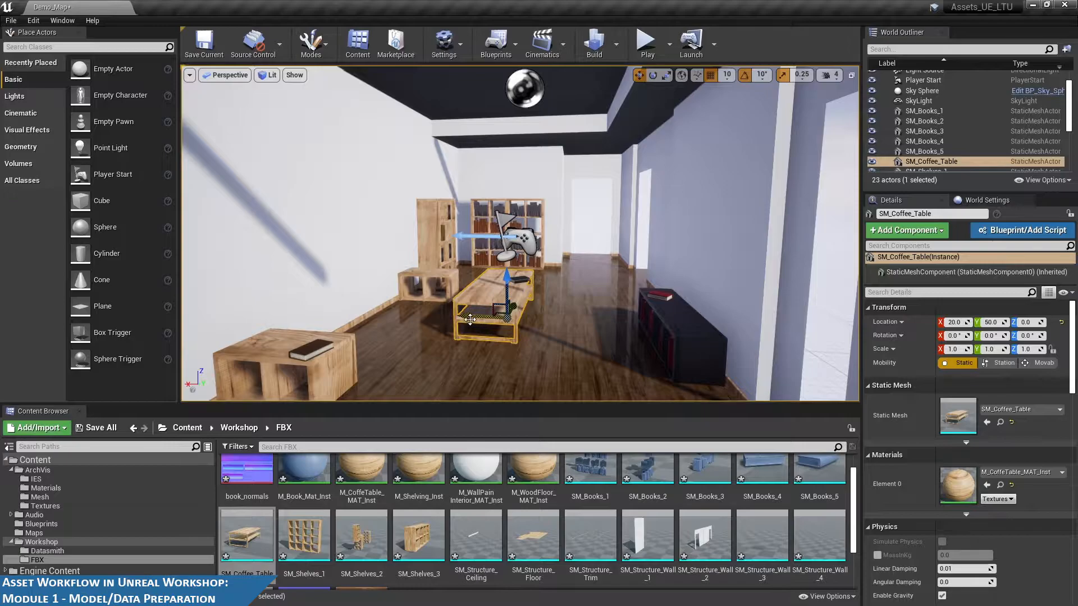
left_click(1061, 323)
left_click_drag(649, 257, 584, 257, "alt")
key("f")
left_click_drag(649, 257, 814, 257, "alt")
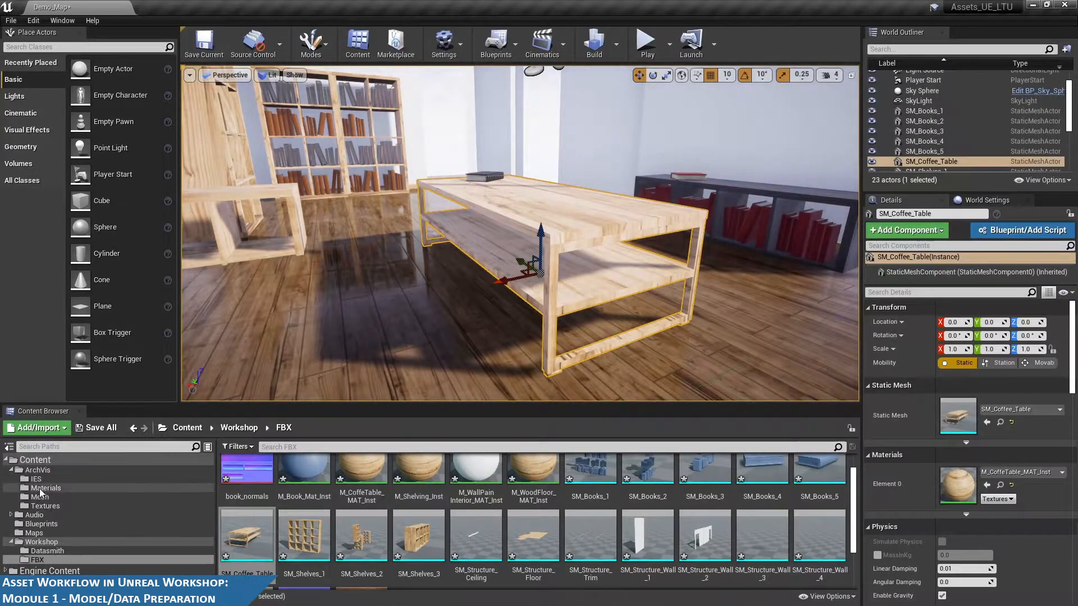
Assign M_CoffeTable_MAT_Inst from ArchVis/Materials to SM_Coffee_Table, searching the materials for "m_coff"
left_click(39, 488)
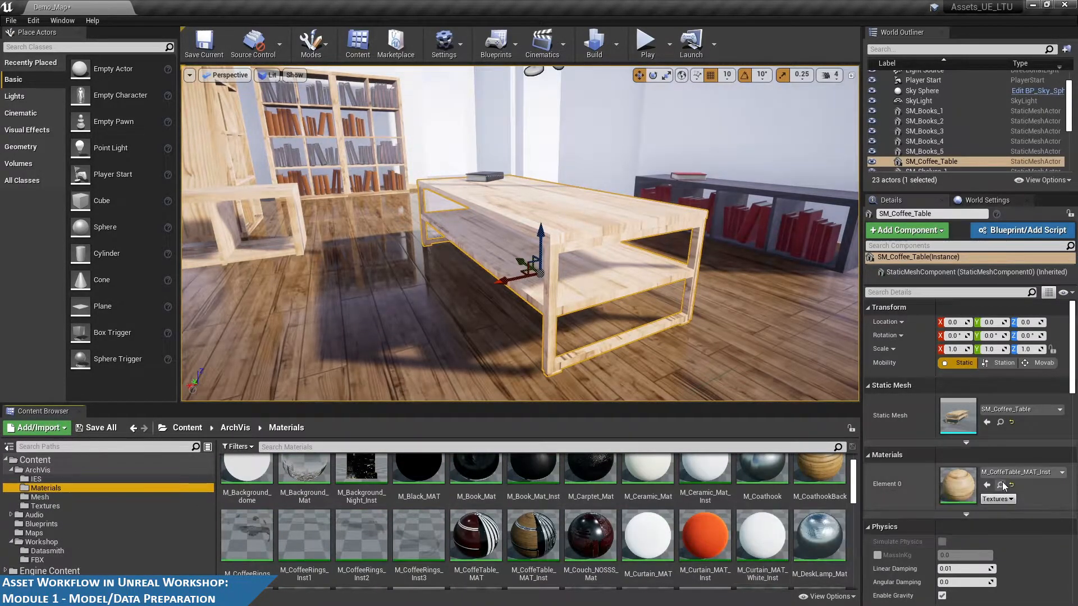
left_click(526, 445)
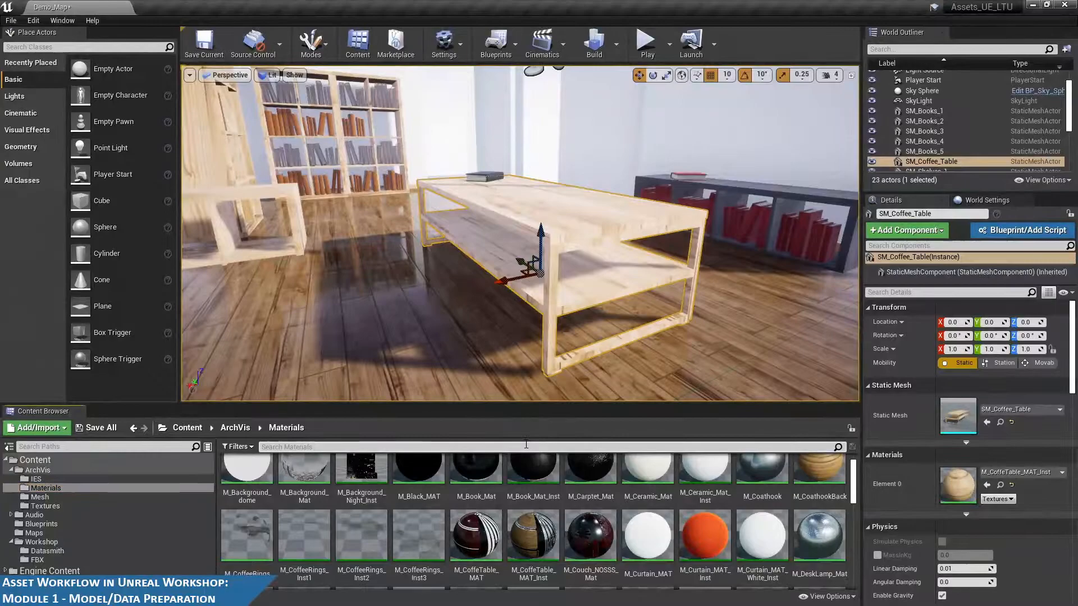
type("m_coff")
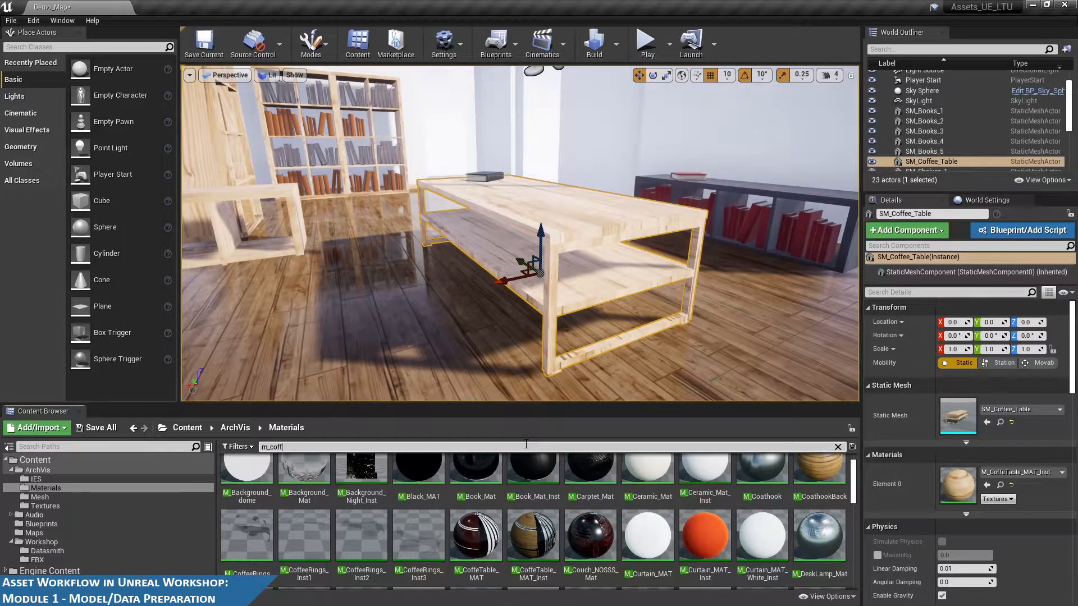
left_click_drag(533, 483, 947, 472)
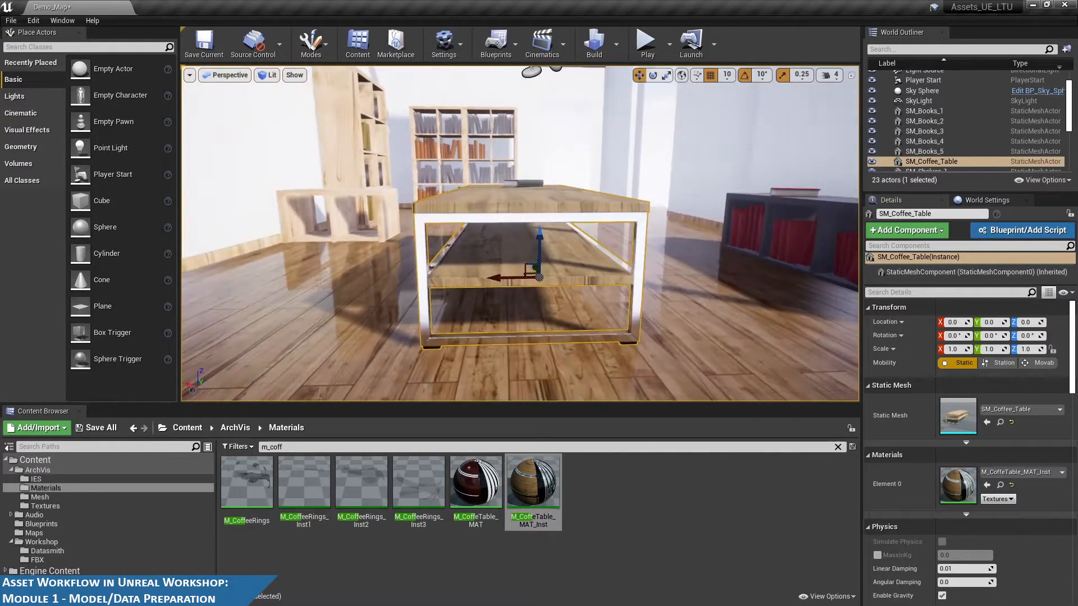
left_click_drag(610, 216, 602, 239, "alt")
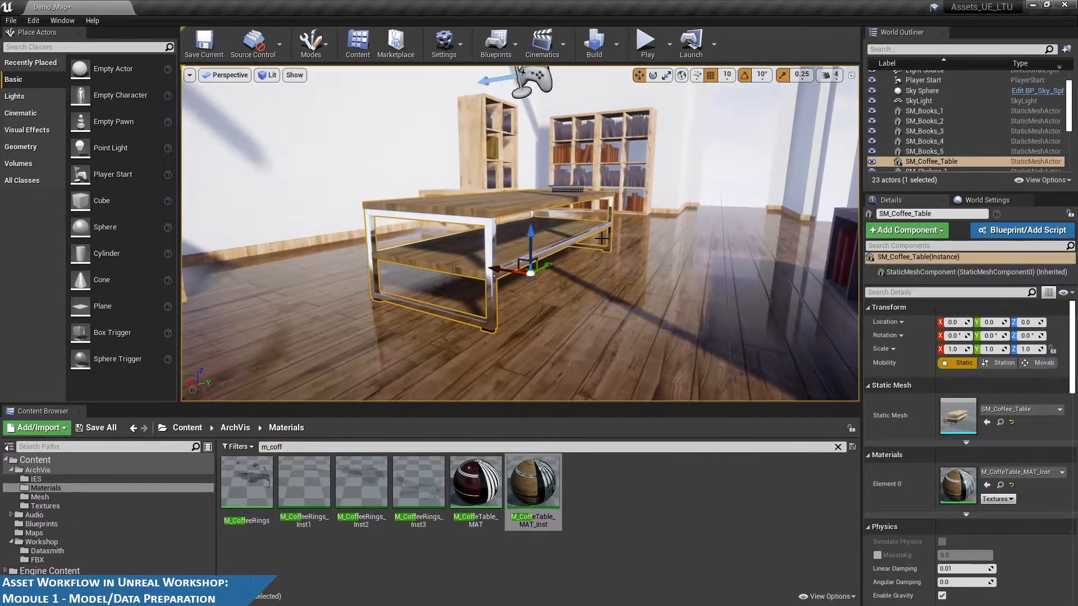
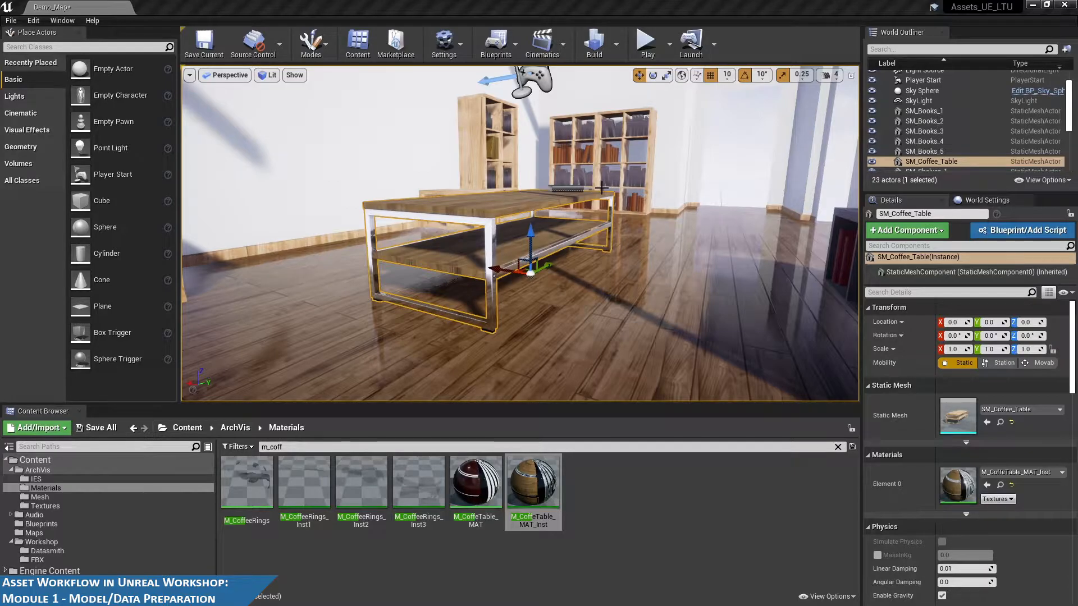
key("f")
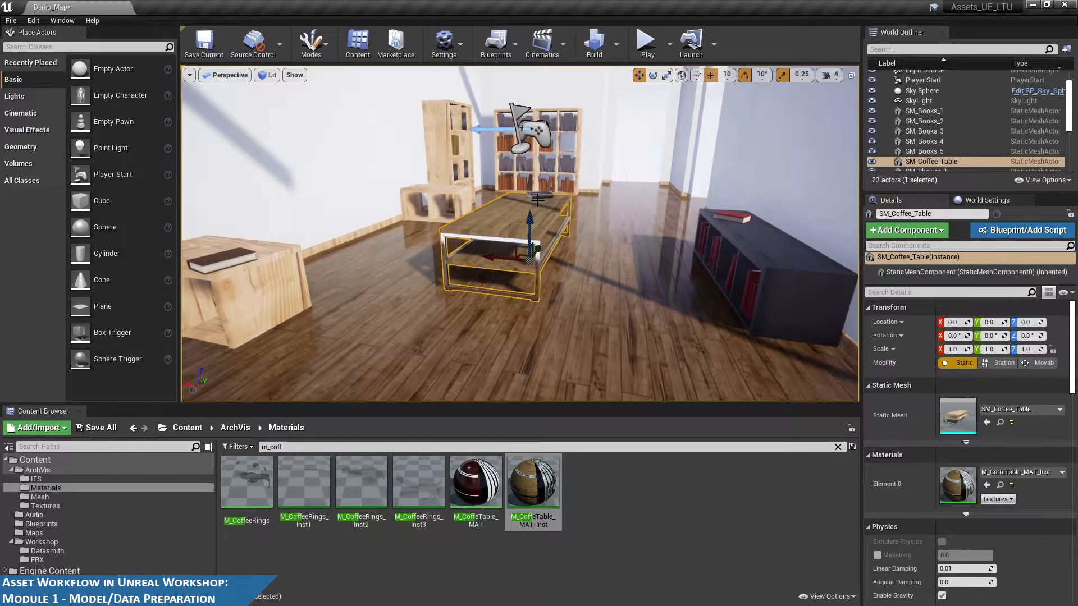
left_click_drag(641, 259, 649, 258, "alt")
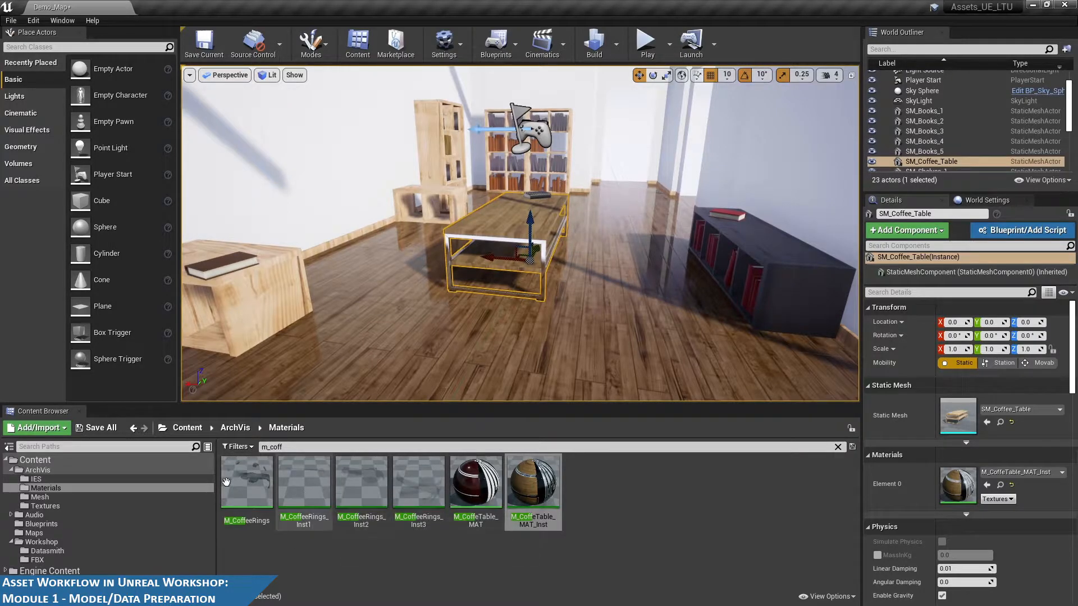
Open SM_Coffee_Table from Workshop/FBX in the static mesh editor, inspect it from several angles and close the editor
left_click(35, 560)
double_click(295, 479)
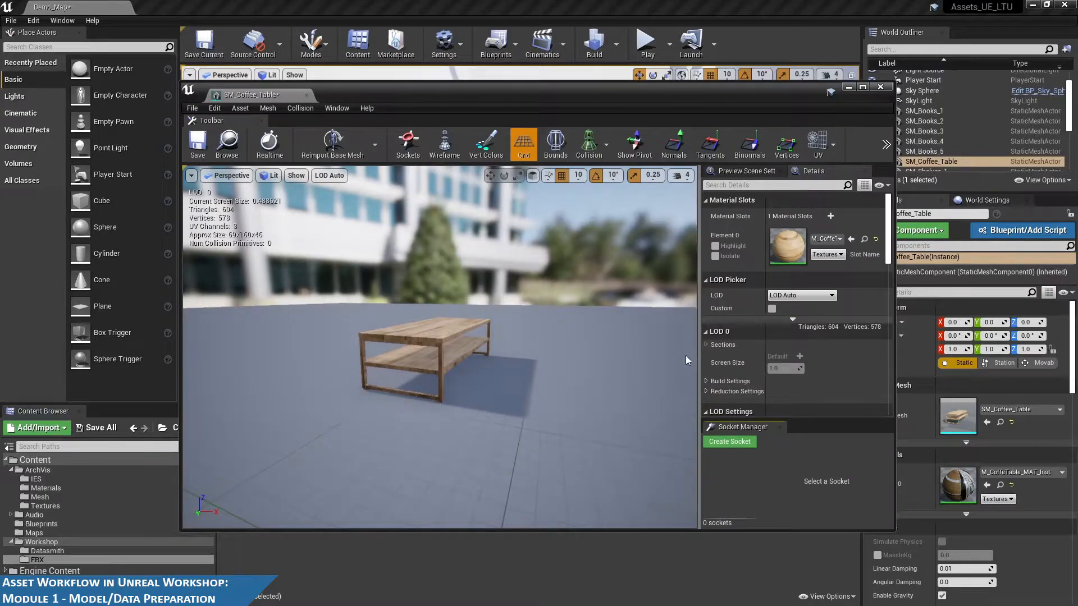
left_click_drag(685, 355, 615, 322)
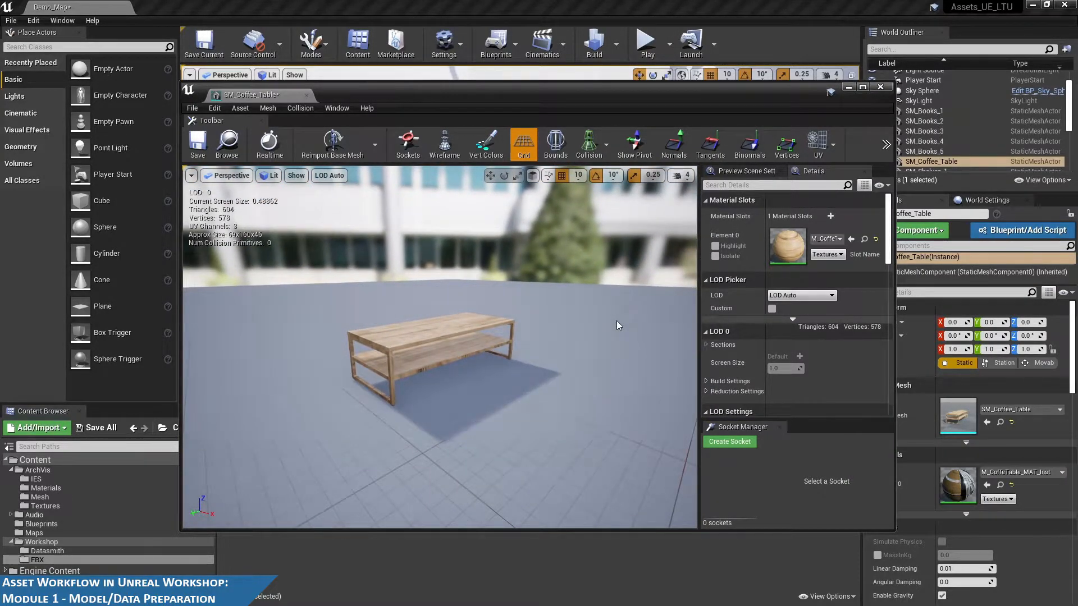
left_click_drag(630, 338, 616, 341)
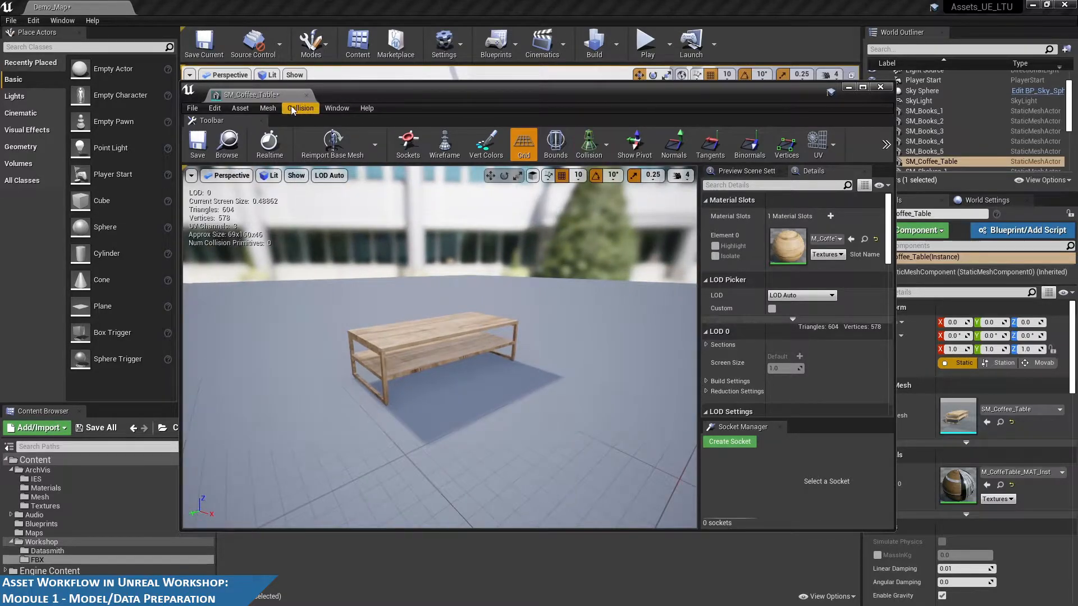
left_click(880, 87)
Try to rotate SM_Coffee_Table in the level and undo the last transform
left_click_drag(615, 258, 520, 259, "alt")
key("e")
key("ctrl+z")
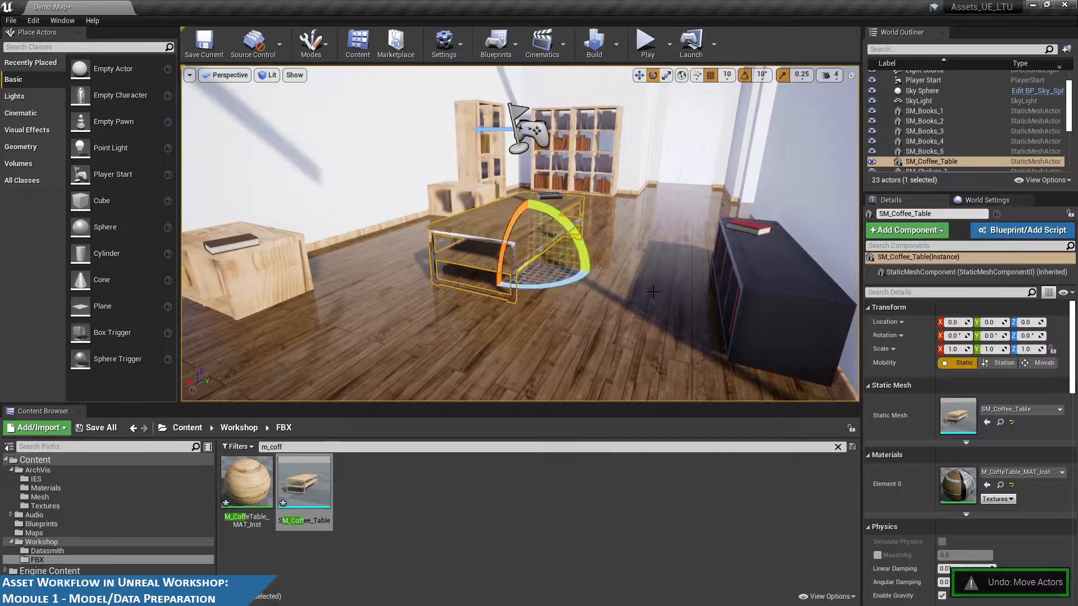
left_click_drag(648, 292, 656, 291, "alt")
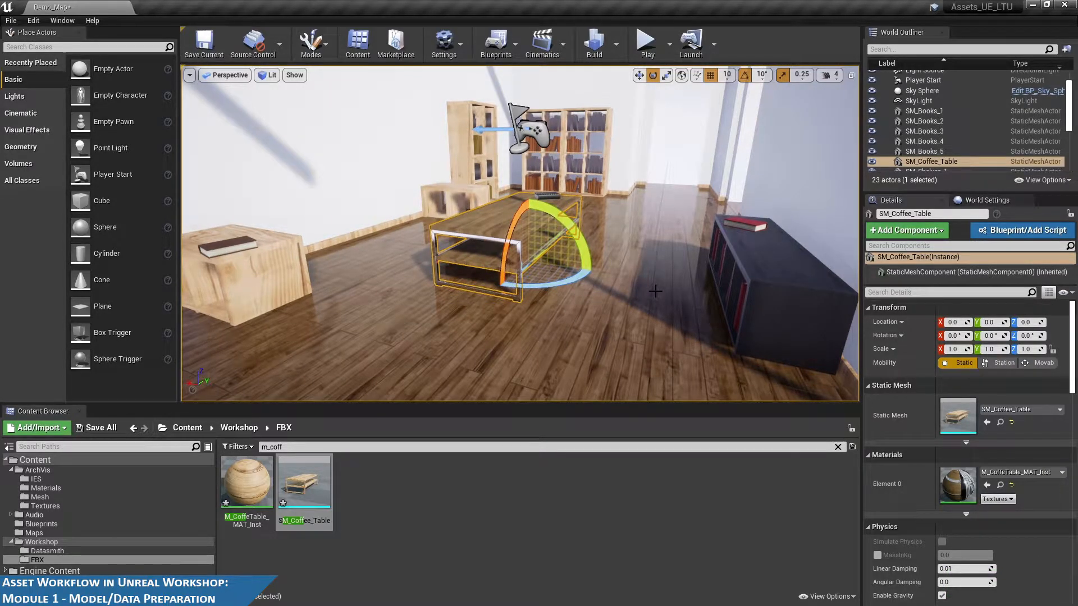
left_click_drag(649, 269, 656, 267, "alt")
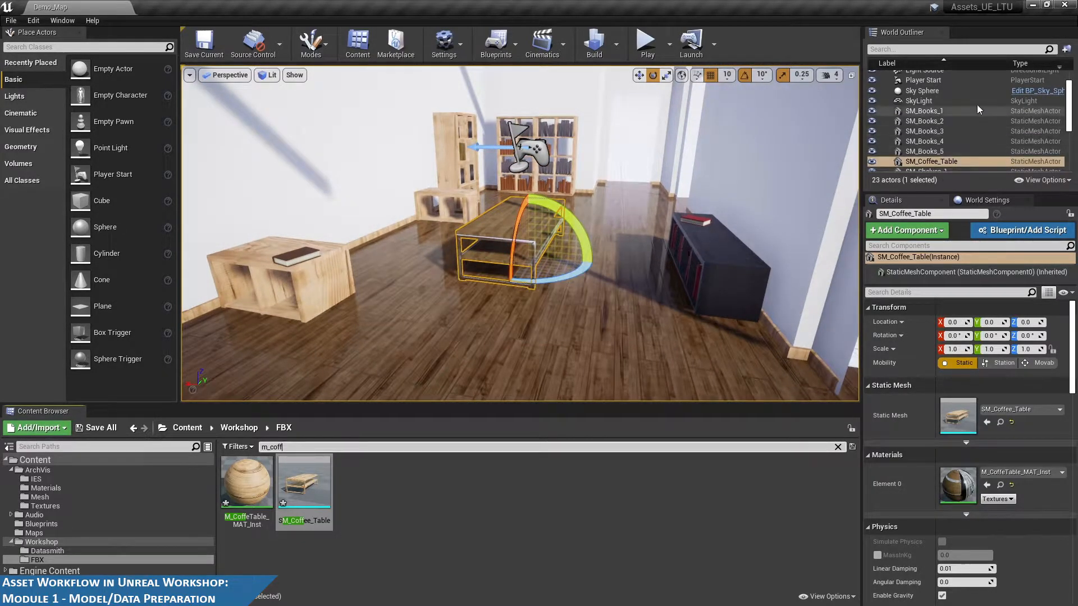
scroll(977, 106, "up", 2)
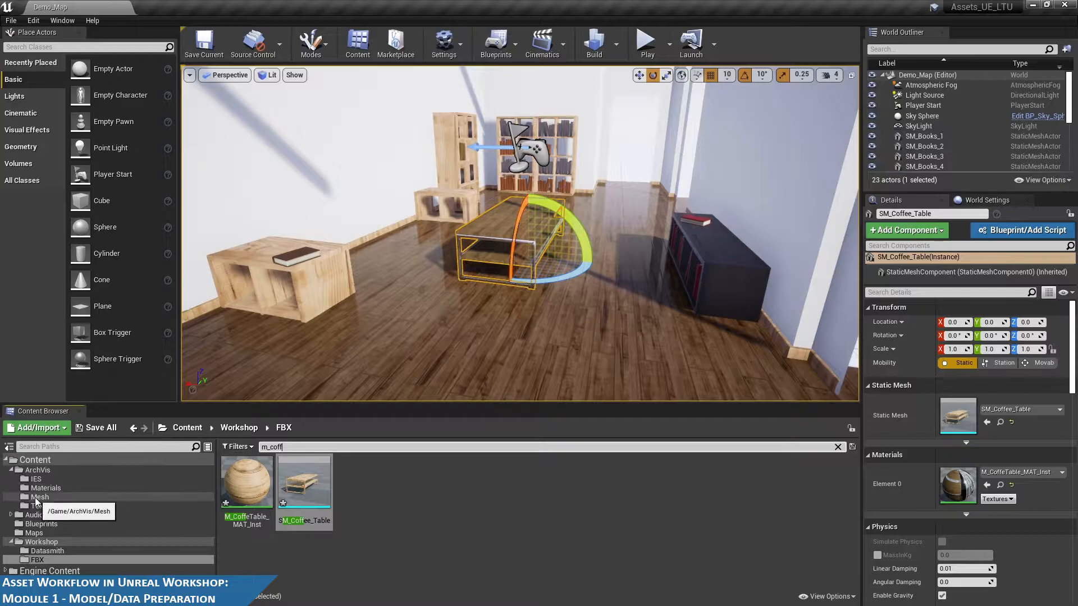
left_click_drag(336, 334, 332, 334, "alt")
left_click_drag(640, 217, 632, 216, "alt")
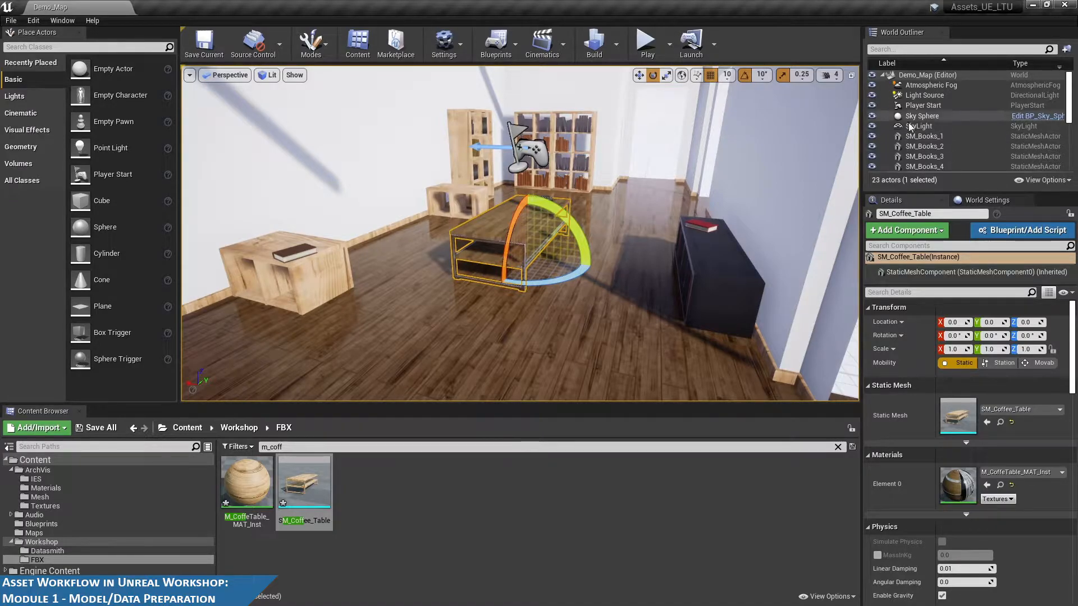
left_click_drag(767, 268, 770, 268, "alt")
Create a new level from the Default template and list all meshes in the ArchVis/Mesh folder
key("ctrl+n")
left_click(450, 291)
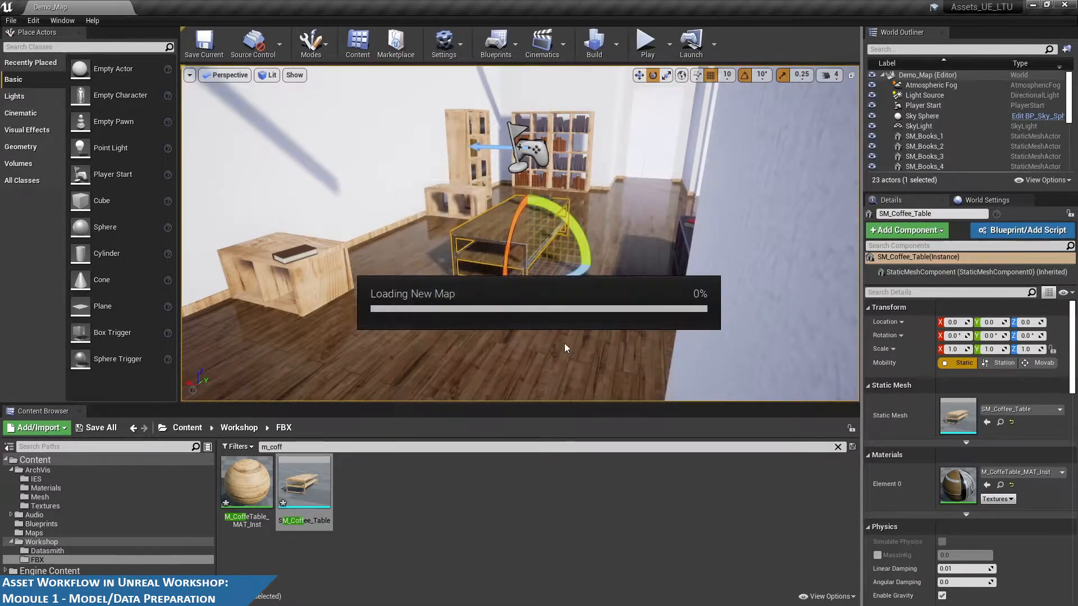
left_click(37, 497)
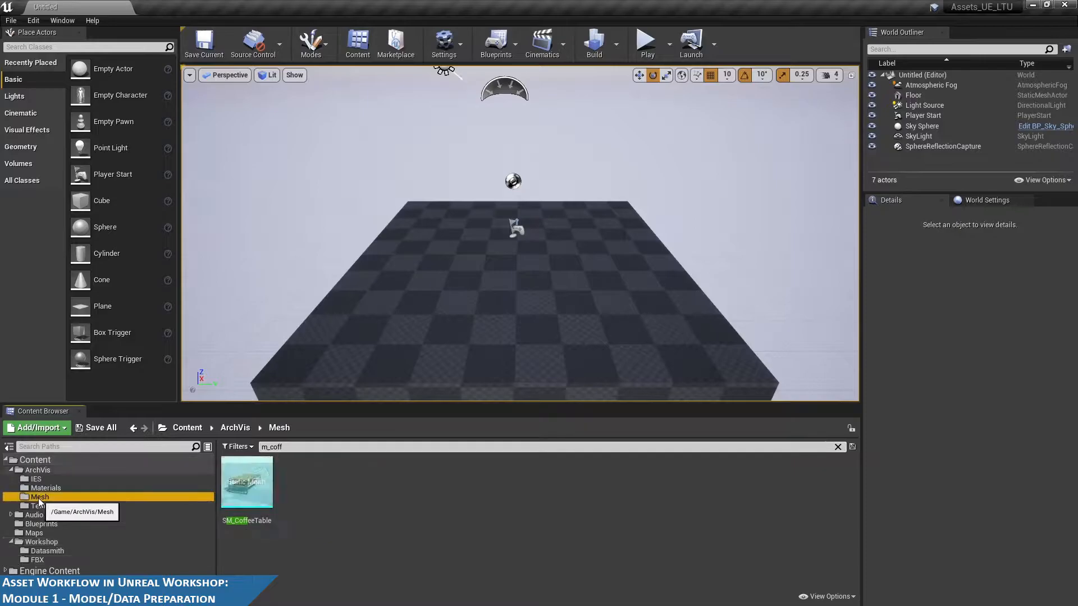
left_click(839, 447)
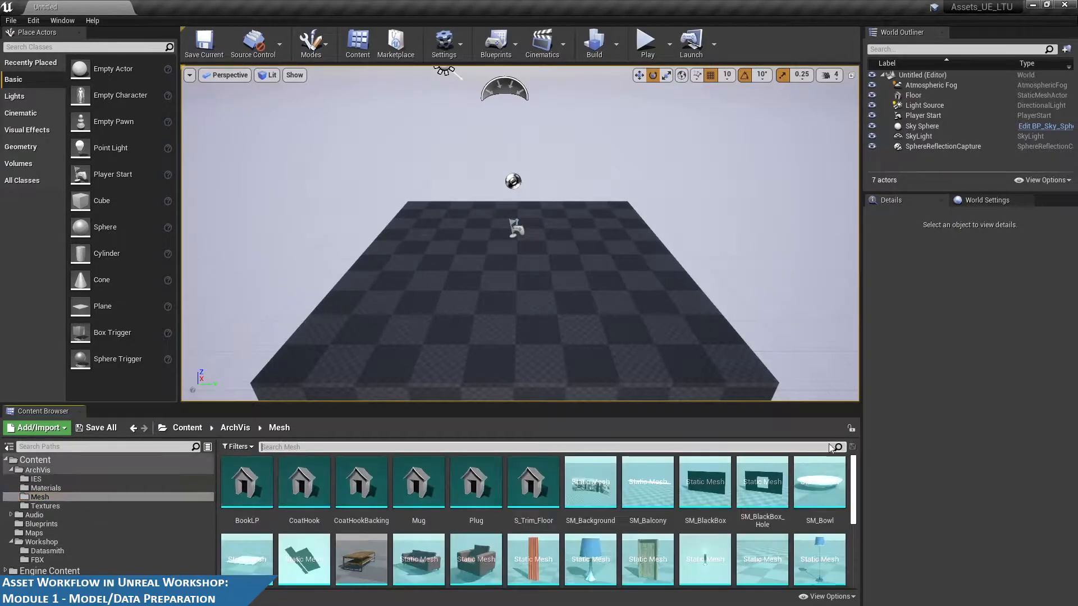
Place the meshes SM_CoffeeTable through SM_Shelving in the level together and reset their location to the origin
scroll(401, 509, "down", 2)
scroll(348, 494, "down", 2)
left_click(604, 501, "shift")
left_click_drag(604, 501, 684, 236)
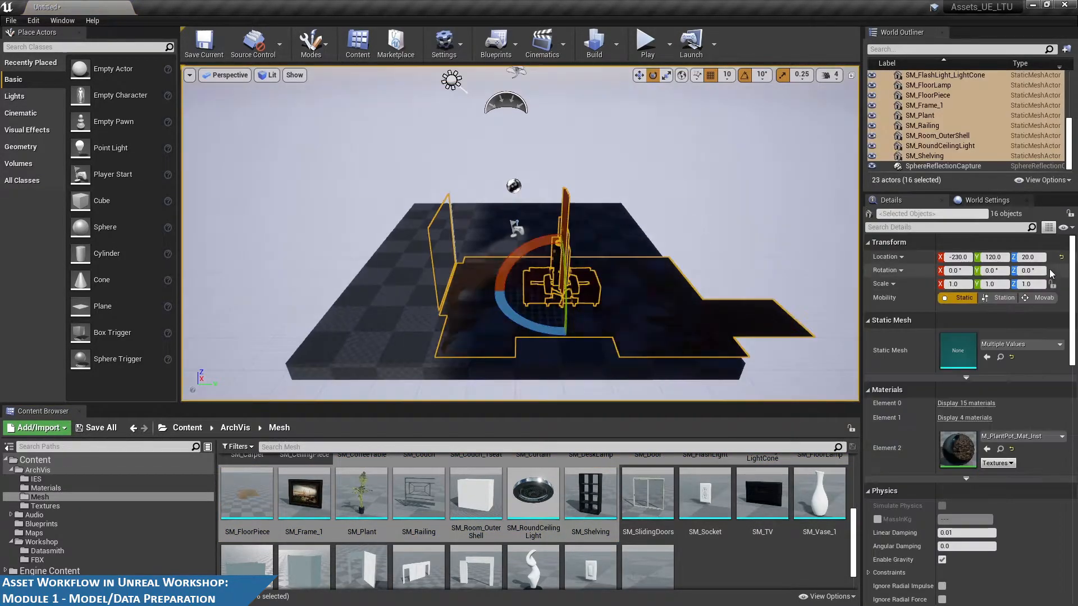
left_click(1061, 257)
left_click_drag(454, 281, 407, 337, "alt")
left_click_drag(464, 245, 486, 247, "alt")
right_click_drag(465, 245, 553, 246, "alt")
left_click_drag(590, 207, 455, 208, "alt")
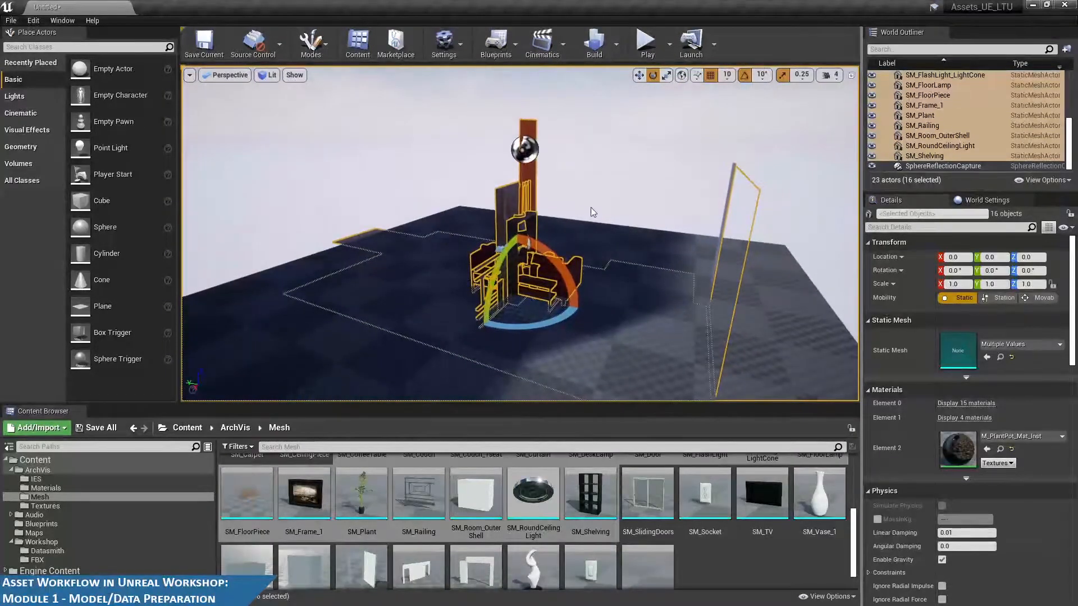
Delete the default checkered Floor and the SM_Room_OuterShell mesh from the new level
left_click(757, 311)
key("Delete")
left_click_drag(758, 310, 577, 271, "alt")
left_click(558, 313)
scroll(607, 304, "down", 3)
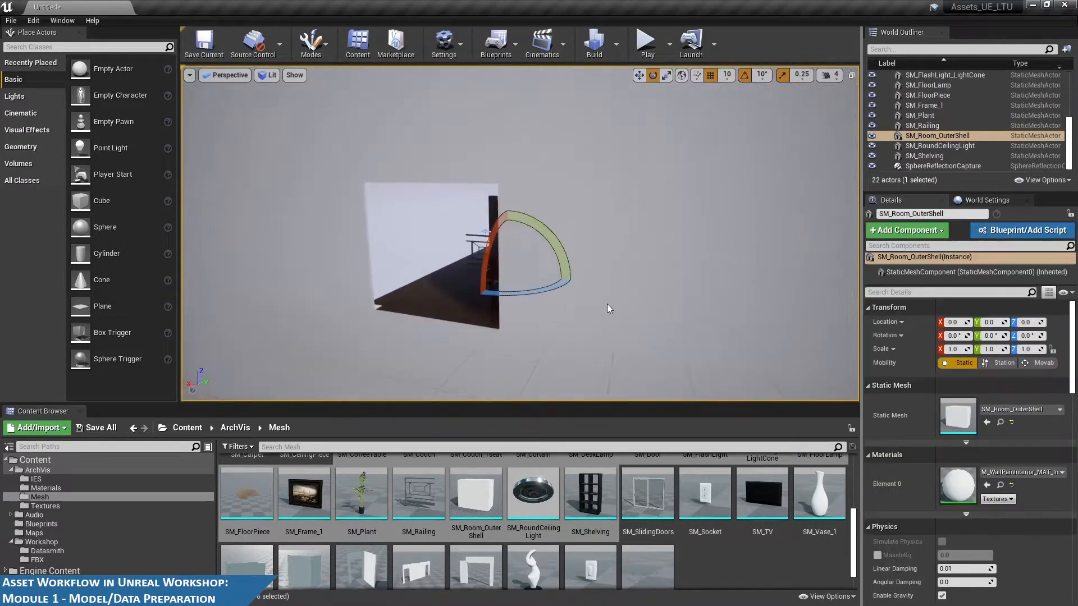
key("Delete")
mouse_move(590, 225)
left_mouse_down("alt")
mouse_move(598, 103)
mouse_move(561, 161)
mouse_move(567, 218)
mouse_move(581, 210)
left_mouse_up("alt")
scroll(598, 103, "up", 4)
scroll(562, 160, "up", 4)
scroll(568, 218, "down", 2)
scroll(581, 210, "down", 3)
Move SM_Couch across the floor, away from the meshes stacked at the origin
left_click(532, 135)
key("w")
left_click_drag(532, 135, 404, 169, "alt")
left_click_drag(682, 233, 722, 238, "alt")
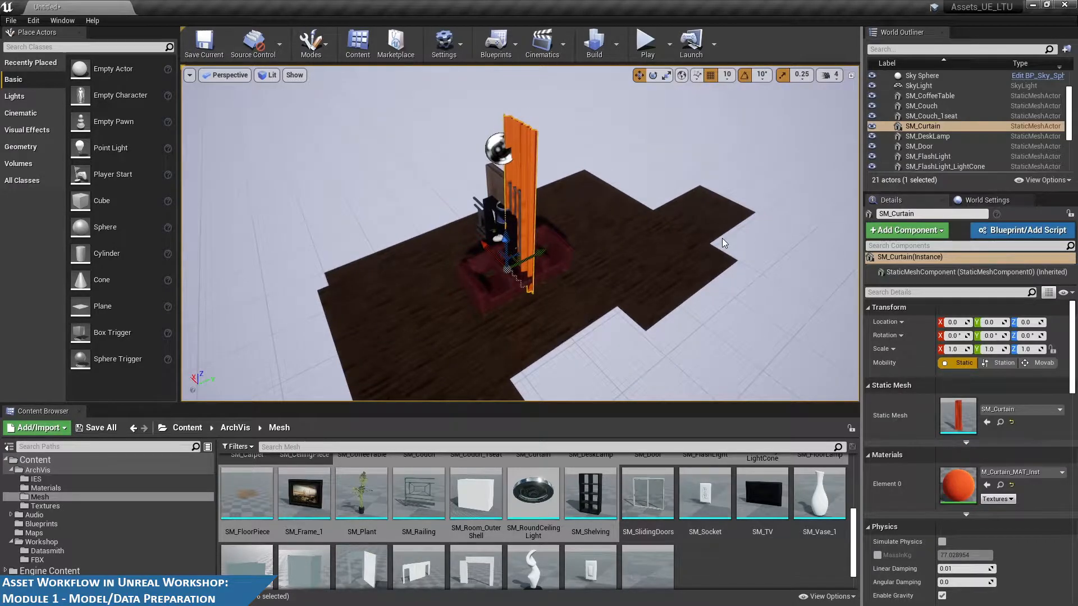
mouse_move(556, 281)
left_mouse_down("alt")
mouse_move(531, 288)
mouse_move(578, 289)
mouse_move(551, 285)
left_mouse_up("alt")
left_click(552, 271)
left_click(550, 309)
left_click(551, 283)
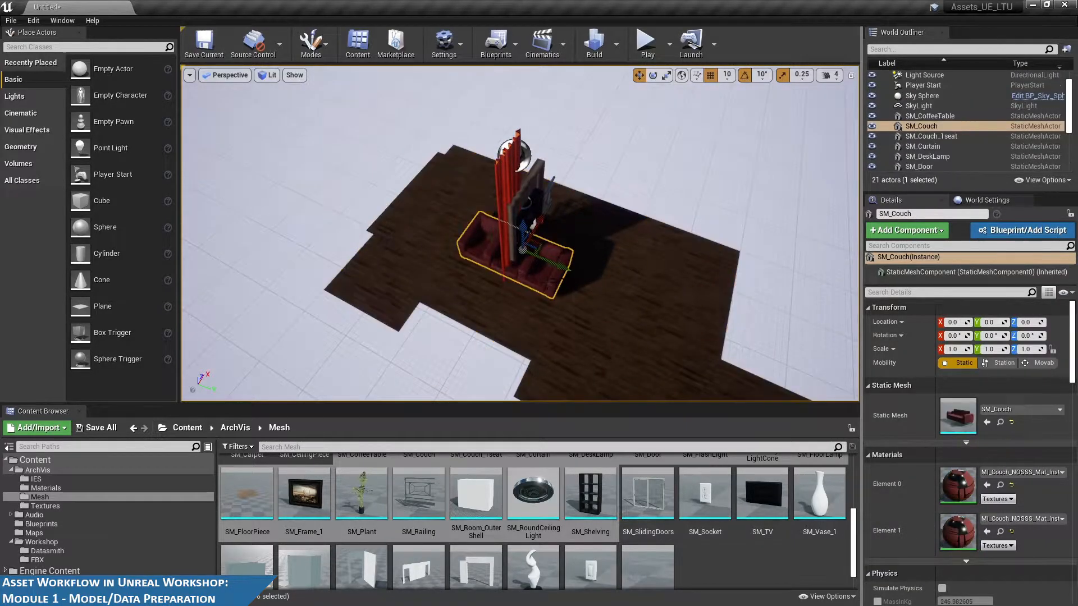
left_click_drag(541, 243, 620, 205)
Move the one-seat couch out of the stacked meshes and rotate it beside SM_Couch, undoing the last transform
left_click(538, 247)
left_click_drag(538, 247, 668, 272)
key("e")
left_click_drag(670, 230, 741, 300)
key("w")
key("ctrl+z")
Compare the furniture layout with the Room_Interior scene in Maya, then return to the Unreal level and select SM_FloorPiece
left_click(607, 320)
left_click(676, 312)
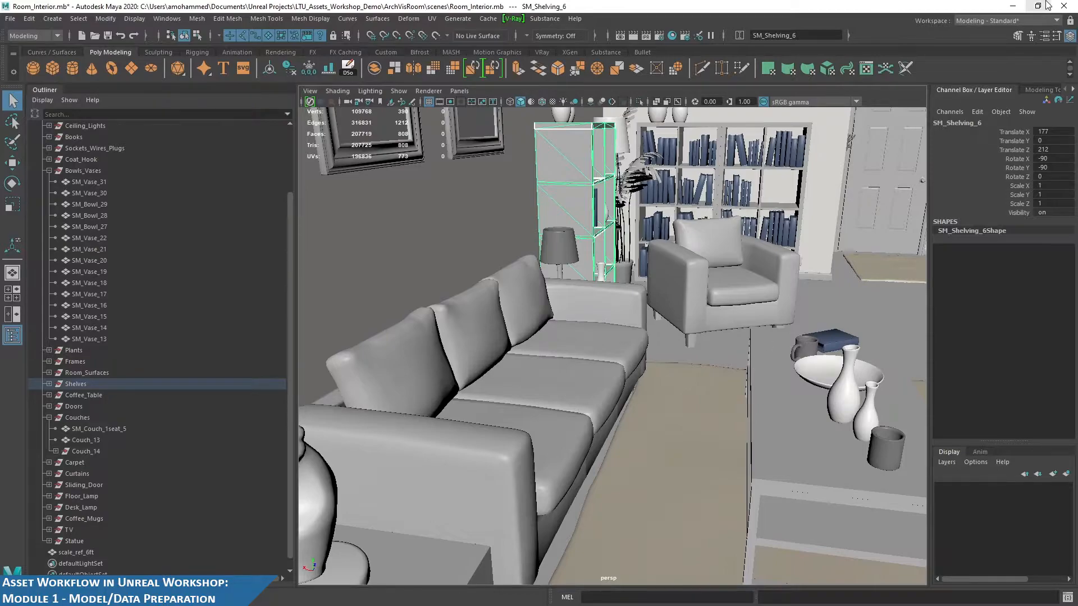
left_click(1013, 6)
left_click_drag(646, 252, 624, 247, "alt")
left_click(489, 257)
left_click_drag(462, 192, 418, 202, "alt")
left_click(461, 192)
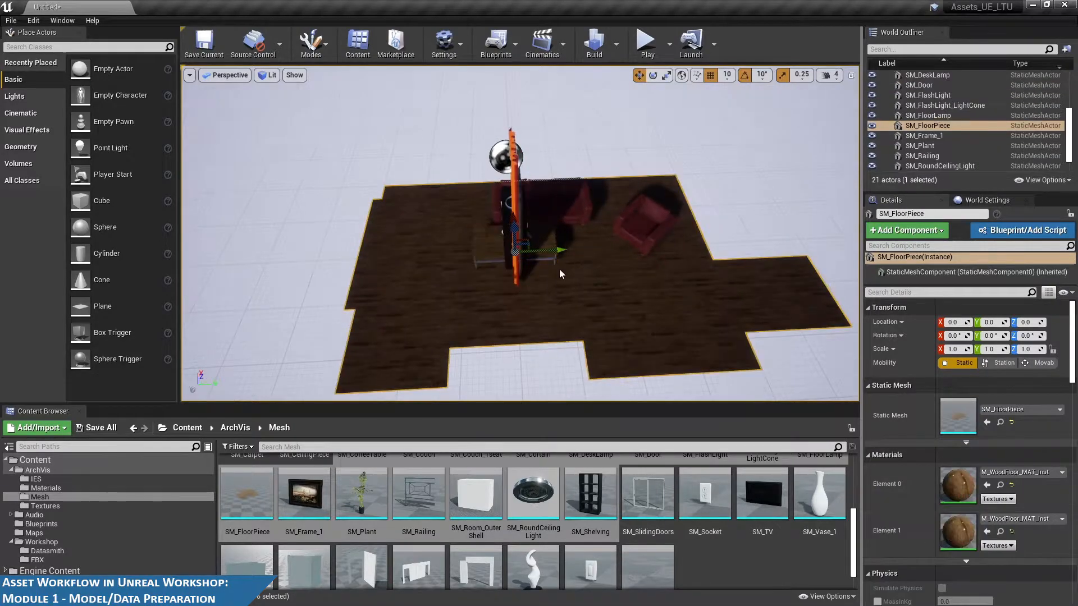
Try to move and rotate one of the meshes stacked at the origin, undoing the last transform
scroll(586, 248, "up", 3)
left_click_drag(586, 247, 298, 210, "alt")
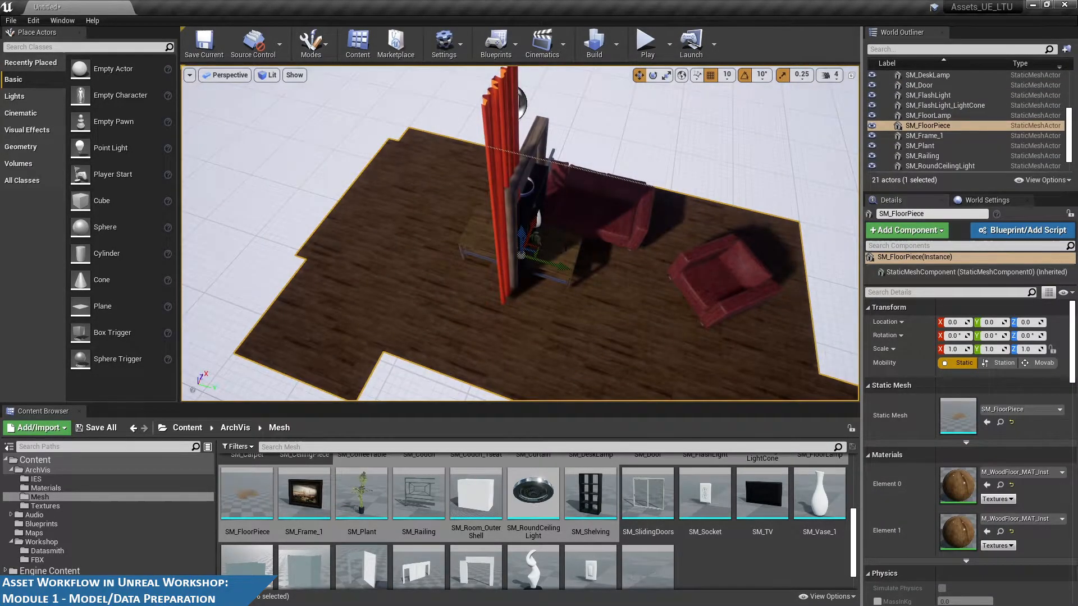
left_click(558, 251)
left_click(535, 145)
left_click(545, 145)
left_click(526, 164)
scroll(591, 200, "down", 8)
left_click_drag(591, 200, 686, 173, "alt")
left_click(438, 190)
left_click_drag(453, 205, 669, 352)
key("e")
left_click_drag(610, 366, 827, 349)
key("ctrl+z")
Move SM_Curtain out of the stacked meshes along the Y axis to a location of -310
left_click_drag(643, 232, 543, 224)
left_click_drag(778, 308, 724, 306, "alt")
left_click(522, 203)
key("w")
left_click_drag(523, 204, 497, 203, "alt")
left_click_drag(556, 236, 458, 232)
left_click_drag(652, 224, 574, 169, "alt")
scroll(562, 90, "up", 4)
left_click_drag(561, 89, 533, 76, "alt")
left_click_drag(693, 256, 574, 271, "alt")
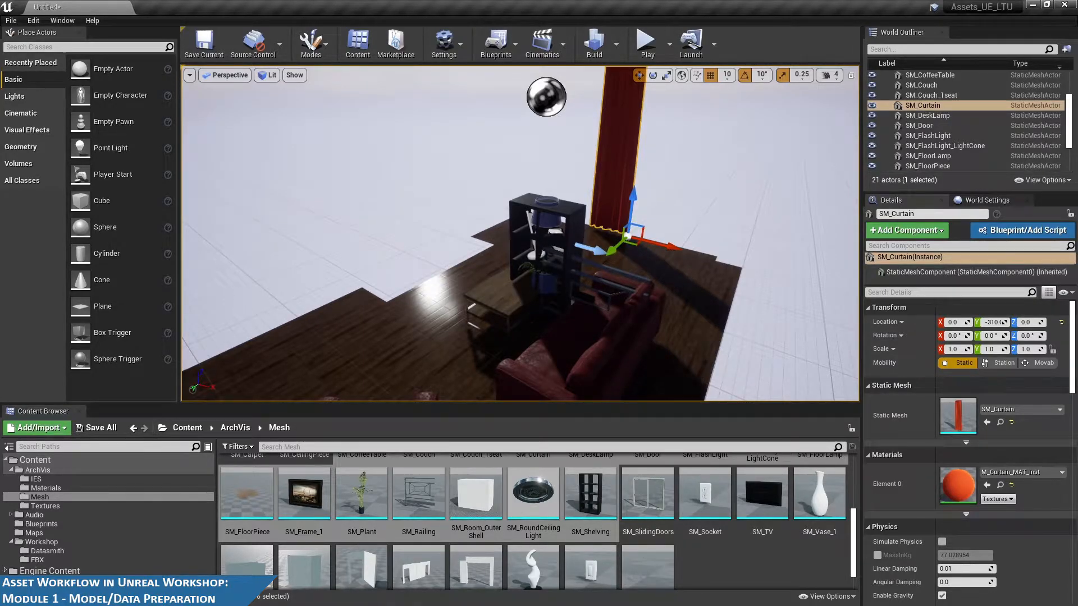
Switch to the Acrobat PDF and review the Data Preparation – Workshop Time slide's instructions on FBX export and import
left_click_drag(1075, 168, 446, 38)
scroll(446, 296, "down", 1)
scroll(445, 296, "down", 4)
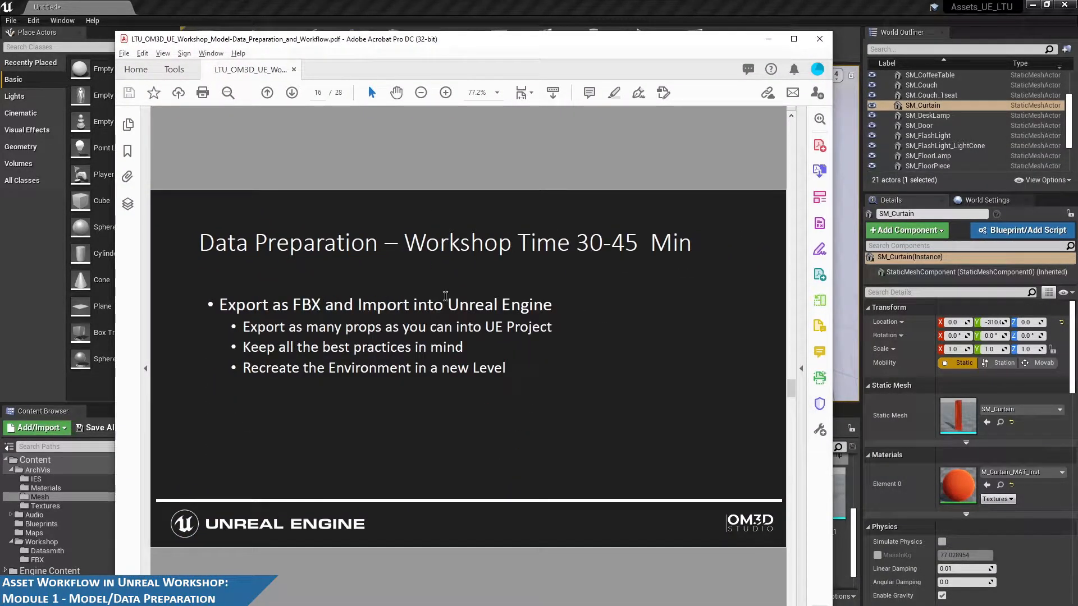
double_click(224, 310)
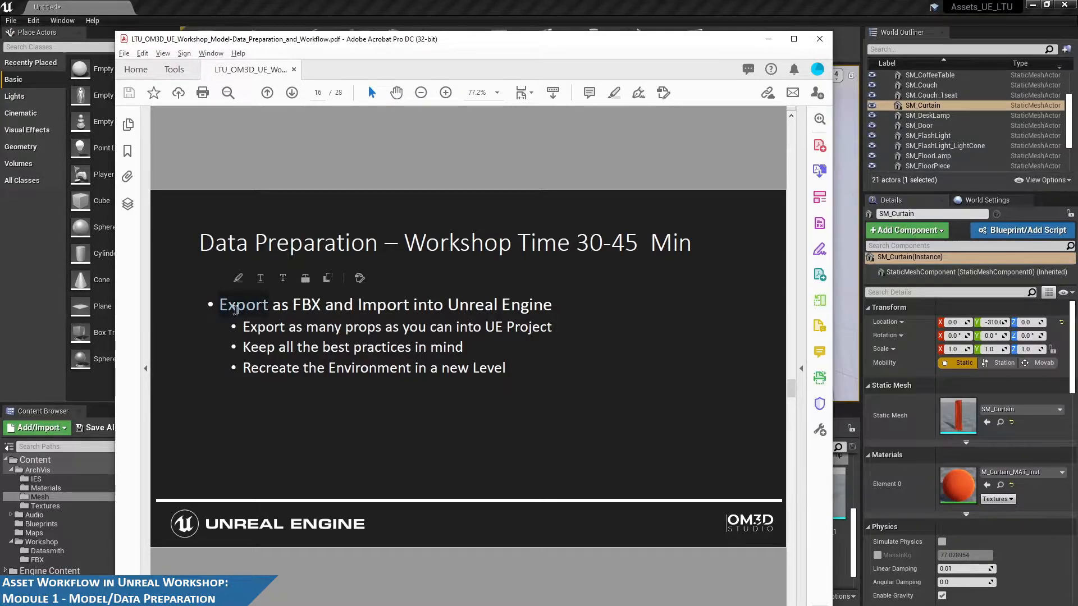
left_click(526, 329)
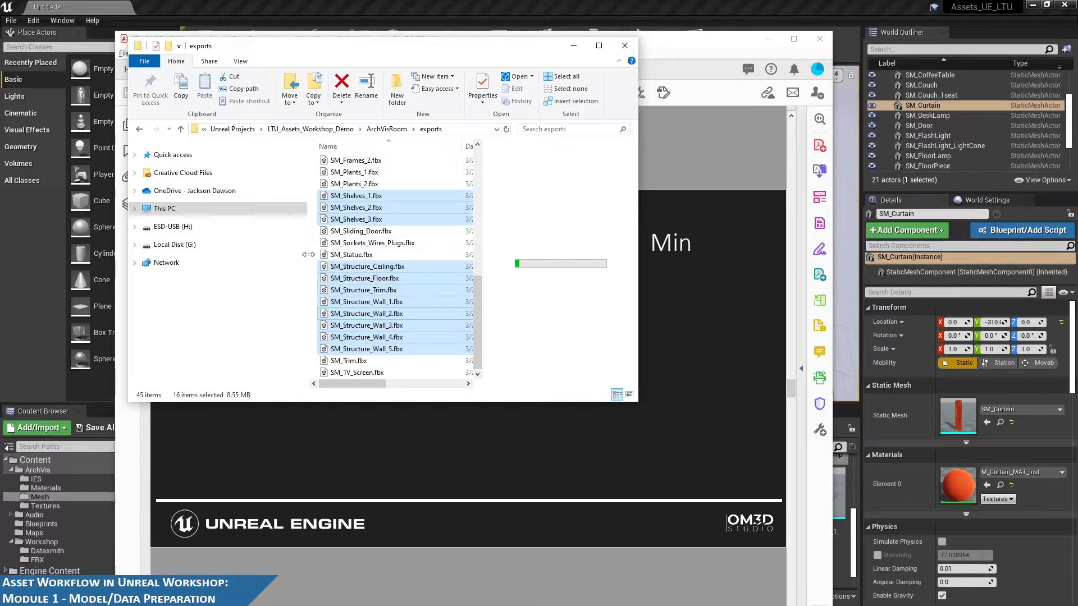
Look through the FBX files in the exports folder, reread the slide's remaining workshop instructions, and return to the Unreal level
left_click_drag(308, 254, 244, 255)
scroll(360, 253, "up", 8)
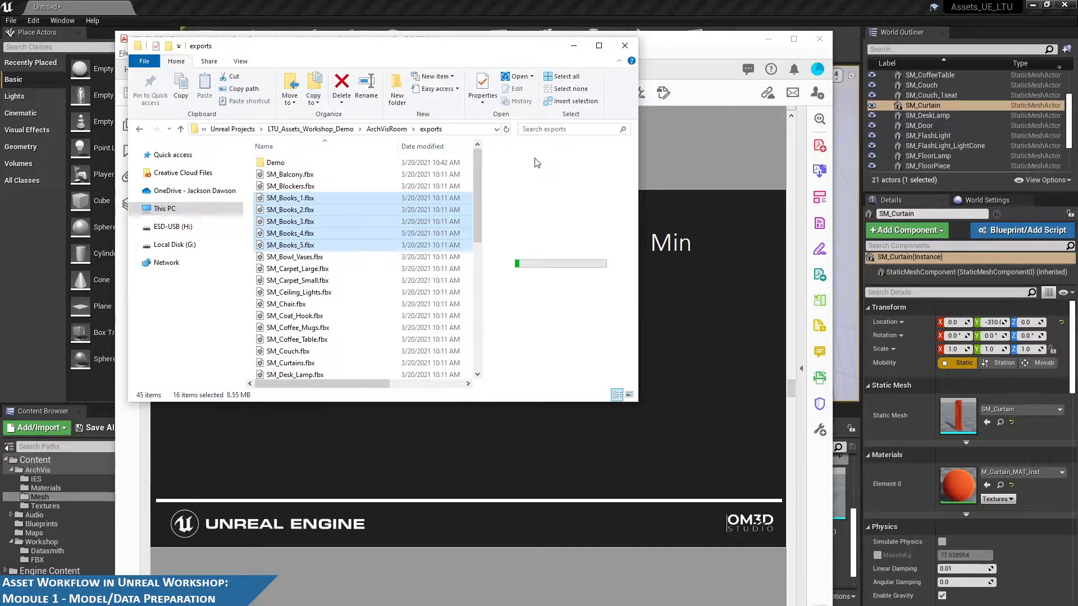
left_click(625, 46)
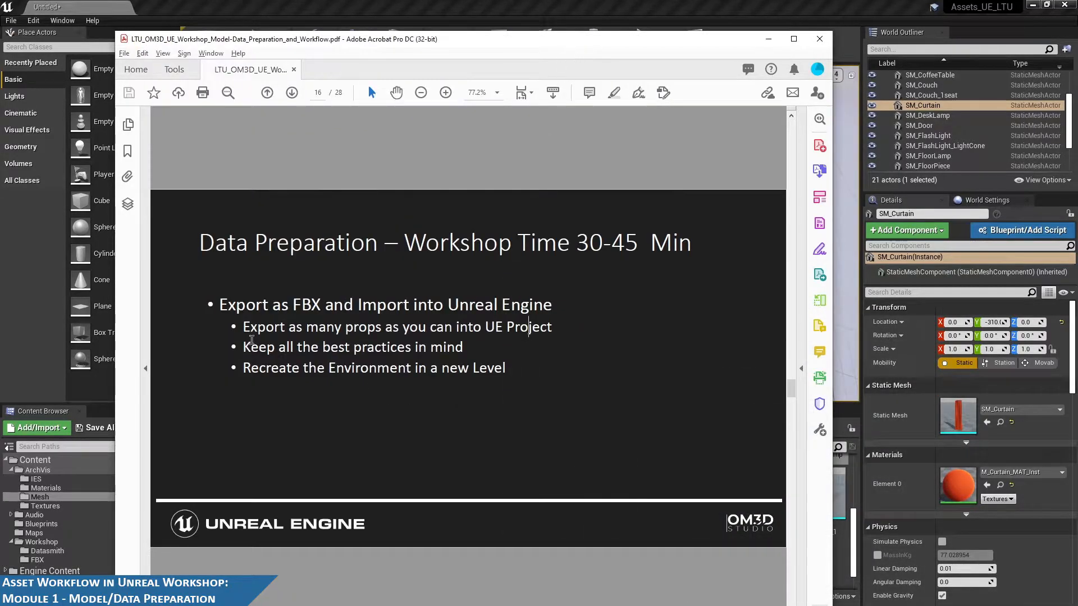
left_click_drag(243, 351, 487, 372)
left_click(487, 371)
left_click(768, 38)
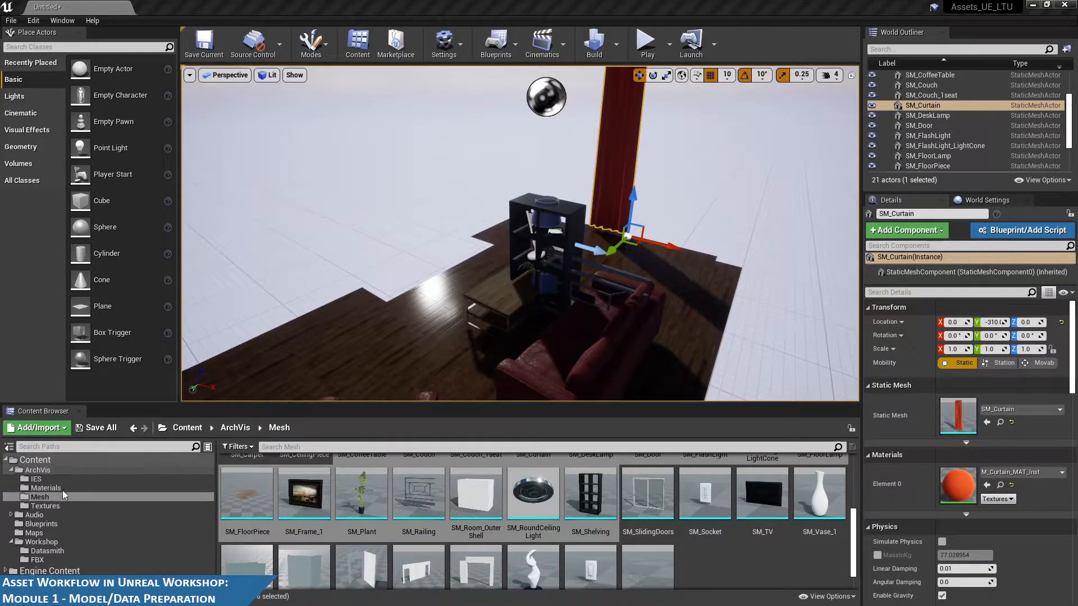
Start opening the Room_Start level from the Maps folder, proceeding to save the current untitled level first
left_click(49, 537)
left_click(51, 534)
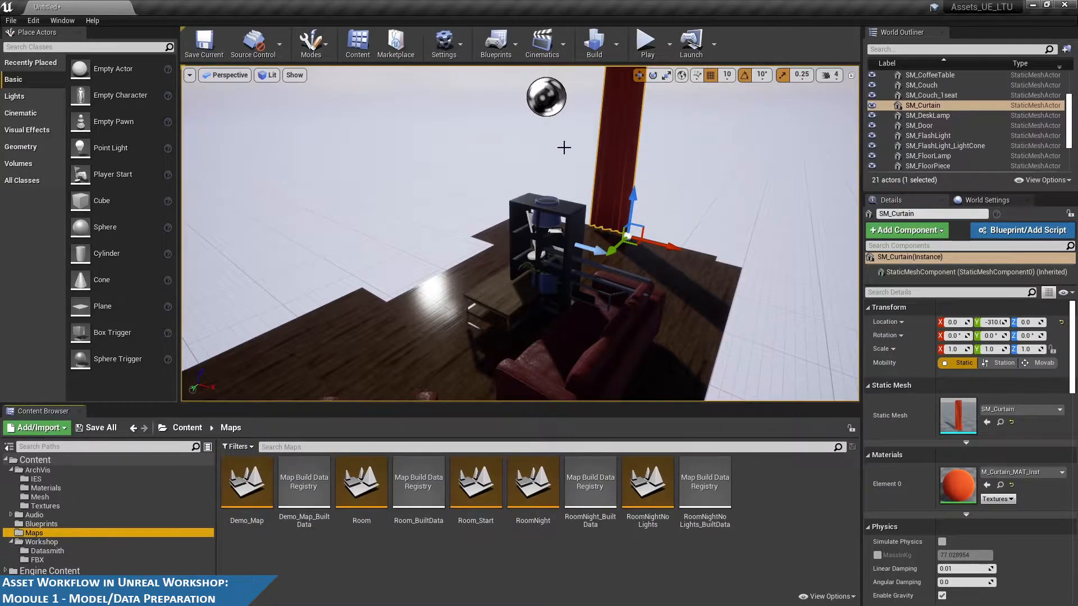
double_click(474, 500)
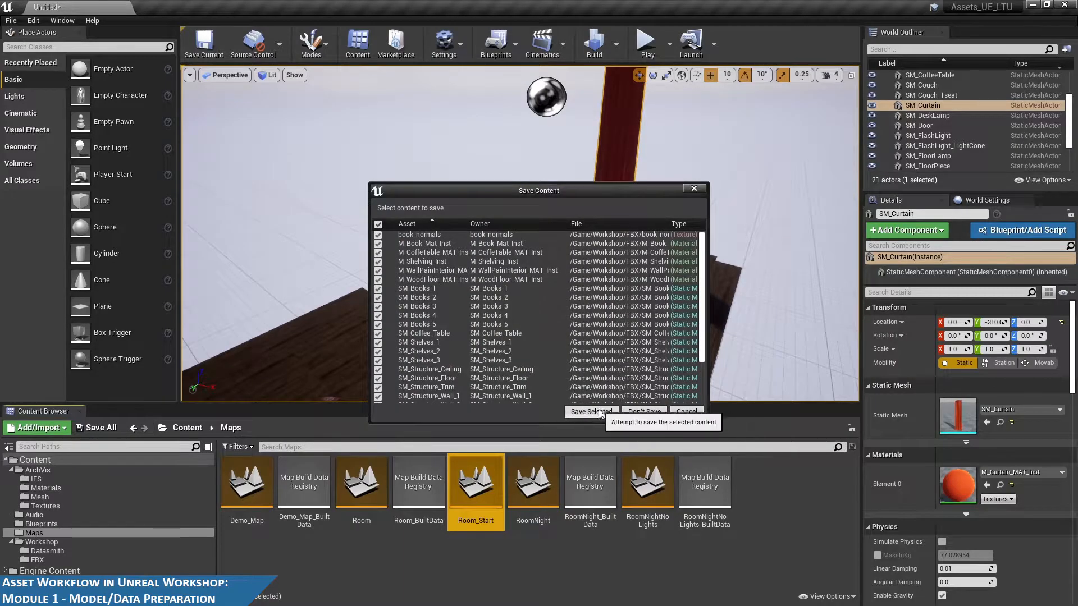
left_click(640, 414)
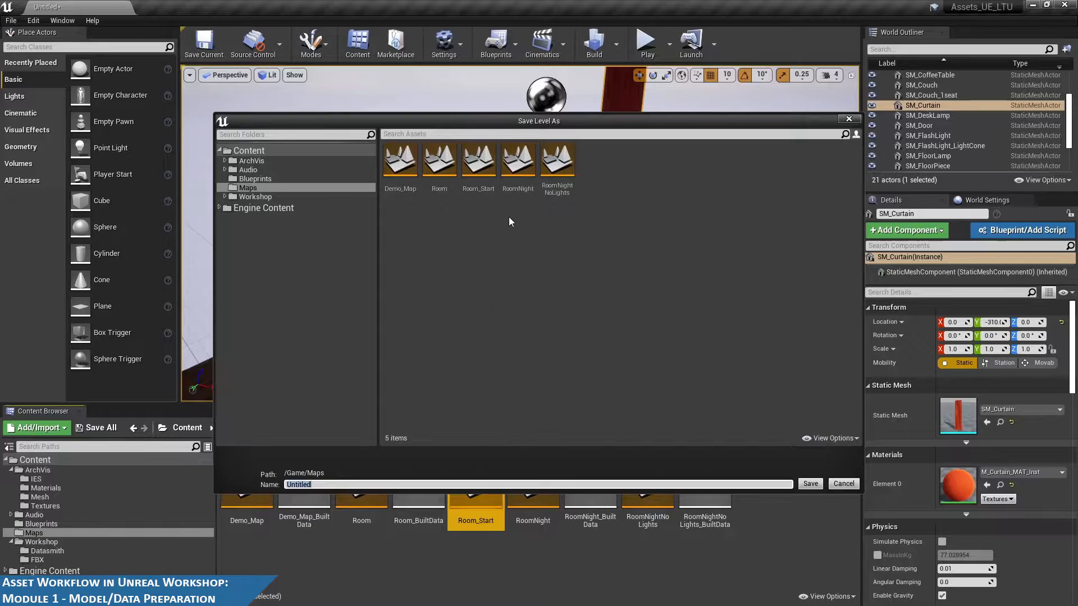
left_click(459, 133)
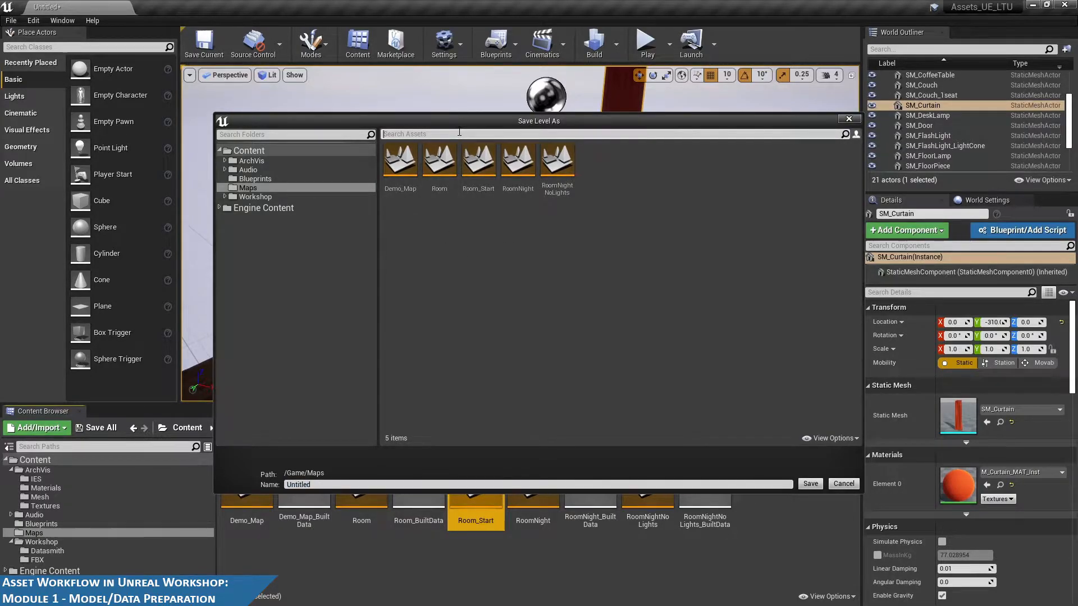
type("test")
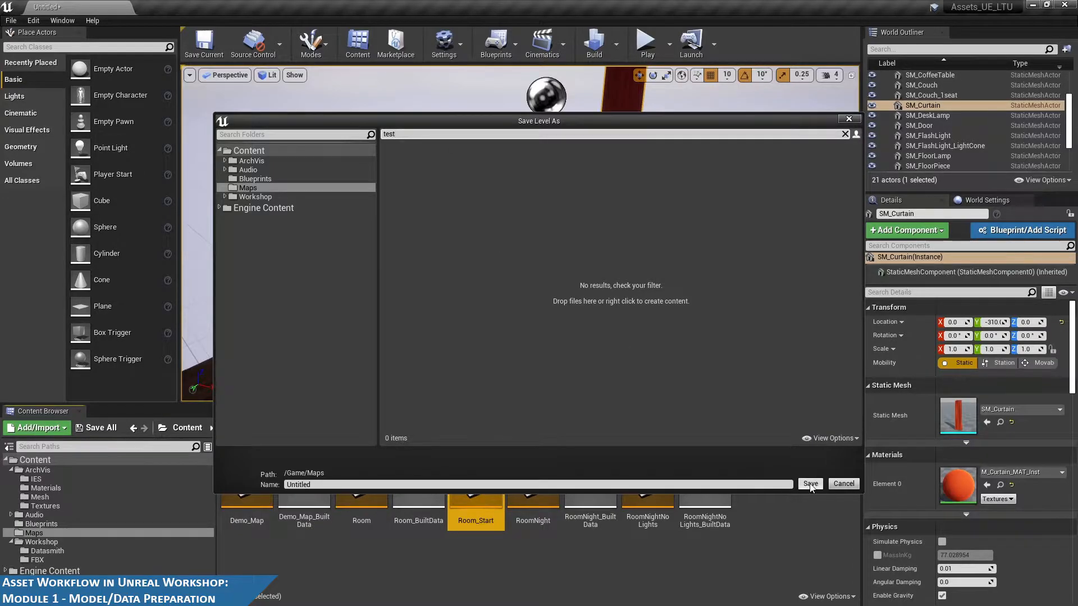
key("BackSpace")
key("BackSpace")
key("BackSpace")
key("BackSpace")
Save the untitled level in the Maps folder under the name test
left_click(334, 485)
key("ctrl+a")
type("test")
key("Return")
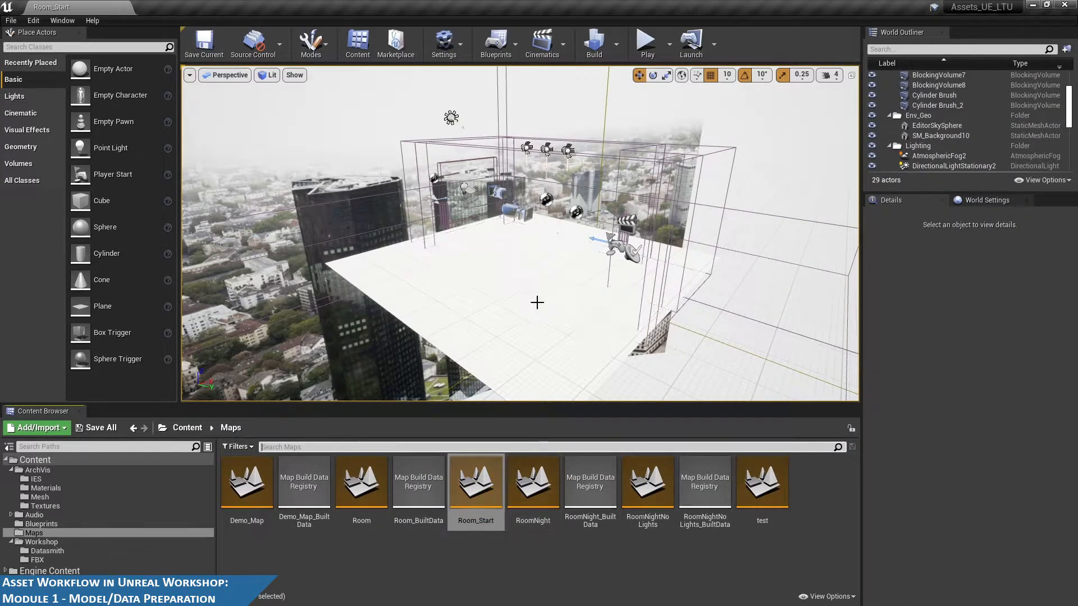
Look over the Room_Start level's floor, volumes and city backdrop, and open the Demo_Map level
left_click_drag(534, 335, 640, 335, "alt")
left_click_drag(558, 245, 629, 241, "alt")
left_click_drag(559, 247, 647, 181, "alt")
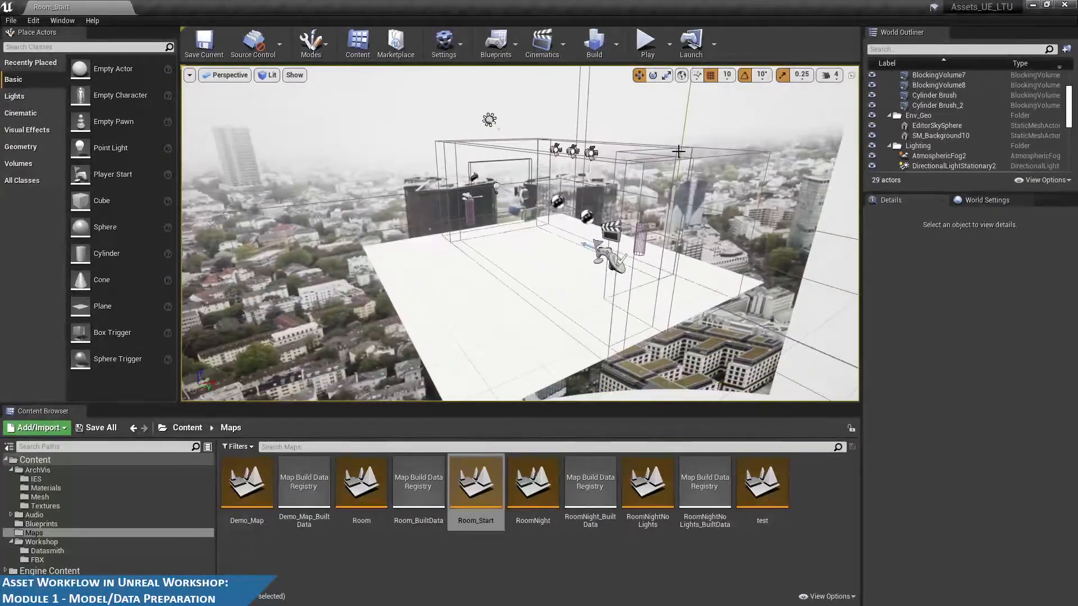
left_click(243, 486)
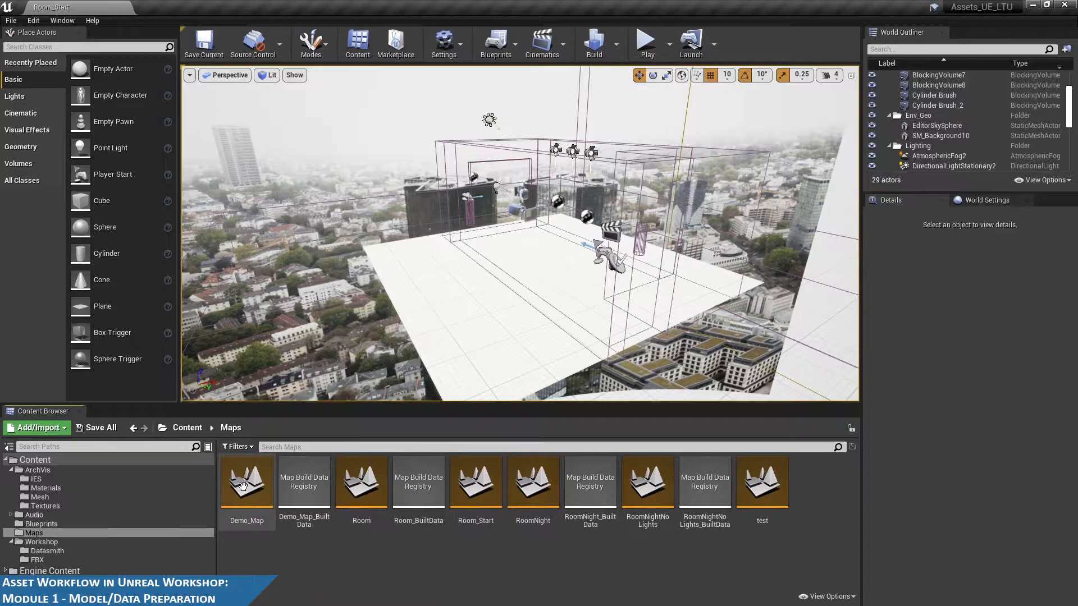
double_click(243, 486)
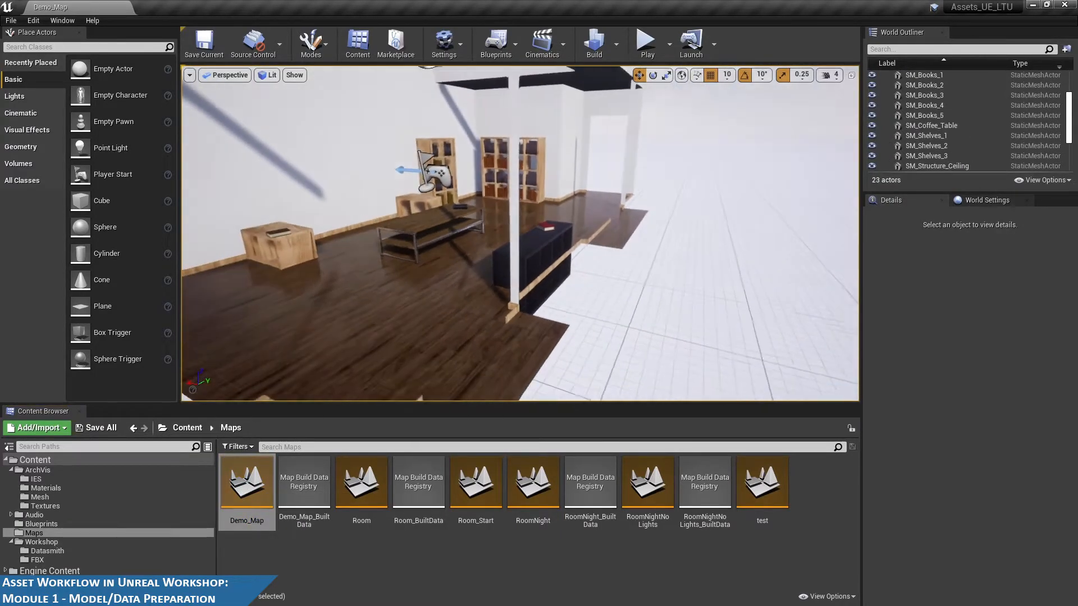
right_click_drag(635, 238, 648, 238)
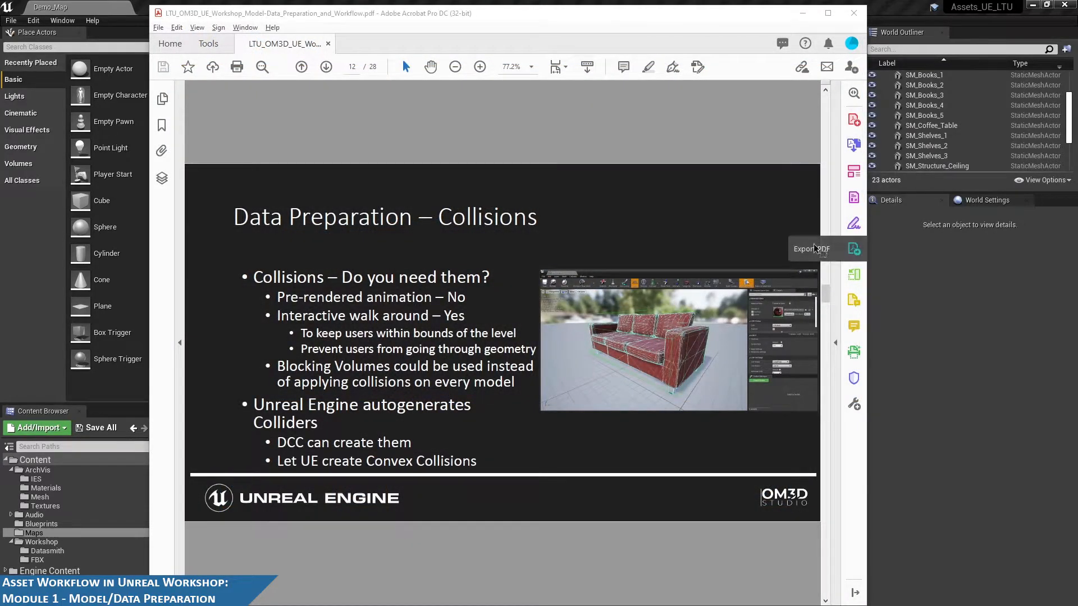
Review the LODs and Collisions slides of the Data Preparation section in the Acrobat PDF
scroll(581, 228, "up", 1)
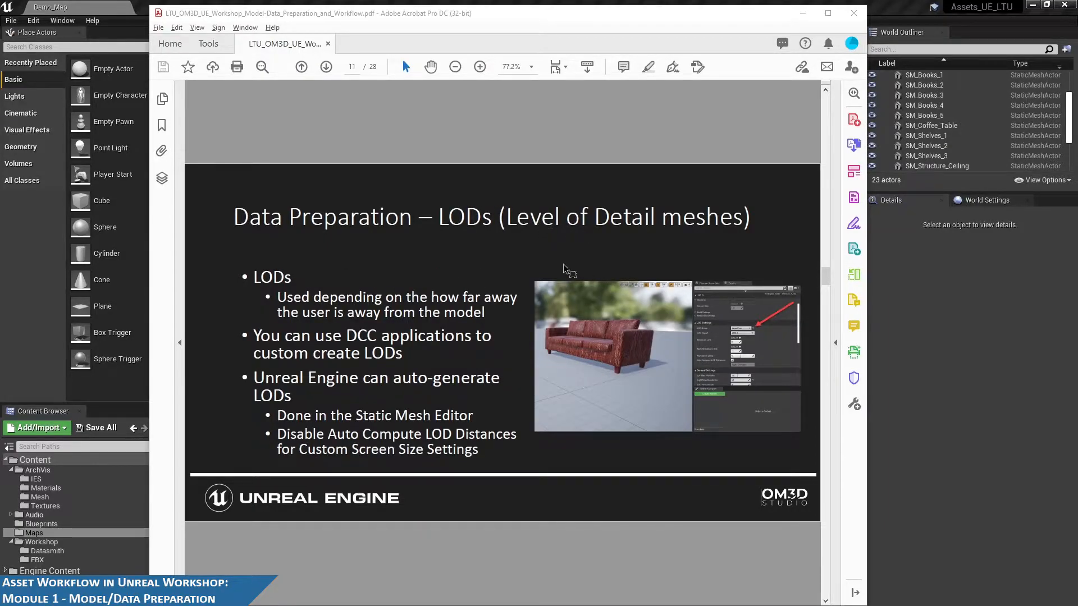
scroll(564, 268, "down", 1)
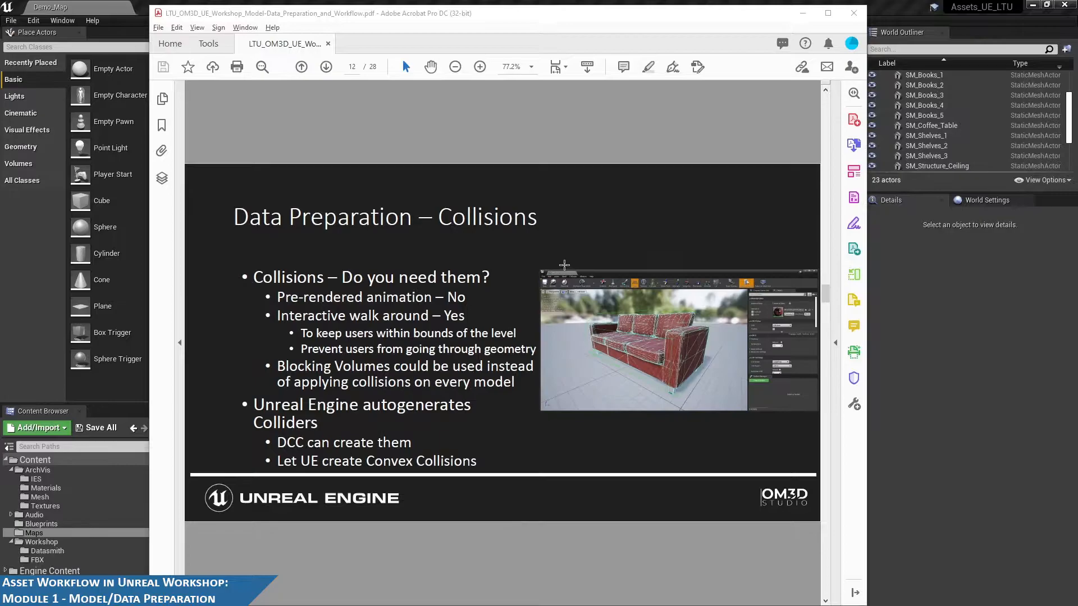
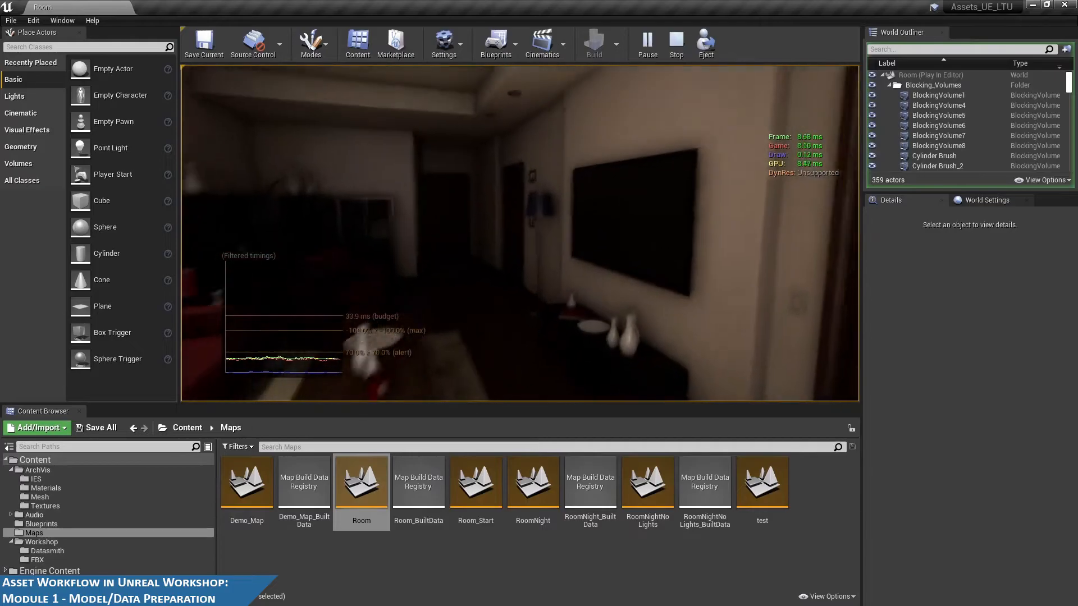
Walk through the furnished Room level in play mode and end the play session
key("w")
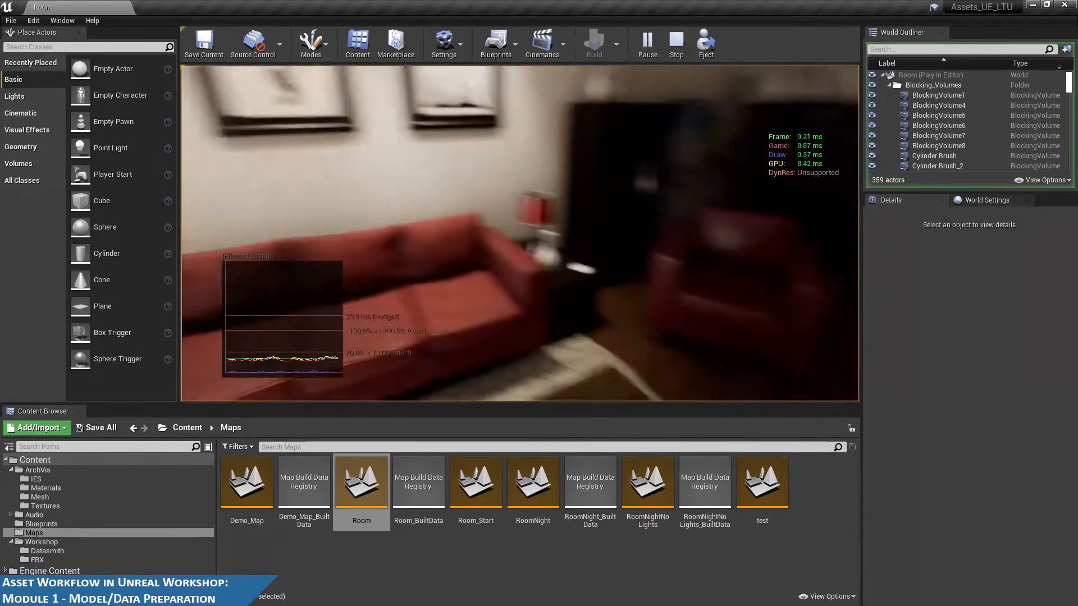
key("Escape")
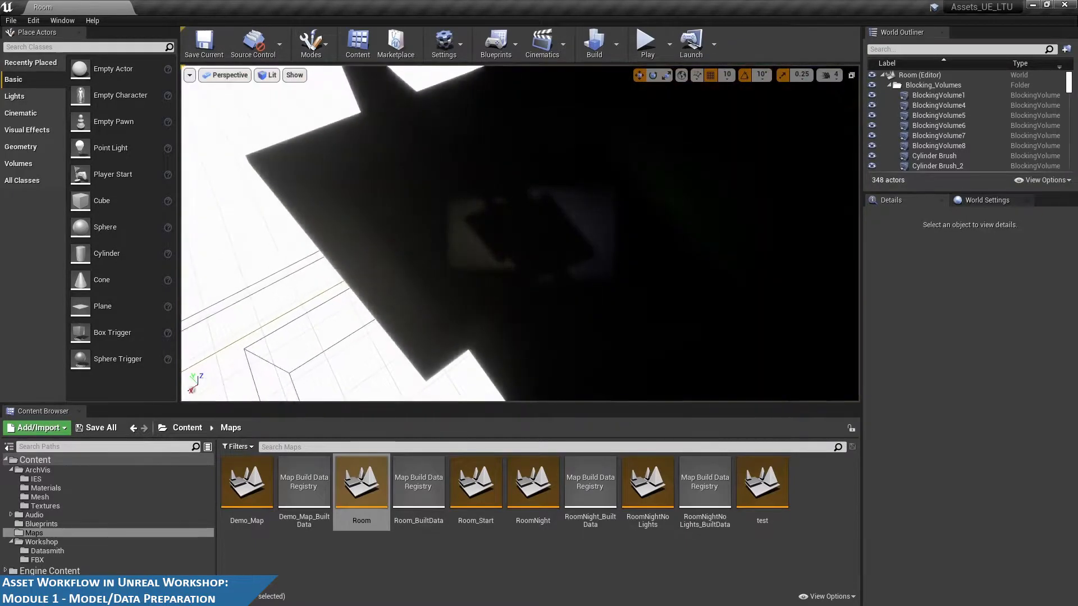
Bring the Room level's living room and red couch into view and open the viewport's view mode options
right_click_drag(625, 238, 663, 197)
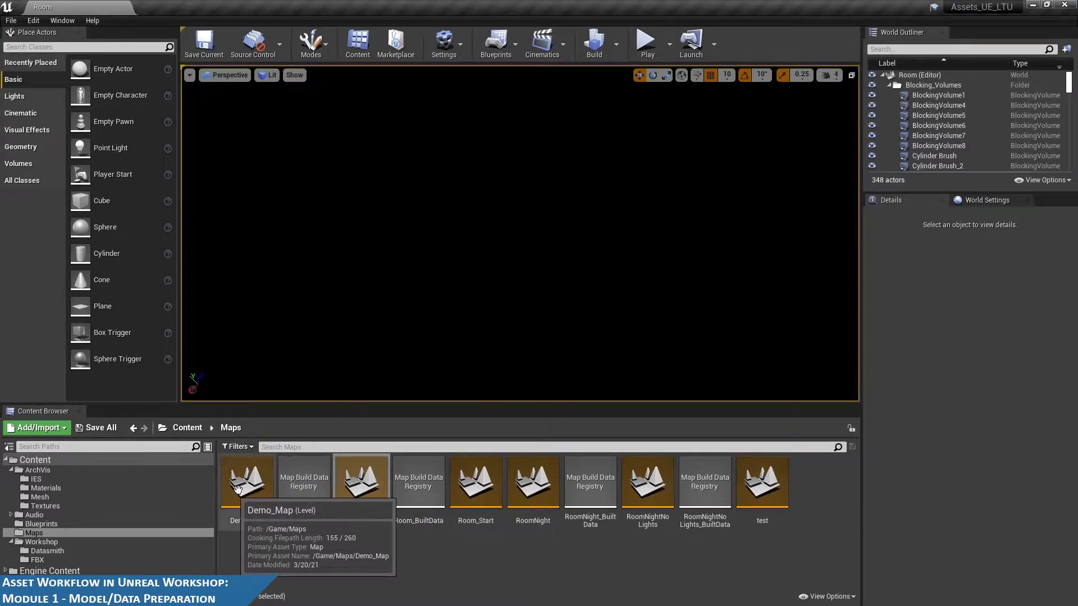
scroll(570, 210, "down", 5)
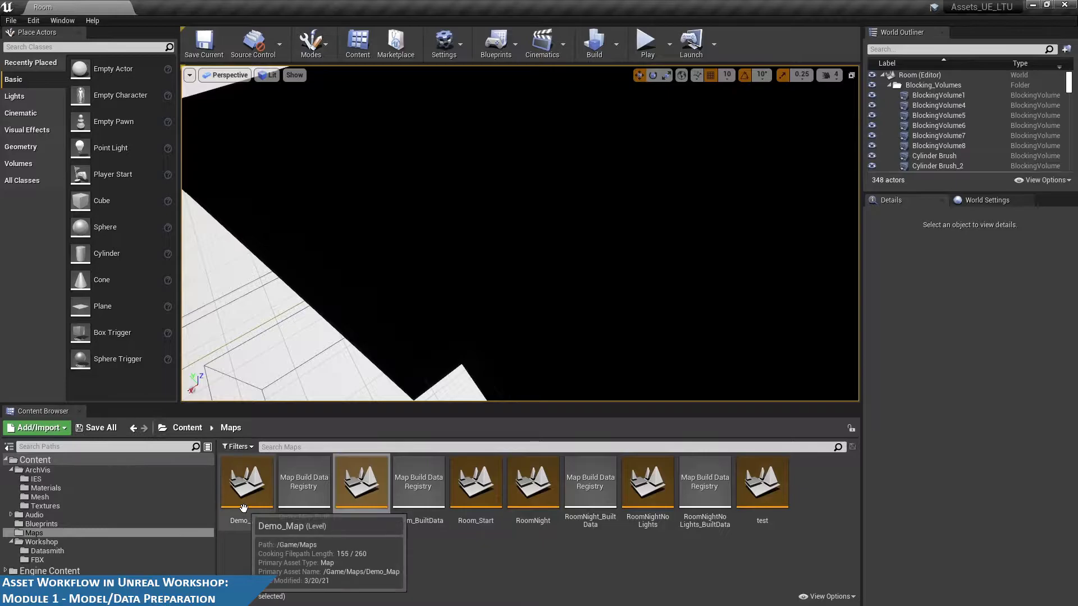
right_click_drag(570, 210, 477, 169)
key("w")
key("s")
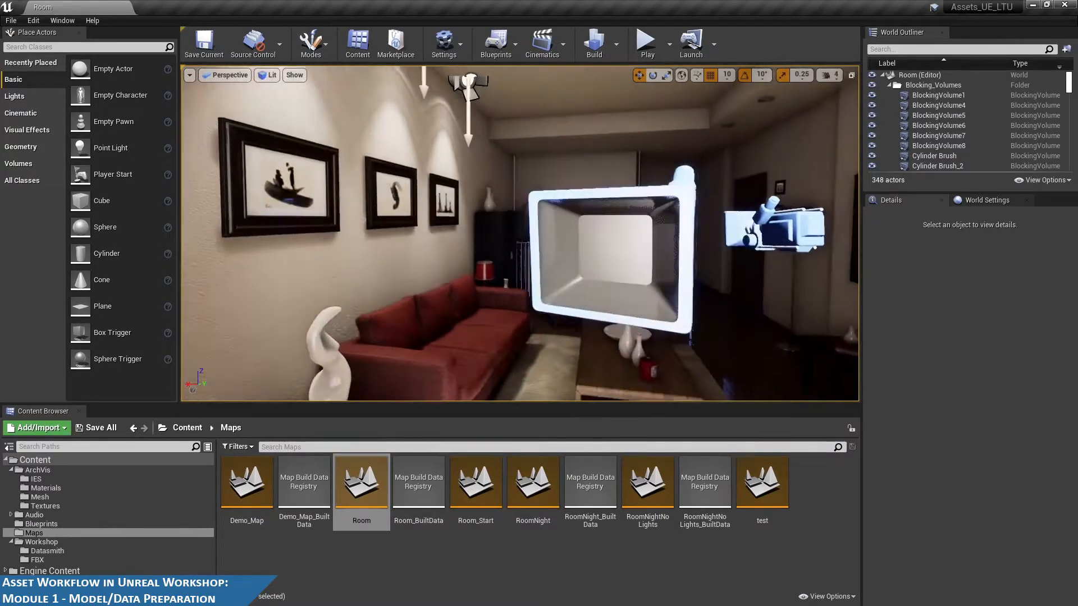
right_click_drag(702, 302, 699, 303)
key("s")
key("w")
right_click_drag(623, 299, 576, 297)
left_click(223, 79)
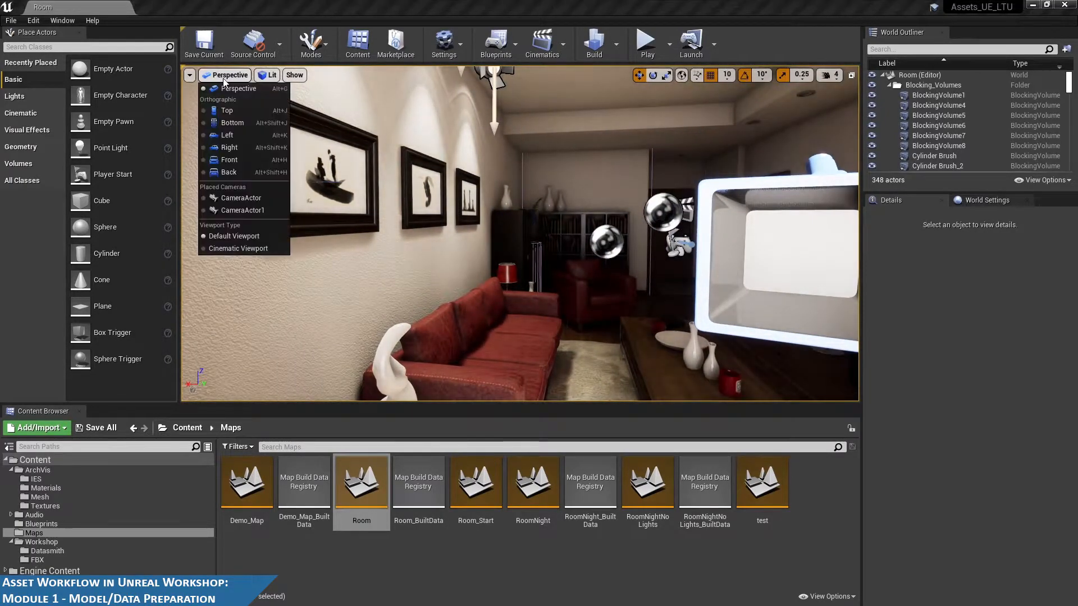
left_click(271, 75)
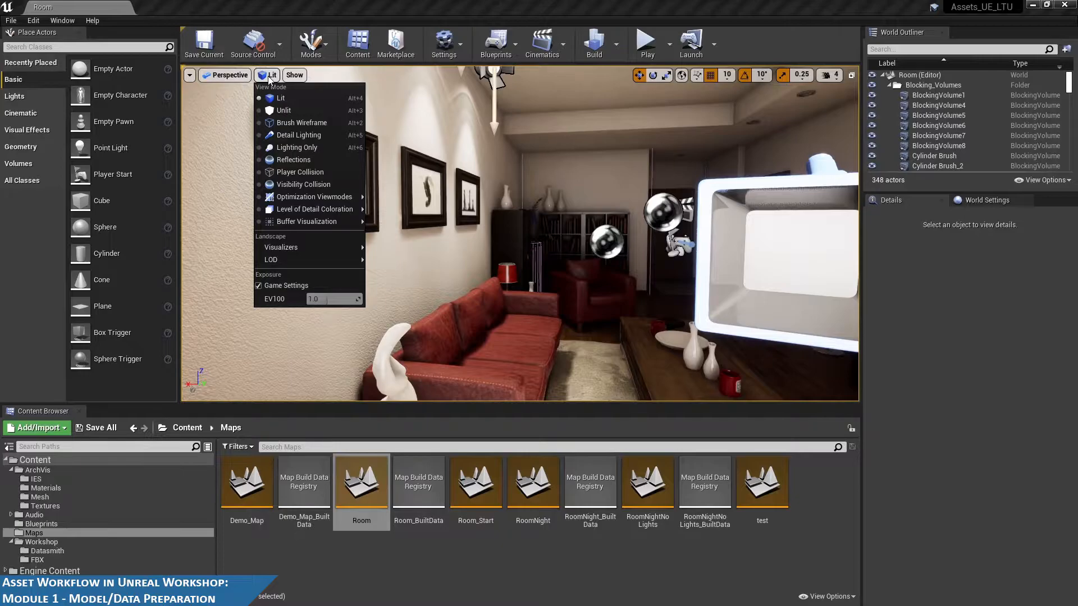
Show the room in the Player Collision view mode and examine its collision shapes
left_click(308, 173)
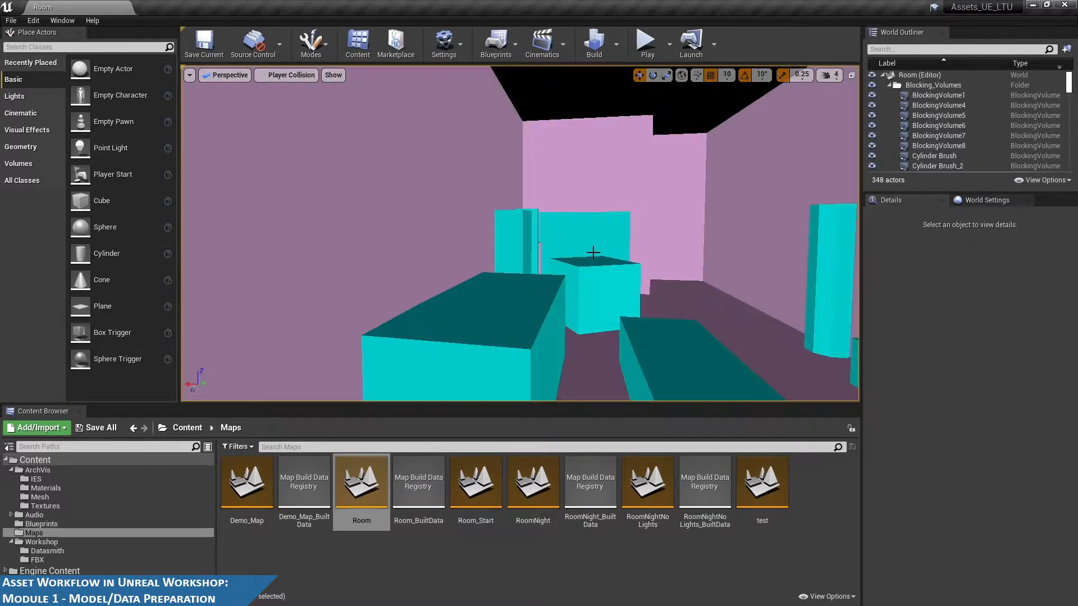
middle_click_drag(677, 274, 775, 290)
scroll(577, 224, "down", 4)
scroll(577, 224, "up", 4)
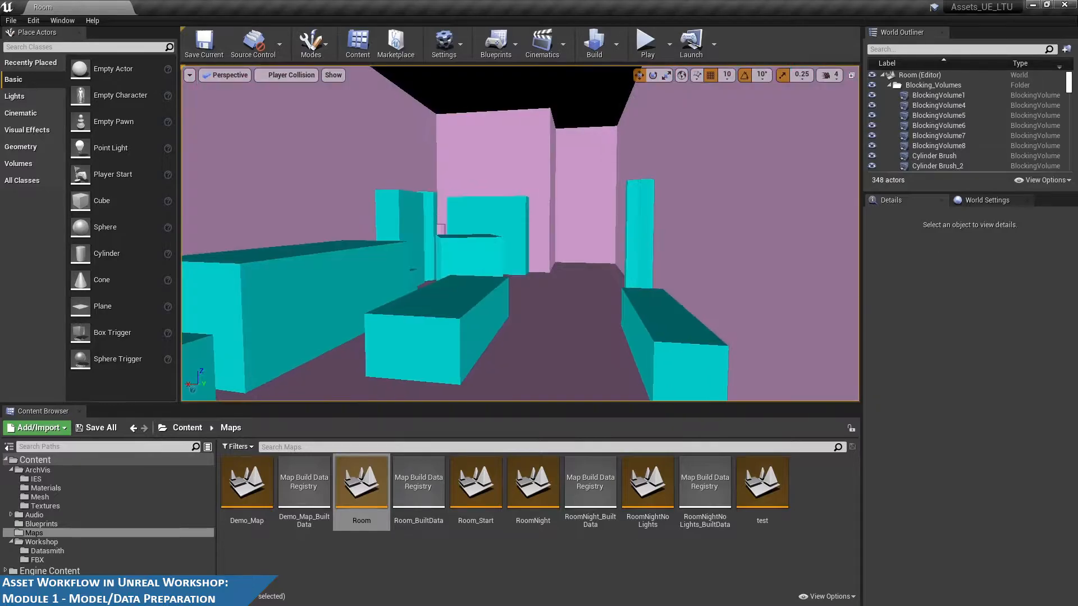
middle_click_drag(578, 224, 531, 222)
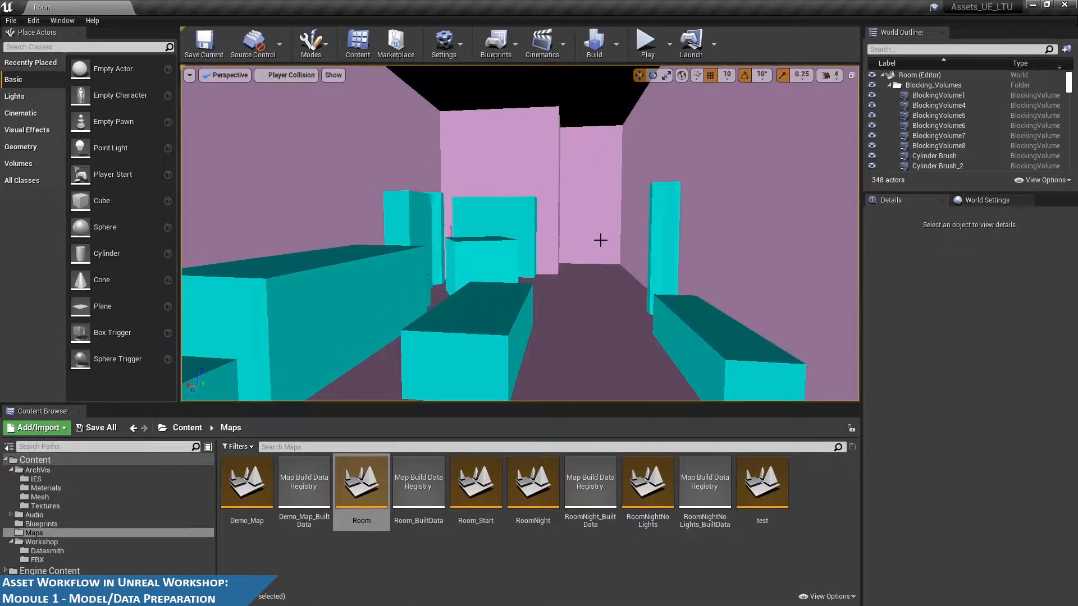
Select BlockingVolume7 at the far end of the room and examine the collision layout from above
left_click(613, 169)
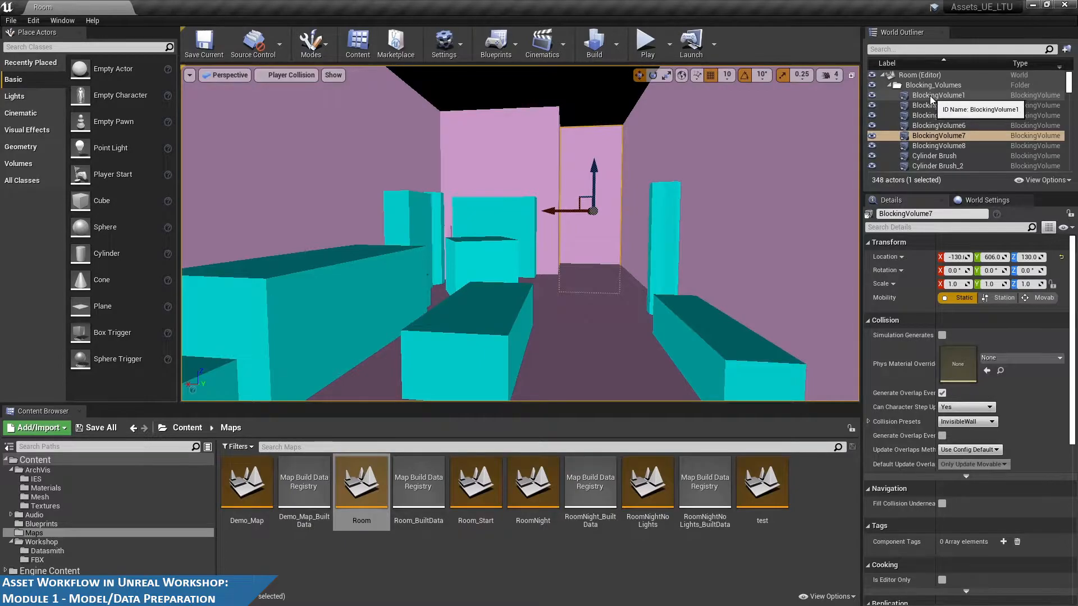
key("f")
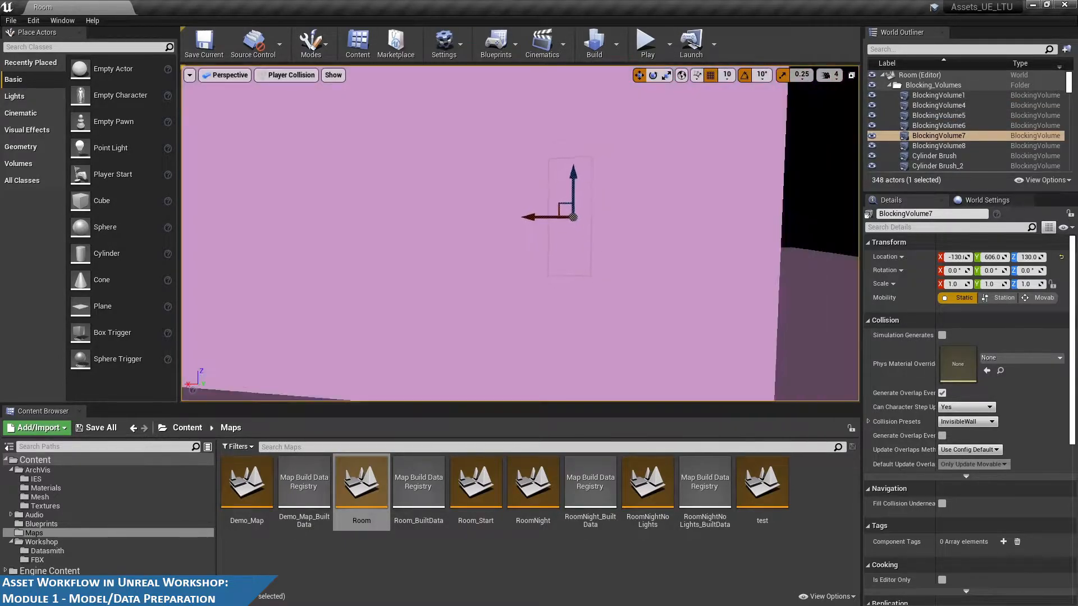
left_click_drag(520, 233, 441, 312, "alt")
scroll(534, 207, "up", 6)
left_click_drag(696, 218, 670, 242, "alt")
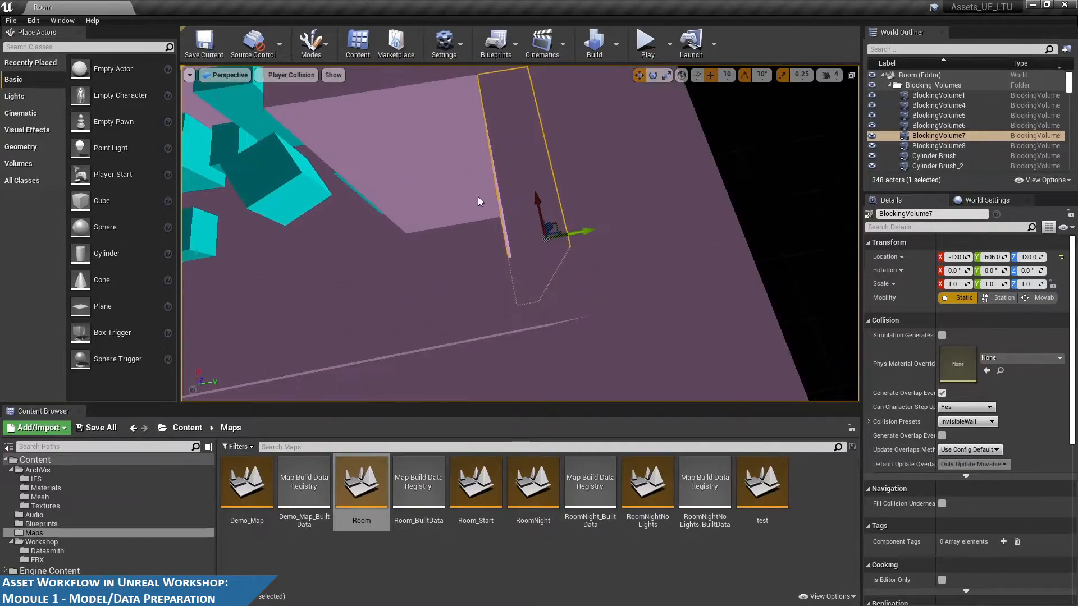
middle_click_drag(479, 200, 775, 204, "alt")
middle_click_drag(688, 200, 714, 212, "alt")
left_click_drag(715, 212, 615, 193, "alt")
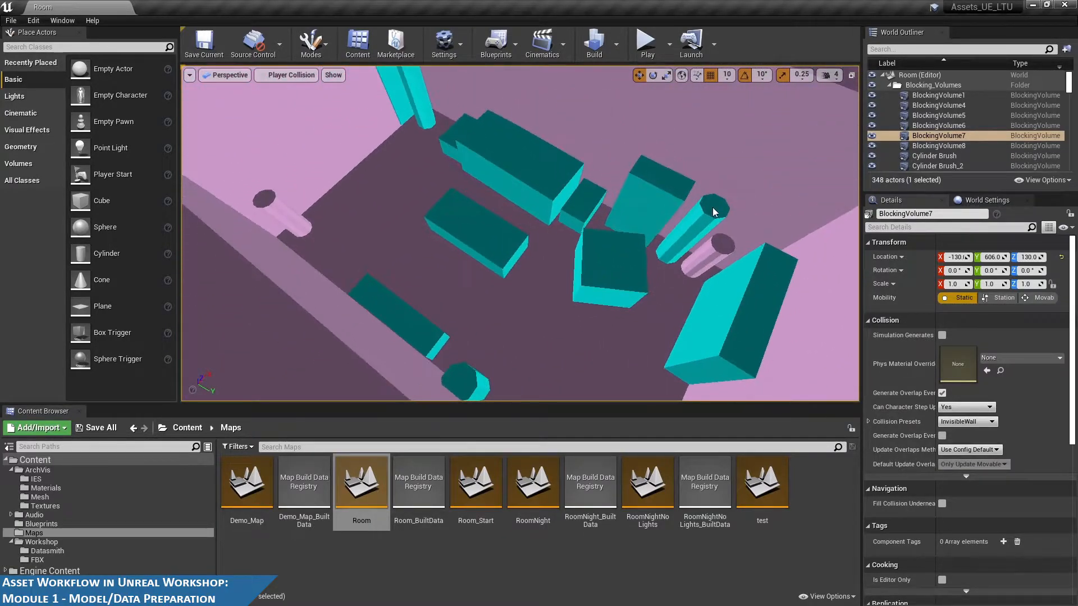
scroll(624, 303, "down", 6)
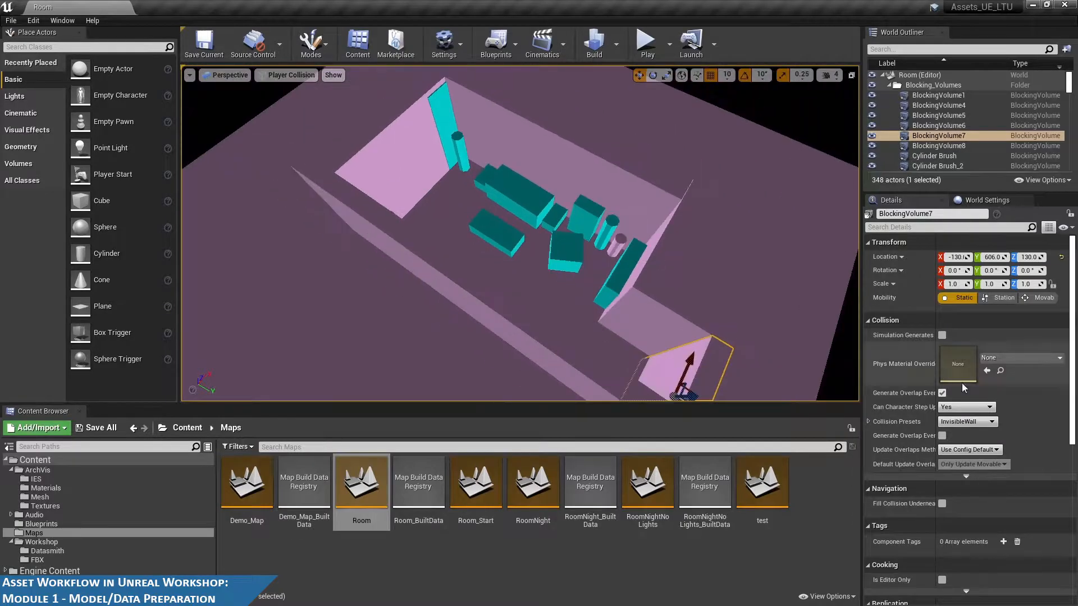
Try the ConeBuilder brush shape on BlockingVolume7 and frame the volume
scroll(1013, 429, "down", 5)
scroll(583, 265, "down", 3)
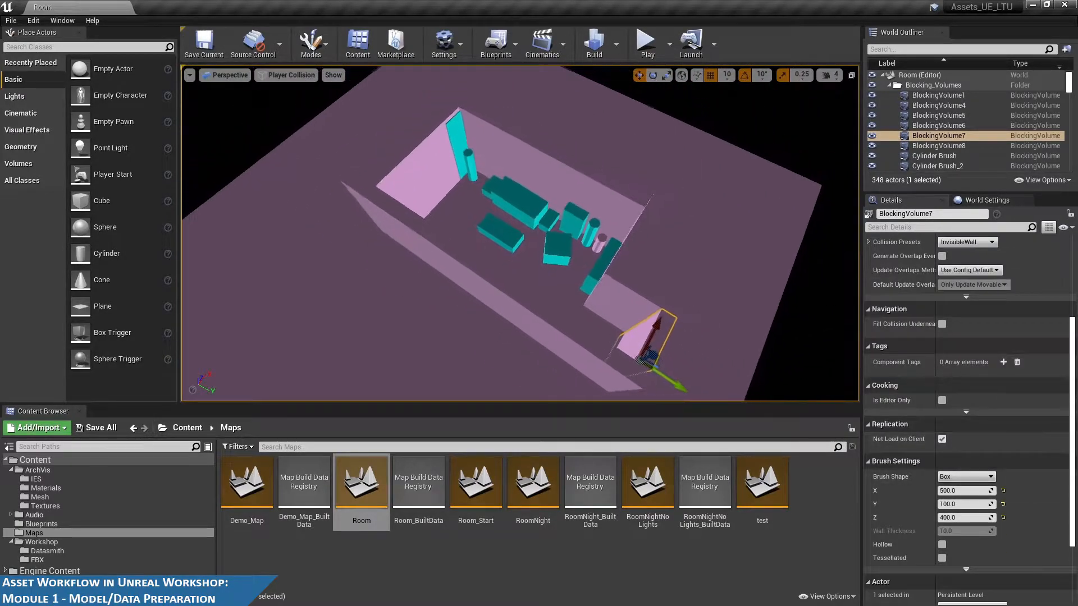
left_click(953, 477)
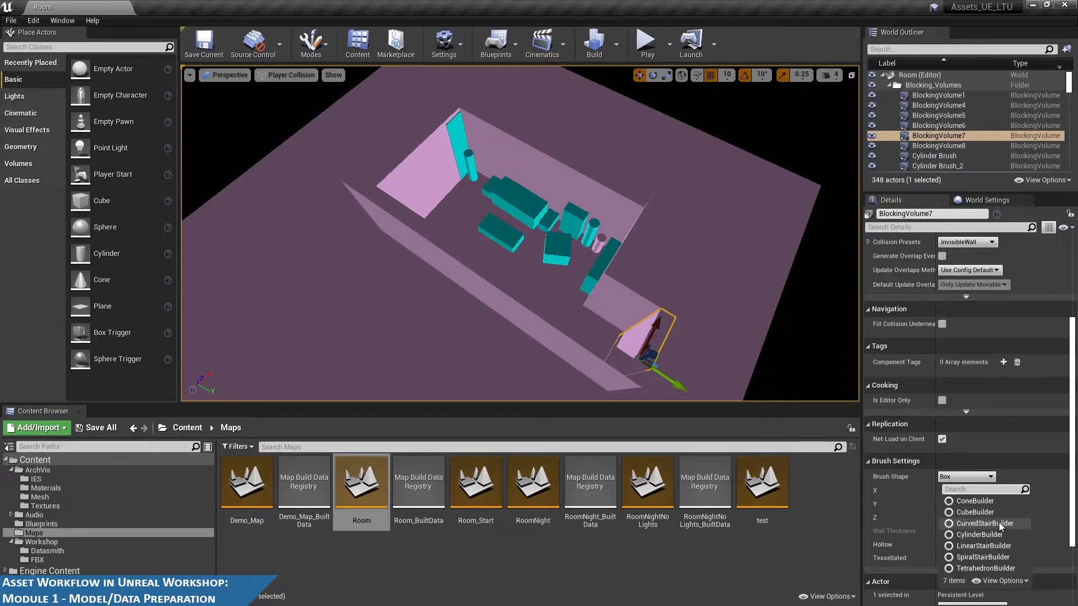
left_click(974, 501)
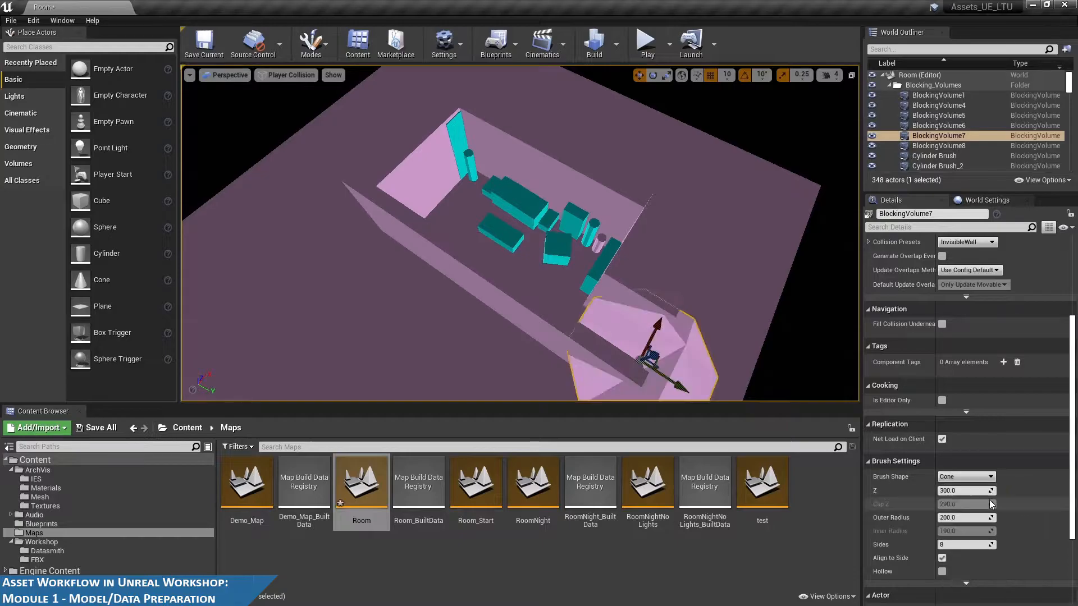
key("f")
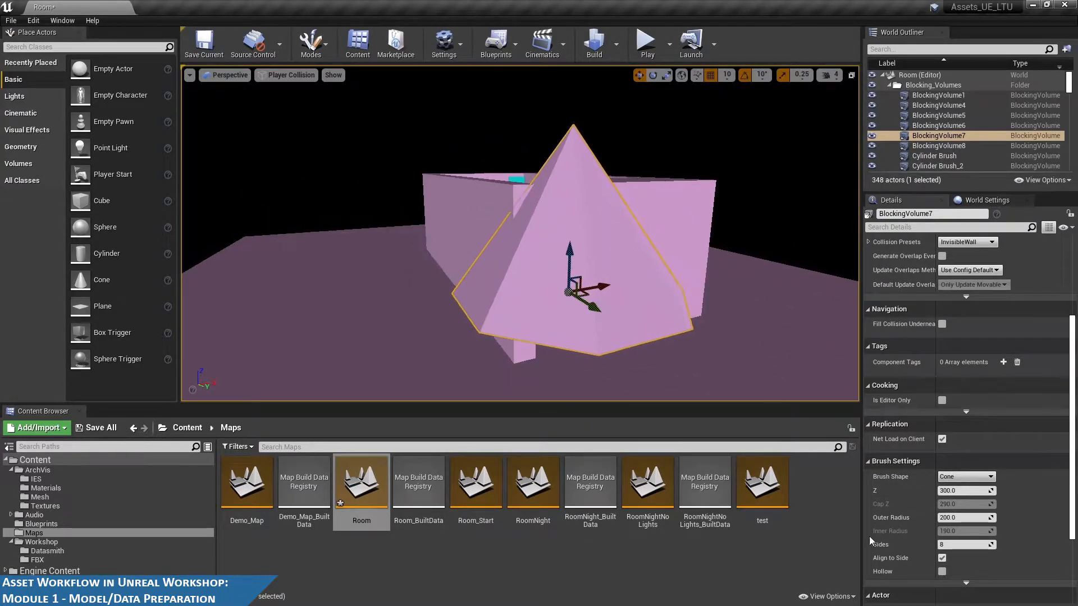
Try the CubeBuilder and CylinderBuilder brush shapes on BlockingVolume7 and adjust the cylinder's outer radius
left_click(990, 476)
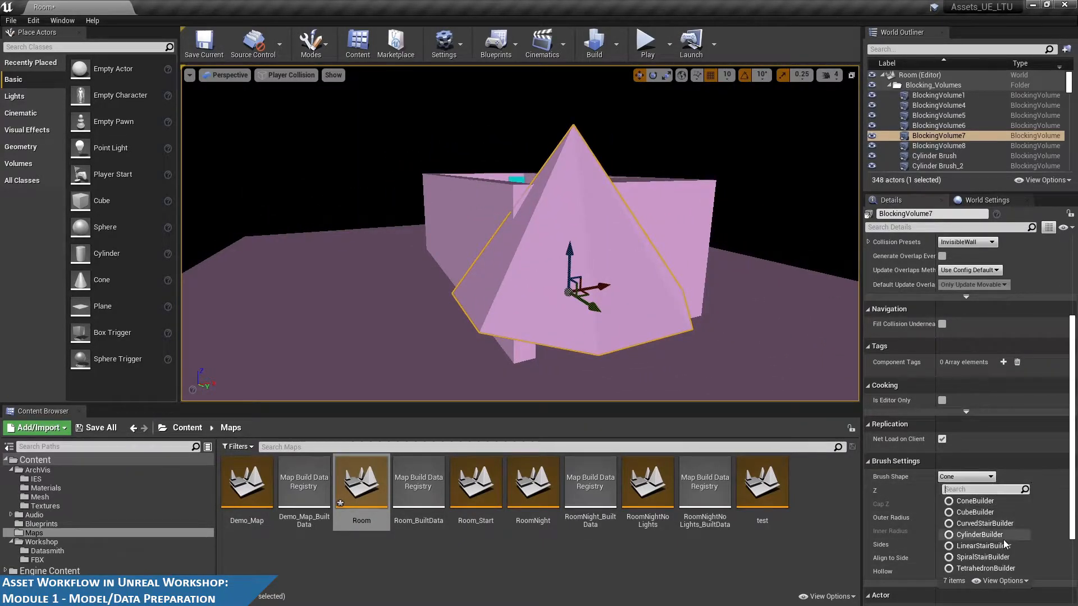
left_click(996, 512)
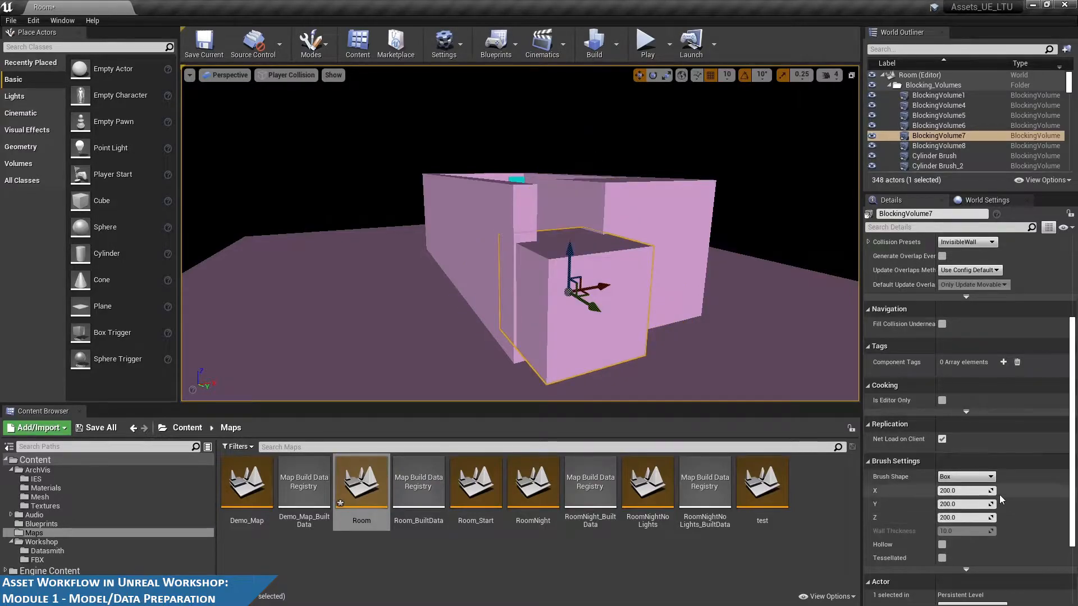
left_click(990, 477)
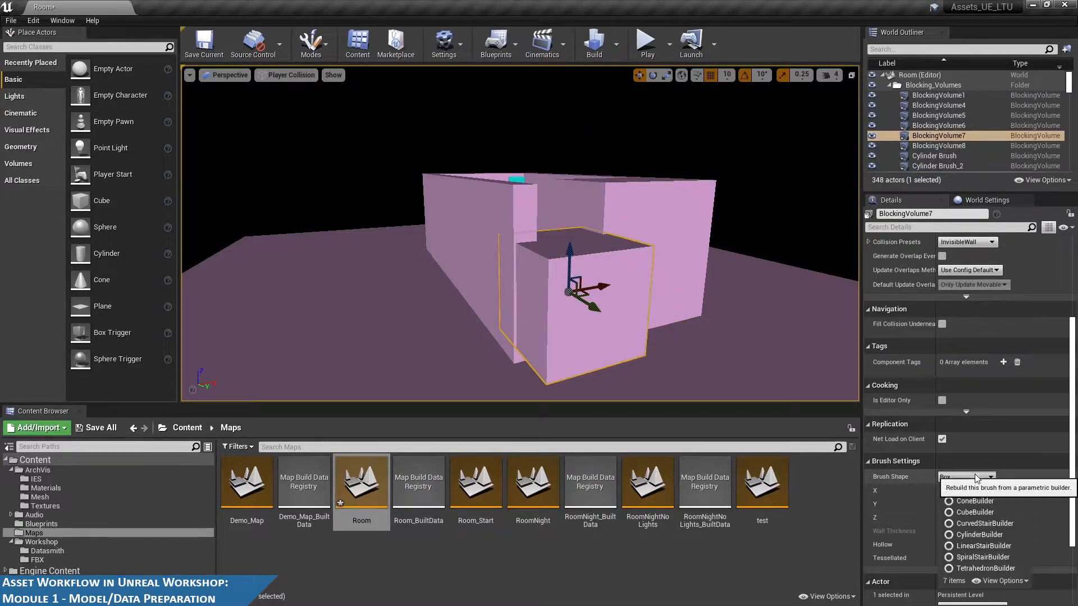
left_click(1003, 536)
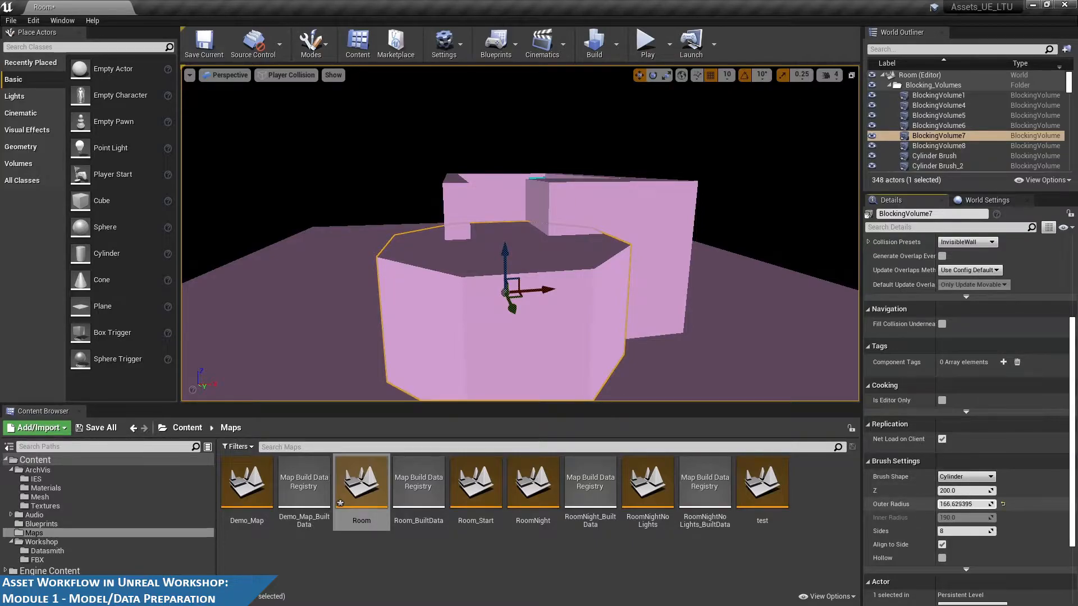
mouse_move(962, 504)
left_mouse_down()
mouse_move(948, 504)
mouse_move(977, 505)
left_mouse_up()
left_click_drag(455, 141, 677, 231, "alt")
Undo the brush shape and radius changes on BlockingVolume7 and leave the volume deselected
key("ctrl+z")
key("ctrl+z")
key("ctrl+z")
key("ctrl+z")
key("ctrl+z")
key("ctrl+z")
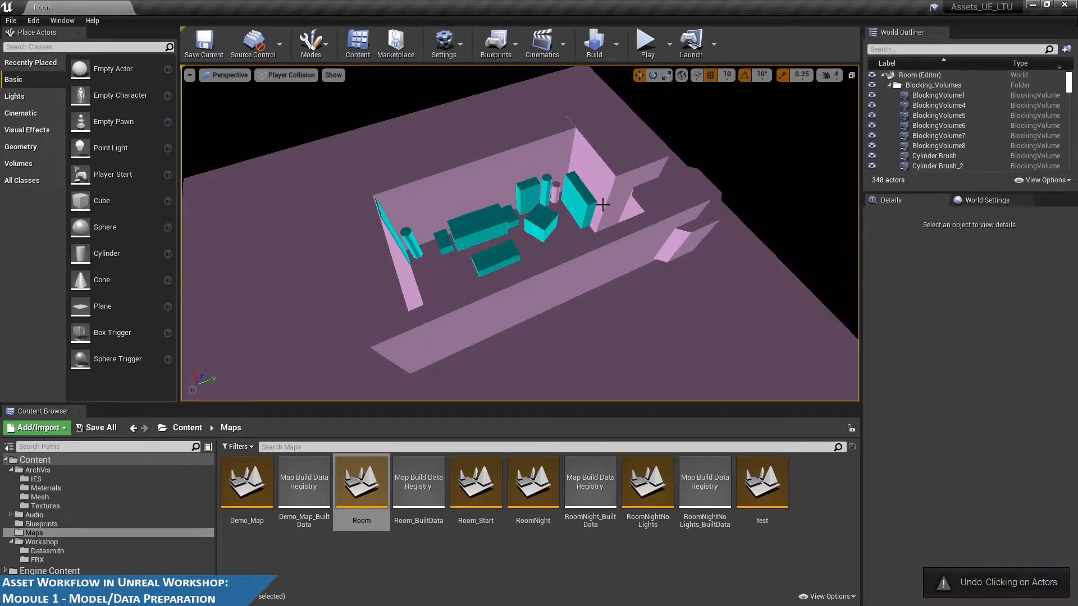
left_click_drag(609, 246, 600, 242, "alt")
left_click(694, 230)
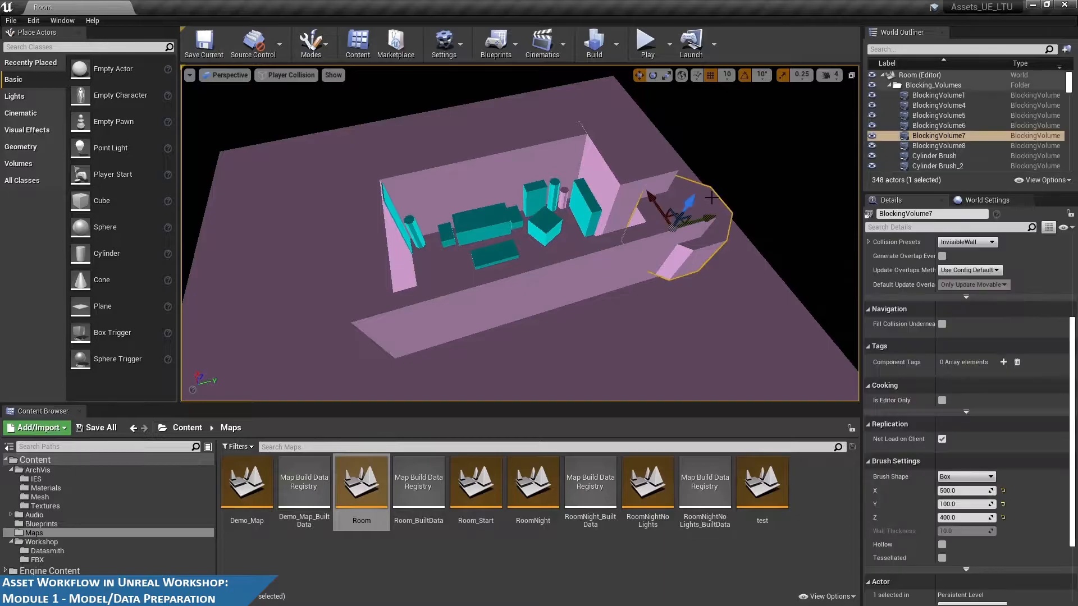
key("ctrl+z")
left_click_drag(586, 175, 578, 175, "alt")
scroll(558, 186, "up", 2)
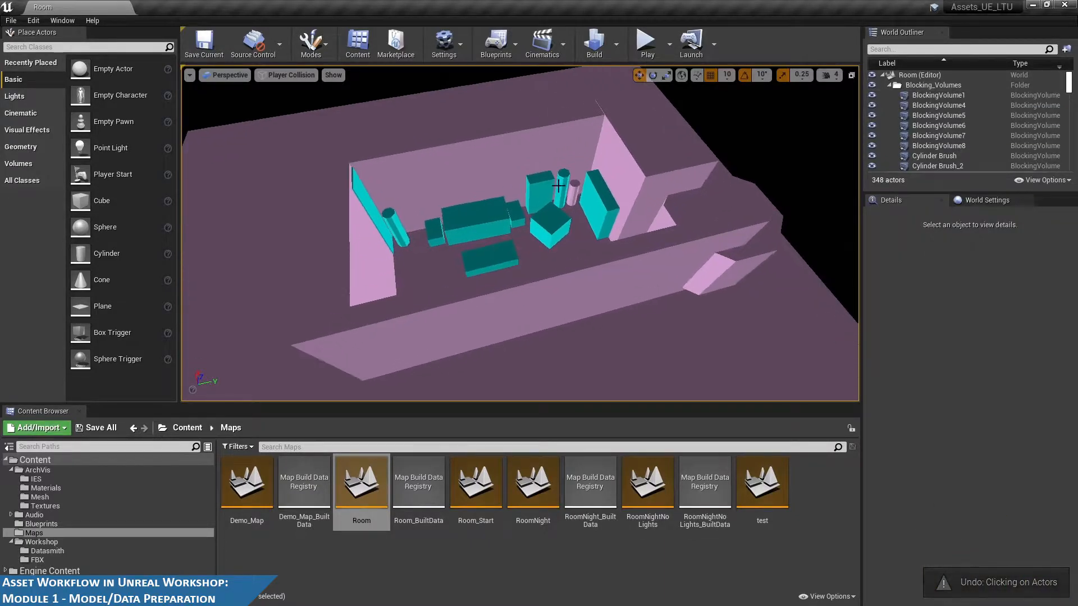
Select the shelving unit and the neighbouring floor lamp to inspect their simplified collision shapes
left_click(538, 187)
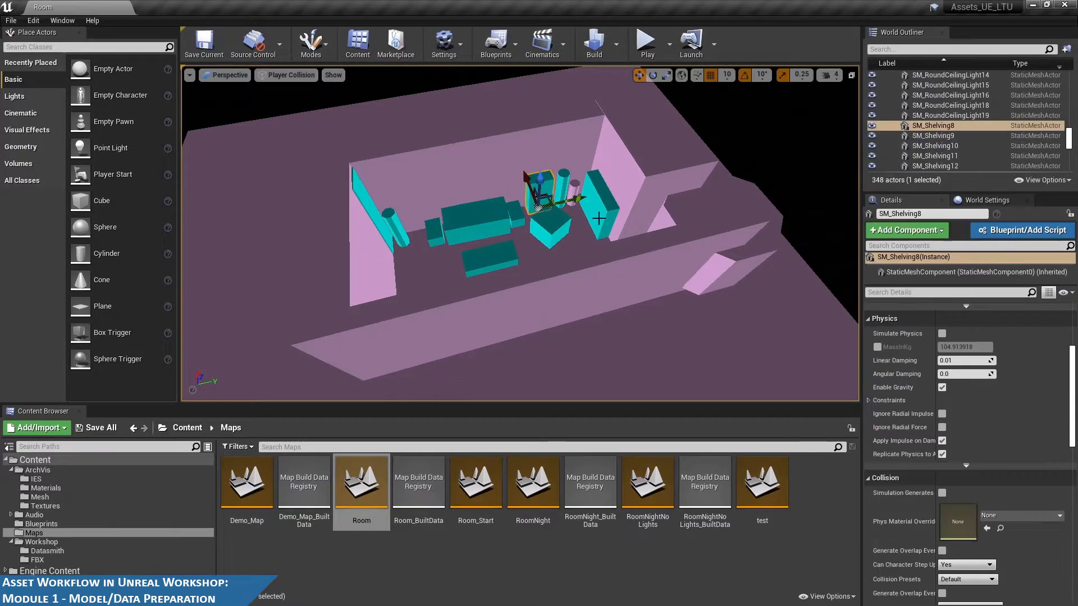
key("f")
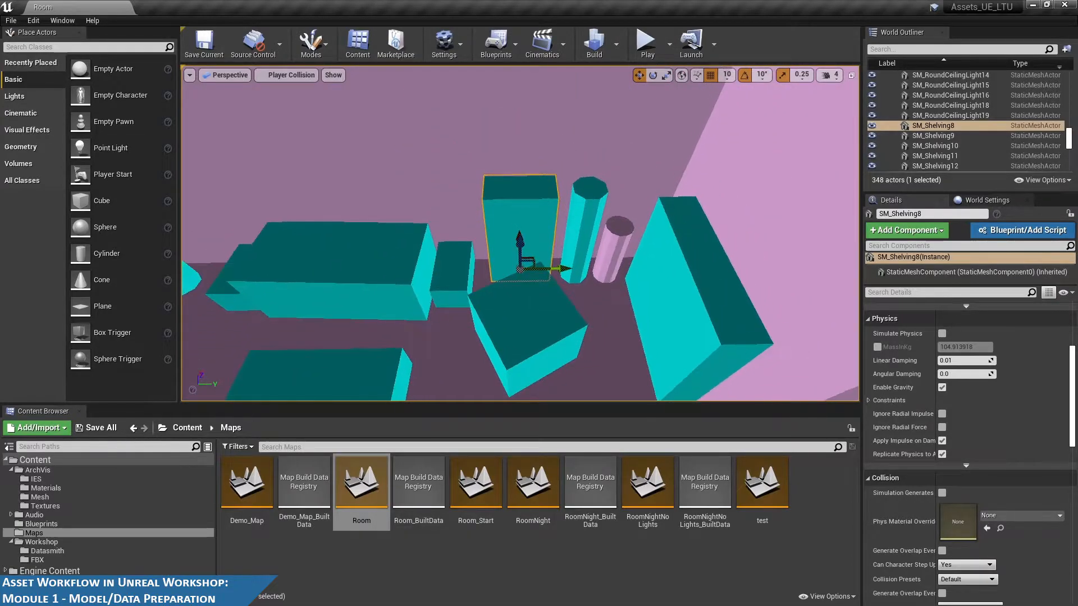
left_click(585, 226)
mouse_move(585, 226)
left_mouse_down("alt")
mouse_move(646, 185)
mouse_move(587, 208)
mouse_move(601, 218)
left_mouse_up("alt")
Show the selected floor lamp and its surroundings in the Lit view mode
left_click(272, 79)
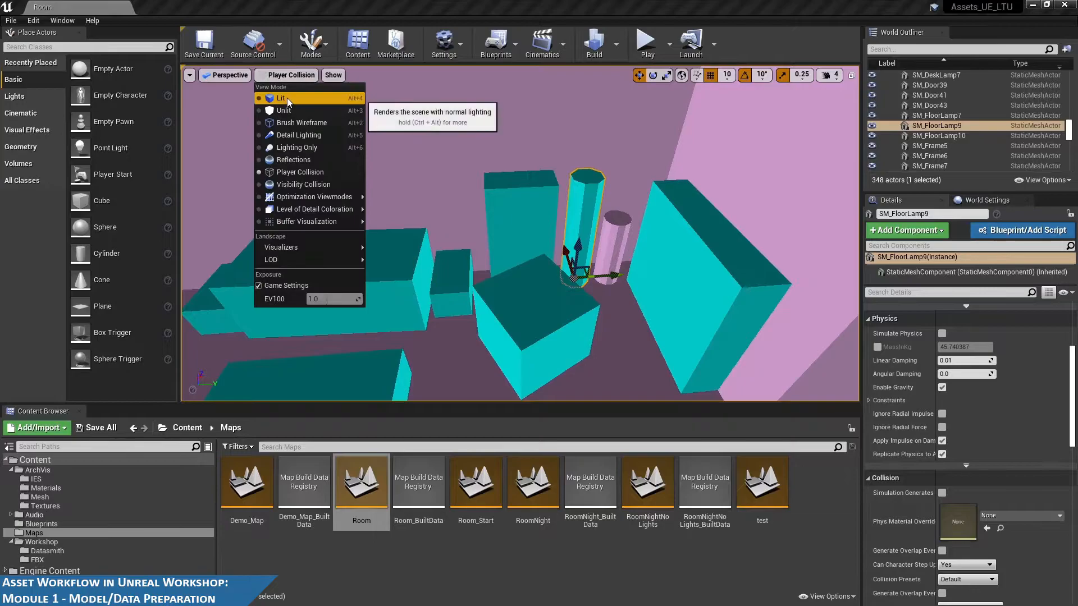
left_click(287, 98)
left_click_drag(677, 184, 650, 185, "alt")
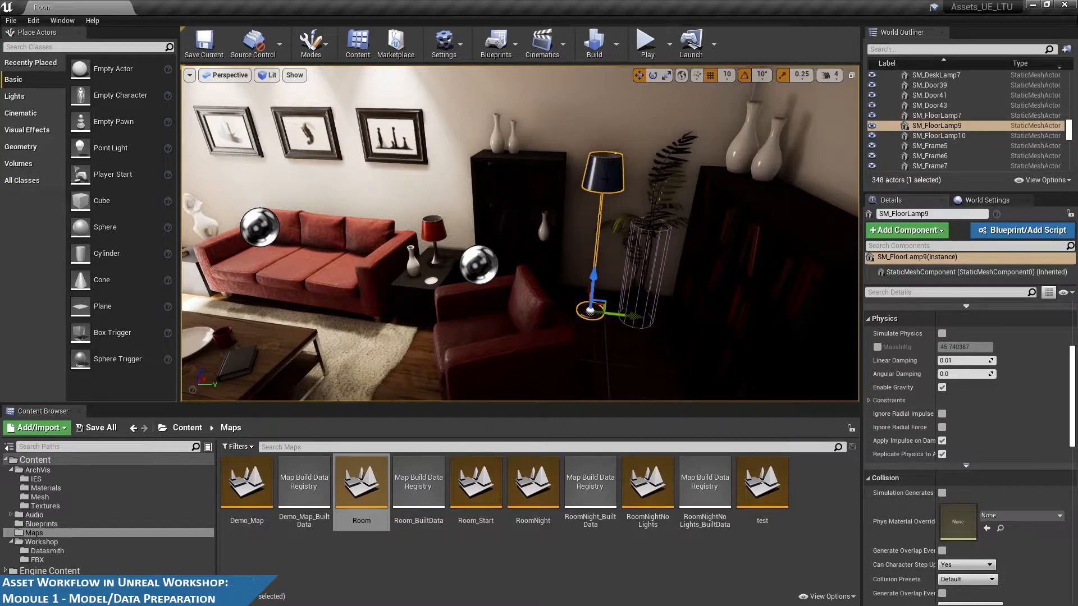
Select a group of books in the side bookcase and another in the far bookcase to examine them
left_click(538, 184)
left_click_drag(537, 185, 600, 228, "alt")
right_click_drag(600, 228, 645, 225)
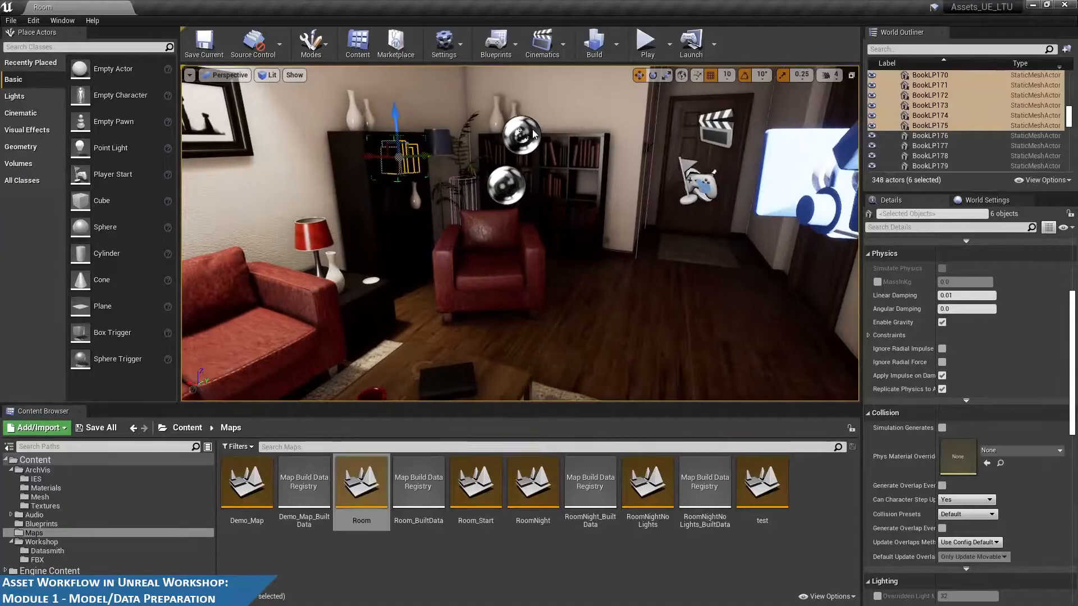
left_click_drag(534, 134, 601, 149, "alt")
left_click(590, 150)
key("f")
scroll(662, 230, "down", 10)
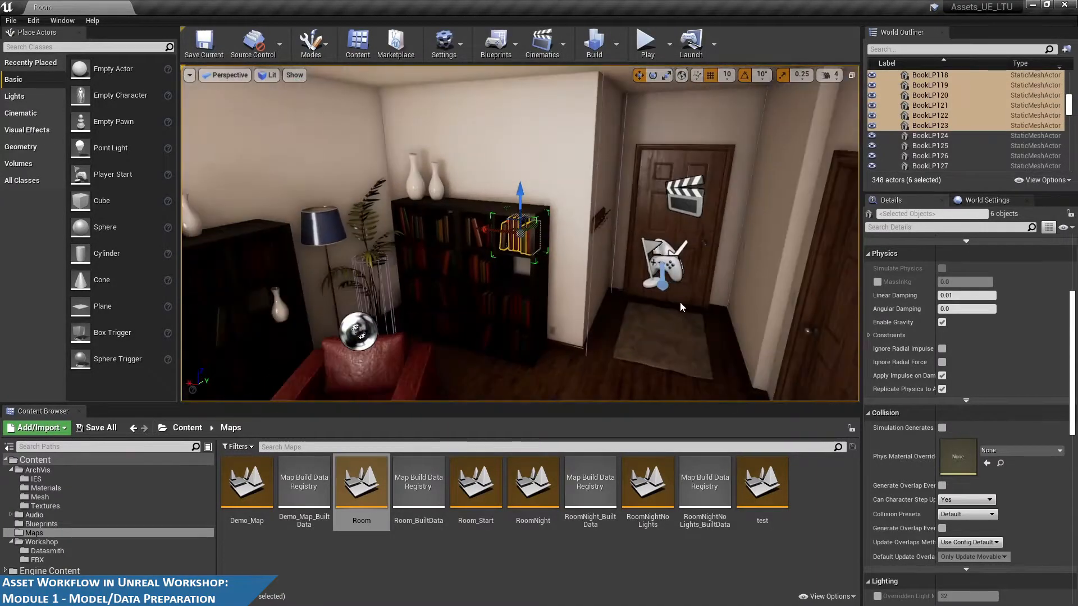
right_click_drag(681, 305, 607, 325)
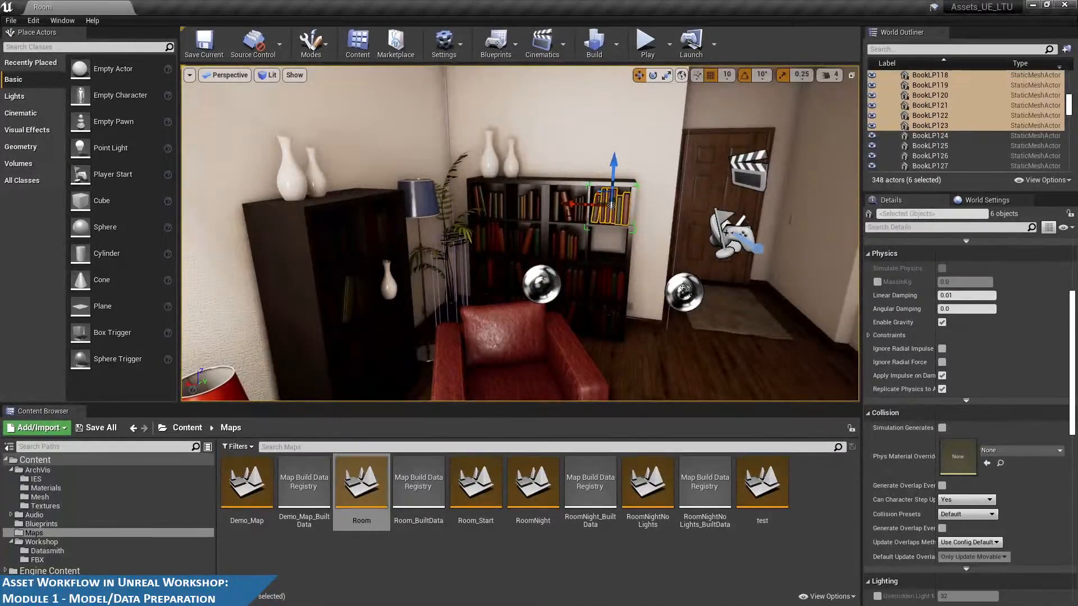
Inspect the far bookcase by selecting its other book groups and the SM_Shelving10 unit in turn
left_click(565, 245)
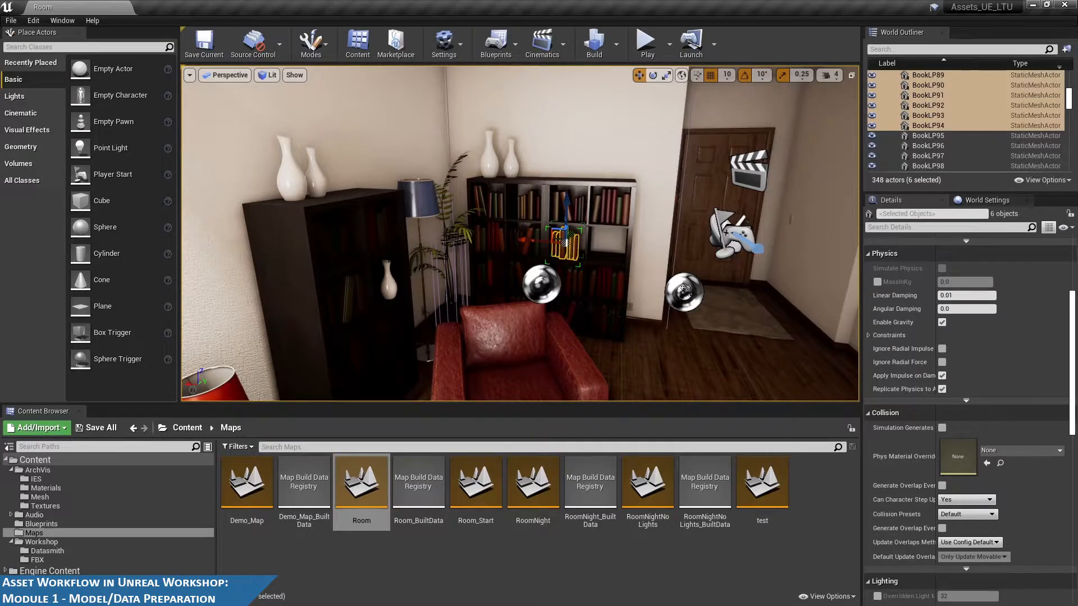
left_click(491, 202)
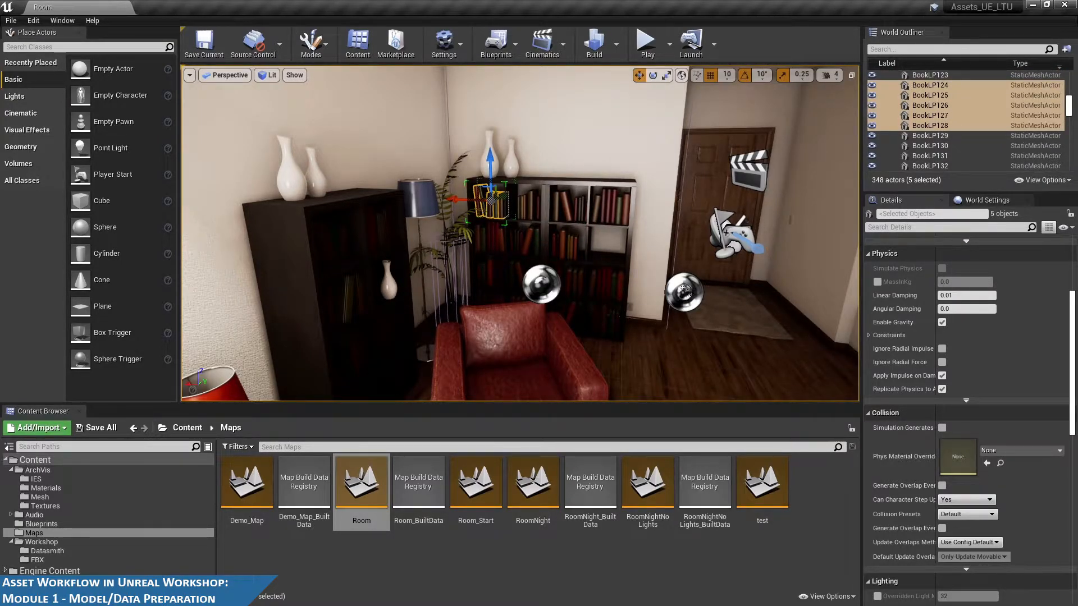
left_click(568, 179)
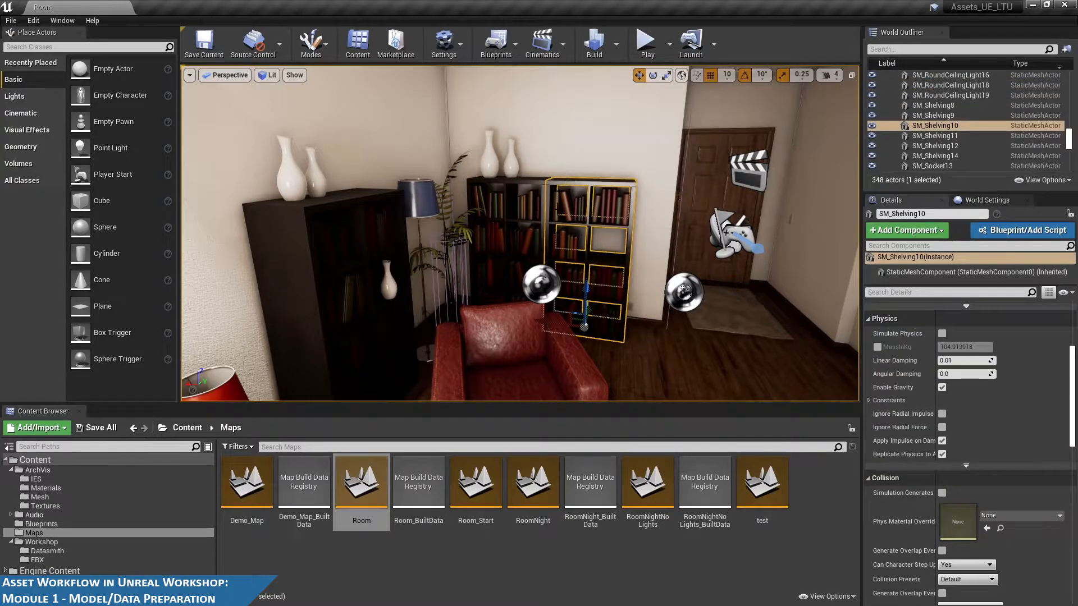
left_click(566, 202)
scroll(567, 202, "down", 8)
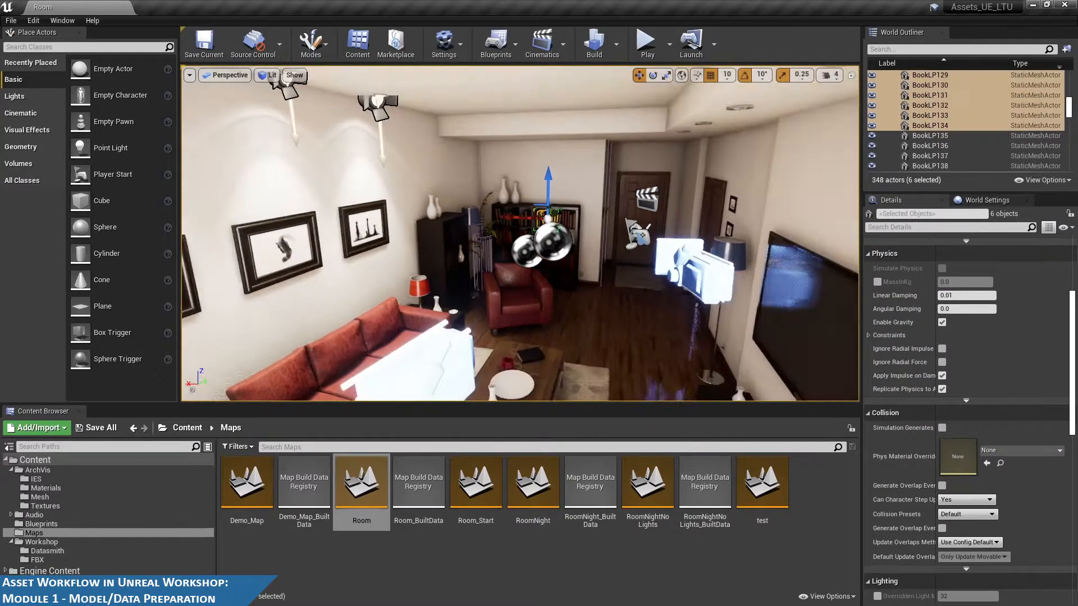
Select and frame the coffee table, and inspect its collision shape in the Player Collision view mode
scroll(562, 314, "up", 10)
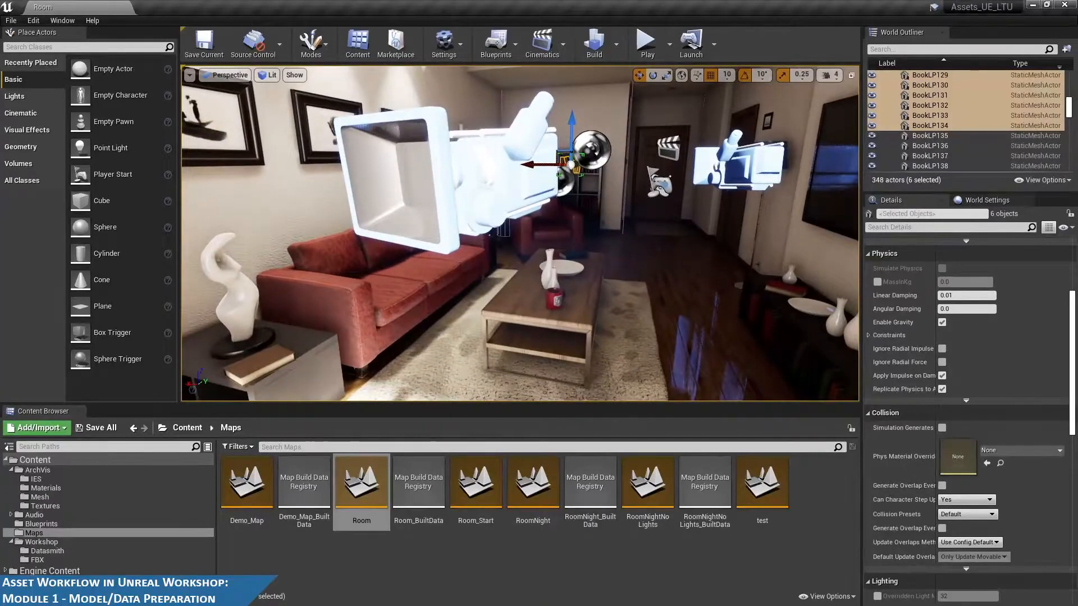
left_click(561, 308)
key("f")
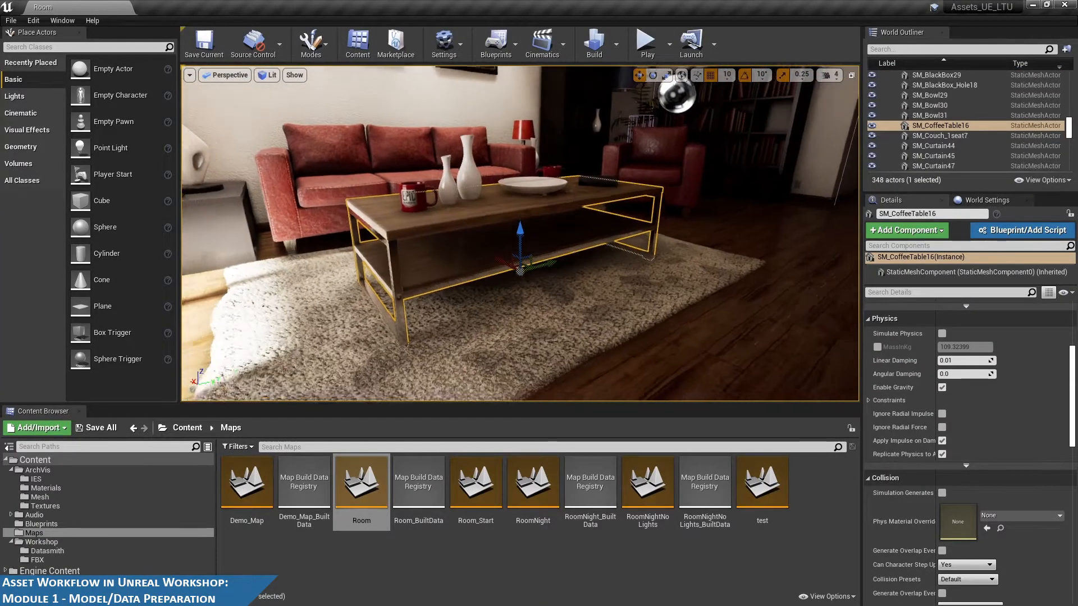
left_click(269, 75)
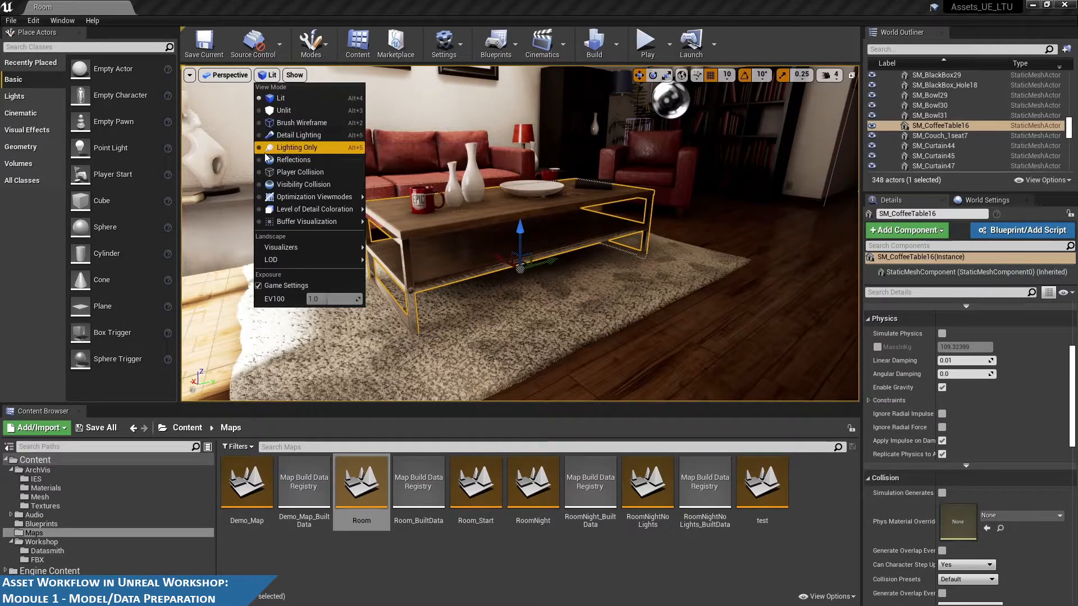
left_click(300, 172)
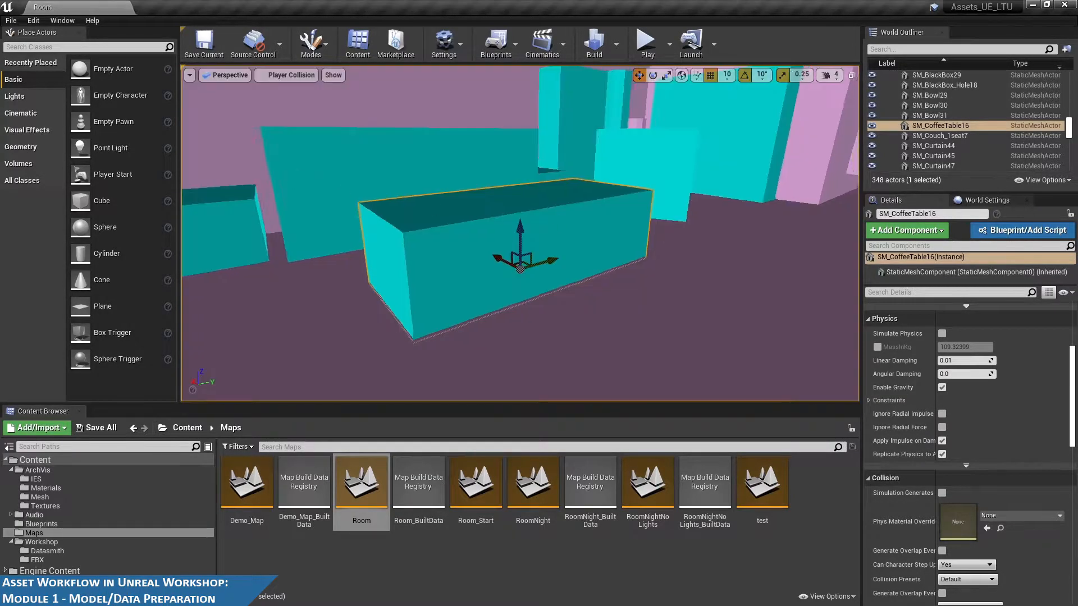
left_click_drag(657, 147, 793, 153, "alt")
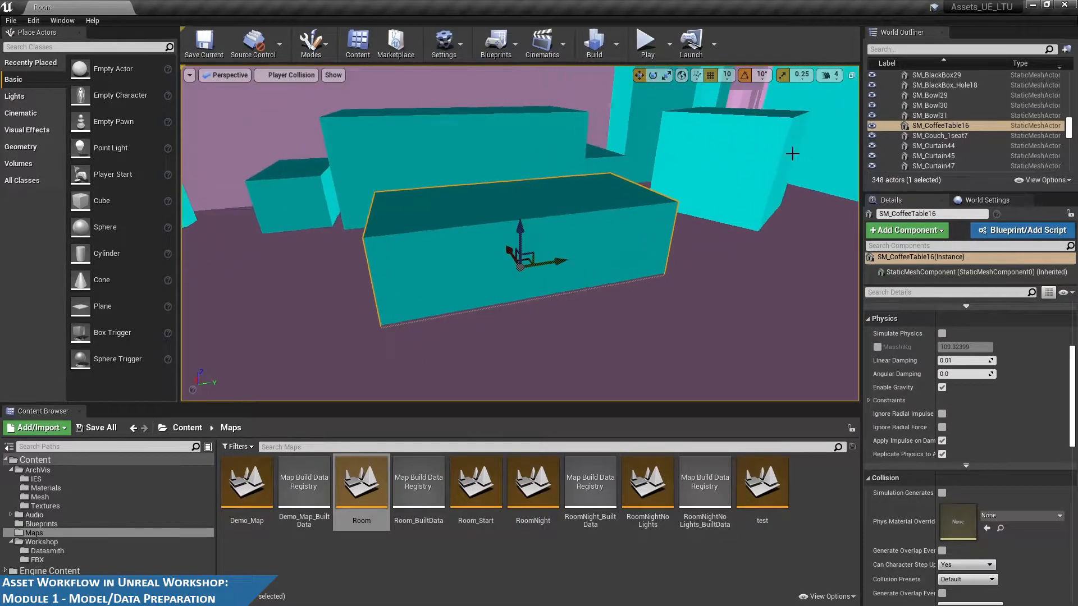
Open the Demo_Map level from the Maps folder and bring its furnished room into view
left_click_drag(676, 232, 724, 230, "alt")
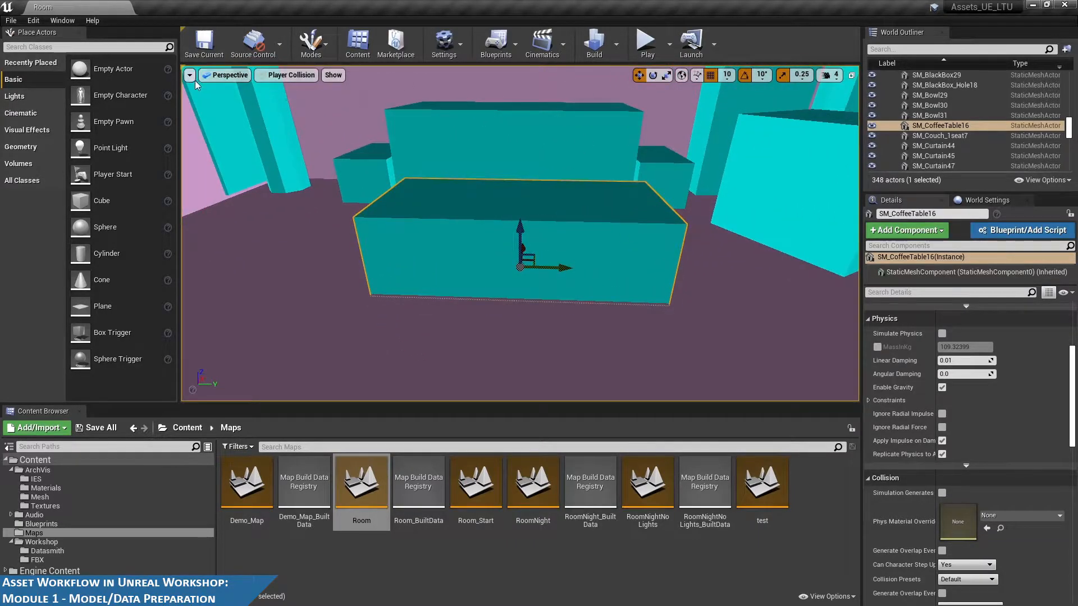
left_click(189, 79)
left_click(291, 75)
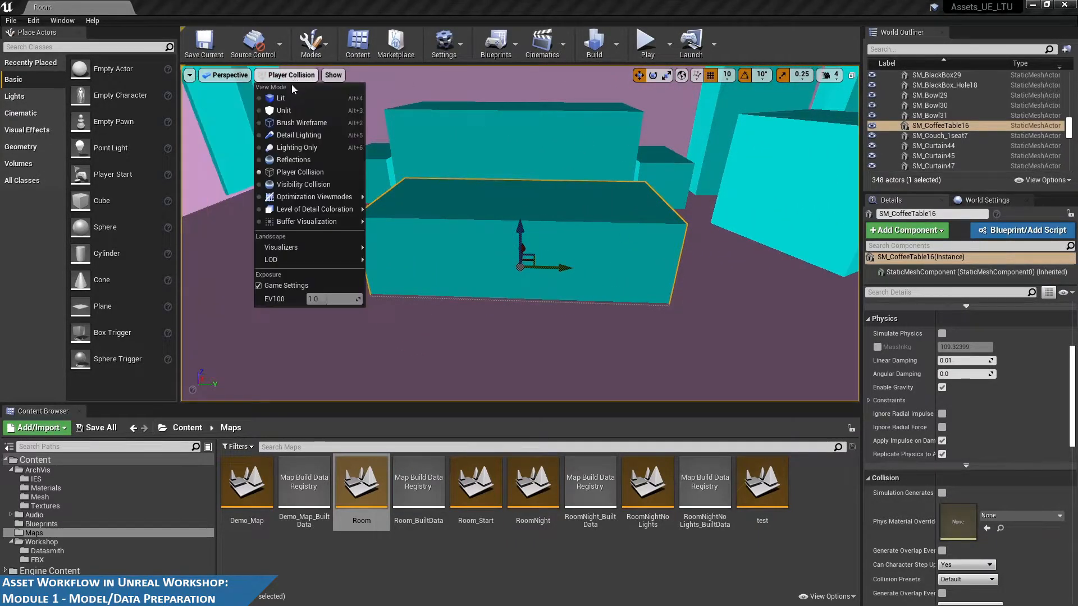
left_click(331, 88)
double_click(247, 484)
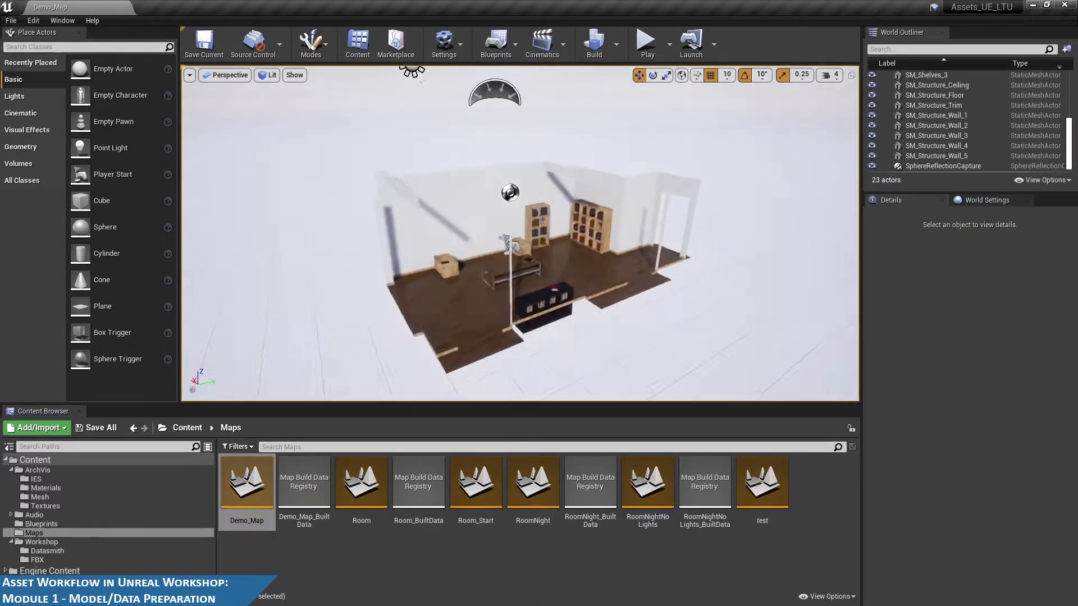
left_click_drag(487, 217, 545, 215, "alt")
scroll(487, 216, "up", 3)
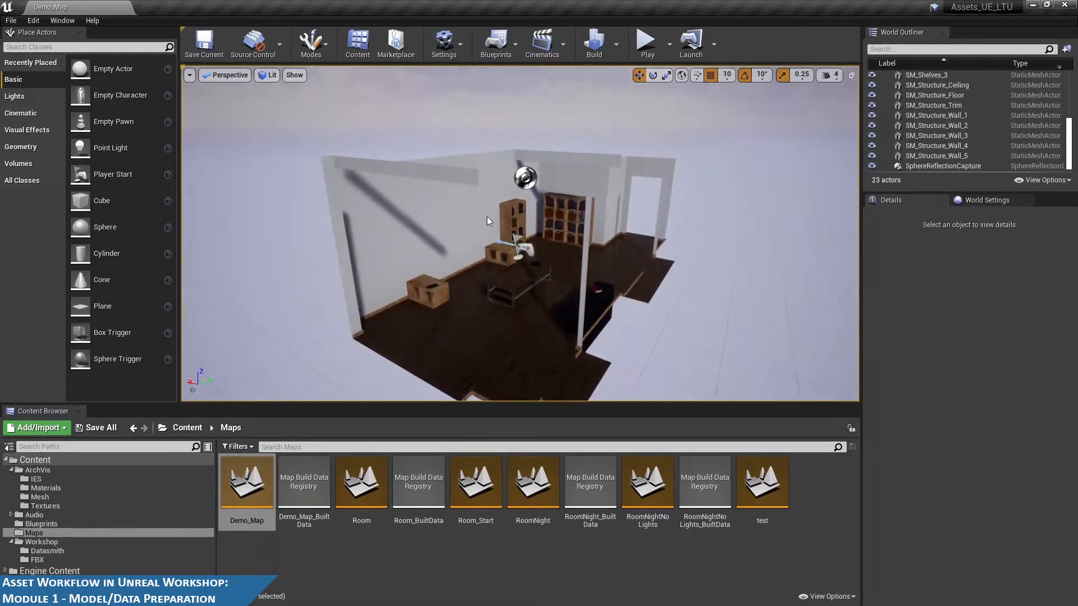
Import SM_Chair.fbx and SM_Couch.fbx from the exports folder into Workshop/FBX, applying the existing FBX import options to all
left_click(37, 559)
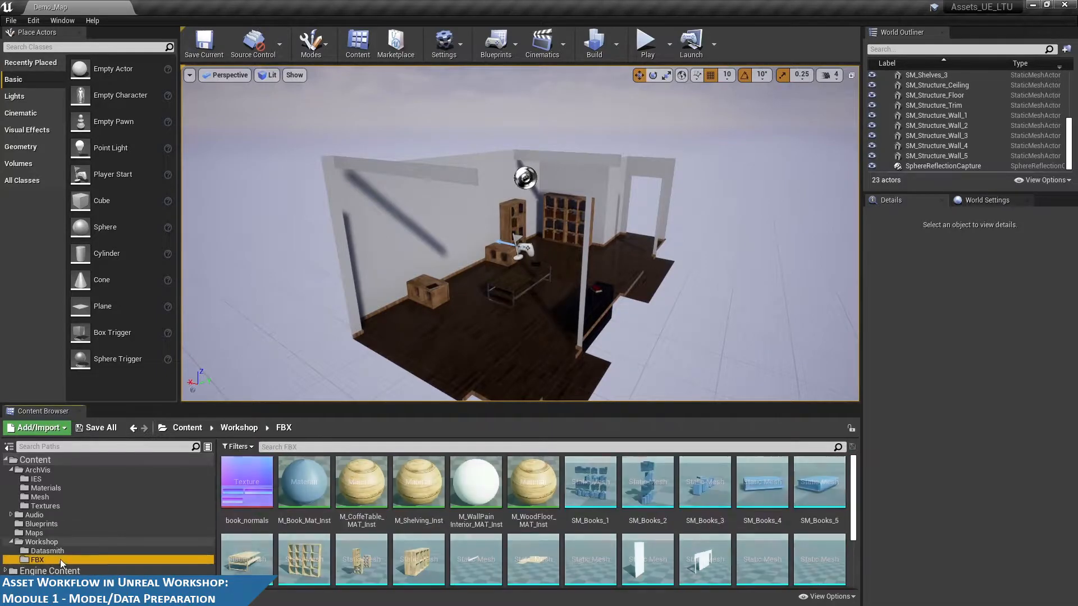
scroll(406, 517, "down", 3)
right_click(461, 547)
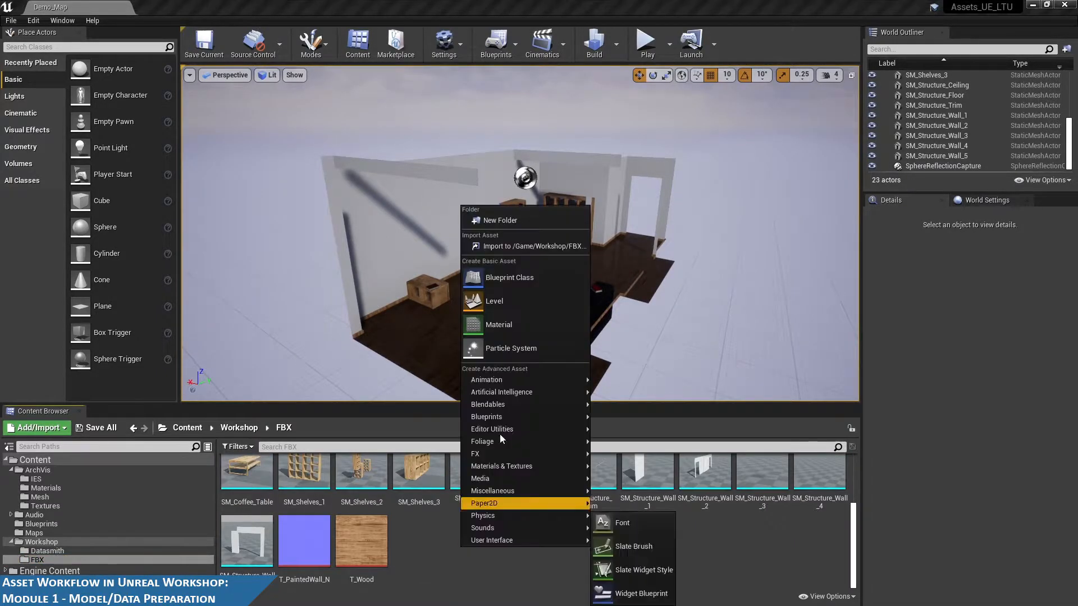
left_click(498, 244)
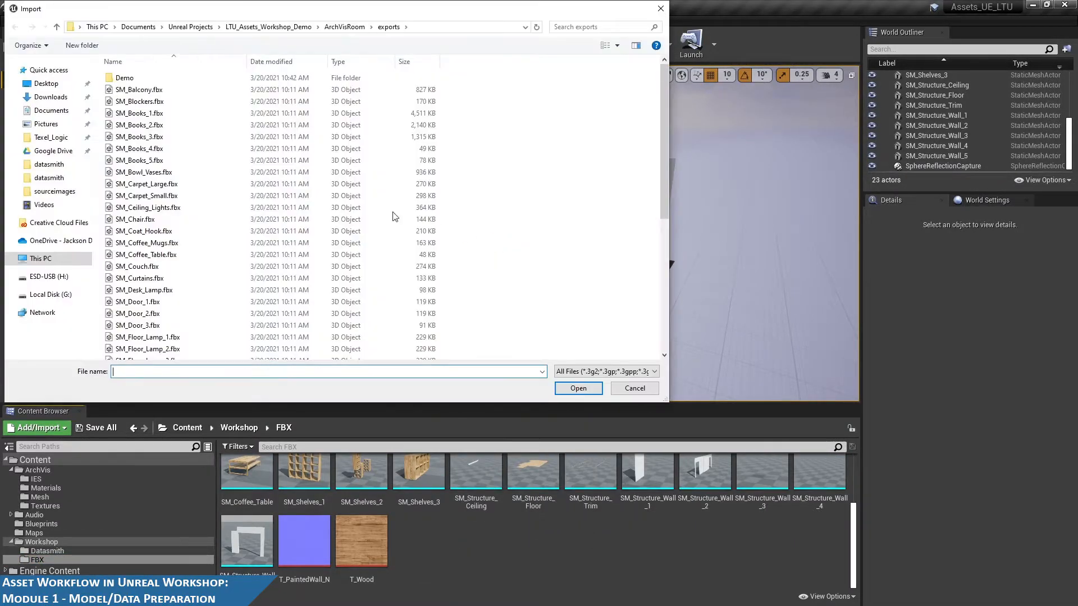
left_click(158, 224)
scroll(146, 227, "down", 2)
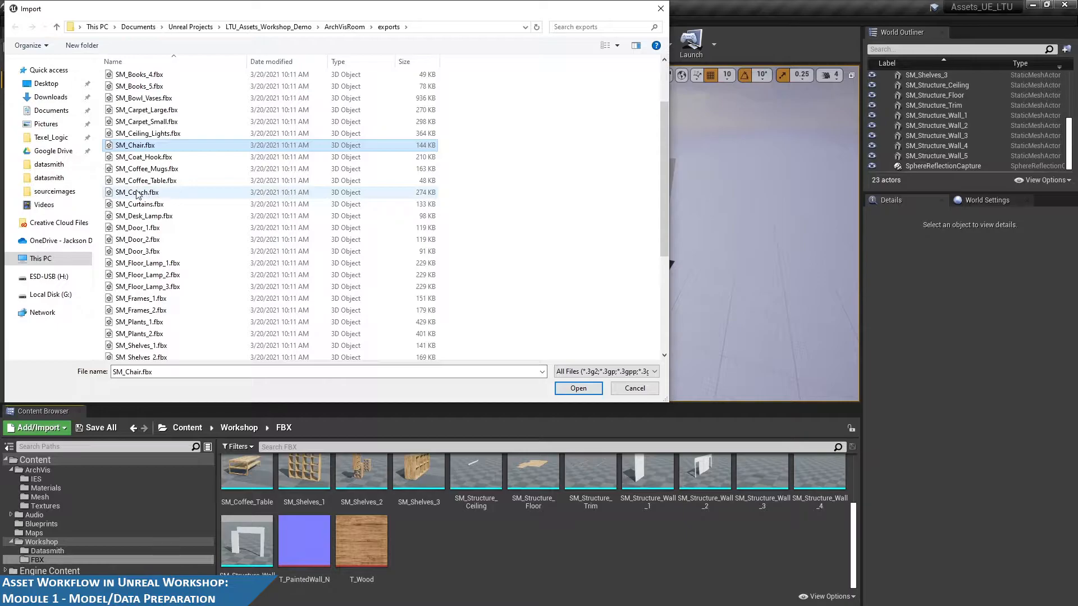
left_click(137, 193, "ctrl")
left_click(579, 388)
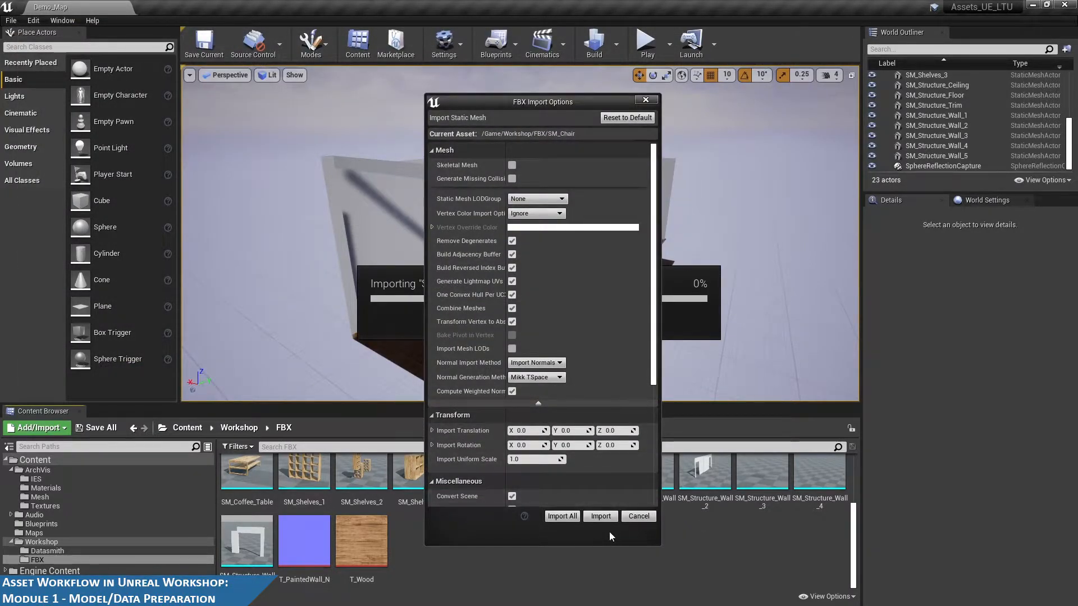
left_click(571, 518)
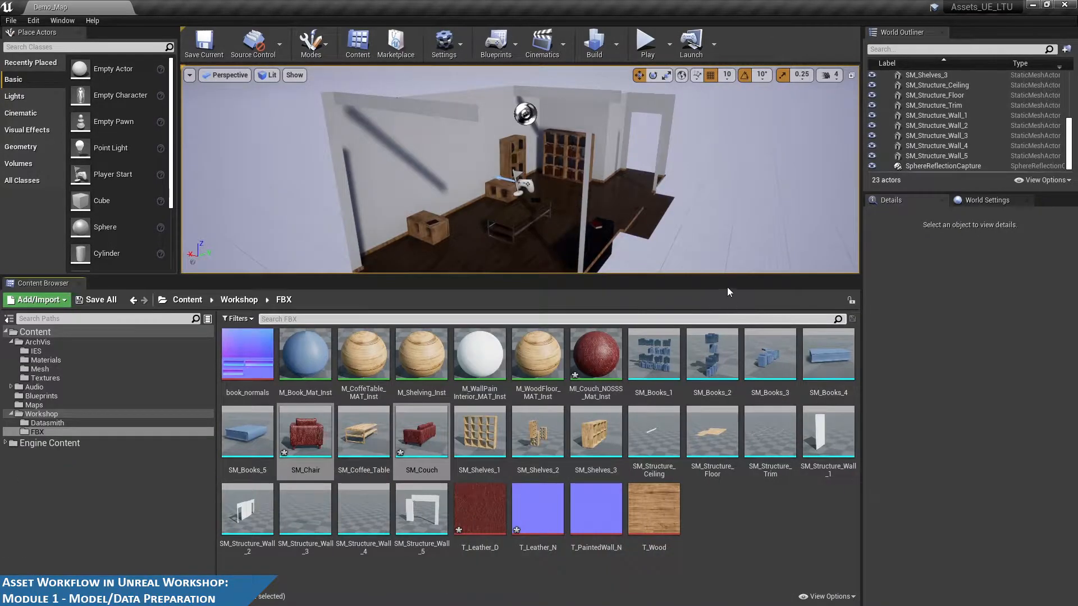
Place the SM_Chair and SM_Couch meshes in the level together and reset their location to 0, 0, 0
left_click_drag(709, 275, 707, 299)
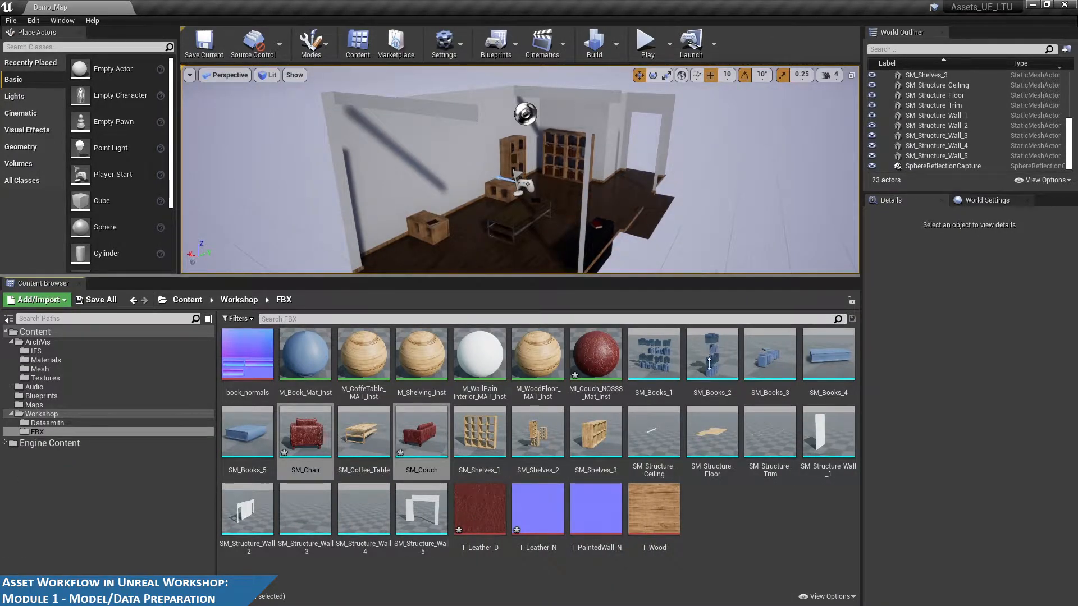
left_click_drag(709, 363, 709, 384)
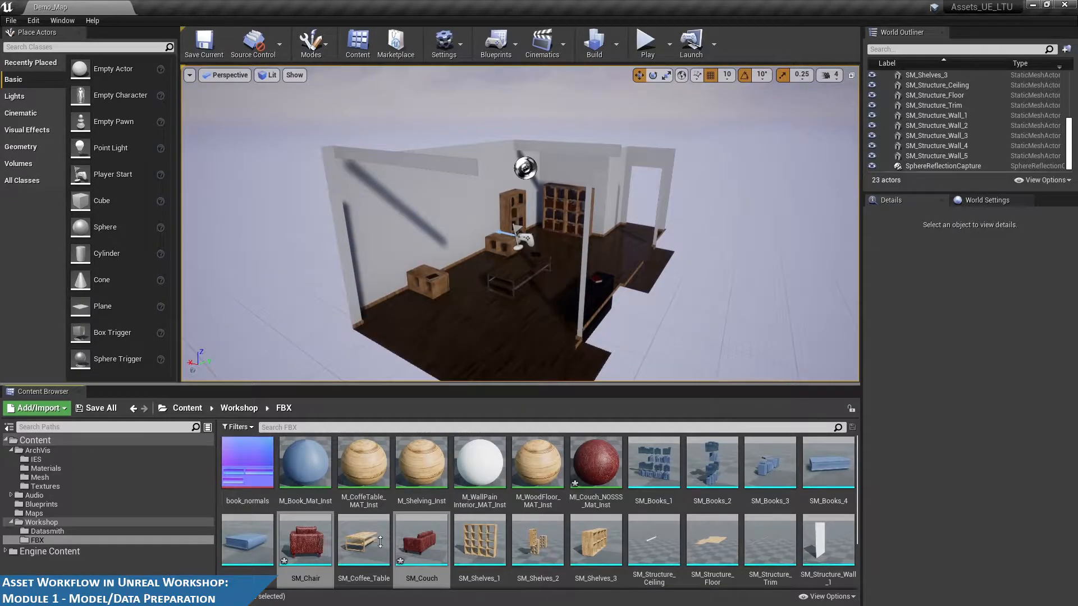
left_click_drag(421, 539, 522, 309)
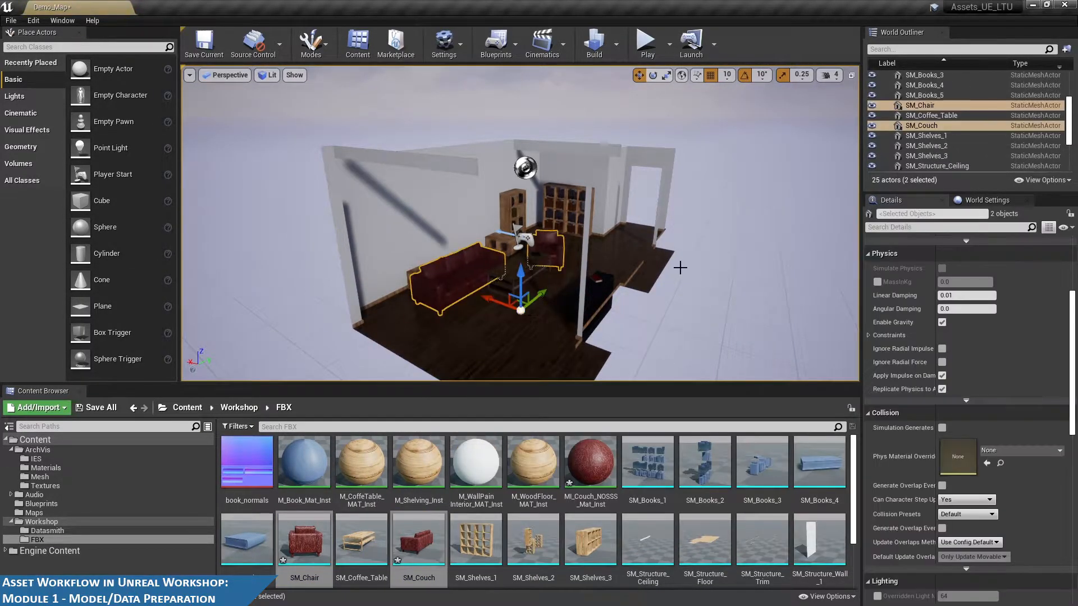
left_click_drag(680, 267, 739, 264, "alt")
scroll(996, 302, "up", 4)
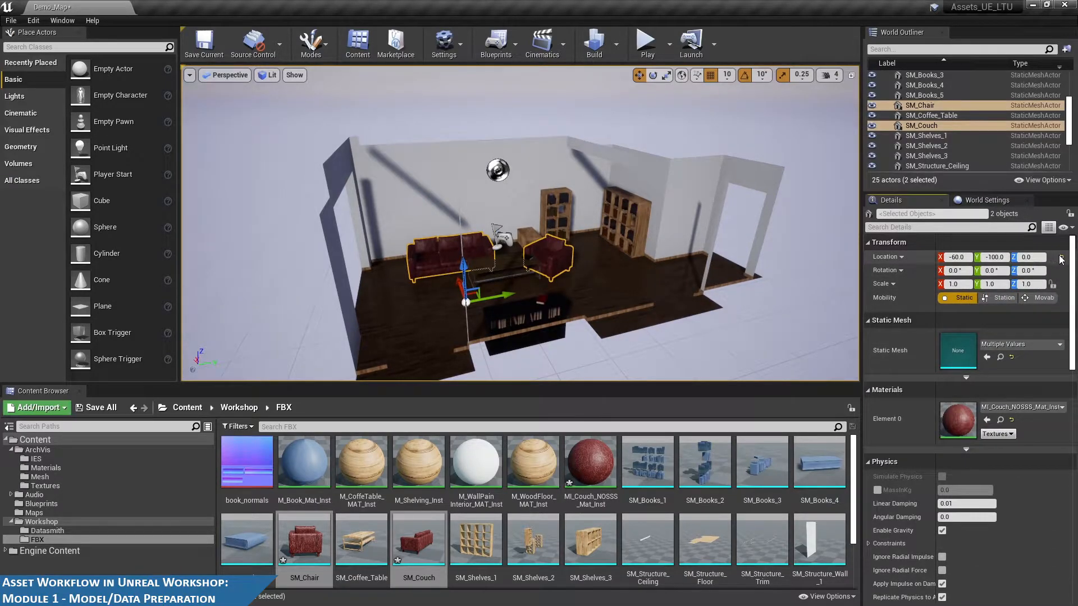
left_click(1061, 258)
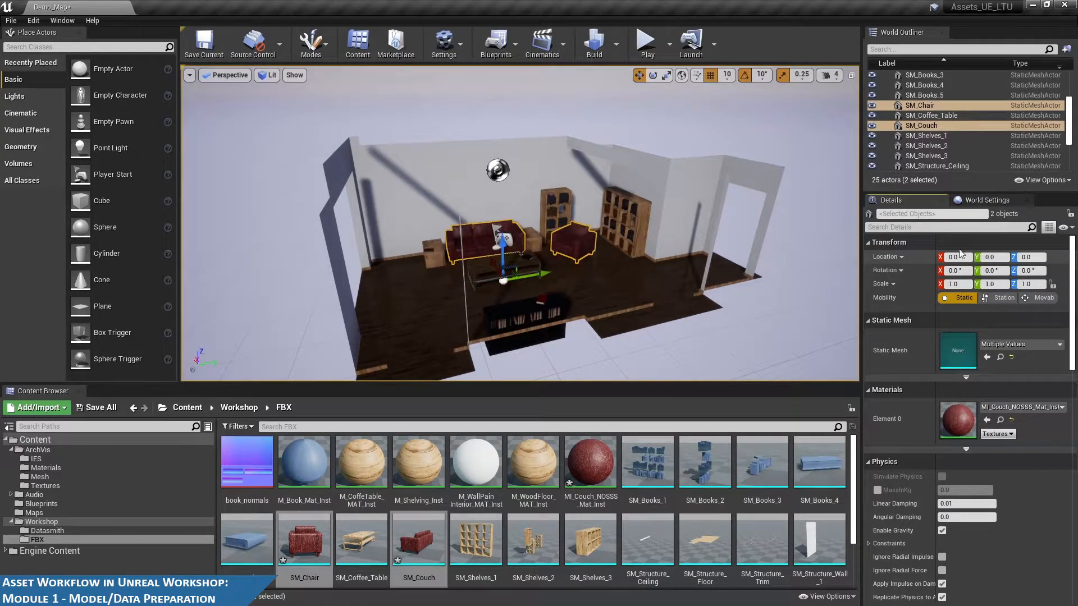
Examine the placed couch and armchair and their leather surface up close
left_click_drag(741, 256, 685, 255, "alt")
right_click_drag(686, 255, 722, 292, "alt")
left_click_drag(722, 292, 496, 249, "alt")
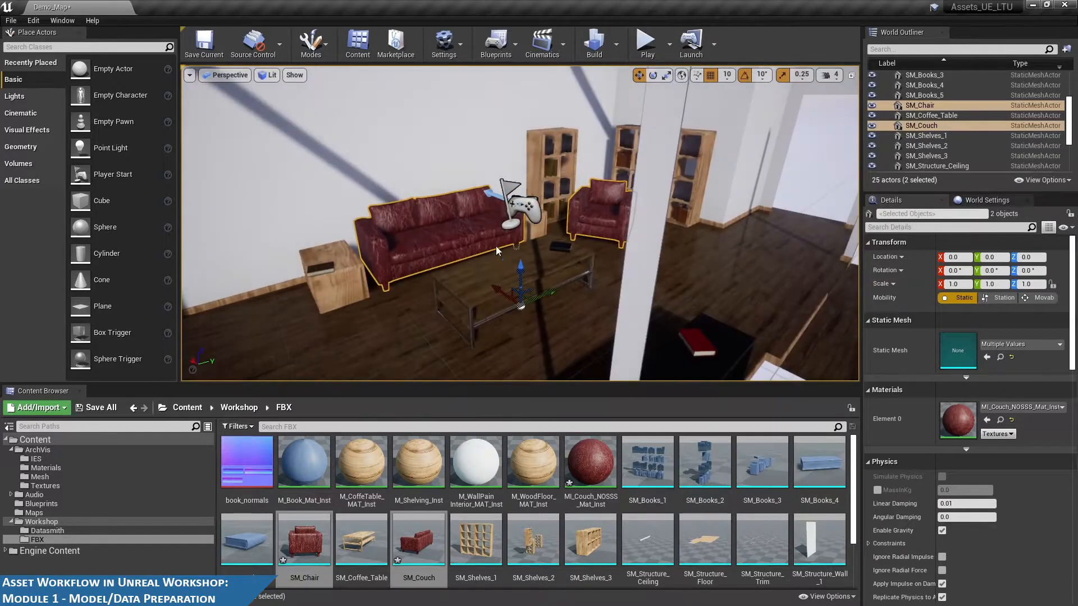
right_click_drag(496, 249, 481, 224, "alt")
left_click_drag(481, 225, 505, 247, "alt")
right_click_drag(462, 285, 494, 270, "alt")
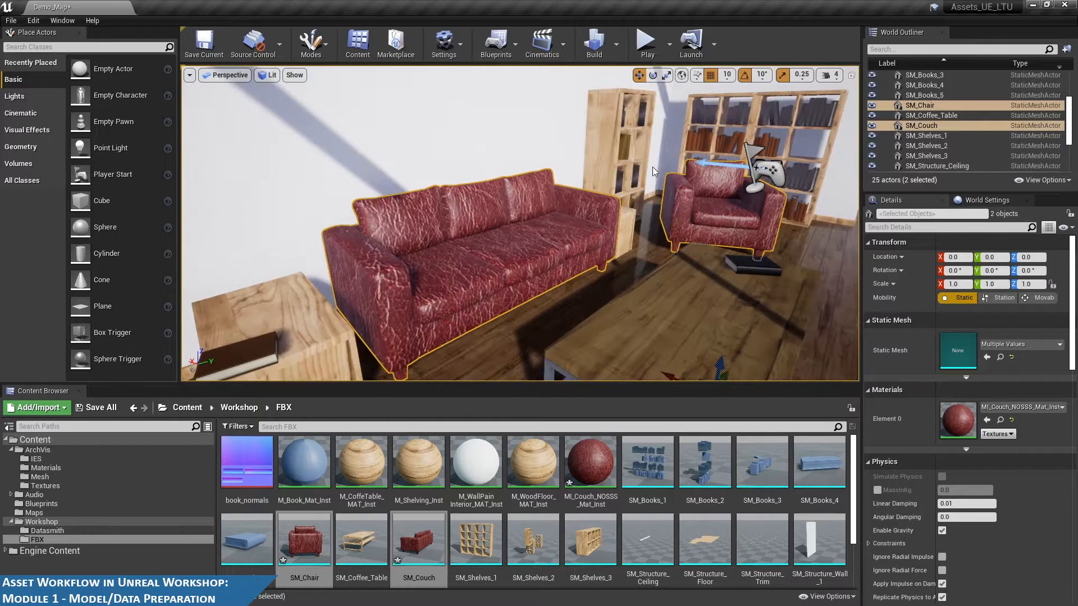
mouse_move(463, 284)
left_mouse_down("alt")
mouse_move(449, 281)
mouse_move(463, 285)
left_mouse_up("alt")
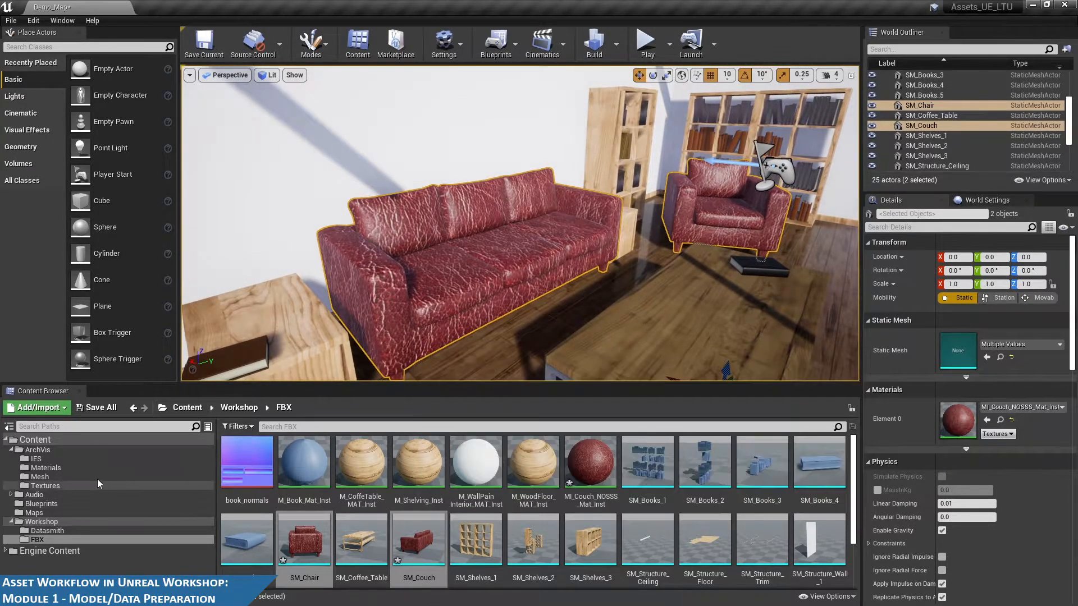
Assign the M_Couch_NOSSS_Mat material from ArchVis/Materials to the couch
left_click(492, 251)
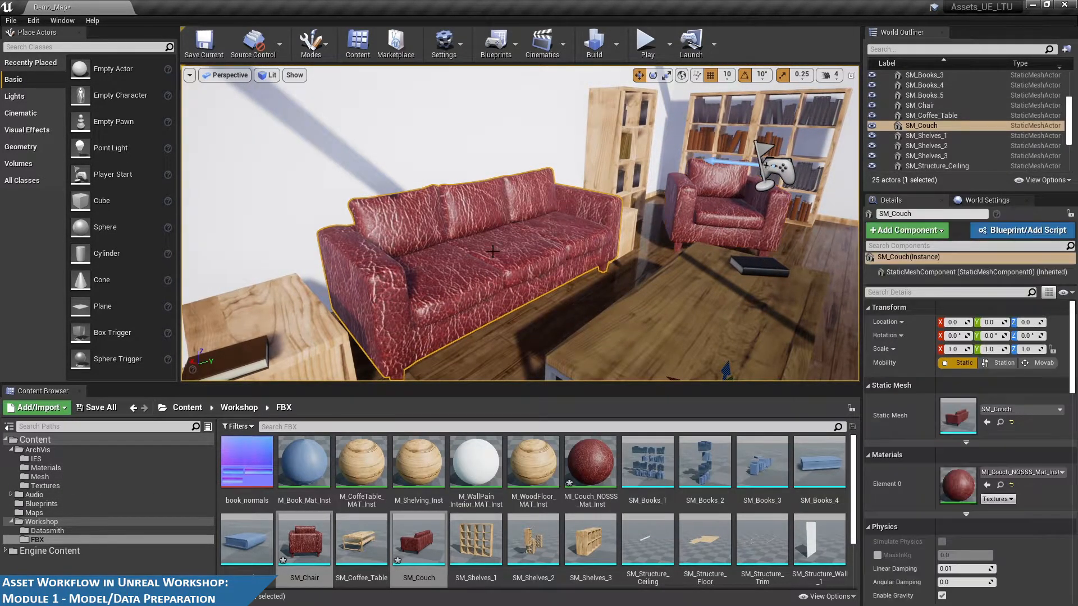
left_click(44, 468)
scroll(648, 555, "down", 1)
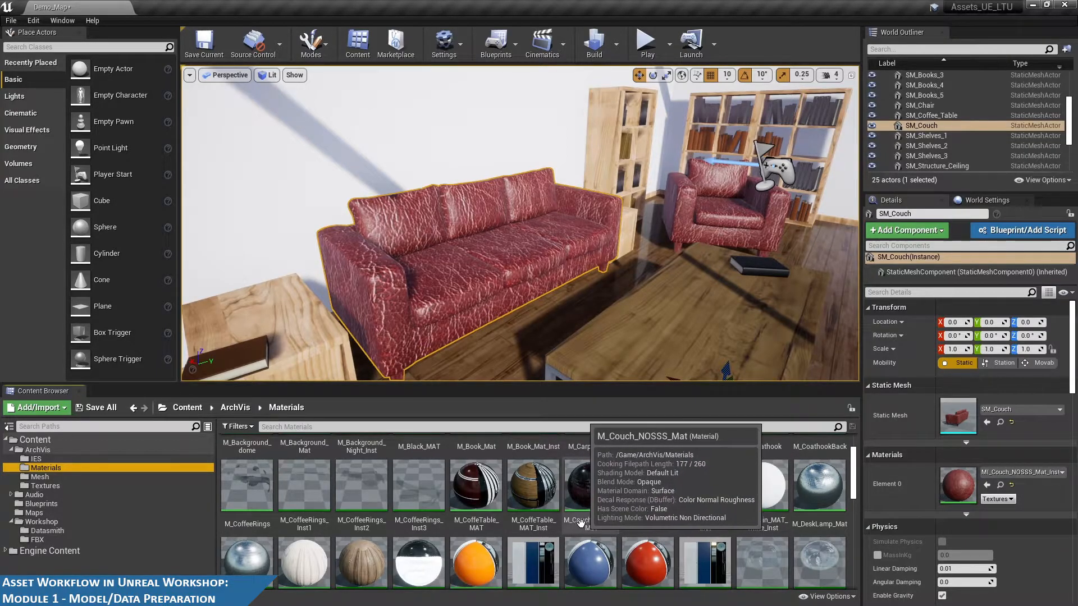
left_click_drag(574, 503, 957, 486)
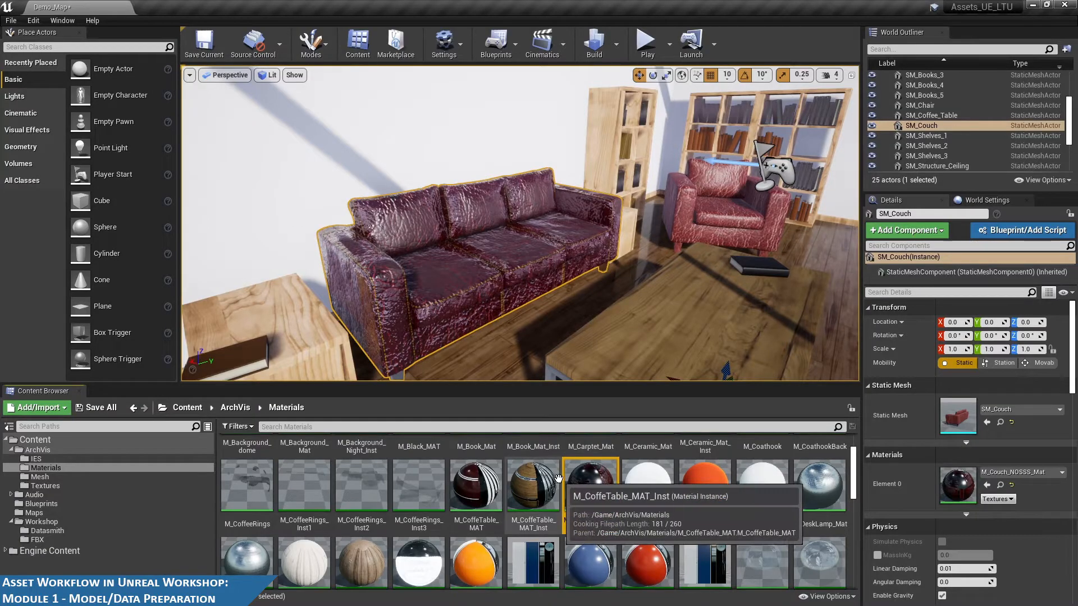
Search the ArchVis materials for "mi_cou" and assign MI_Couch_NOSSS_Mat_Inst to the couch
scroll(685, 528, "down", 1)
scroll(682, 528, "down", 5)
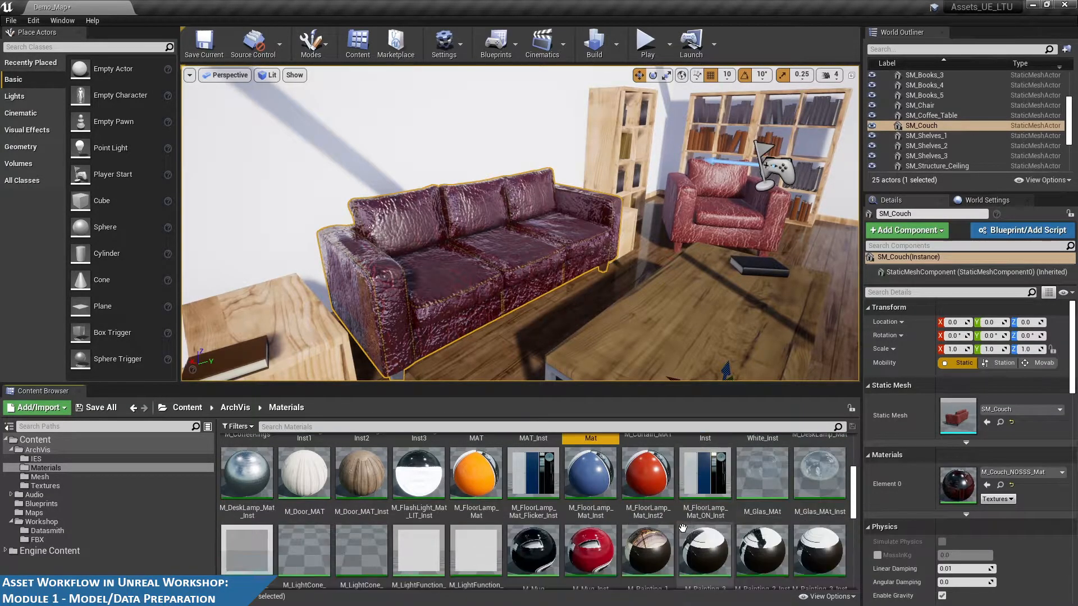
scroll(746, 551, "down", 3)
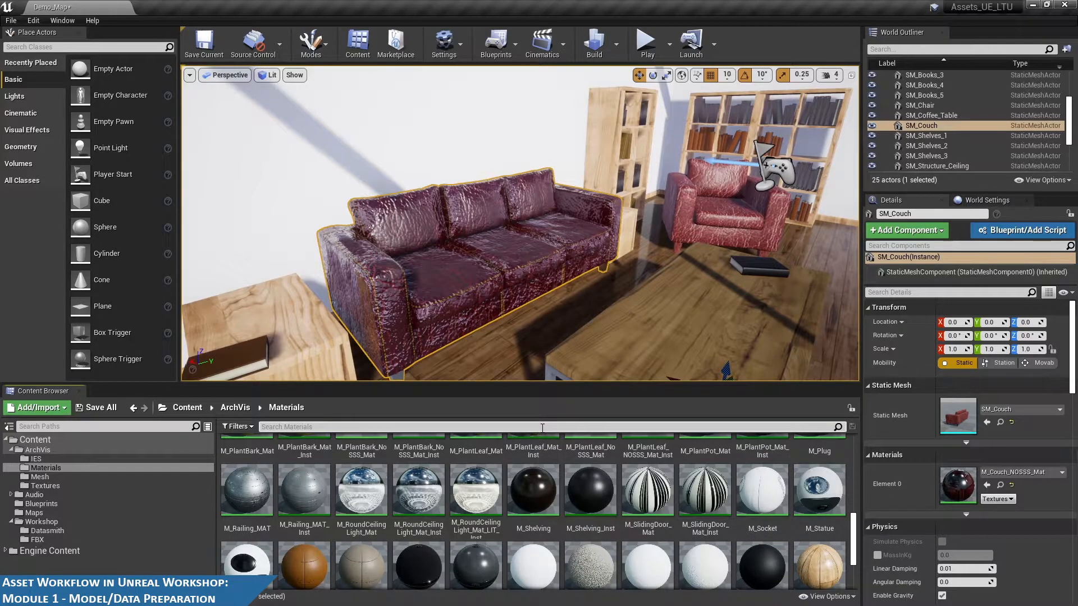
left_click(542, 427)
type("mi_cou")
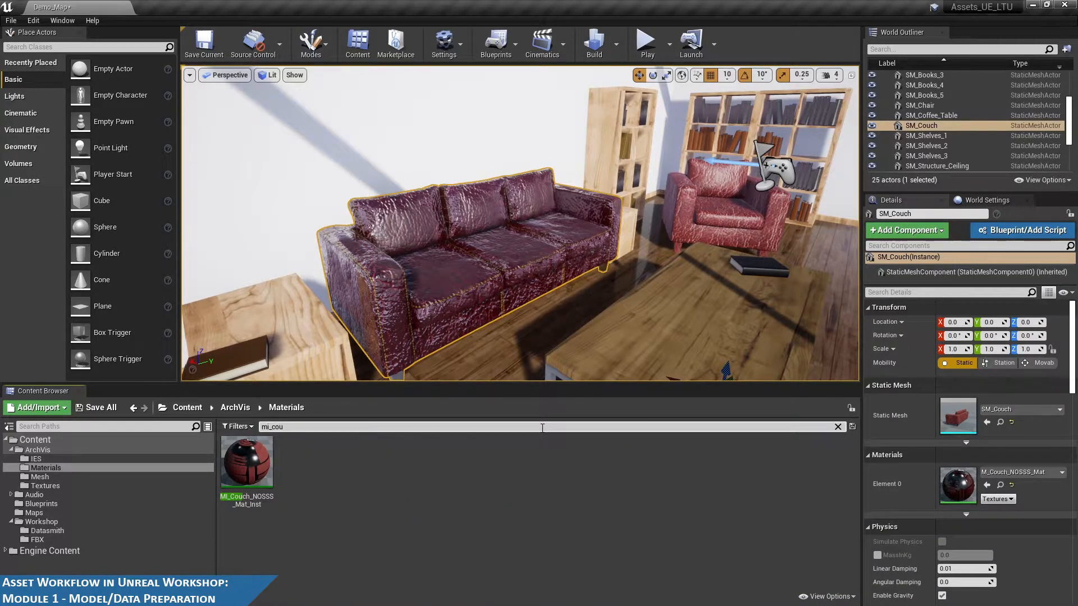
left_click_drag(255, 463, 960, 488)
Assign the ArchVis MI_Couch_NOSSS_Mat_Inst material to the armchair as well
middle_click_drag(674, 270, 665, 273)
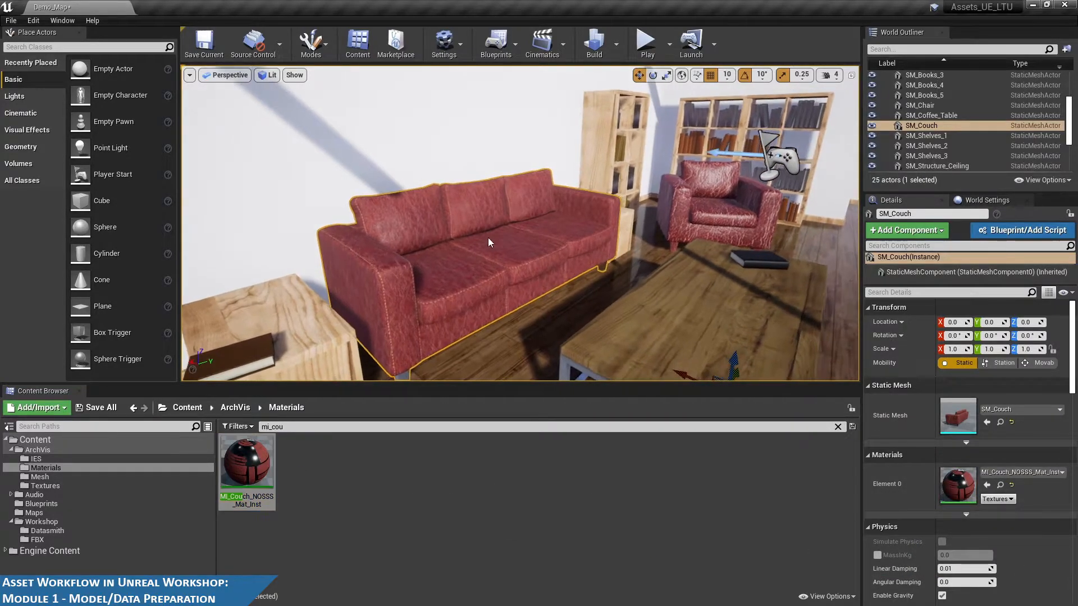
middle_click_drag(420, 306, 357, 340)
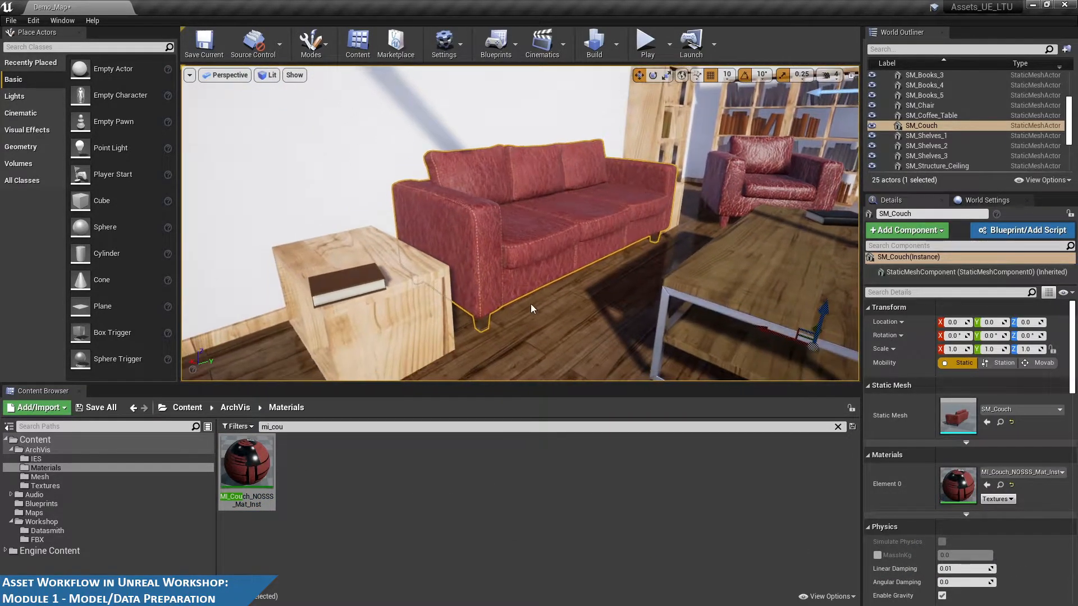
middle_click_drag(662, 222, 755, 208)
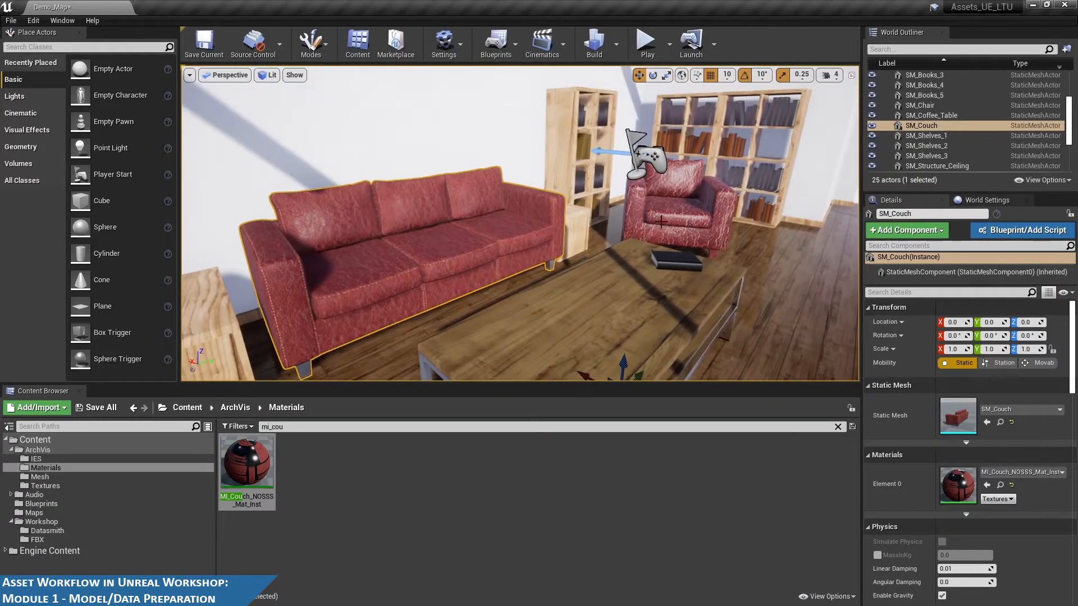
left_click(661, 222)
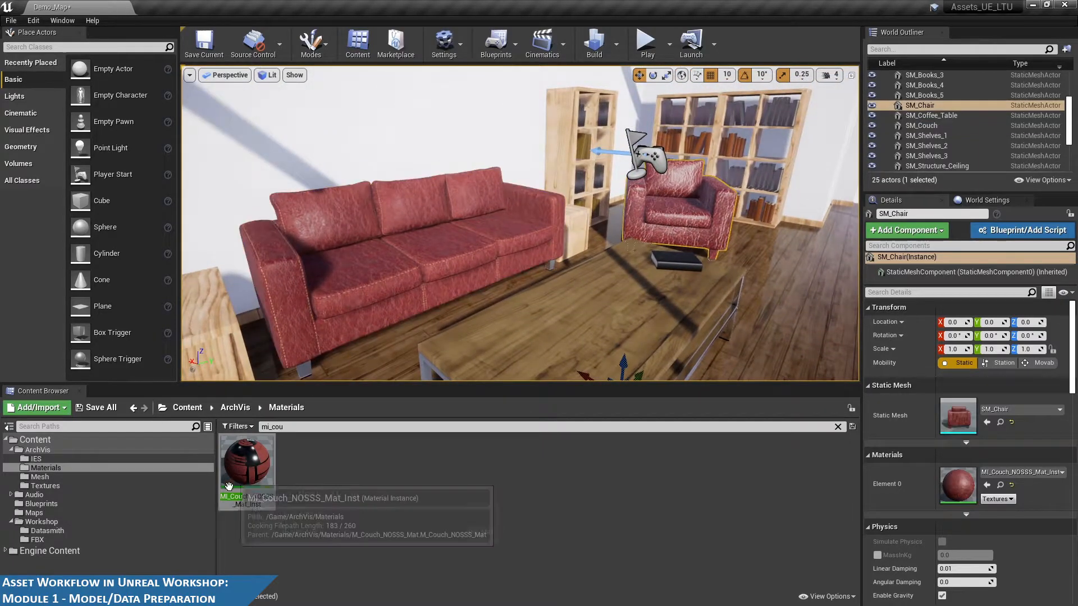
left_click_drag(247, 471, 963, 483)
Select SM_Shelves_1, SM_Shelves_2 and SM_Shelves_3 and replace their light wood material on Element 0 with M_Statue
mouse_move(674, 292)
right_mouse_down()
mouse_move(646, 294)
mouse_move(668, 292)
right_mouse_up()
scroll(652, 245, "down", 5)
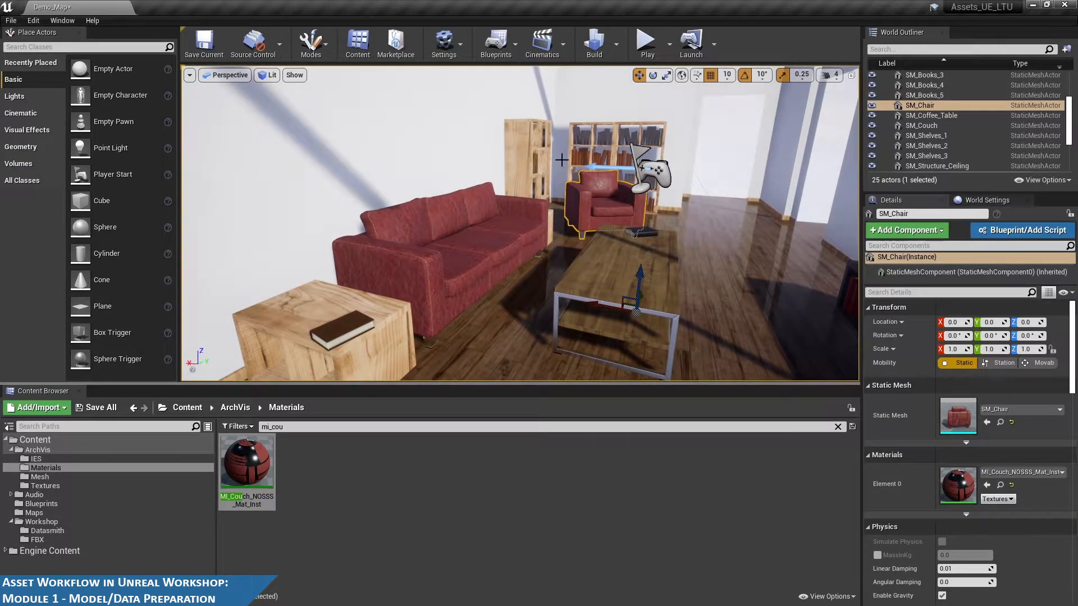
left_click(524, 140)
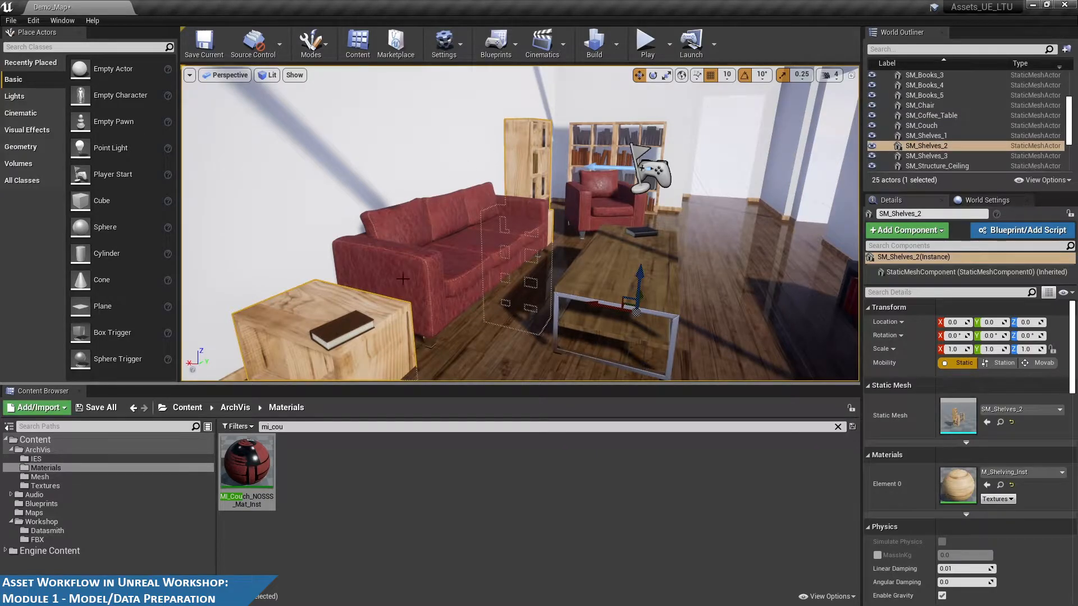
left_click(942, 137)
left_click(941, 157, "shift")
scroll(719, 235, "down", 4)
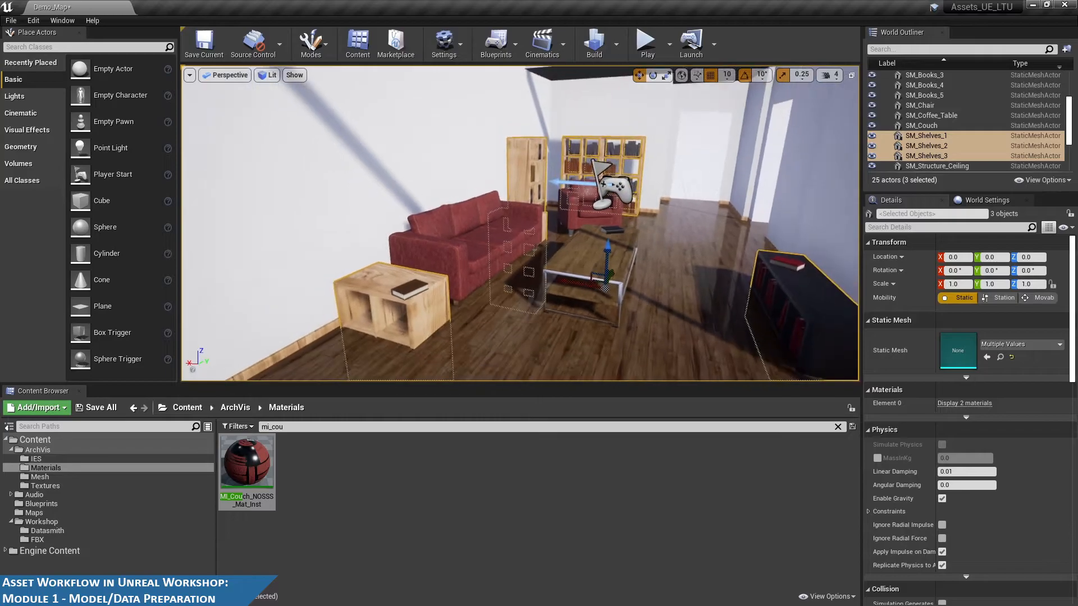
left_click(965, 377)
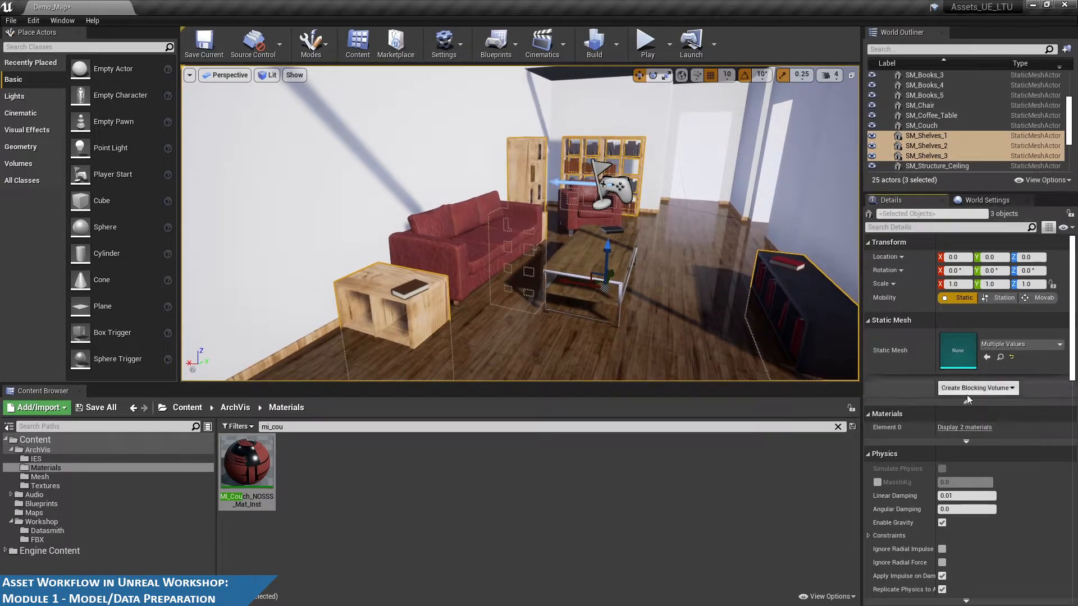
left_click(965, 441)
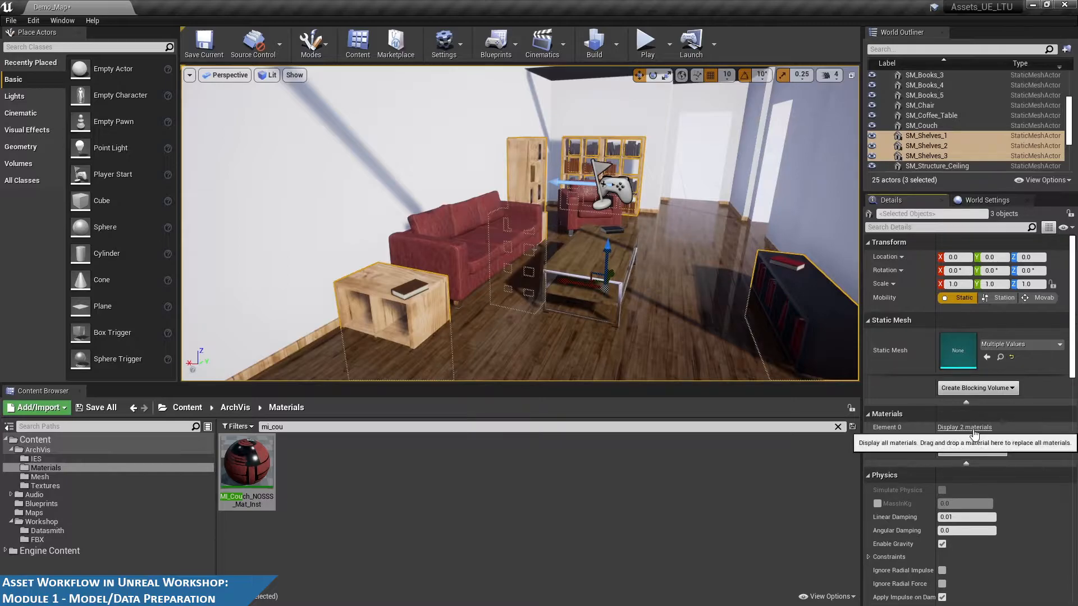
left_click(966, 428)
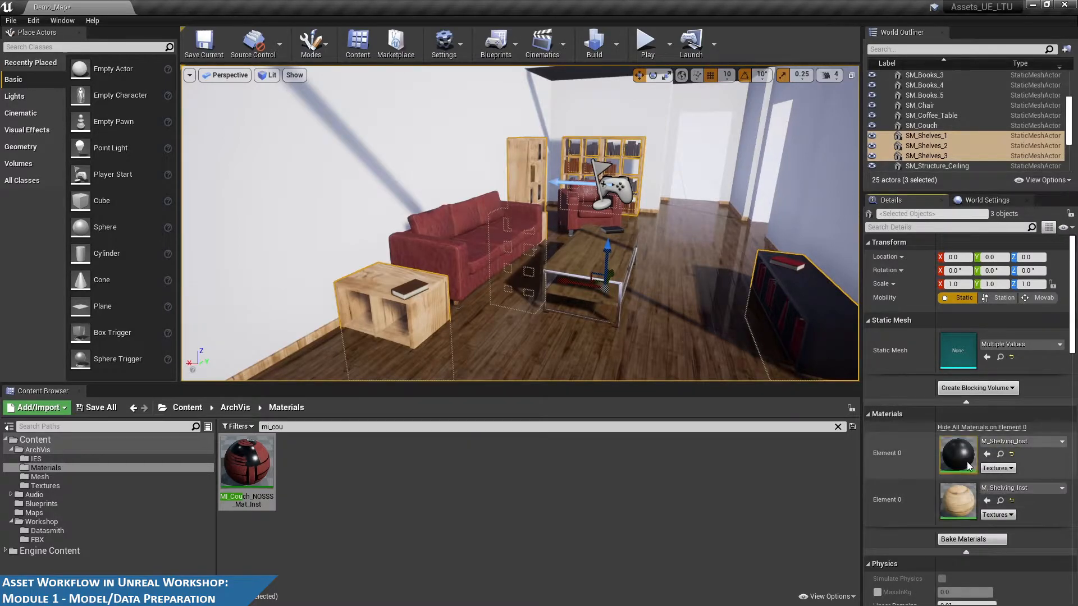
left_click(1000, 455)
left_click_drag(819, 540, 977, 512)
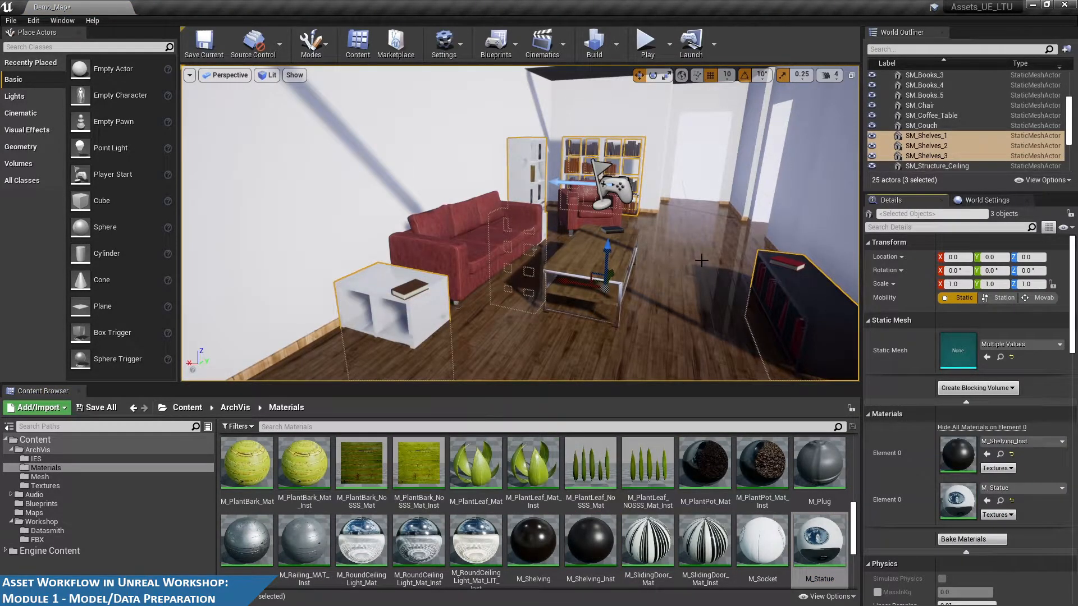
Assign M_Shelving_Inst to the shelves' remaining Element 0 slot in place of M_Statue
left_click(1000, 454)
left_click_drag(588, 548, 970, 503)
left_click_drag(615, 258, 449, 216, "alt")
Play-test the level and move through the furnished room to check the materials and whether the walls block movement
left_click(636, 220)
scroll(714, 198, "down", 6)
left_click_drag(780, 218, 733, 181, "alt")
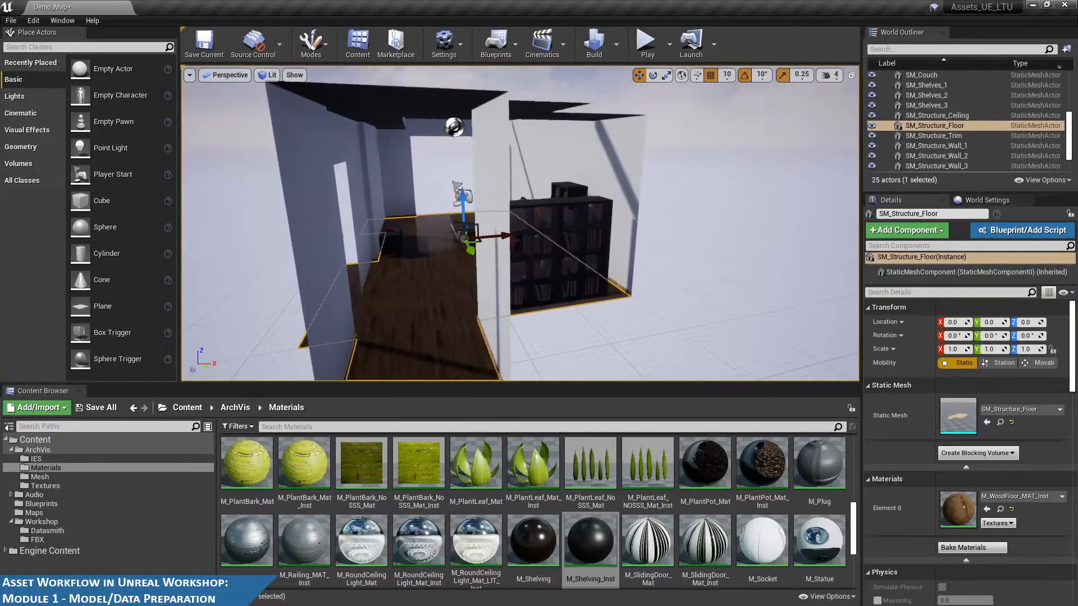
scroll(733, 181, "up", 1)
left_click(646, 44)
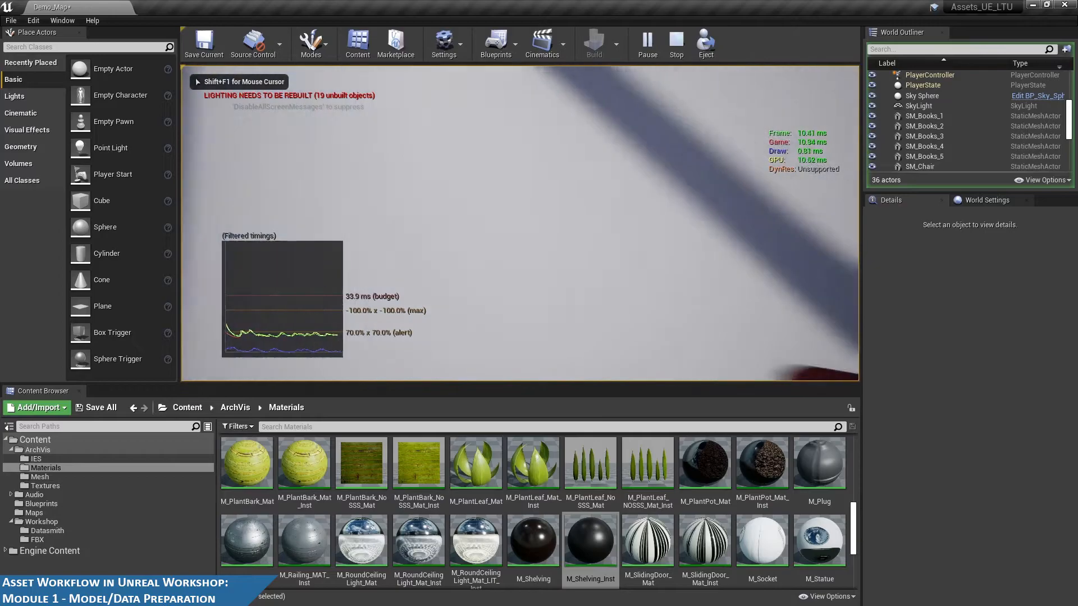
key("w")
key("w")
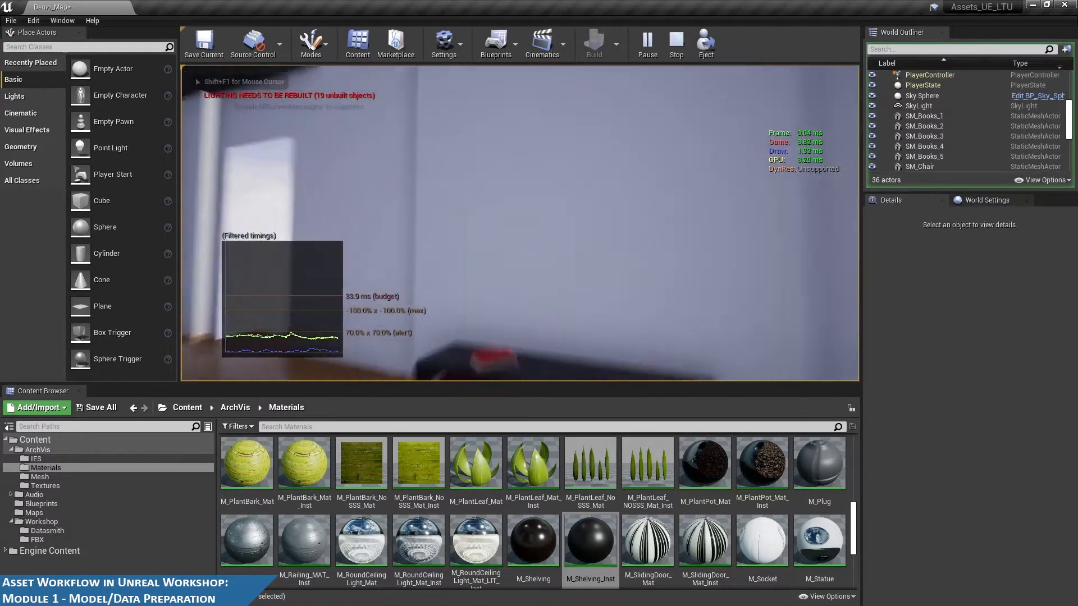
key("w")
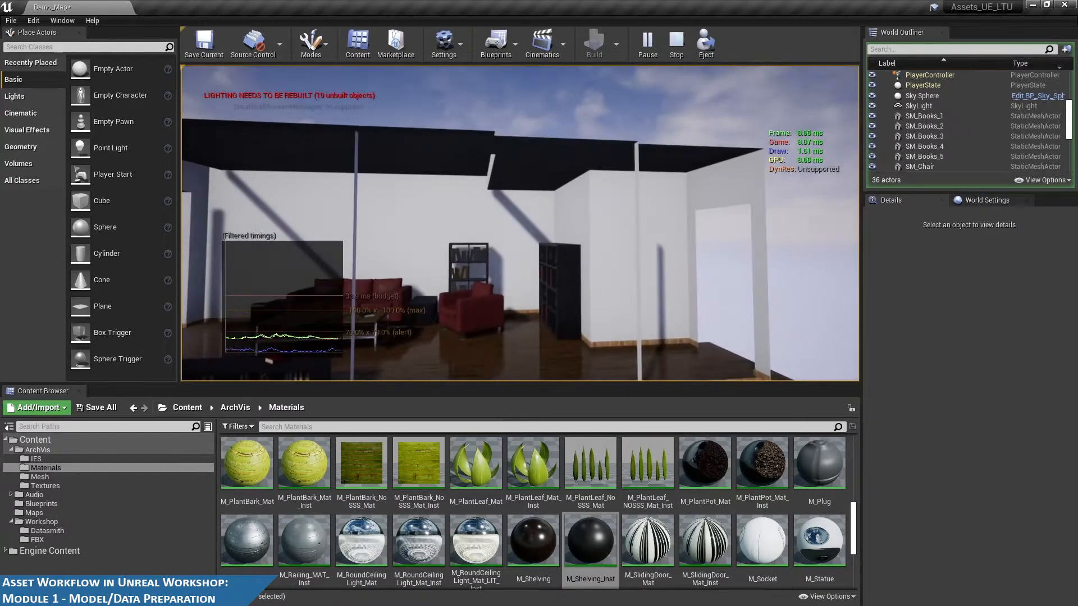
key("w")
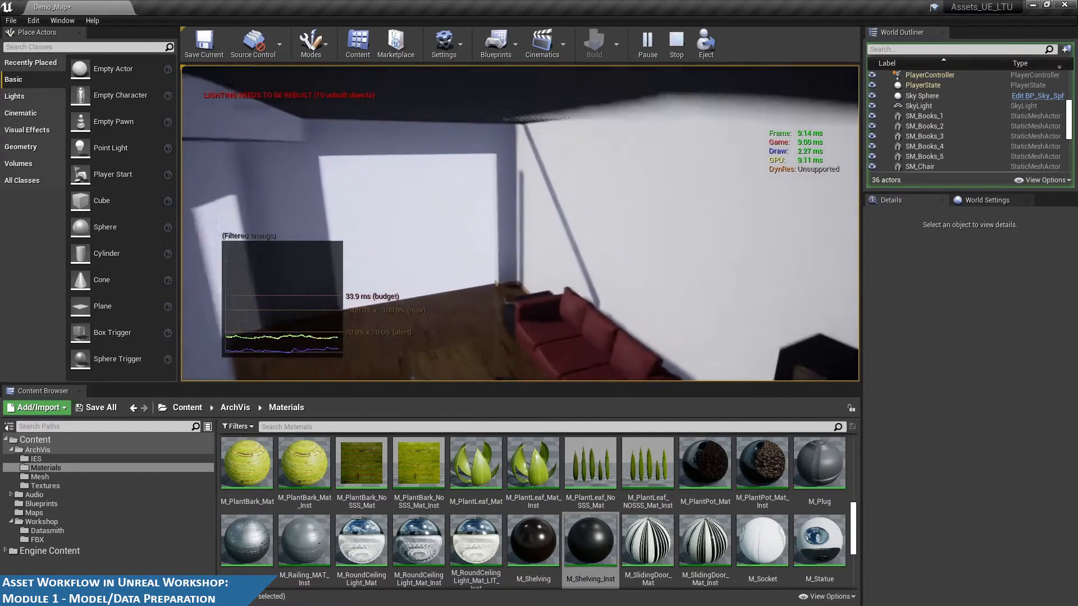
key("Escape")
Group the static mesh actors from SM_Books_1 through SM_Structure_Wall_5 into a World Outliner folder named Env_Geo
key("f")
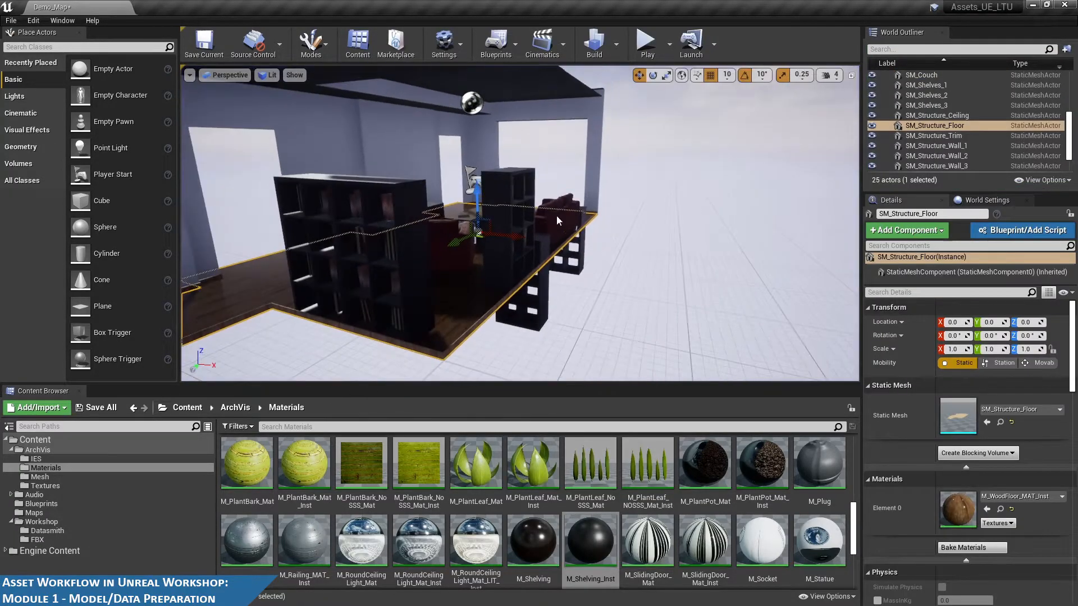
left_click_drag(557, 216, 808, 233, "alt")
scroll(555, 242, "down", 5)
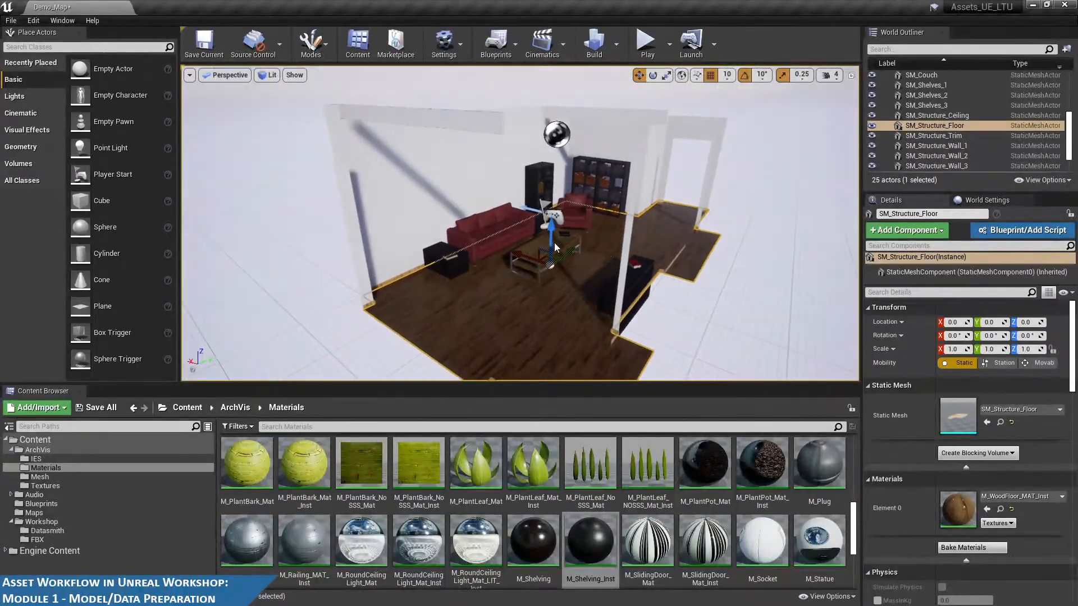
scroll(981, 104, "up", 10)
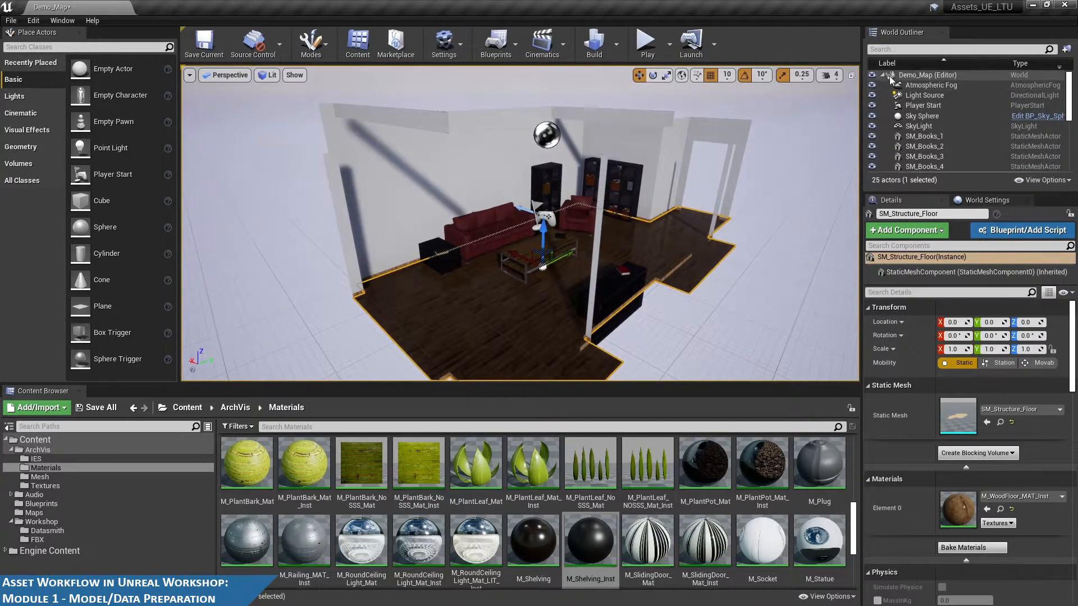
left_click(912, 135)
scroll(941, 149, "down", 5)
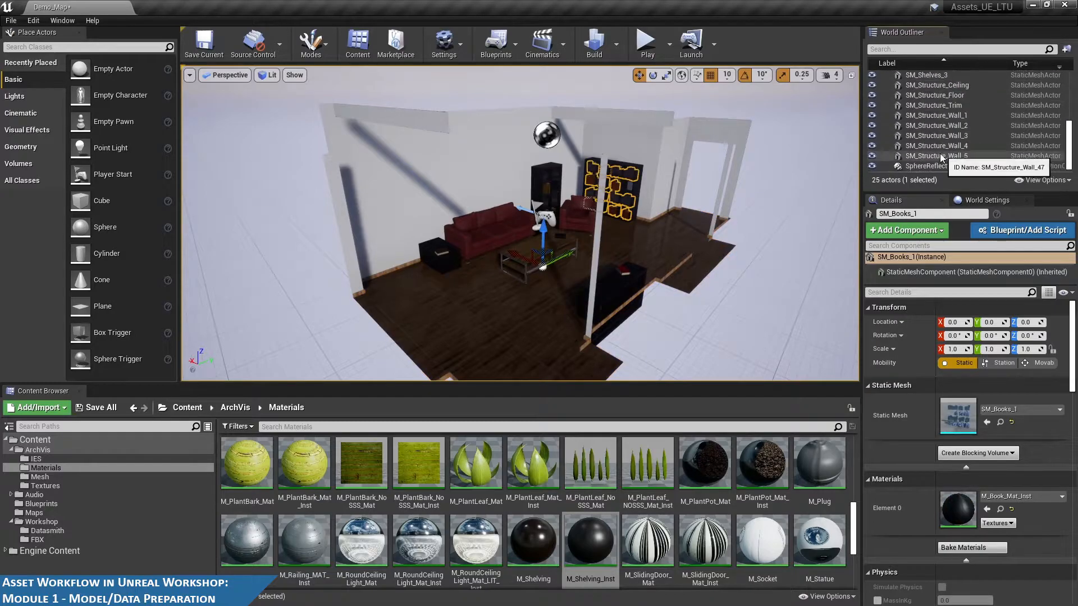
left_click(945, 160, "shift")
left_click(1066, 49)
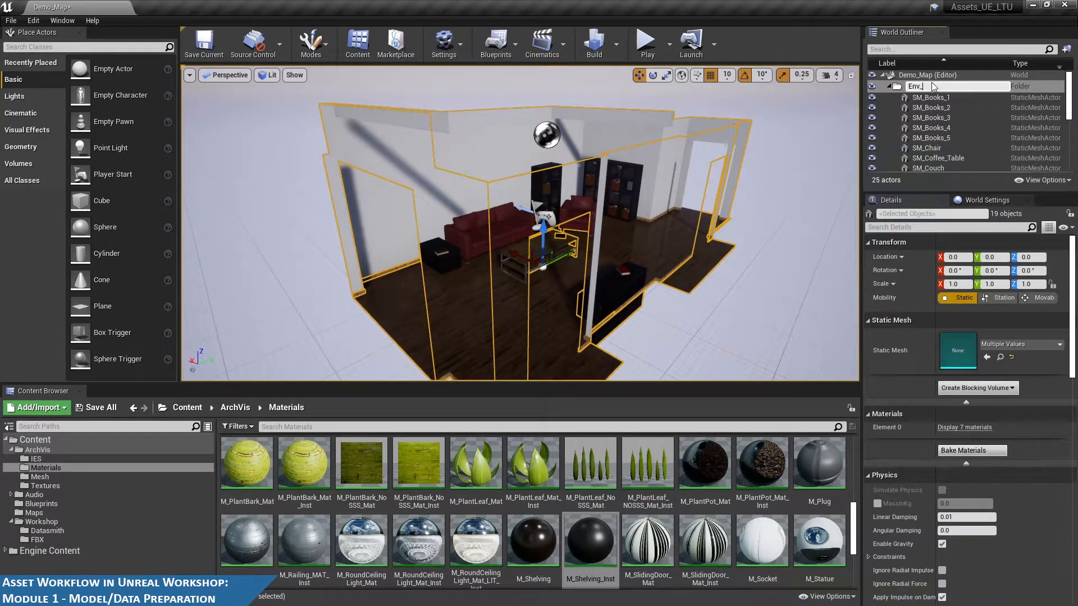
type("Env_Geo")
key("Return")
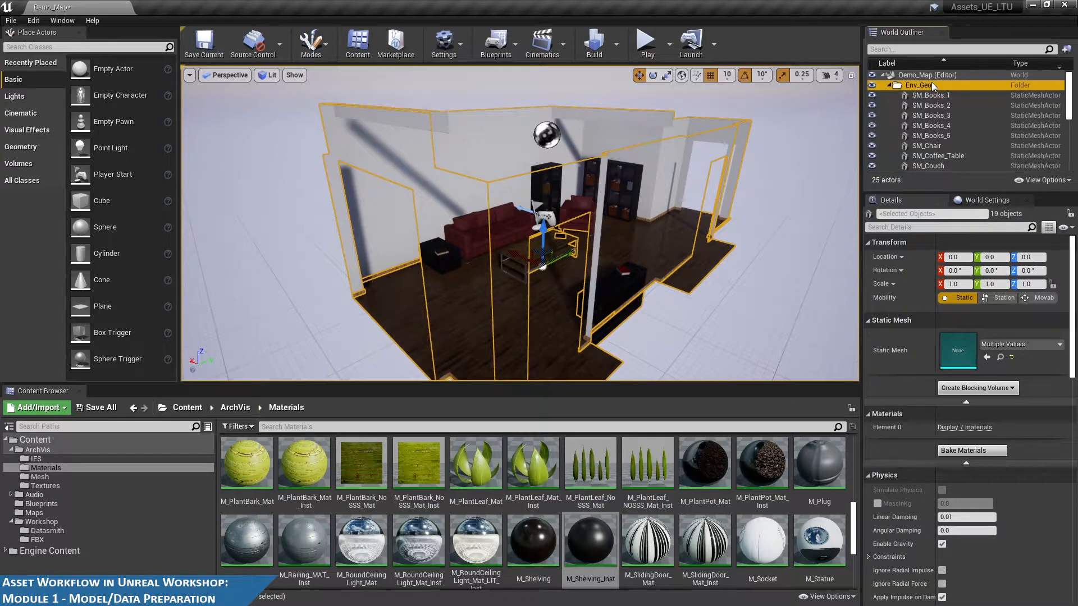
Try moving all meshes of the Env_Geo folder together and undo the move
left_click(889, 84)
left_click_drag(574, 254, 477, 267)
key("ctrl+z")
left_click_drag(516, 209, 584, 184, "alt")
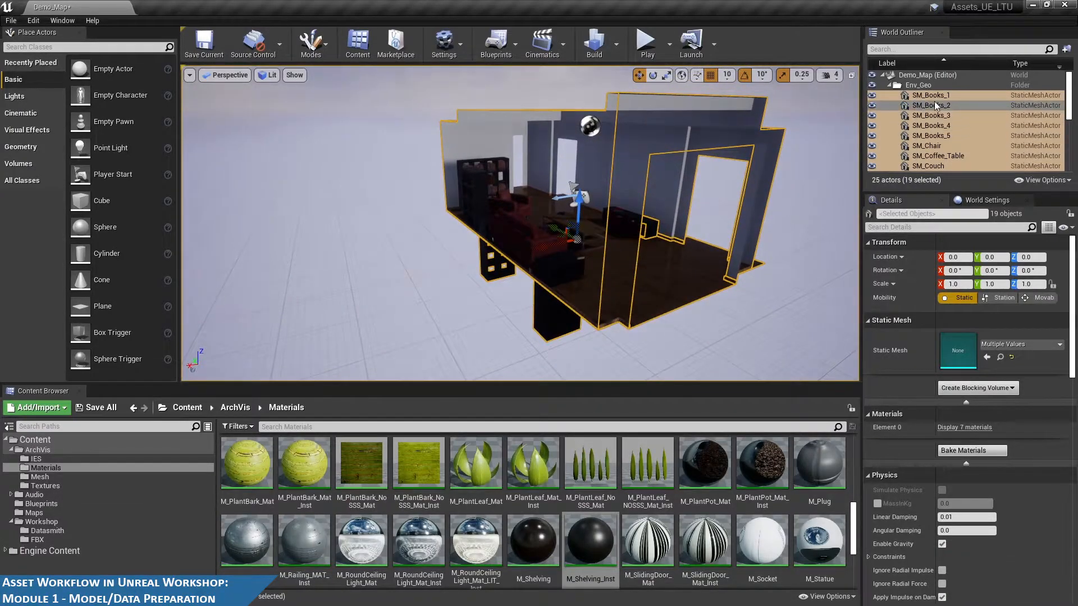
Select SM_Structure_Wall_2 in the level, locate its static mesh asset in Workshop/FBX and open it for editing
left_click_drag(695, 230, 760, 231, "alt")
left_click(668, 172)
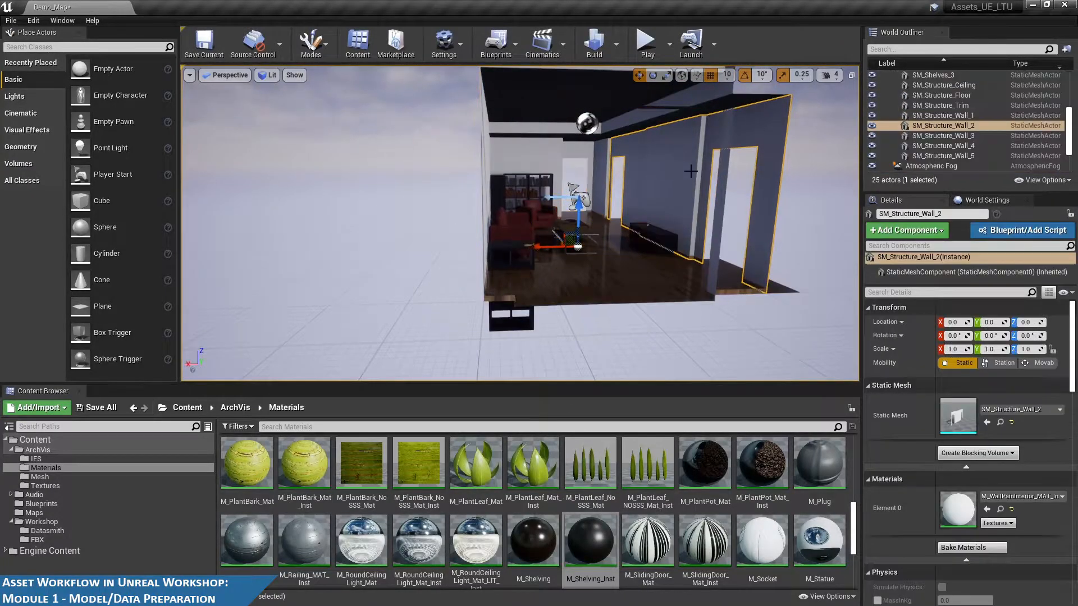
left_click_drag(837, 154, 856, 155, "alt")
left_click_drag(702, 206, 726, 199, "alt")
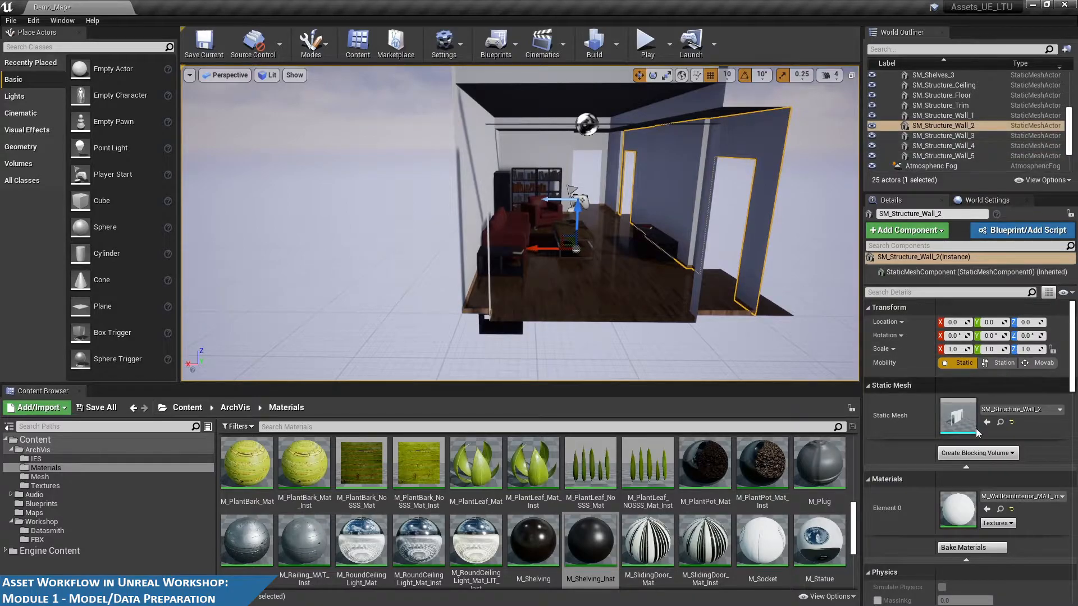
left_click(1000, 422)
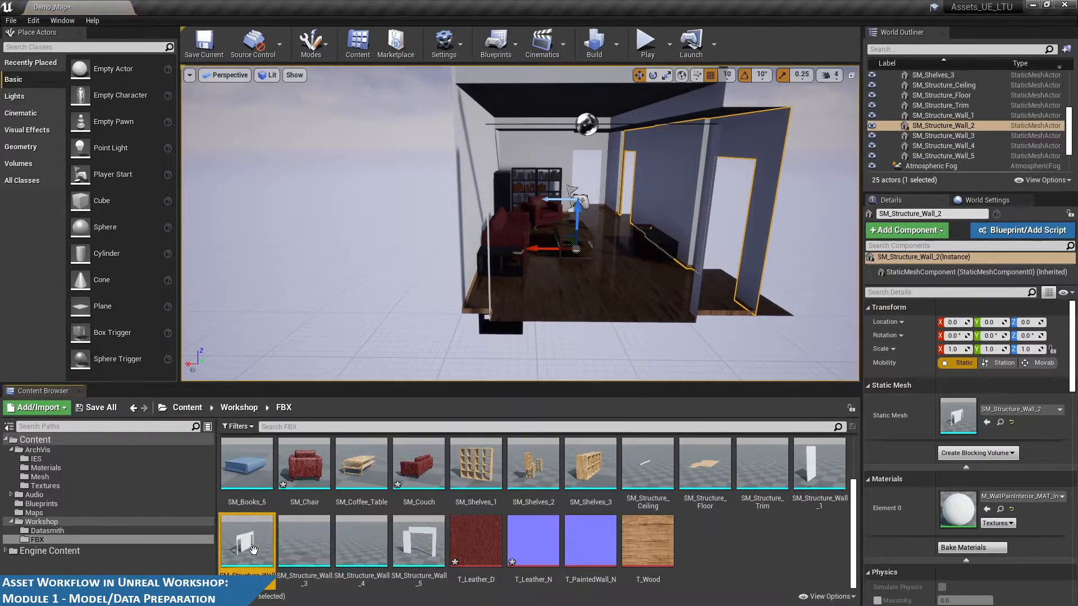
double_click(253, 550)
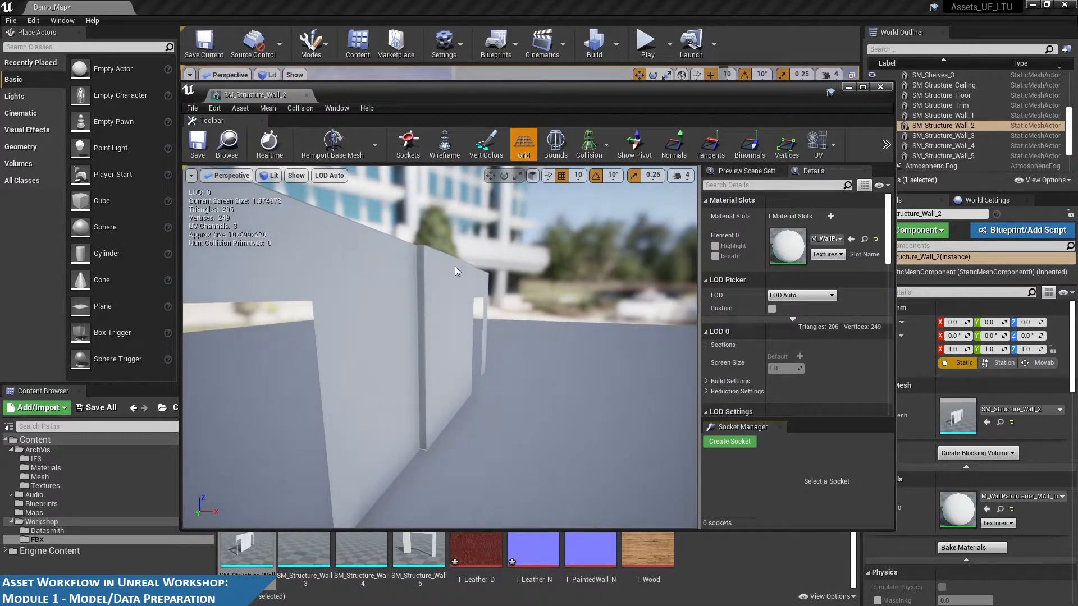
Examine the SM_Structure_Wall_2 mesh from several angles, in wireframe and with simple collision displayed
left_click_drag(605, 287, 482, 293)
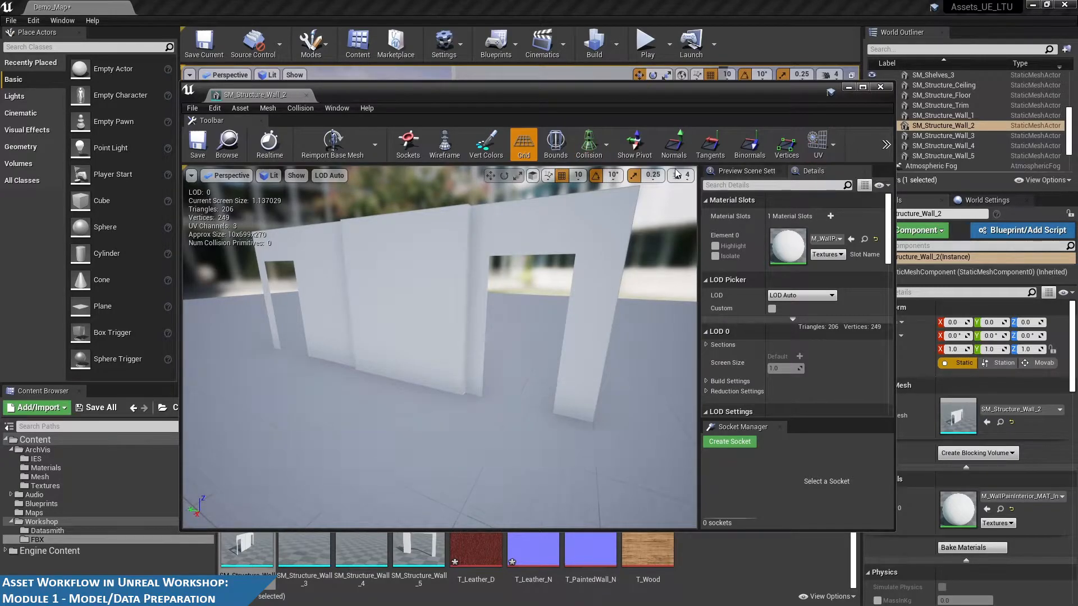
left_click(445, 147)
left_click(446, 147)
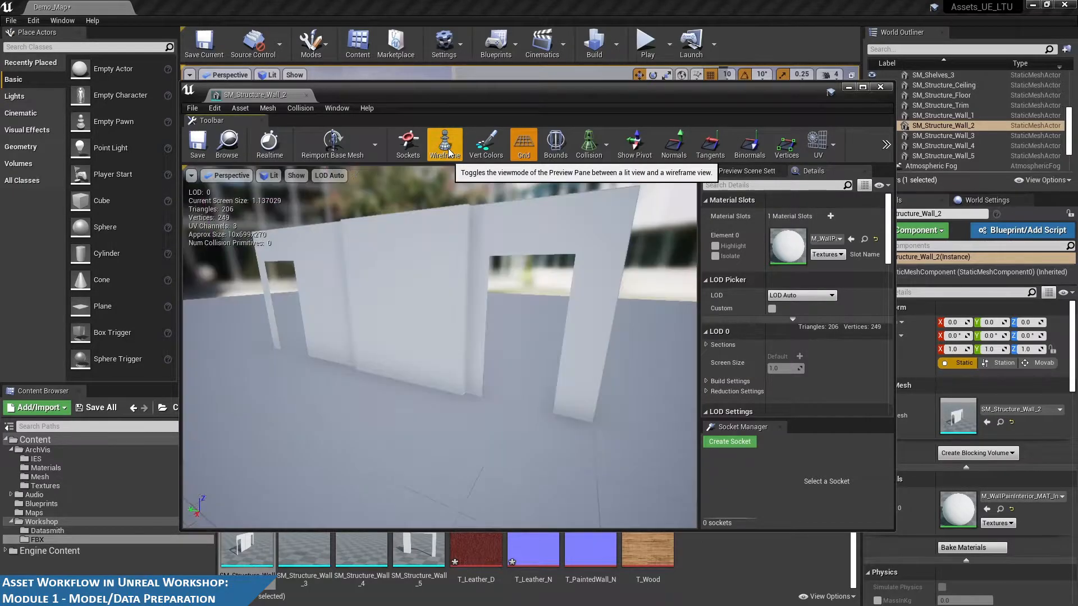
left_click(588, 146)
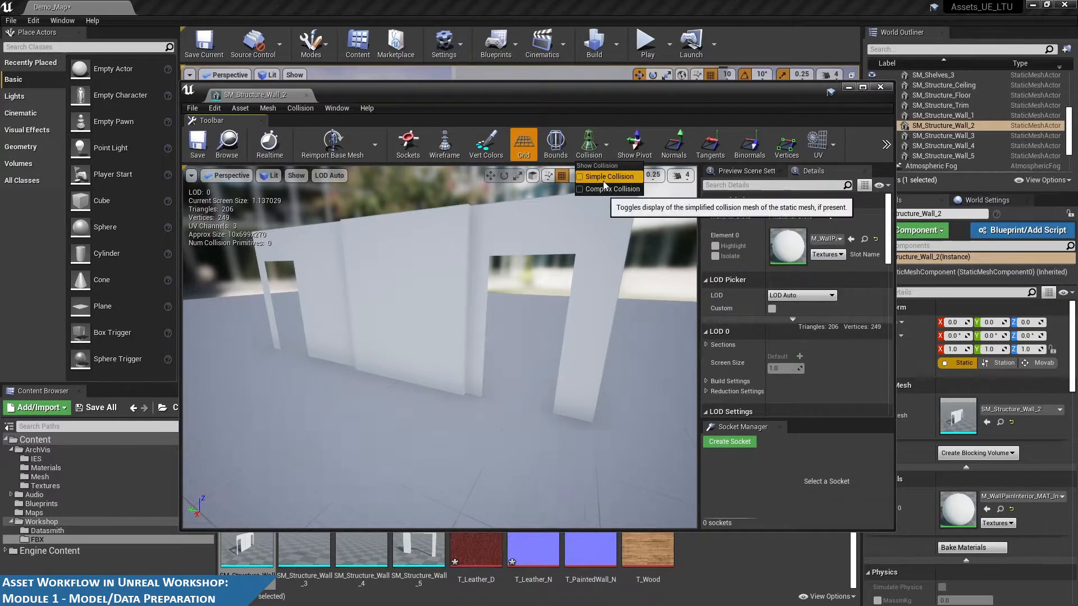
left_click(603, 180)
left_click_drag(600, 284, 583, 332)
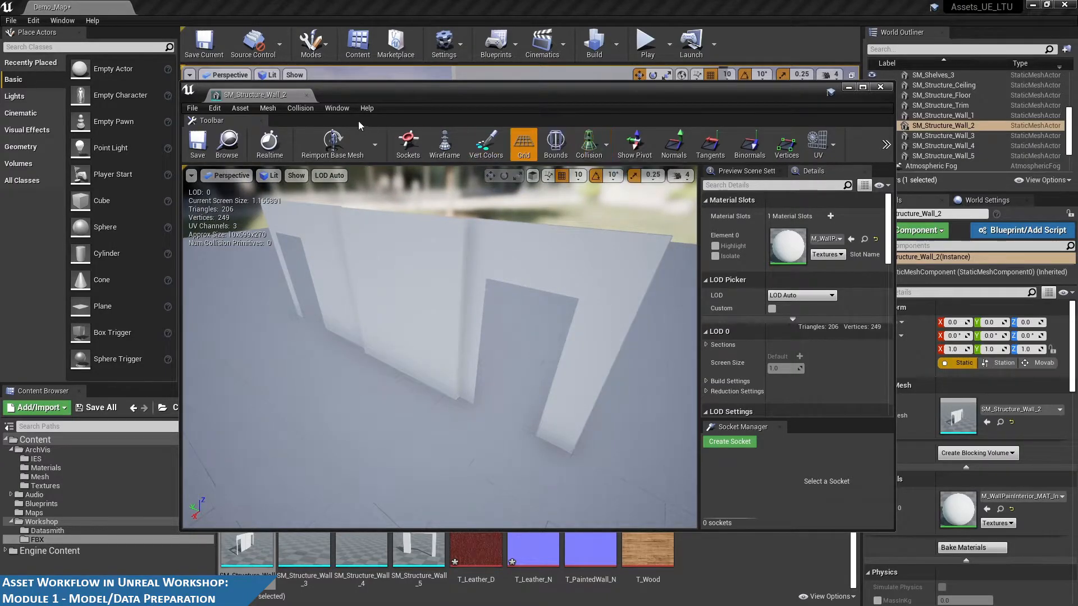
Add a box simplified collision to SM_Structure_Wall_2 and save the mesh
left_click(306, 111)
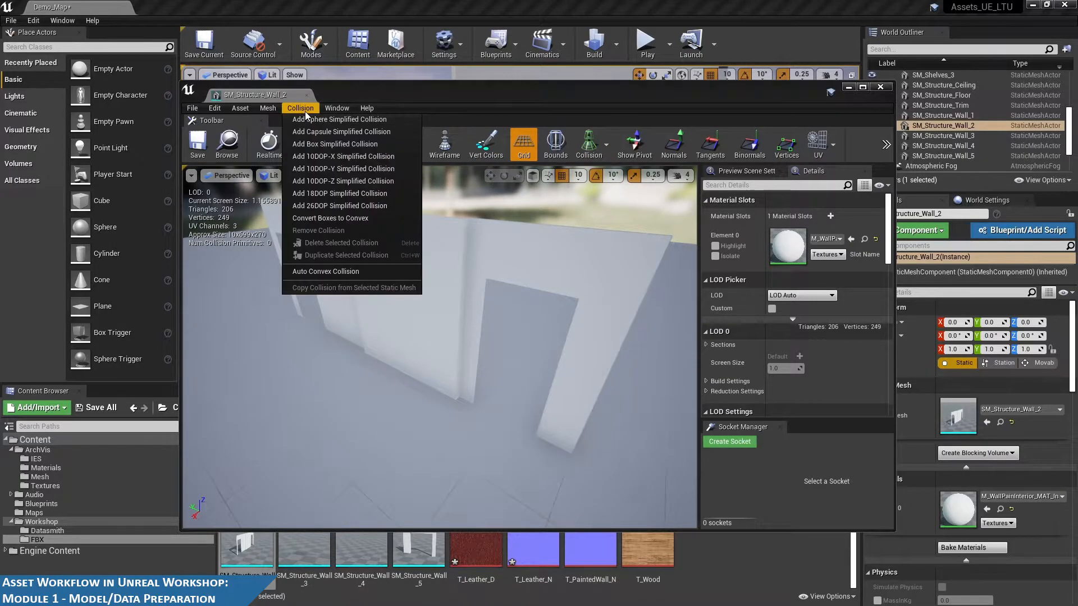
left_click(328, 145)
mouse_move(416, 228)
left_mouse_down()
mouse_move(222, 226)
mouse_move(129, 236)
mouse_move(84, 261)
mouse_move(51, 263)
mouse_move(429, 224)
left_mouse_up()
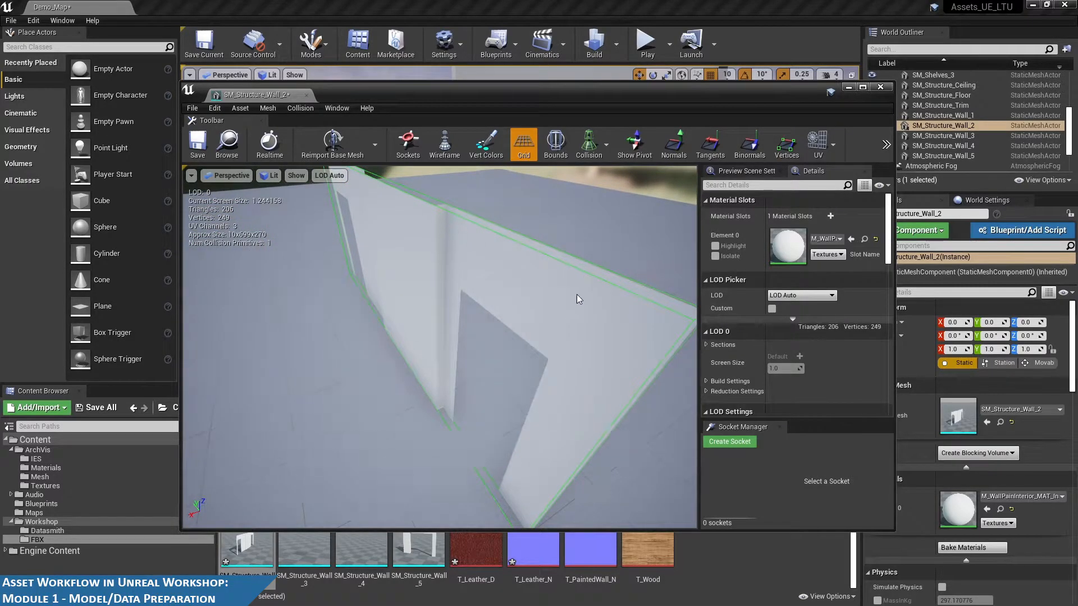
left_click_drag(577, 297, 470, 312)
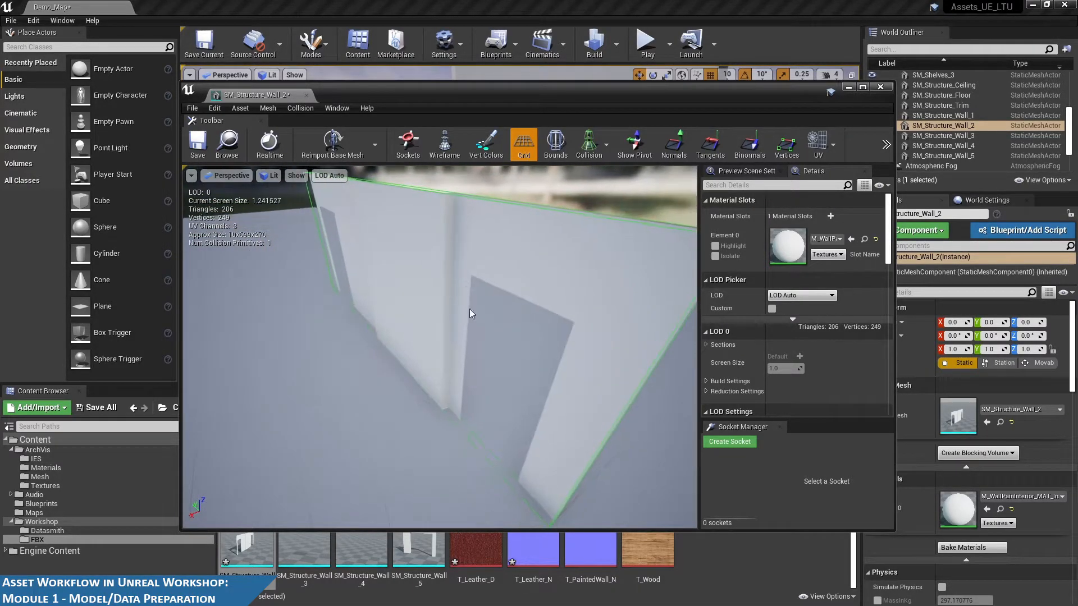
left_click(196, 147)
Open the SM_Structure_Wall_3 mesh and examine its shape from several angles
left_click_drag(429, 104, 544, 105)
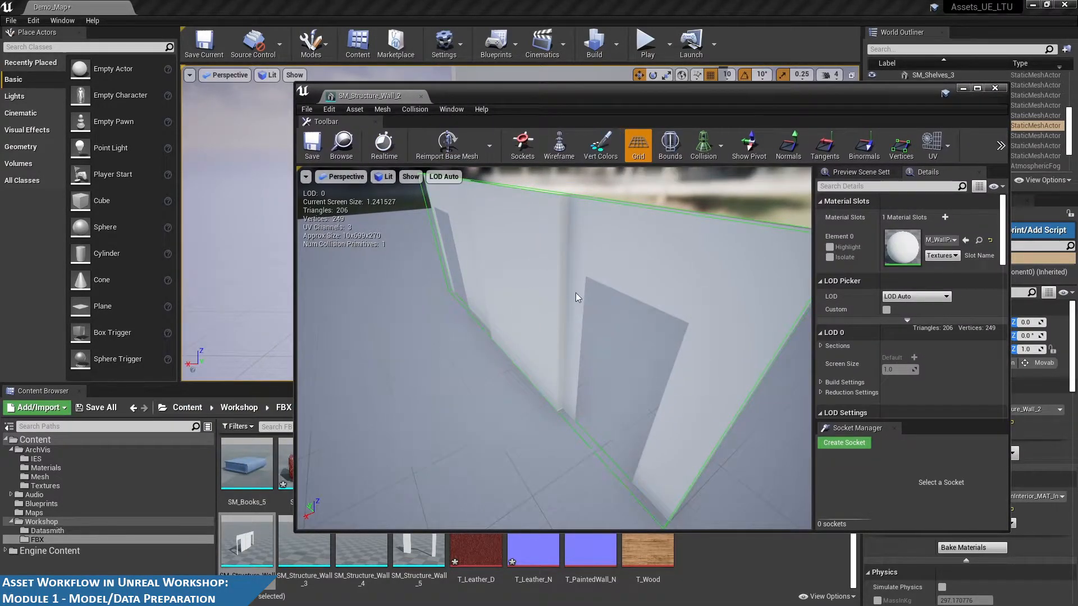
left_click_drag(576, 293, 574, 304)
double_click(310, 564)
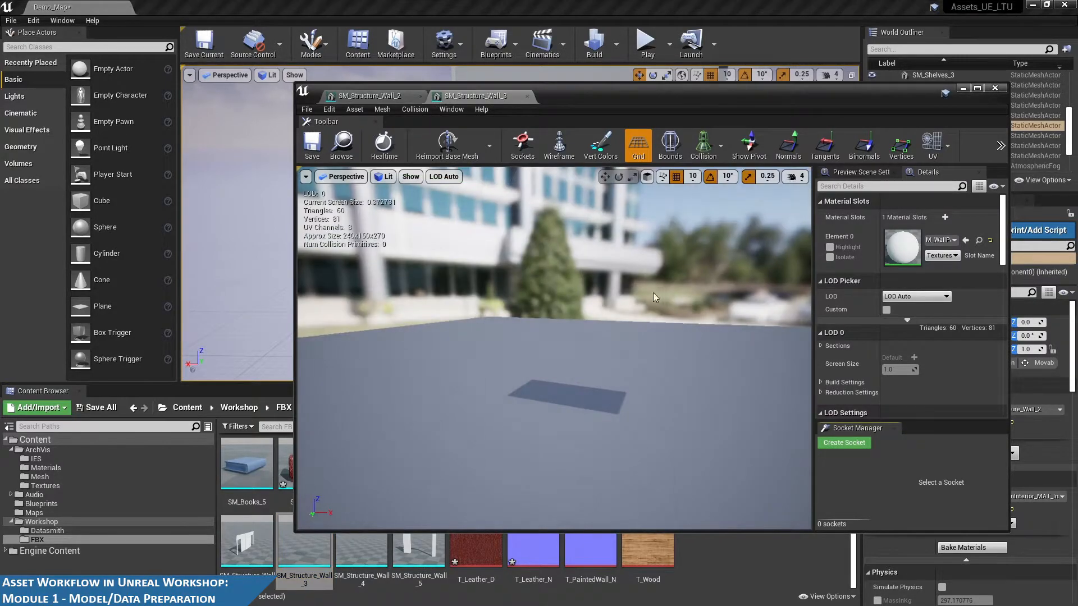
left_click_drag(554, 348, 702, 359)
left_click_drag(584, 364, 413, 287)
left_click_drag(524, 99, 609, 64)
Open the SM_Structure_Wall_5 mesh and examine the wall around its doorway opening
left_click(418, 542)
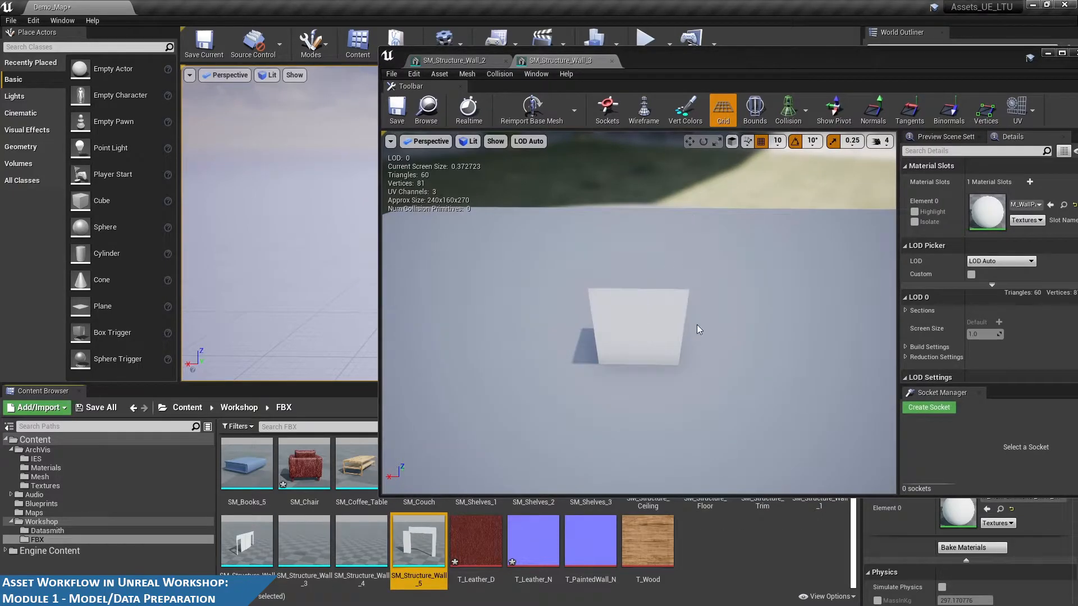
scroll(667, 333, "up", 2)
scroll(674, 343, "down", 8)
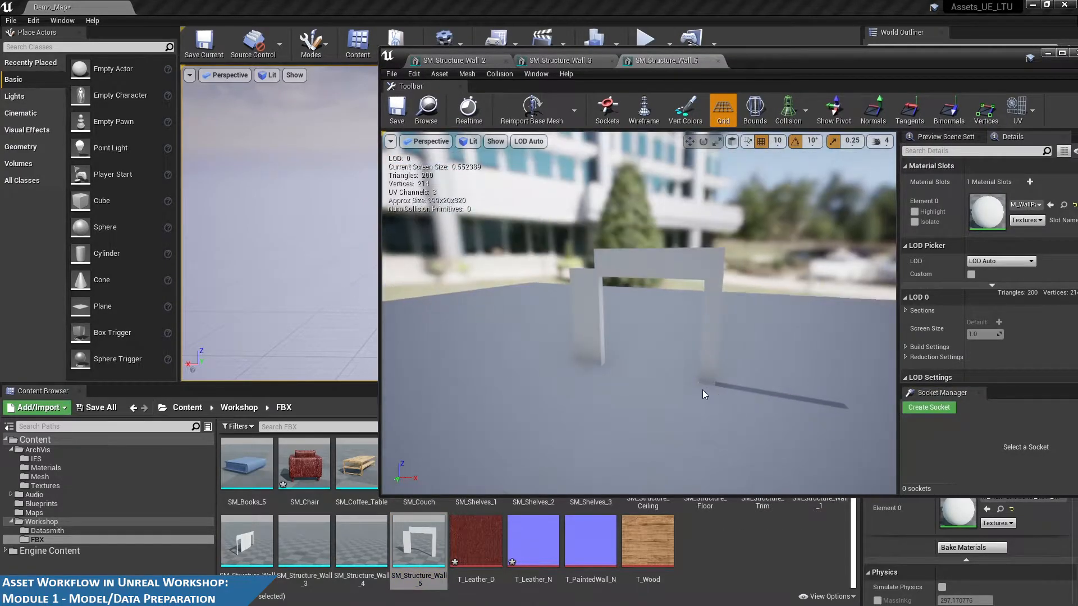
left_click_drag(702, 389, 535, 335)
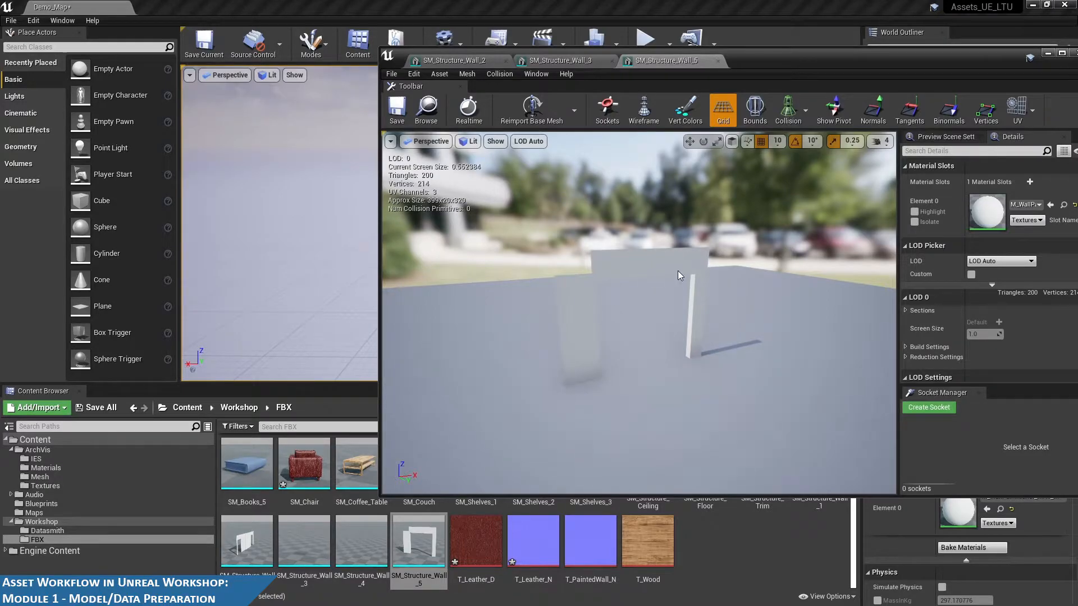
scroll(683, 272, "up", 1)
scroll(682, 263, "up", 1)
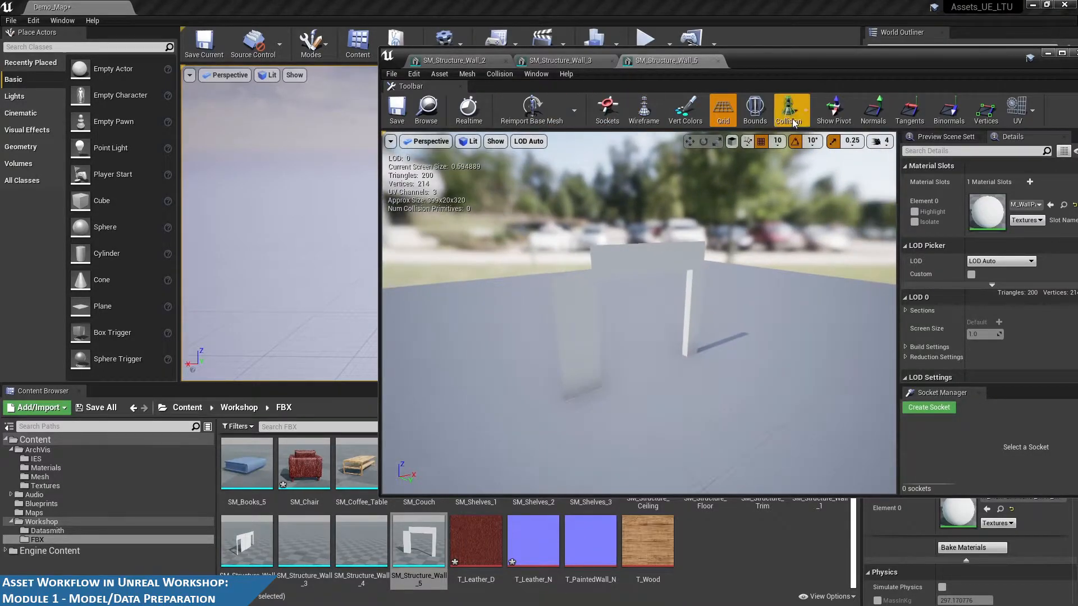
Add a box simplified collision to SM_Structure_Wall_5, save the mesh and return to the level view
left_click(500, 73)
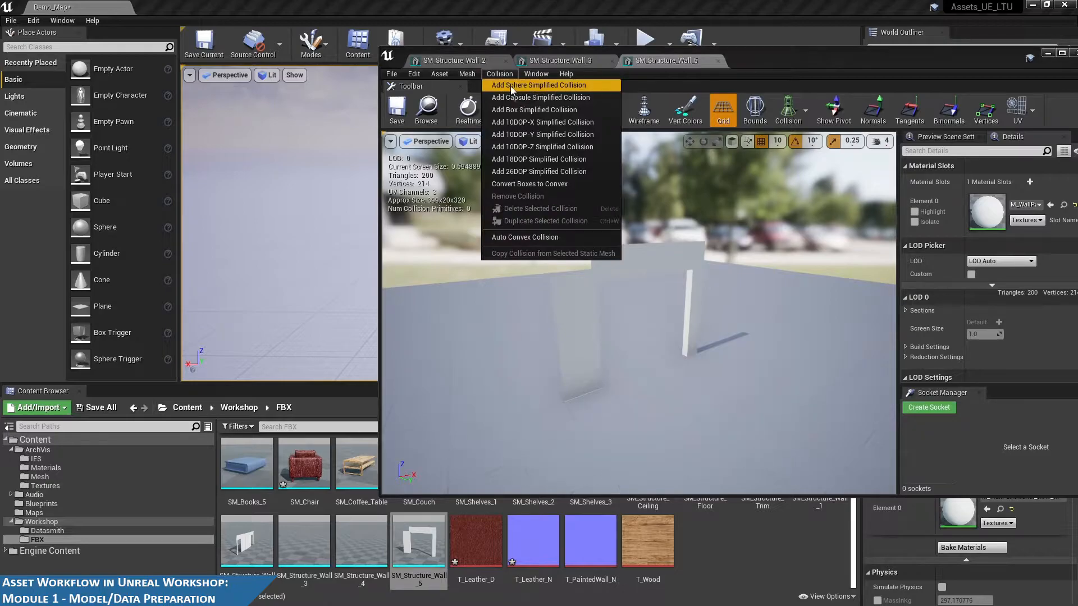
left_click(516, 109)
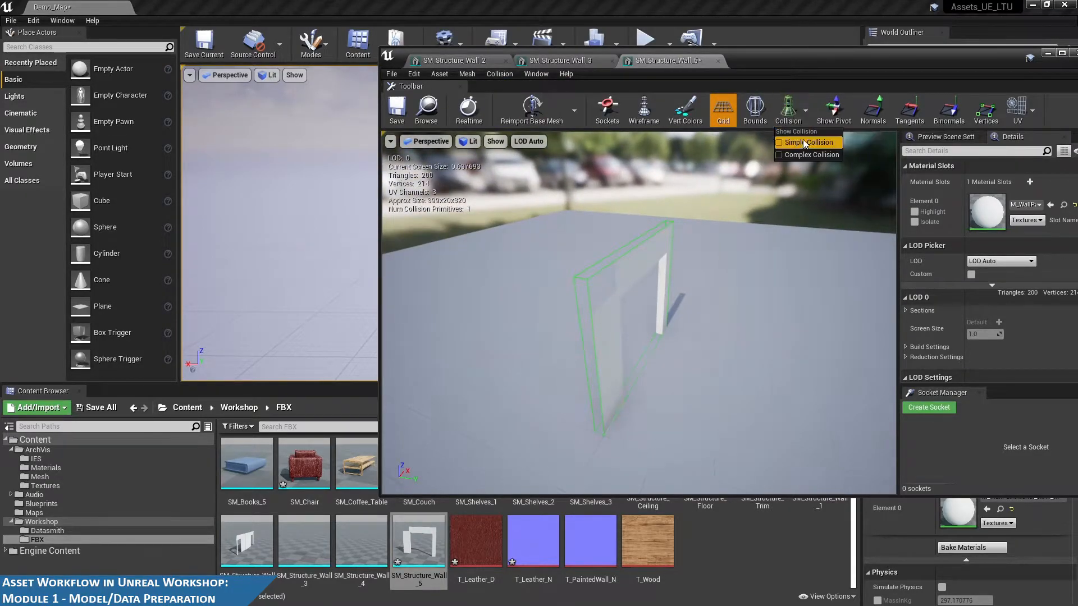
left_click(802, 140)
left_click_drag(755, 242, 673, 253)
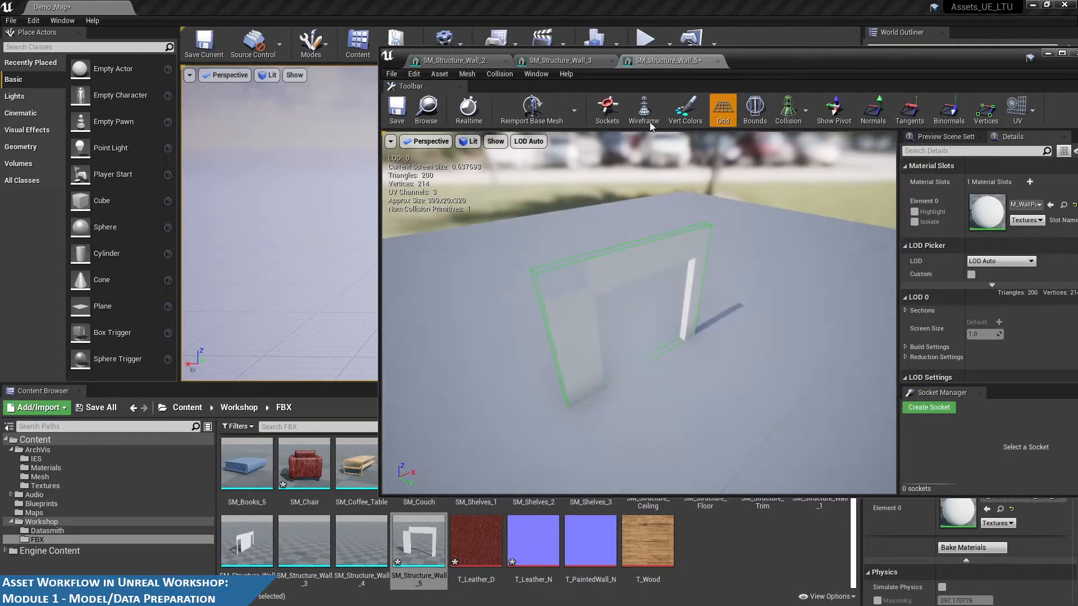
left_click(391, 115)
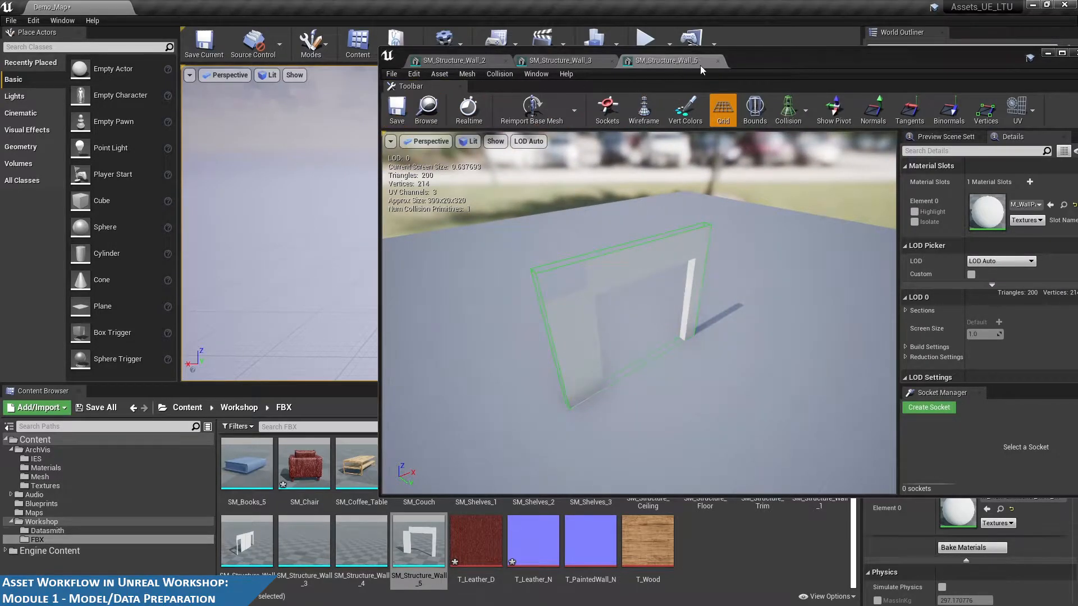
left_click_drag(775, 59, 1077, 101)
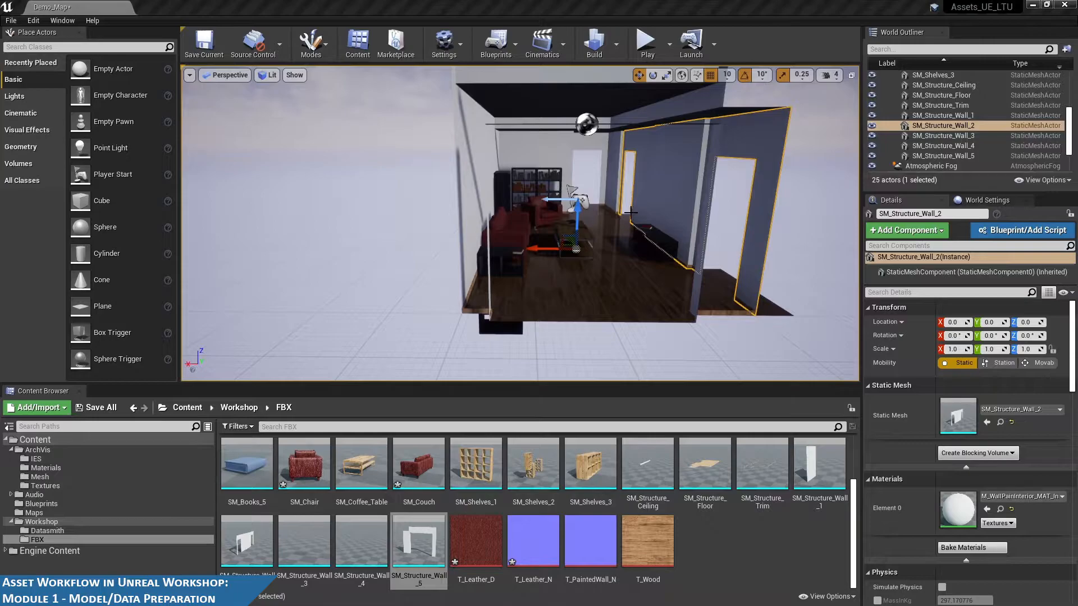
left_click_drag(391, 169, 412, 169, "alt")
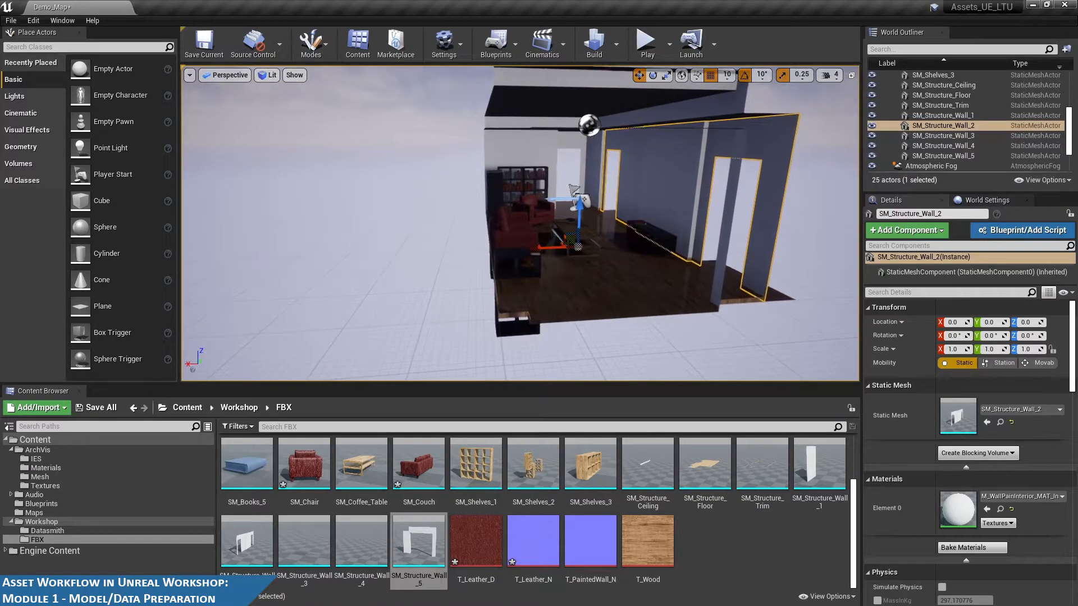
View the level in Player Collision mode, examine the wall collision boxes around their doorways, and return to Lit mode
left_click(225, 76)
left_click(268, 75)
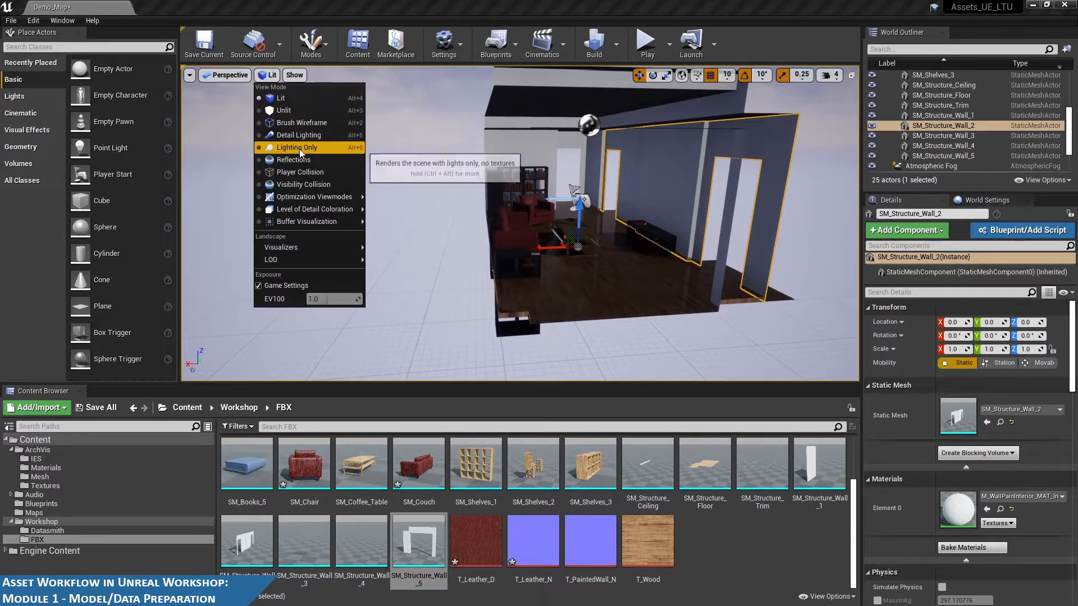
left_click(306, 173)
left_click_drag(654, 195, 803, 202, "alt")
left_click_drag(381, 147, 557, 137, "alt")
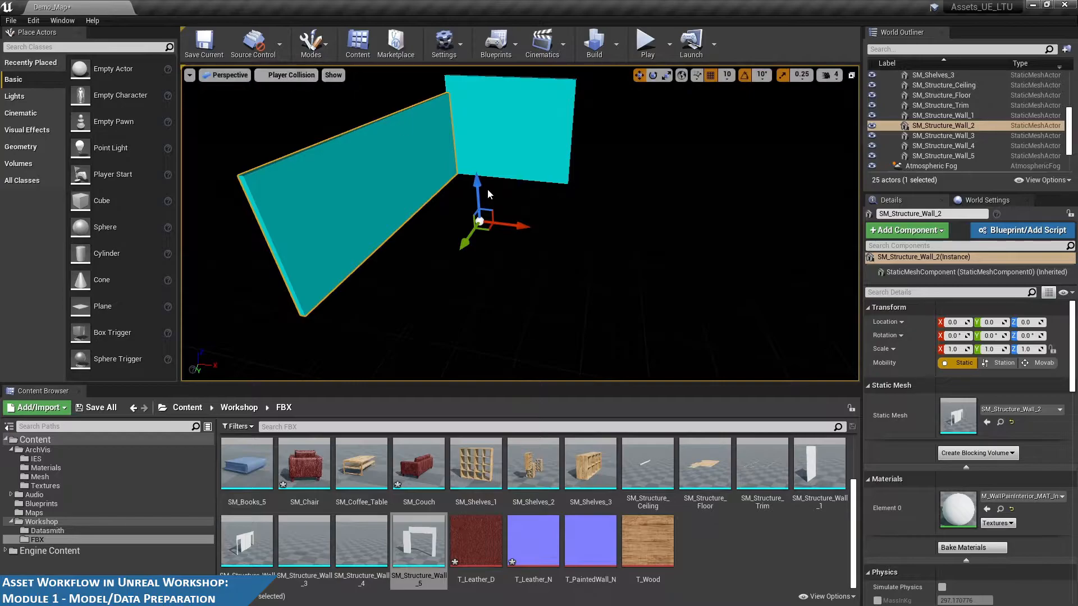
left_click_drag(490, 195, 491, 150, "alt")
left_click(279, 76)
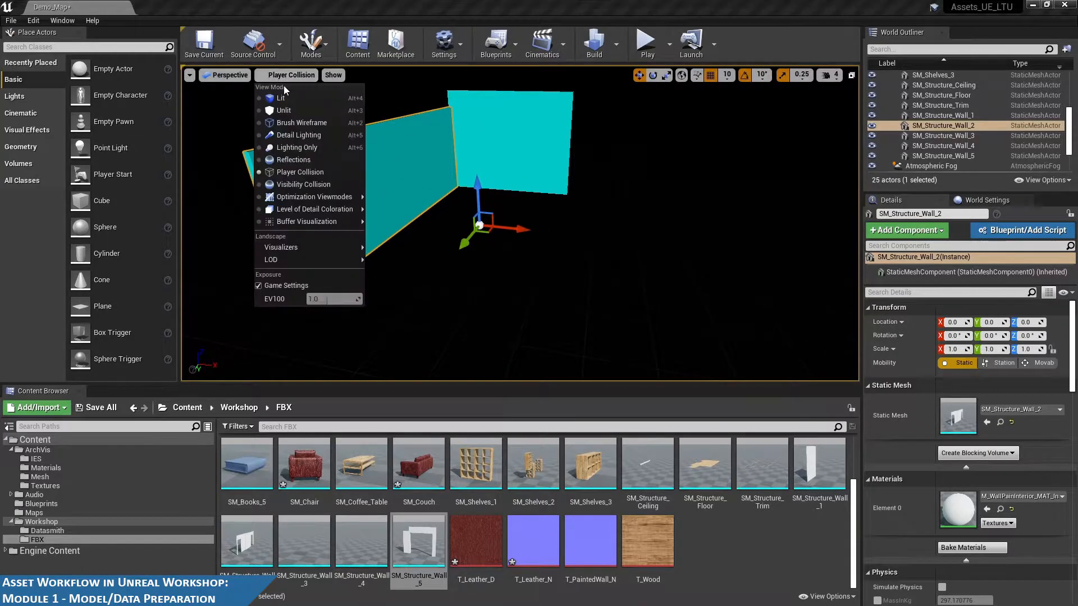
left_click(314, 102)
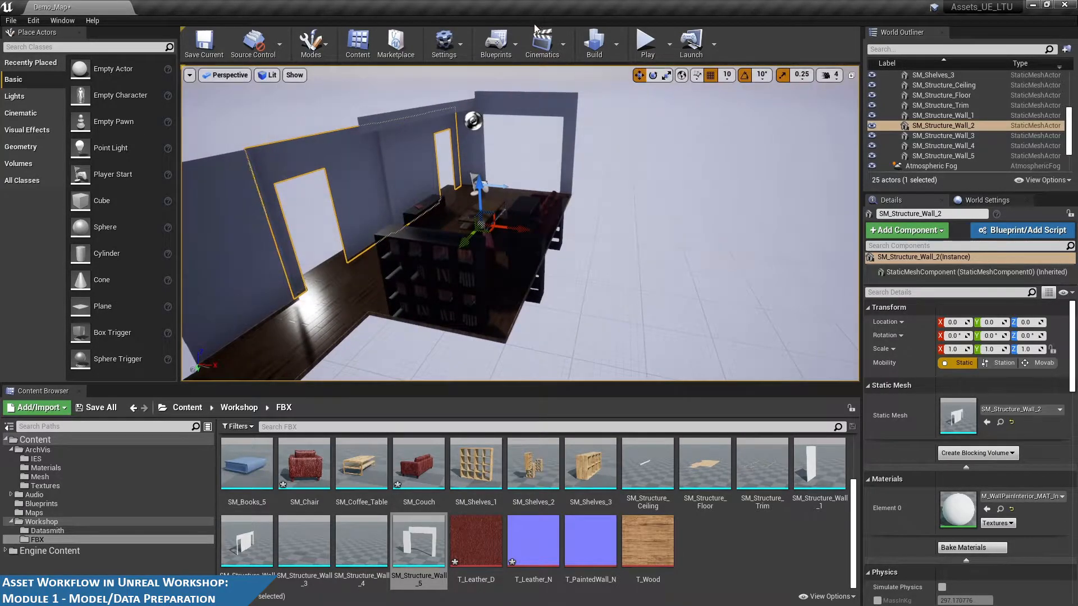
Play the level, move against the walls to test their collision, and end the play session
left_click(646, 47)
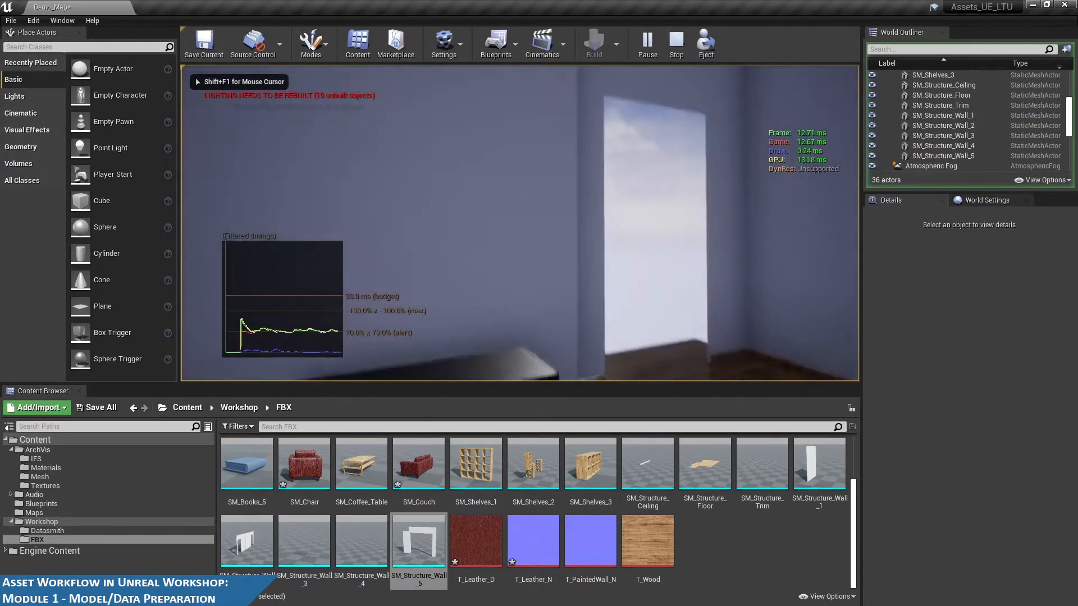
key("w")
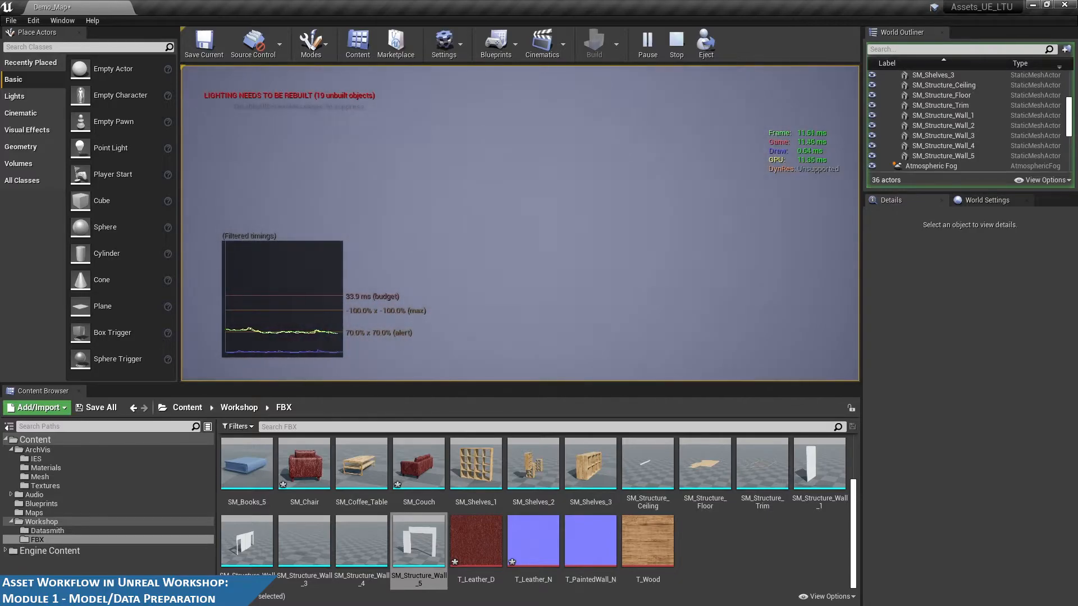
key("Escape")
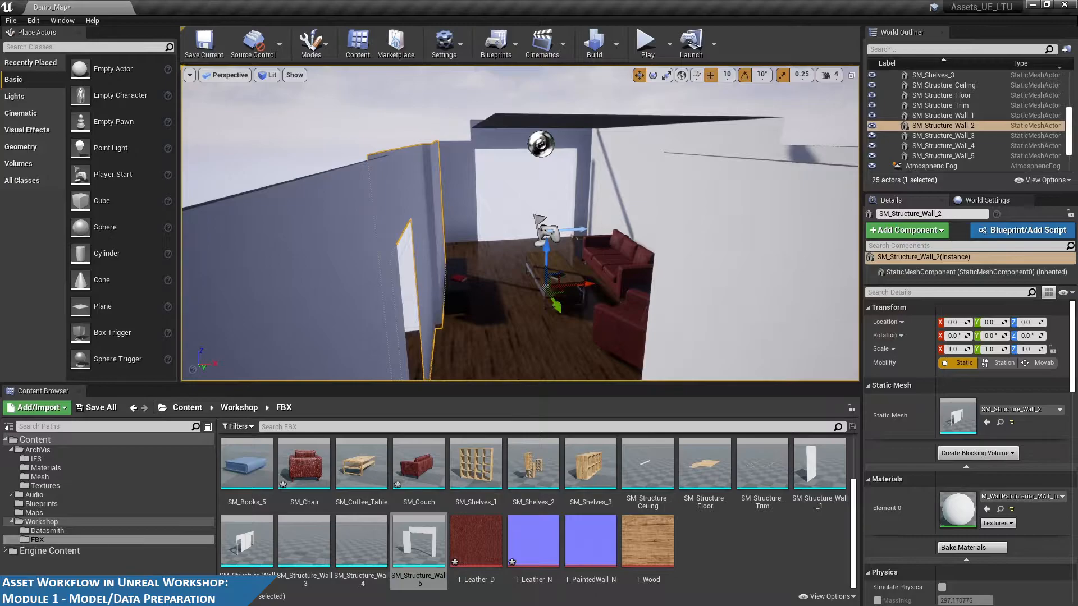
Place a Blocking Volume in the room and position it at X 10, Y 30, Z 100
mouse_move(596, 244)
right_mouse_down()
mouse_move(625, 275)
mouse_move(604, 245)
right_mouse_up()
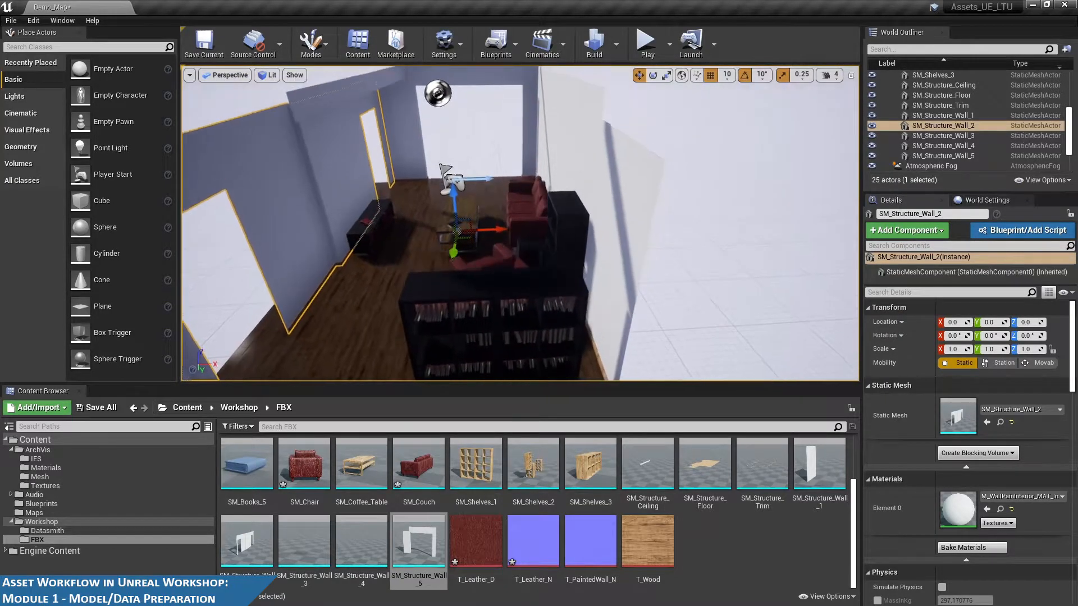
scroll(672, 202, "down", 2)
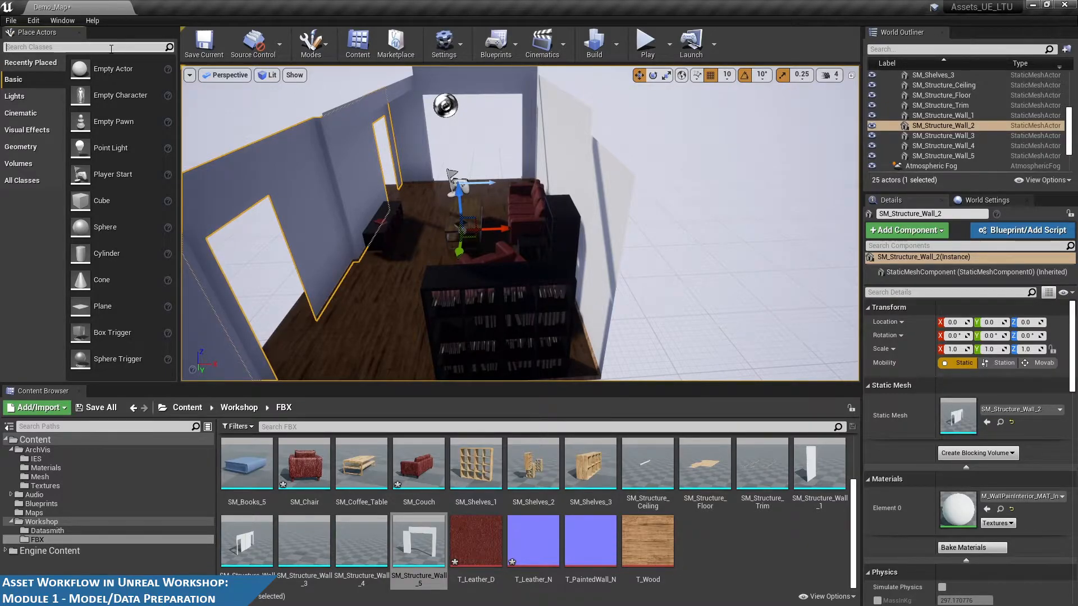
left_click(111, 47)
type("blo")
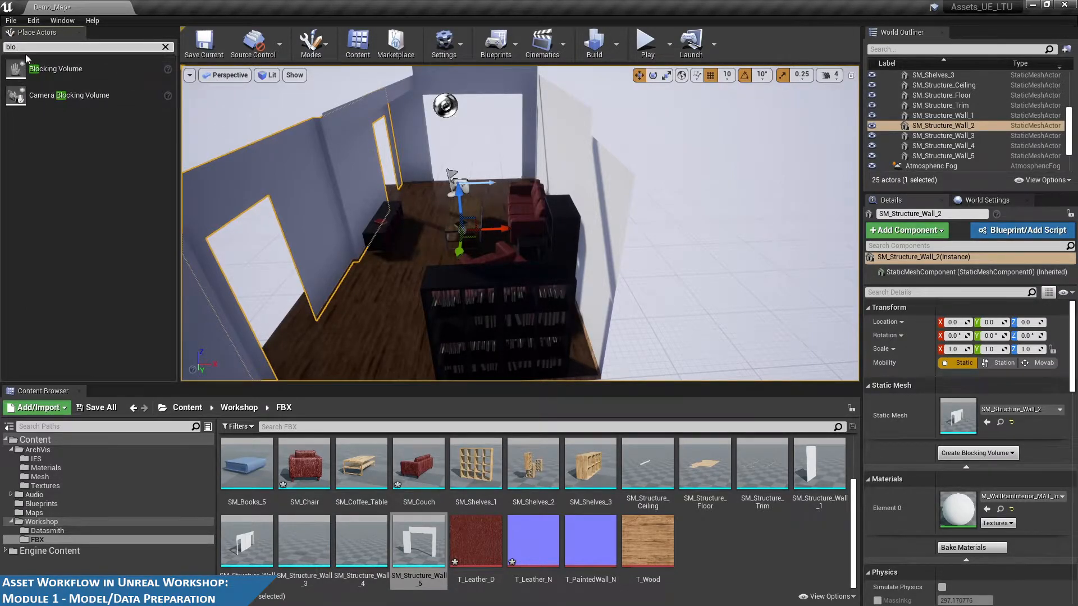
left_click_drag(55, 68, 370, 180)
left_click_drag(659, 223, 659, 253, "alt")
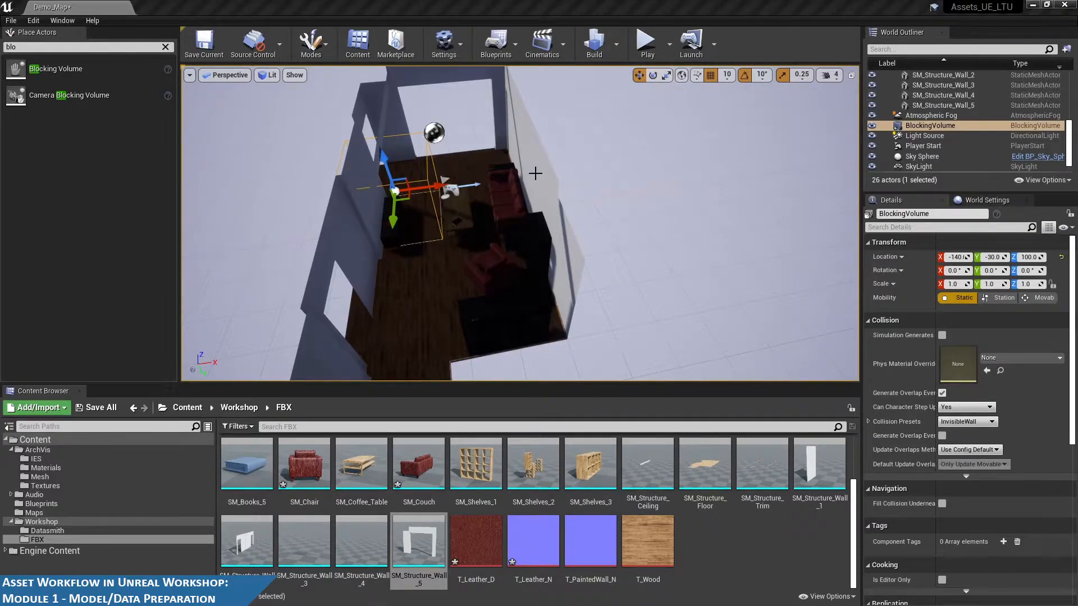
left_click_drag(536, 173, 404, 164, "alt")
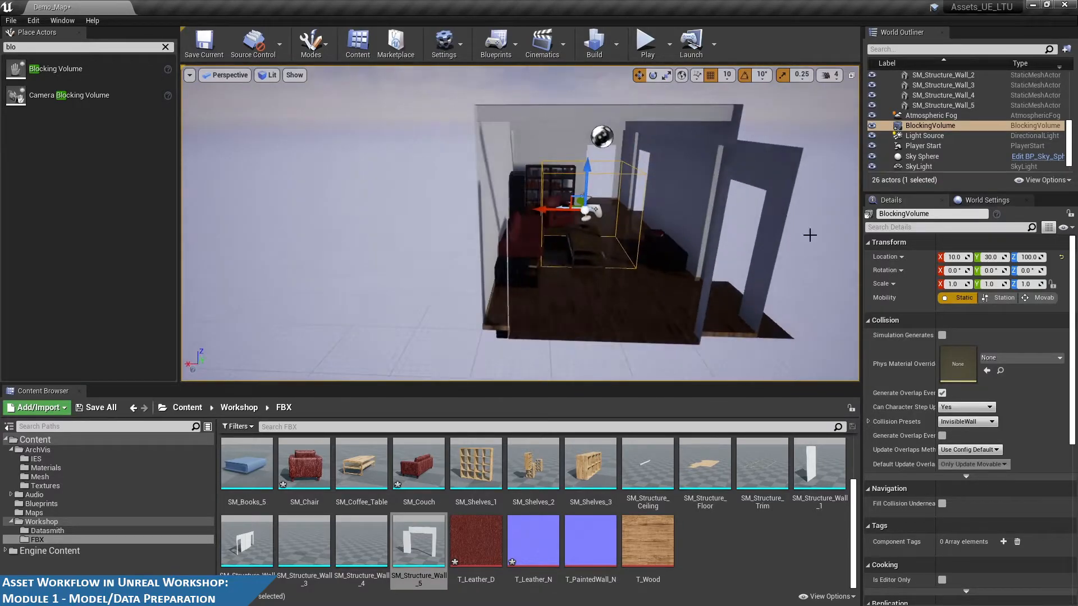
Set the blocking volume's brush size to X 600 and Y 1000
scroll(949, 348, "down", 5)
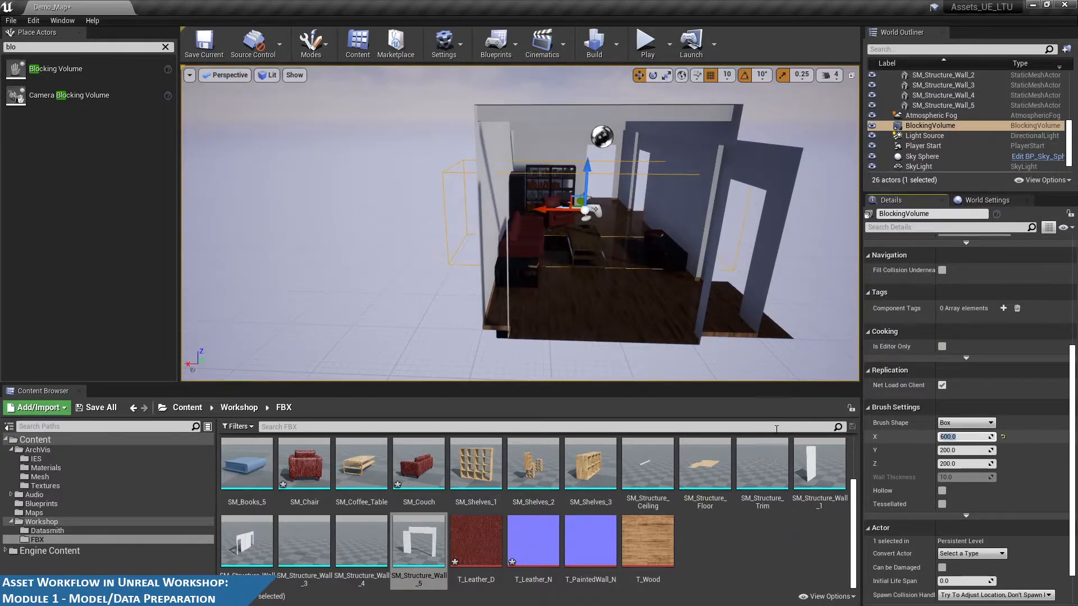
left_click_drag(666, 352, 674, 303, "alt")
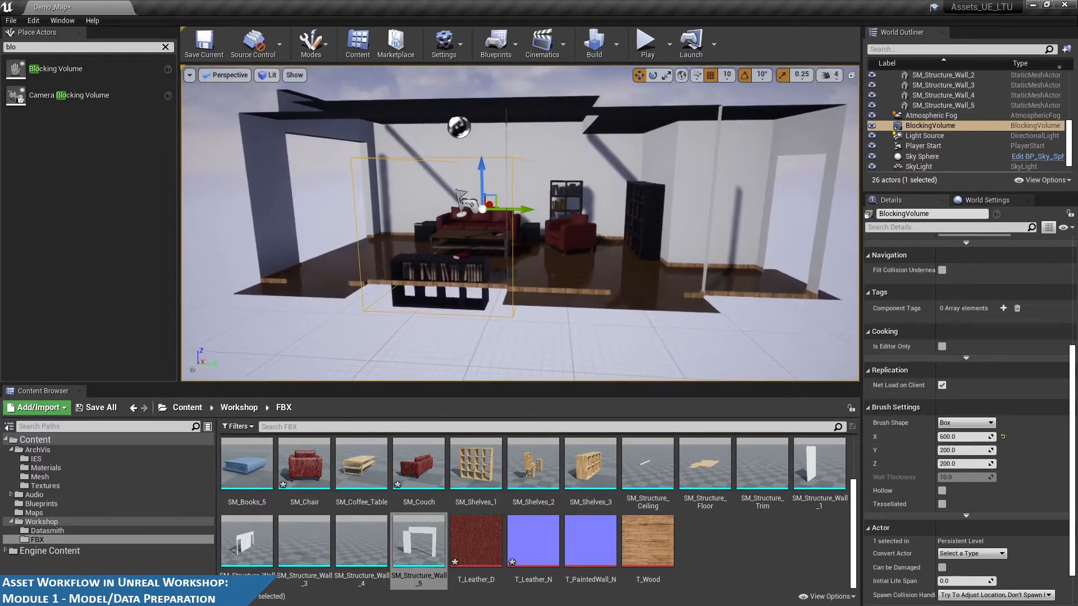
left_click(969, 450)
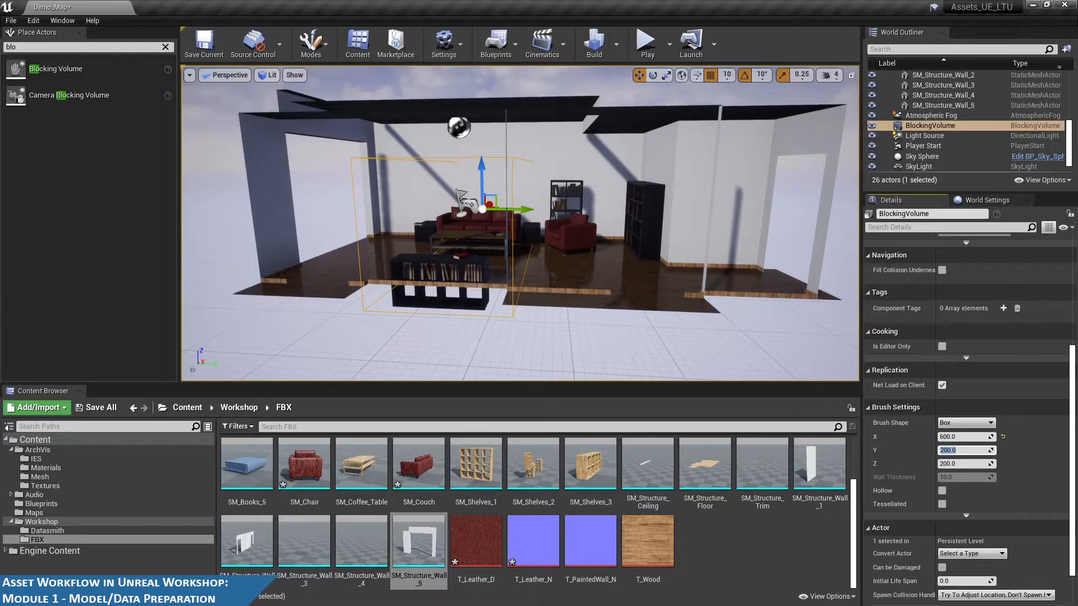
type("1200")
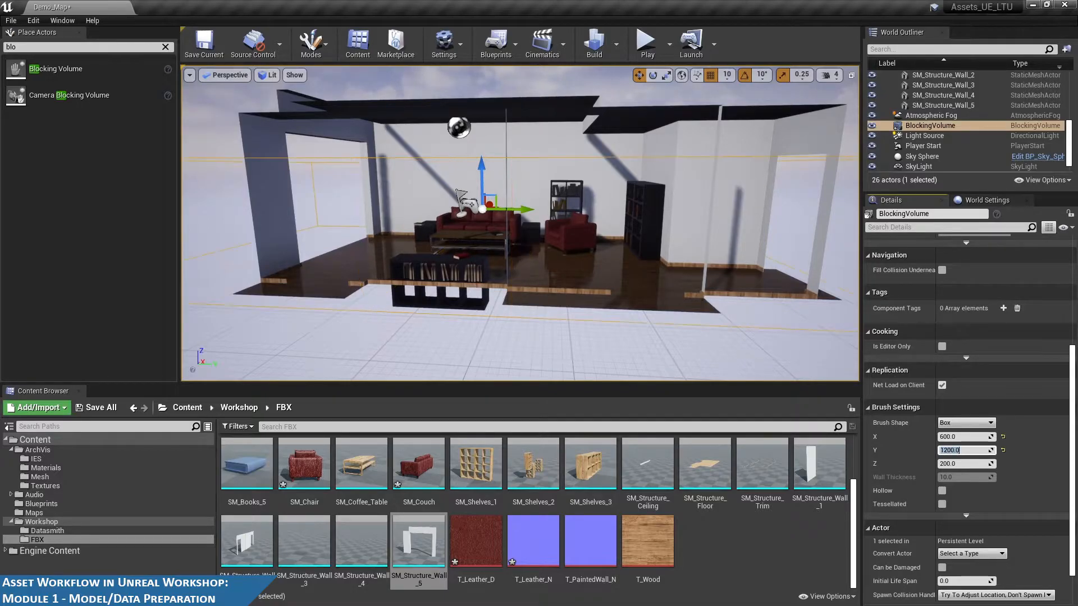
key("Return")
key("f")
left_click_drag(674, 236, 674, 286, "alt")
left_click(964, 450)
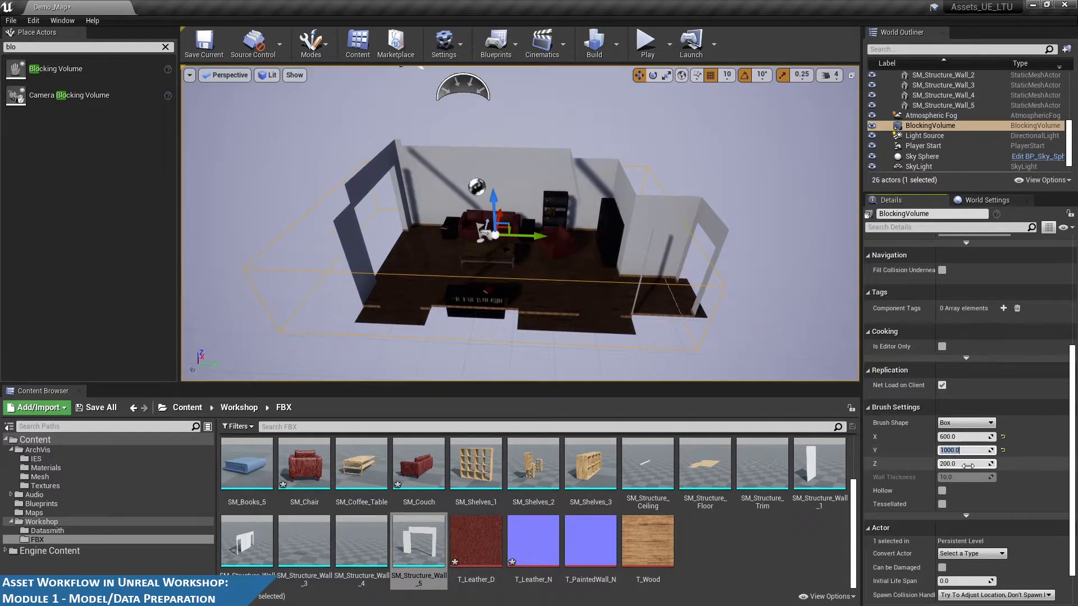
Set the blocking volume's brush Z size to 10 and lower the volume to floor level
left_click(968, 466)
type("10")
key("Return")
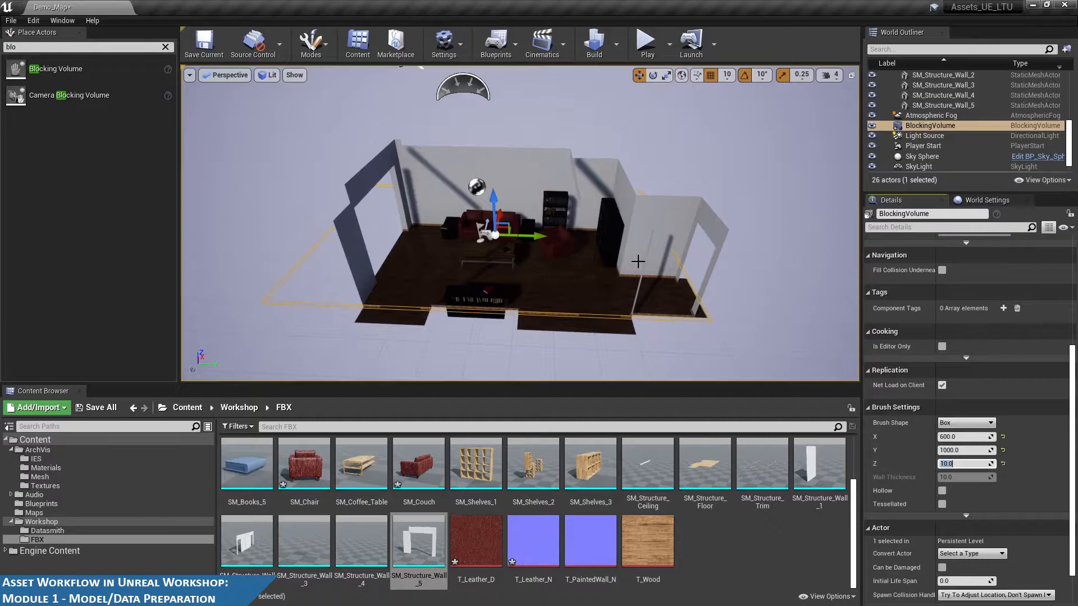
left_click_drag(638, 261, 660, 168, "alt")
left_click_drag(521, 163, 622, 185)
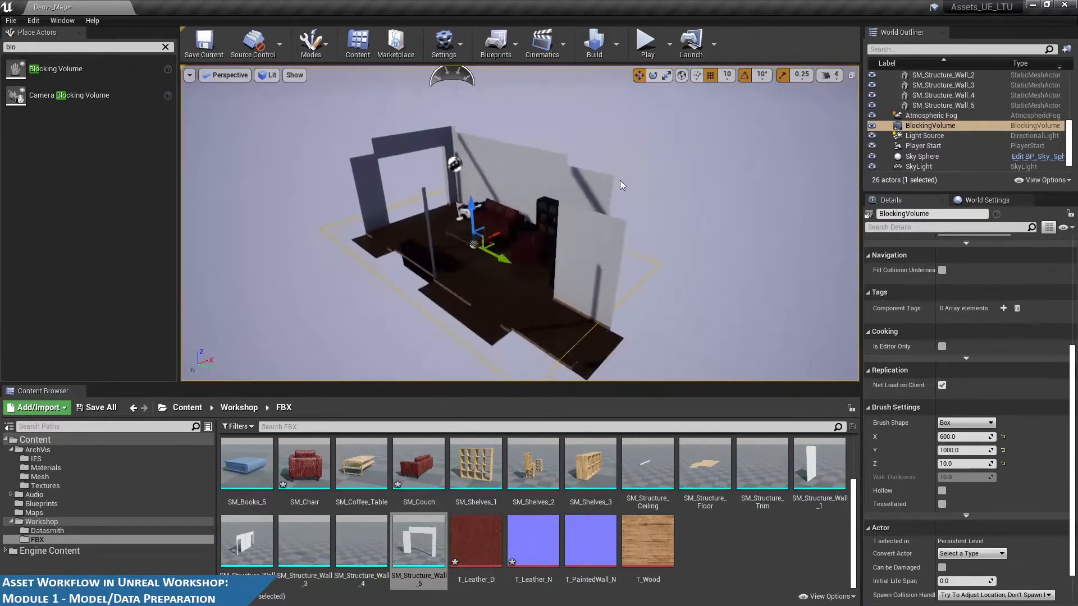
Inspect the floor blocking volume in Player Collision mode and switch the viewport back to Lit
left_click(268, 75)
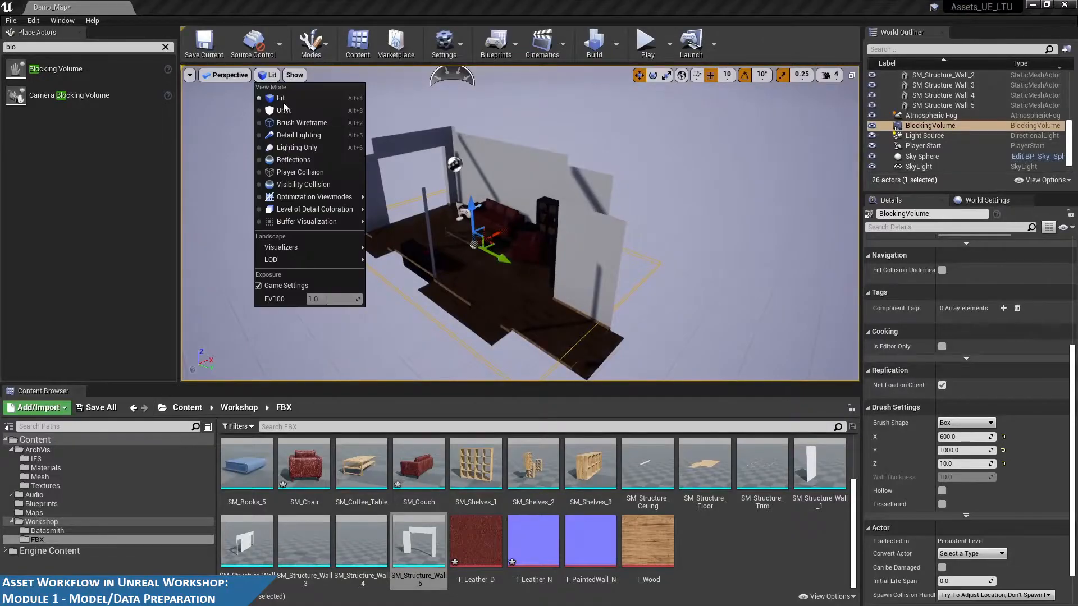
left_click(295, 171)
left_click_drag(498, 219, 478, 243, "alt")
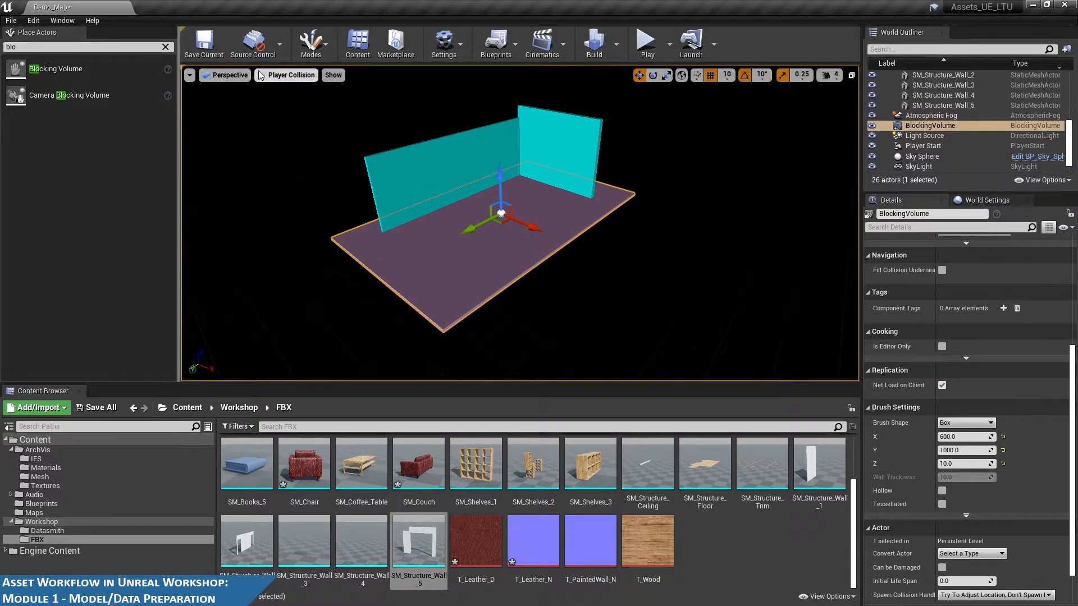
left_click(289, 75)
left_click(292, 99)
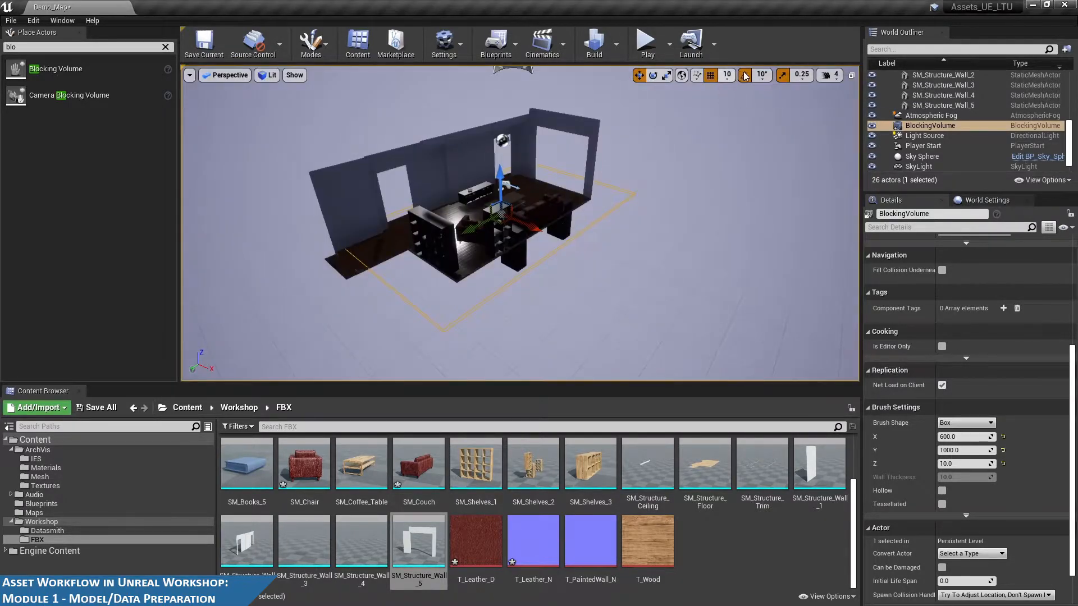
Play the level, move down against the floor and toward the furniture to test collision, and end the play session
left_click(646, 42)
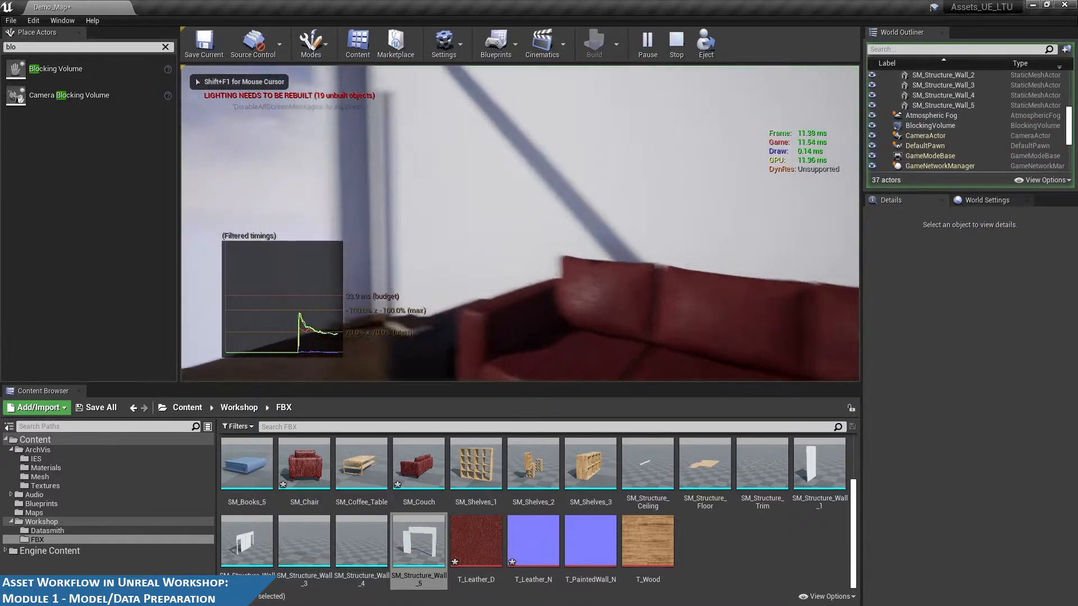
key("w")
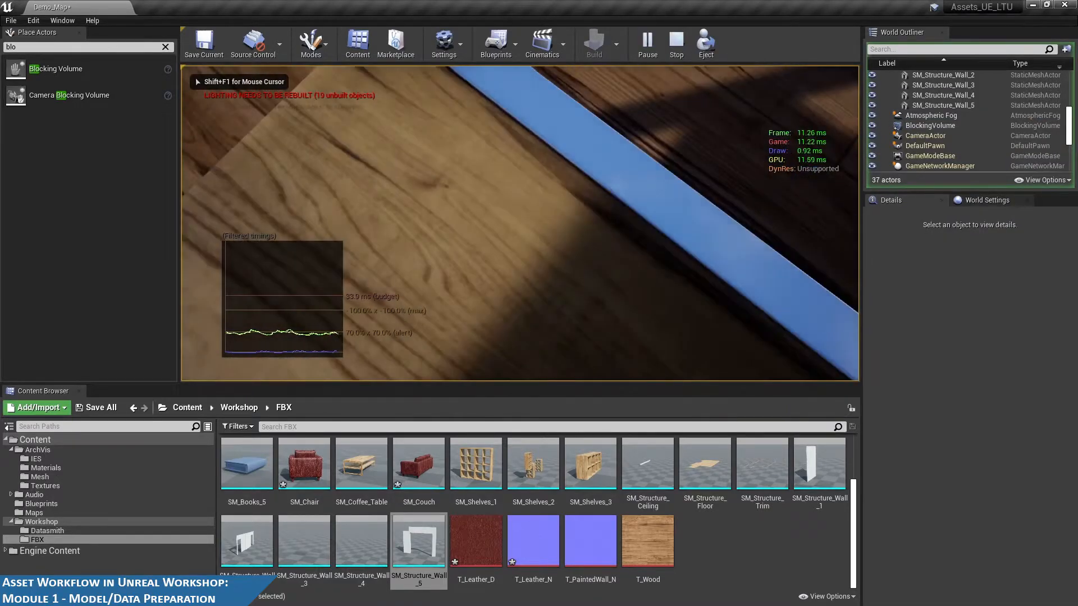
key("s")
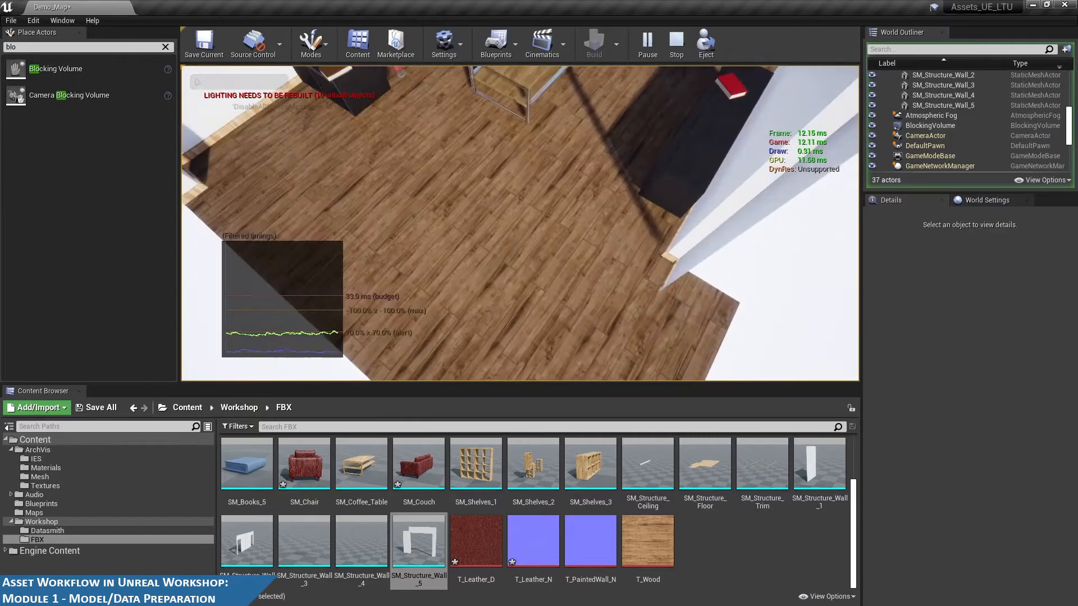
key("w")
key("s")
key("w")
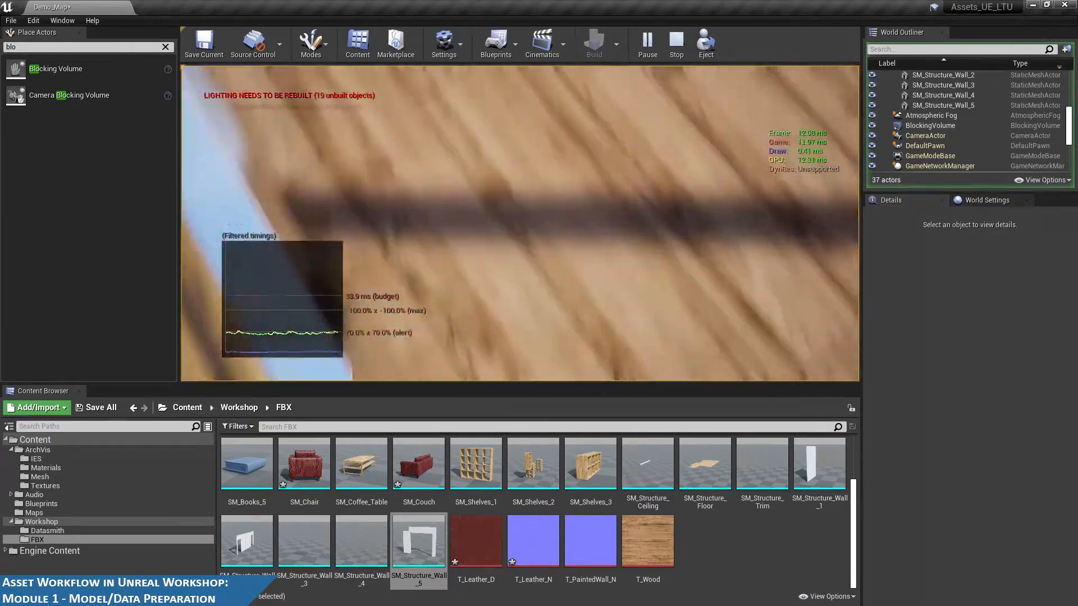
key("w")
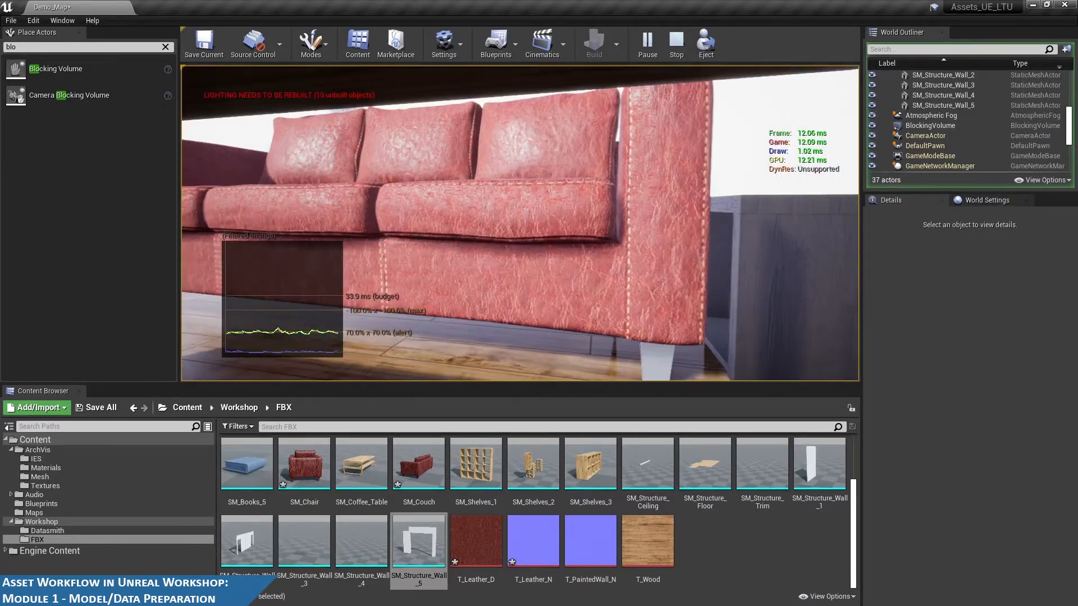
key("shift+F1")
key("Escape")
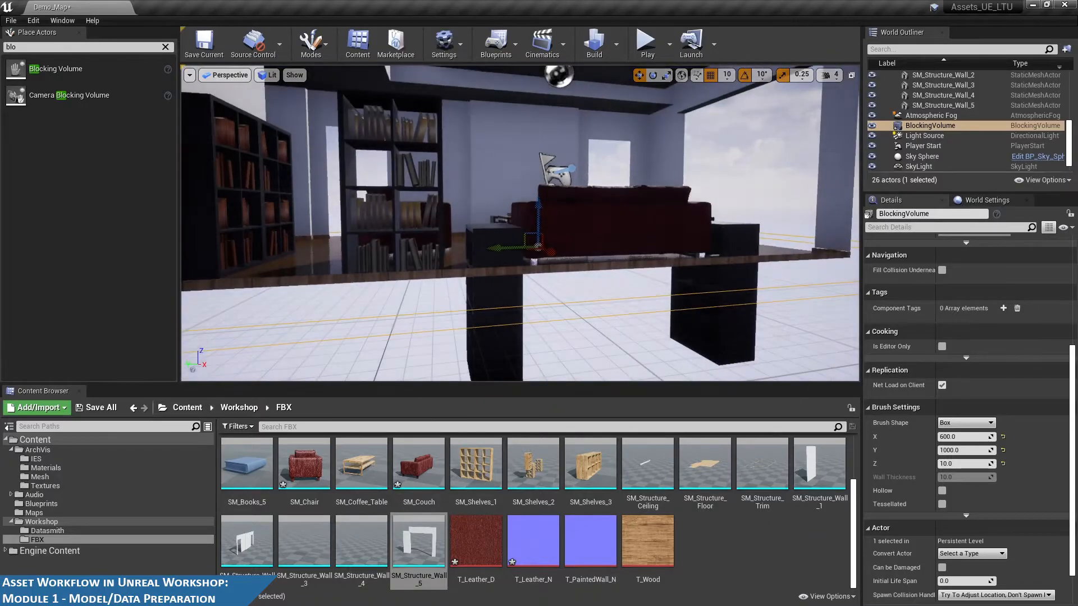
Select the red couch in the level and open its SM_Couch mesh for editing
left_click(679, 236)
key("f")
left_click_drag(764, 205, 505, 253, "alt")
left_click_drag(637, 199, 578, 149, "alt")
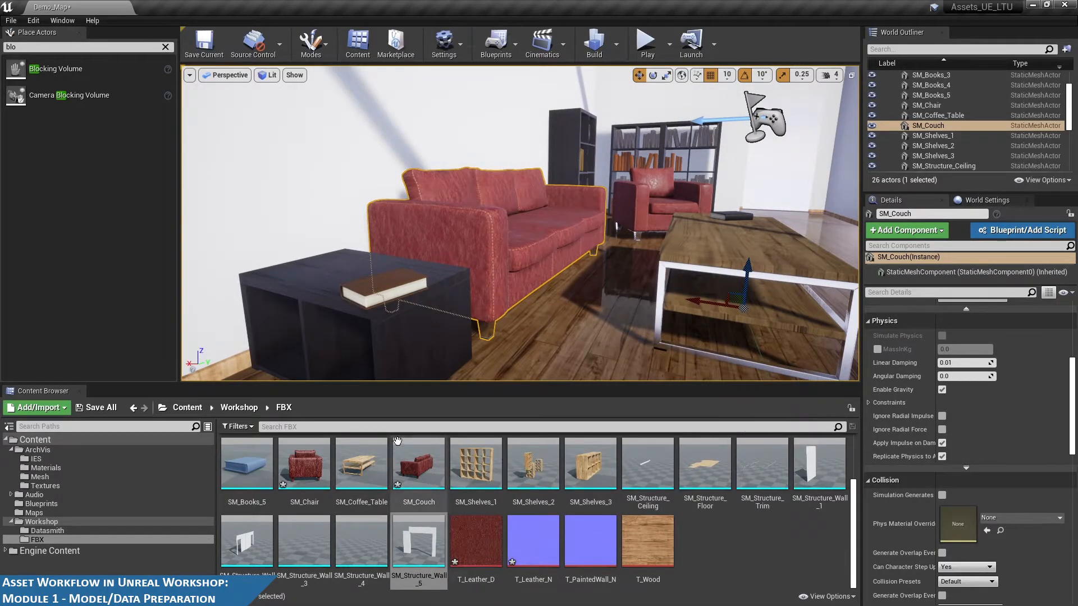
double_click(423, 462)
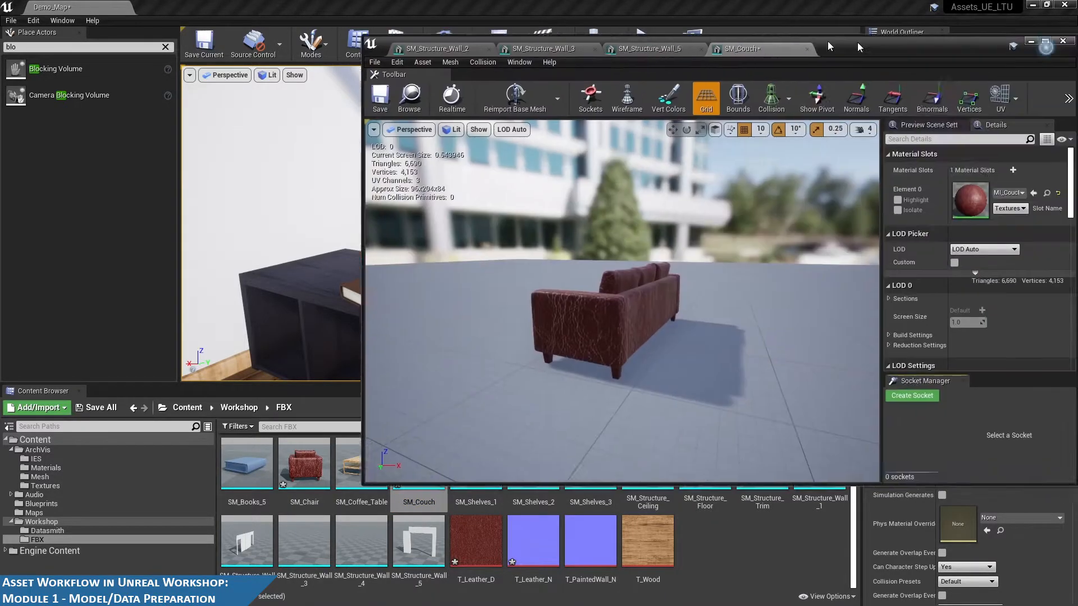
left_click_drag(858, 42, 628, 46)
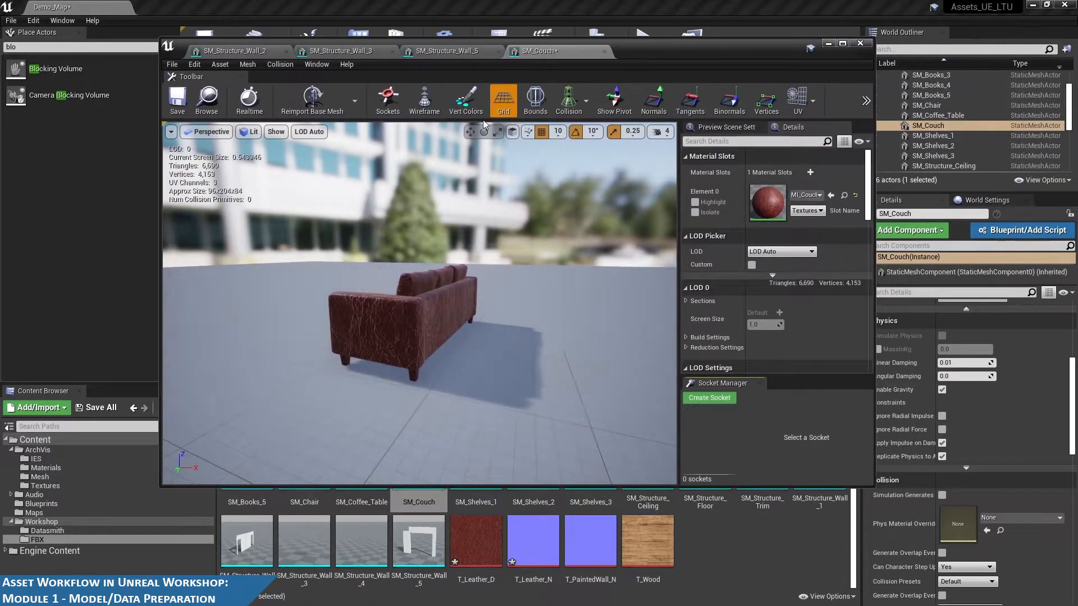
Add a box simplified collision to SM_Couch and examine how it encloses the couch from several angles
left_click(580, 103)
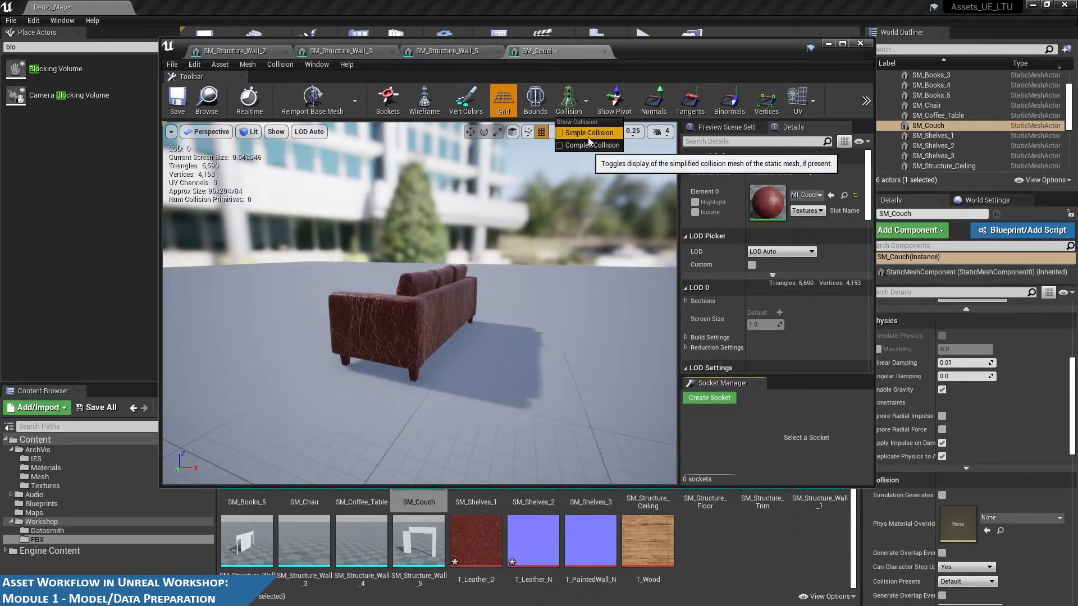
left_click(279, 64)
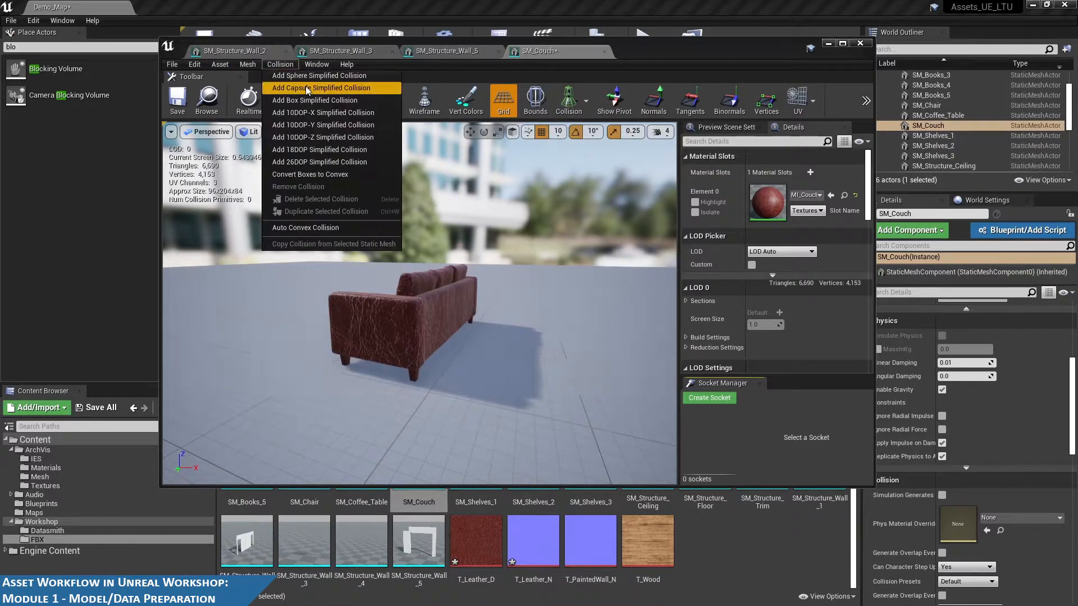
left_click(341, 100)
left_click_drag(406, 317, 264, 282)
left_click(320, 282)
left_click(277, 65)
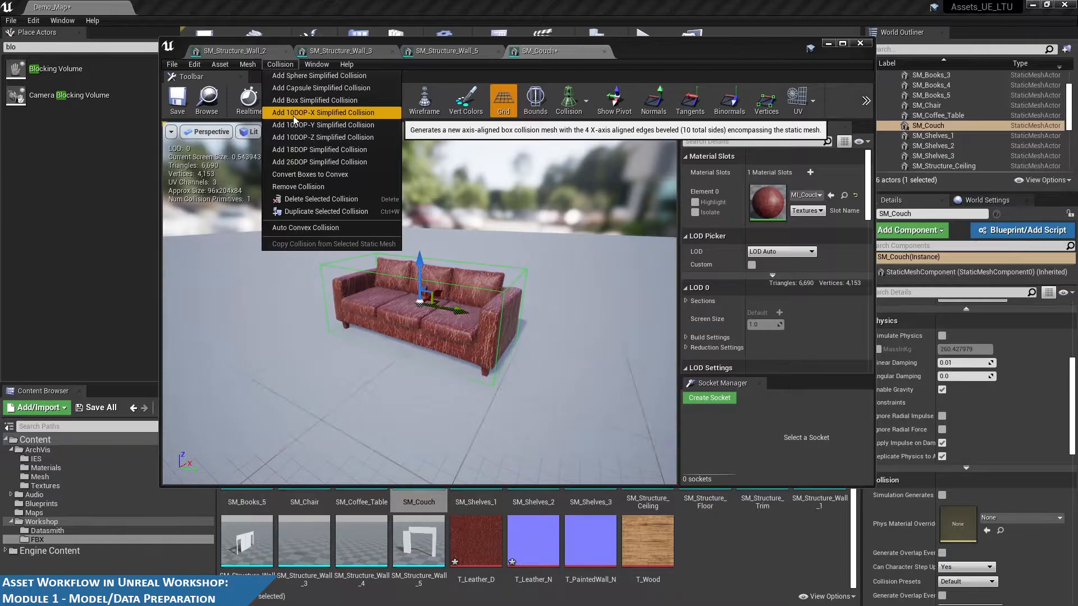
left_click_drag(438, 185, 343, 168)
right_click_drag(343, 168, 330, 119)
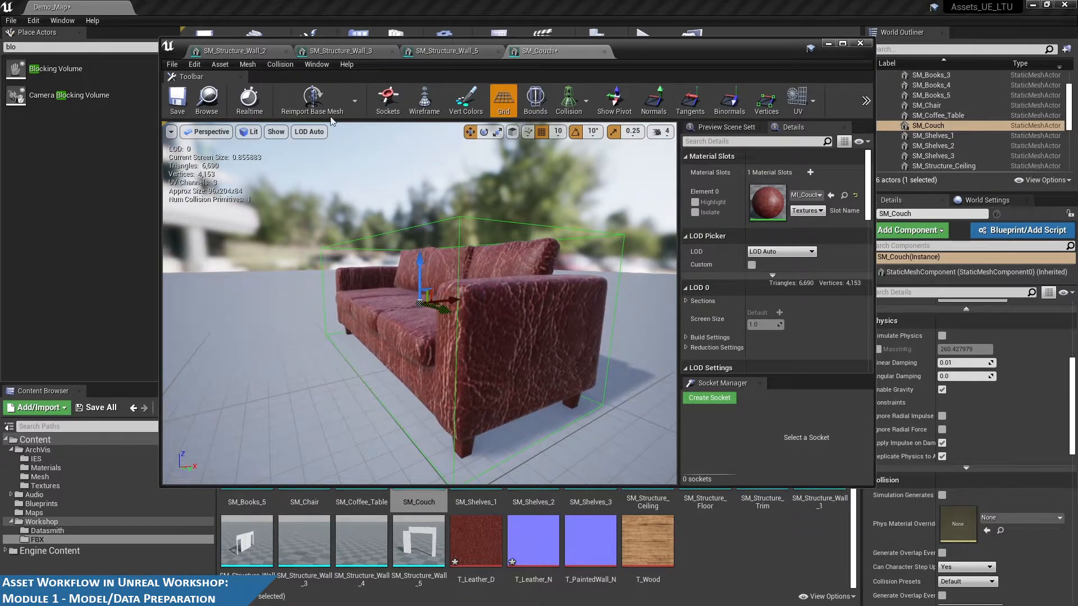
Add a 10DOP-Y simplified collision to SM_Couch and examine how it fits around the couch
left_click(270, 67)
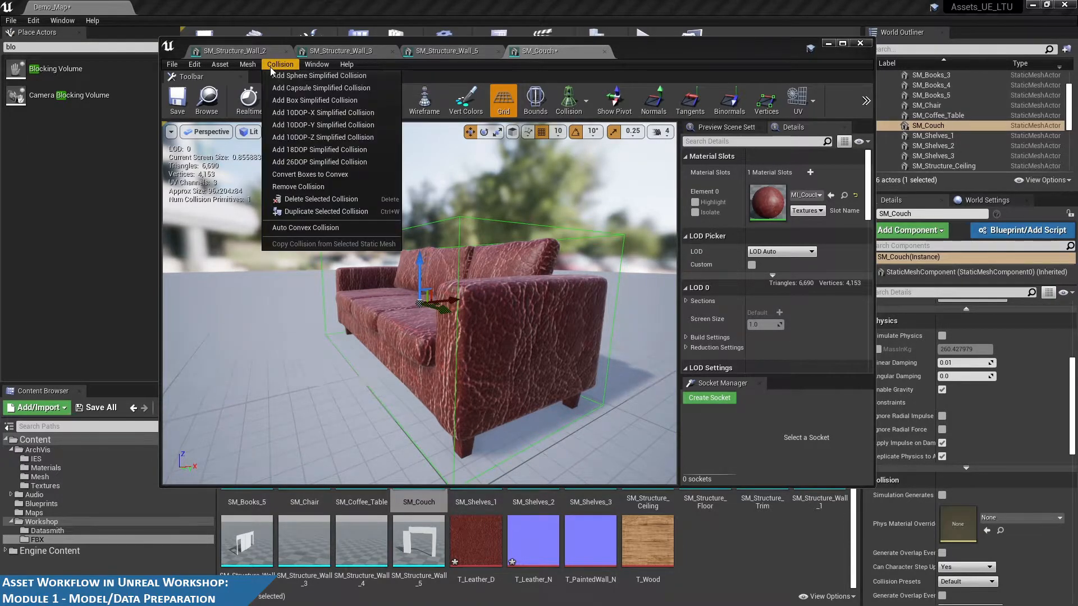
left_click(331, 124)
mouse_move(487, 220)
left_mouse_down()
mouse_move(404, 226)
mouse_move(480, 226)
left_mouse_up()
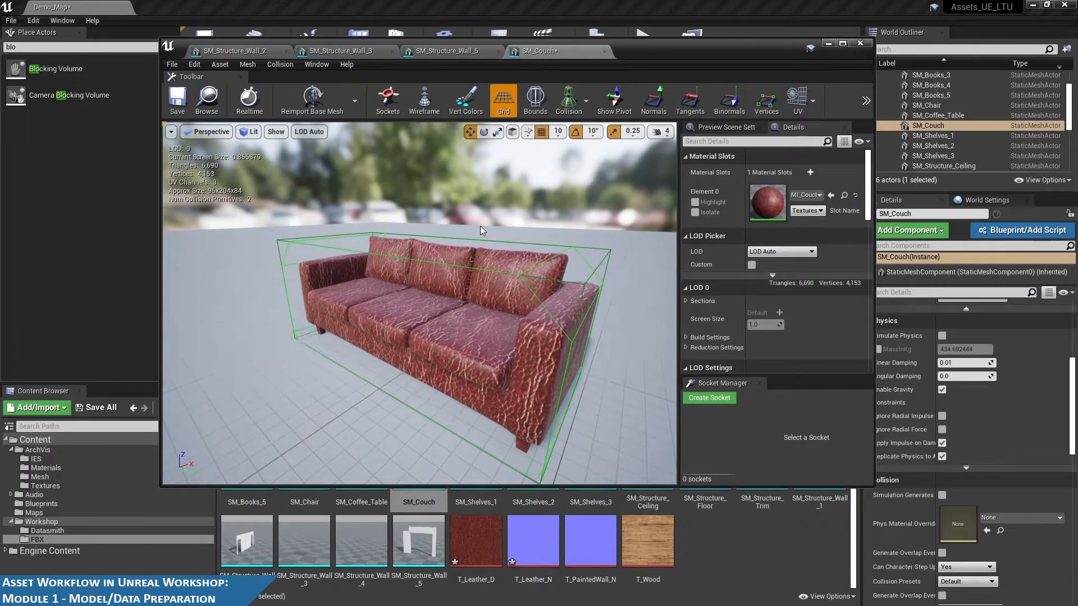
right_click_drag(480, 226, 442, 219)
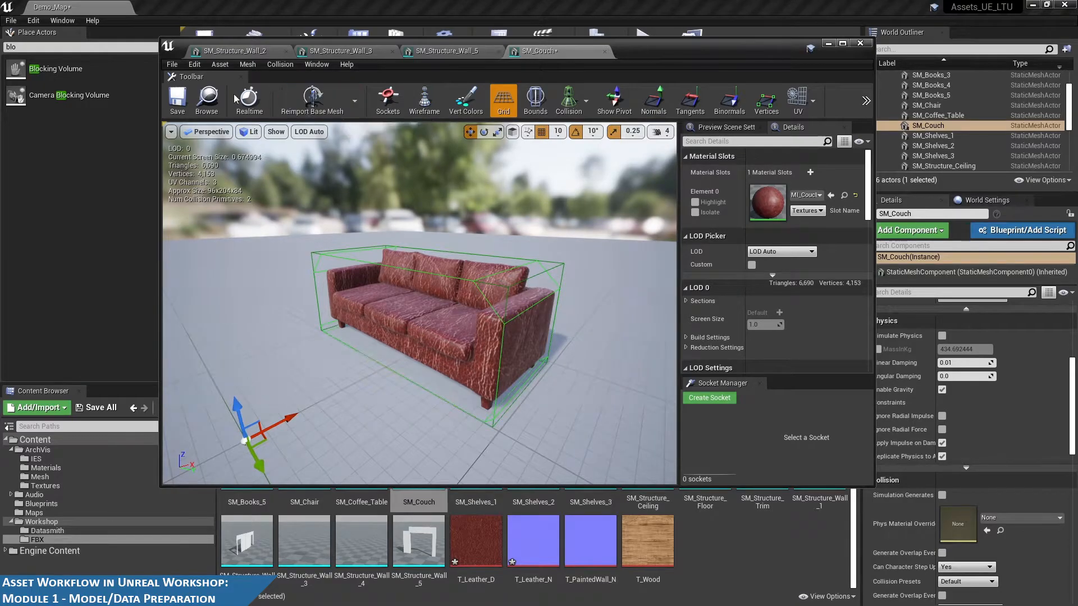
Replace SM_Couch's collision with auto convex hulls using Hull Count 4, Max Hull Verts 16 and Hull Precision 100000, and examine the fit
left_click(266, 66)
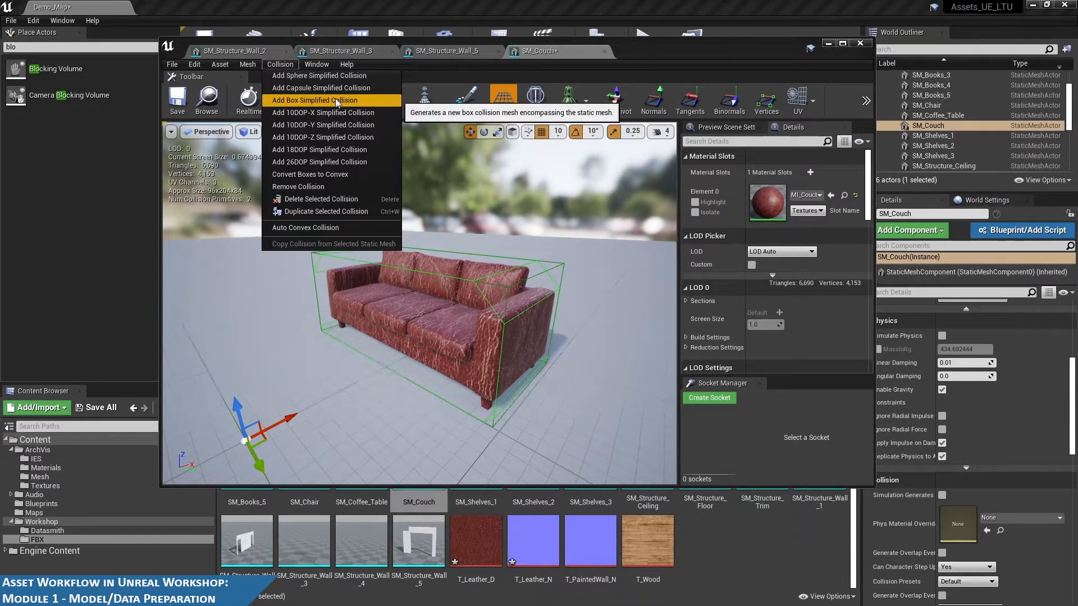
left_click(298, 230)
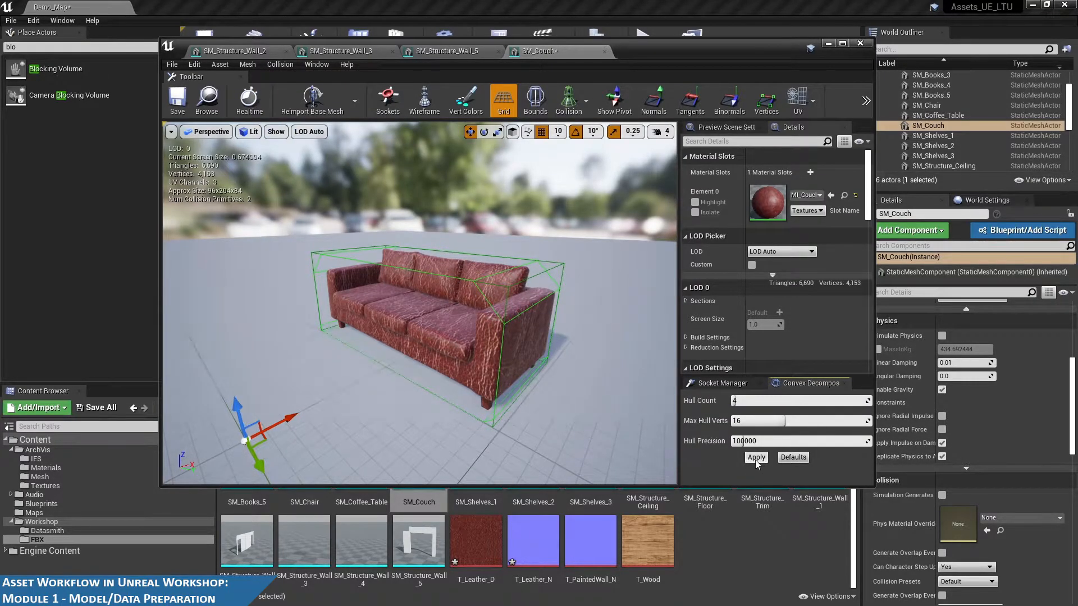
left_click(278, 67)
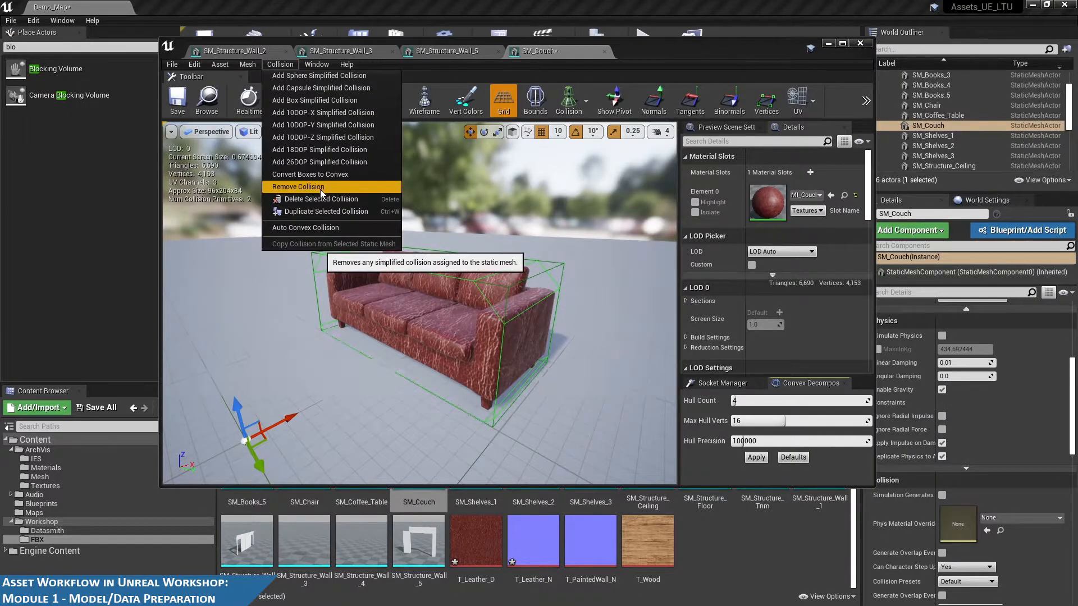
left_click(320, 187)
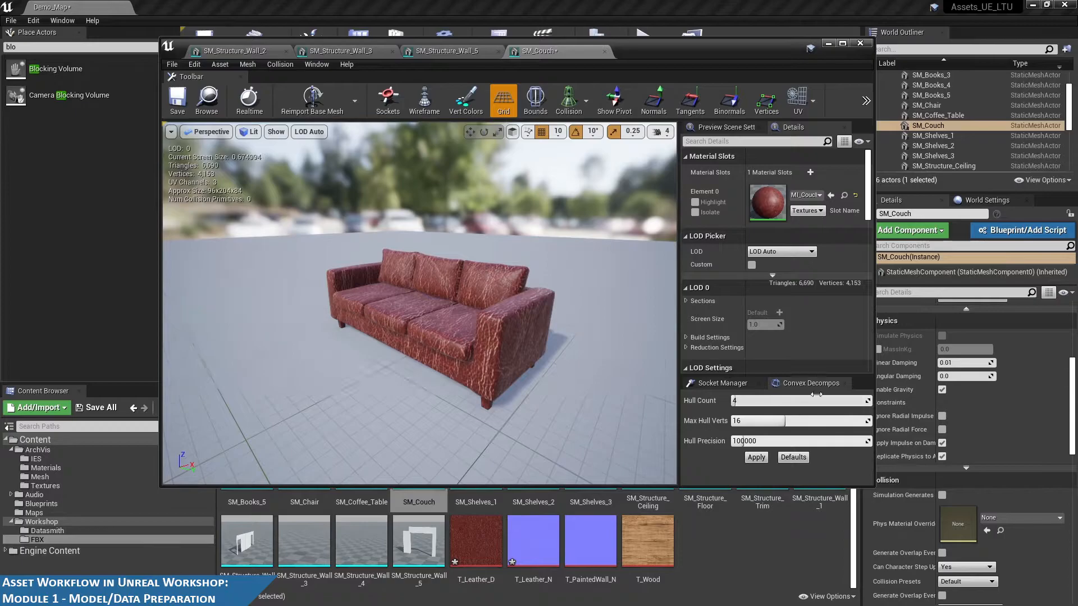
left_click(749, 457)
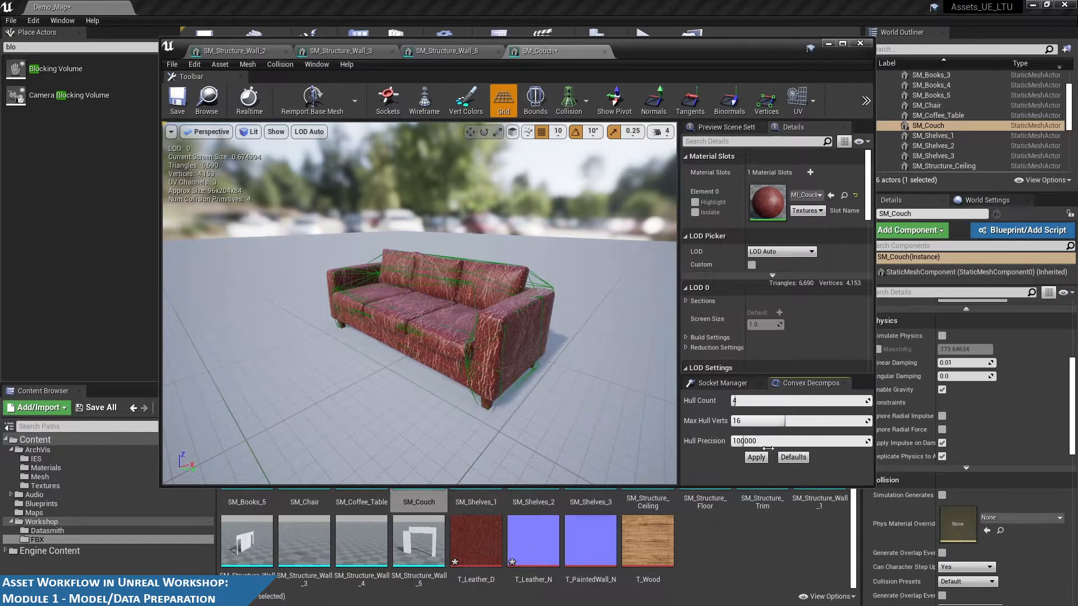
left_click_drag(632, 371, 488, 360)
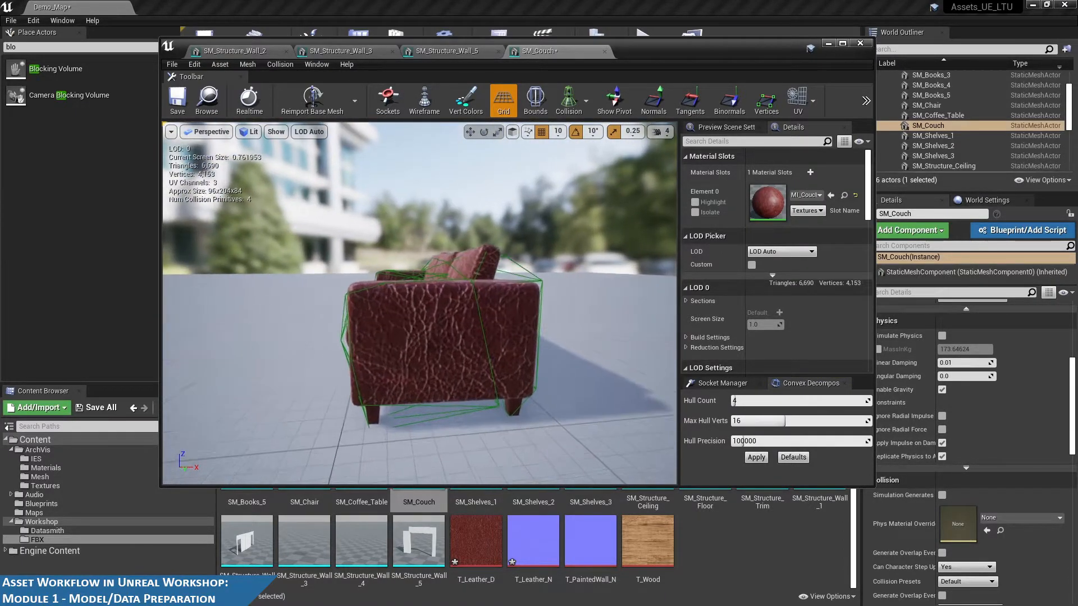
left_click(278, 65)
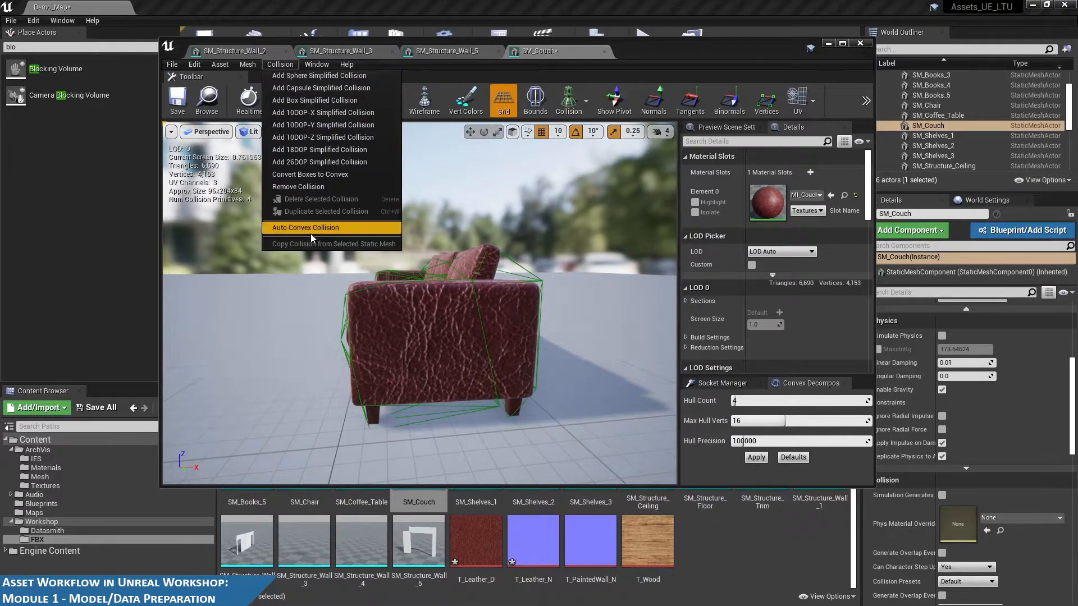
left_click_drag(435, 331, 463, 351)
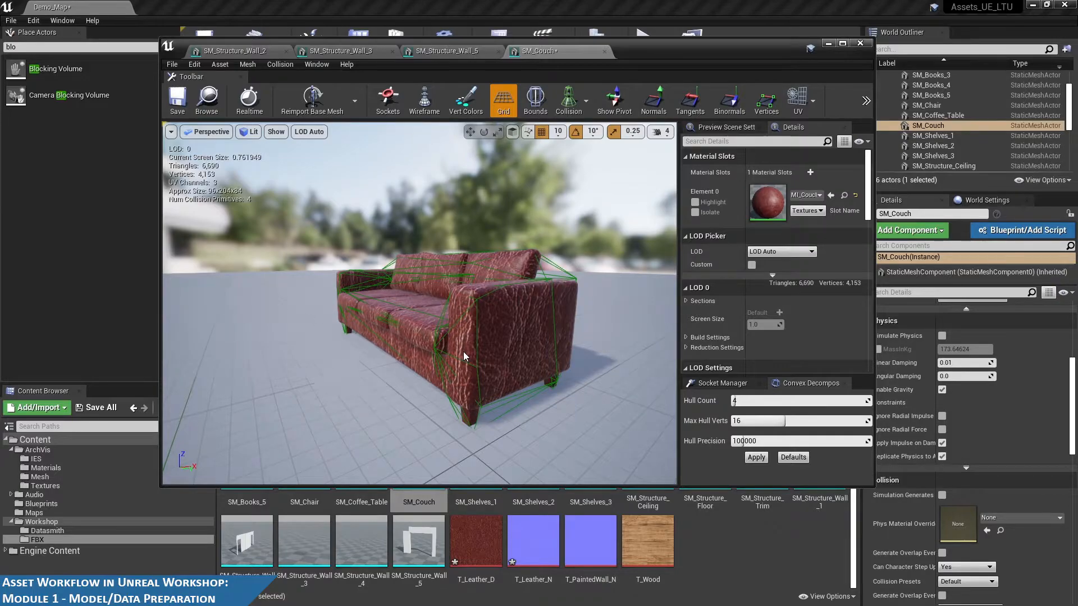
left_click_drag(472, 317, 401, 264)
Replace the couch's convex hulls with a 26DOP simplified collision and examine its shape from the side
left_click(275, 64)
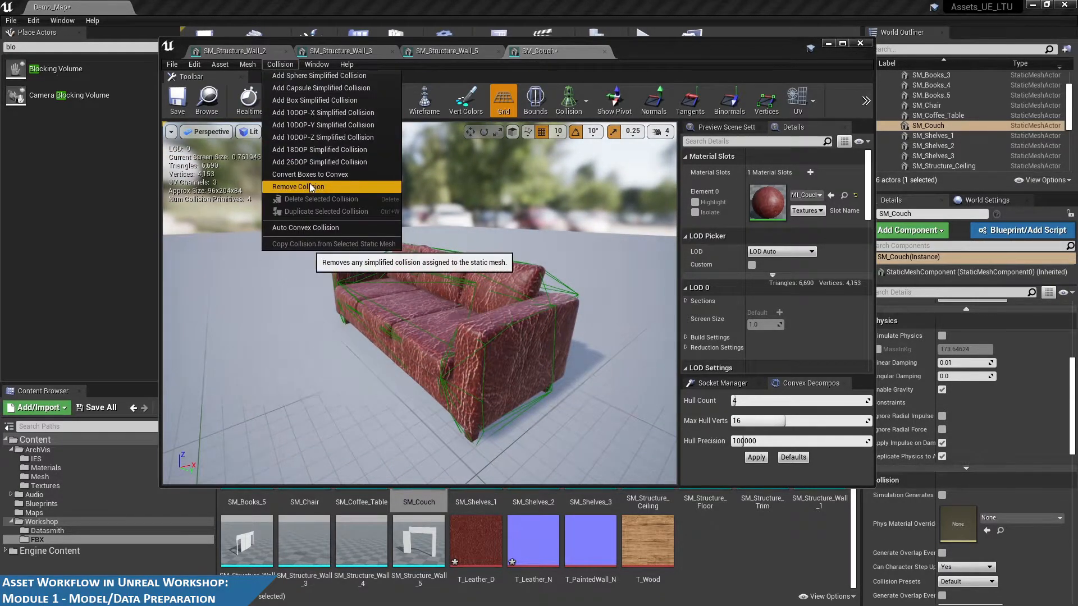
left_click(309, 187)
left_click(280, 65)
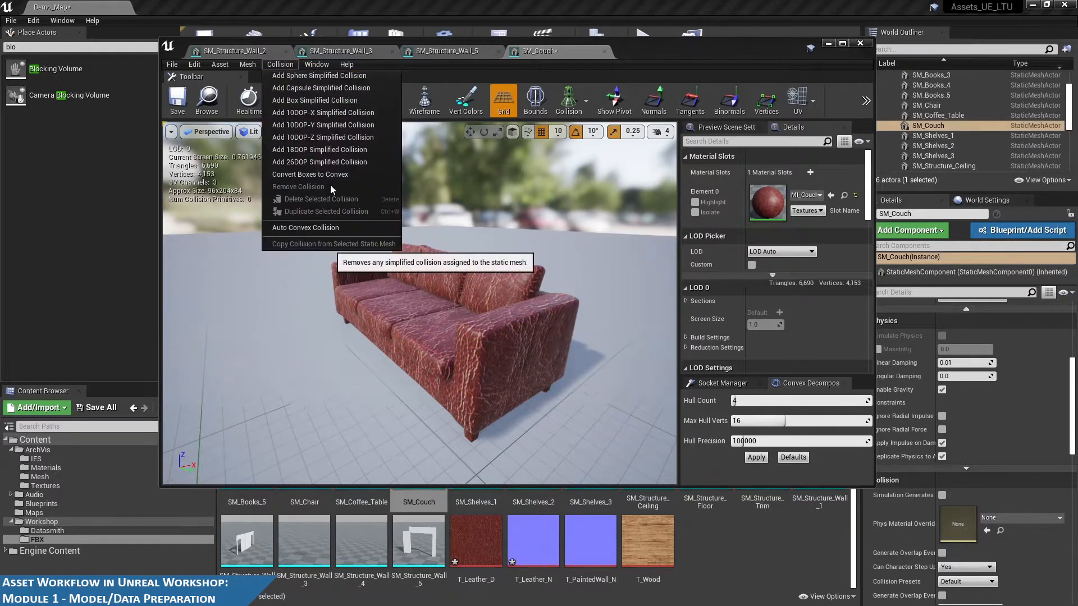
left_click(323, 163)
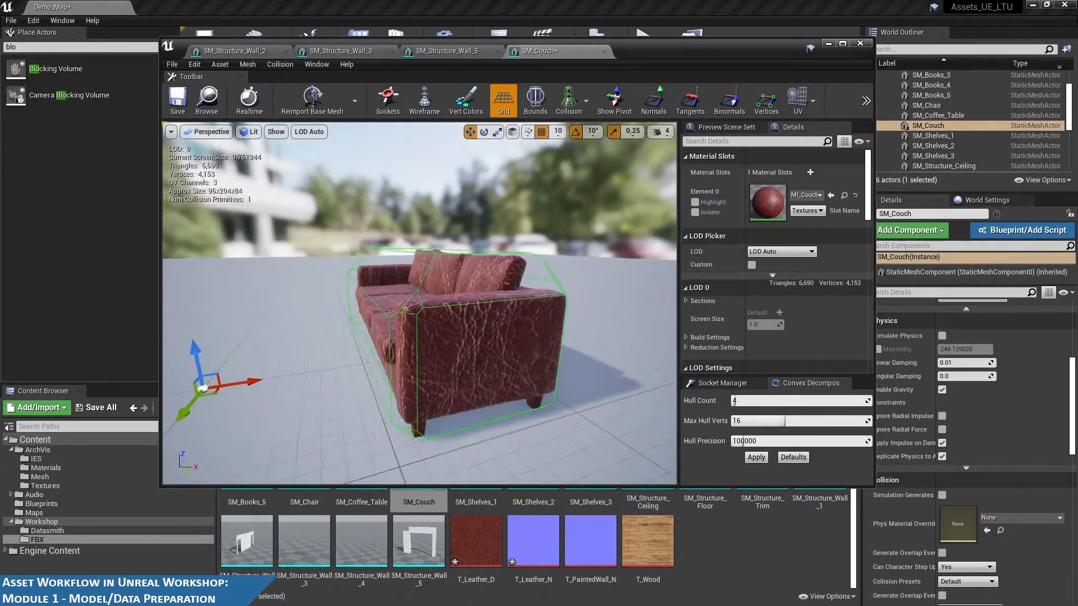
left_click_drag(418, 280, 393, 281)
left_click(278, 66)
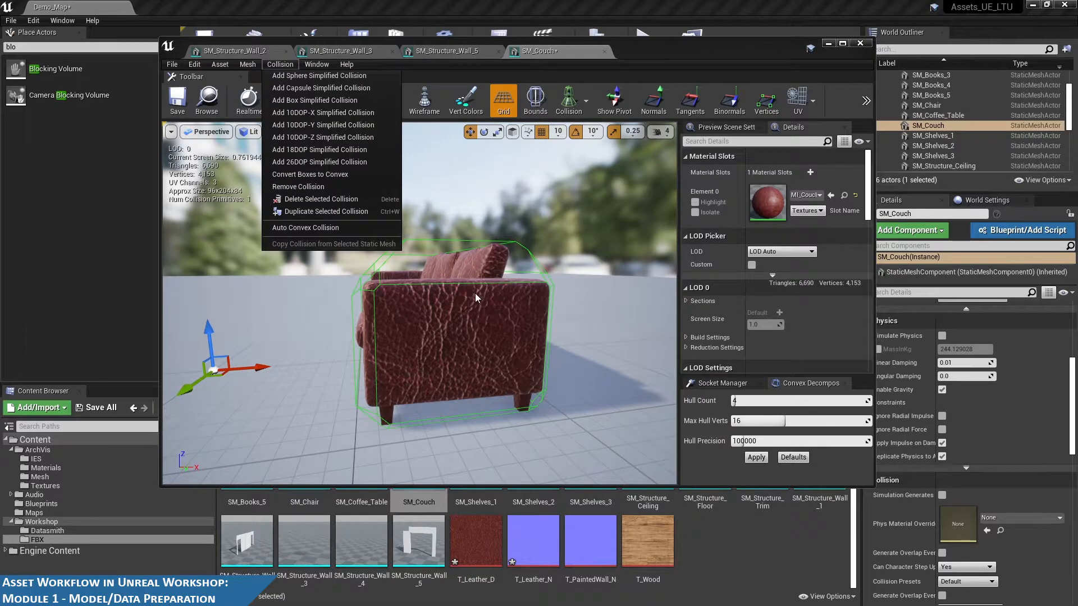
left_click_drag(475, 293, 456, 283)
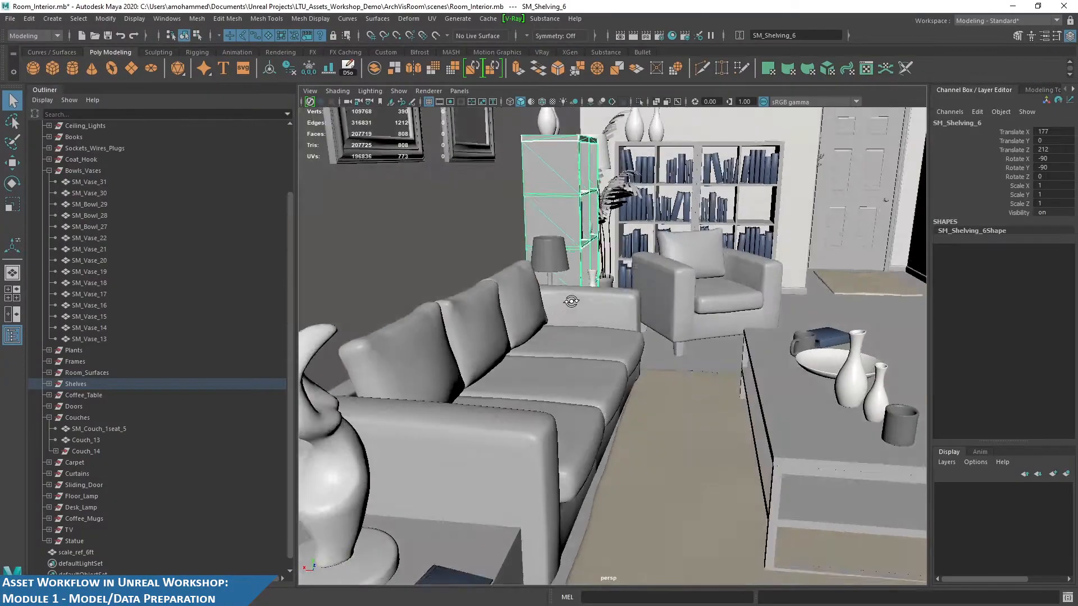
Switch to Maya to look over the couch in the room scene, then return to Unreal's SM_Couch mesh and view its collision
left_click_drag(572, 301, 594, 332, "alt")
left_click(612, 344)
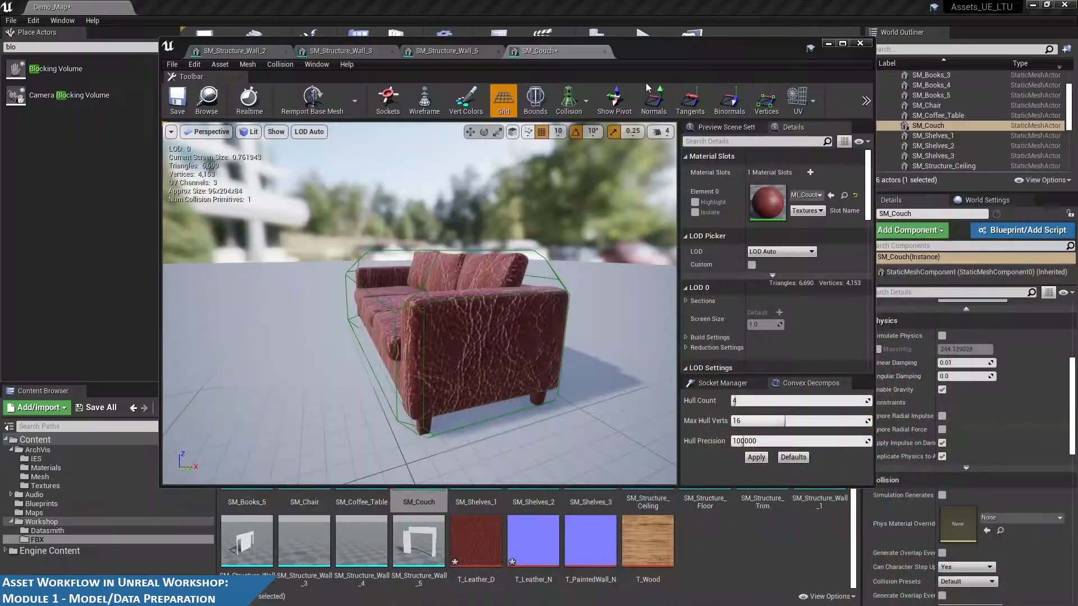
left_click_drag(460, 291, 344, 265)
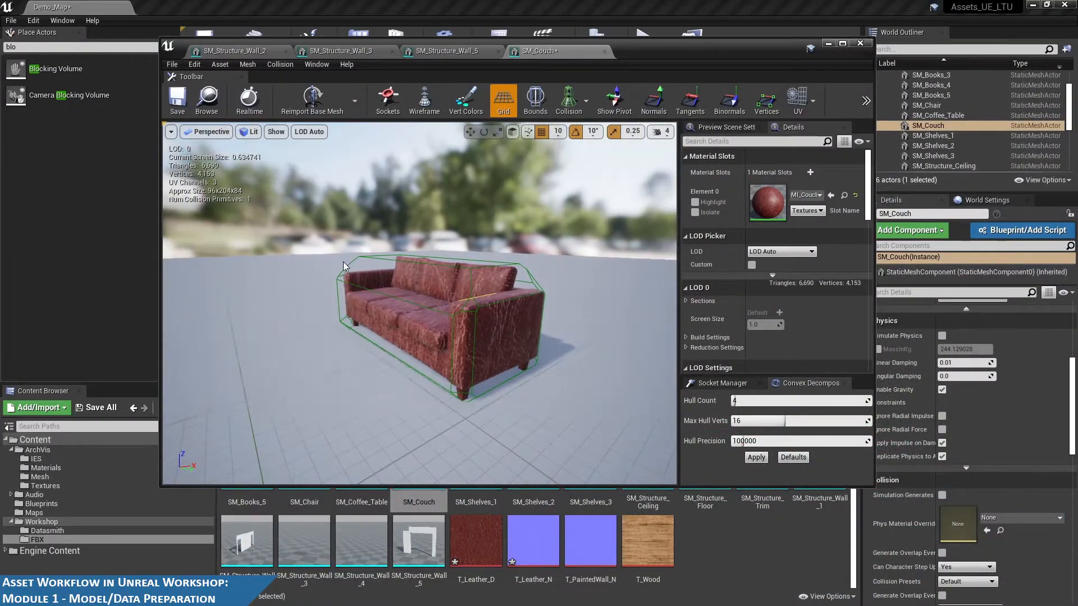
Replace the 26DOP collision on SM_Couch with a box simplified collision and save the mesh
left_click(281, 64)
left_click(301, 187)
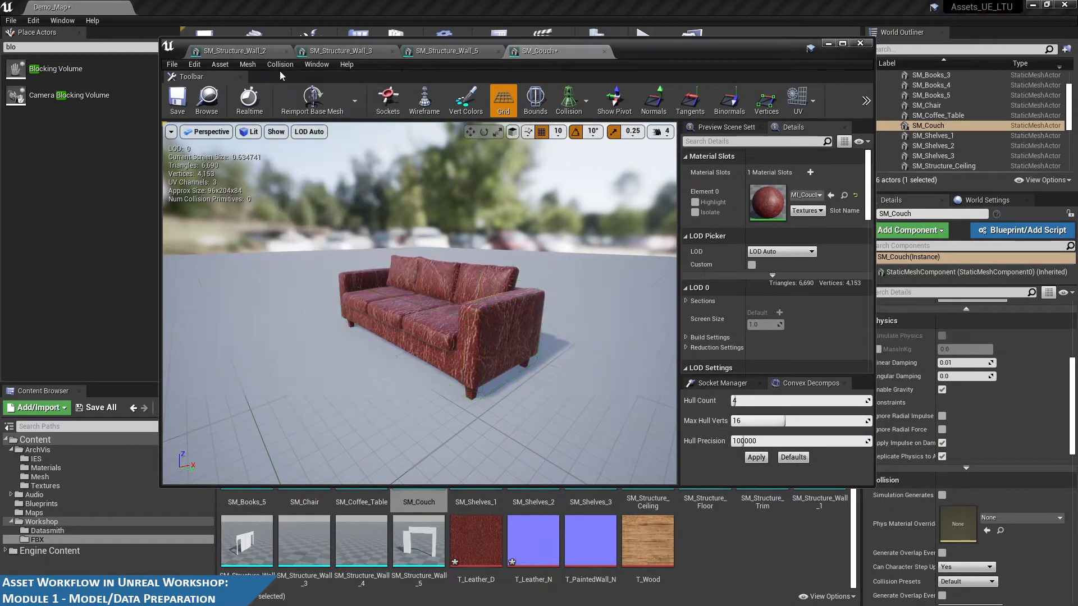
left_click(280, 65)
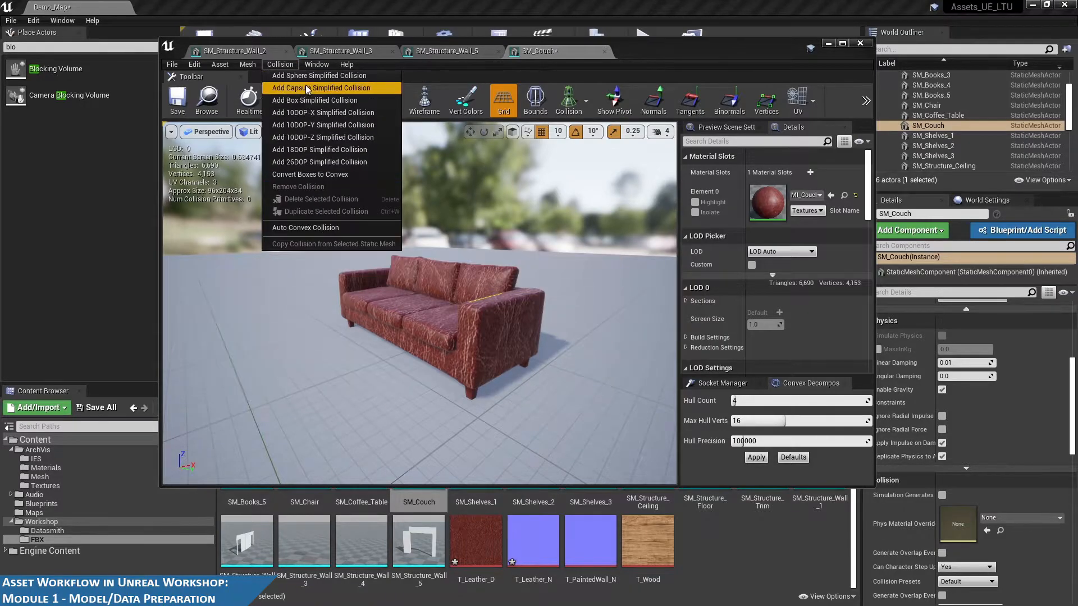
left_click(313, 103)
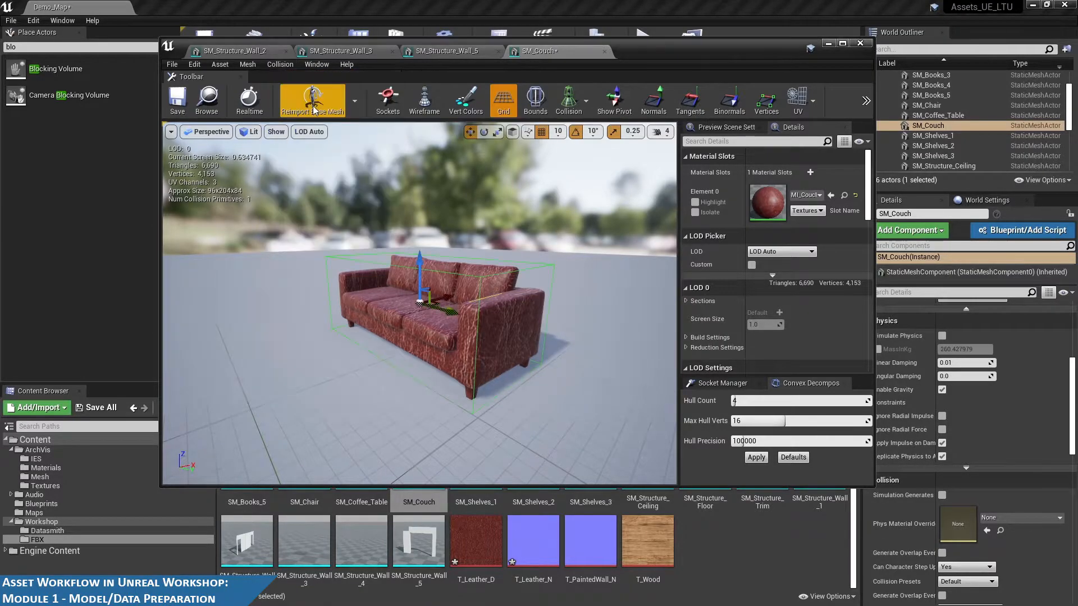
left_click(177, 99)
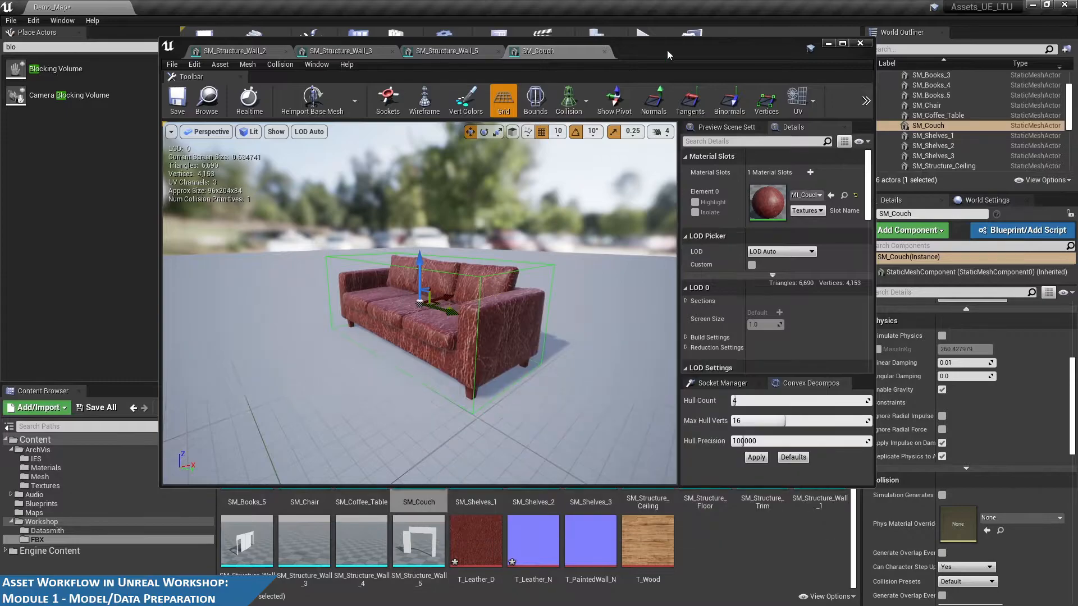
Open the SM_Chair mesh, add a box simplified collision and examine its fit against the angled chair from above
left_click_drag(669, 55, 737, 46)
double_click(308, 492)
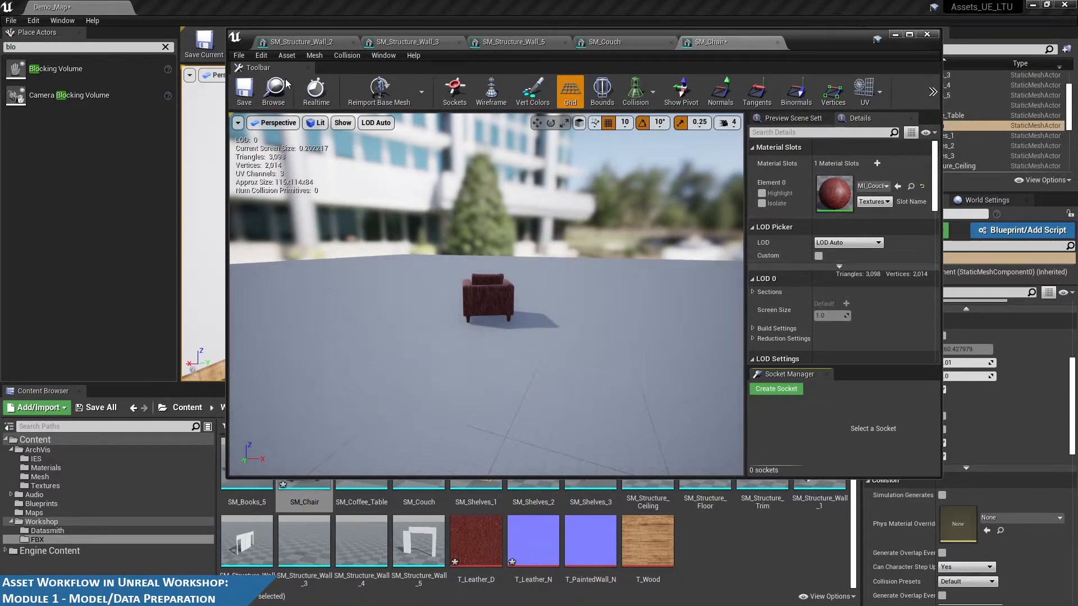
left_click(348, 55)
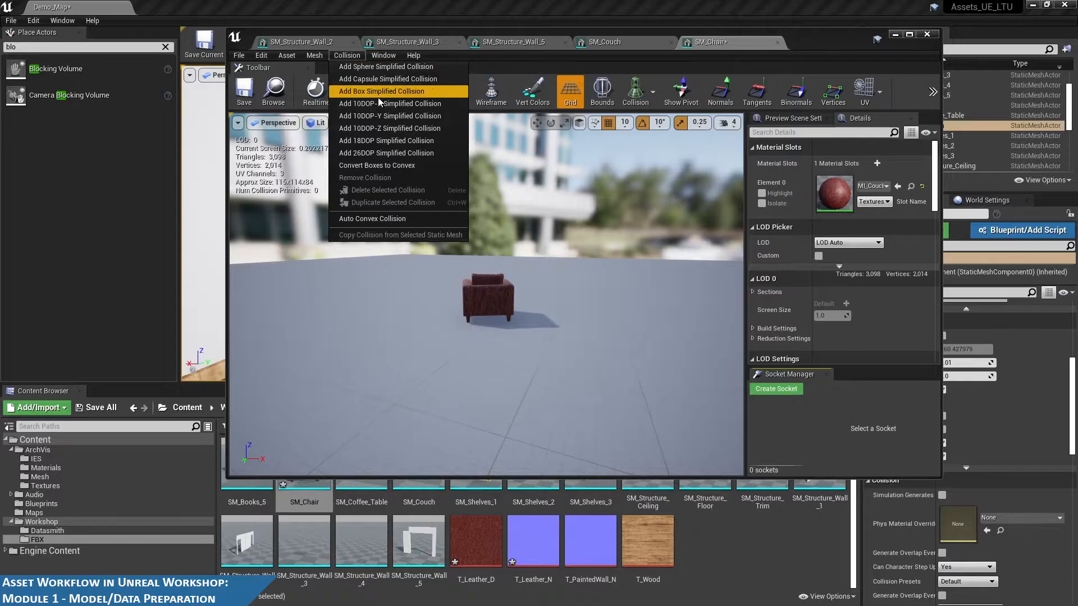
left_click(379, 93)
left_click_drag(463, 302, 553, 311)
scroll(483, 245, "up", 3)
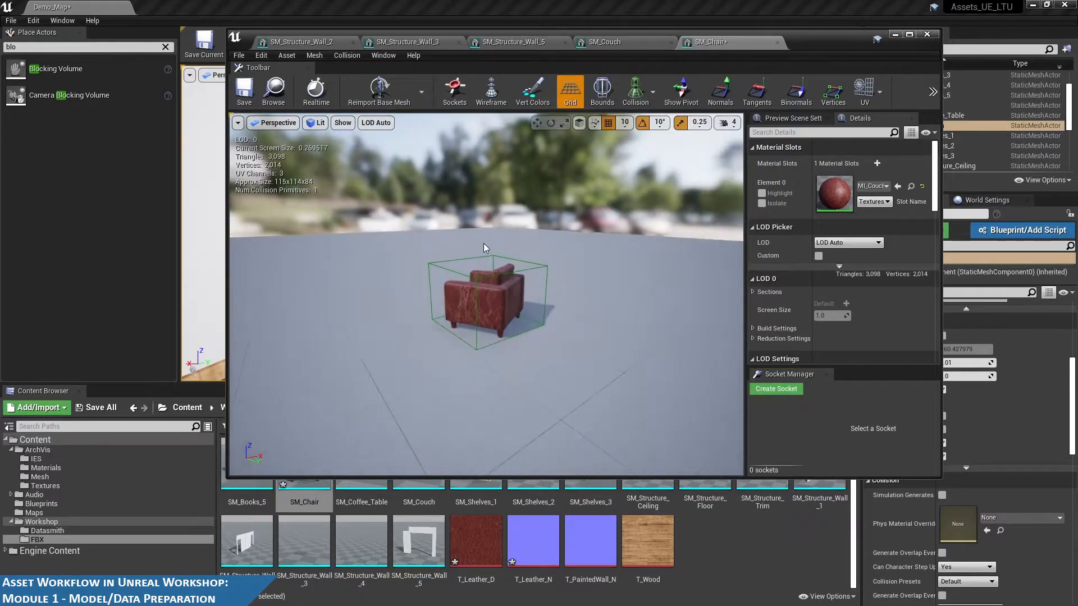
left_click_drag(483, 244, 432, 221)
left_click_drag(474, 275, 438, 275)
scroll(472, 276, "up", 3)
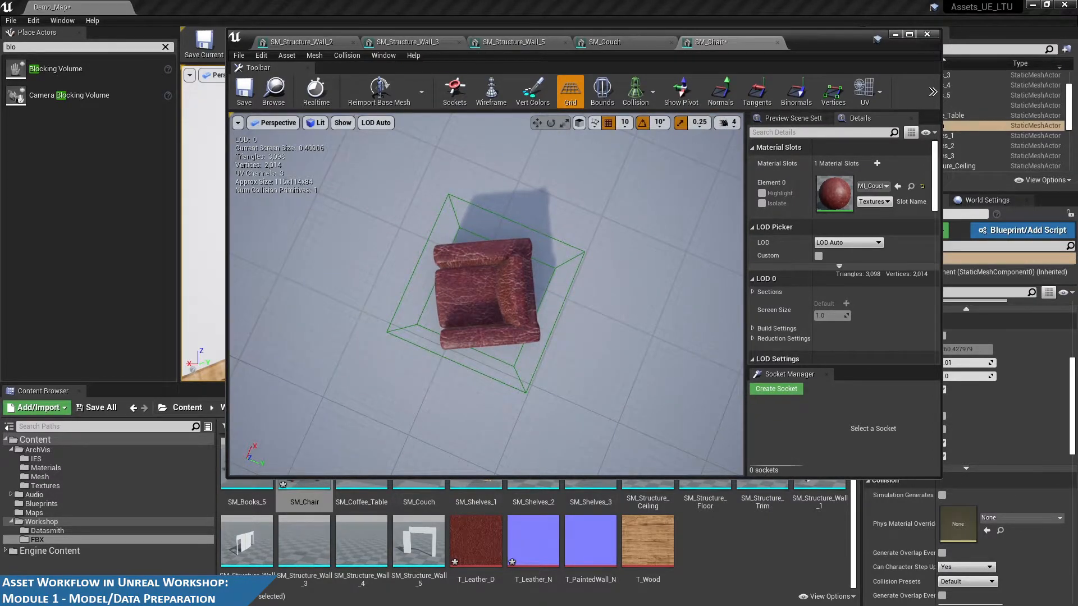
left_click_drag(527, 144, 550, 144)
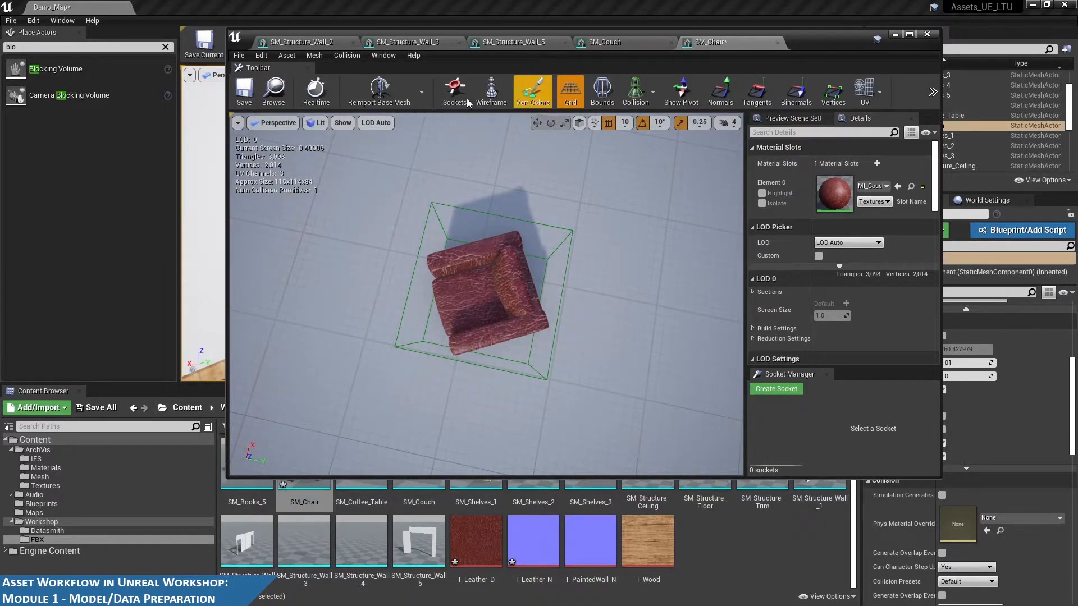
Remove the box collision from SM_Chair and minimize the mesh editor to return to the level
left_click(347, 55)
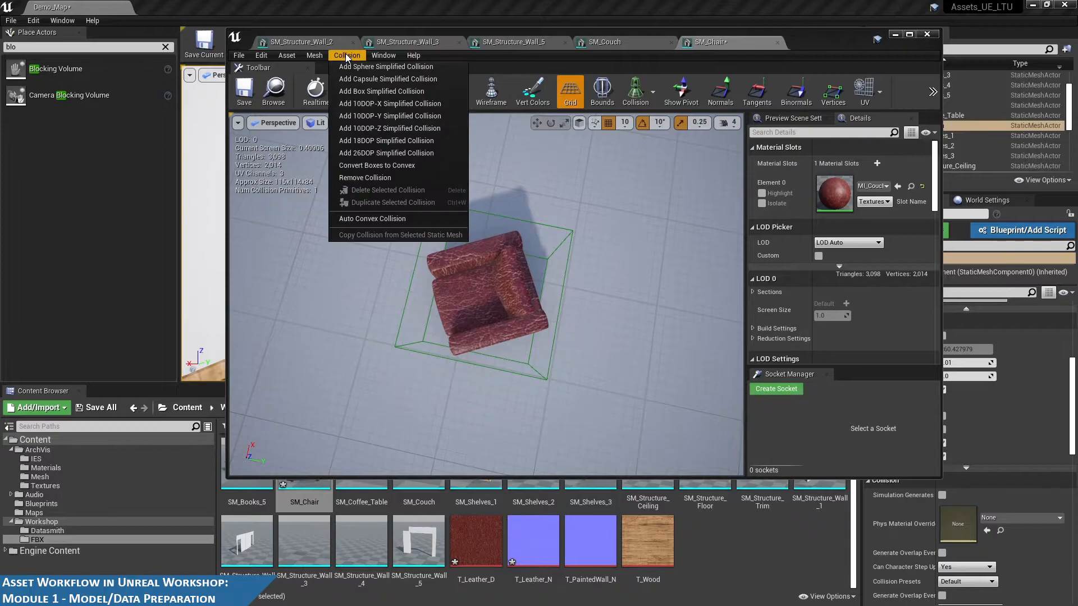
left_click(391, 179)
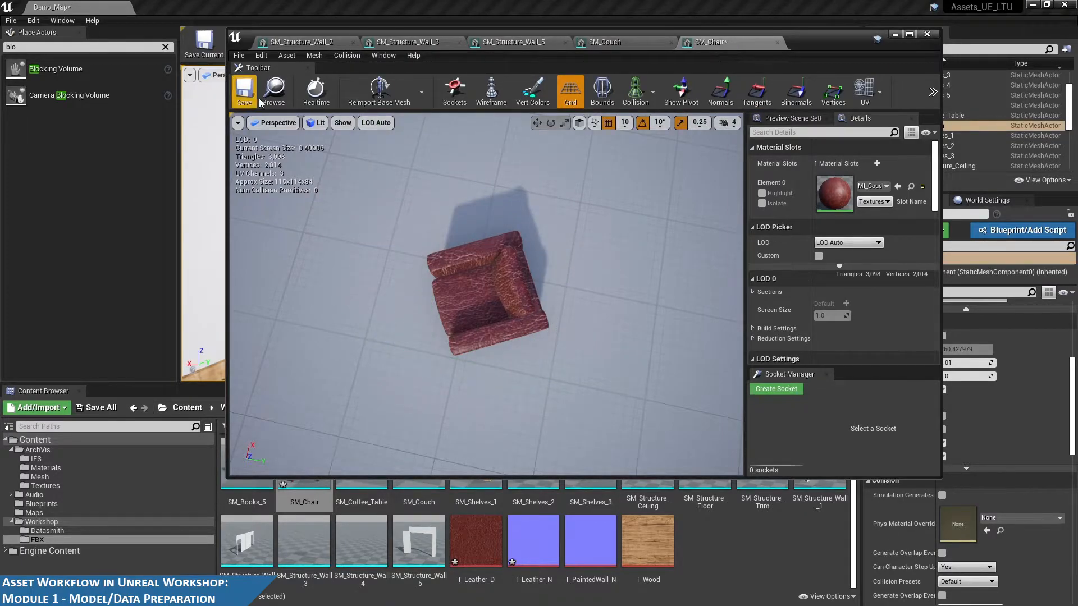
left_click(896, 34)
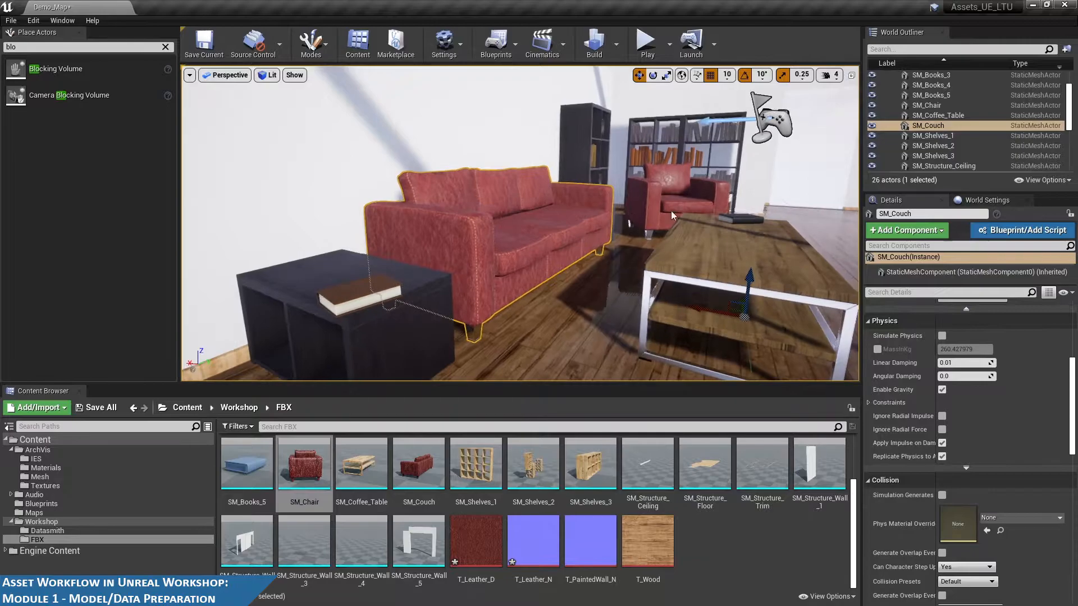
Frame the red chair in the level, place a Blocking Volume near it and lower the volume over the chair
left_click(689, 185)
key("f")
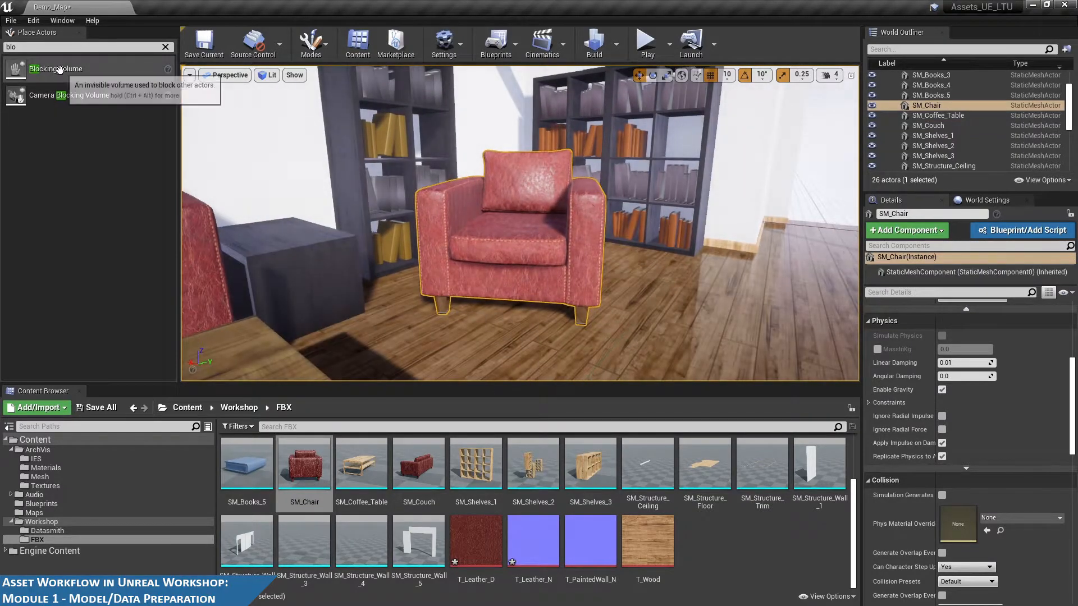
left_click_drag(58, 71, 612, 249)
scroll(612, 251, "down", 10)
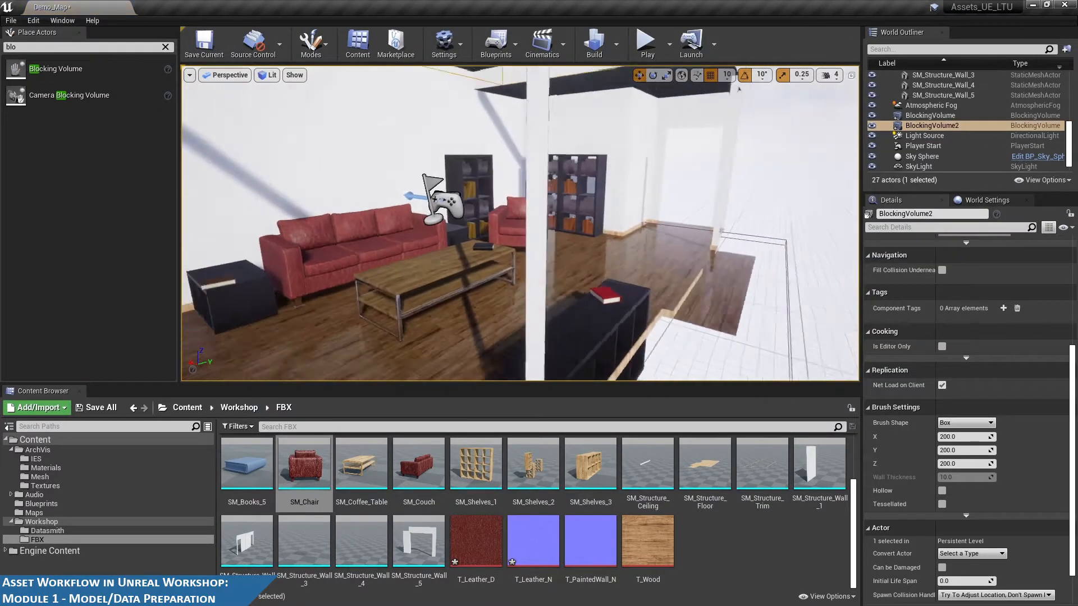
scroll(612, 251, "down", 8)
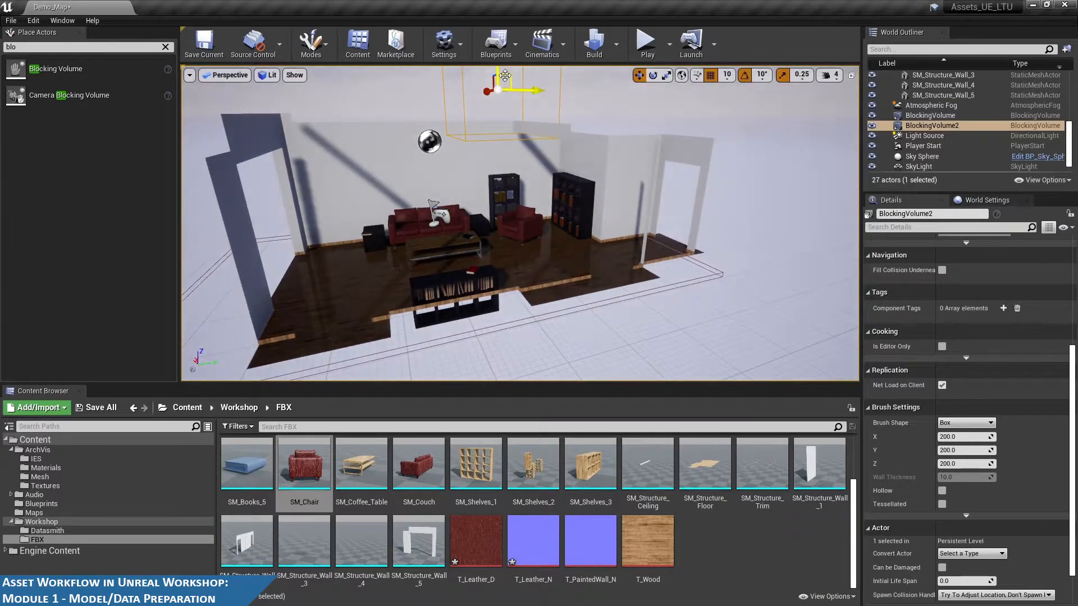
left_click_drag(498, 73, 496, 183)
key("f")
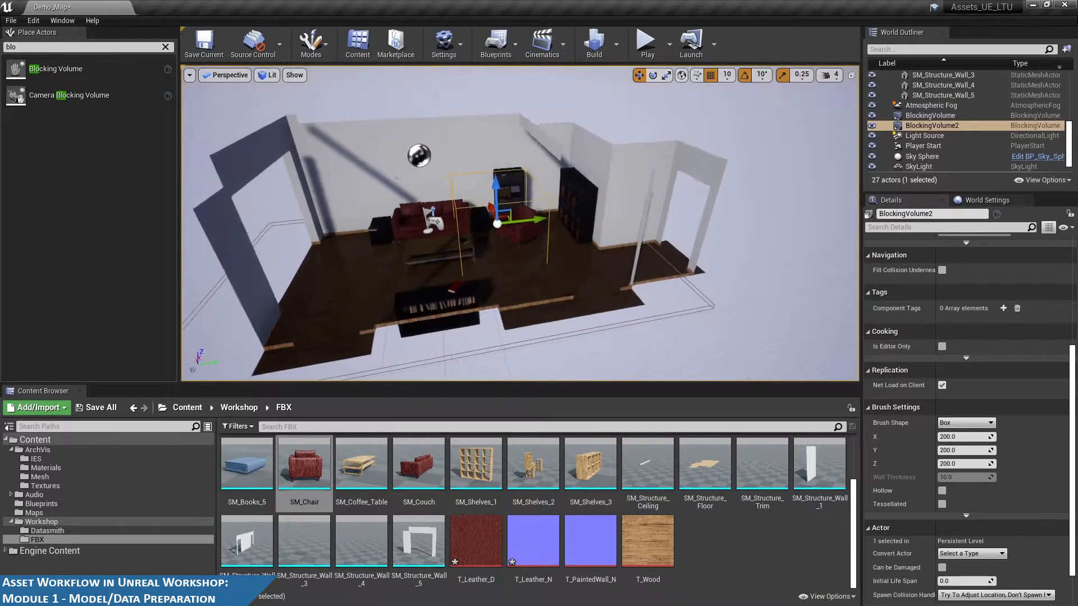
Move the second Blocking Volume over the red chair and rotate it to match the chair's angle
left_click_drag(509, 220, 539, 211)
key("e")
left_click_drag(539, 262, 623, 317)
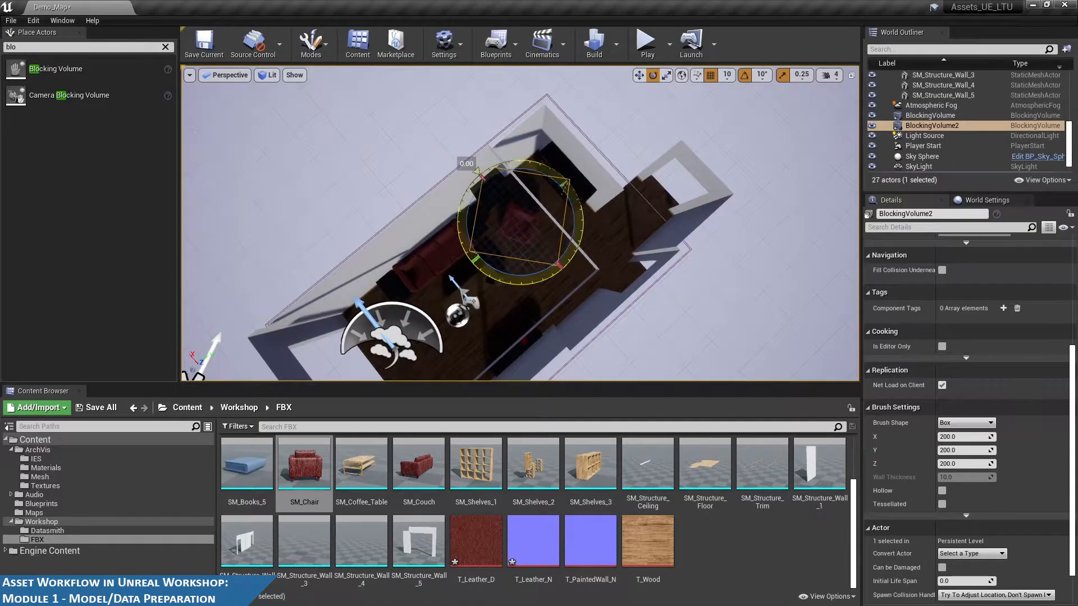
left_click_drag(746, 229, 691, 175, "alt")
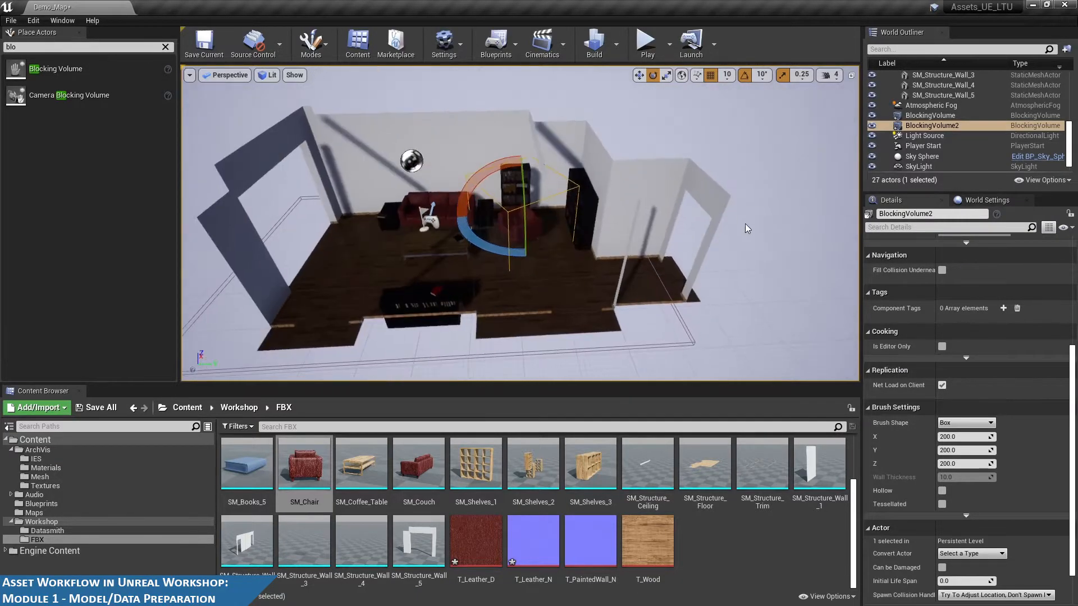
Set the second Blocking Volume's brush size to 100 in X, Y and Z and fit it around the chair
left_click(970, 437)
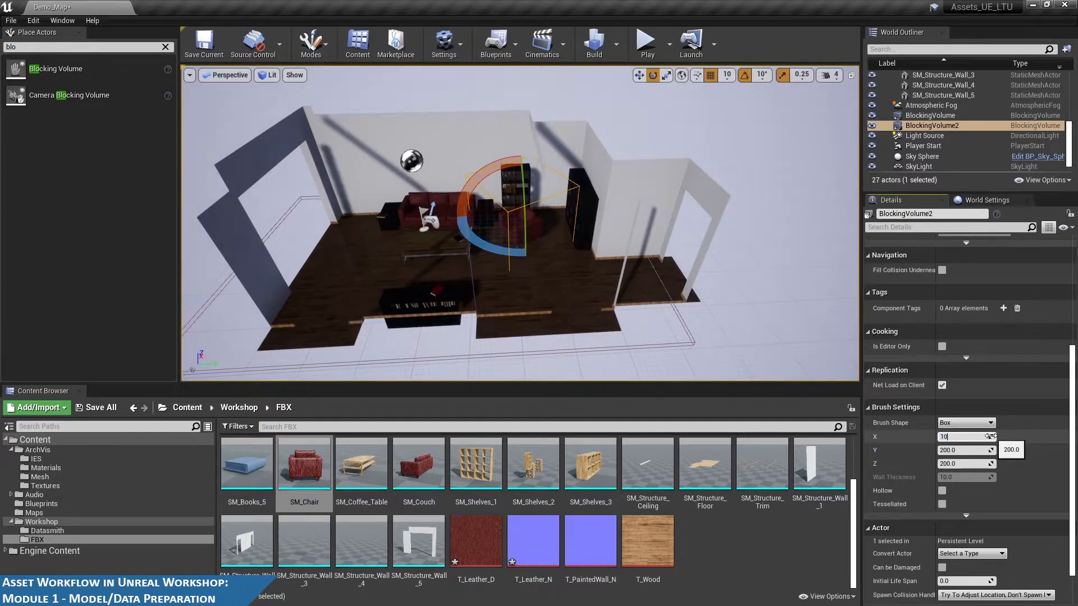
type("100")
key("Tab")
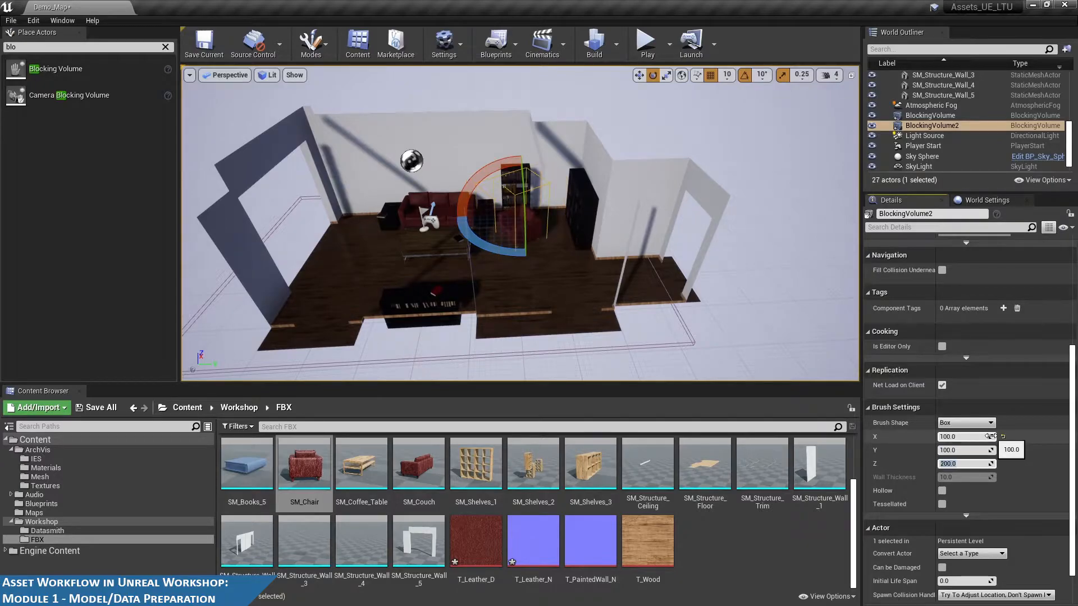
left_click_drag(575, 236, 668, 196, "alt")
key("f")
key("w")
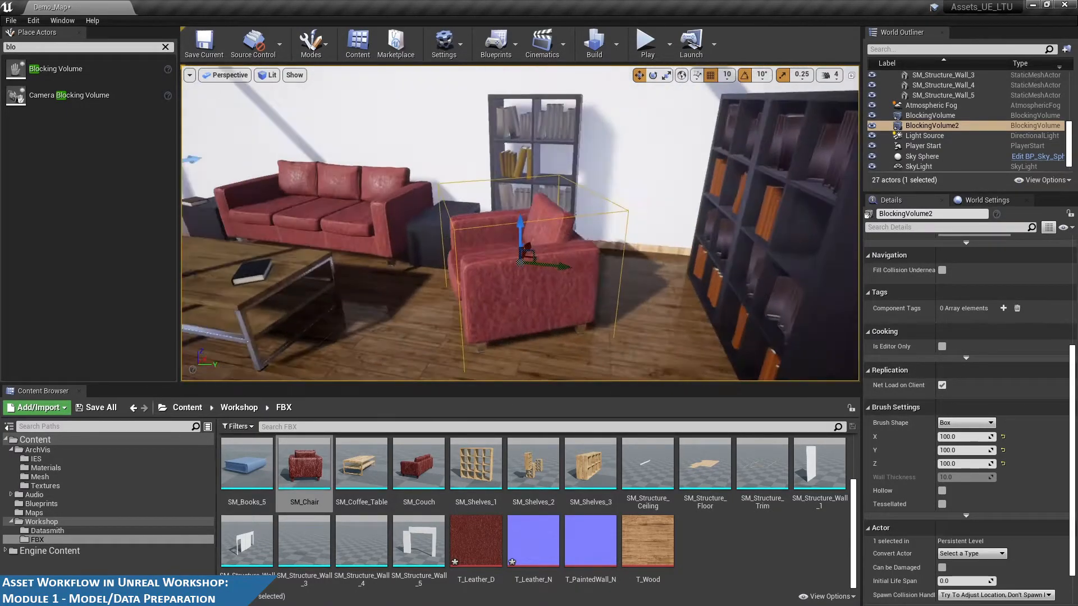
Play the level and move against the chair and around the coffee table to test their collision, ending the play session
left_click(645, 44)
left_click(474, 325)
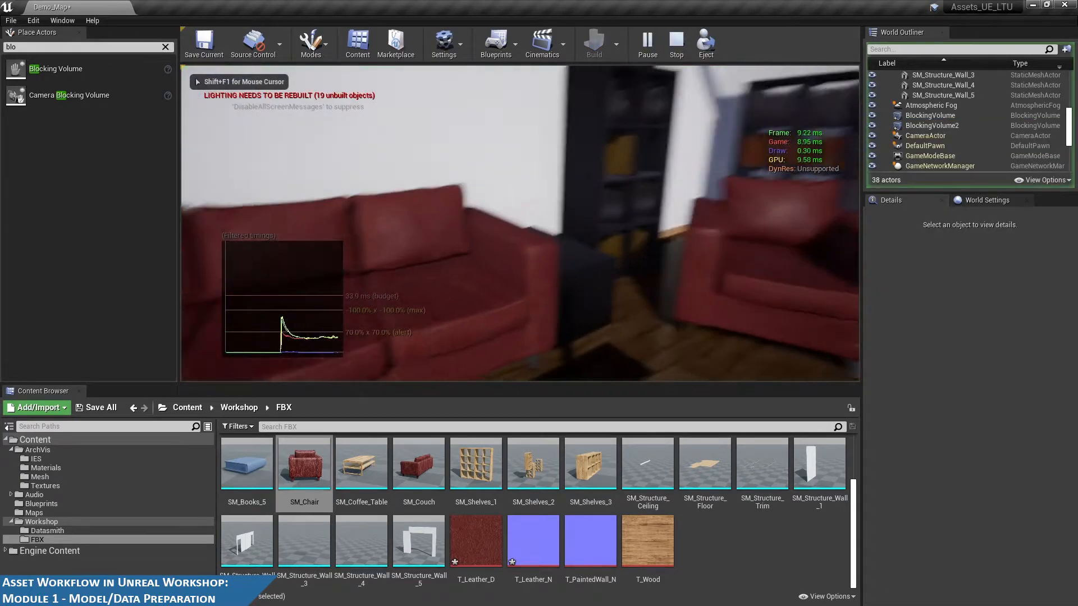
key("w")
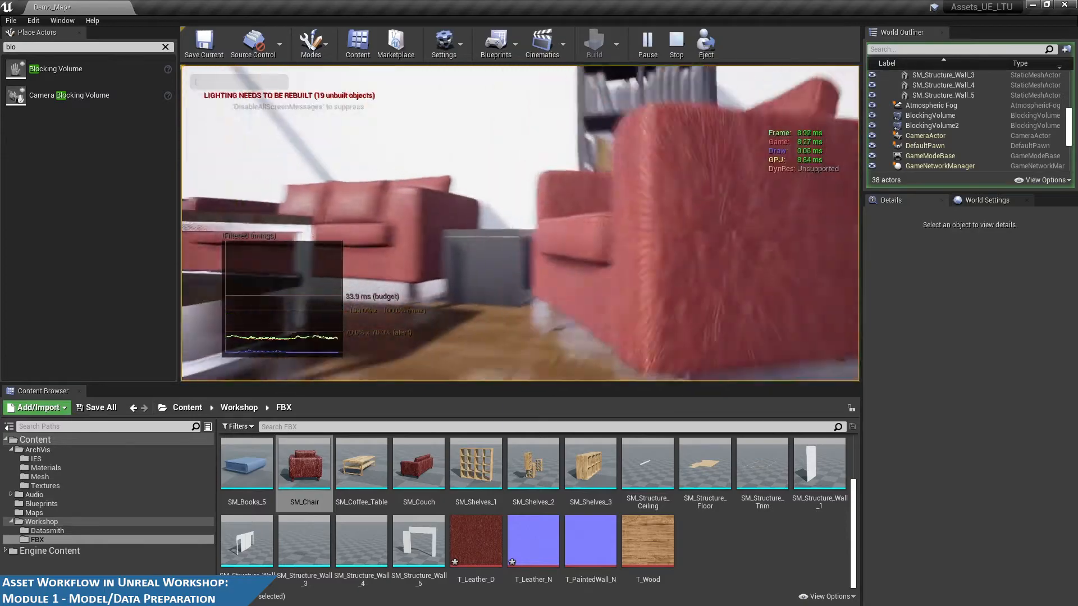
key("w")
key("s")
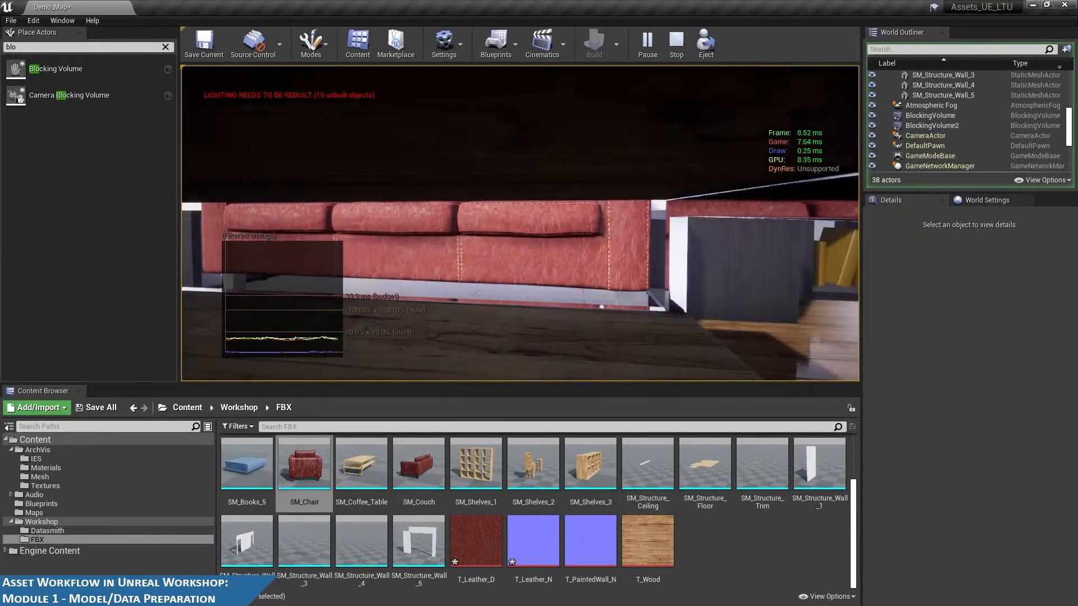
key("w")
key("s")
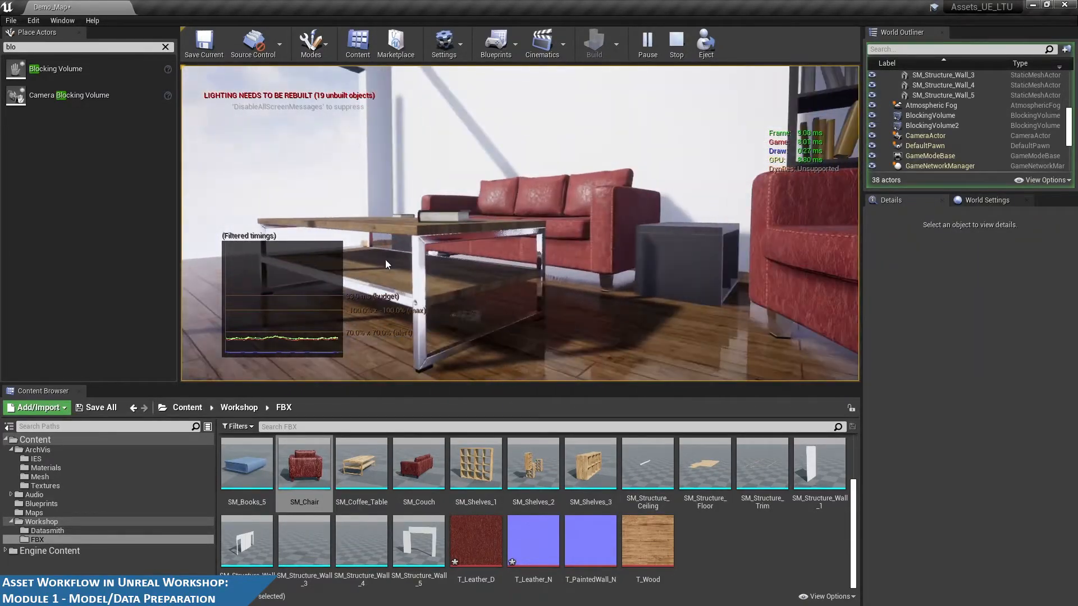
key("Escape")
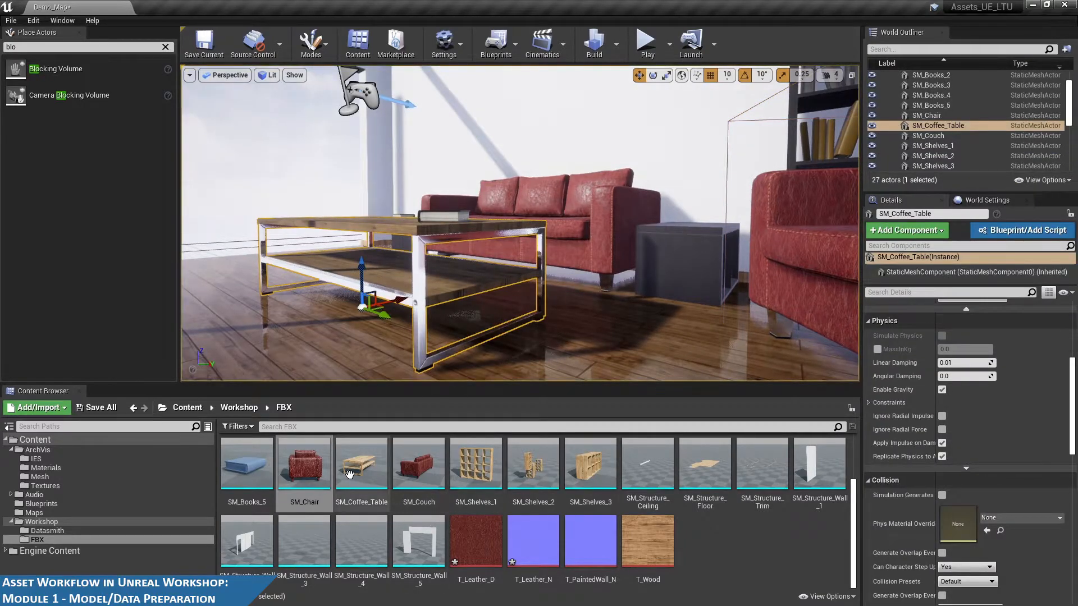
Add a box simplified collision to the SM_Coffee_Table mesh, save it and minimize the mesh editor
left_click(362, 475)
double_click(361, 475)
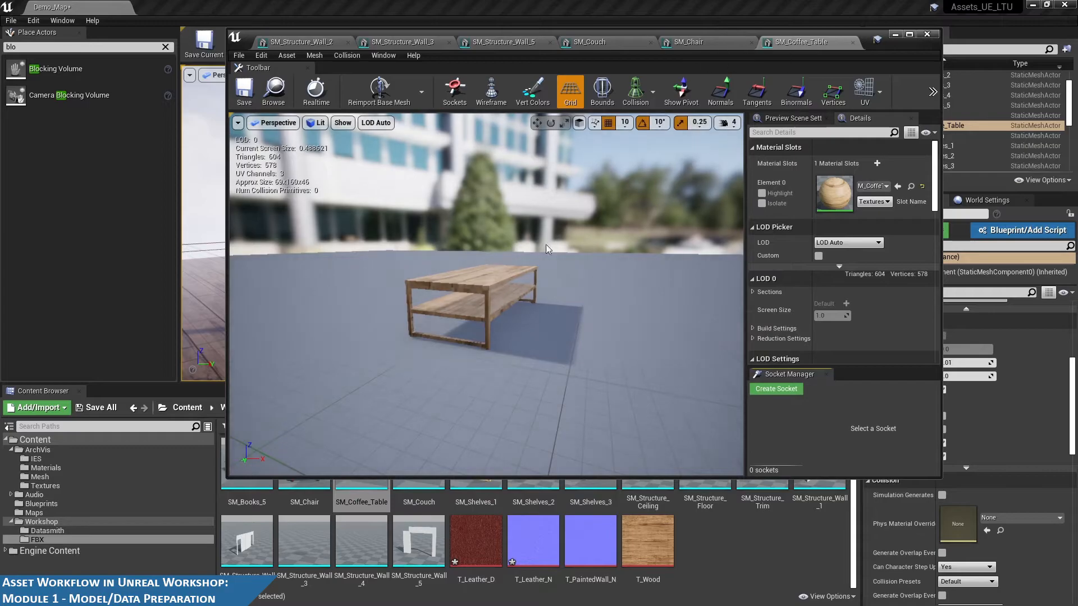
left_click(342, 56)
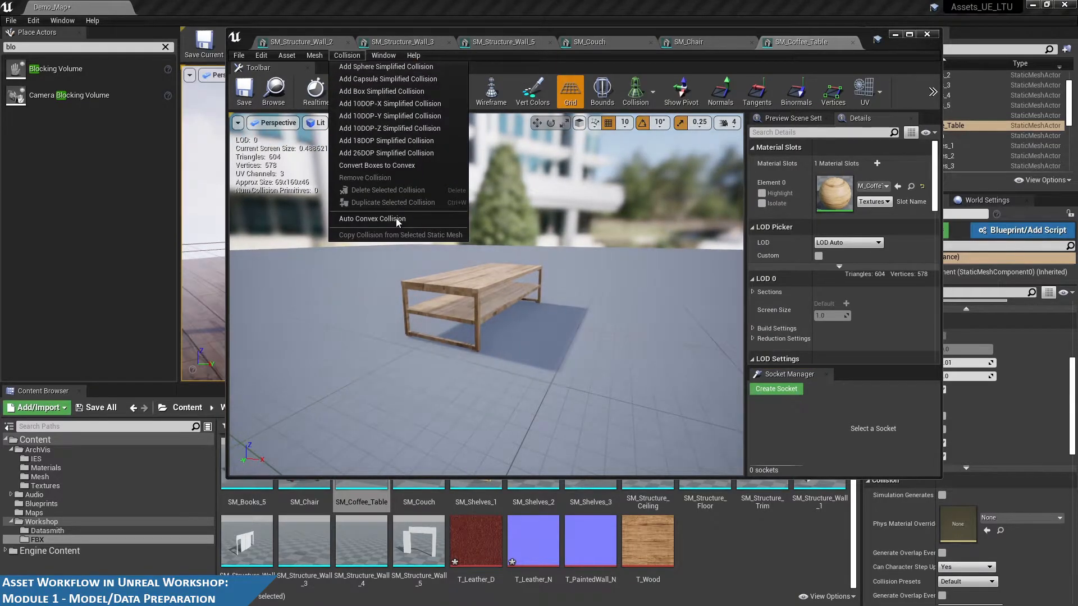
left_click(394, 91)
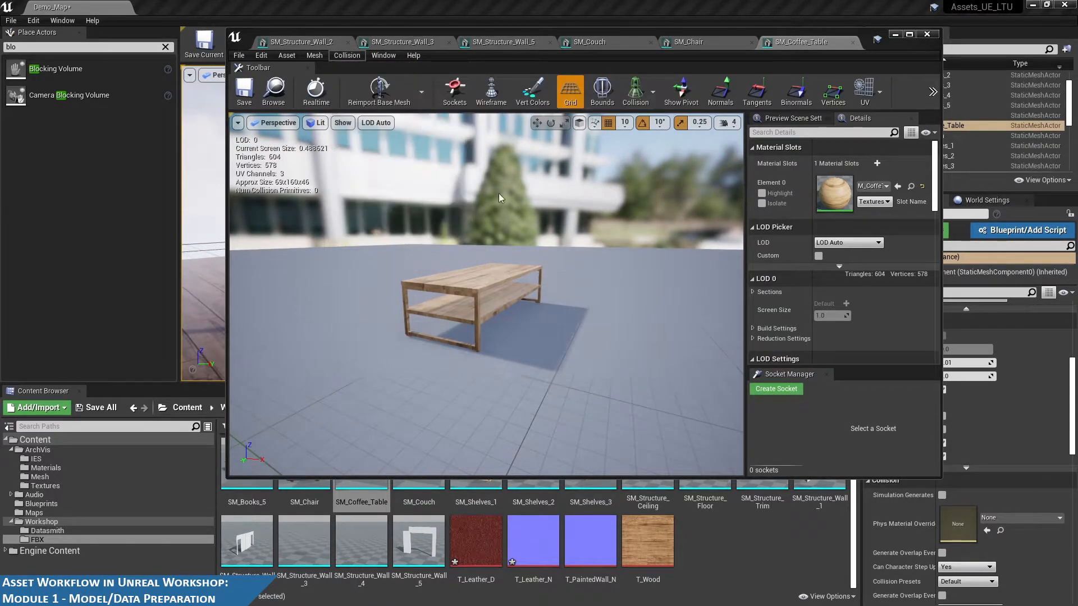
left_click_drag(499, 193, 516, 191)
left_click(264, 93)
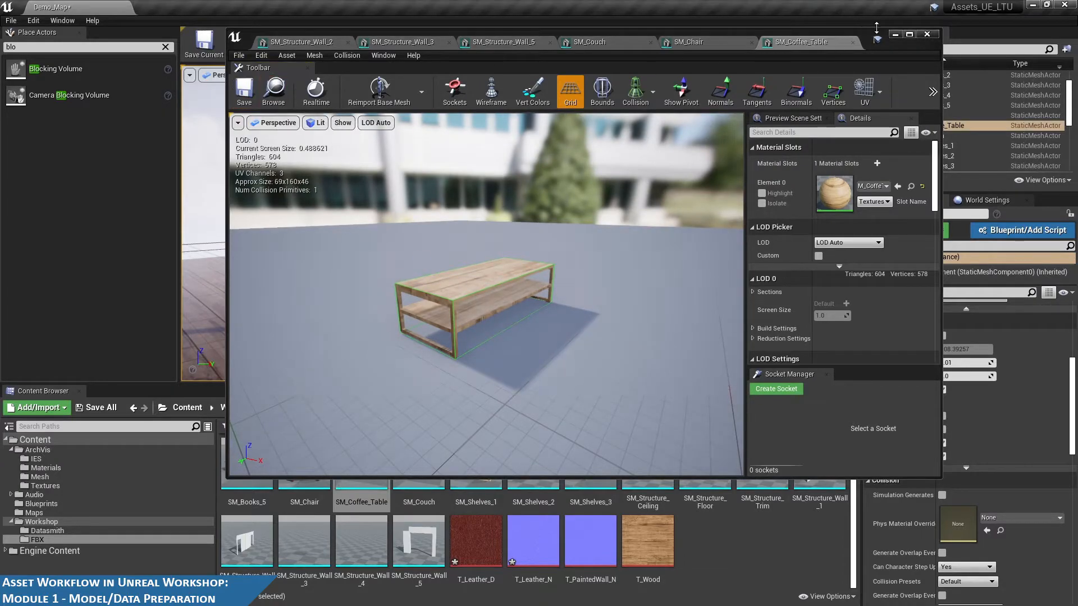
left_click(895, 34)
Show the level in Player Collision view mode and examine the collision shapes of the couch, chair, coffee table and walls
left_click_drag(580, 246, 512, 193, "alt")
left_click(231, 75)
left_click(230, 75)
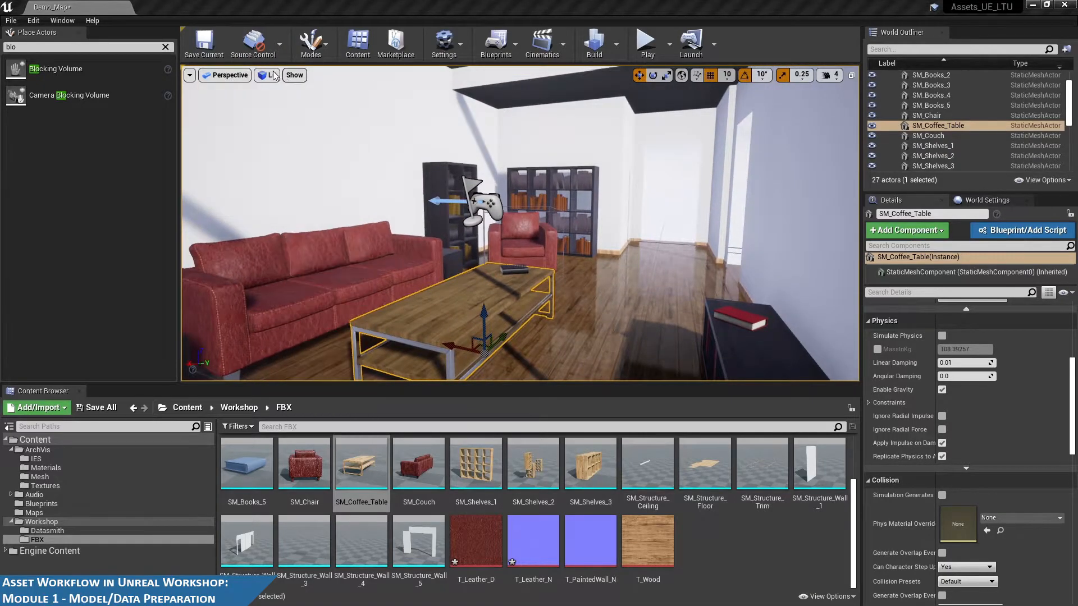
left_click(268, 75)
left_click(298, 173)
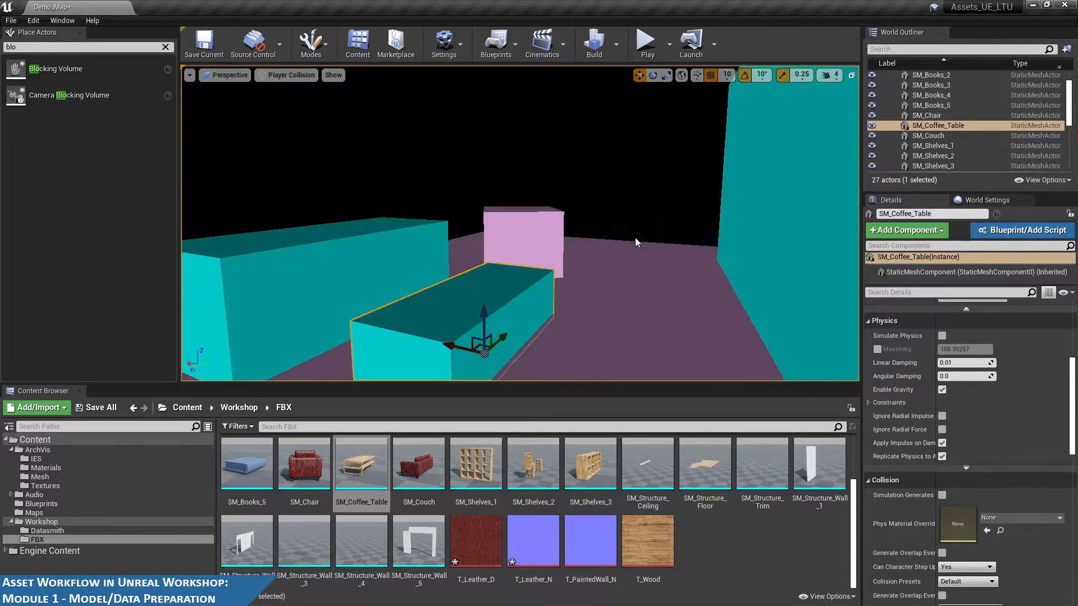
scroll(635, 239, "up", 5)
left_click_drag(635, 249, 837, 248, "alt")
left_click_drag(404, 85, 221, 112, "alt")
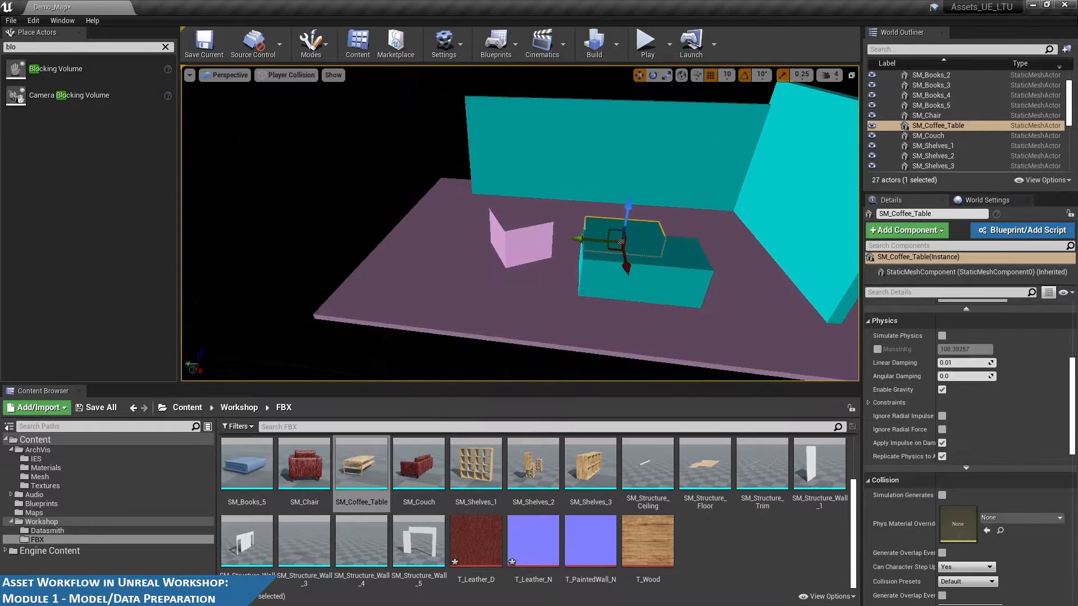
Return the level viewport to Lit view mode and look over the whole room from outside
left_click(216, 74)
left_click(291, 75)
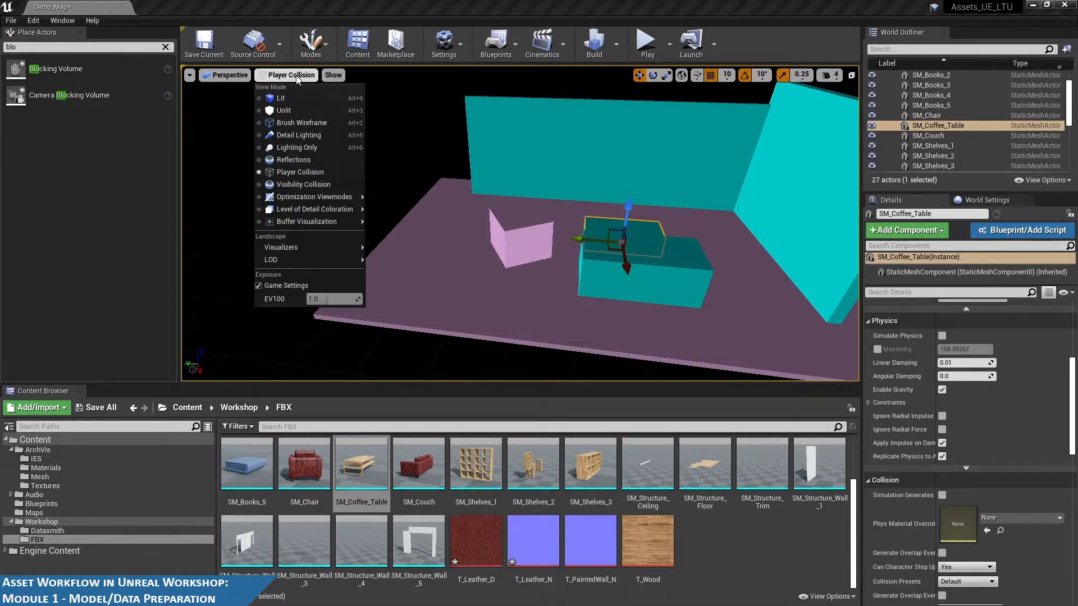
left_click(306, 98)
scroll(348, 146, "down", 5)
left_click_drag(348, 146, 455, 146, "alt")
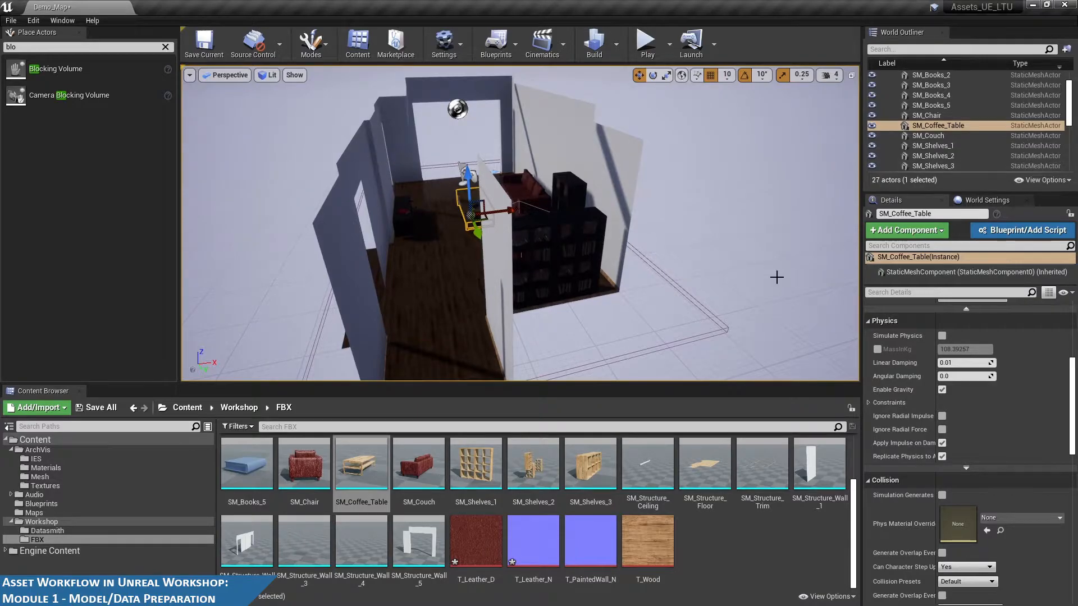
Switch to the workshop PDF in Acrobat and advance to the Data Preparation – Materials slide
key("alt+Tab")
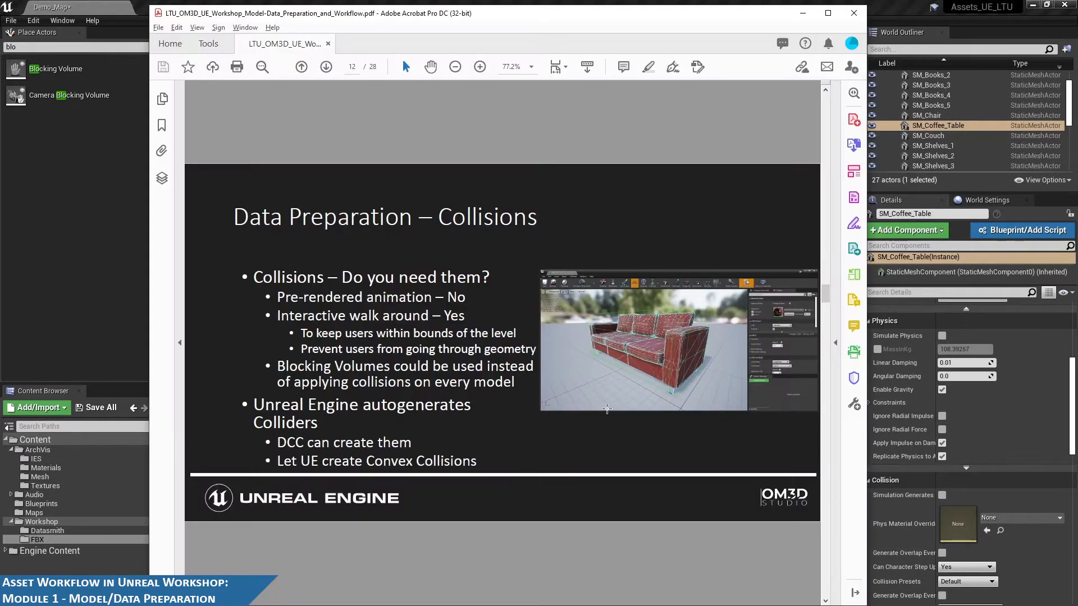
left_click(326, 67)
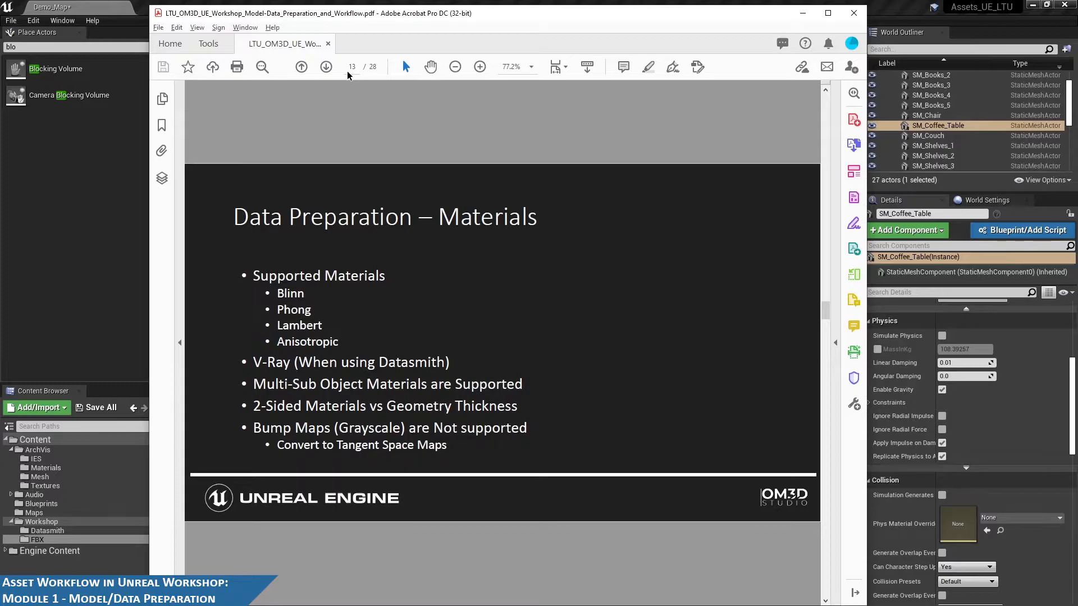
key("alt+Tab")
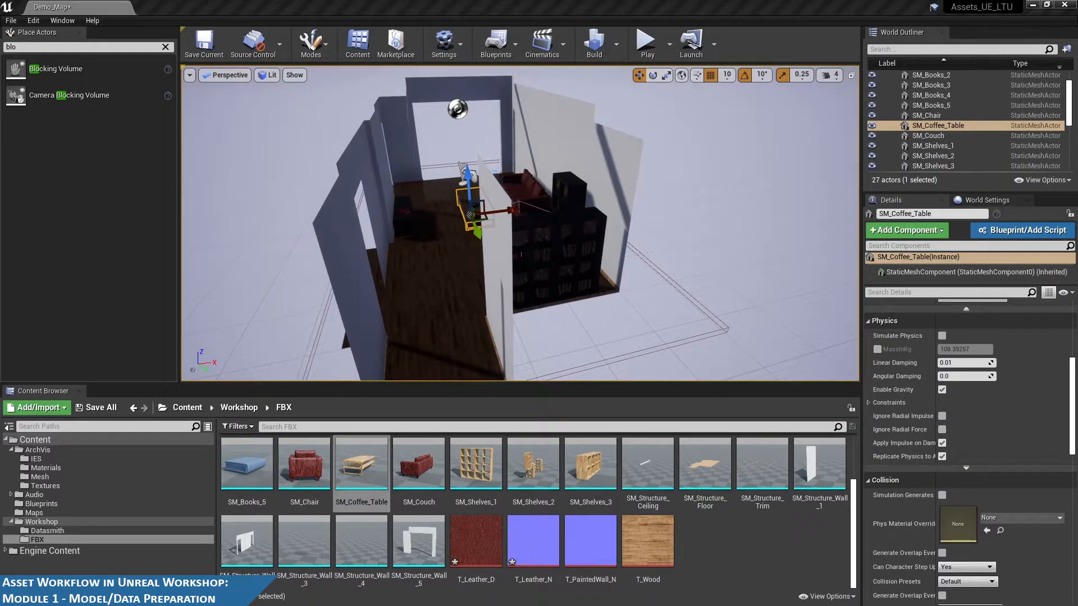
key("alt+Tab")
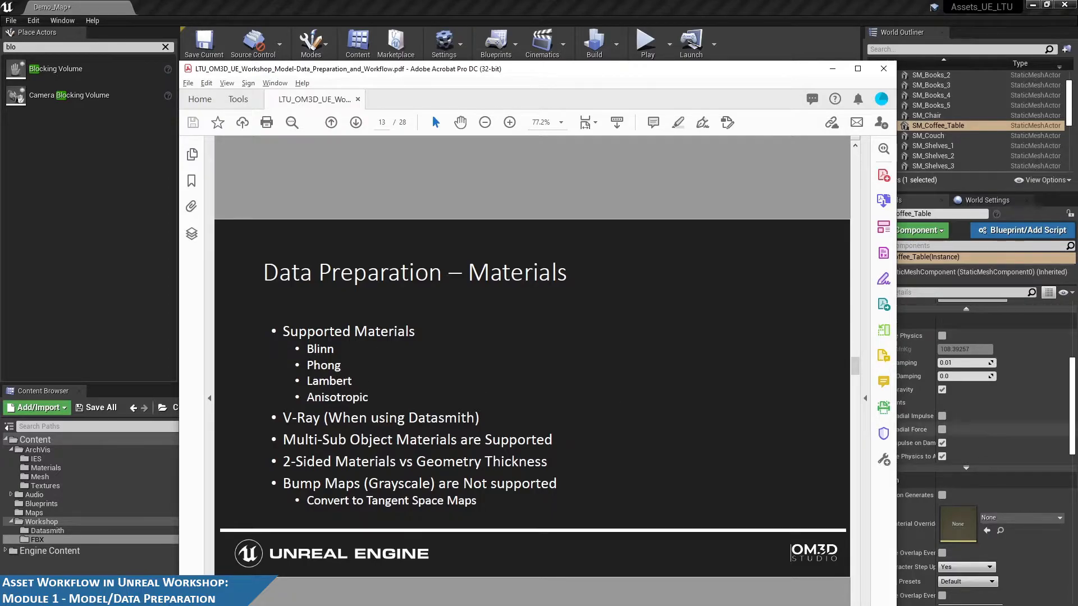
Switch to Maya and examine the Phong material attributes of Couch_13, then minimize Maya
key("alt+Tab")
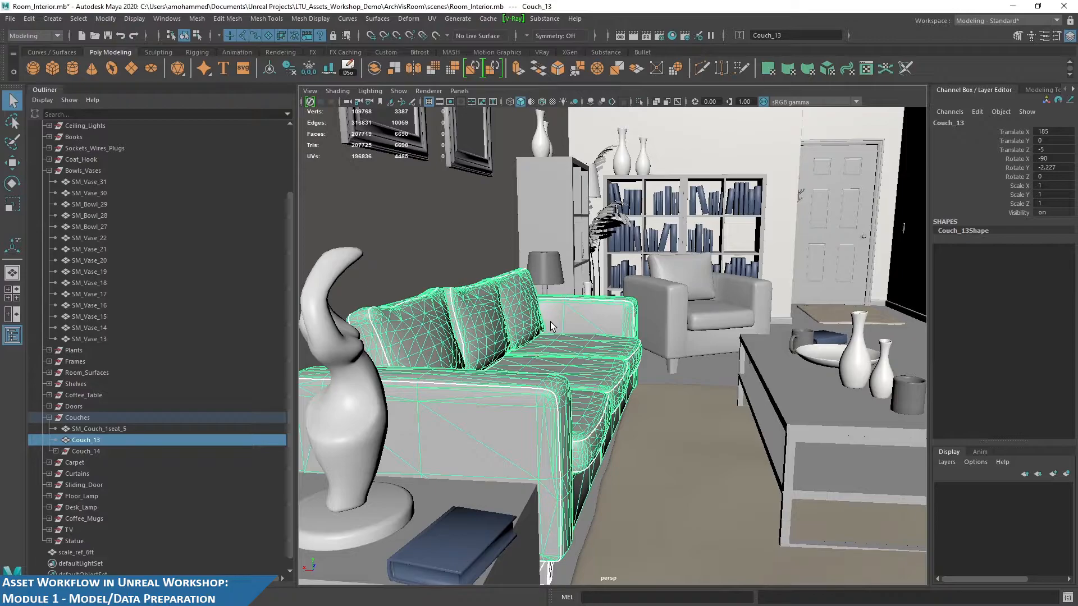
key("ctrl+a")
left_click(994, 122)
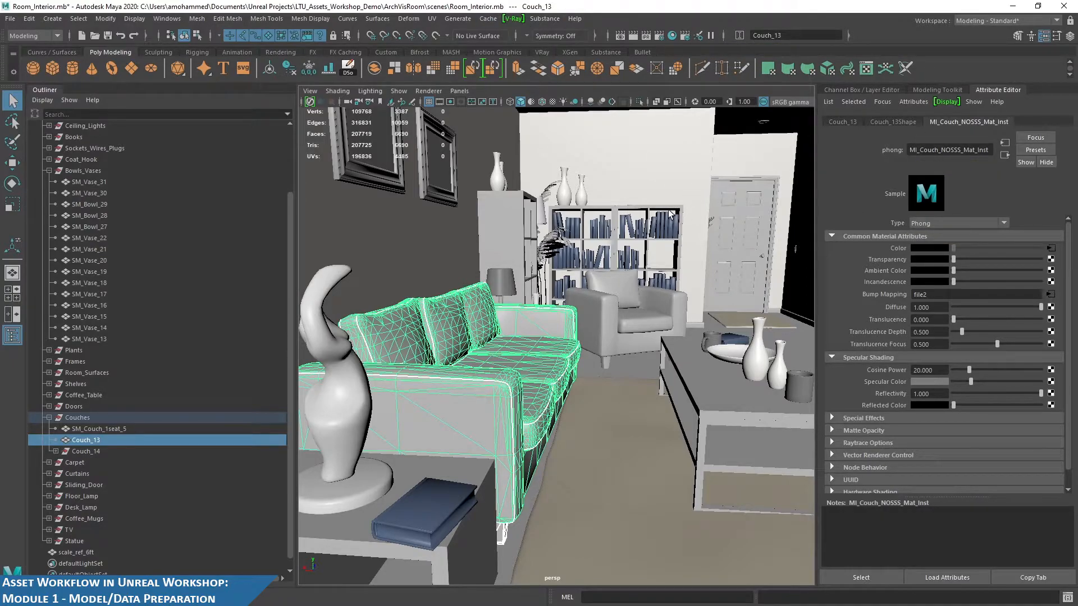
left_click(1013, 7)
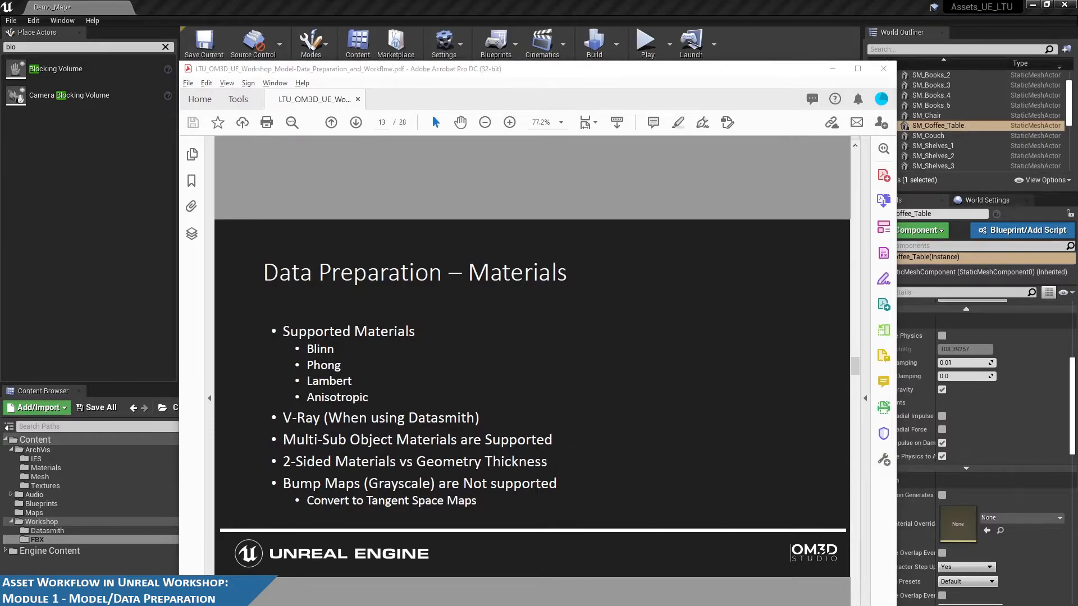
Return to Maya and select the faces of the three seat cushions on Couch_13
key("alt+Tab")
left_click_drag(659, 323, 642, 291, "alt")
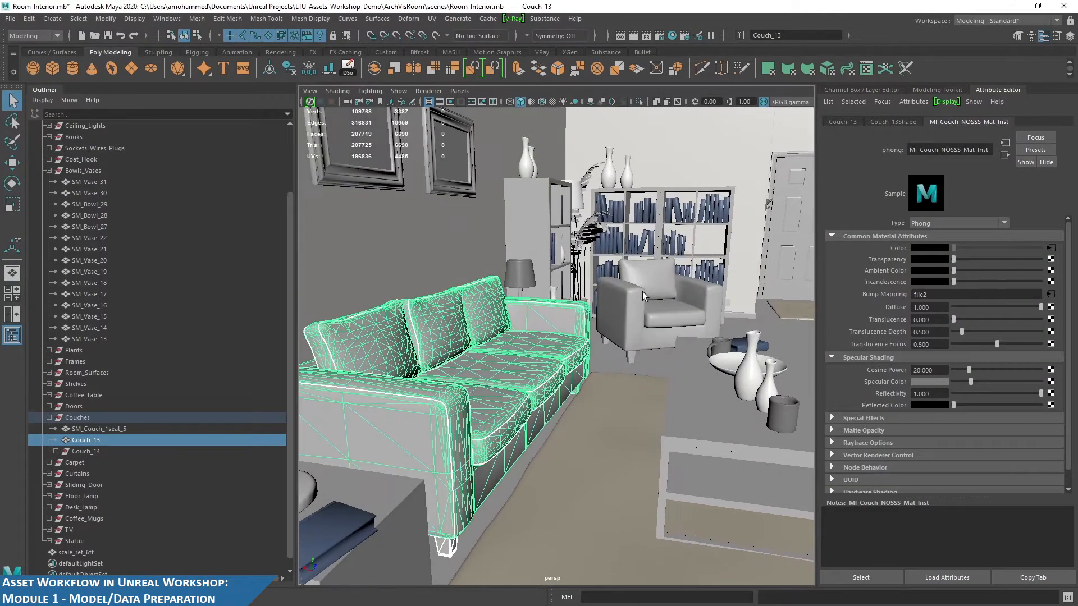
mouse_move(563, 334)
left_mouse_down("alt")
mouse_move(508, 370)
mouse_move(546, 361)
mouse_move(553, 342)
left_mouse_up("alt")
right_click(550, 286)
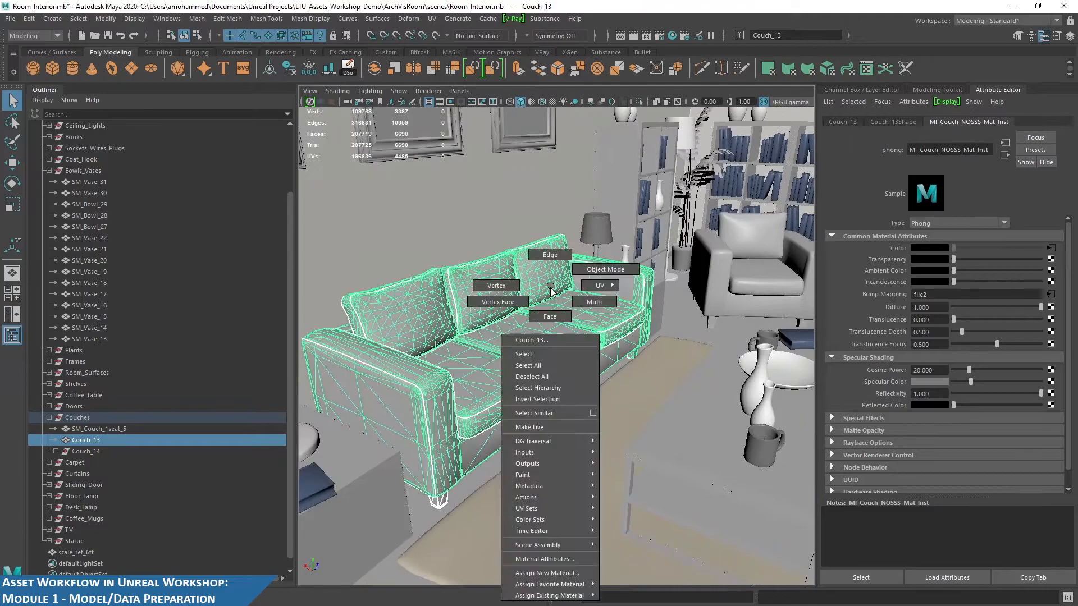
left_click(549, 316)
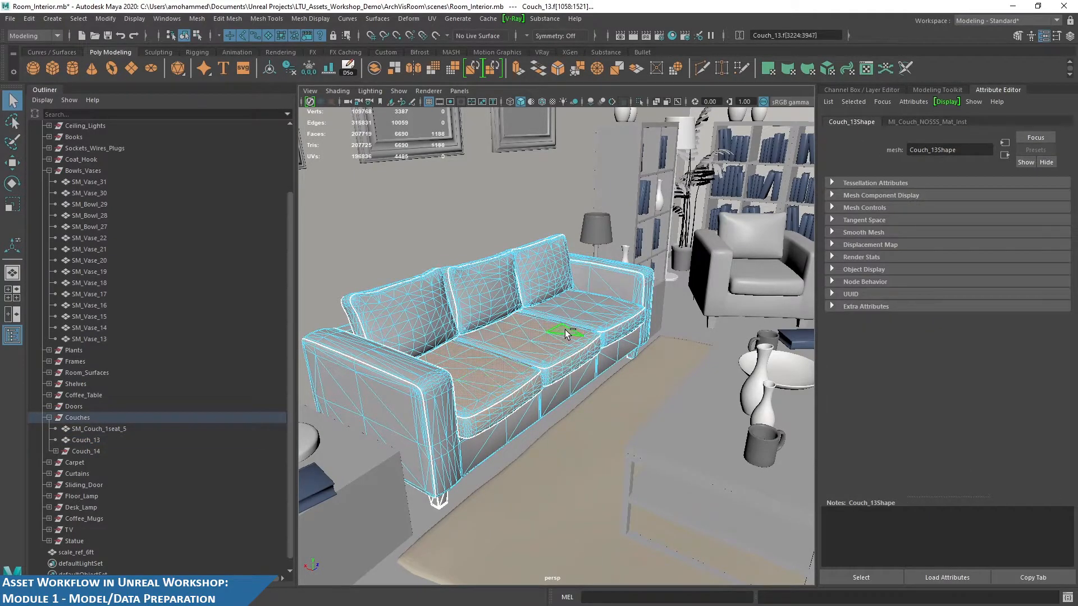
left_click_drag(607, 339, 582, 367, "alt")
scroll(582, 367, "up", 2)
Assign a new Phong material to the selected seat cushion faces and set its color to green
right_click(612, 319)
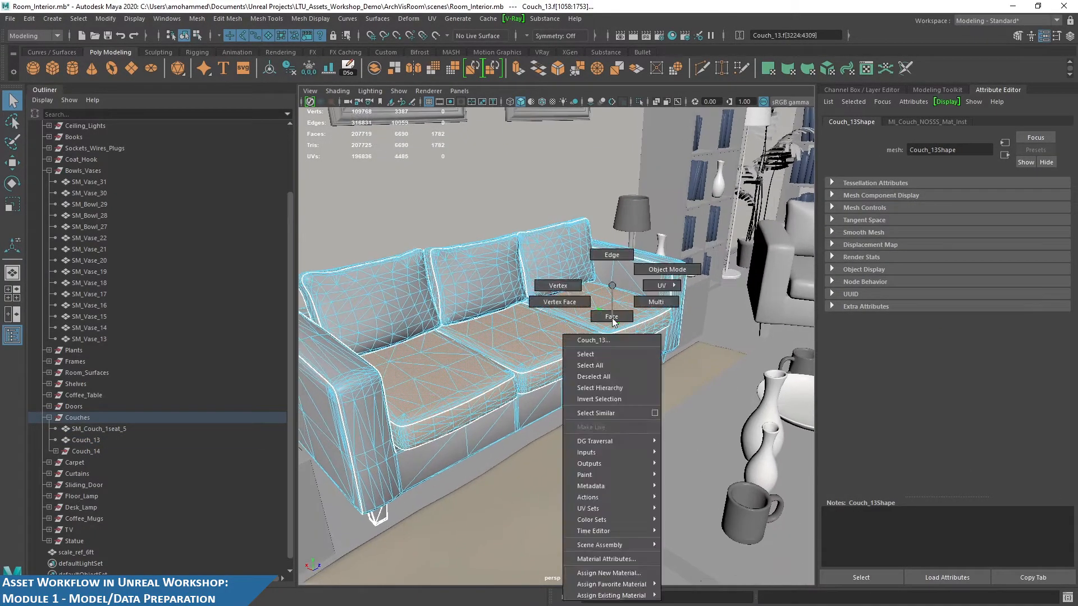
mouse_move(640, 584)
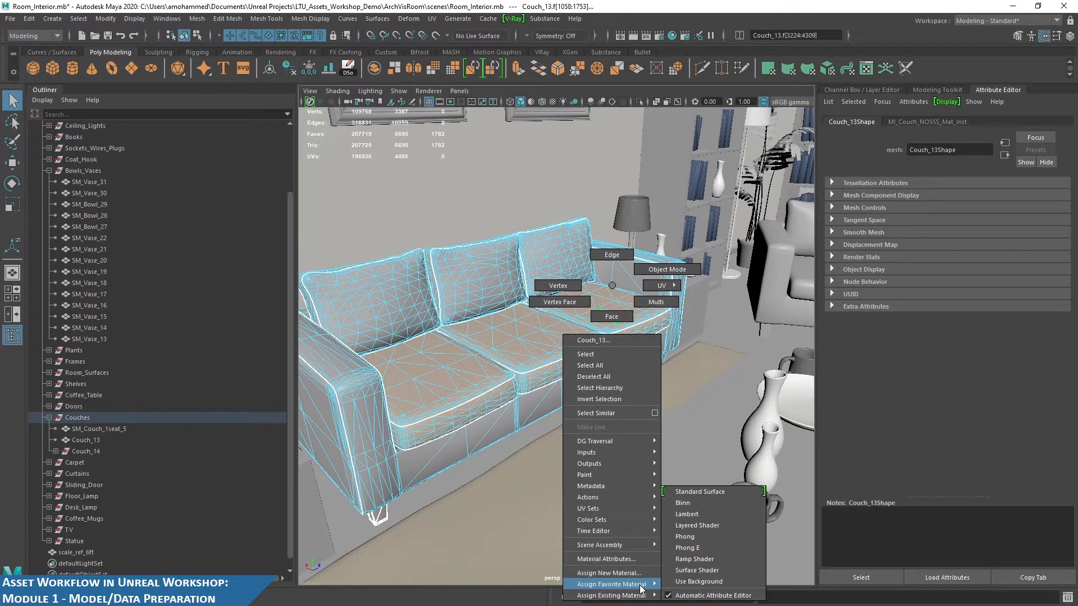
left_click(692, 537)
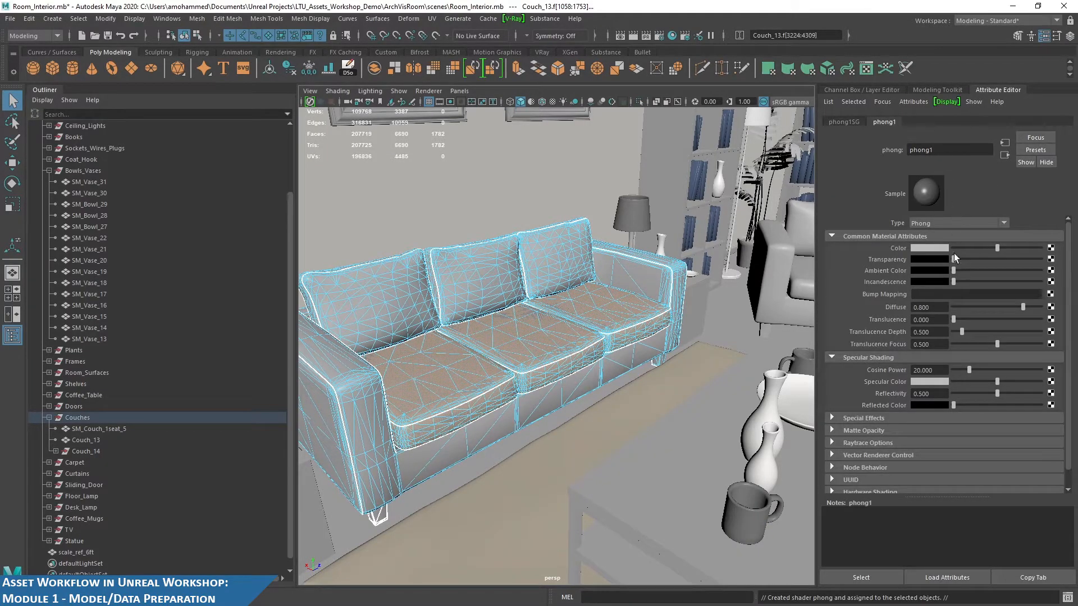
left_click(943, 249)
left_click(928, 220)
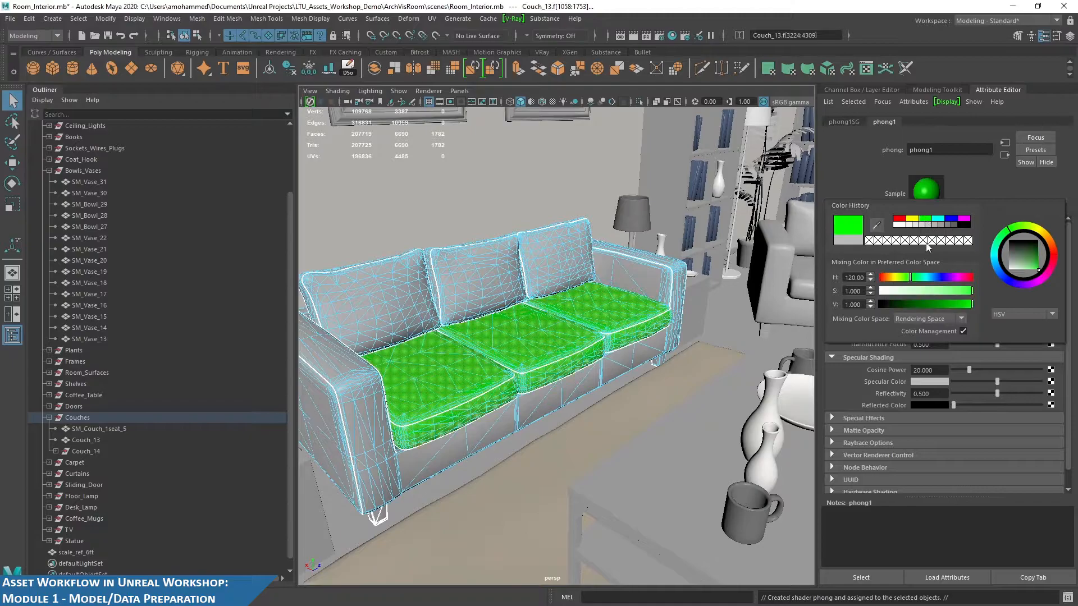
Change the seat cushion Phong material's color to blue
left_click_drag(550, 319, 581, 306, "alt")
right_click_drag(580, 286, 580, 314)
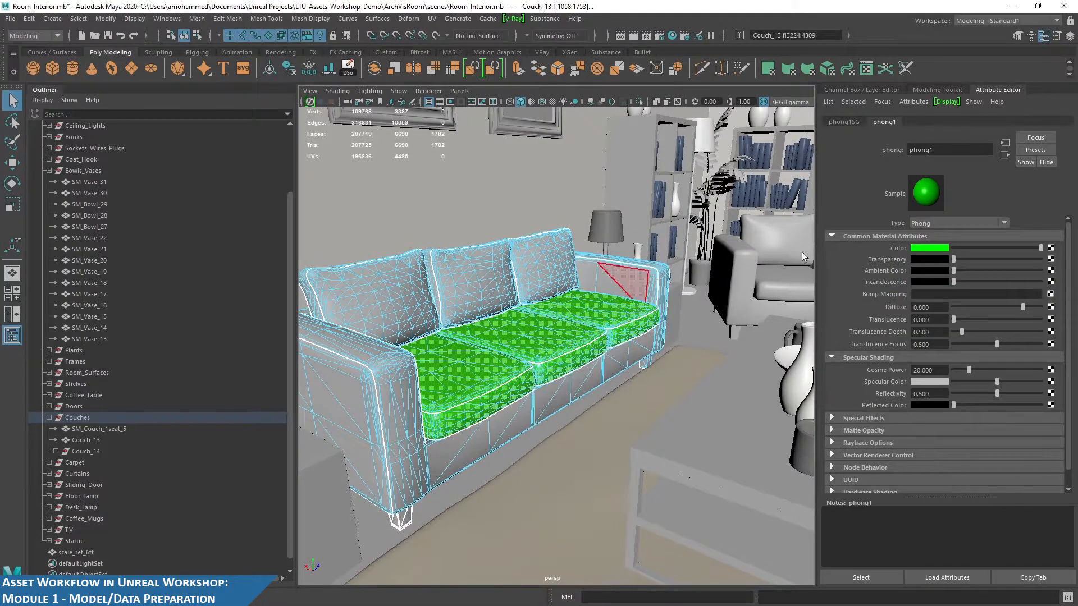
left_click(941, 250)
left_click(949, 218)
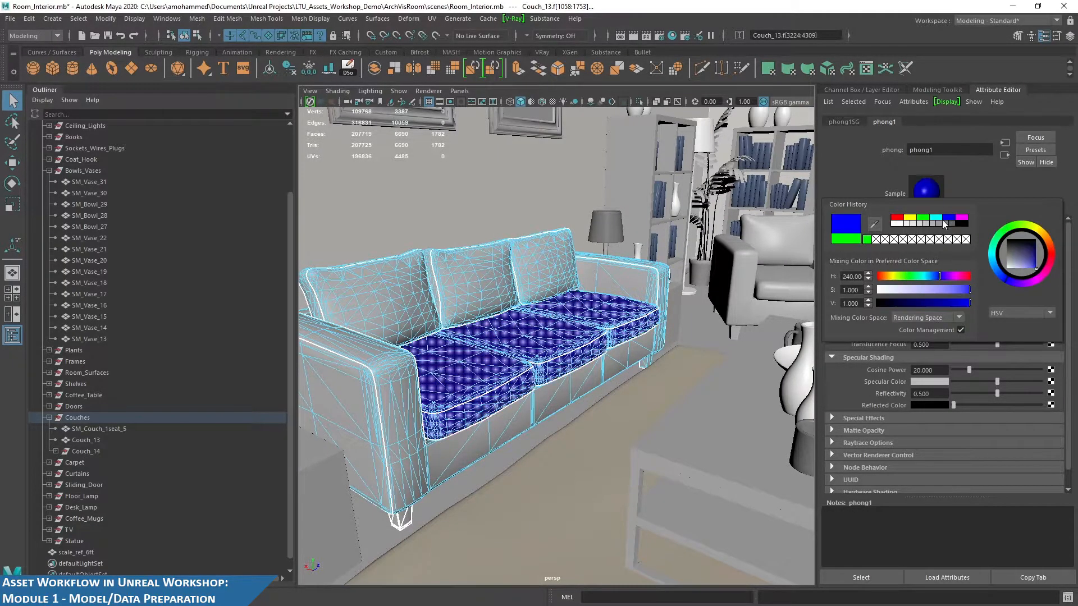
Return Couch_13 to object selection mode in Maya, then switch to Unreal Editor
left_click_drag(542, 287, 507, 305, "alt")
right_click_drag(508, 290, 628, 194)
mouse_move(665, 274)
left_mouse_down("alt")
mouse_move(698, 266)
mouse_move(677, 263)
left_mouse_up("alt")
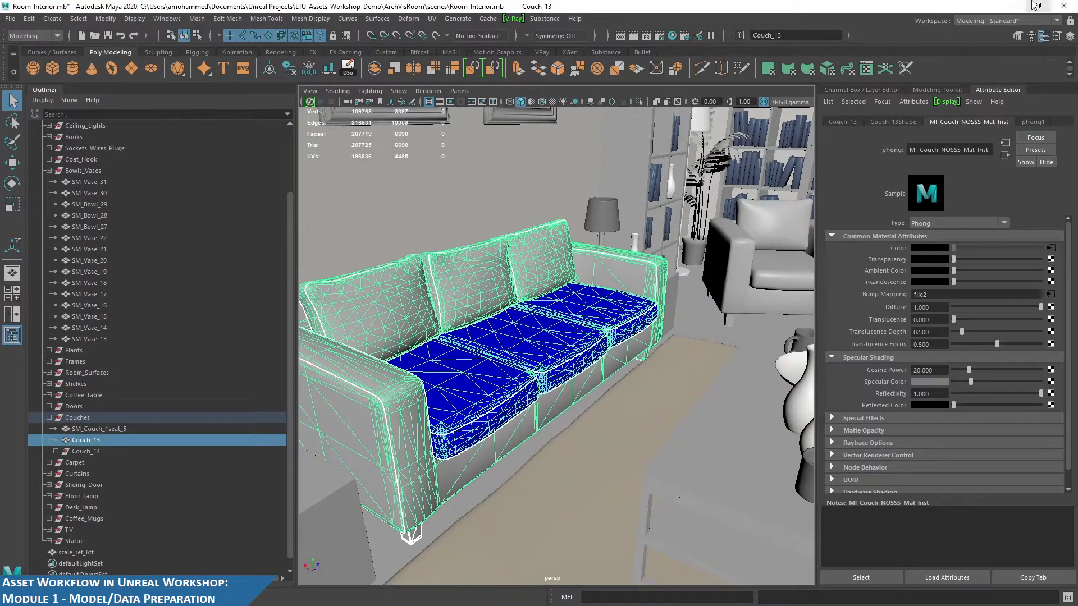
left_click(1013, 6)
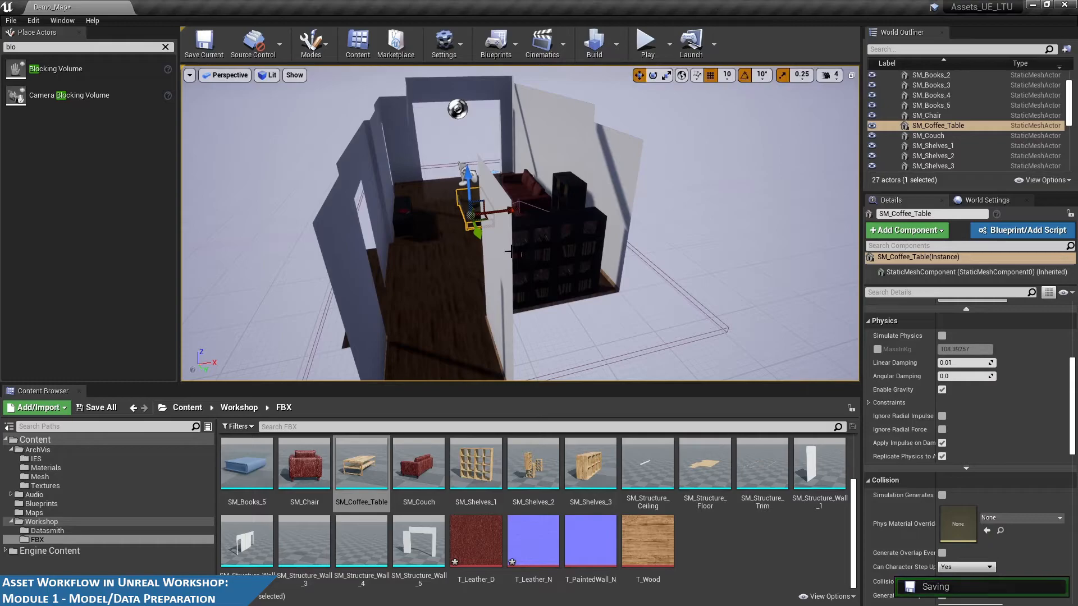
Select SM_Books_1 in Demo_Map and check its Materials section, then view the furnished room
left_click(512, 251)
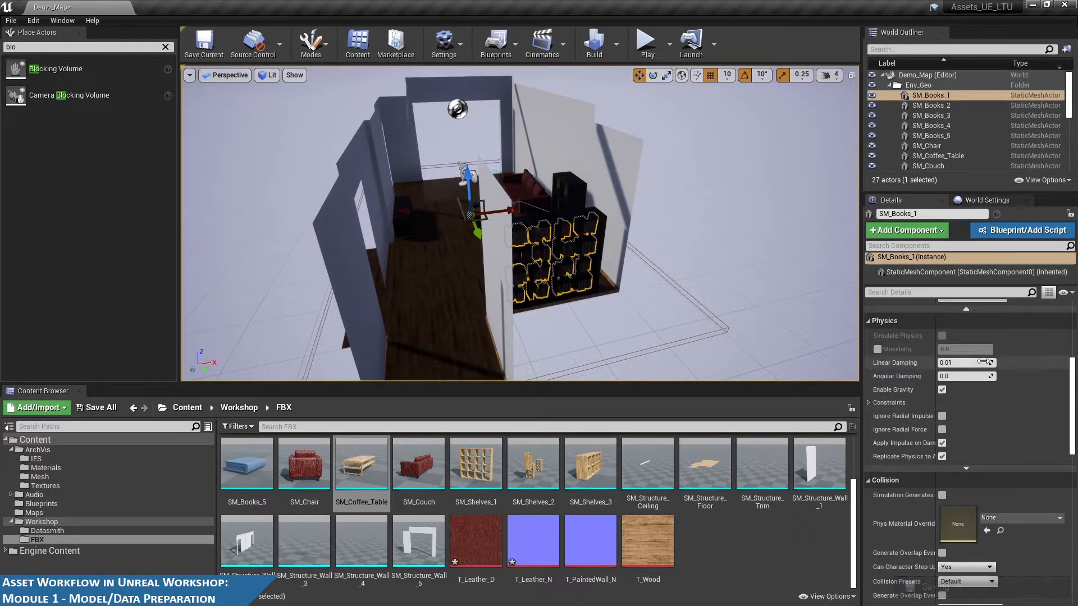
scroll(954, 381, "up", 5)
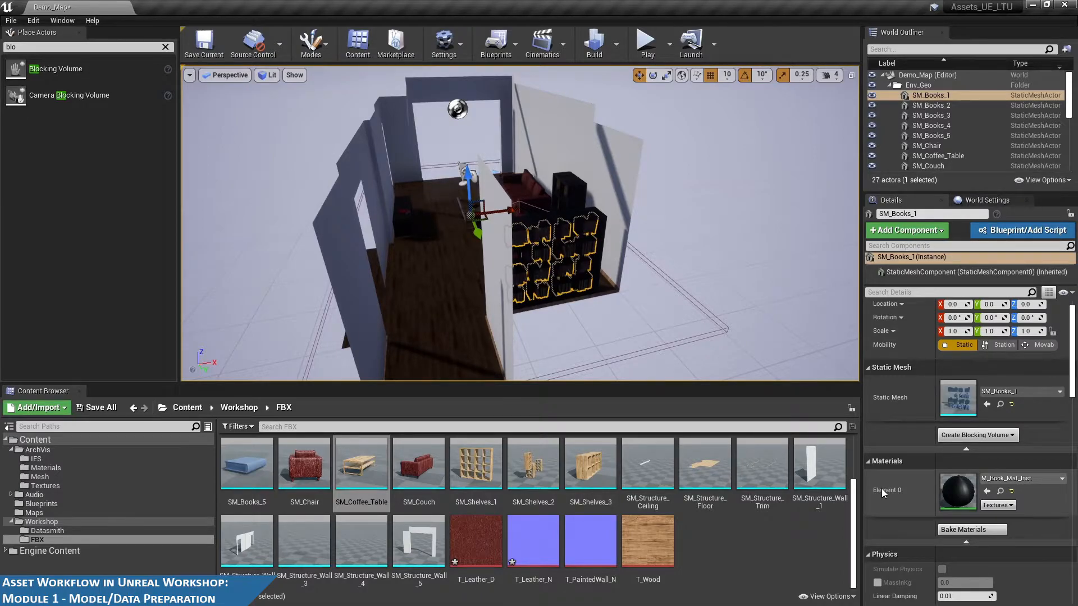
left_click_drag(685, 363, 716, 362, "alt")
left_click_drag(425, 277, 546, 260)
left_click(714, 254)
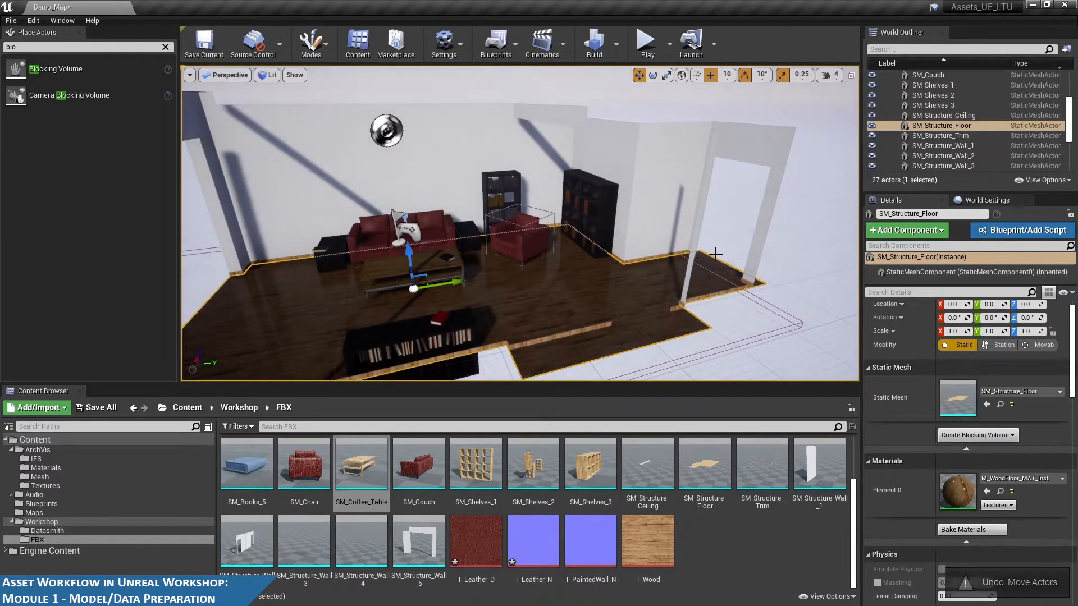
left_click_drag(714, 253, 789, 218, "alt")
Select SM_Couch in the level and frame it in a close view
left_click(449, 255)
key("f")
left_click_drag(449, 256, 421, 253, "alt")
left_click_drag(603, 241, 519, 239, "alt")
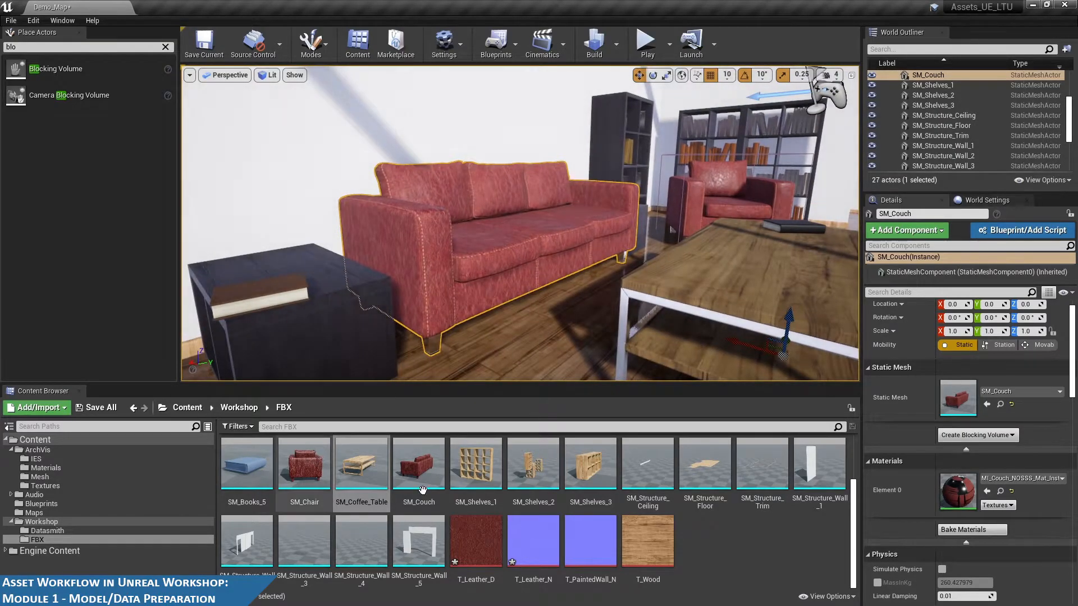
Try the FBX folder's MI_Couch_NOSSS_Mat_Inst on SM_Couch's material Element 0, then undo the assignment
scroll(509, 498, "up", 2)
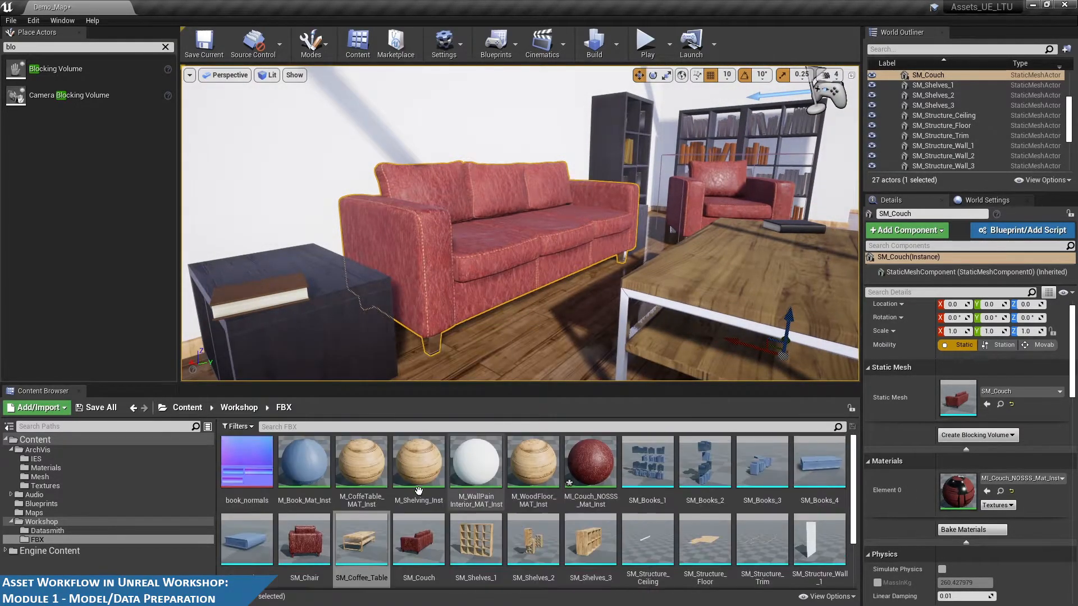
left_click_drag(591, 469, 961, 472)
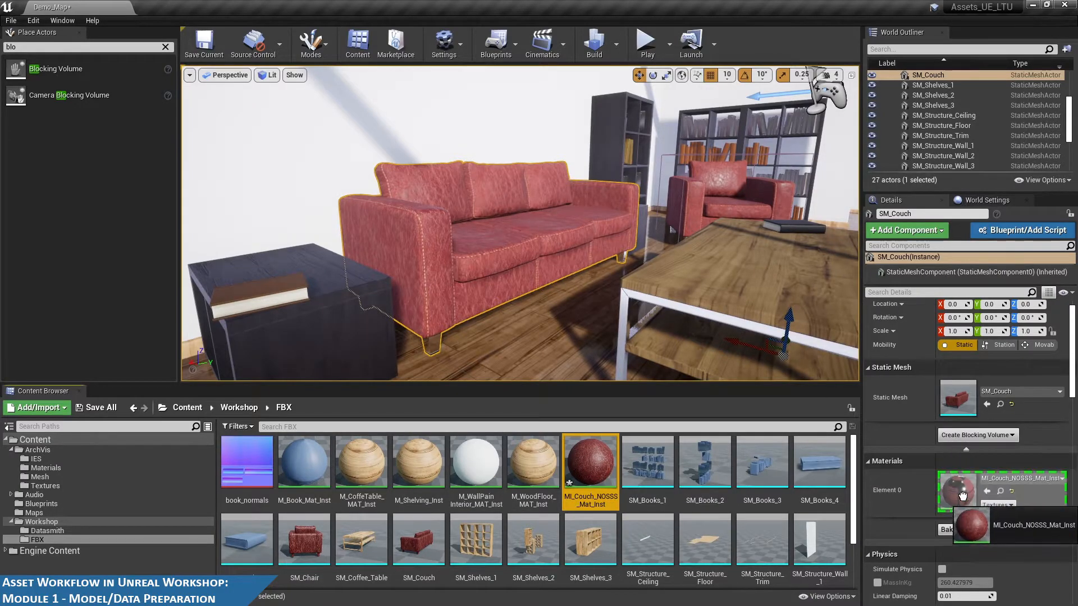
left_click_drag(494, 229, 511, 197, "alt")
scroll(436, 341, "up", 1)
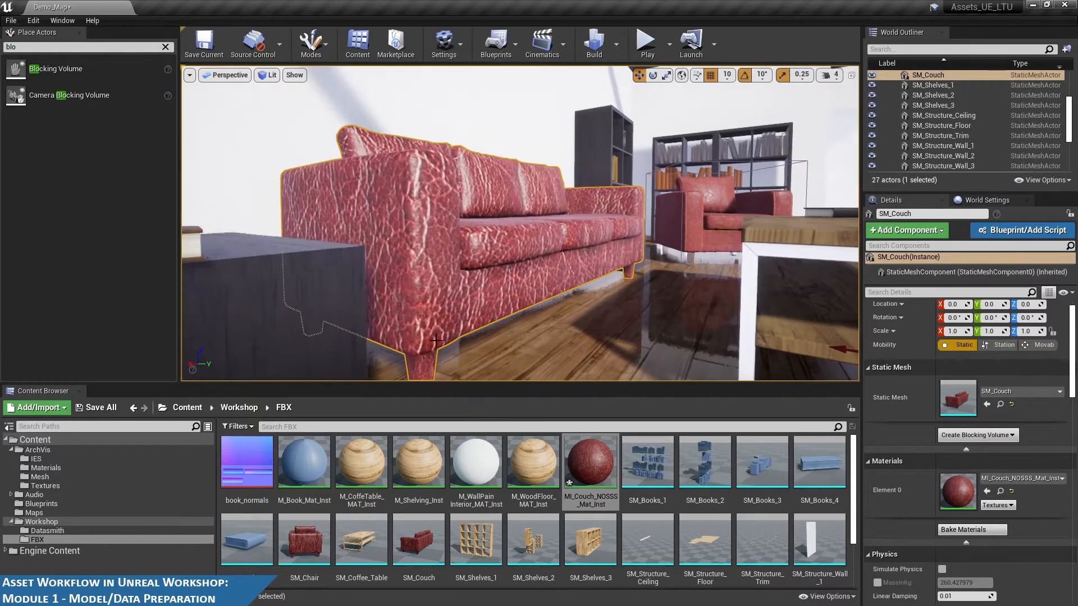
scroll(585, 280, "down", 2)
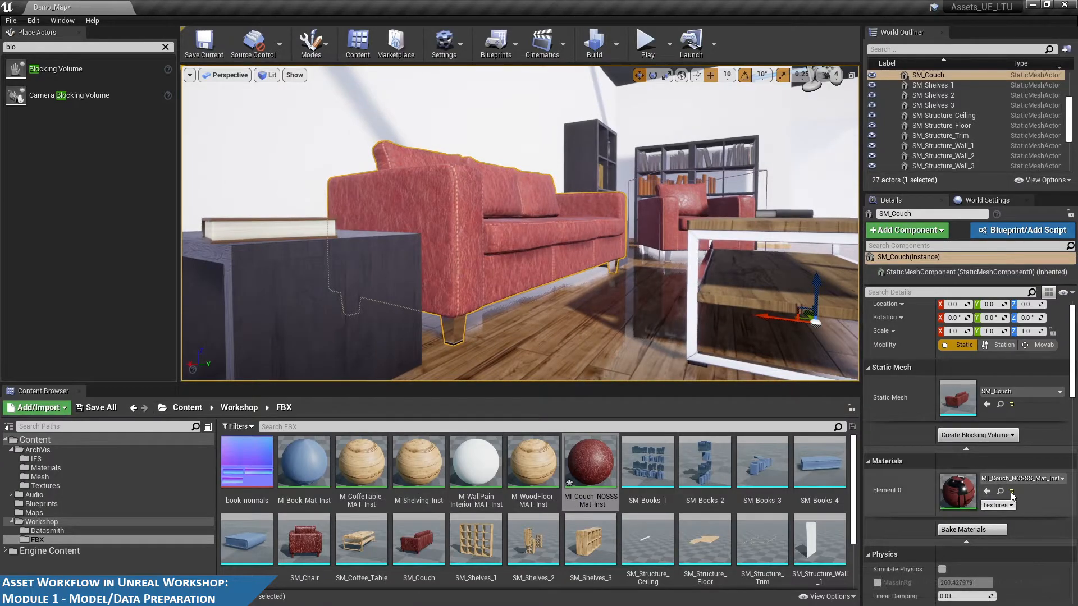
Locate SM_Couch's assigned material instance in ArchVis/Materials, open it and examine its parameter groups and general settings
left_click(999, 492)
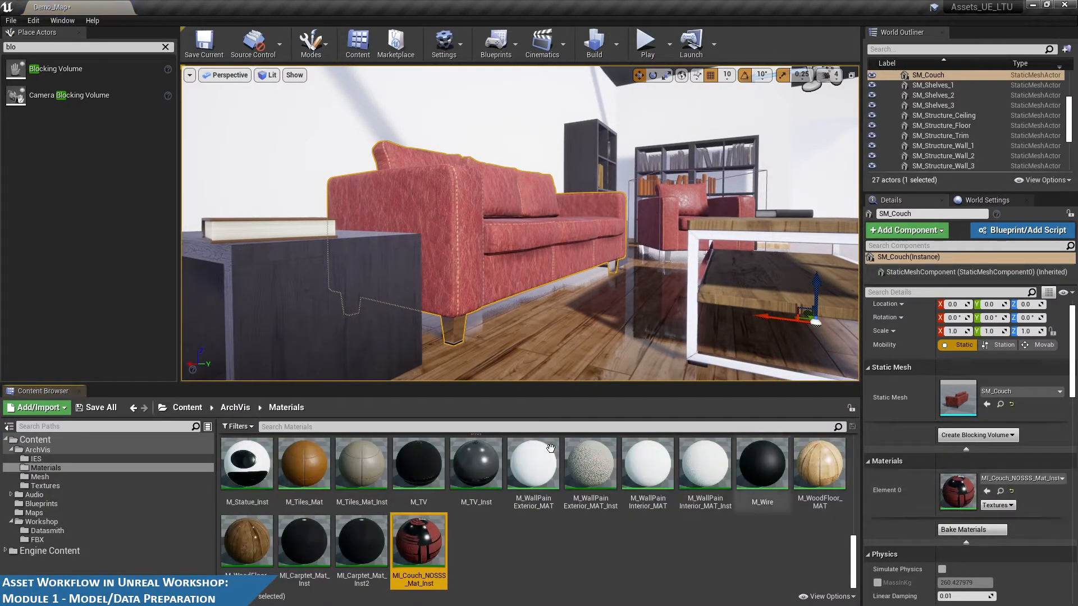
double_click(416, 549)
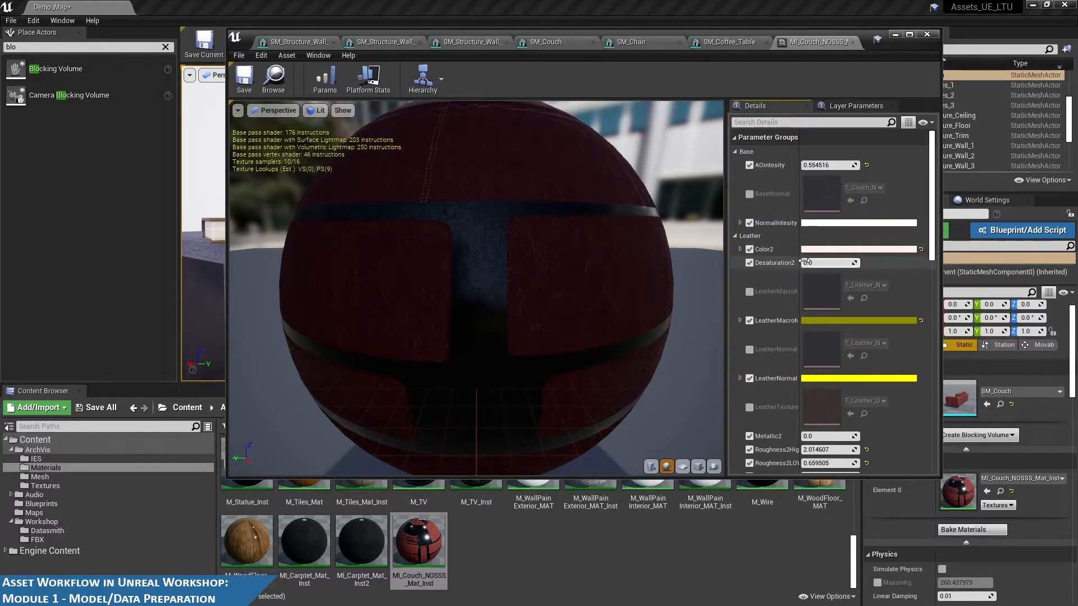
scroll(805, 269, "down", 1)
scroll(861, 325, "down", 4)
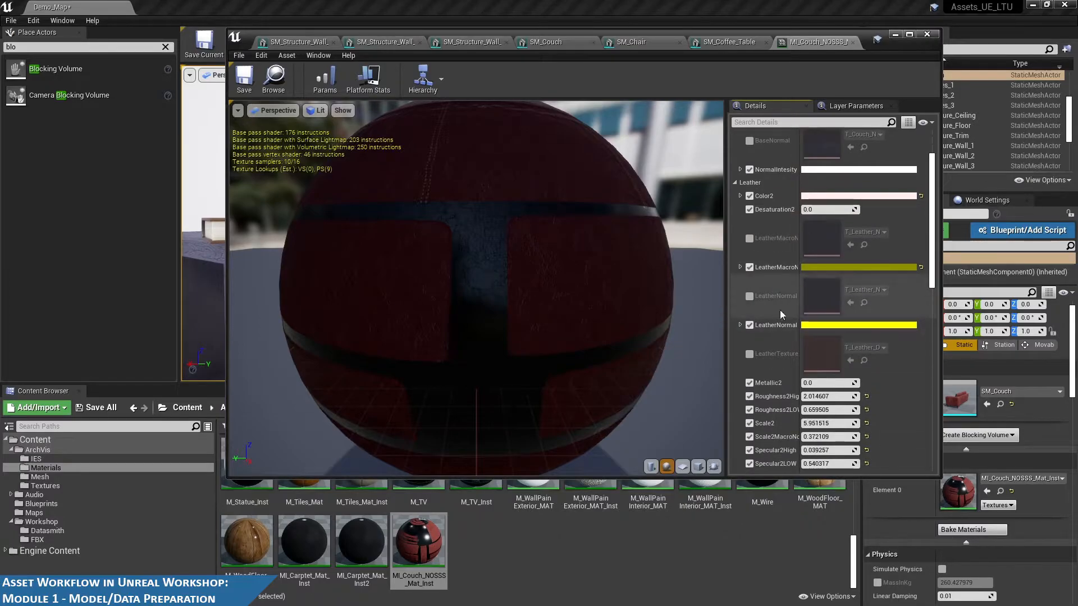
scroll(835, 338, "down", 7)
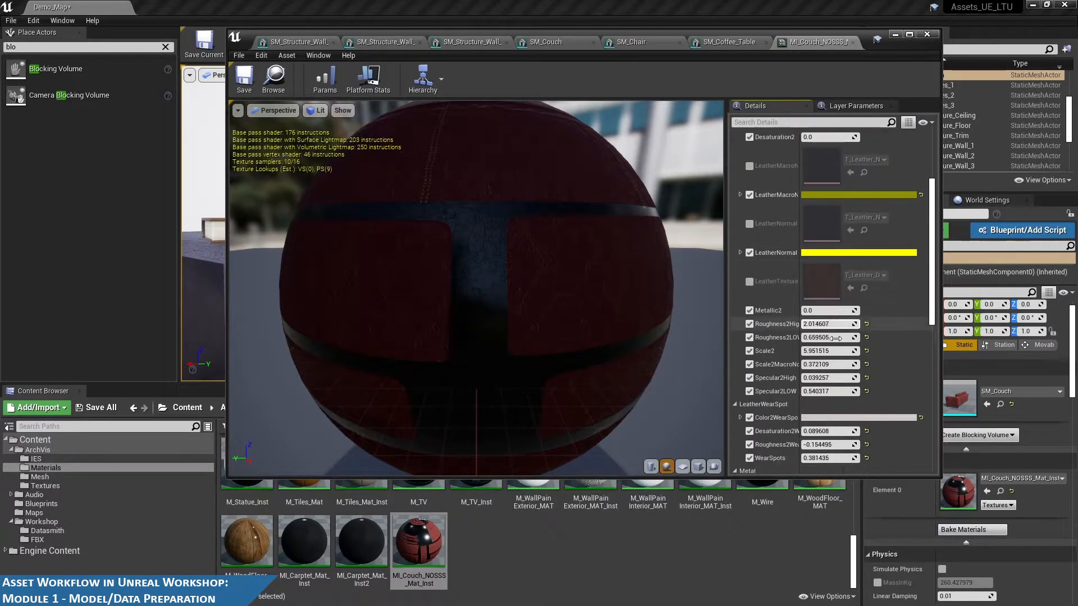
scroll(836, 342, "down", 15)
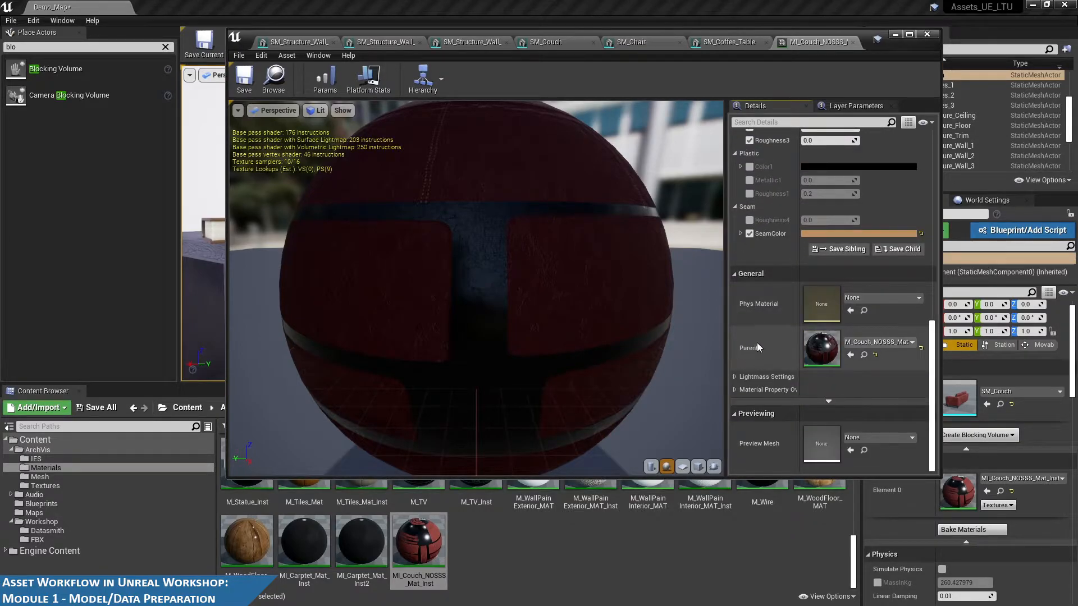
Locate the instance's parent material M_Couch_NOSSS_Mat in the Materials folder and open it in the material editor
left_click(862, 356)
left_click_drag(630, 33, 755, 28)
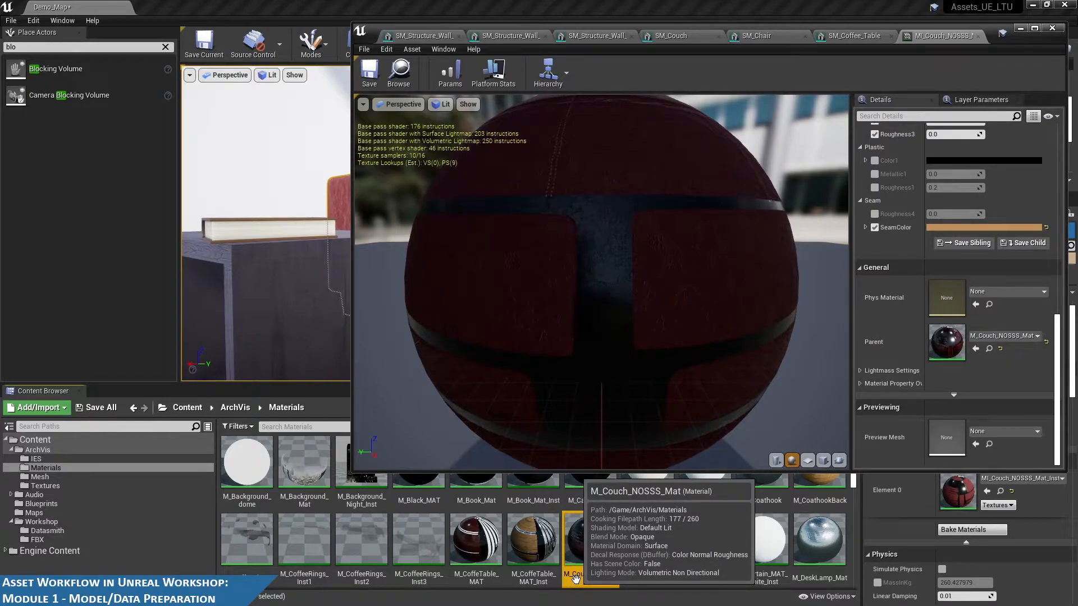
left_click_drag(575, 579, 942, 342)
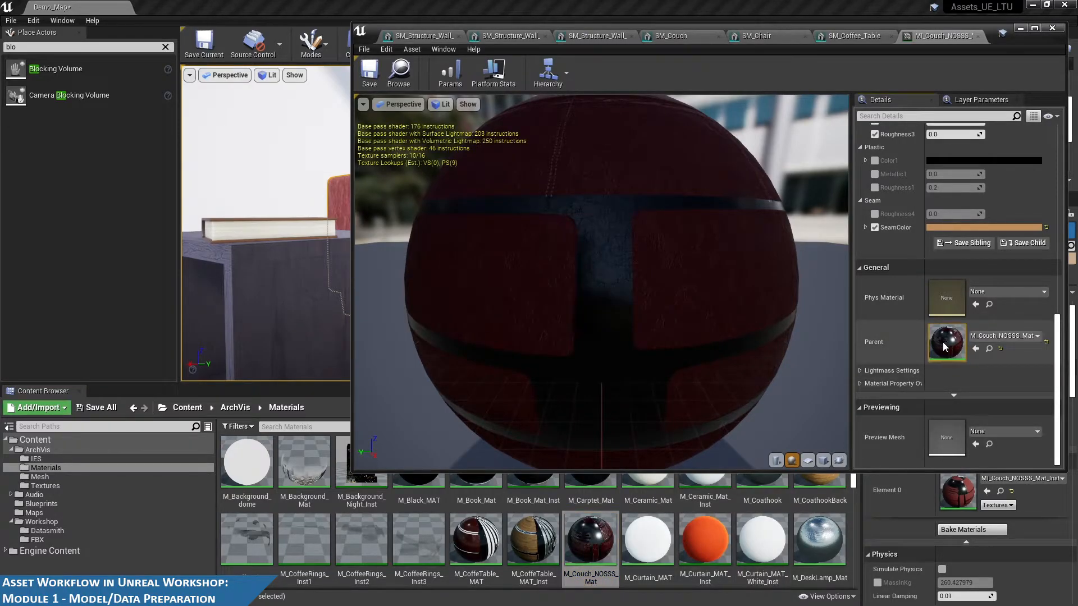
double_click(942, 342)
Examine the overall node groups of M_Couch_NOSSS_Mat and inspect the Leather Scale group
scroll(709, 283, "down", 7)
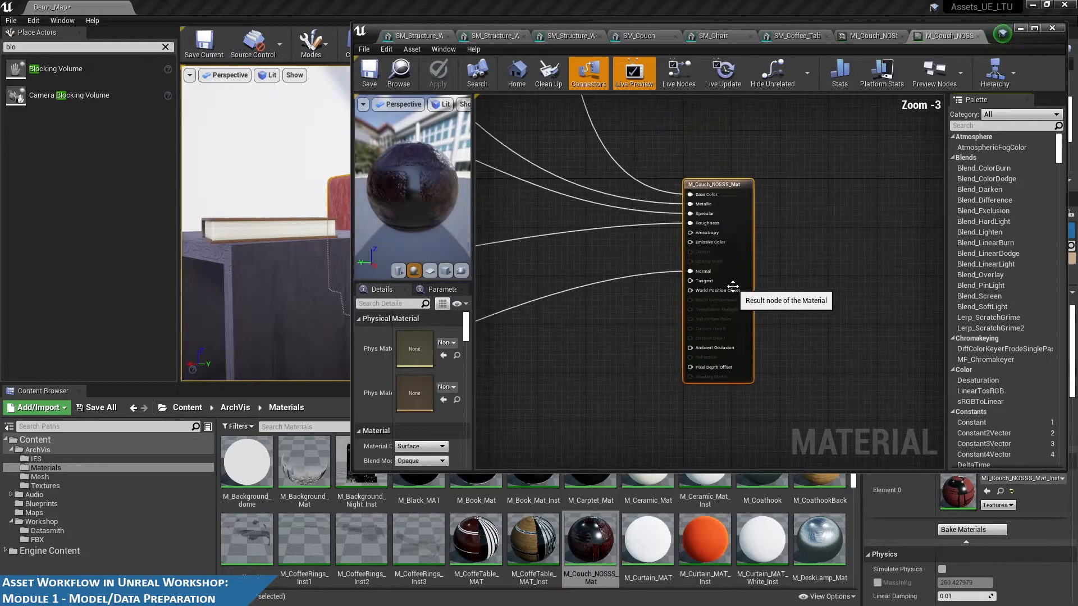
scroll(709, 284, "down", 5)
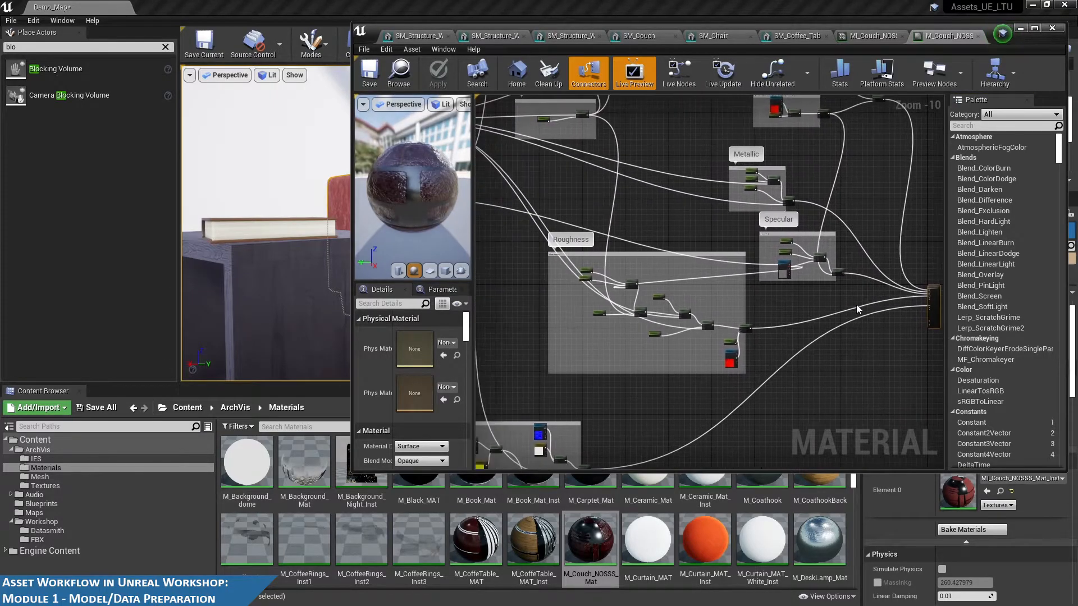
right_click_drag(858, 369, 829, 362)
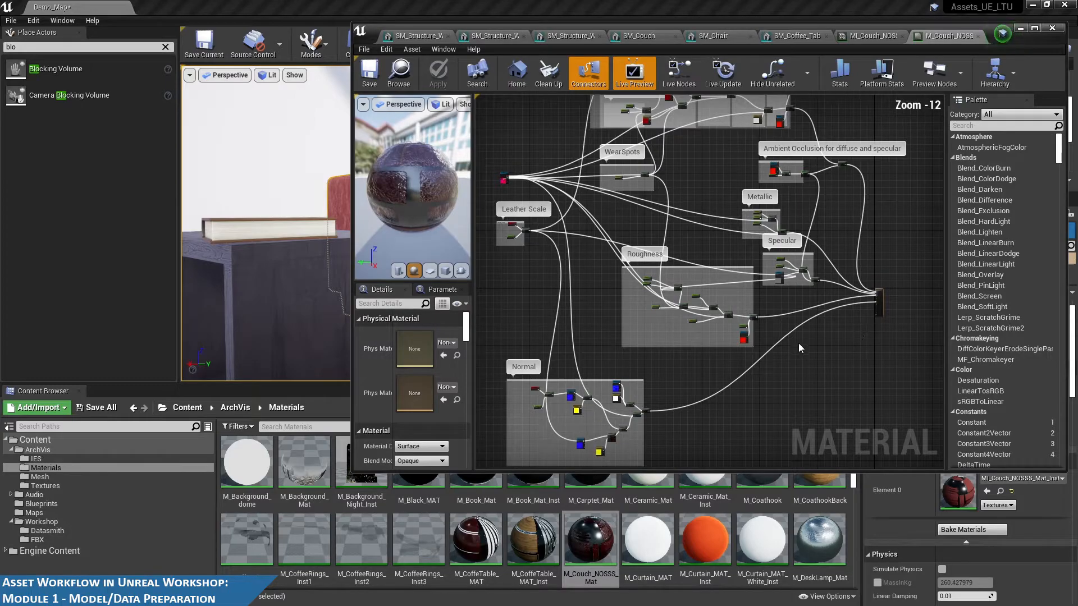
right_click_drag(799, 342, 821, 411)
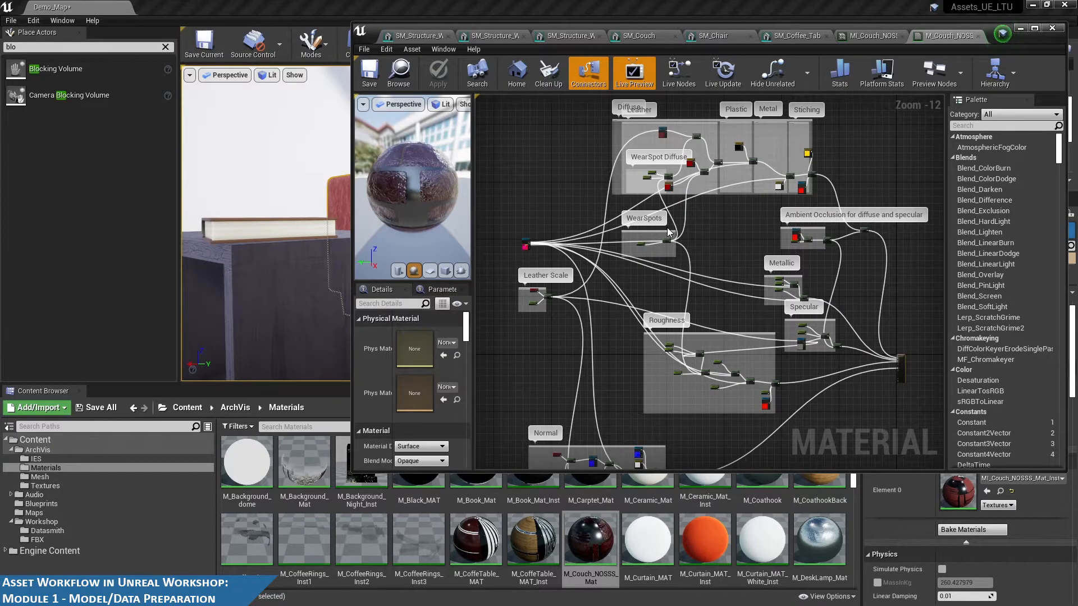
right_click_drag(694, 190, 848, 278)
scroll(712, 220, "up", 2)
scroll(848, 278, "up", 2)
right_click_drag(866, 317, 858, 178)
scroll(584, 274, "up", 3)
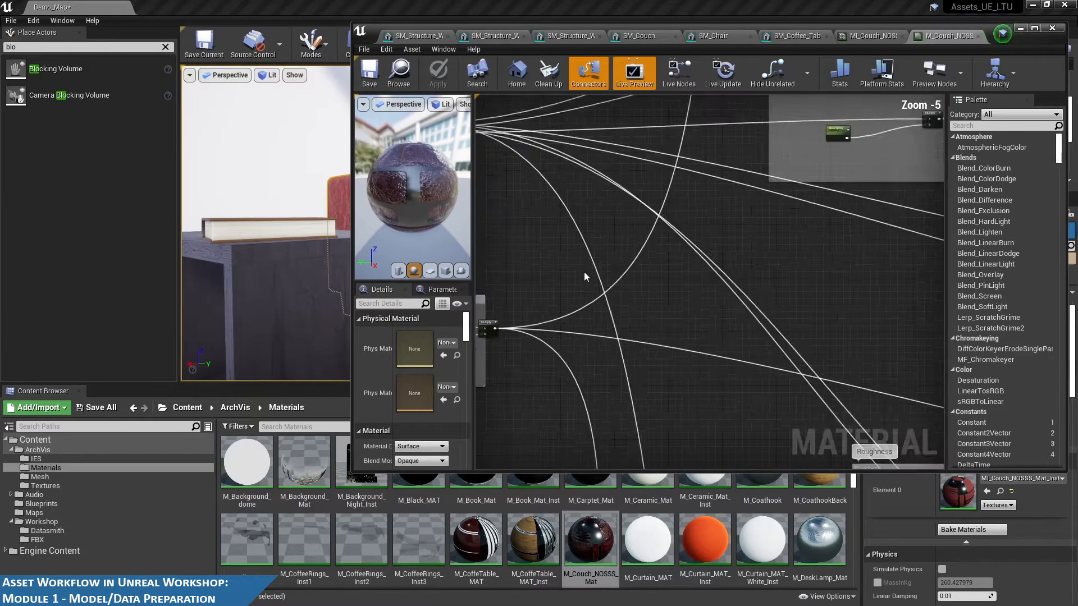
right_click_drag(649, 326, 732, 324)
scroll(732, 324, "up", 1)
right_click_drag(587, 379, 756, 359)
right_click_drag(660, 324, 678, 317)
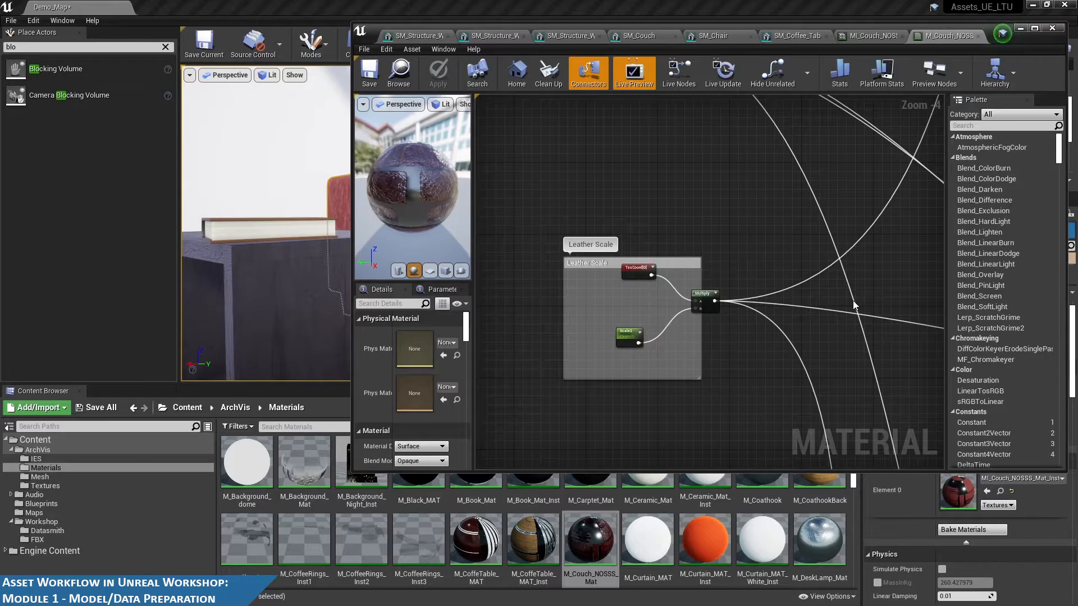
Examine how Roughness2LOW, Roughness2High and Roughness2WearSpot feed the Lerp nodes in the Roughness group
scroll(853, 305, "down", 3)
right_click_drag(810, 319, 606, 264)
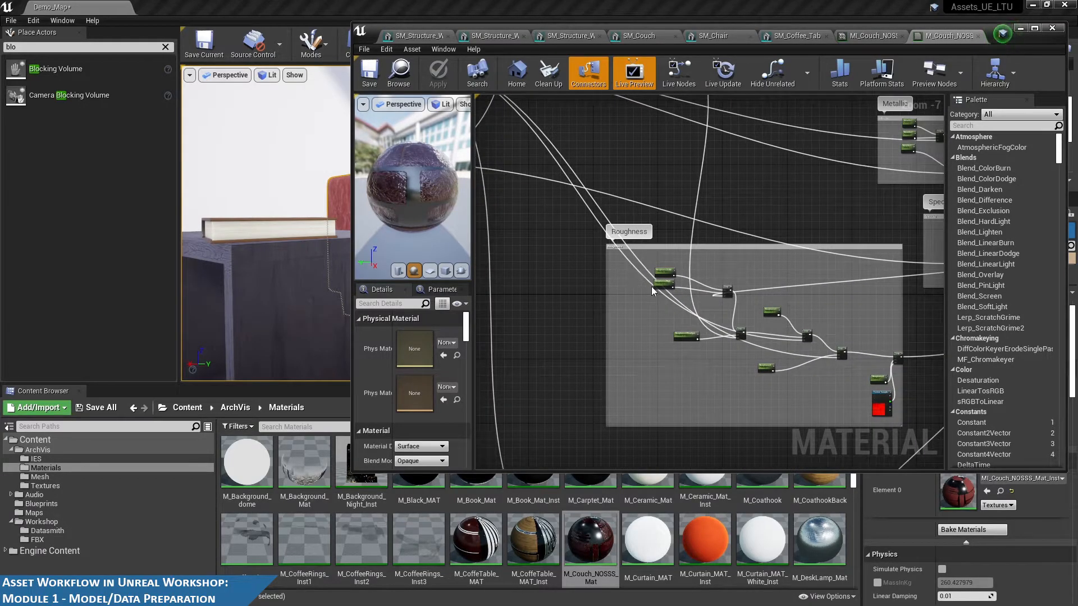
scroll(652, 291, "up", 4)
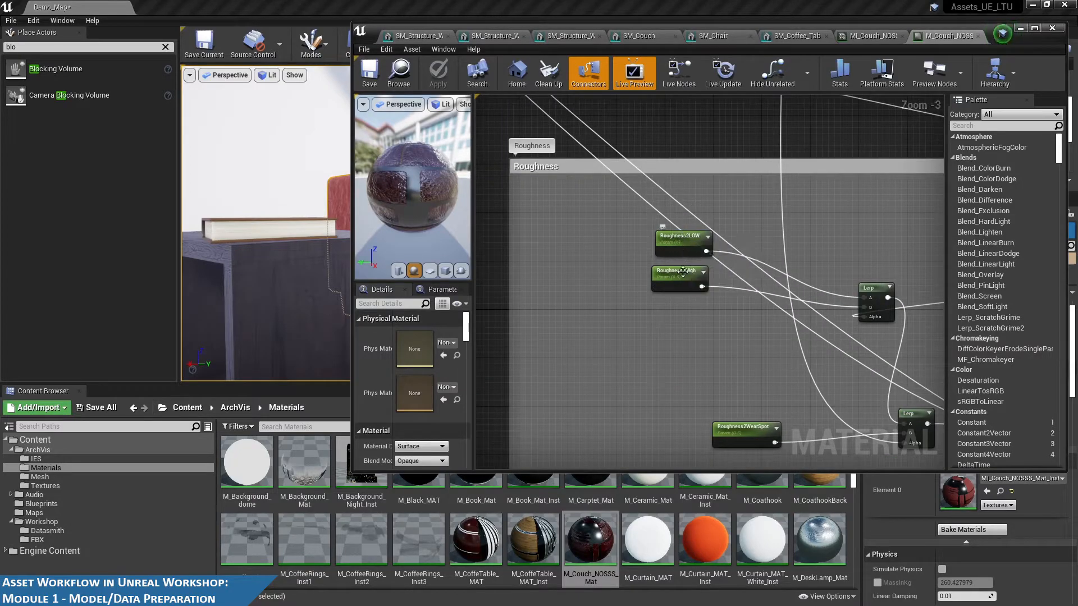
right_click_drag(796, 322, 726, 288)
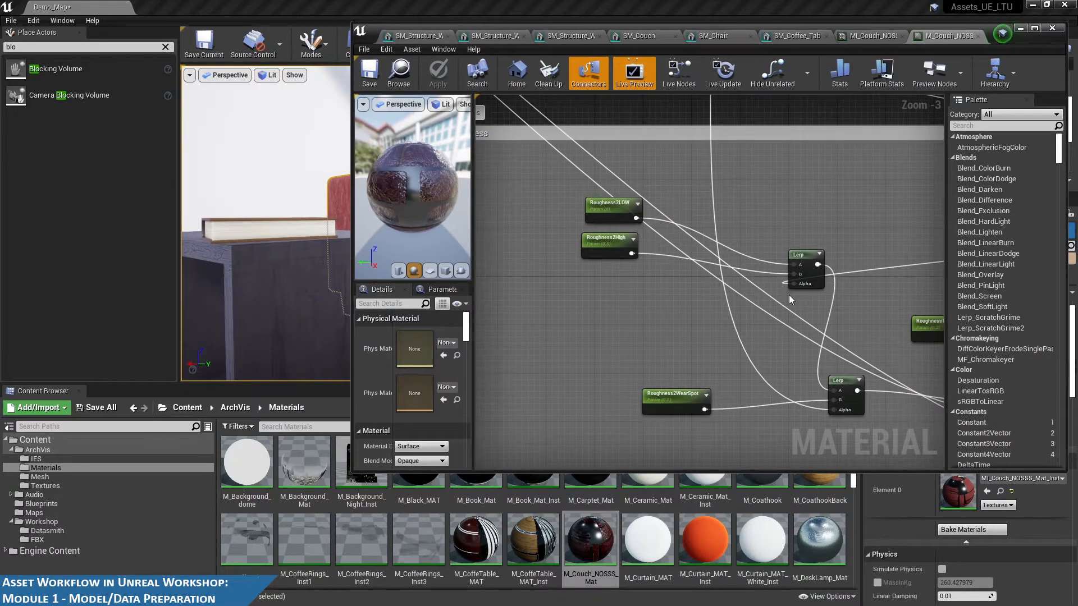
right_click_drag(790, 300, 693, 268)
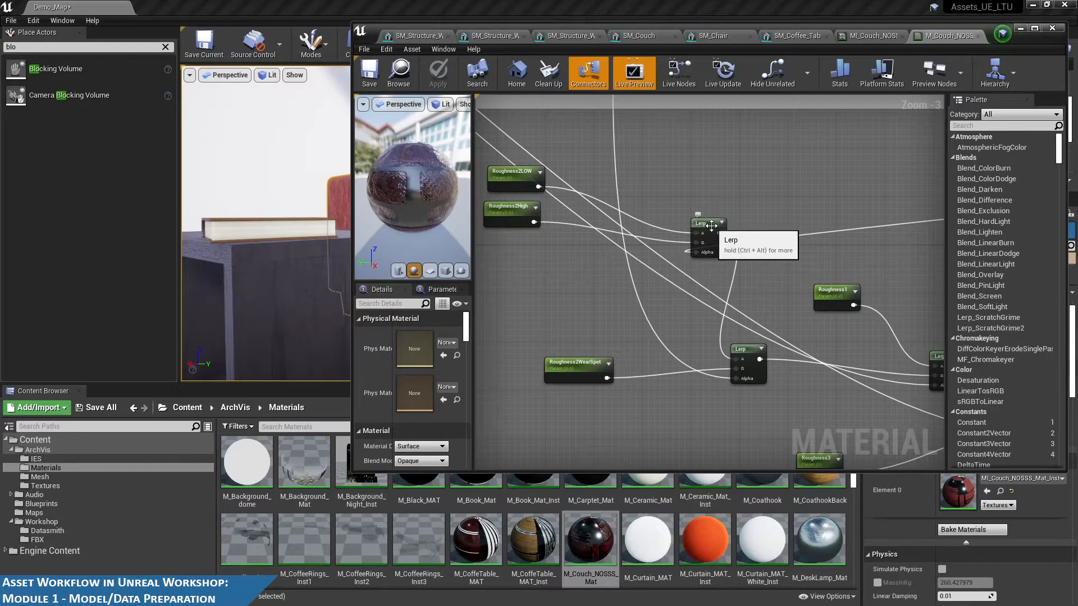
right_click_drag(759, 313, 672, 282)
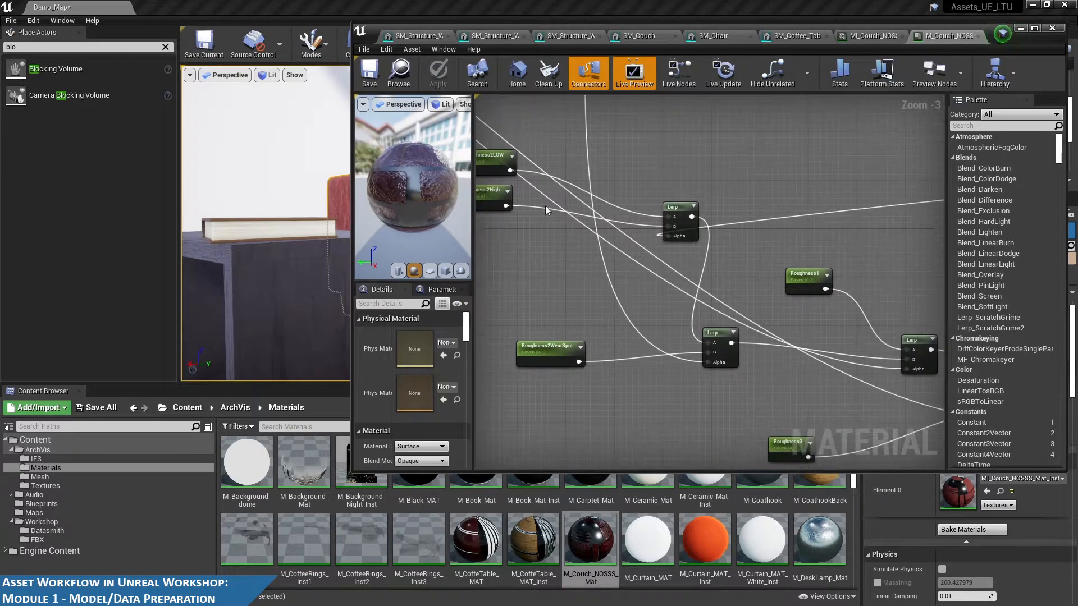
Follow the remaining Roughness Lerp chain and inspect the Texture Sample node that feeds its final Lerp
scroll(643, 307, "down", 2)
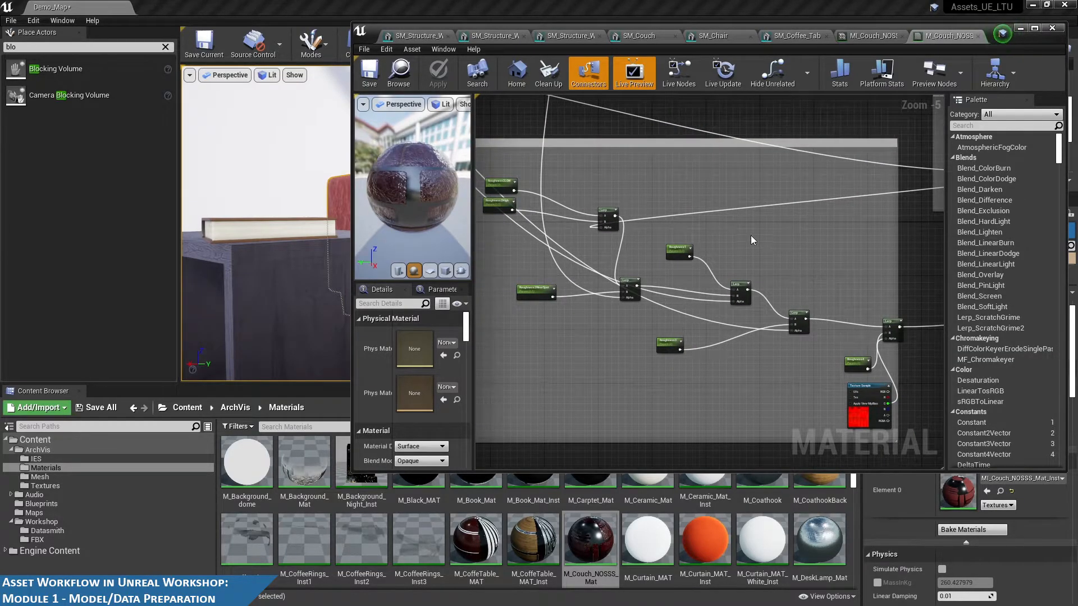
right_click_drag(751, 236, 828, 248)
right_click_drag(801, 211, 666, 183)
scroll(704, 228, "up", 1)
right_click_drag(703, 228, 645, 190)
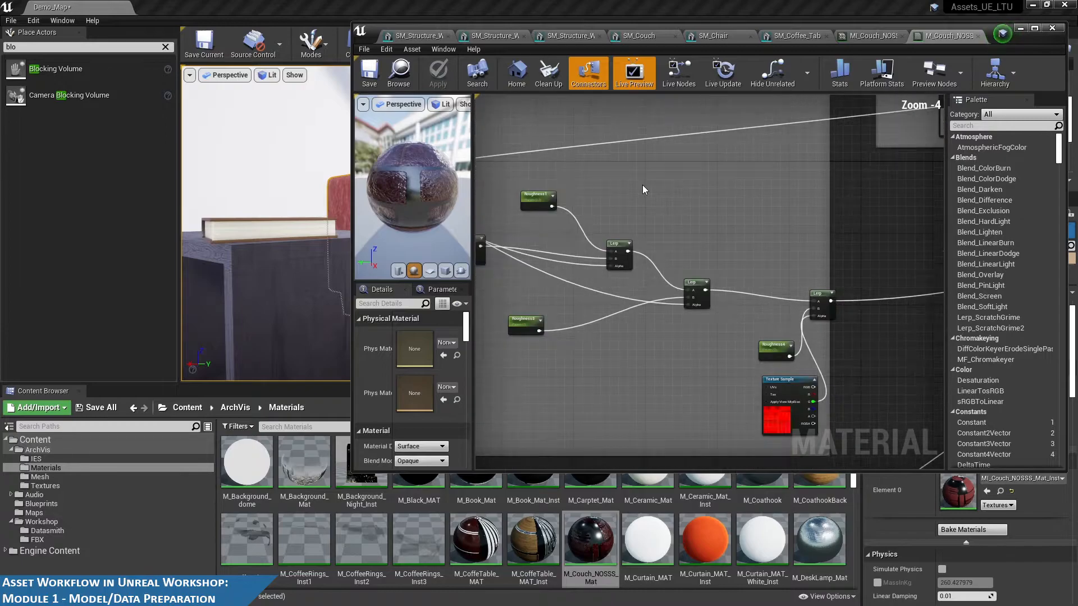
scroll(690, 258, "up", 1)
right_click_drag(753, 293, 678, 214)
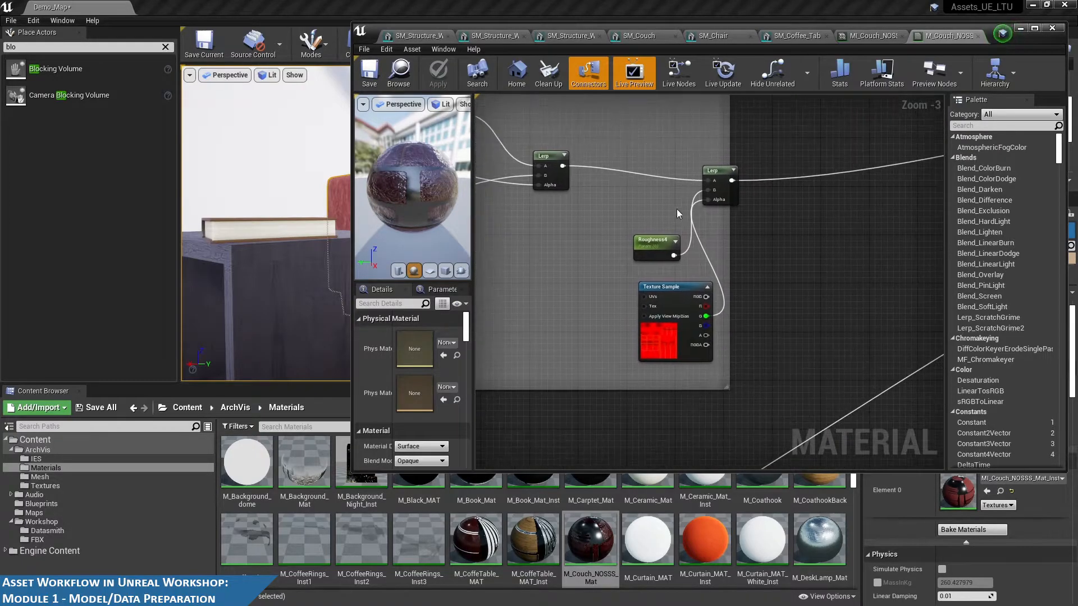
left_click(673, 288)
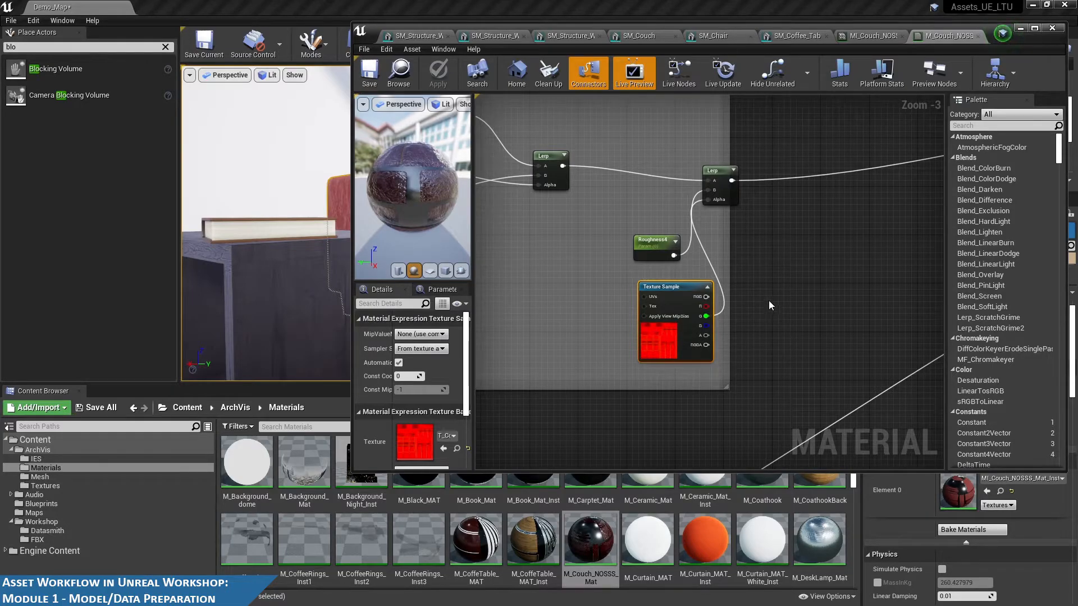
right_click_drag(779, 294, 780, 309)
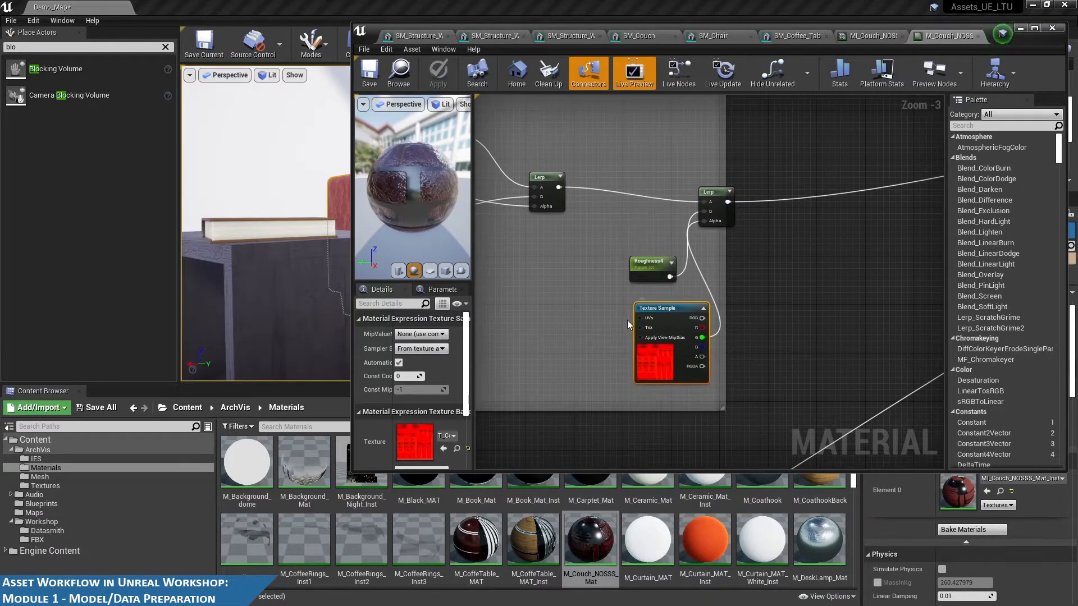
Examine the material graph's Diffuse group, including its Leather and WearSpot Diffuse nodes
scroll(709, 289, "down", 4)
scroll(709, 289, "down", 3)
right_click_drag(621, 339, 789, 259)
right_click_drag(629, 201, 659, 324)
right_click_drag(659, 239, 676, 337)
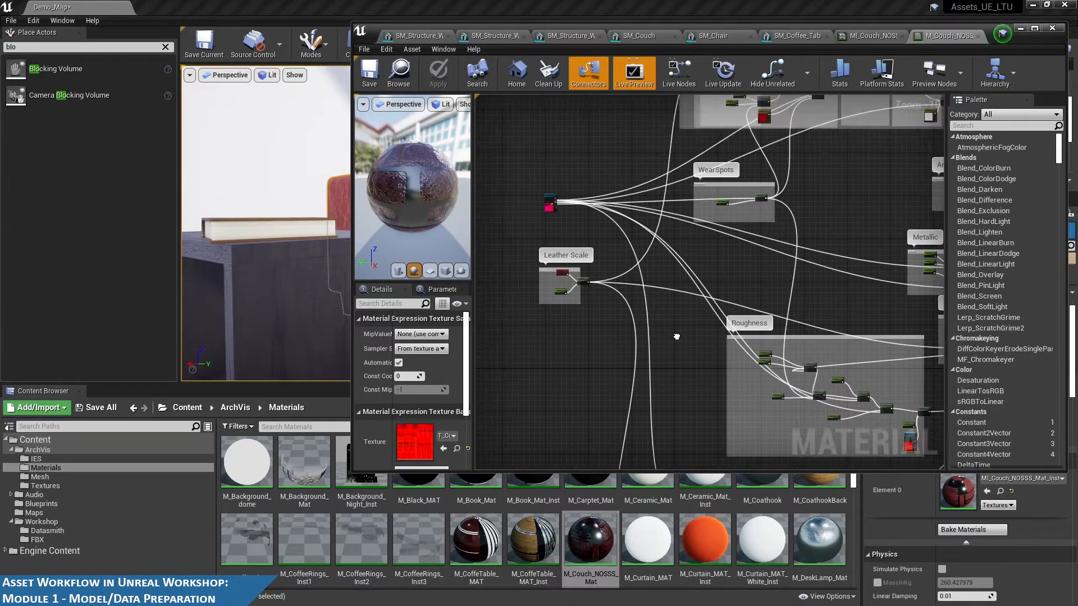
right_click_drag(662, 290, 615, 368)
scroll(715, 278, "up", 8)
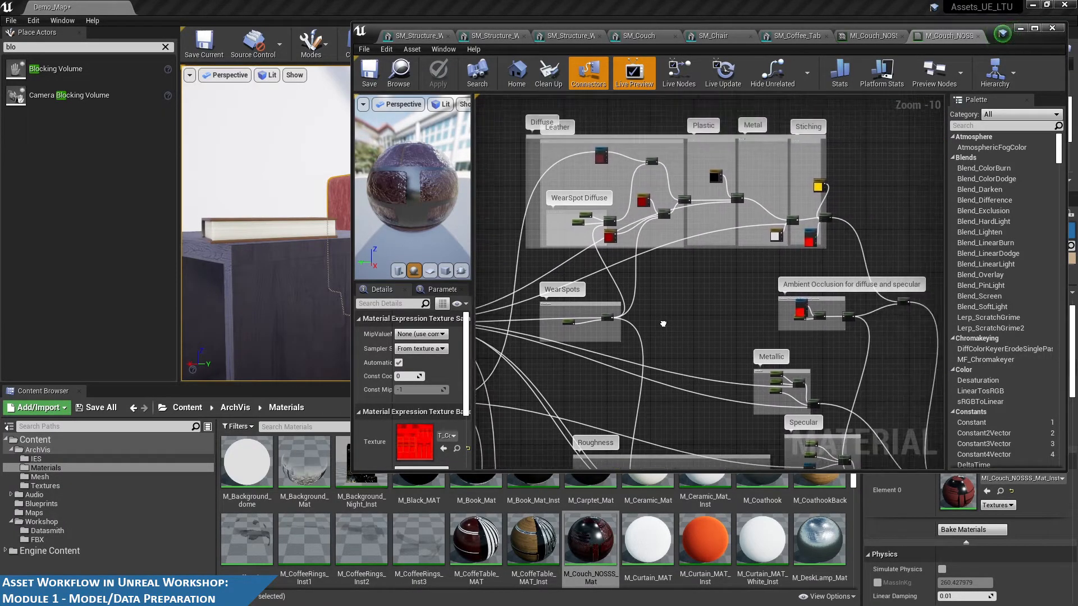
scroll(657, 302, "down", 3)
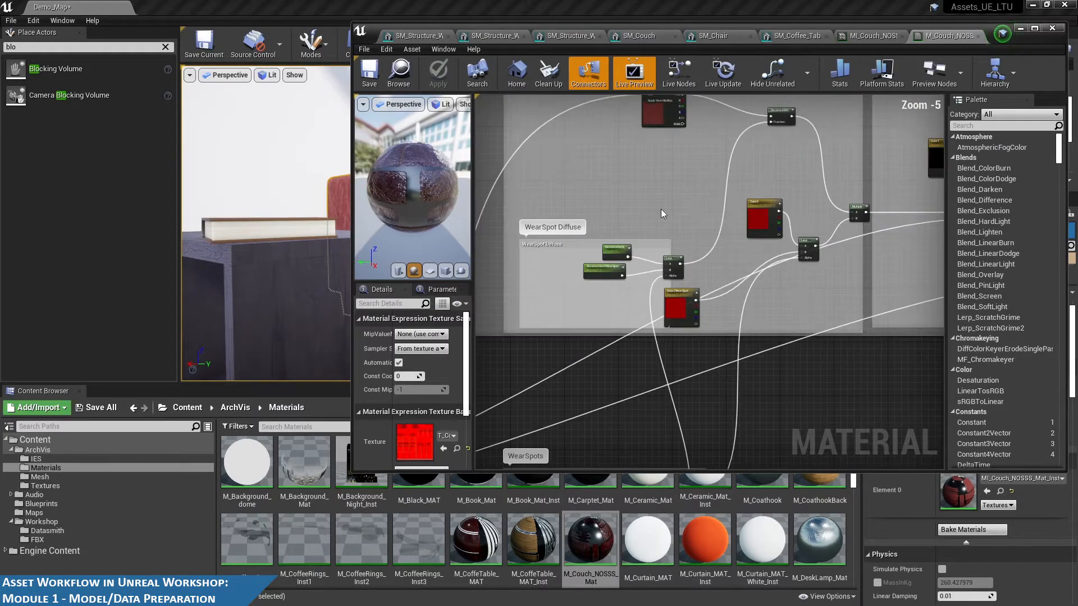
Browse the Materials folder, switch to the ArchVis Textures folder and open the T_Couch_Mask texture
left_click_drag(775, 33, 1077, 78)
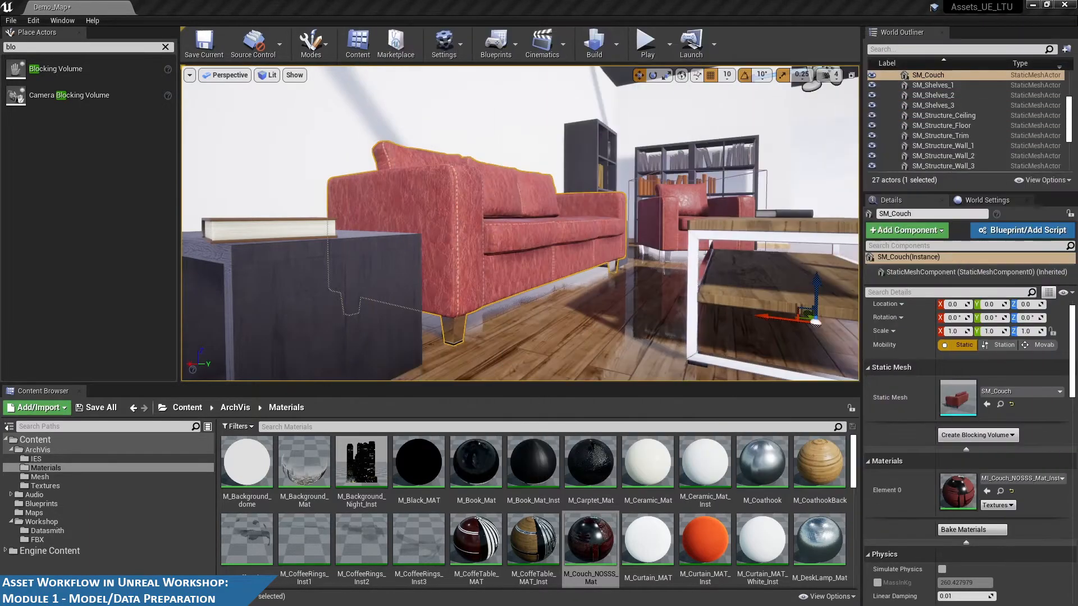
scroll(767, 469, "down", 10)
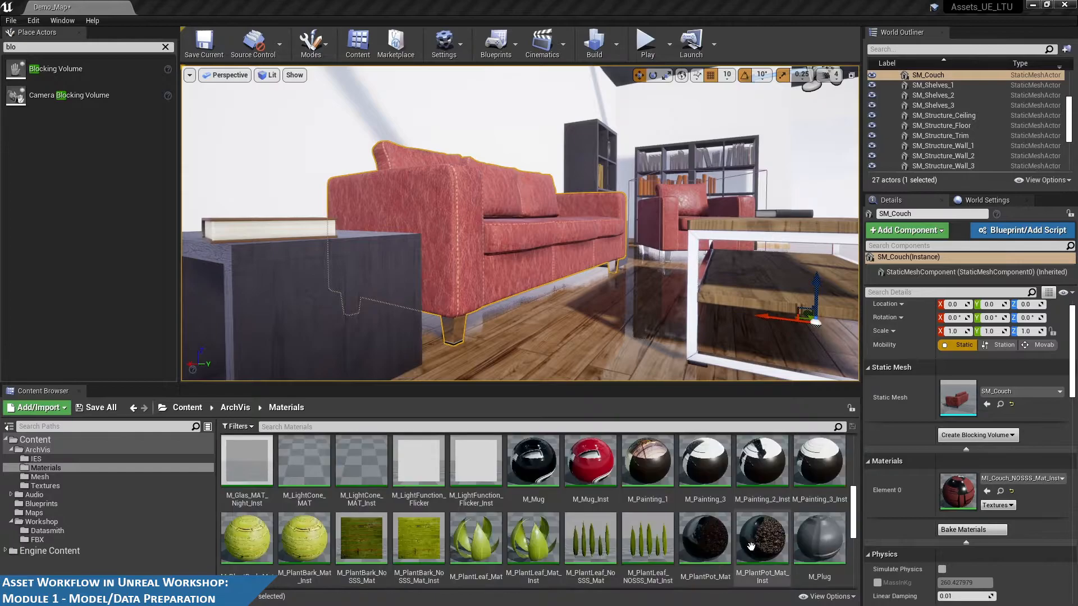
scroll(752, 547, "down", 10)
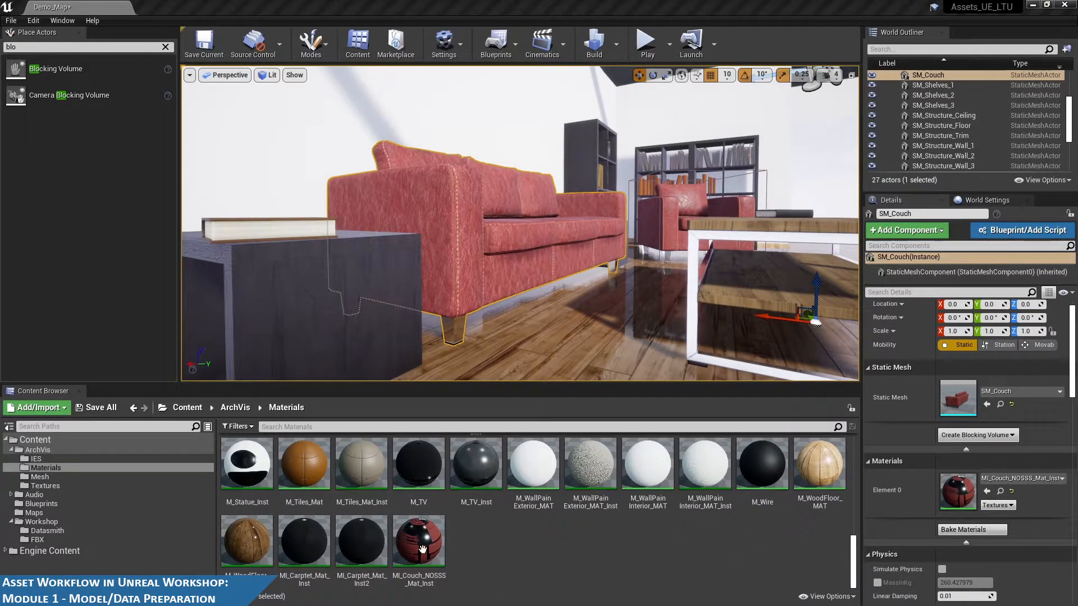
scroll(477, 522, "up", 5)
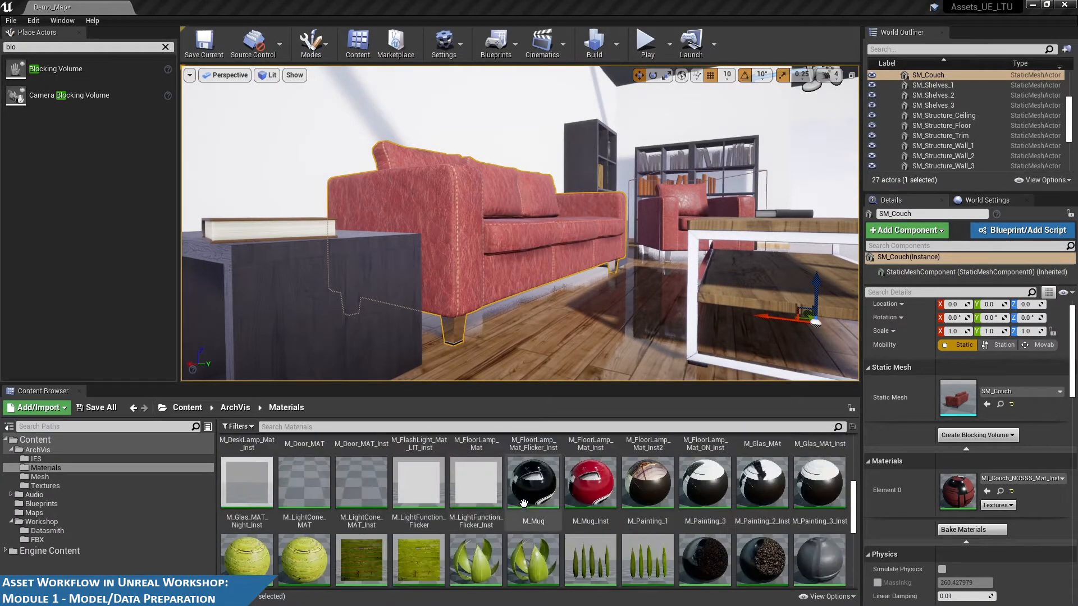
scroll(523, 502, "up", 5)
left_click(45, 486)
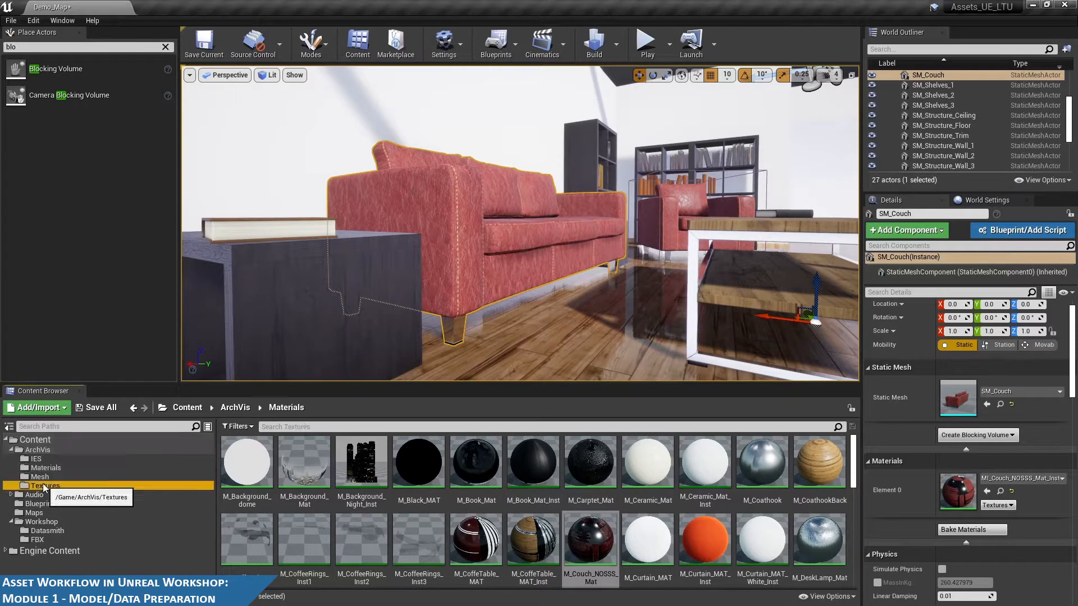
scroll(558, 521, "down", 1)
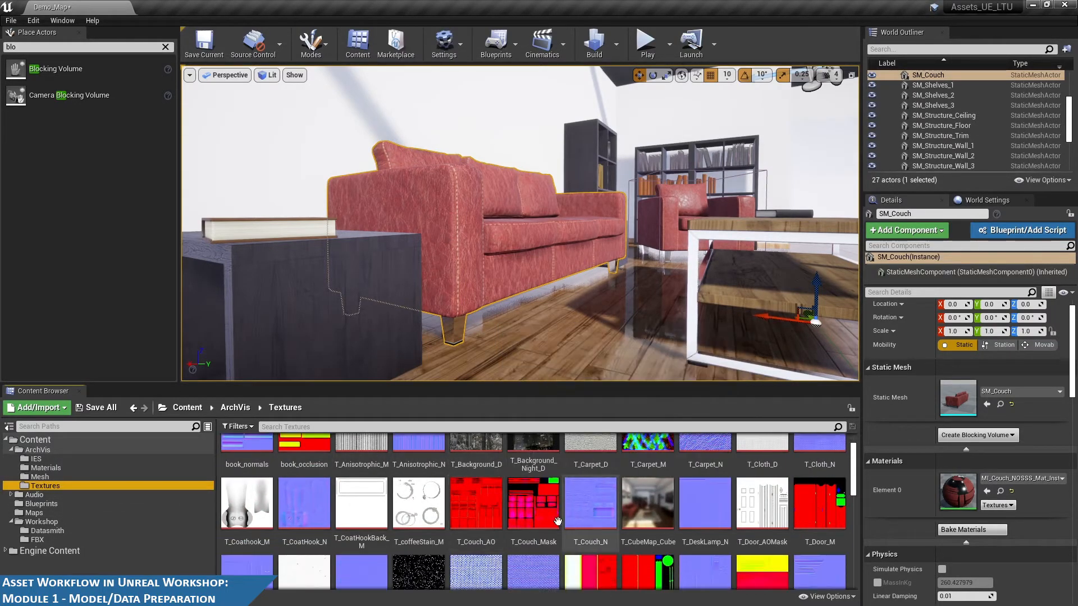
left_click(534, 508)
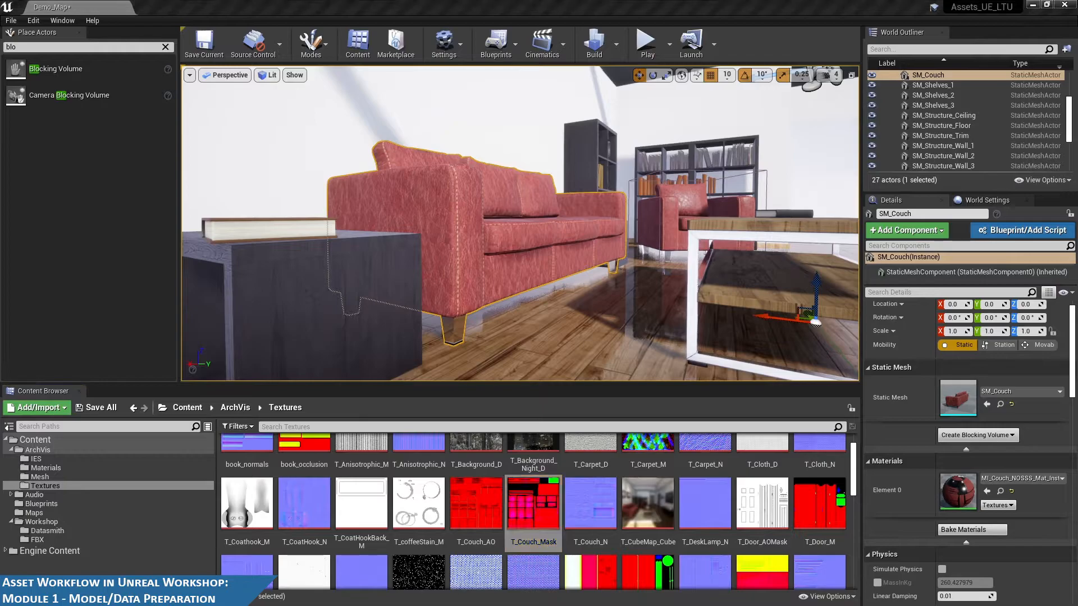
left_click_drag(1077, 145, 748, 93)
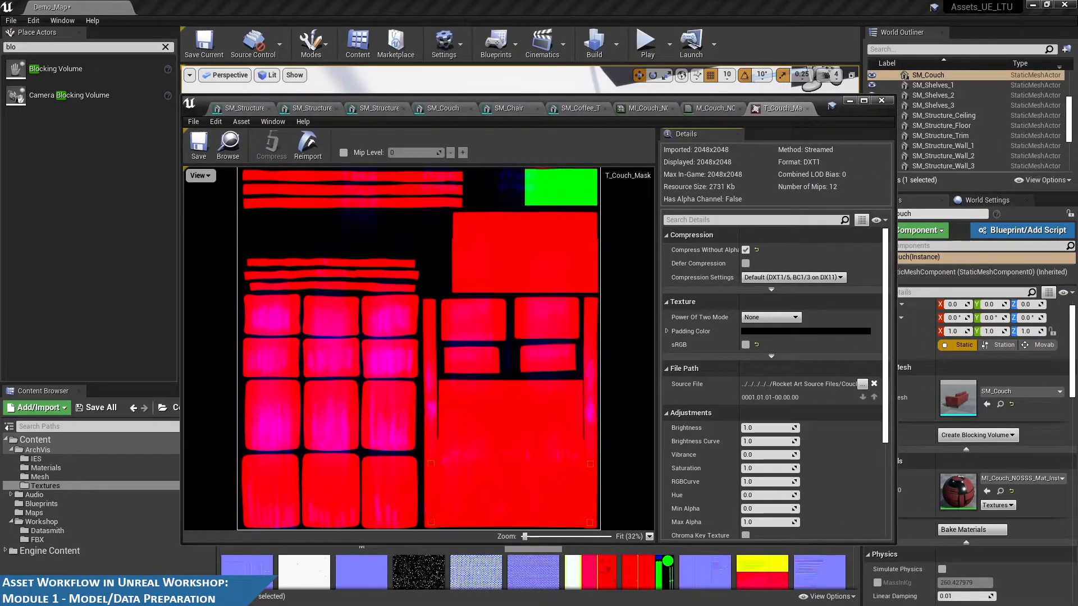
Check the Data Preparation – Textures slide of the workshop PDF in Acrobat and return to the texture in Unreal
key("alt+Tab")
scroll(584, 353, "down", 1)
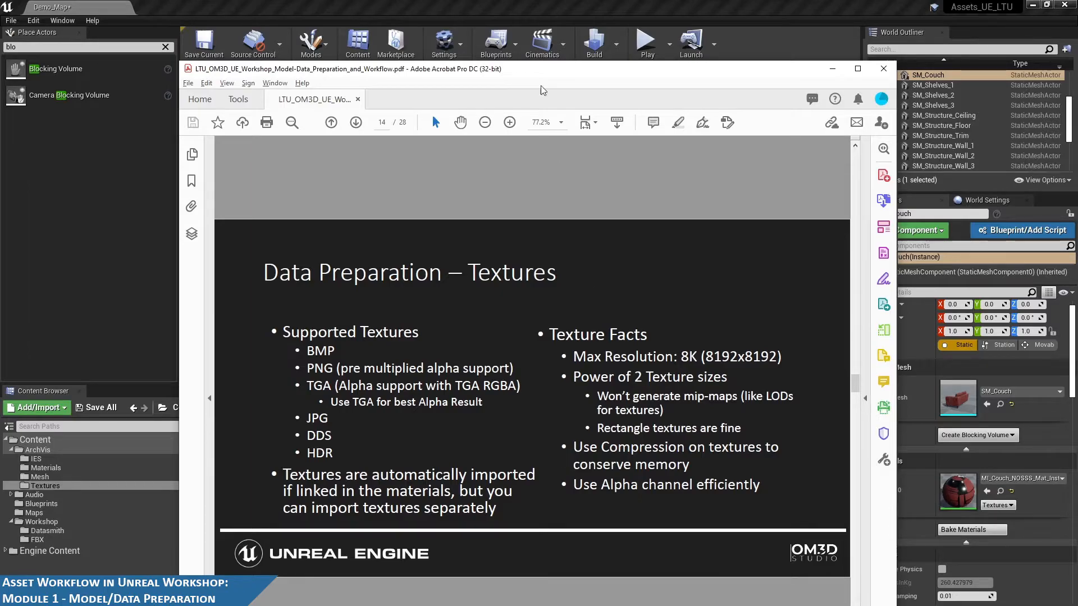
left_click(537, 5)
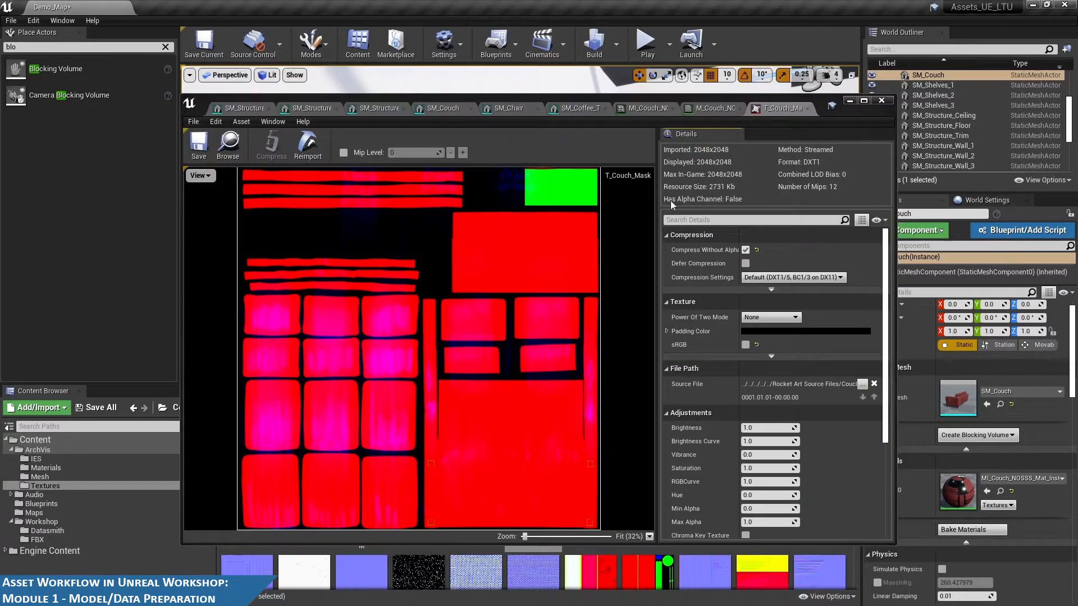
Isolate the red channel of T_Couch_Mask by hiding its blue and green channels
left_click(200, 176)
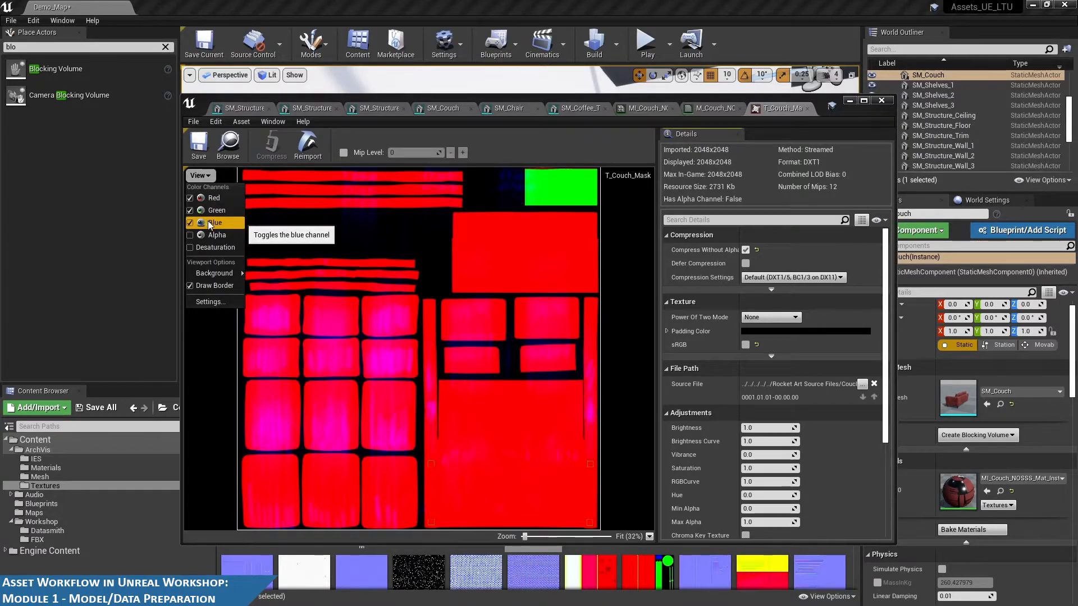
left_click(207, 222)
left_click(200, 175)
left_click(206, 210)
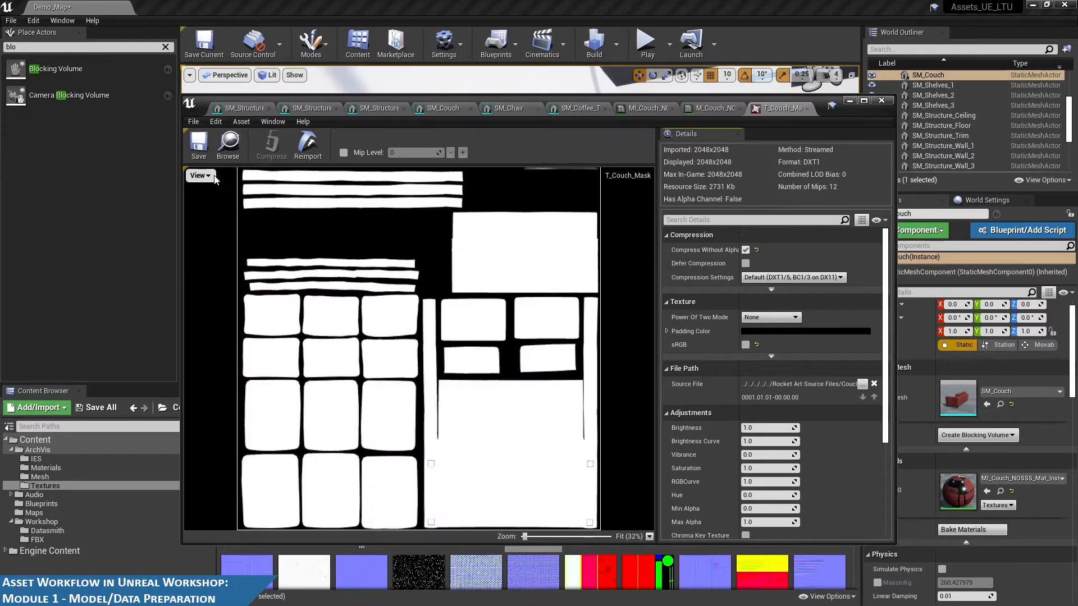
Show the green and blue channels of T_Couch_Mask again, one after the other, to compare the masked areas
left_click(211, 176)
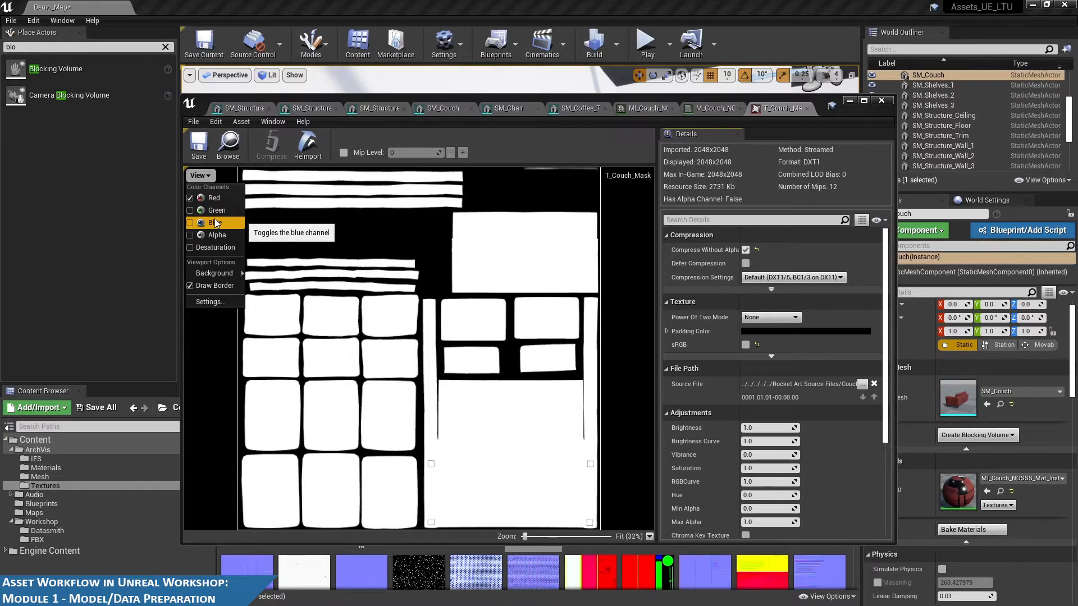
left_click(213, 210)
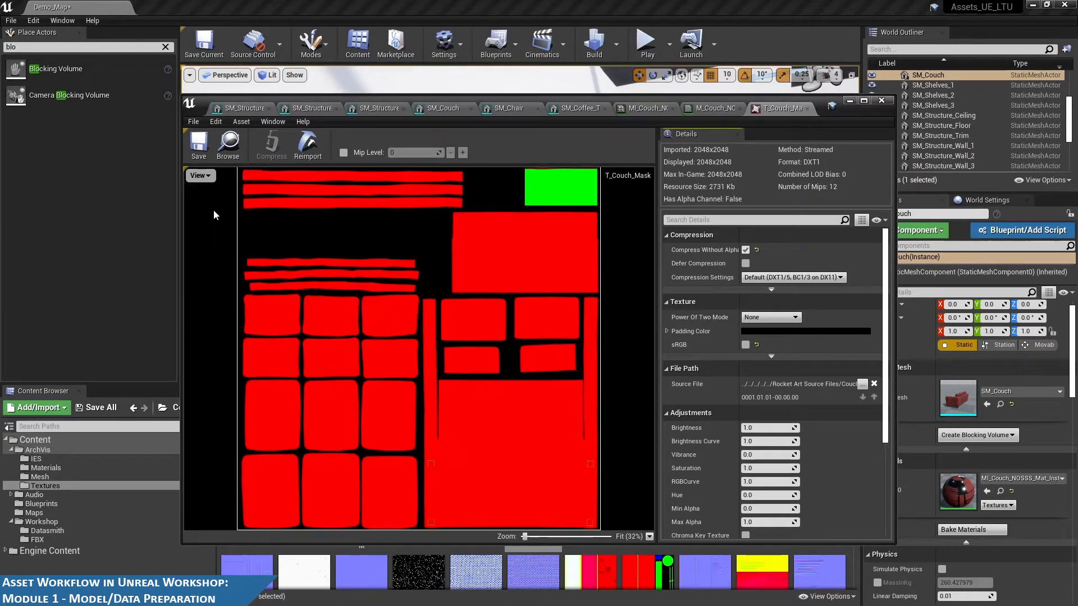
left_click(200, 176)
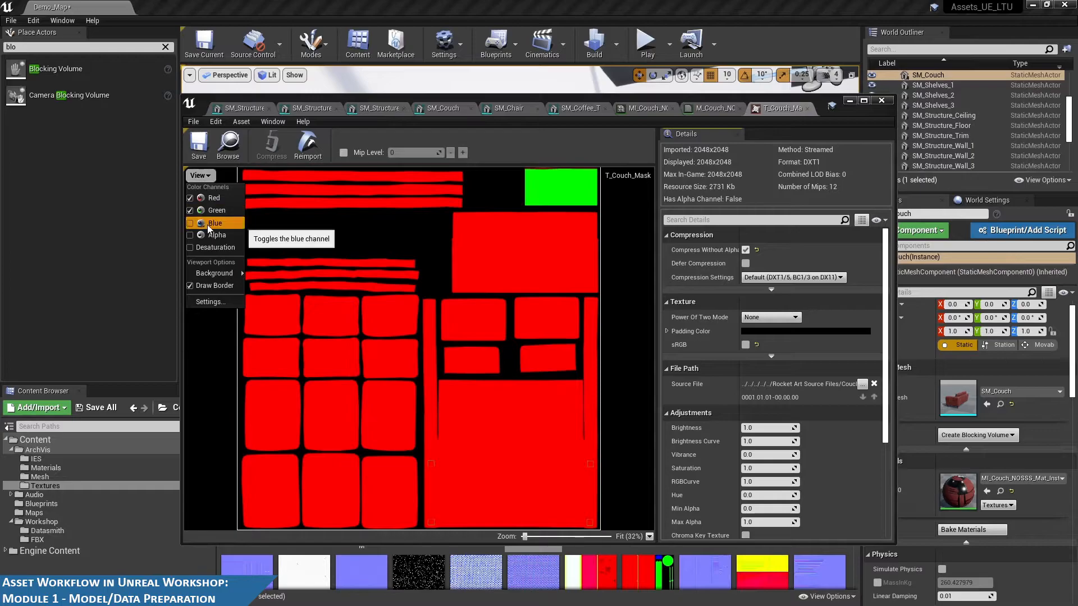
left_click(208, 224)
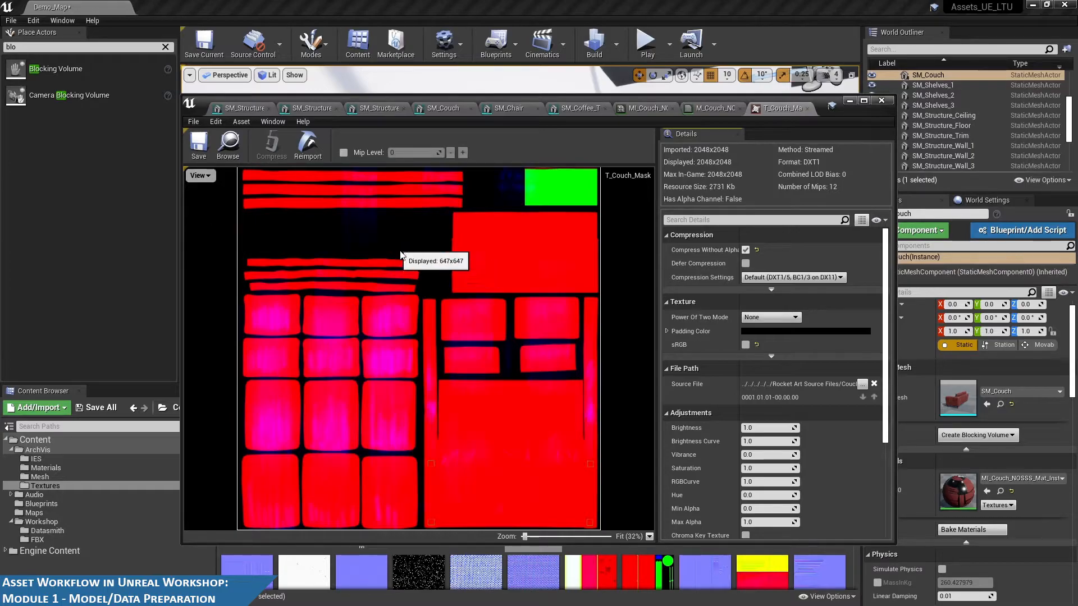
Compare the couch mask with the couch in the level, and examine the full node graph of M_Couch_NOSSS_Mat
left_click(700, 97)
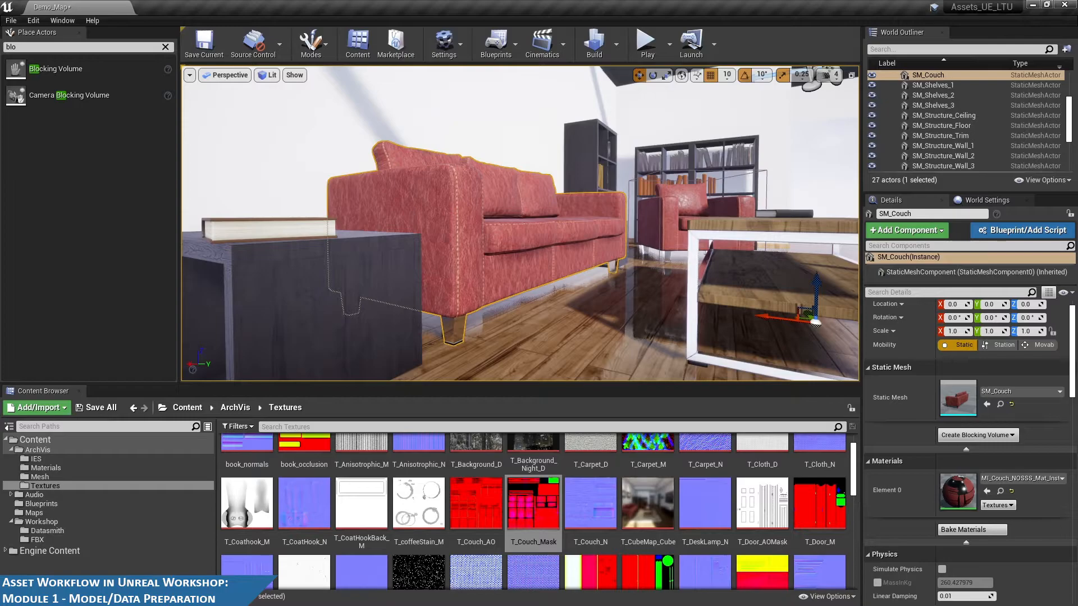
left_click_drag(1077, 113, 916, 107)
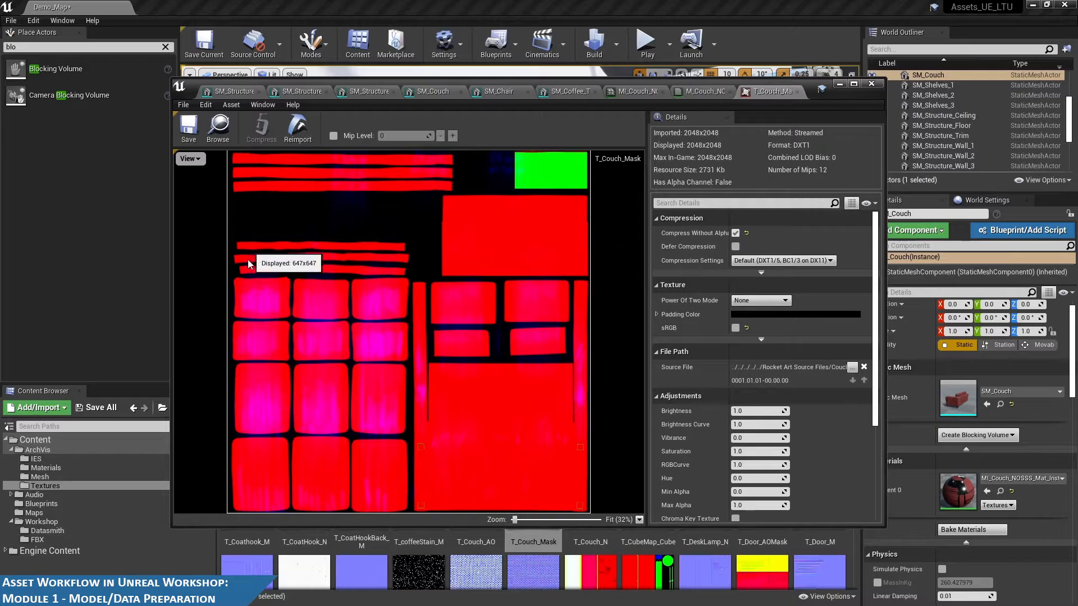
left_click(696, 94)
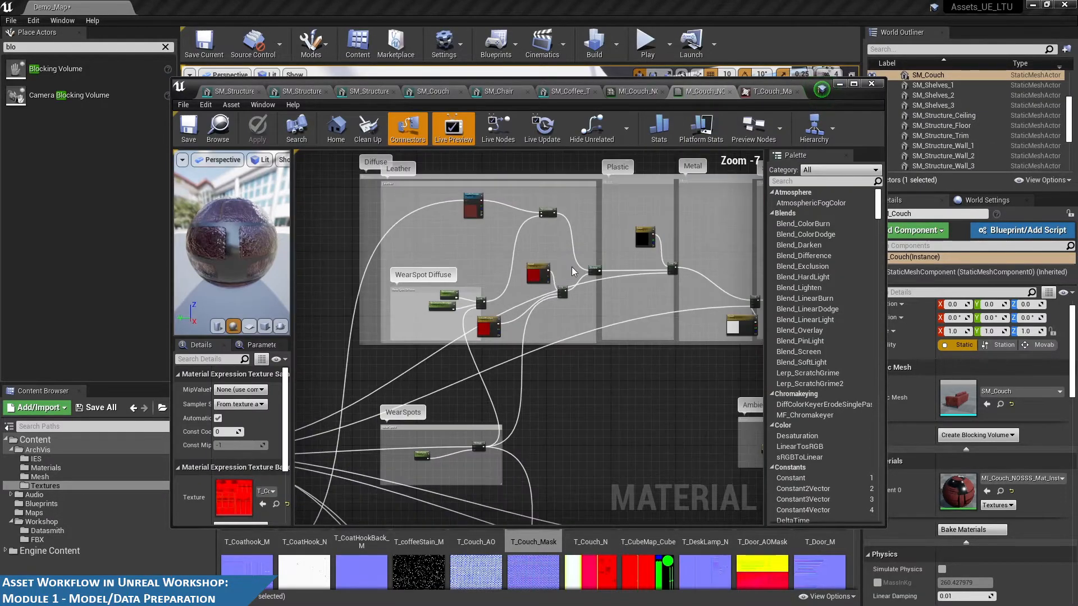
scroll(571, 268, "down", 5)
right_click_drag(572, 376, 493, 304)
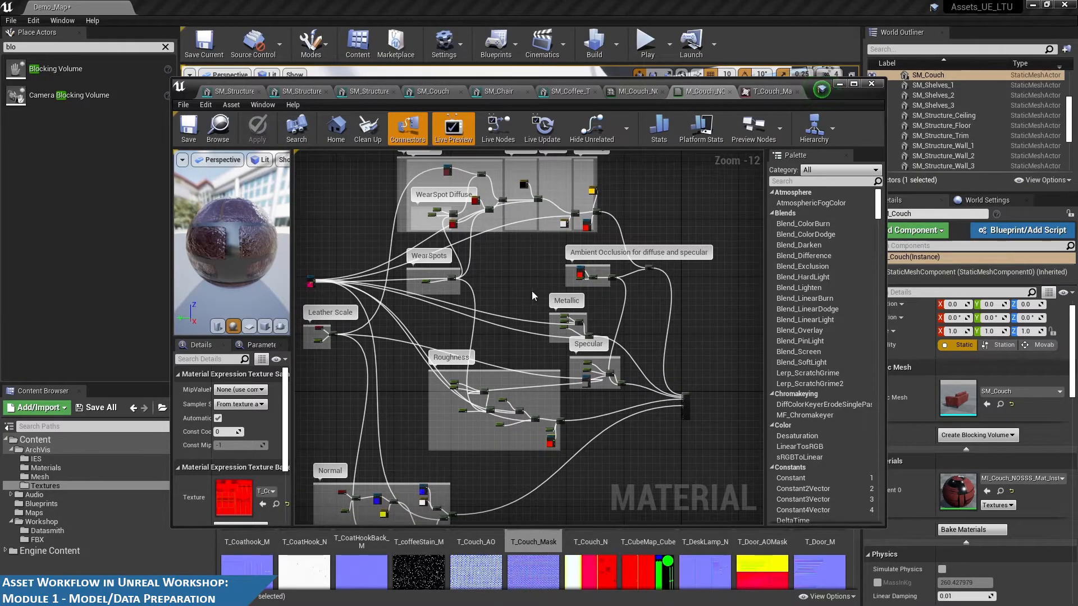
right_click_drag(531, 291, 566, 285)
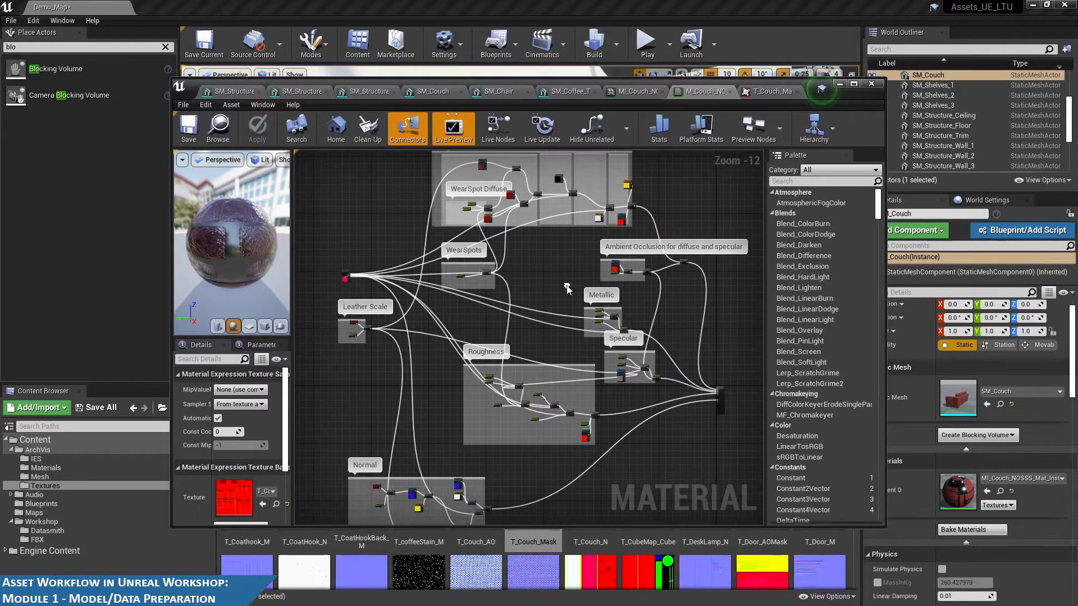
Close the M_Couch_NOSSS_Mat, couch material instance and SM_Coffee_Table editors and uncover the Textures folder
middle_click(695, 92)
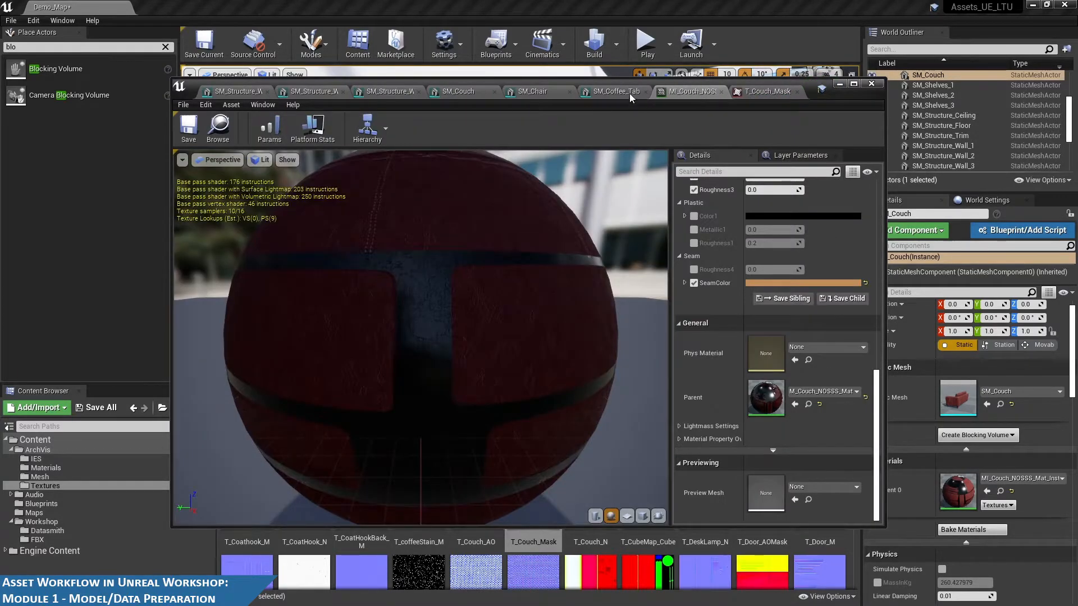
middle_click(696, 94)
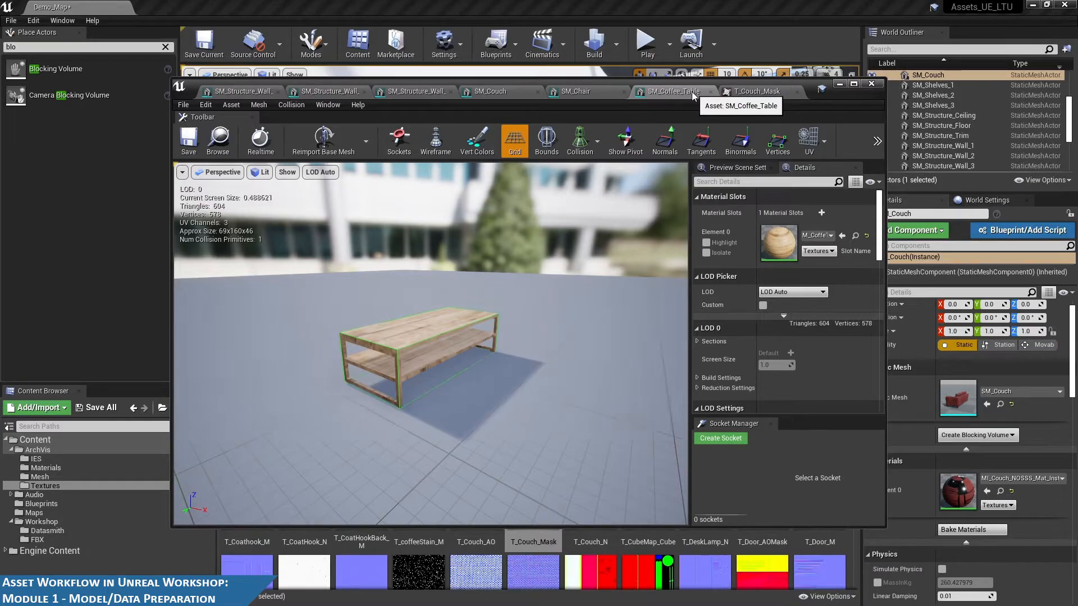
middle_click(696, 94)
left_click_drag(702, 81, 1077, 135)
Inspect T_Anisotrophic_N's details in the Textures folder and open the T_Cloth_D and T_Cloth_N textures
scroll(803, 496, "up", 1)
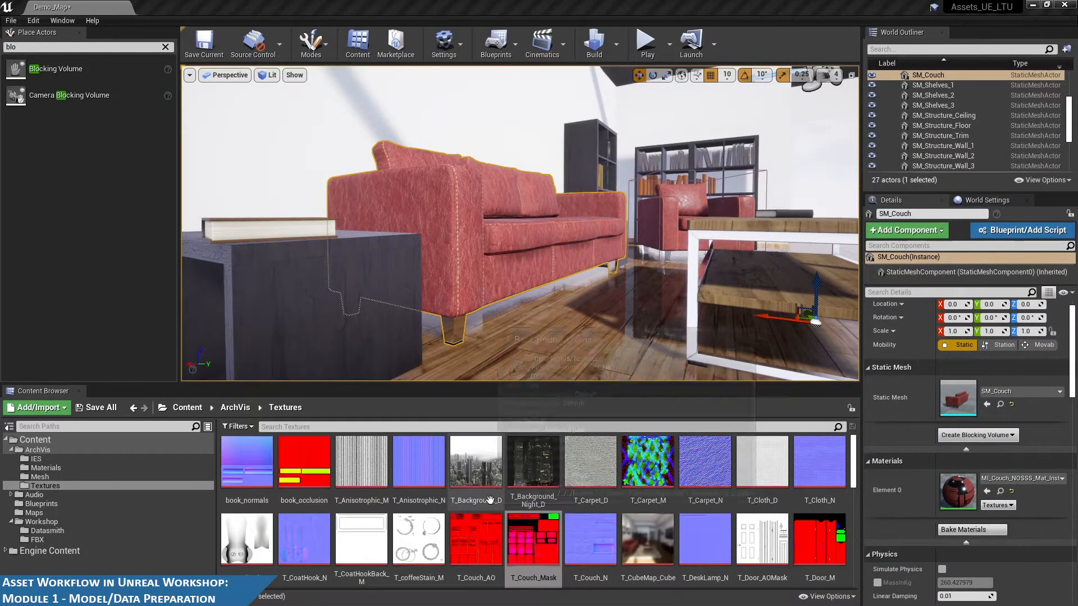
left_click(406, 473)
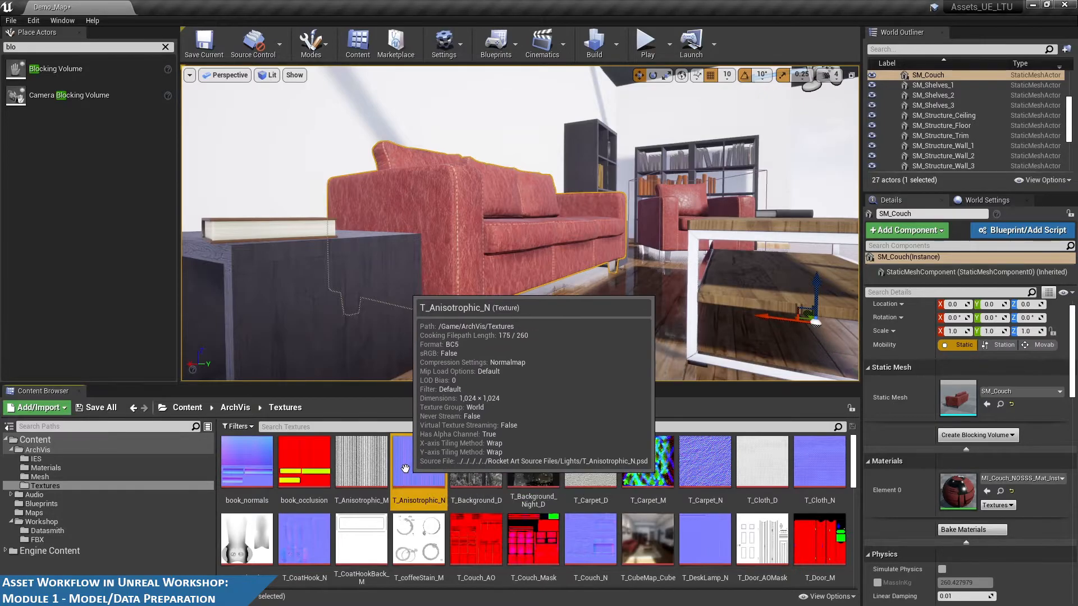
scroll(504, 495, "down", 1)
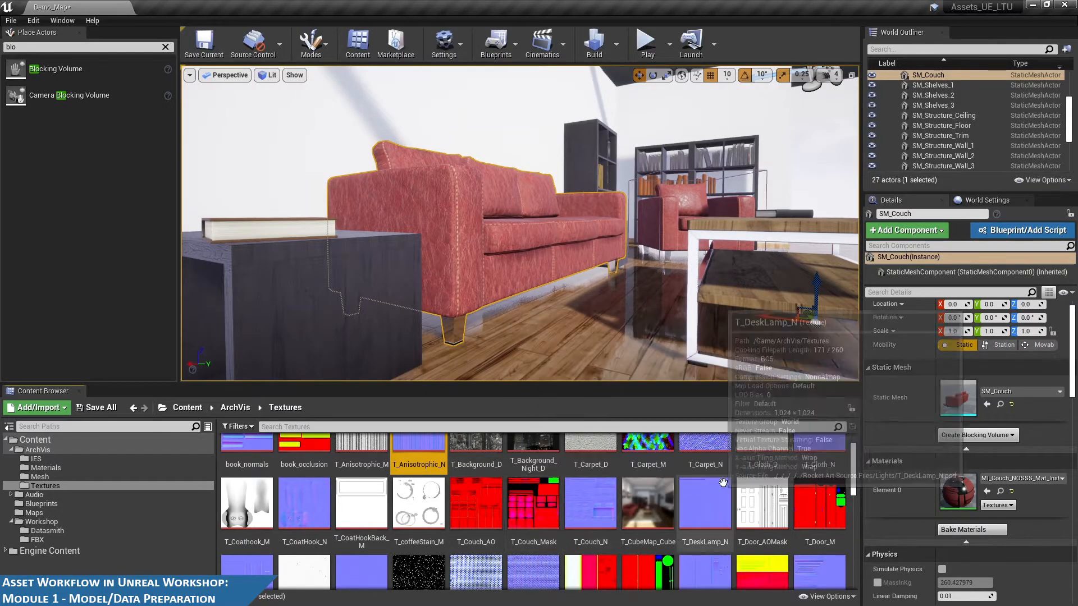
scroll(823, 468, "up", 1)
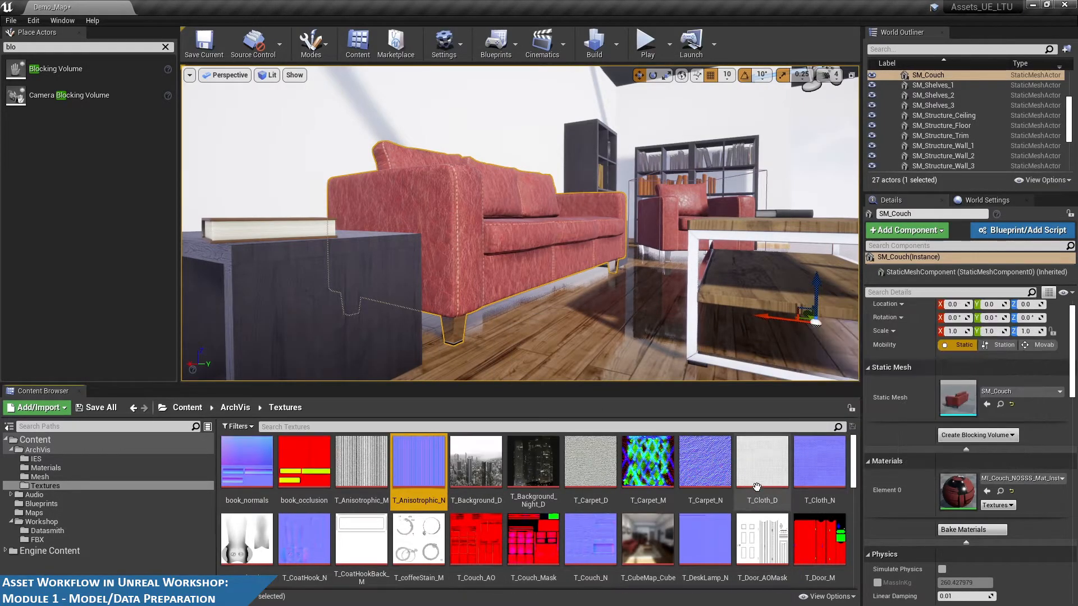
left_click(756, 471)
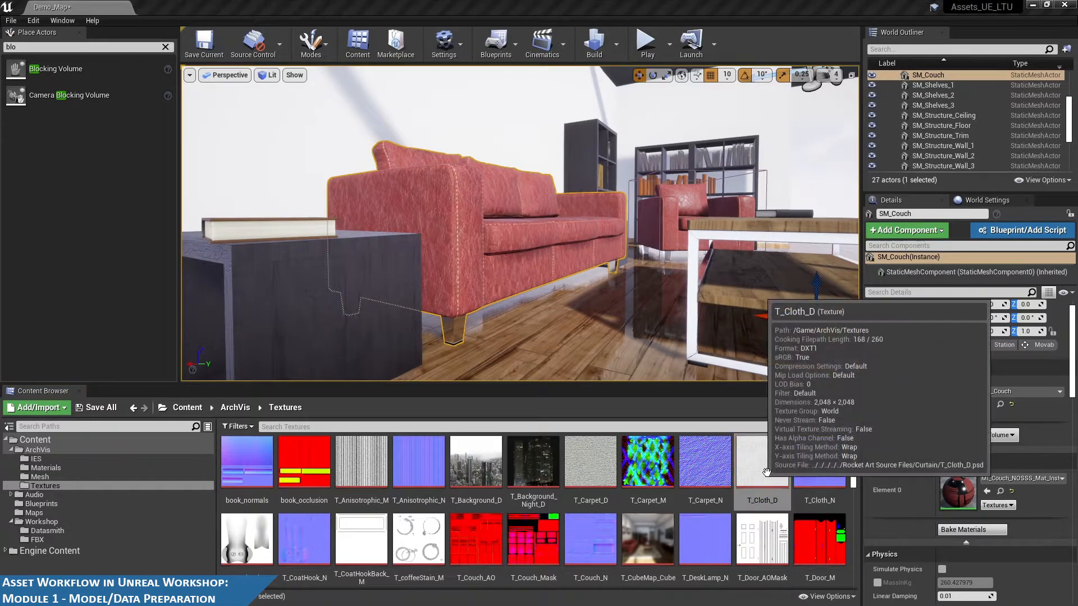
left_click(821, 466)
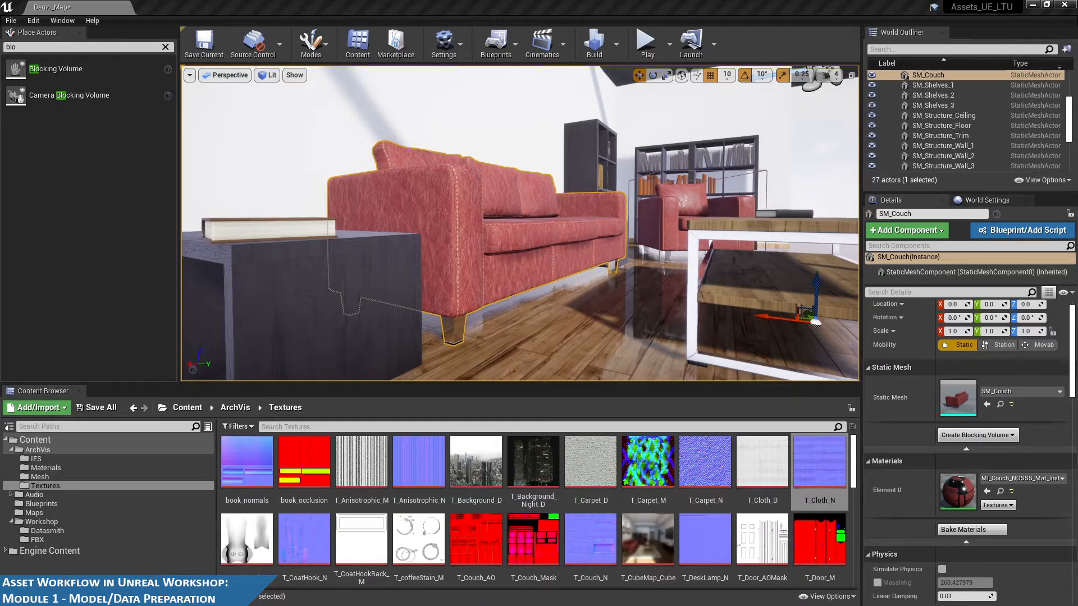
double_click(819, 466)
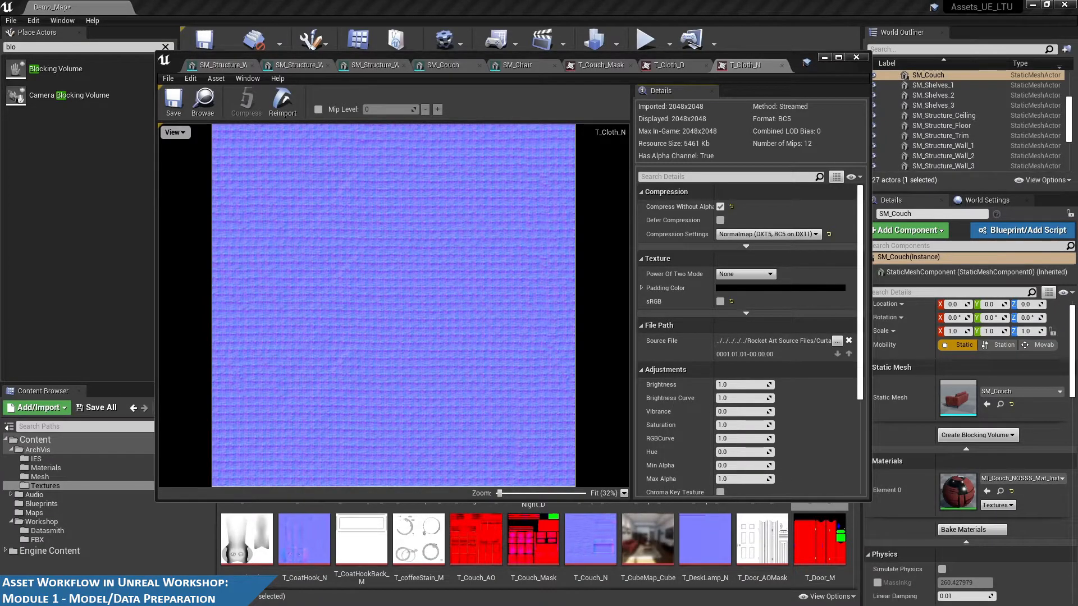
Look through the TGA texture files in ArchVisRoom's sourceimages folder in File Explorer, and clear the window off the editor
left_click(398, 129)
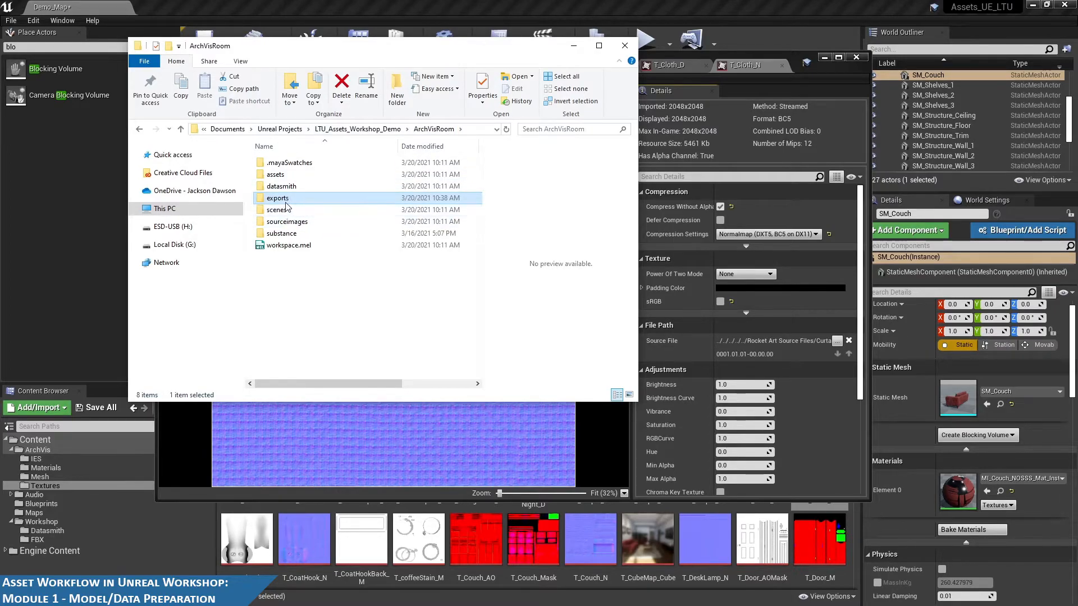
left_click(312, 224)
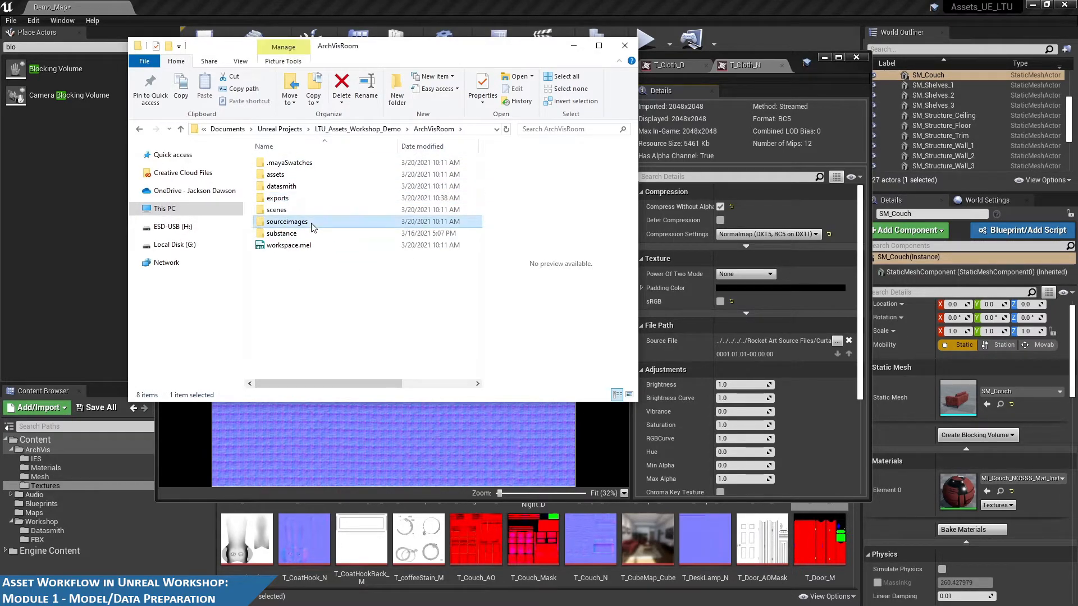
double_click(312, 223)
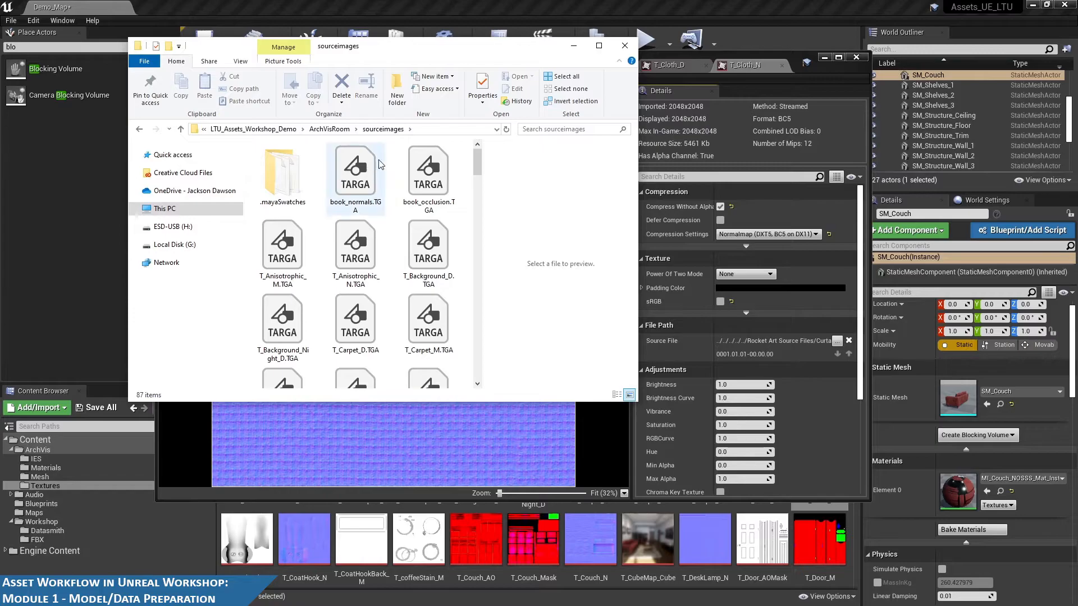
scroll(405, 177, "down", 5)
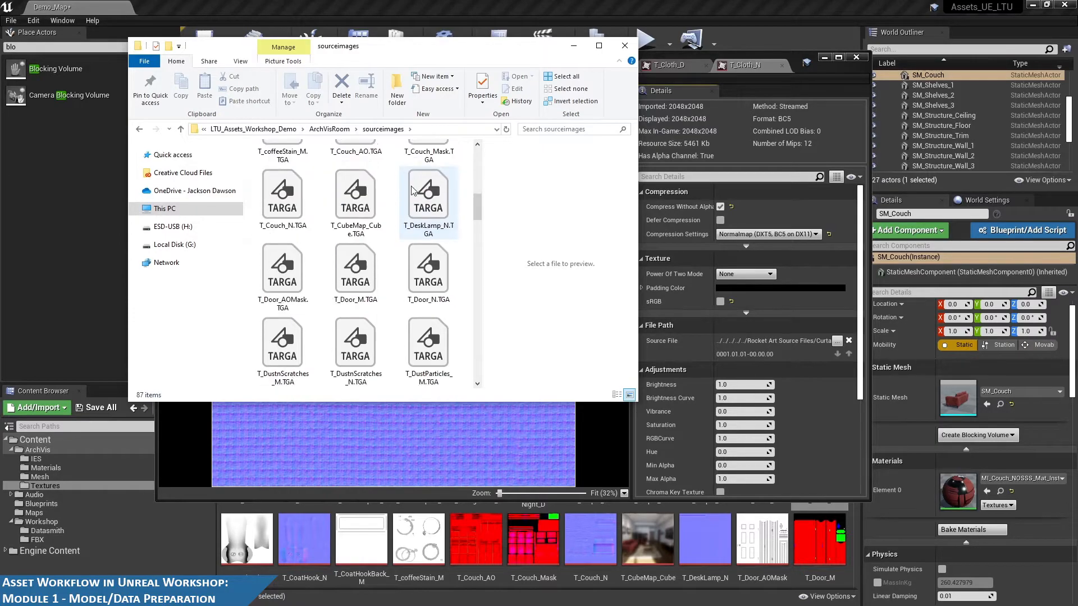
scroll(413, 190, "down", 15)
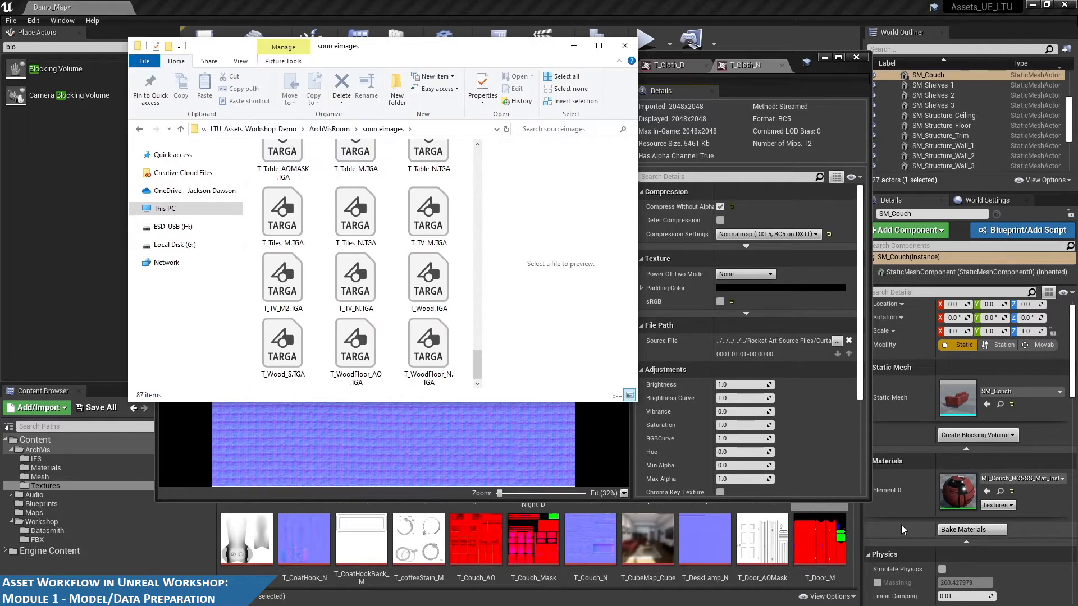
left_click_drag(529, 49, 1077, 105)
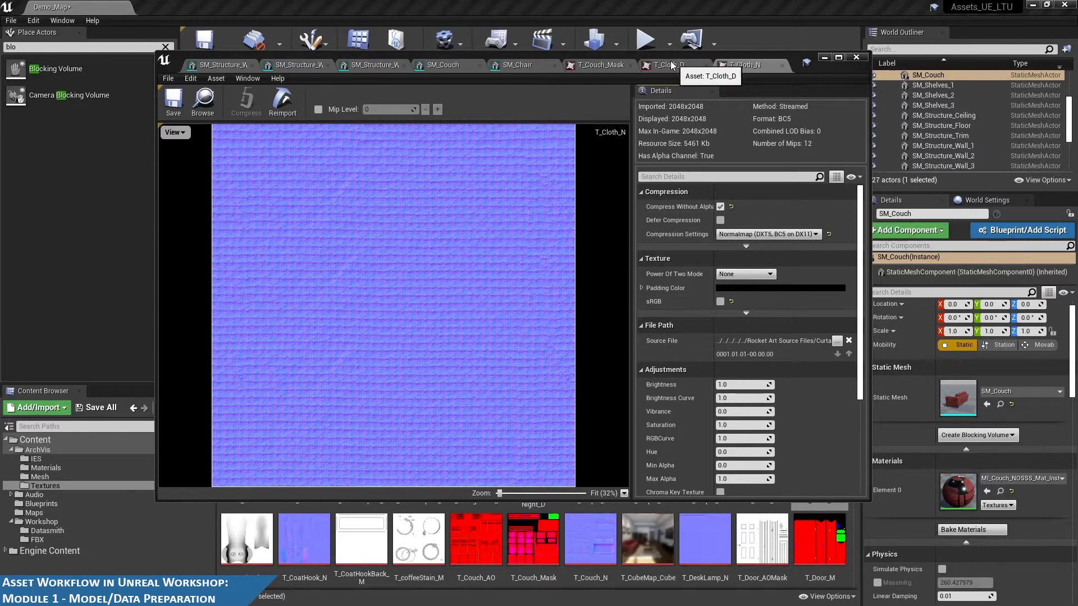
Show the T_Cloth_D texture, and review the maximum texture resolution on the PDF's Data Preparation – Textures slide
left_click(701, 68)
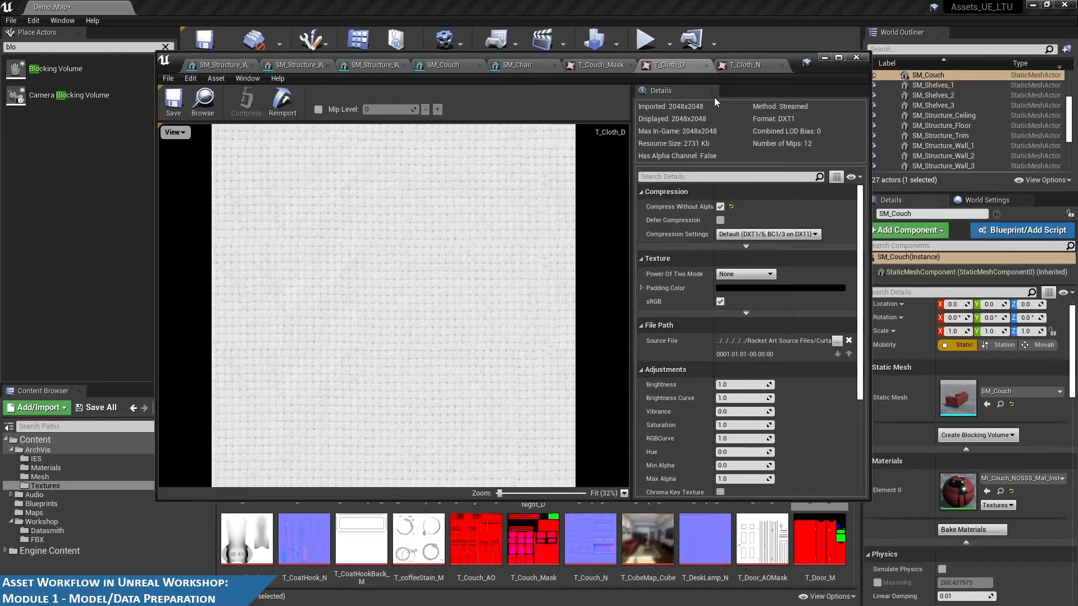
key("alt+Tab")
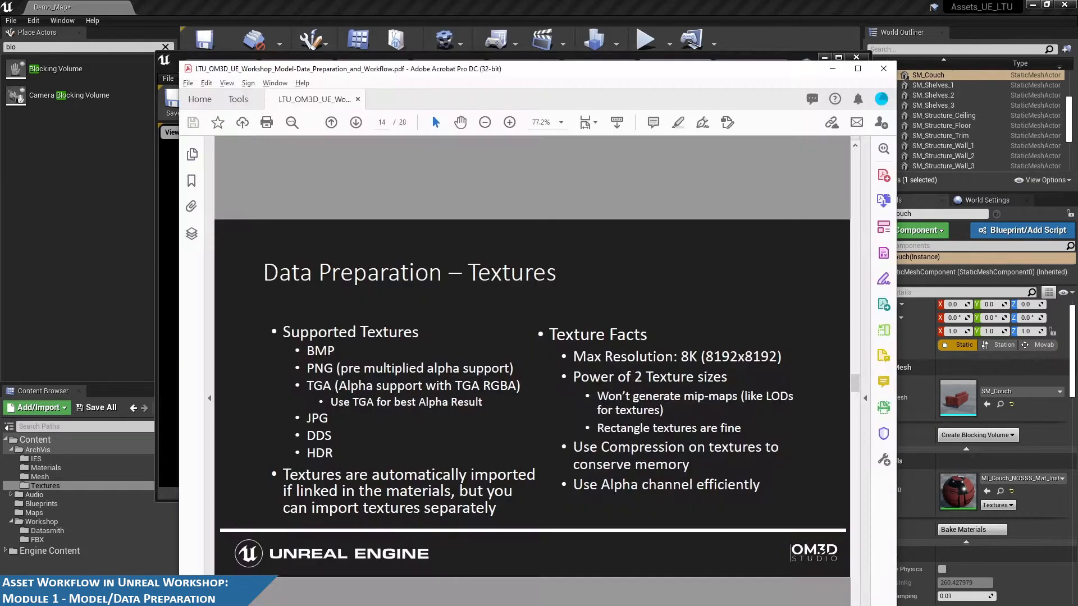
left_click_drag(578, 359, 767, 366)
left_click(762, 370)
left_click(821, 14)
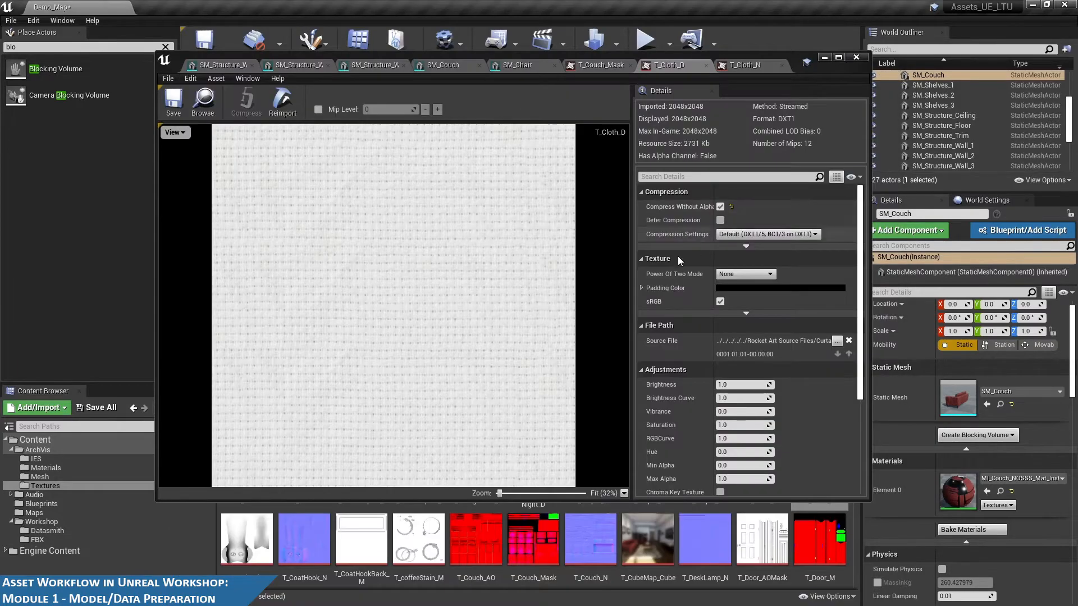
Uncover the level and examine the couch and its surroundings repeatedly from near and far
left_click(824, 57)
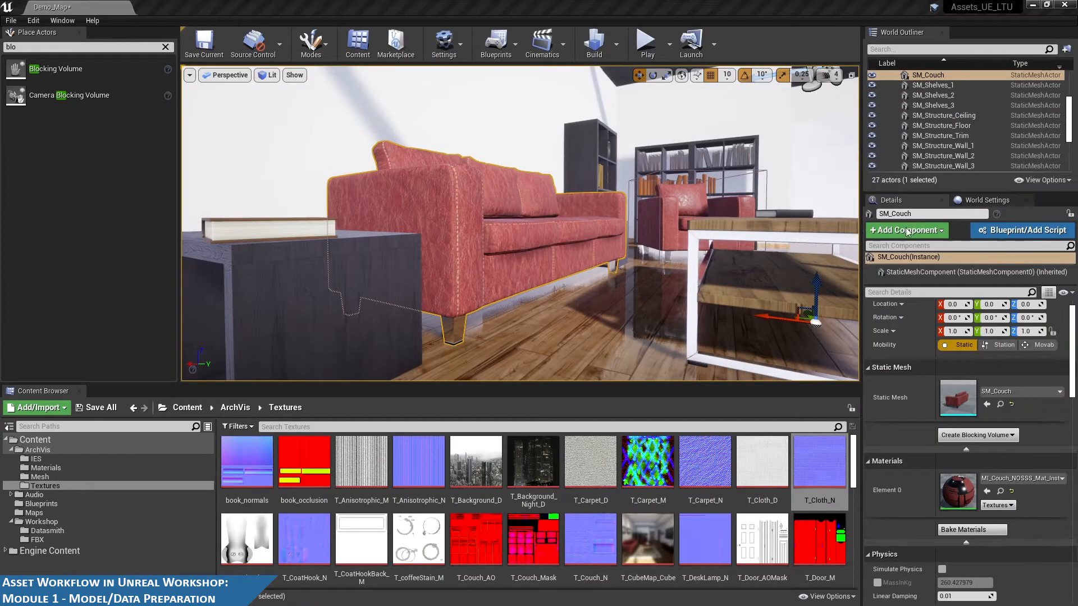
right_click_drag(707, 196, 706, 197)
key("s")
key("w")
key("s")
key("w")
key("s")
key("w")
key("s")
key("w")
key("w")
key("s")
key("w")
key("s")
key("w")
key("s")
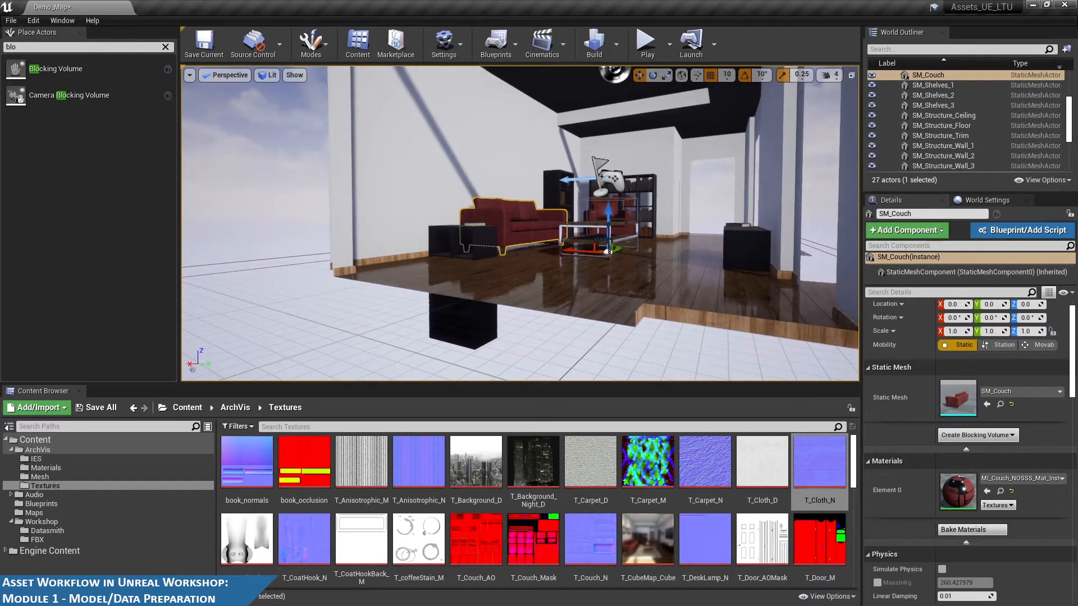
Bring back the T_Cloth_D editor, expand its advanced compression settings, set Maximum Texture Size to 512 and save the texture
left_click_drag(1077, 104, 692, 73)
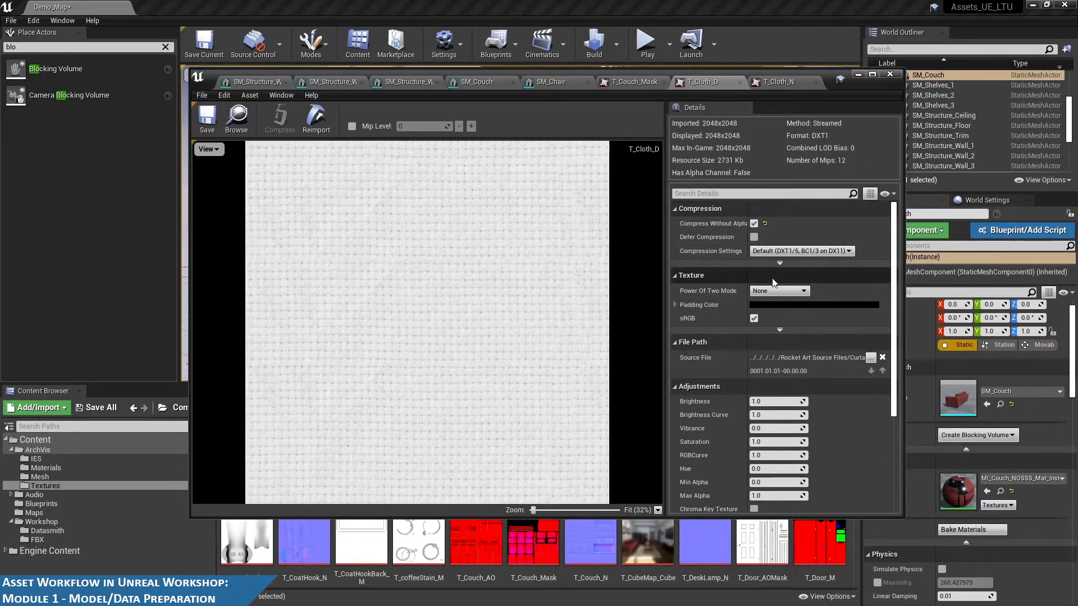
left_click(779, 263)
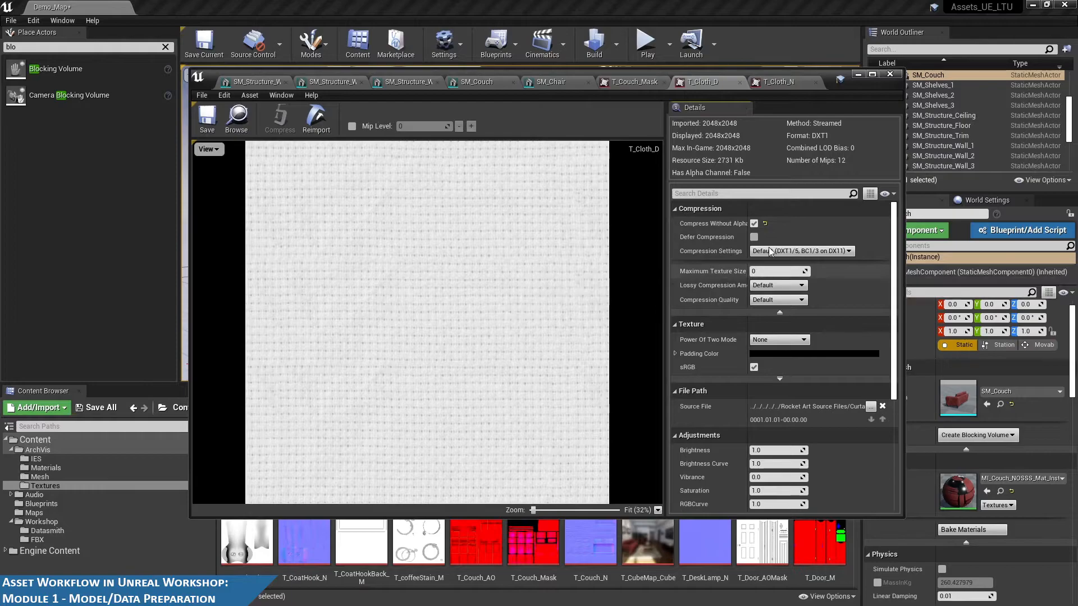
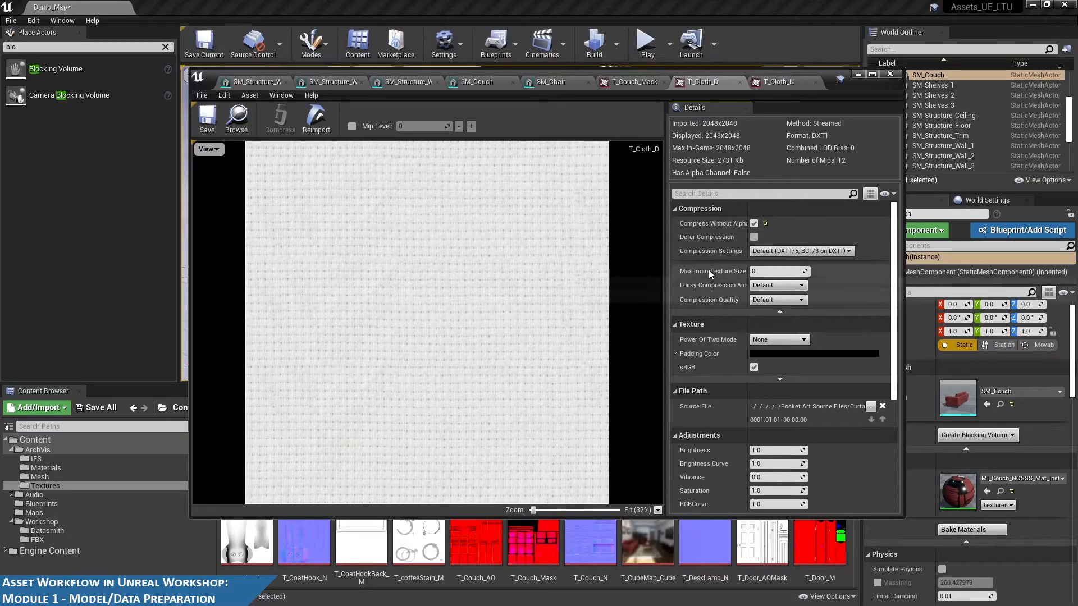
left_click(778, 271)
type("5")
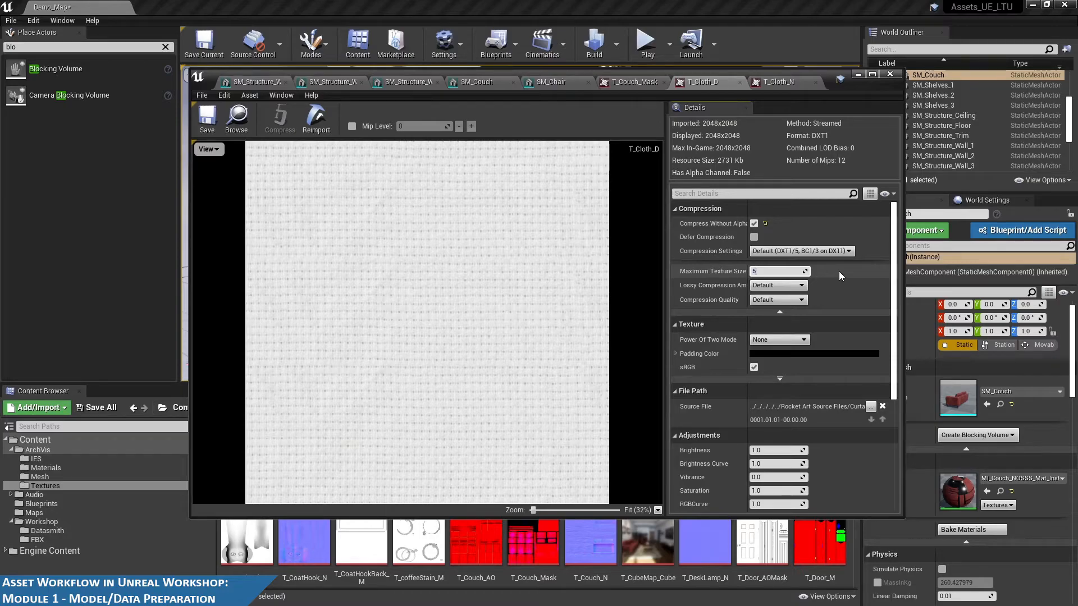
type("12")
key("Return")
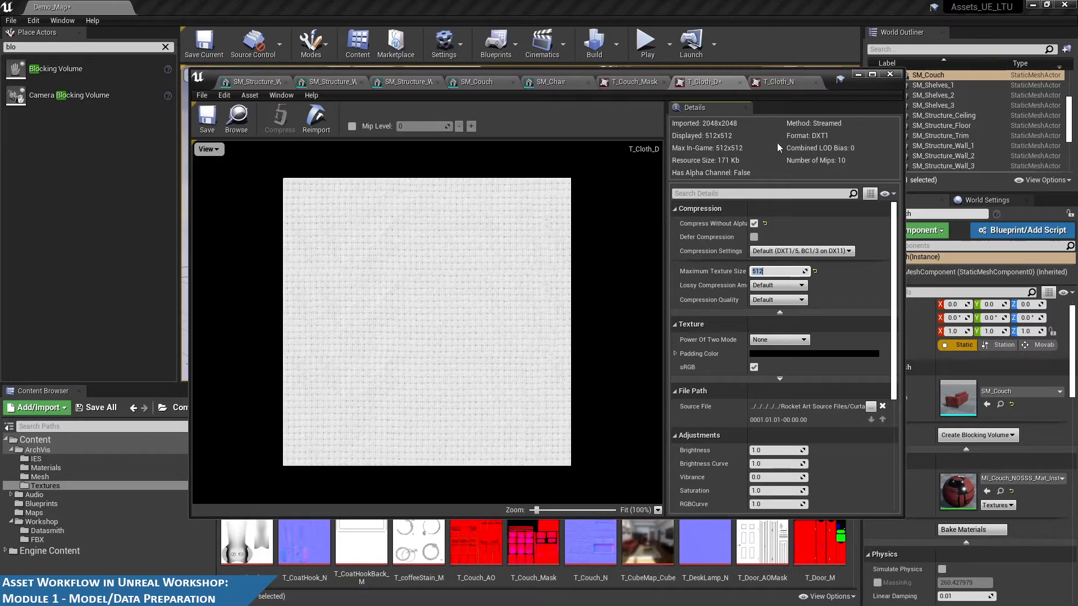
left_click(208, 119)
Uncover the level, frame the couch and inspect its surface up close and from farther back
left_click_drag(758, 73, 1077, 113)
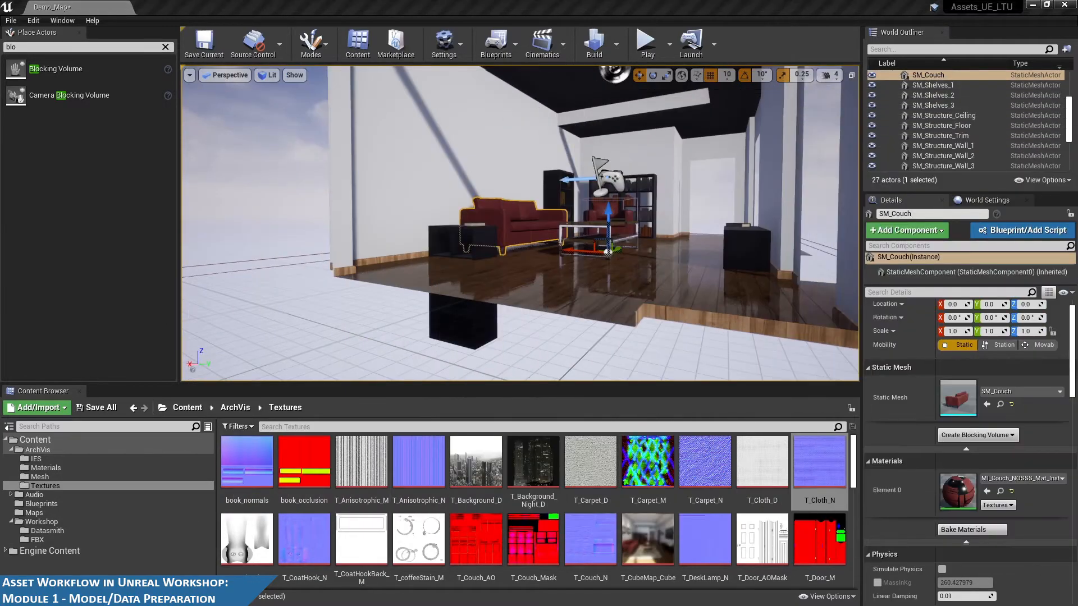
key("f")
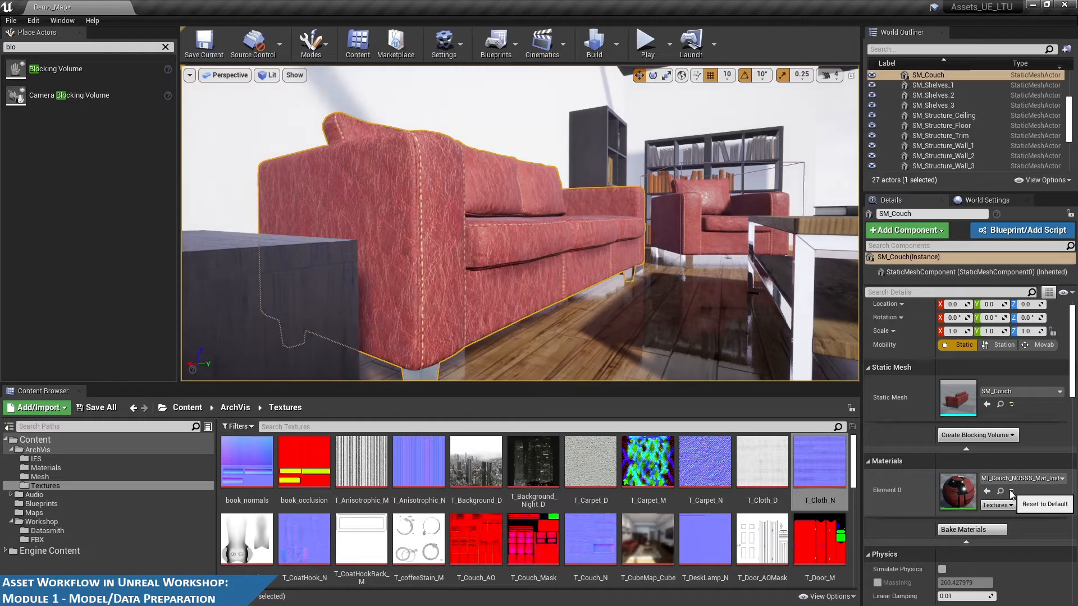
mouse_move(633, 233)
left_mouse_down("alt")
mouse_move(628, 241)
mouse_move(460, 238)
mouse_move(618, 242)
left_mouse_up("alt")
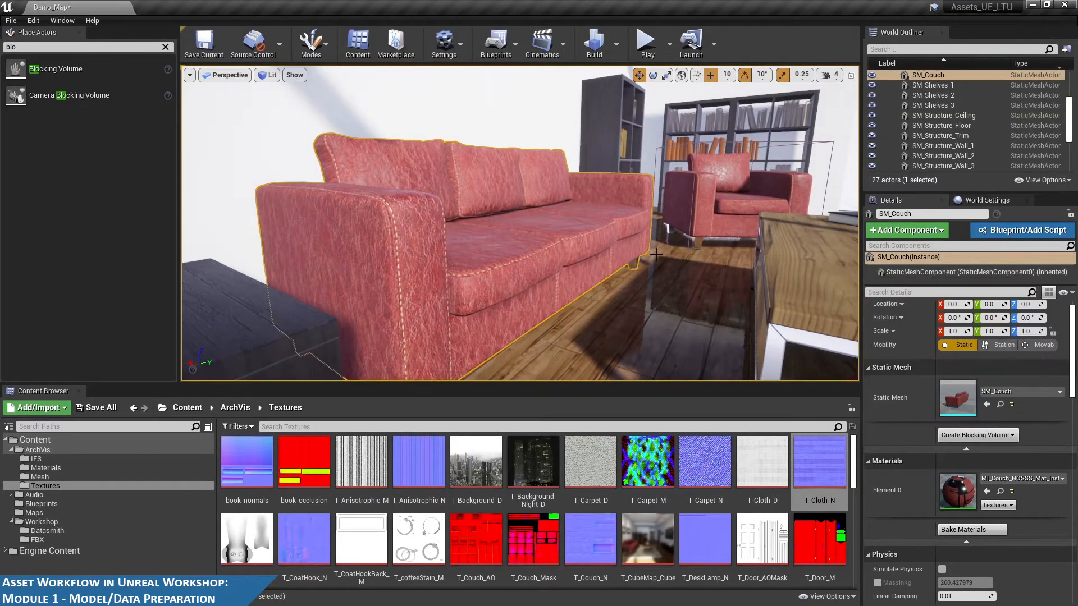
scroll(635, 227, "down", 5)
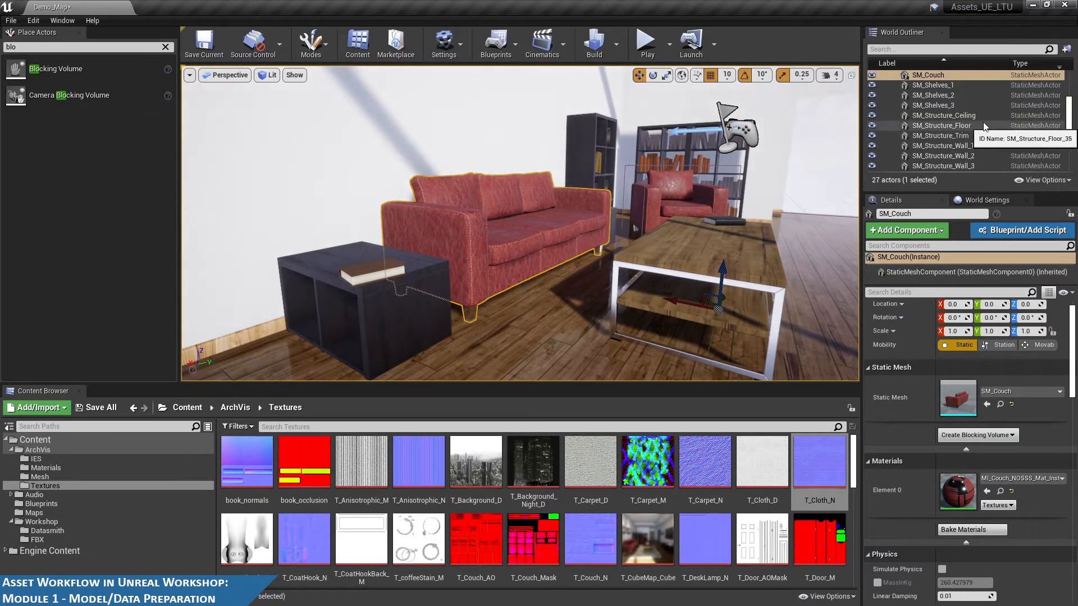
Open the Room level from the Maps folder, saving all changed assets of the current project
left_click(34, 512)
double_click(350, 469)
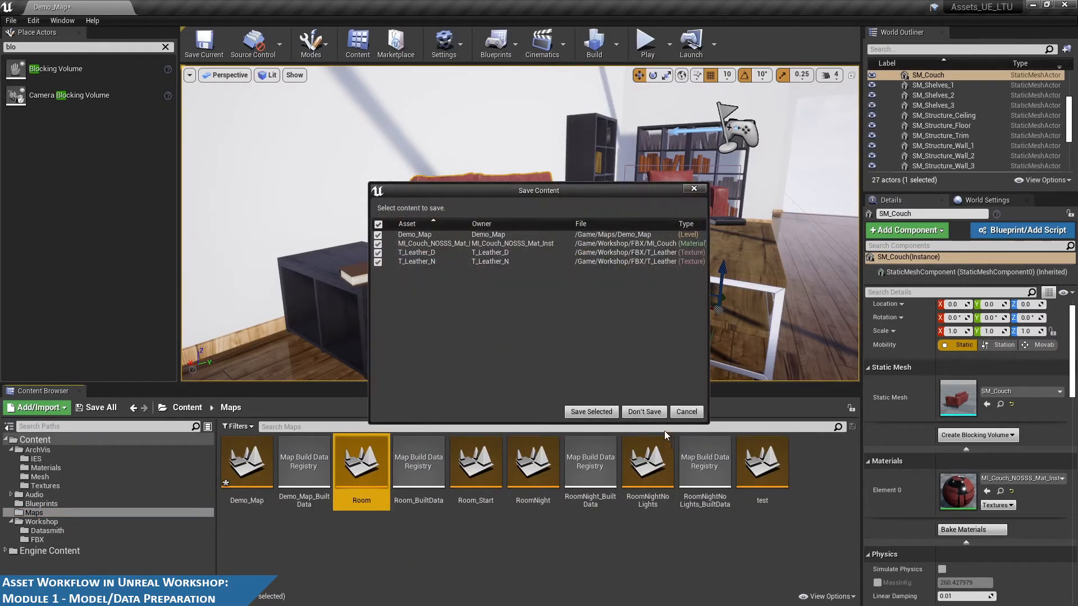
left_click(586, 409)
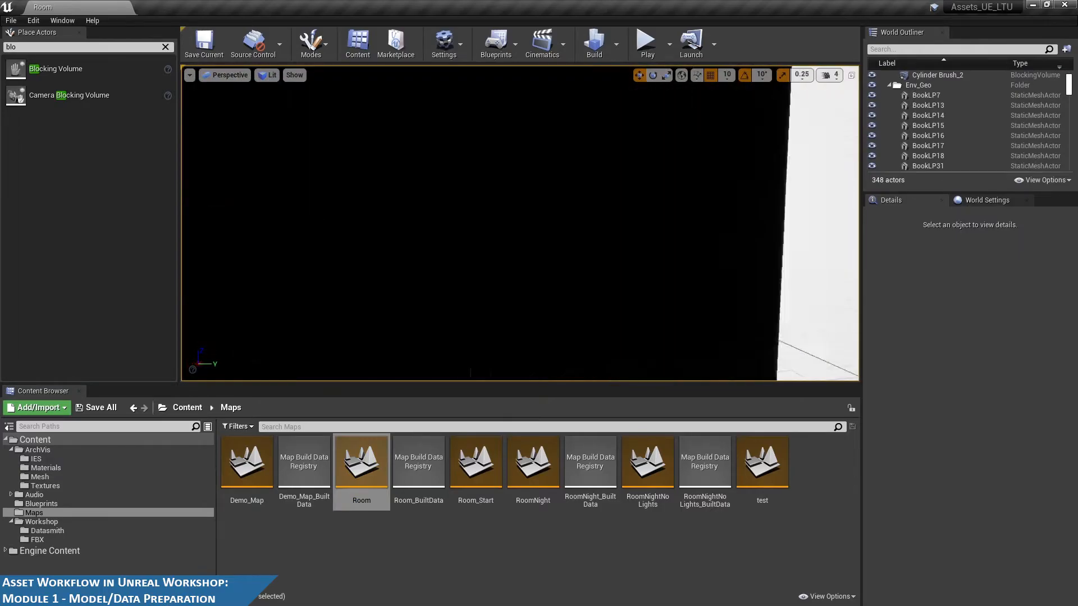
Locate the SlidingDoors7 actor in the Room level and inspect the red cloth curtain beside it up close
mouse_move(520, 224)
right_mouse_down()
mouse_move(514, 252)
mouse_move(539, 191)
mouse_move(500, 174)
mouse_move(533, 219)
mouse_move(523, 227)
mouse_move(542, 222)
mouse_move(525, 225)
right_mouse_up()
left_click(404, 191)
key("f")
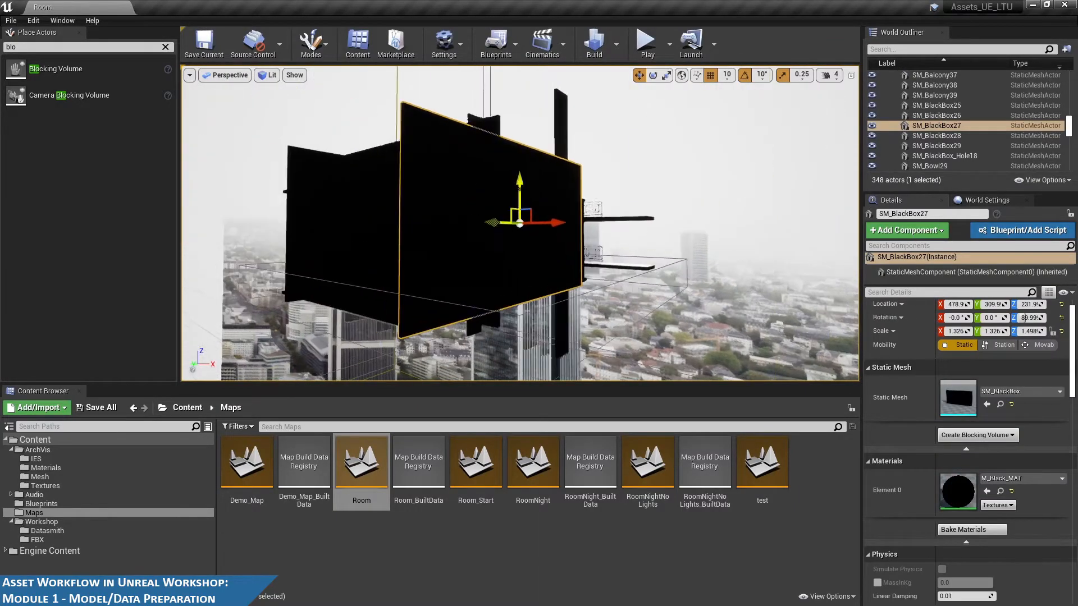
left_click_drag(505, 197, 241, 196, "alt")
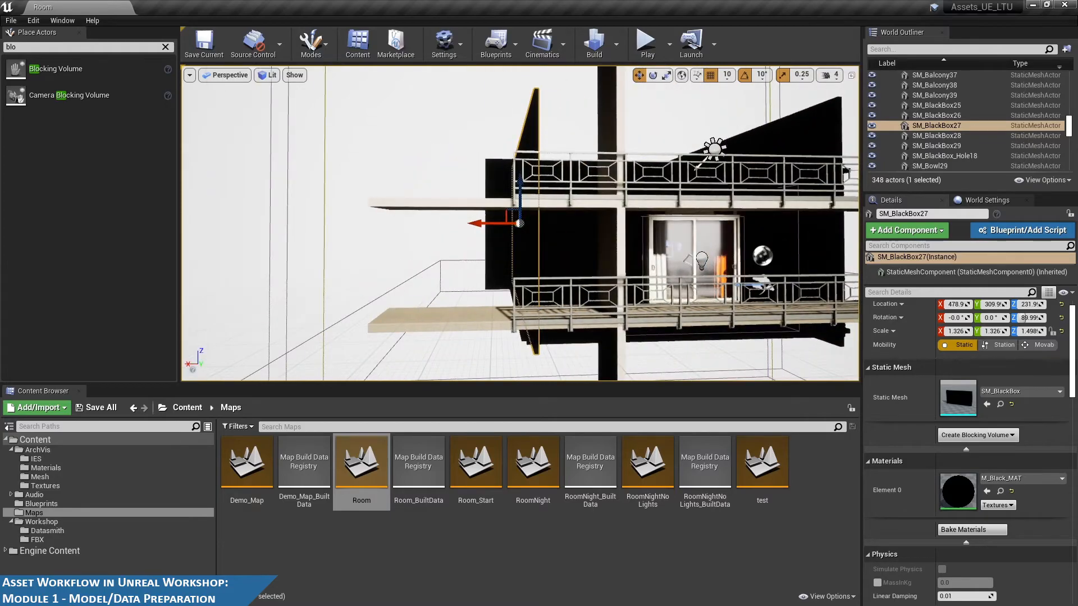
left_click(671, 245)
key("f")
left_click_drag(670, 244, 943, 253, "alt")
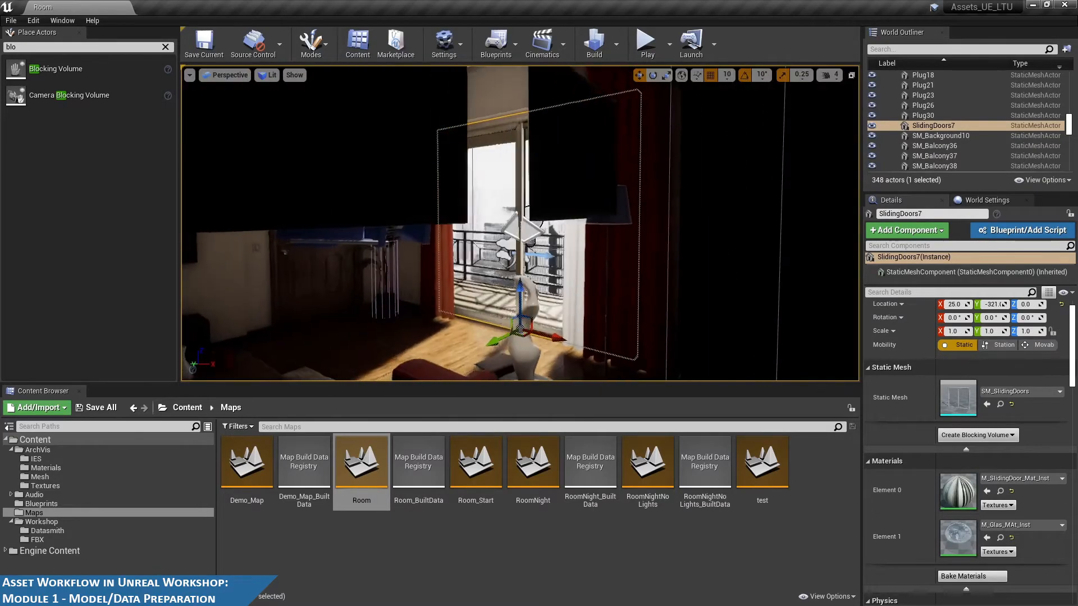
left_click_drag(402, 217, 522, 211, "alt")
right_click_drag(402, 217, 472, 202, "alt")
middle_click_drag(416, 202, 595, 154, "alt")
right_click_drag(472, 176, 558, 177, "alt")
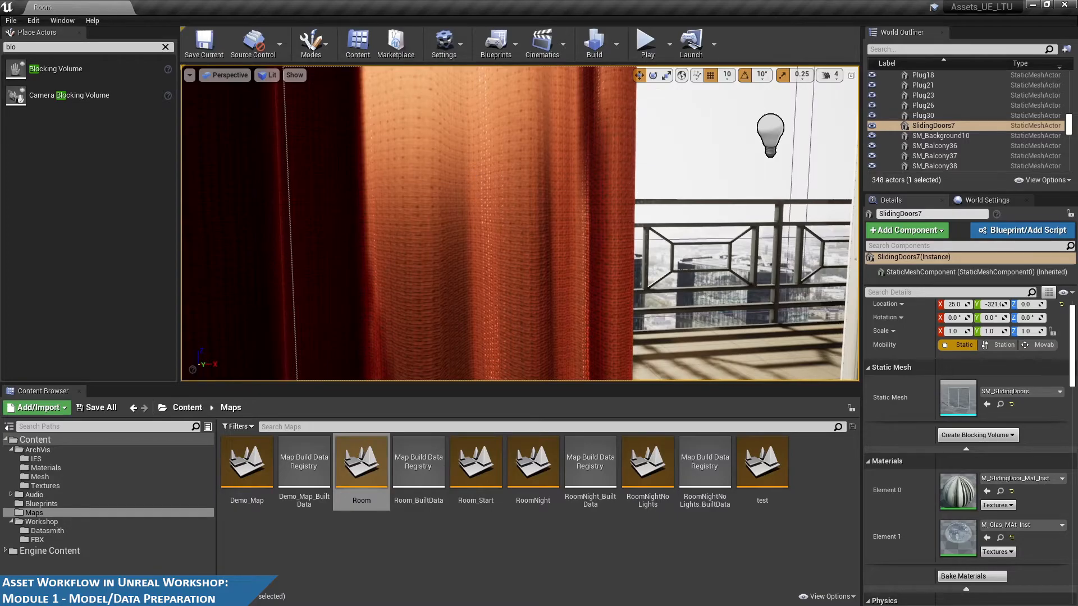
Place the T_Cloth_D editor beside the curtain view, set Maximum Texture Size to 2048 and save the texture
left_click_drag(1077, 138, 1077, 185)
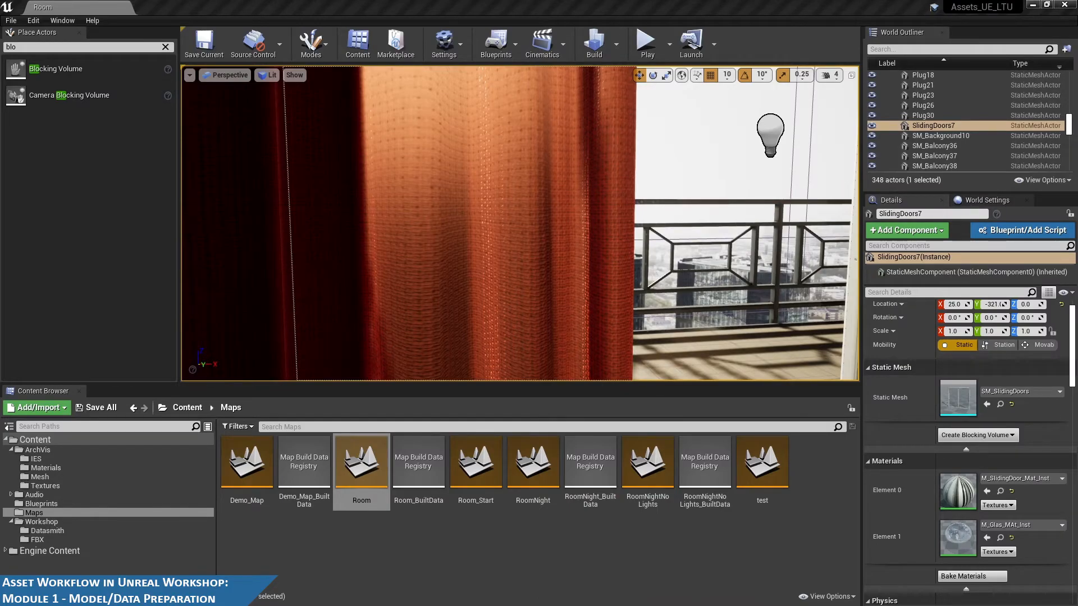
left_click_drag(1077, 186, 944, 145)
left_click(994, 343)
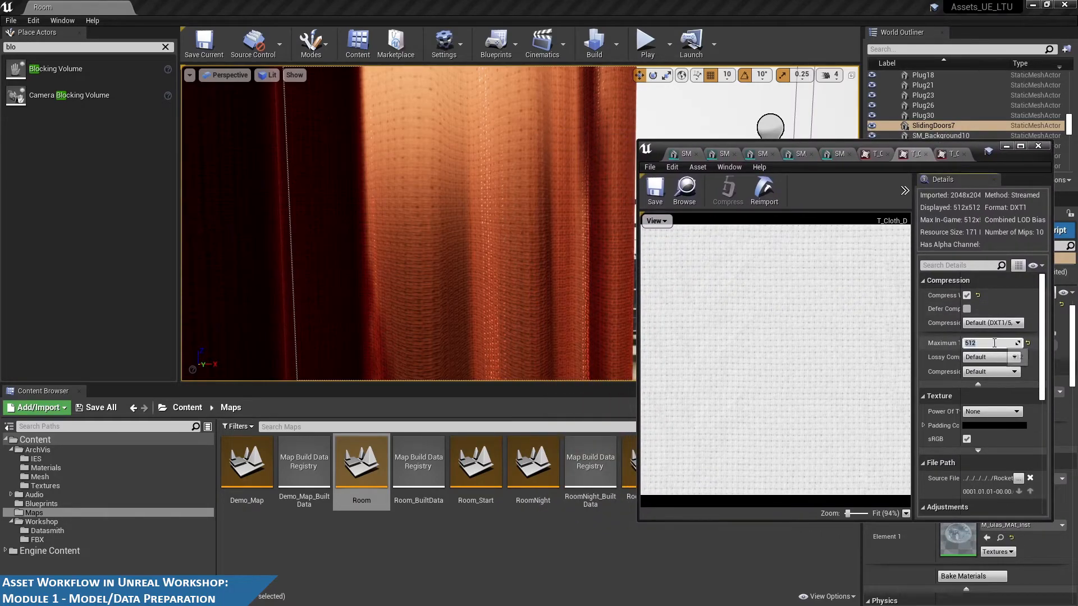
key("Return")
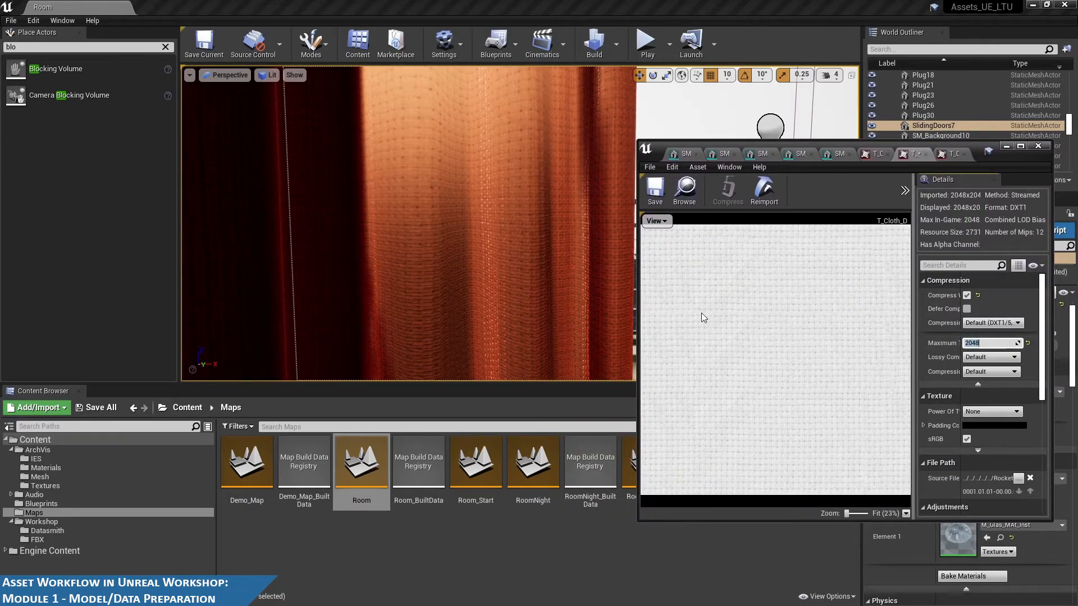
left_click(655, 190)
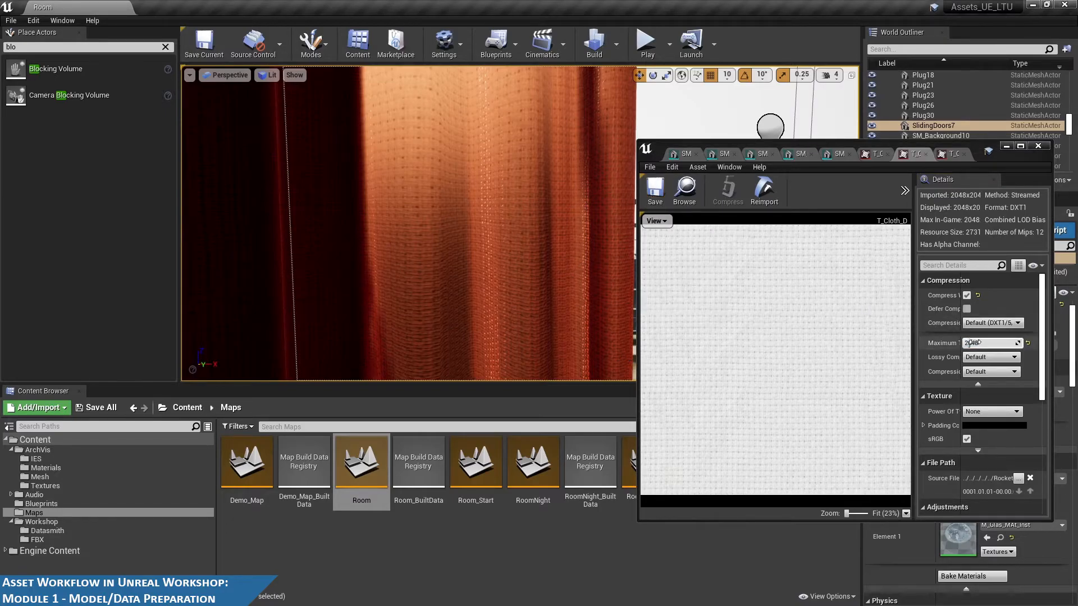
Set T_Cloth_D's Maximum Texture Size to 512 and save the texture to compare the curtain's detail
left_click(989, 343)
type("5")
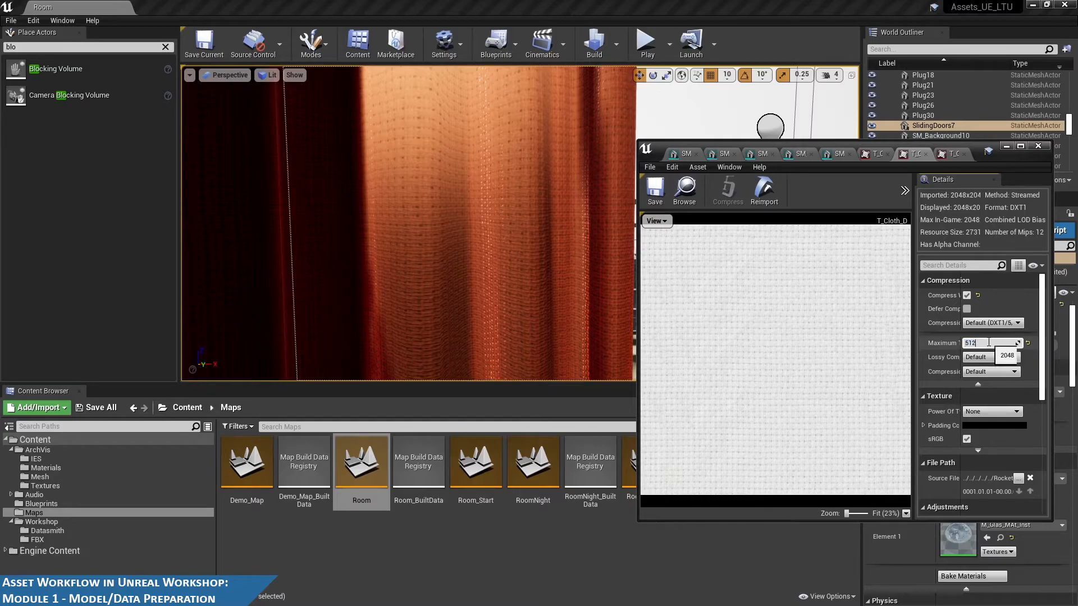
type("12")
key("Return")
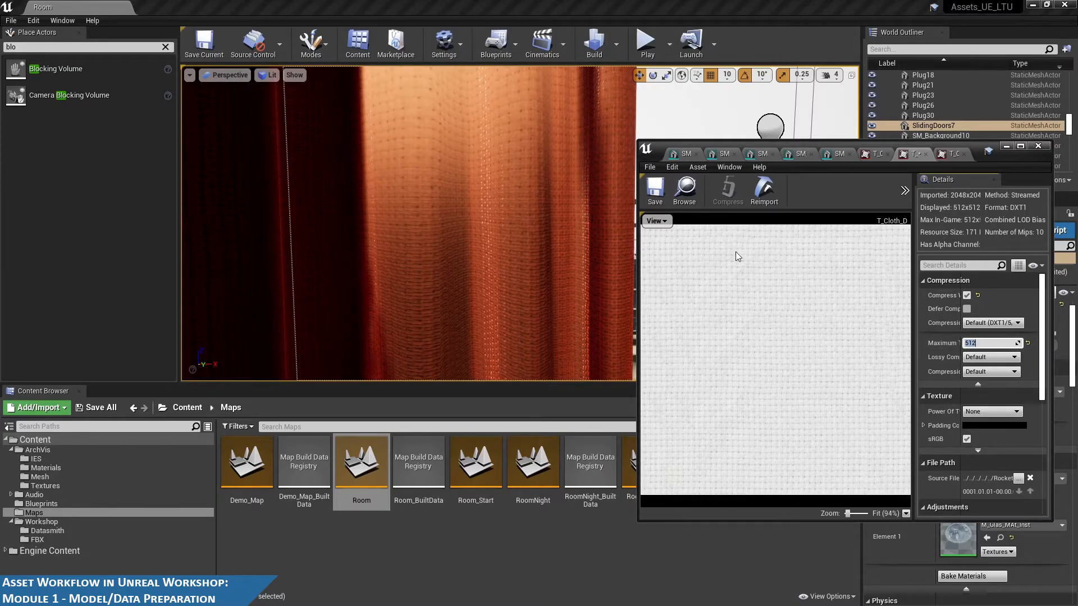
left_click(655, 191)
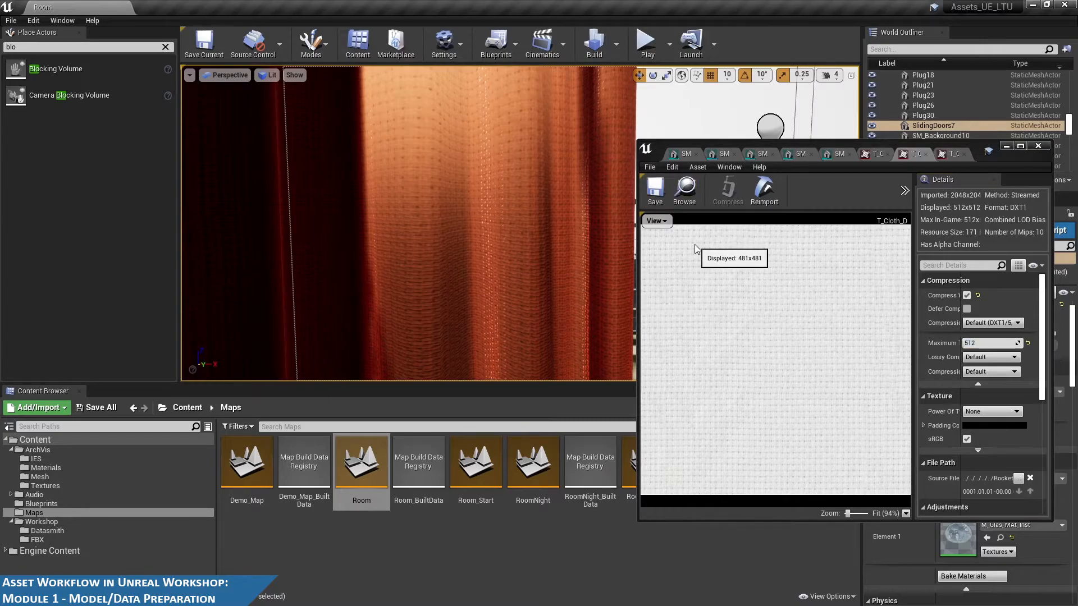
Set T_Cloth_D's Maximum Texture Size to 64
left_click(991, 342)
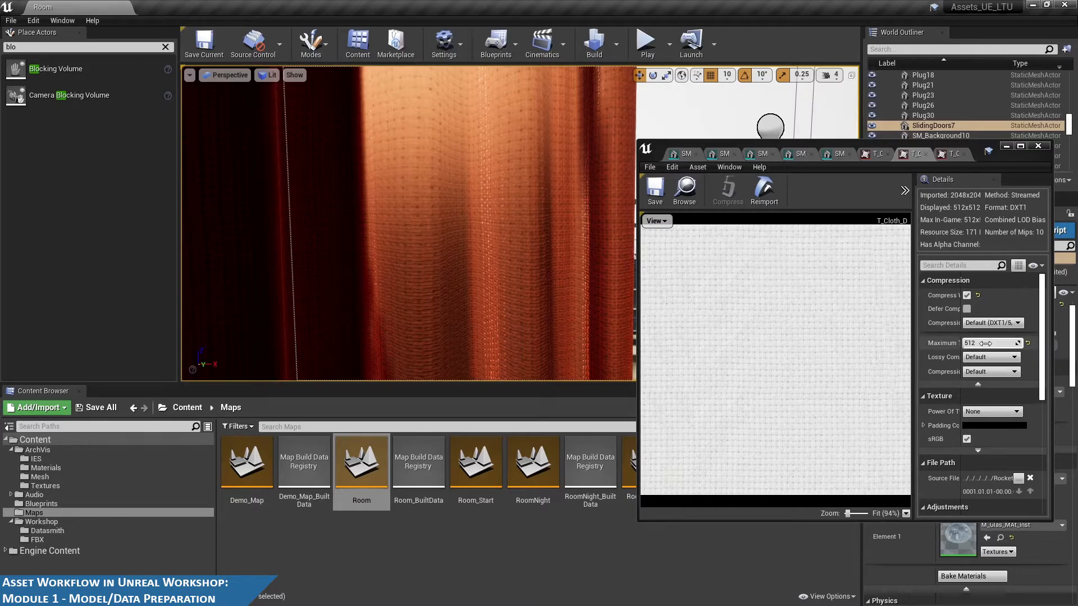
type("64")
key("Return")
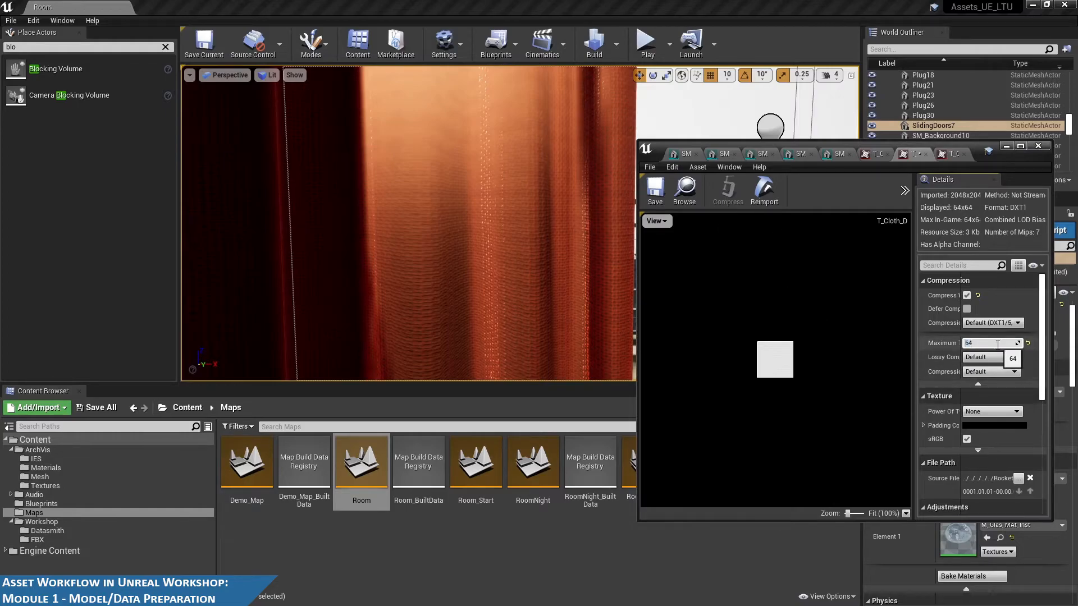
Compare the curtain with T_Cloth_D's Maximum Texture Size at 512 and at 2048, saving the texture at 2048
type("512")
key("Return")
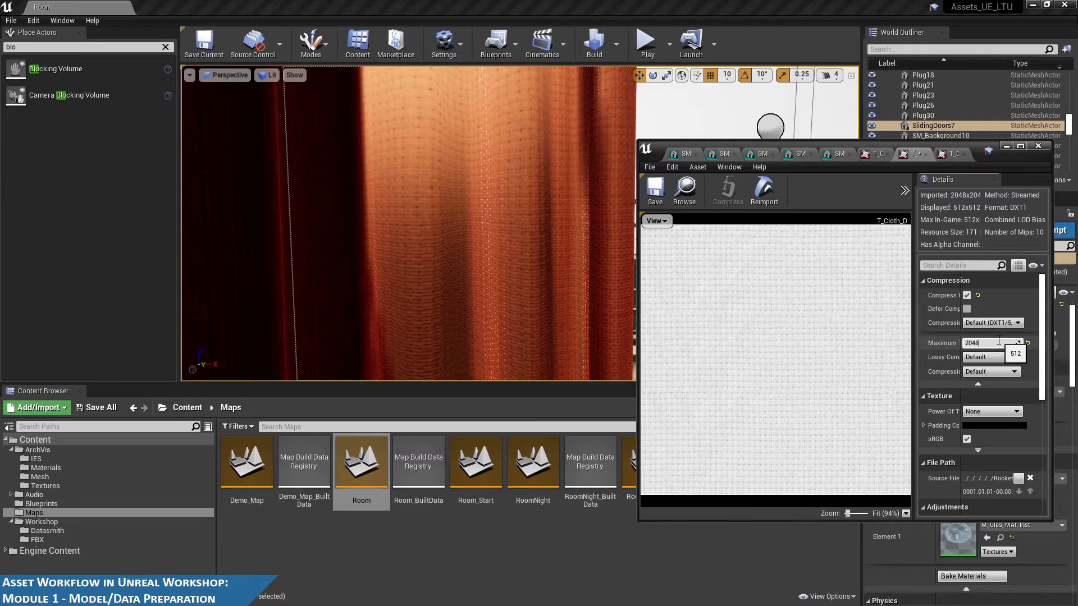
type("2048")
key("Return")
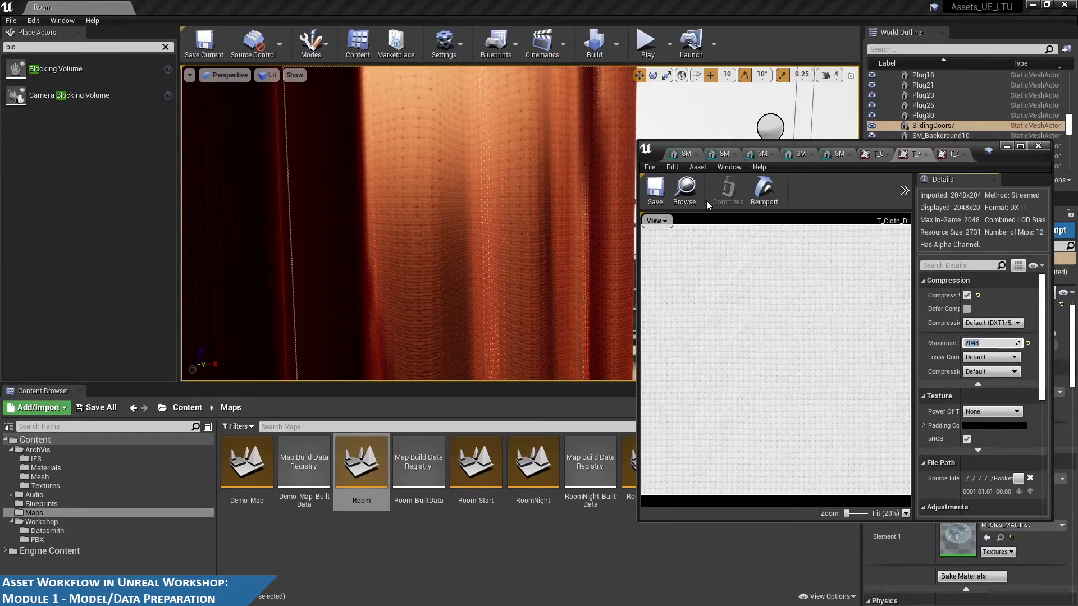
left_click(655, 189)
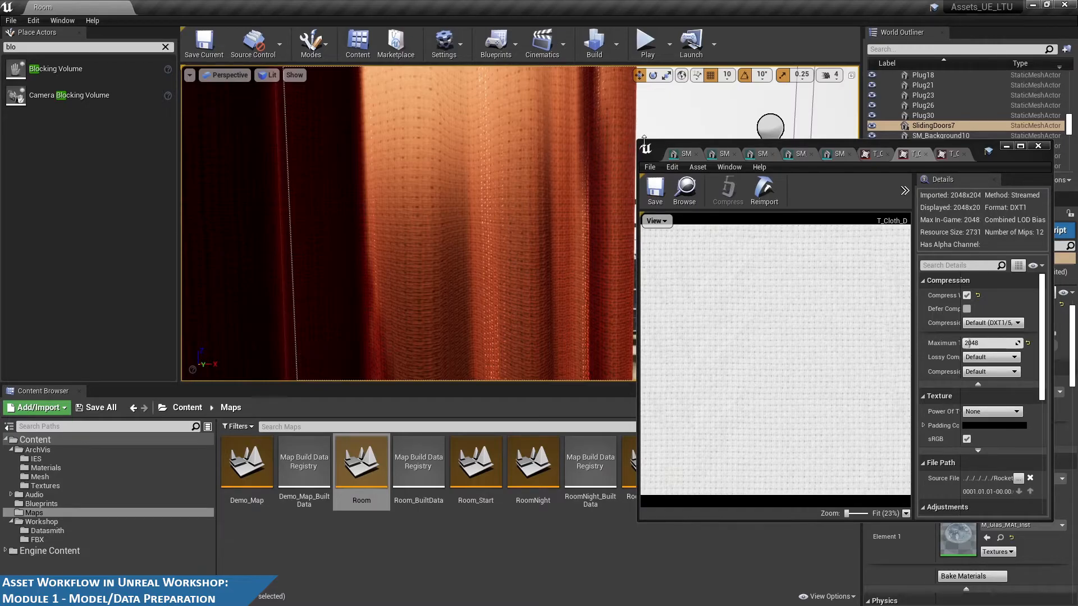
Enlarge the texture editor, review T_Cloth_D's available compression settings, and compare them with the T_Cloth_N normal map's settings
left_click_drag(638, 139, 496, 86)
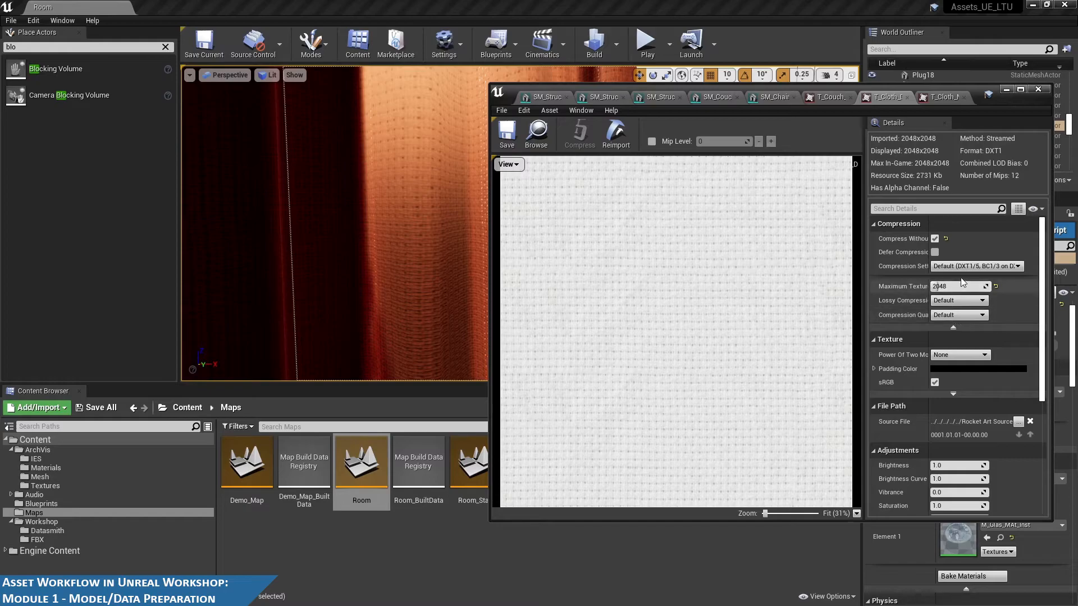
left_click(970, 267)
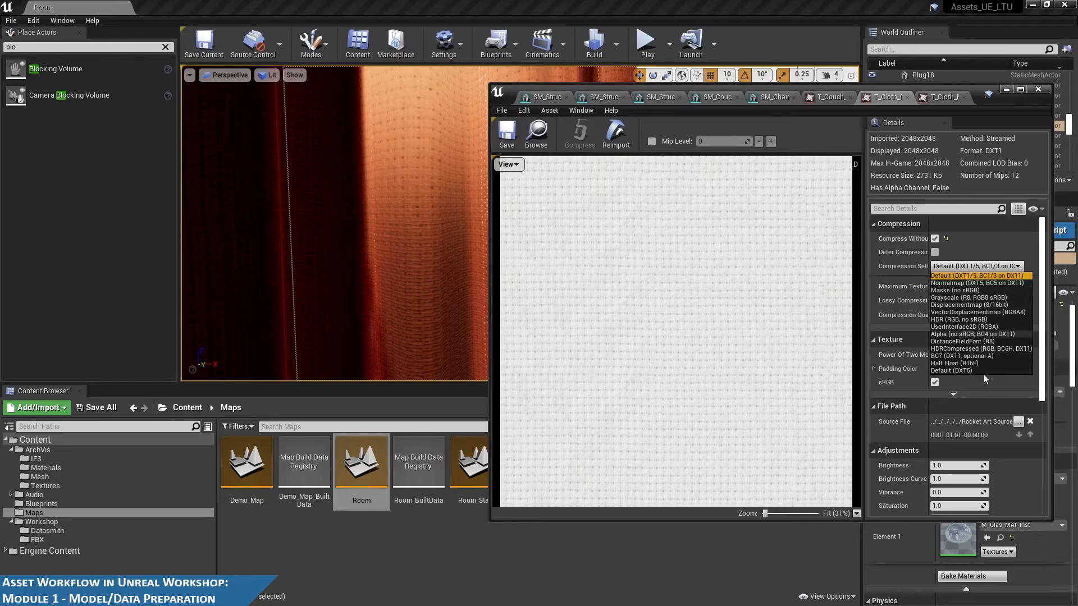
left_click(1045, 326)
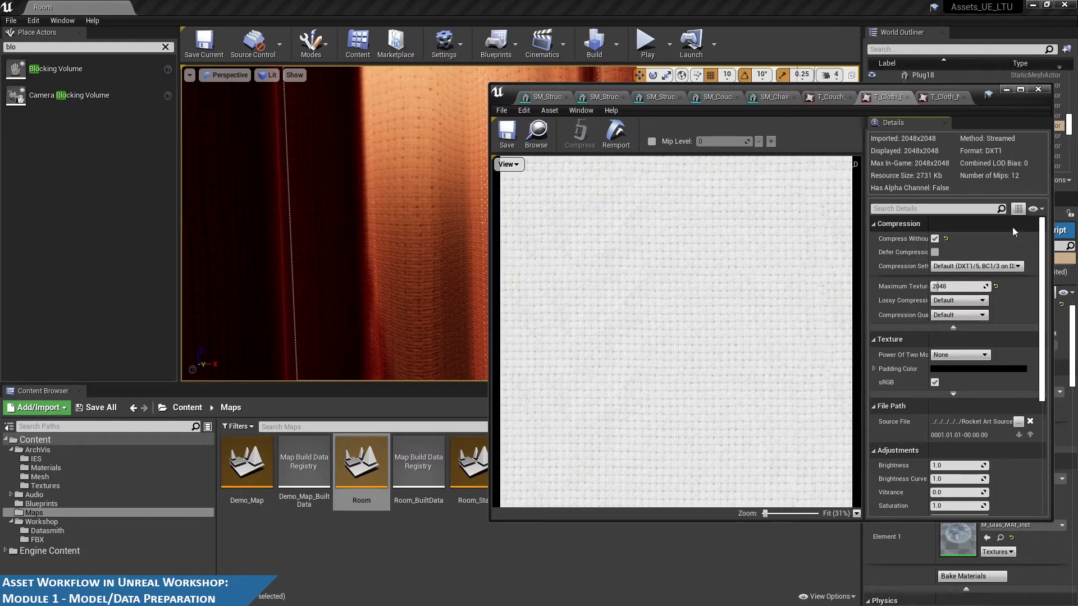
left_click(931, 99)
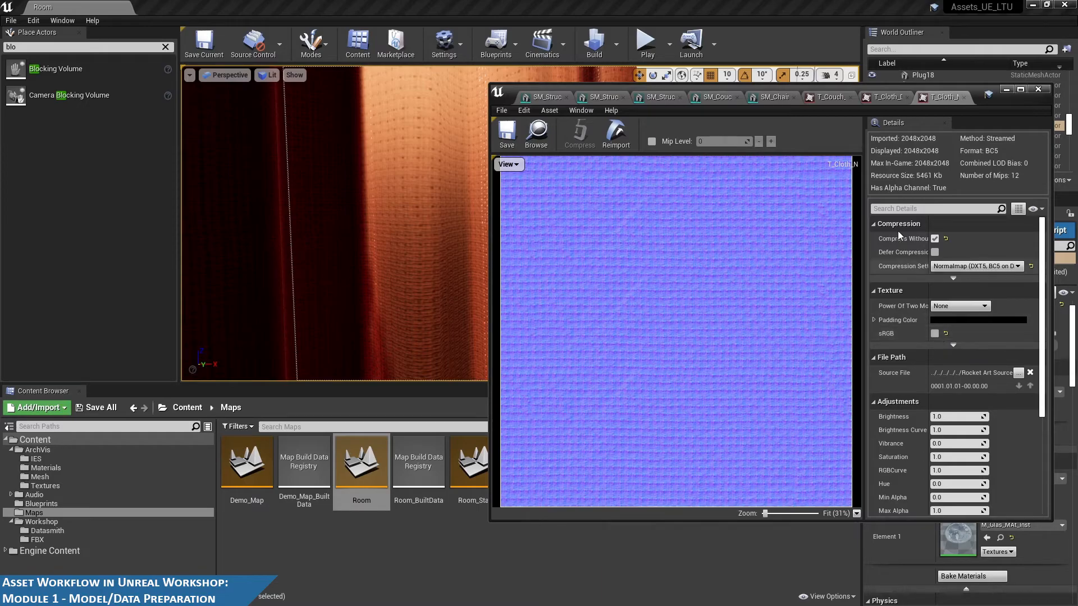
Set the T_Cloth_D texture's Maximum Texture Size to 512 and save it
left_click(883, 98)
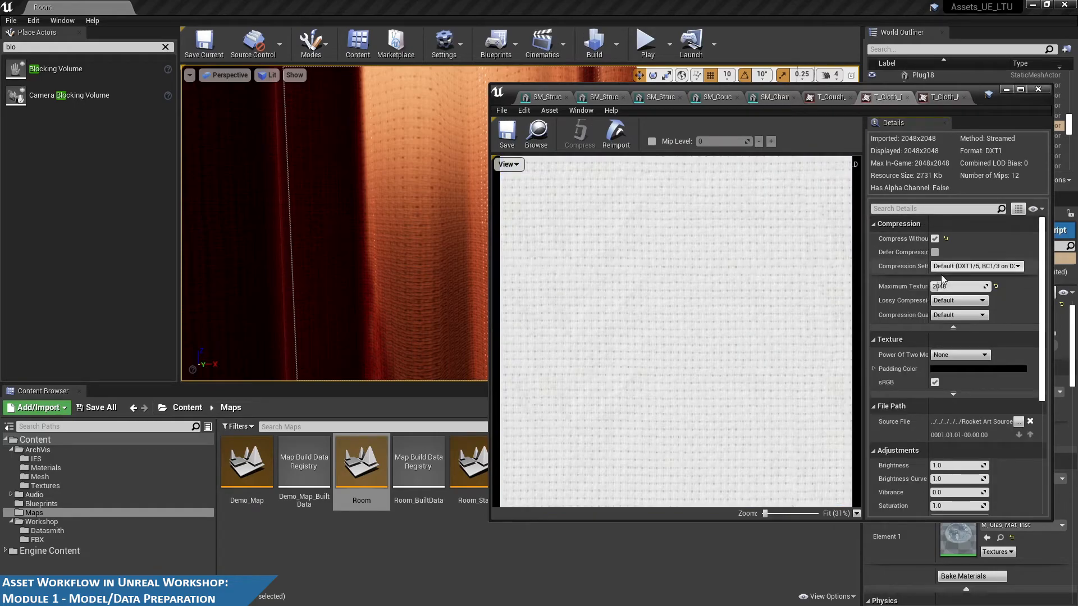
left_click(952, 278)
left_click(951, 287)
type("512")
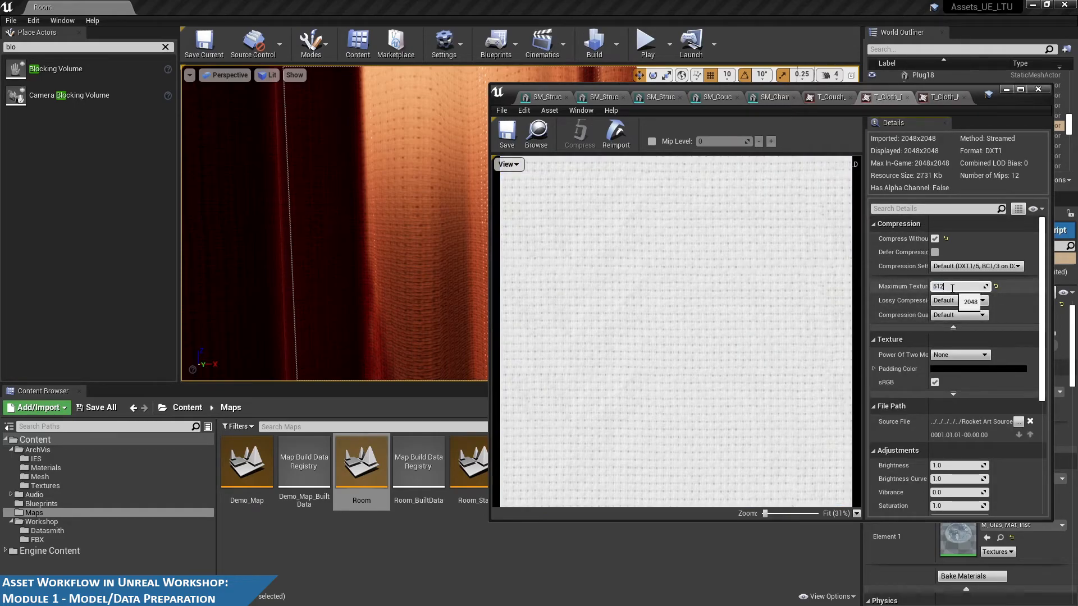
key("Return")
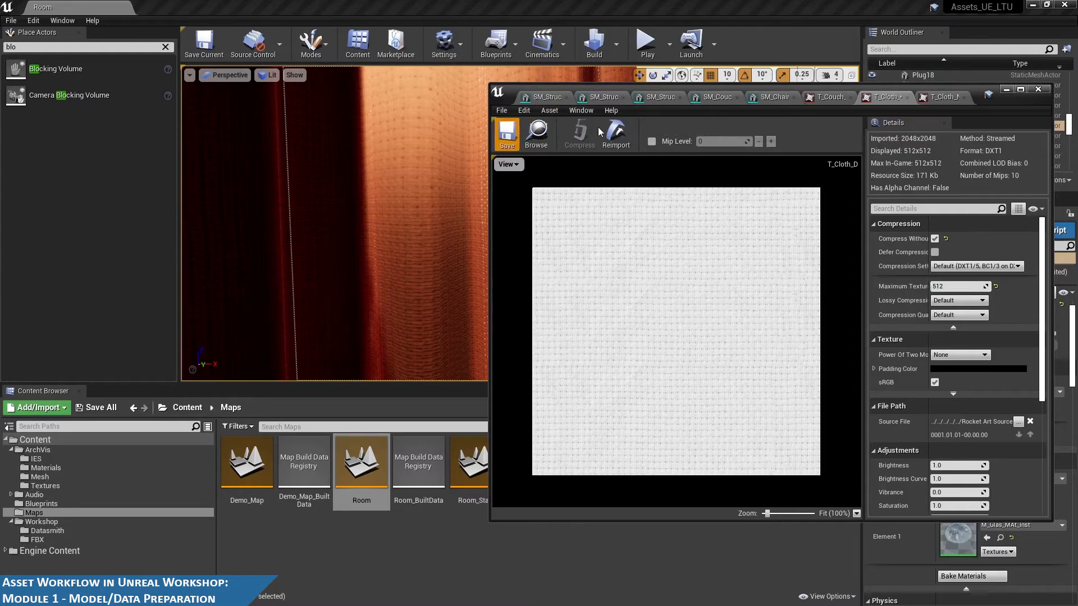
Show the advanced settings of the T_Cloth_N normal map, set its Maximum Texture Size to 512 and save it
left_click(930, 100)
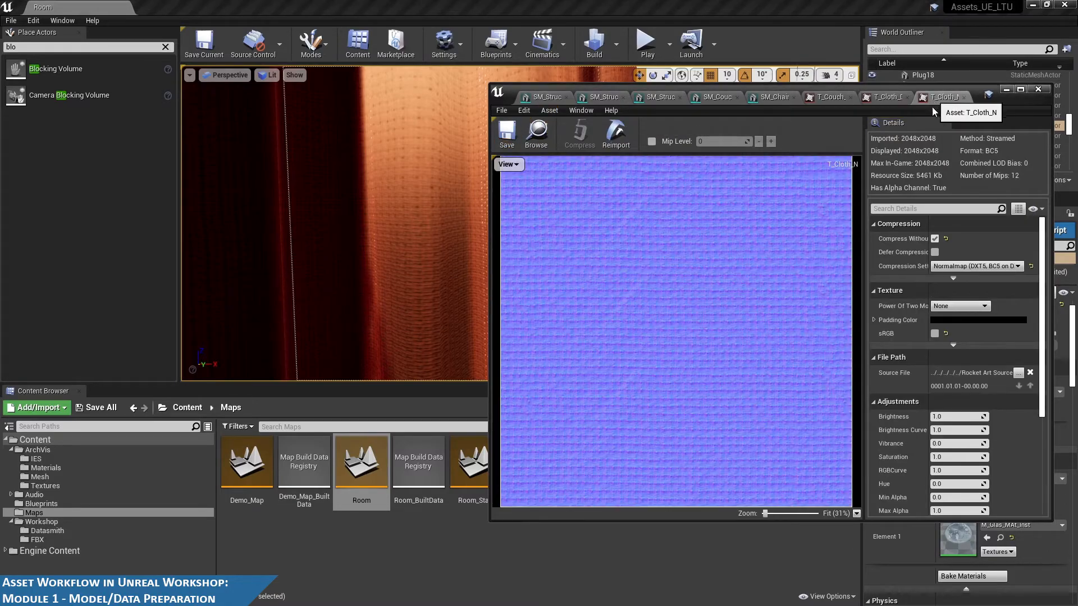
left_click(954, 345)
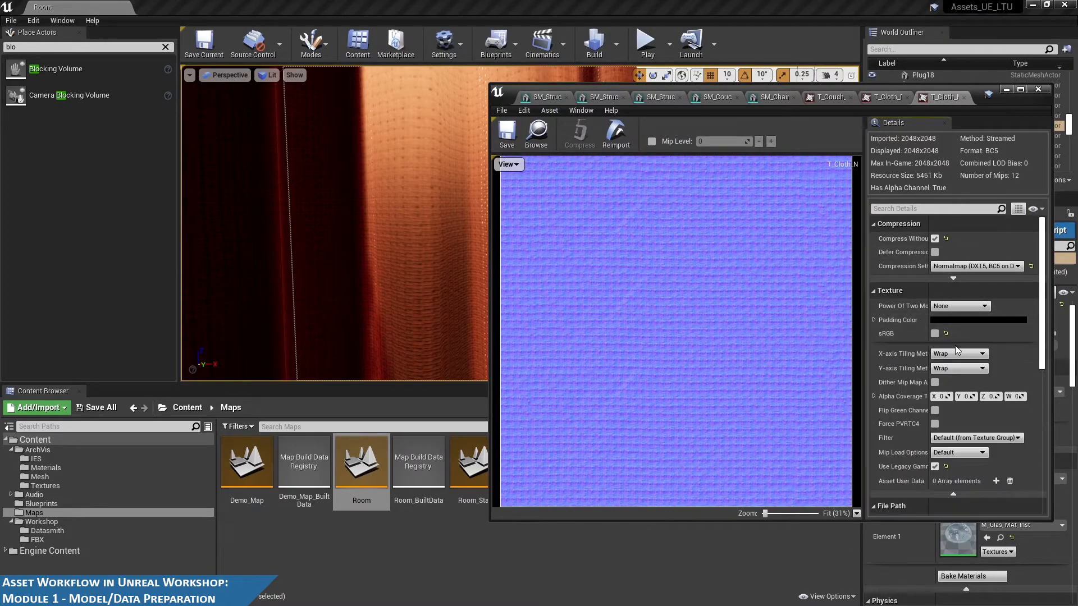
left_click(953, 278)
left_click(946, 285)
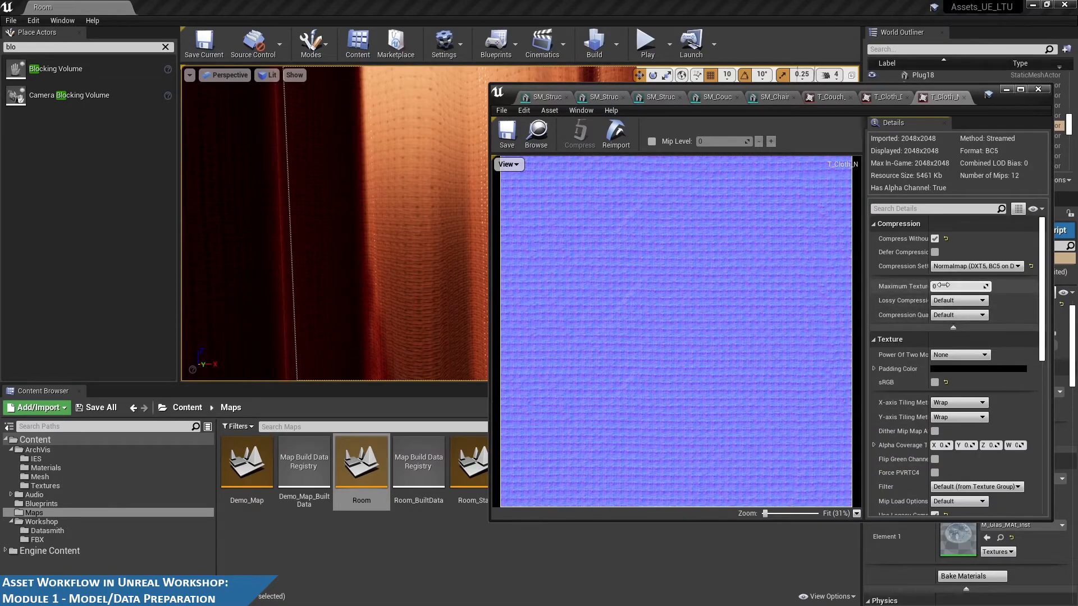
type("512")
key("Return")
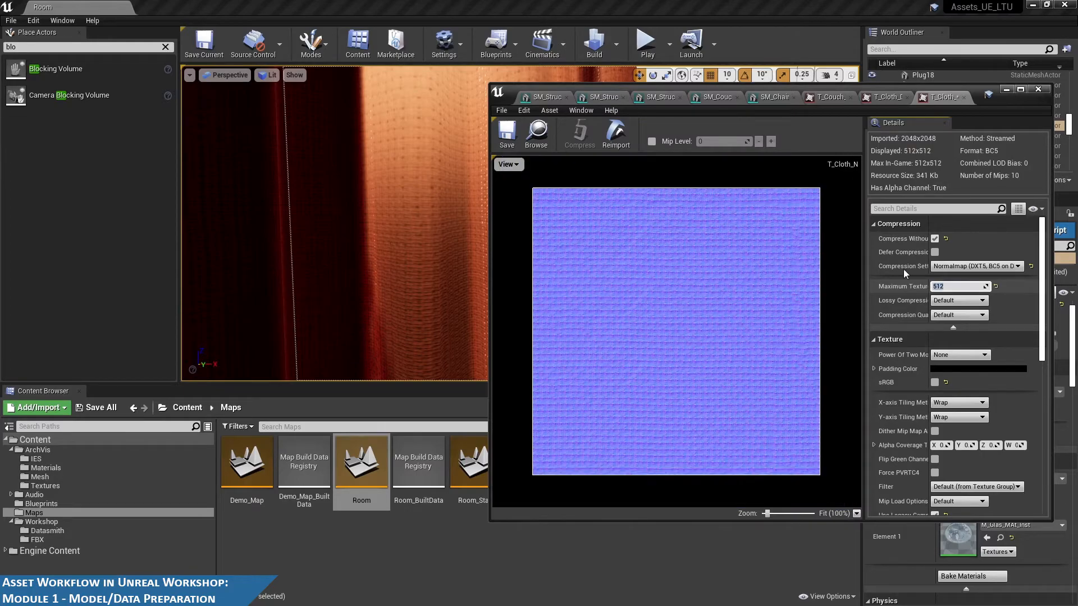
left_click(509, 134)
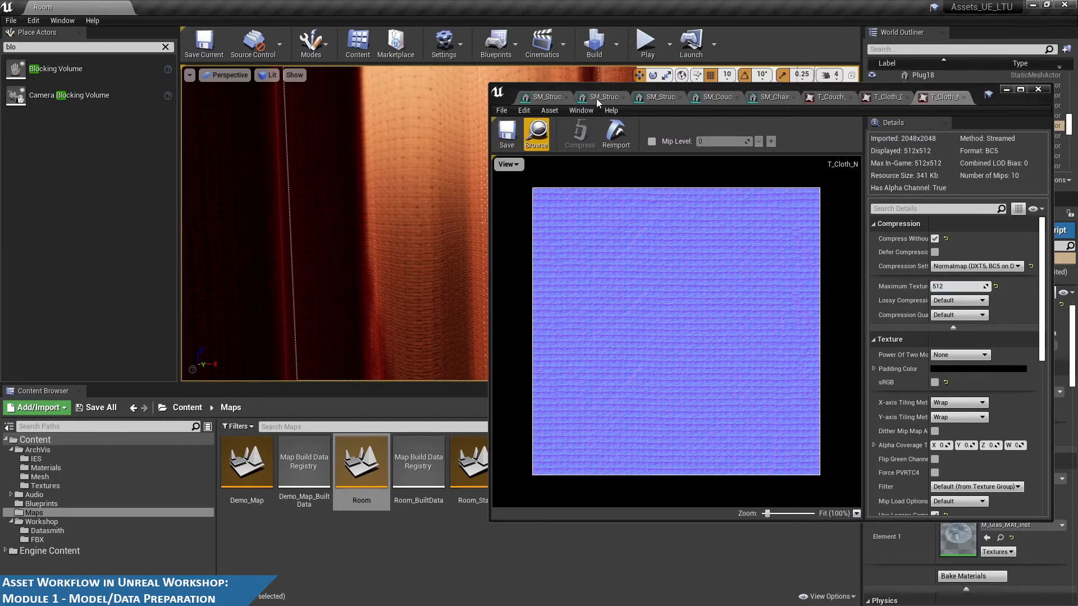
Check the curtain from farther away, then review the size and memory details of T_Cloth_N and T_Cloth_D
left_click_drag(632, 87, 765, 91)
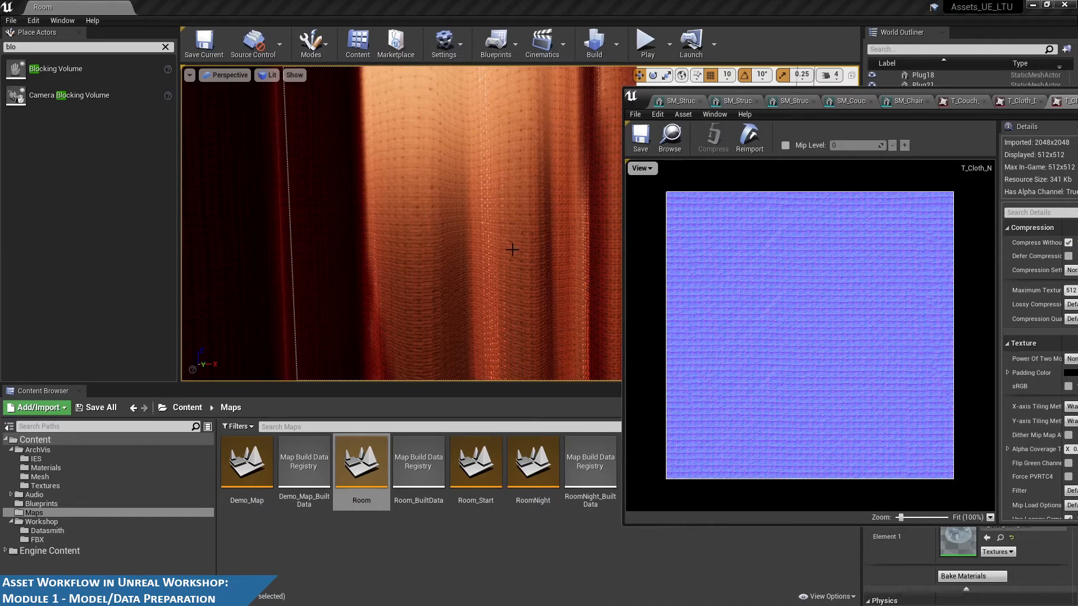
scroll(512, 250, "down", 8)
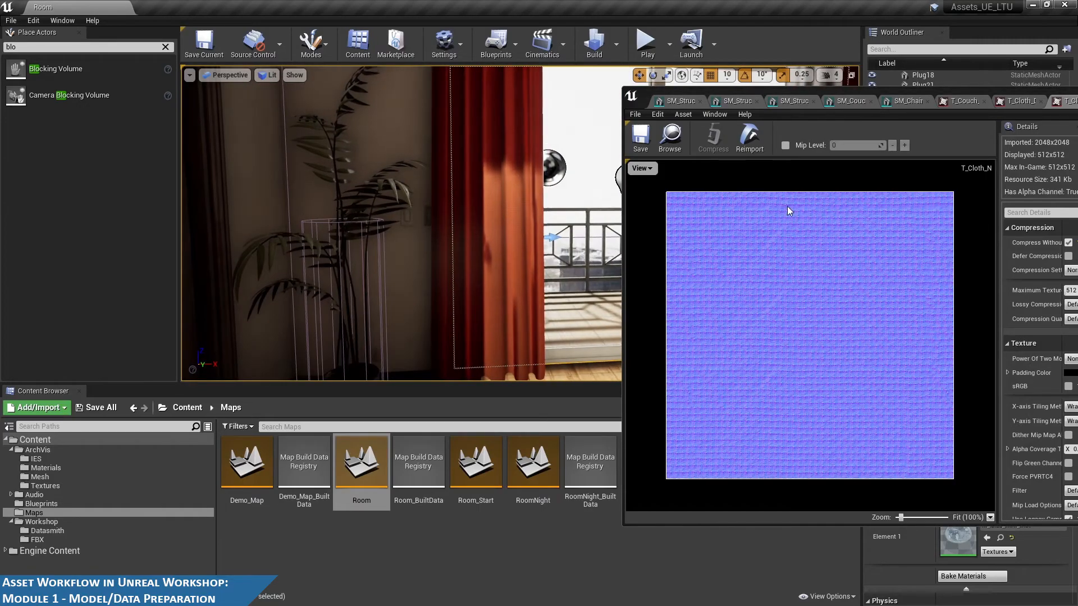
left_click_drag(981, 92, 764, 81)
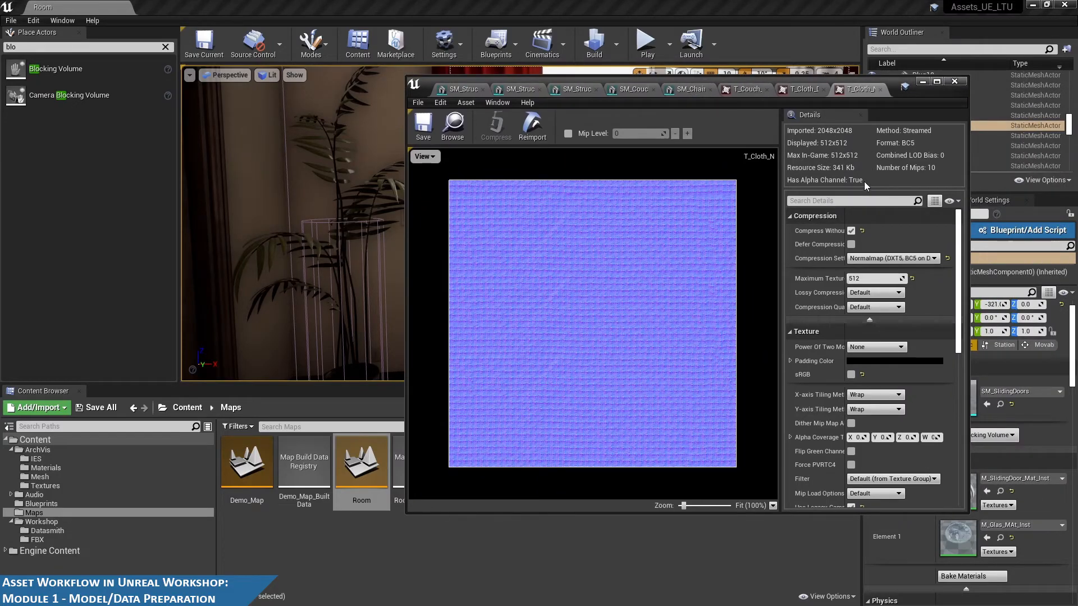
left_click(794, 90)
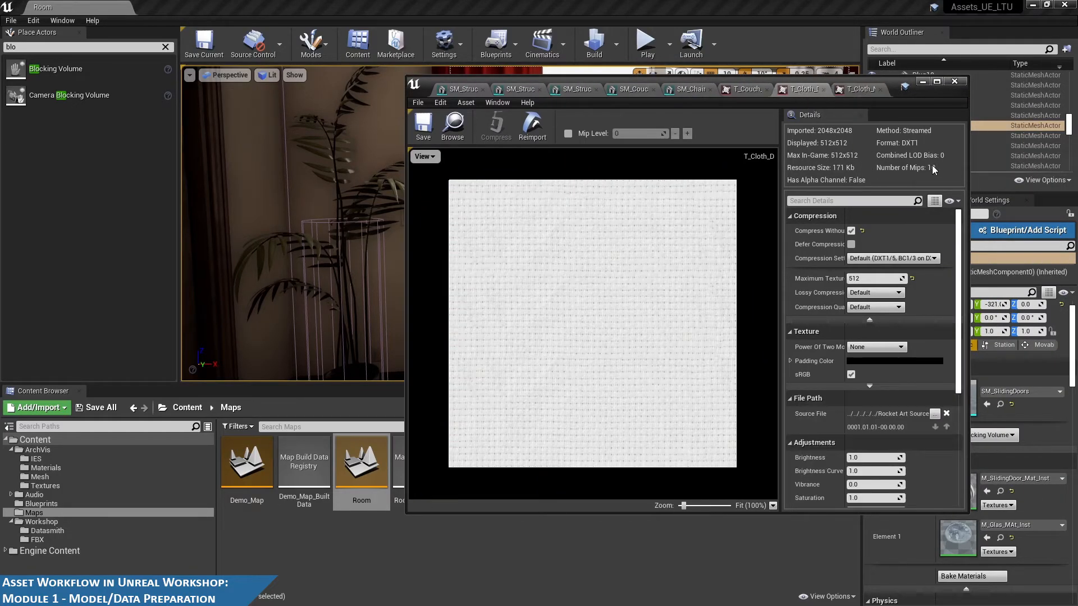